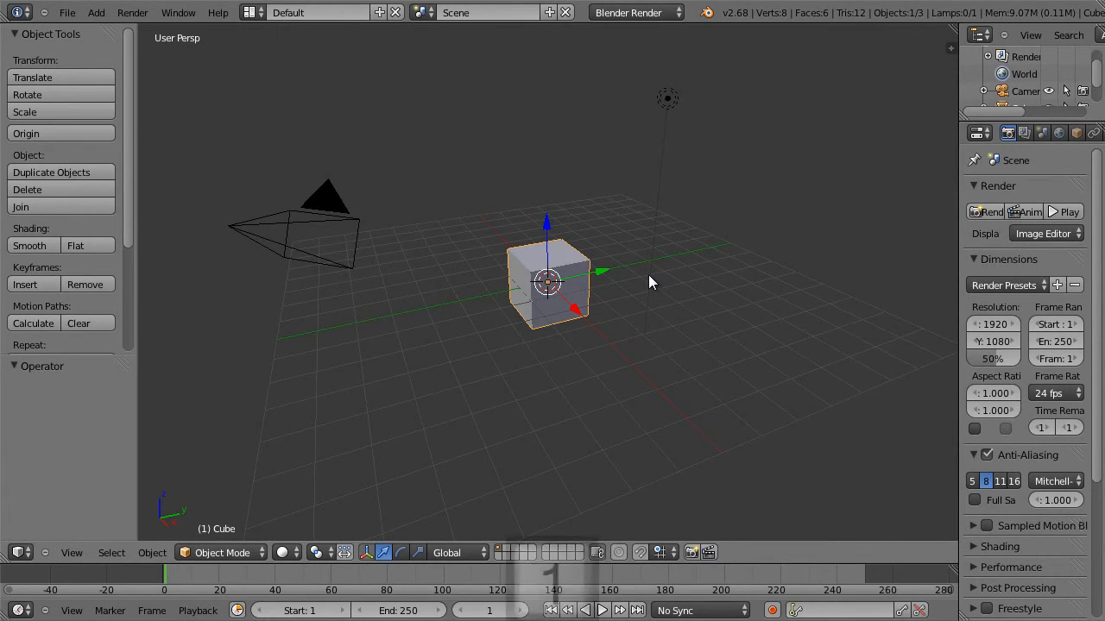
In front orthographic view, add a single vertical loop cut through the exact middle of the cube in Edit Mode.
key(KP_1)
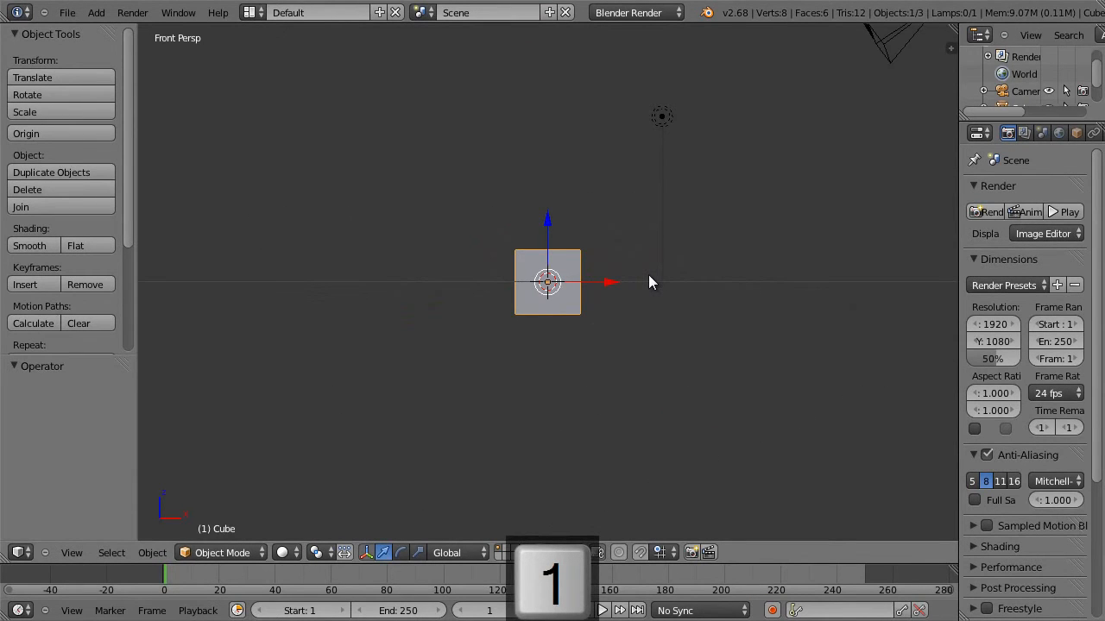
key(KP_5)
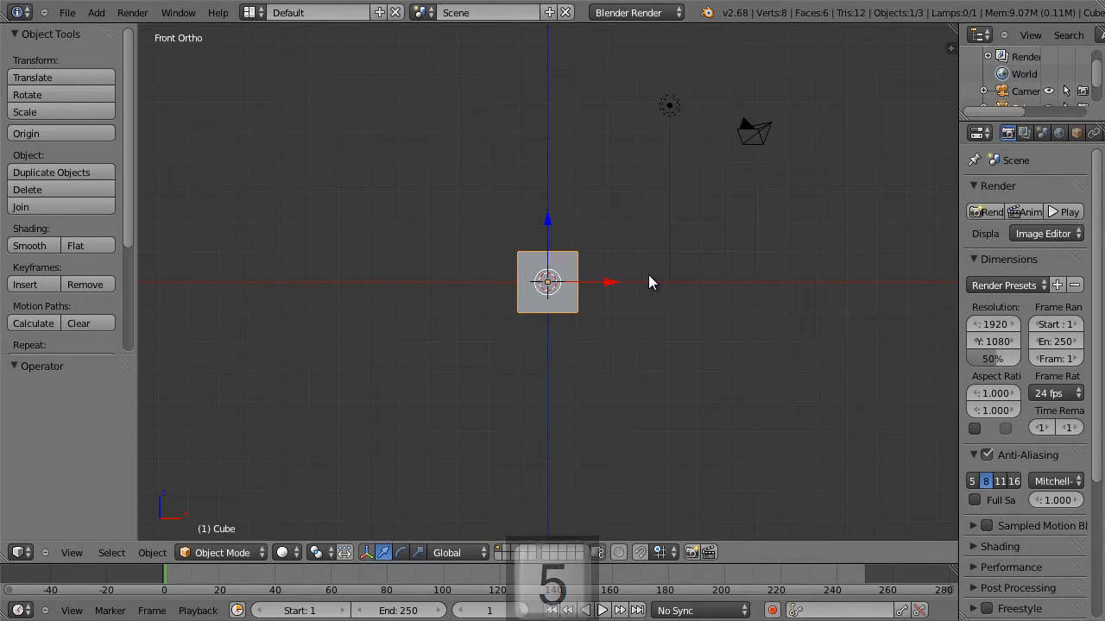
scroll(654, 257, up, 6)
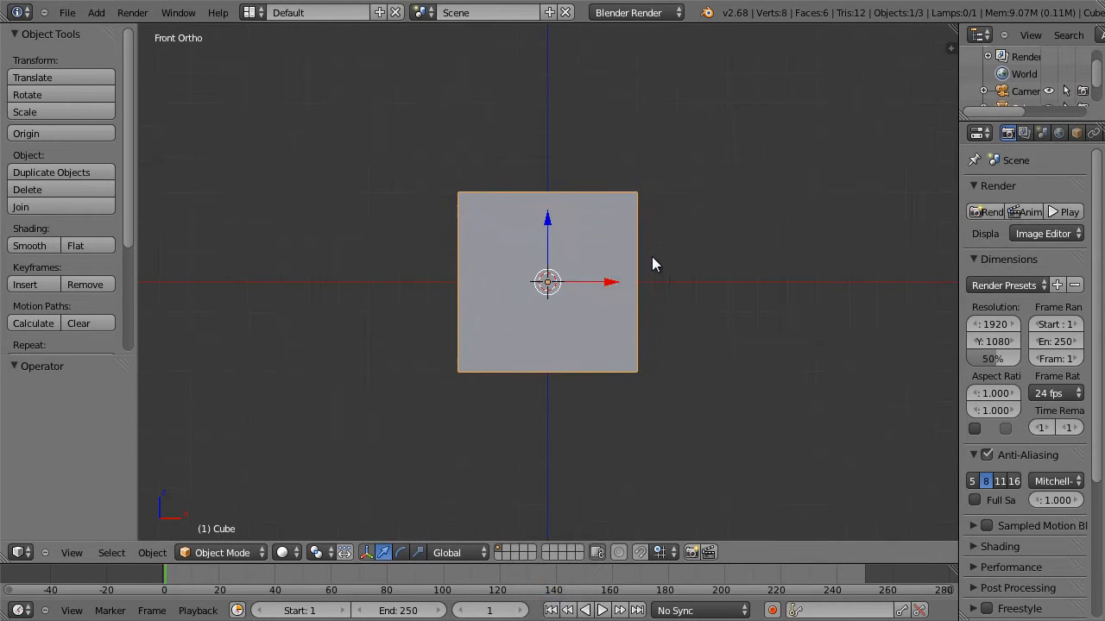
key(Tab)
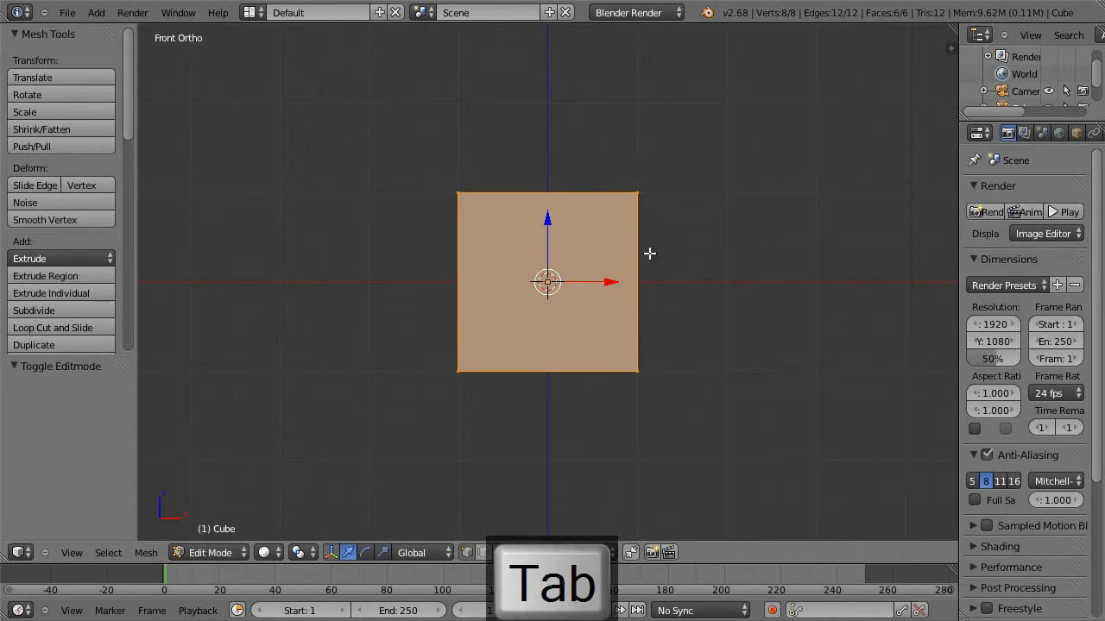
key(ctrl+r)
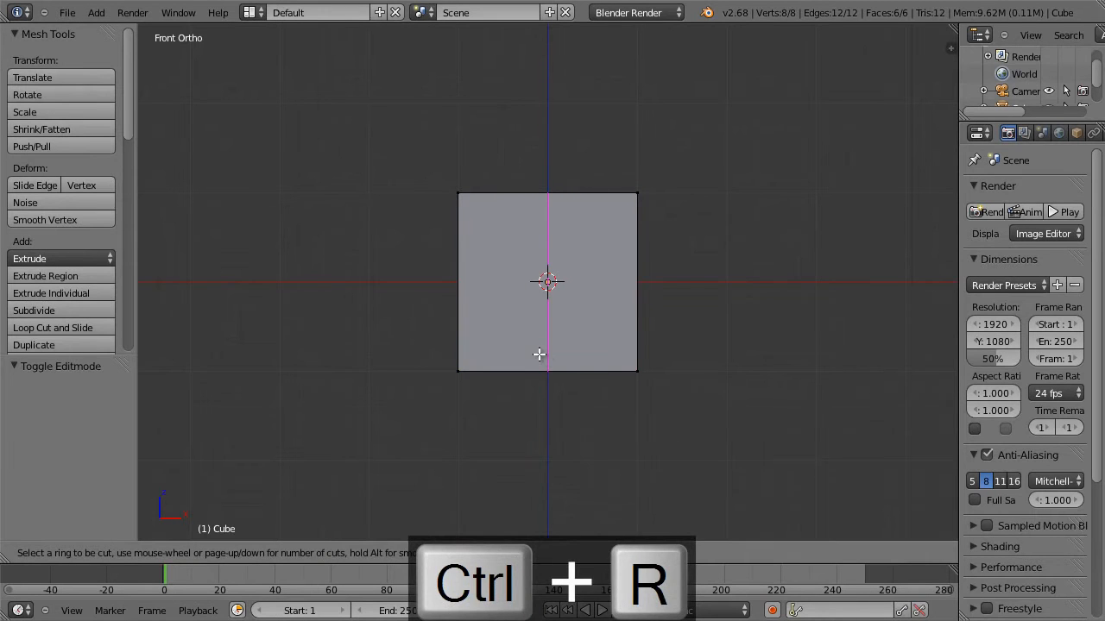
click(538, 349)
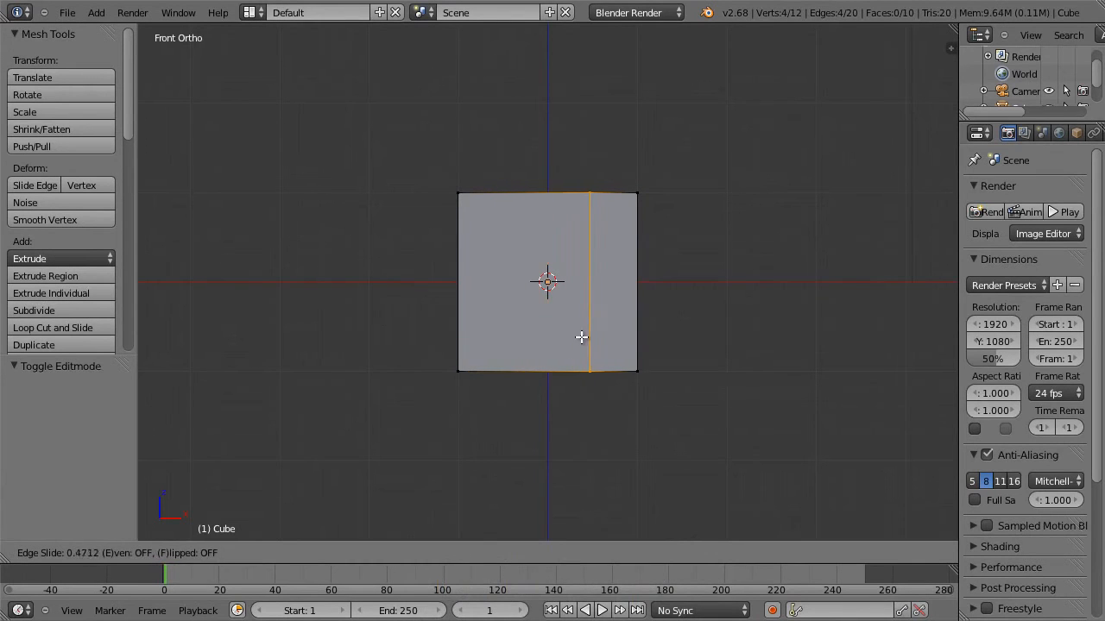
key(Escape)
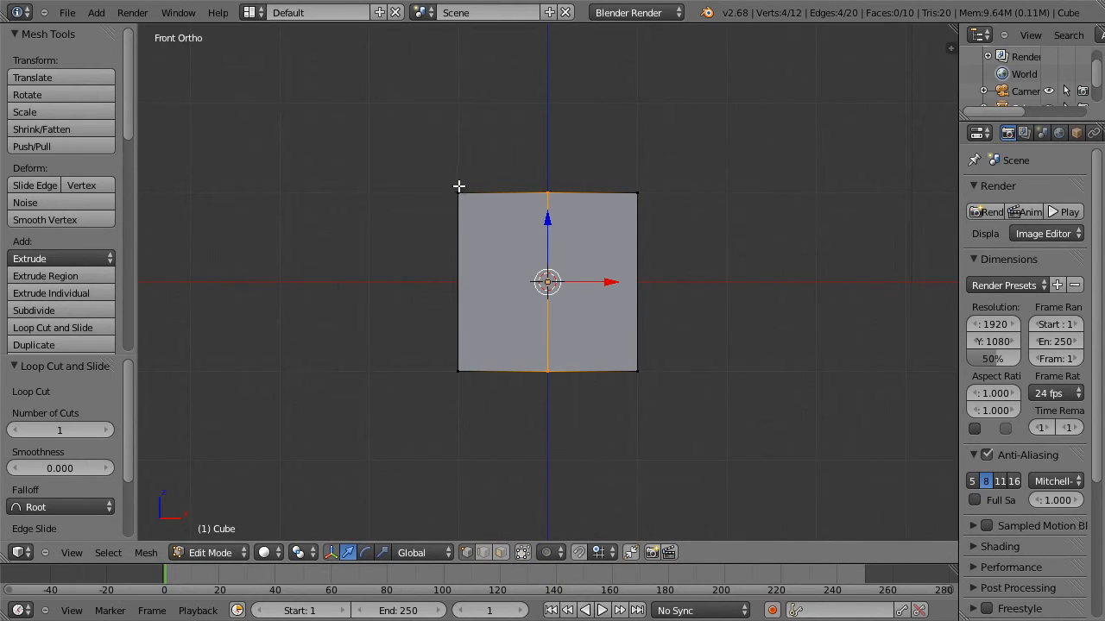
Delete the vertices of the cube's half on the negative X side.
key(a)
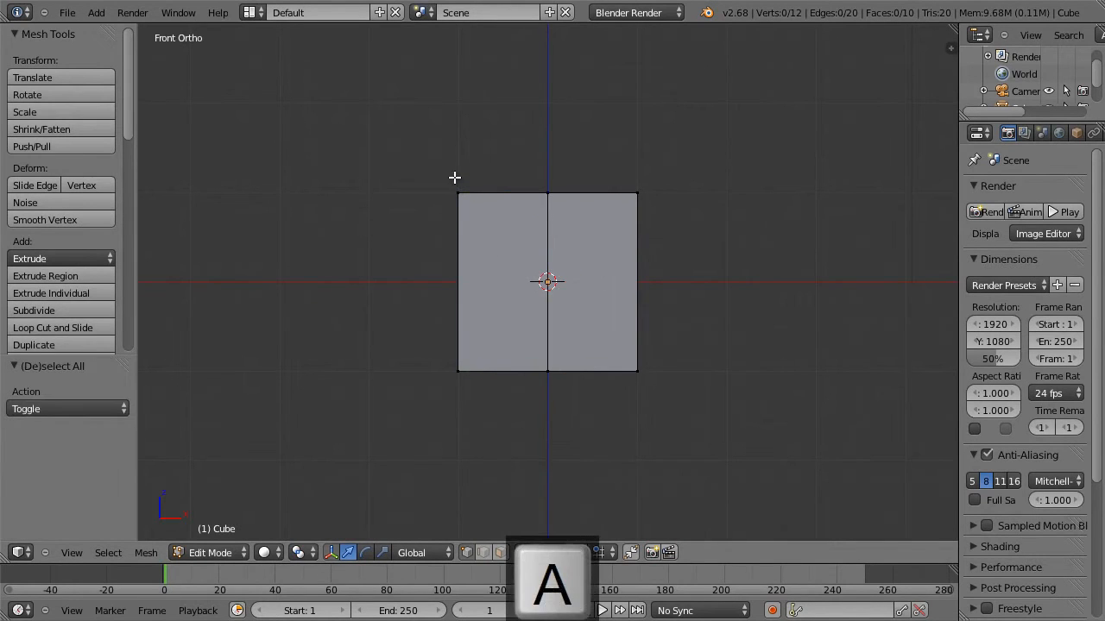
key(b)
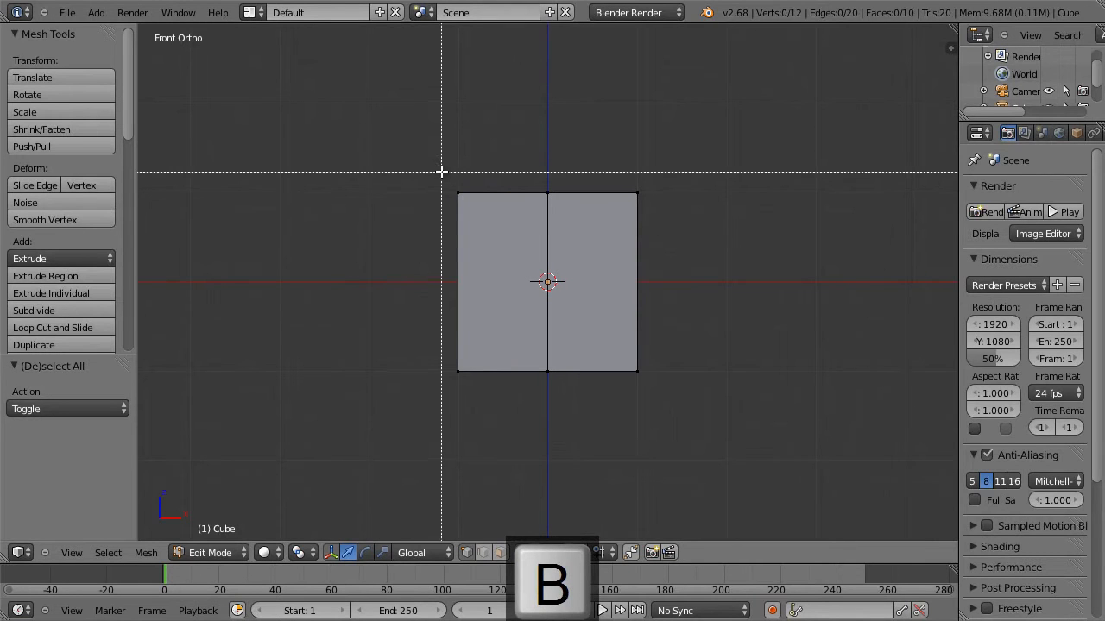
drag(437, 167, 479, 428)
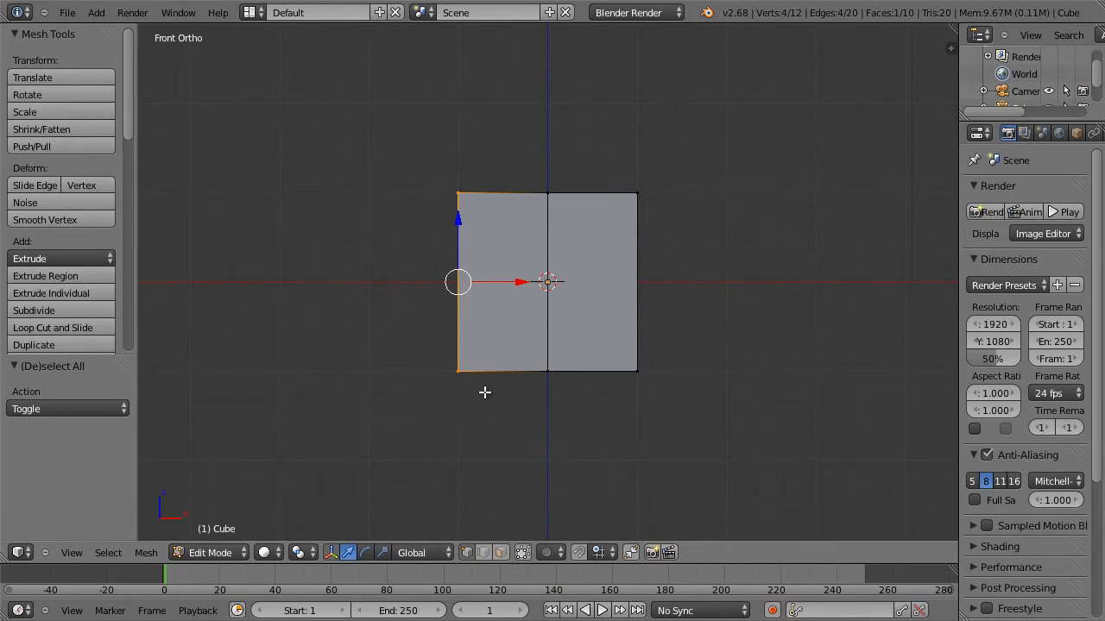
key(x)
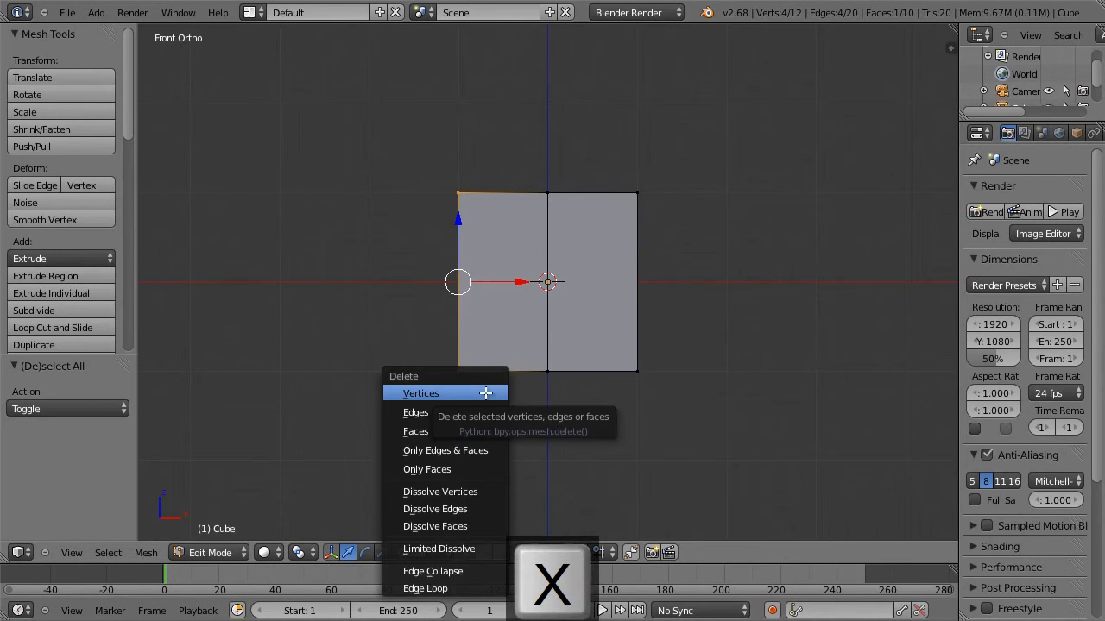
click(485, 393)
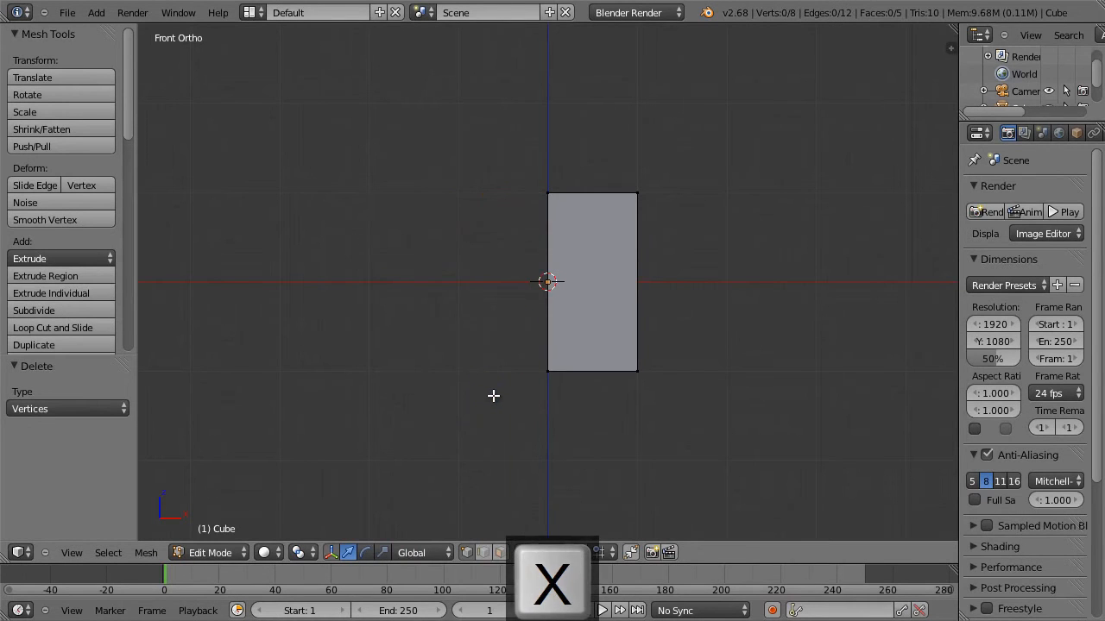
Add a Mirror modifier to the half cube with Clipping enabled and its cage adjusted to the mirrored result.
drag(956, 239, 877, 238)
click(1030, 131)
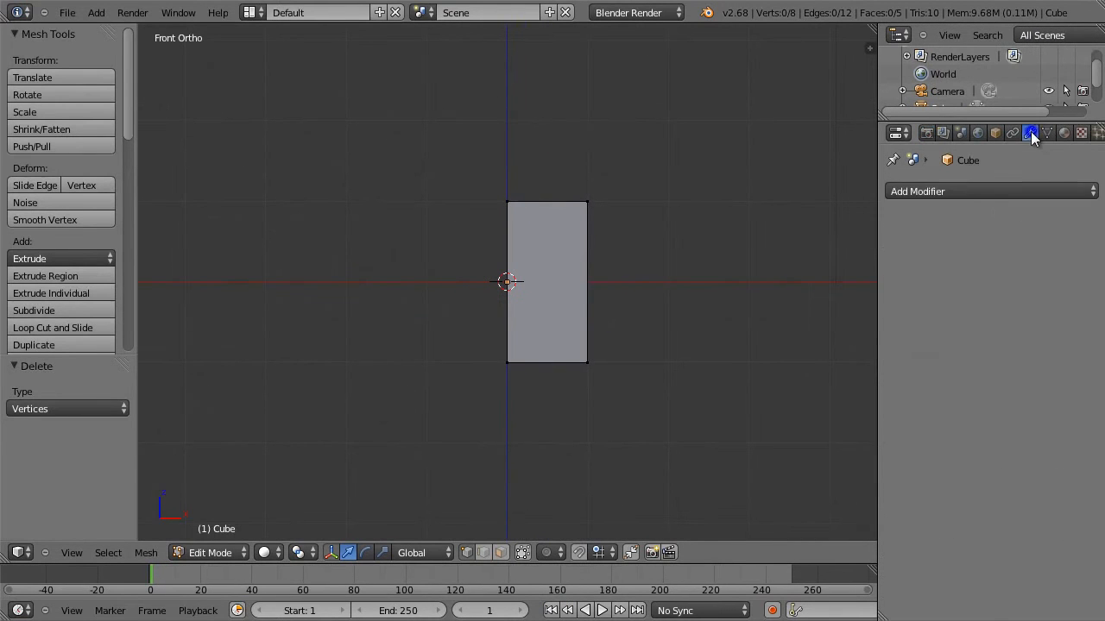
click(940, 190)
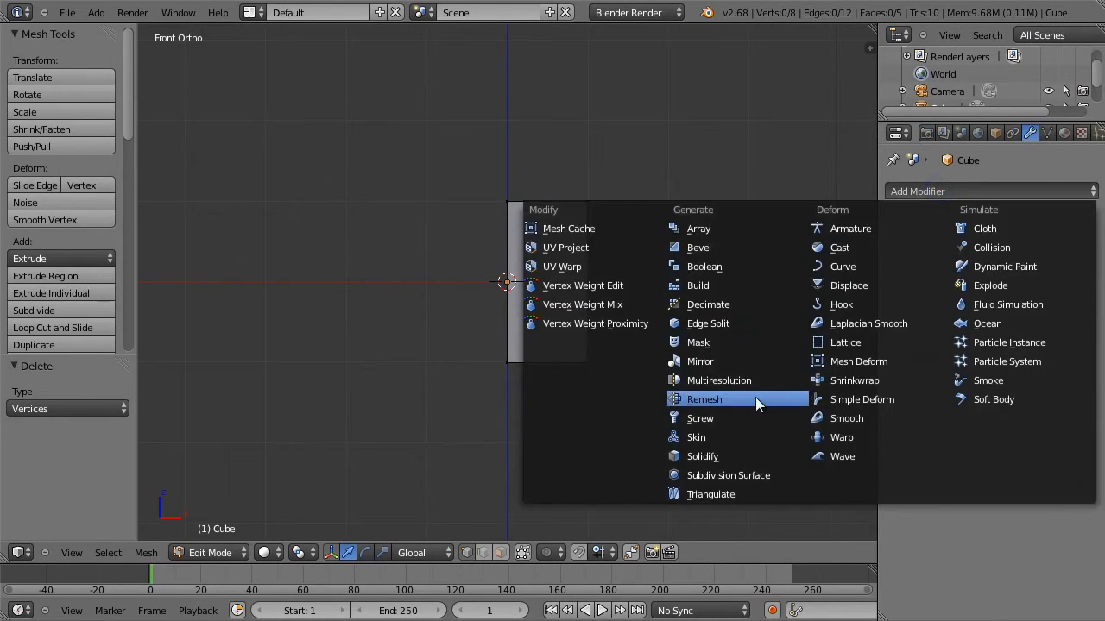
click(744, 360)
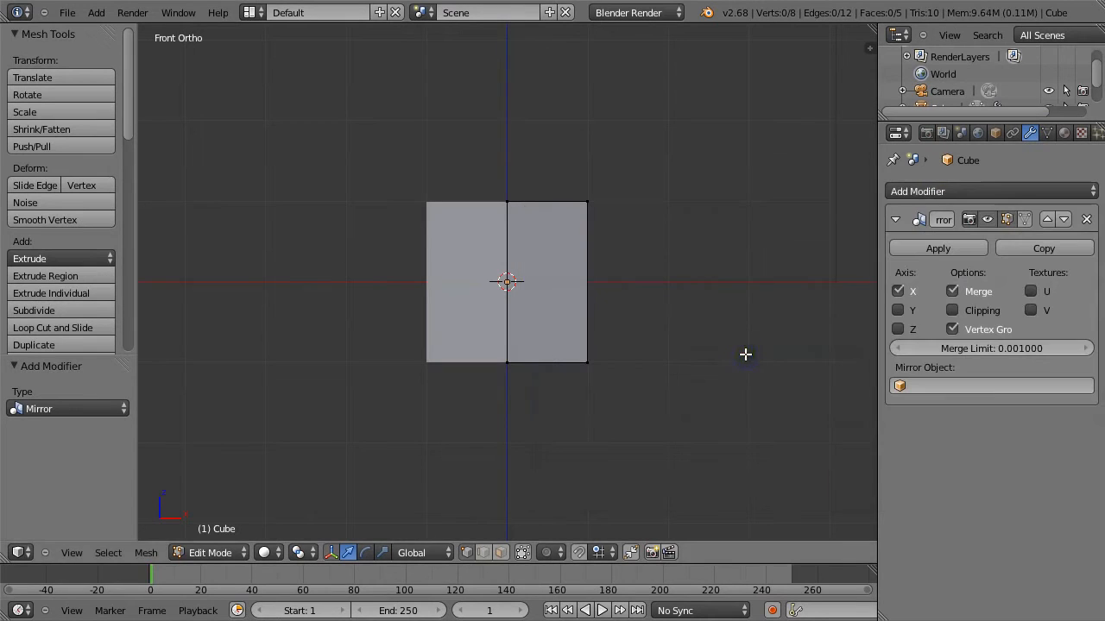
click(953, 310)
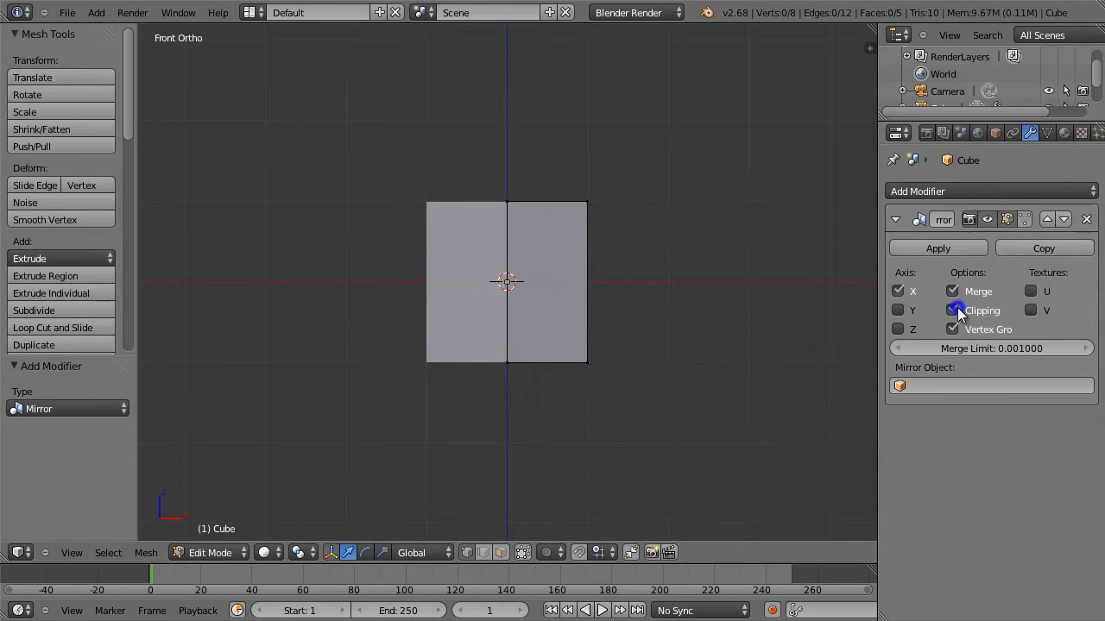
click(1024, 219)
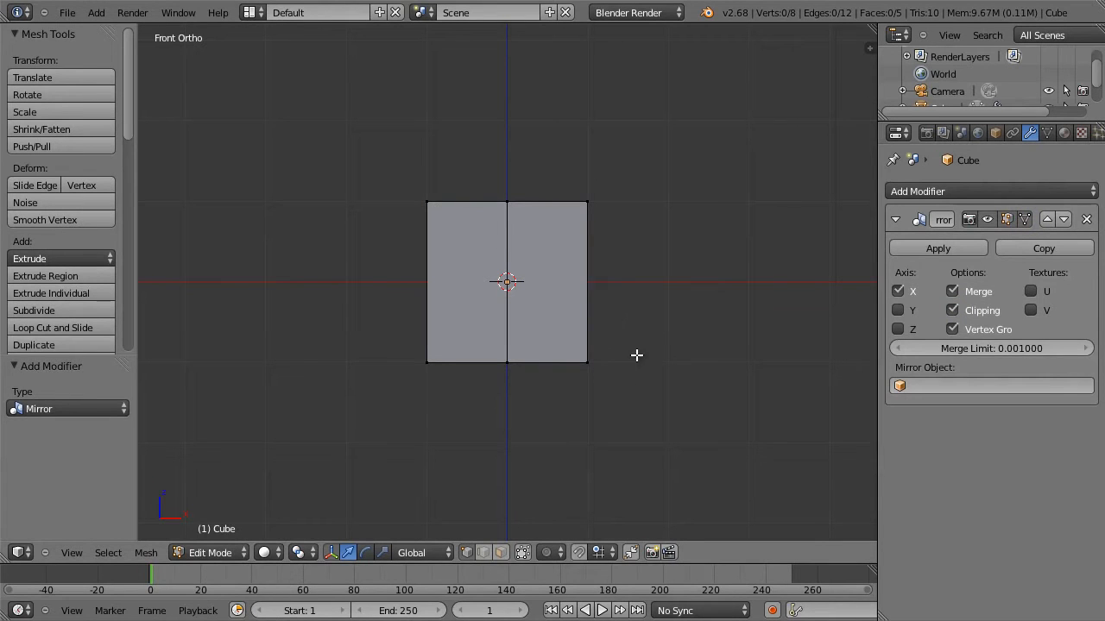
Hide the transform manipulator and move the whole mesh up about 1.03 and inward about 0.17, placing its base near the X axis.
scroll(636, 355, down, 2)
shift+middle_drag(621, 267, 616, 352)
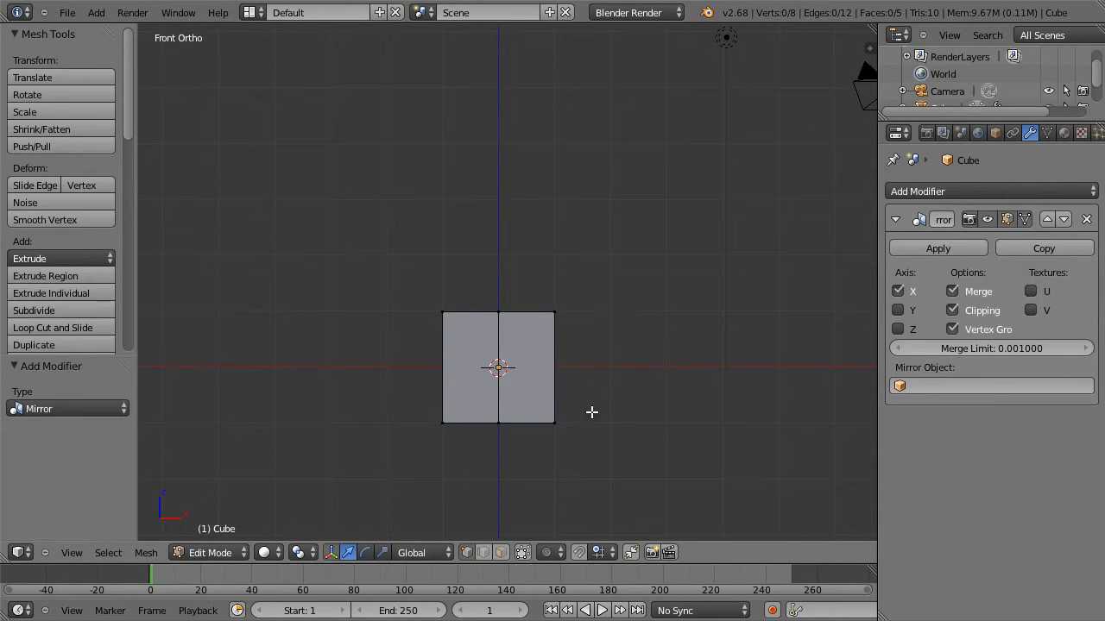
key(b)
drag(601, 437, 484, 274)
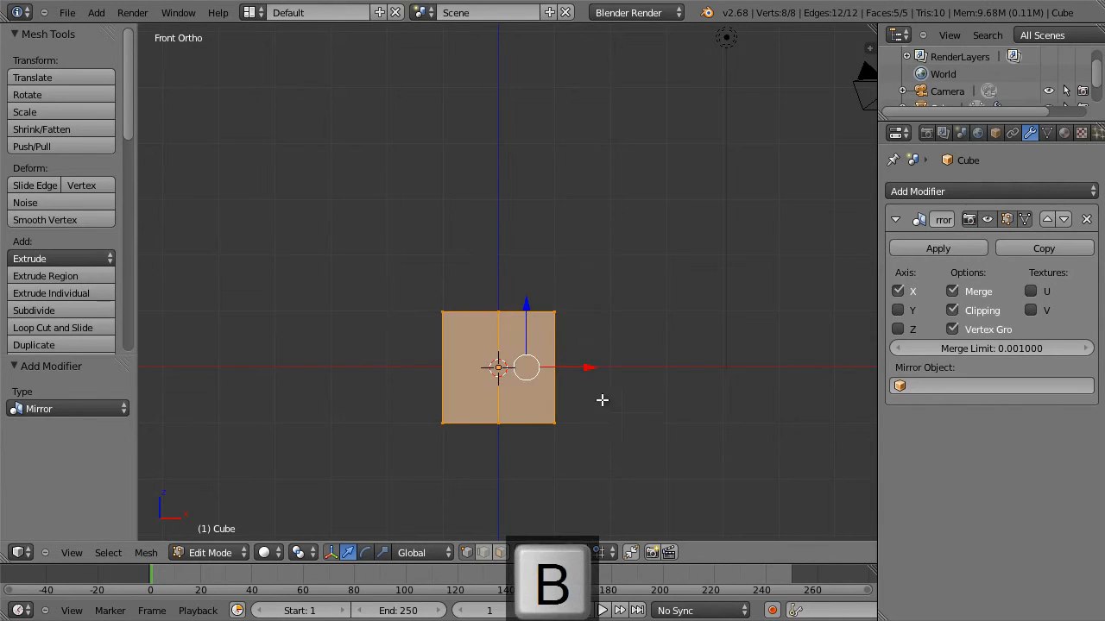
click(331, 552)
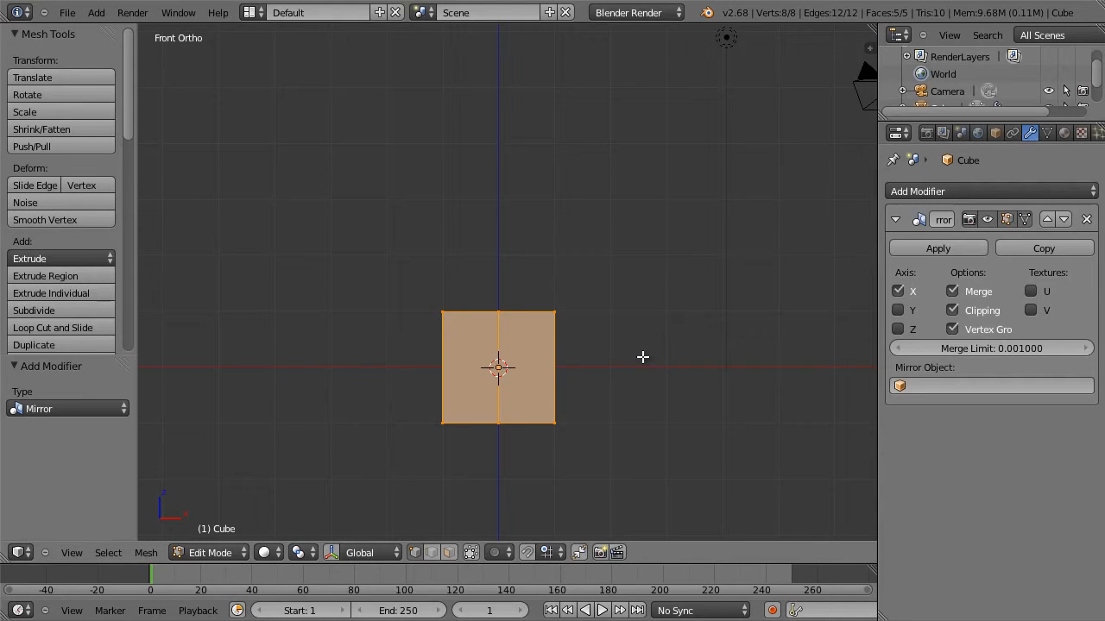
key(g)
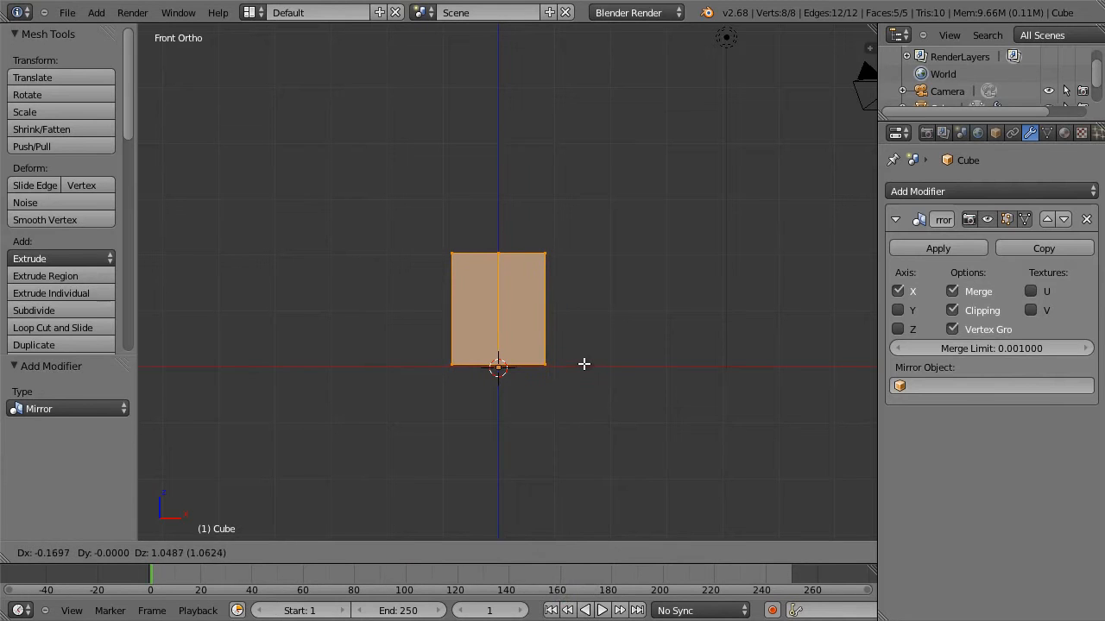
click(585, 366)
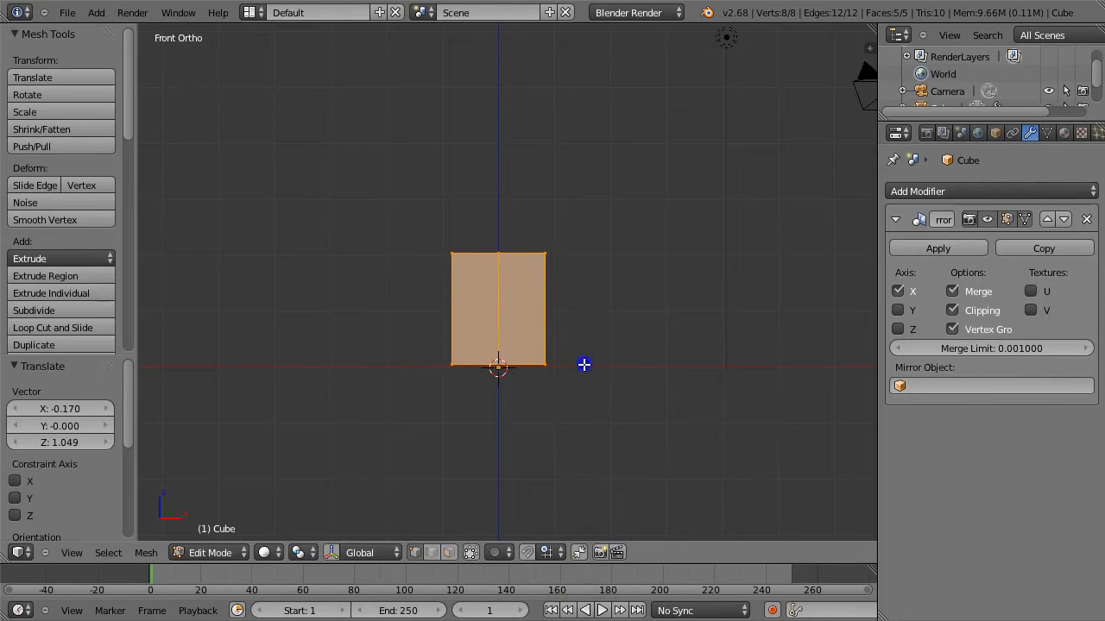
key(g)
click(586, 302)
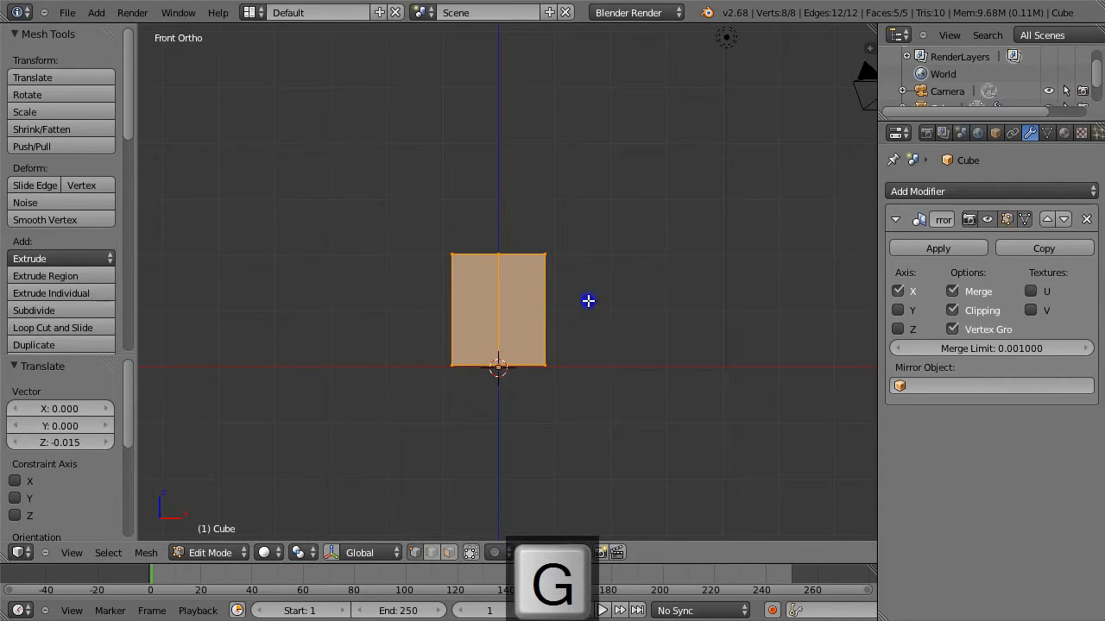
Move the mesh's top vertices up about 0.83 and outward about 0.20 to widen the shape towards the top.
key(a)
key(b)
drag(597, 239, 480, 283)
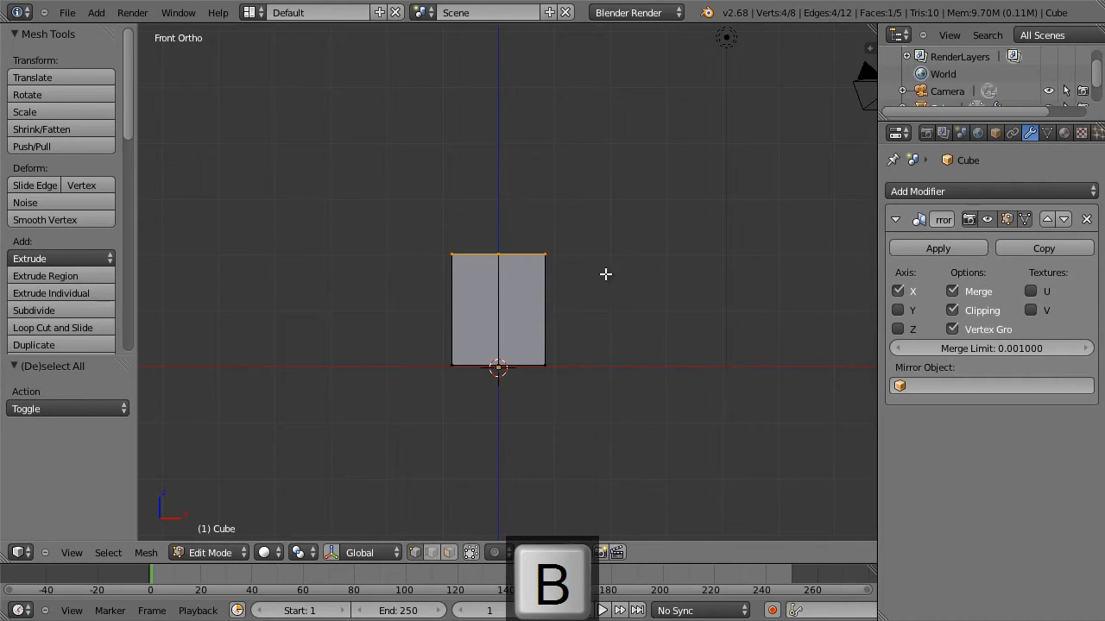
key(g)
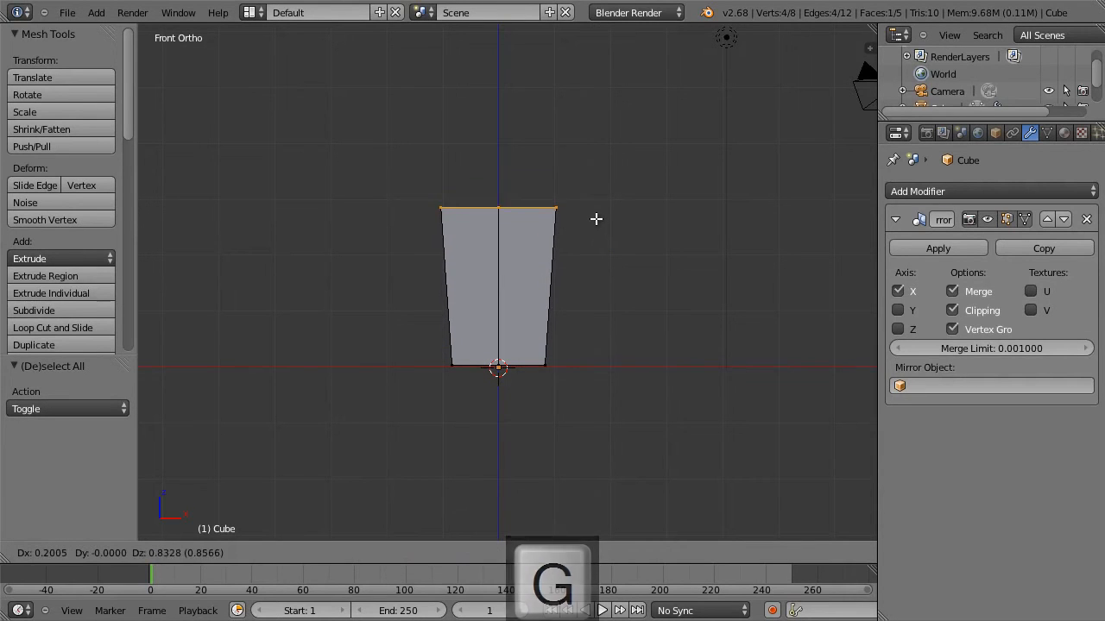
click(596, 218)
Move the outer bottom vertices inward about 0.15 and up about 0.25 to slant the underside.
key(a)
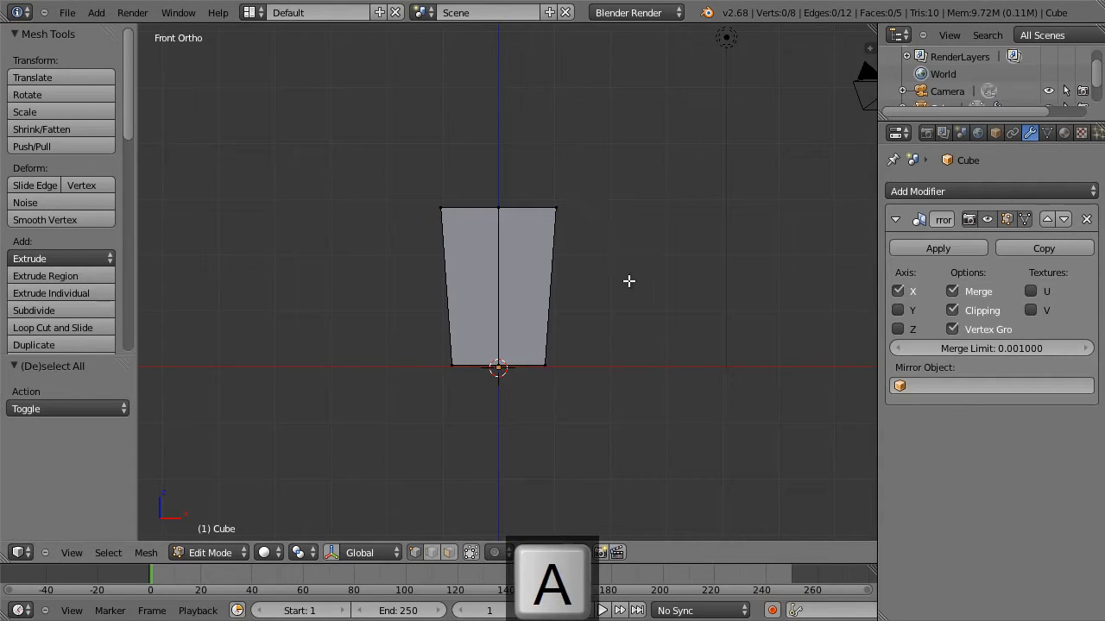
key(b)
drag(576, 386, 538, 354)
key(g)
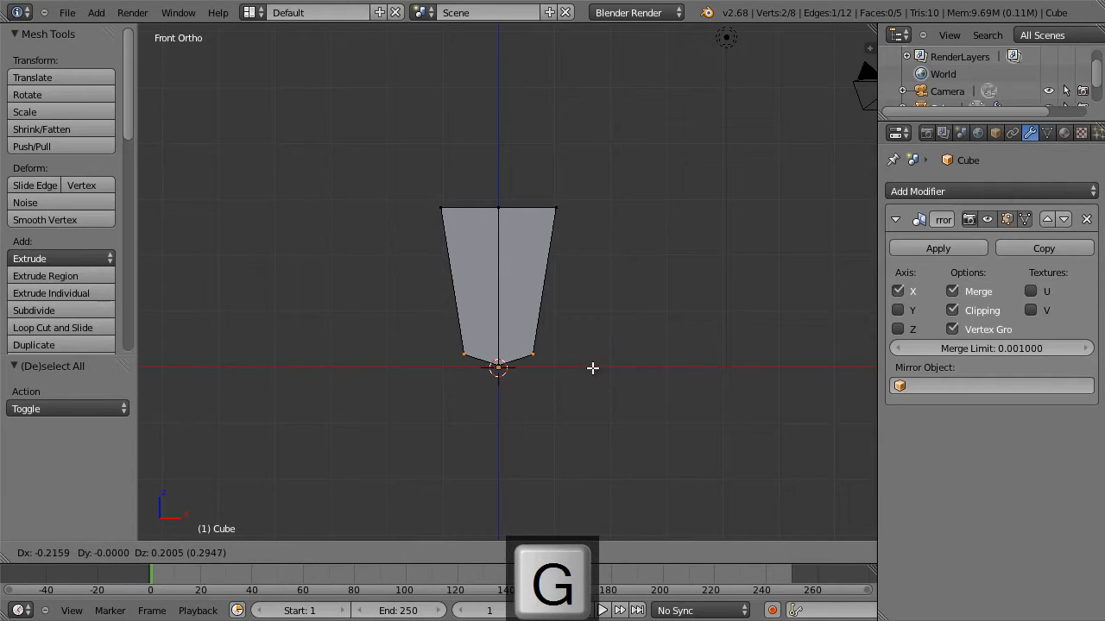
click(595, 366)
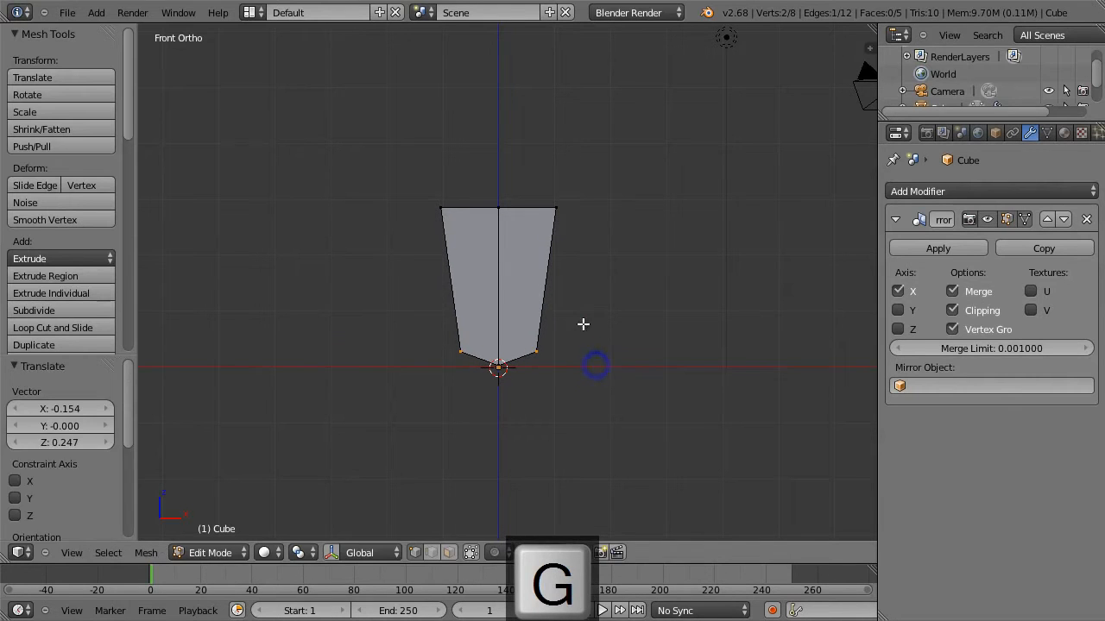
Add a horizontal loop cut in the lower part of the mesh and rotate it about 13.2° to level it.
key(a)
key(ctrl+r)
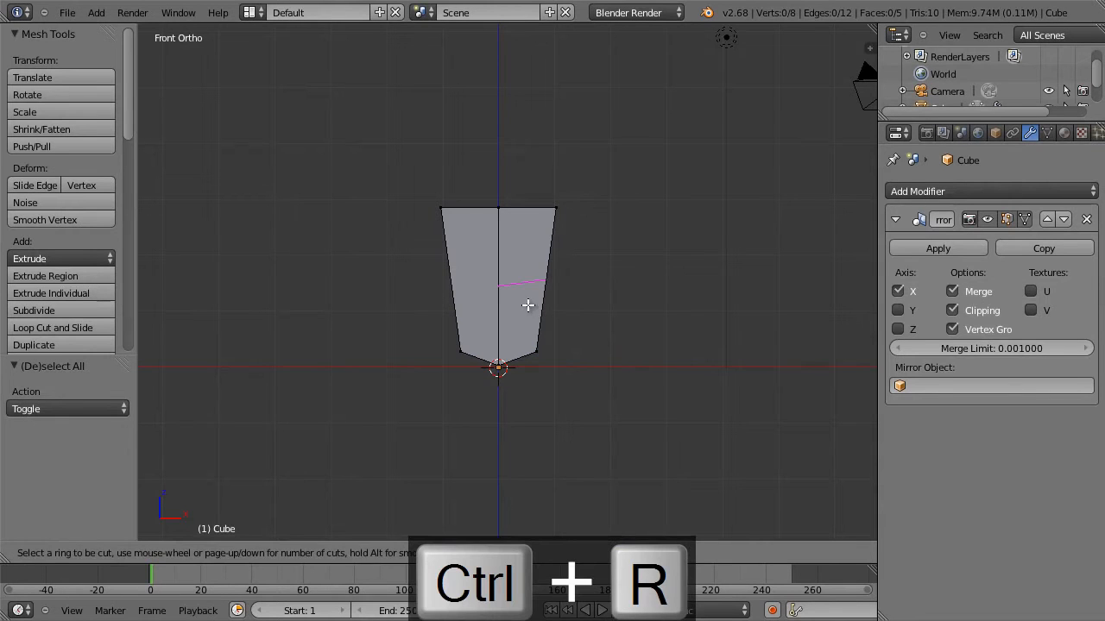
click(528, 313)
click(530, 345)
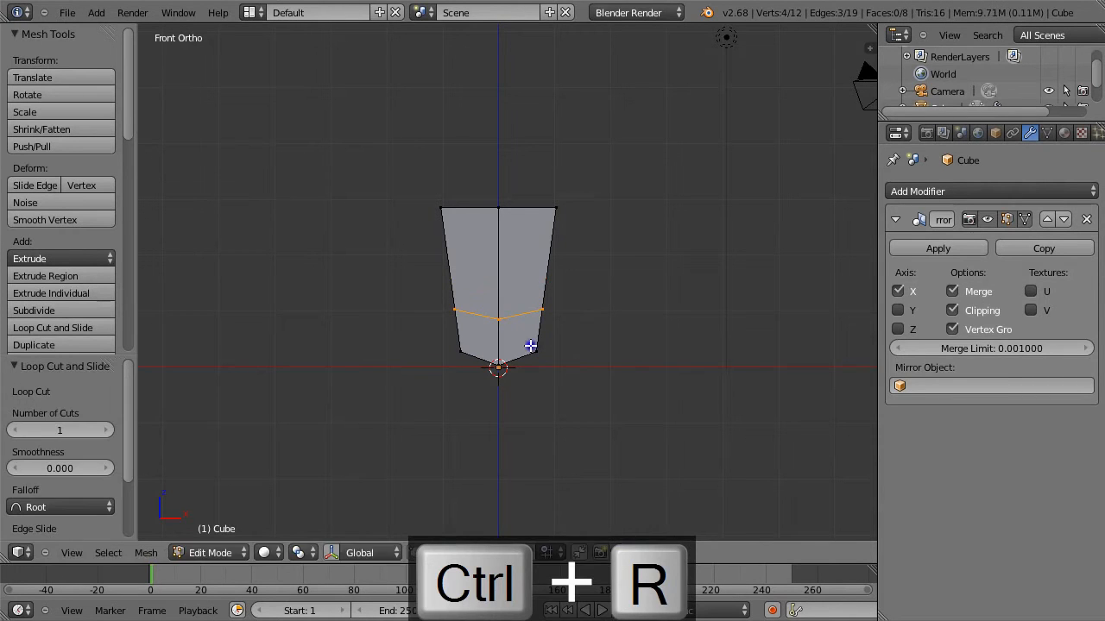
key(r)
click(574, 345)
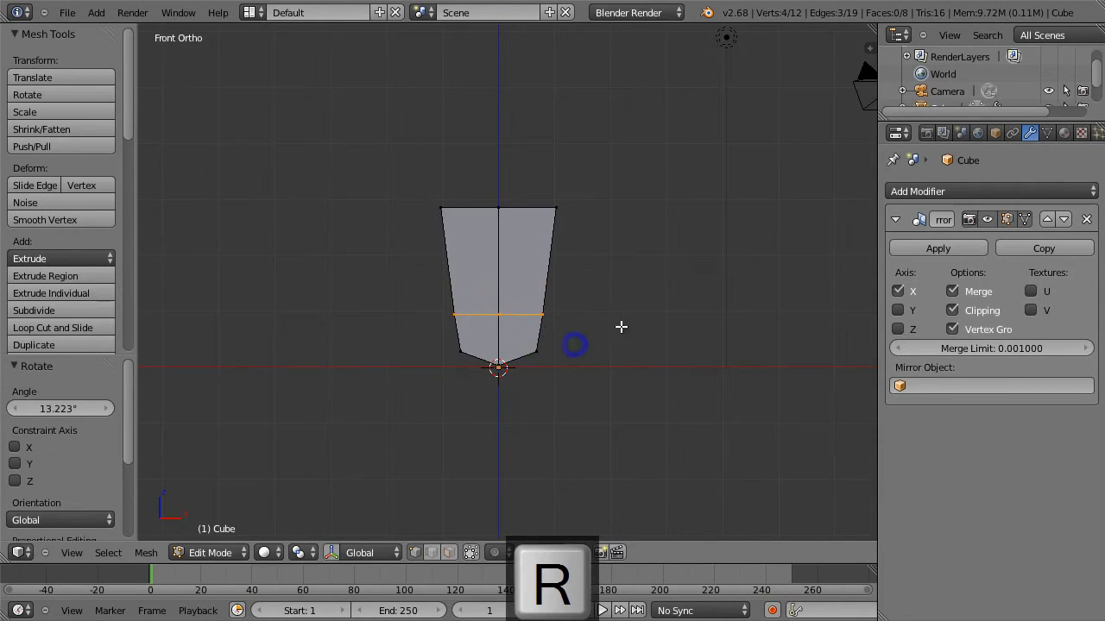
Narrow the lower edge loop by scaling it to about 0.73 along the X axis.
key(s)
key(x)
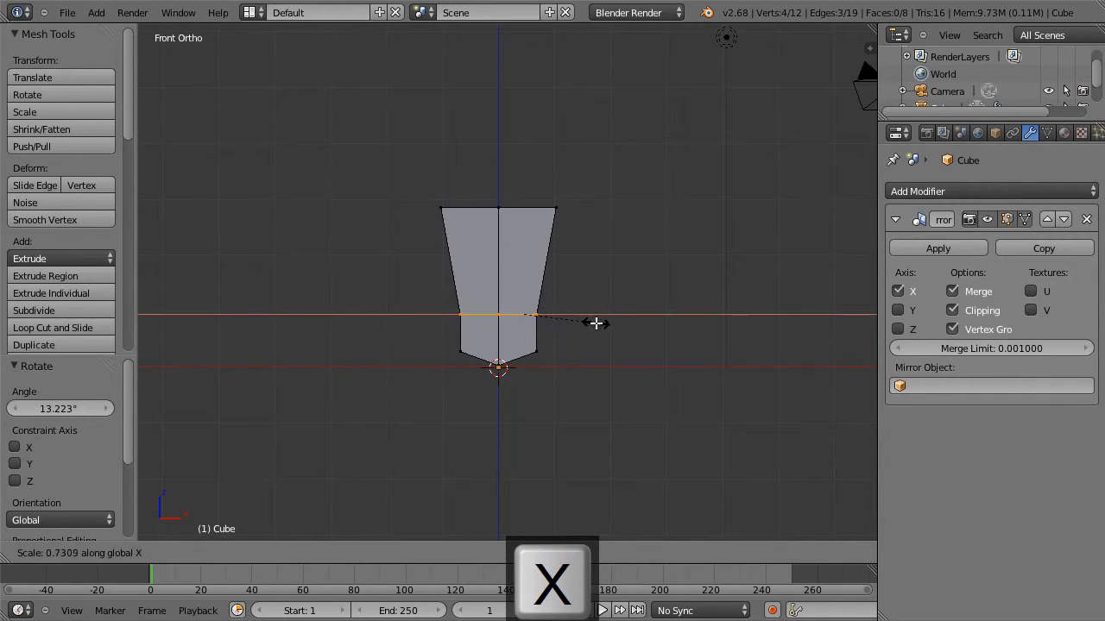
click(595, 323)
Add a horizontal loop cut near the middle of the upper section, with an edge slide of about -0.07.
key(a)
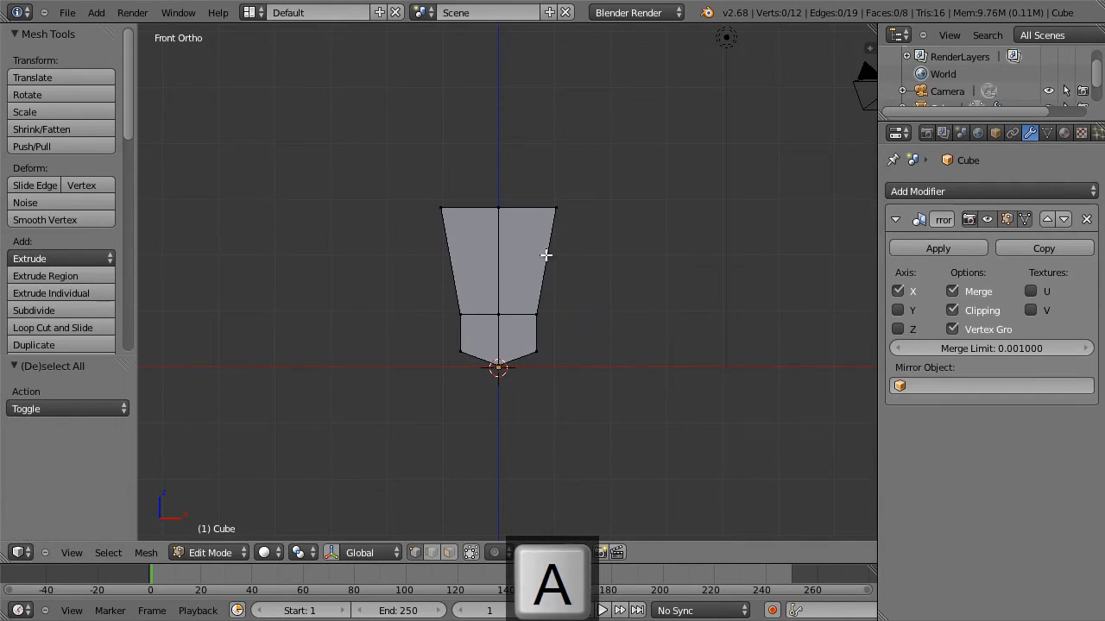
key(ctrl+r)
click(535, 249)
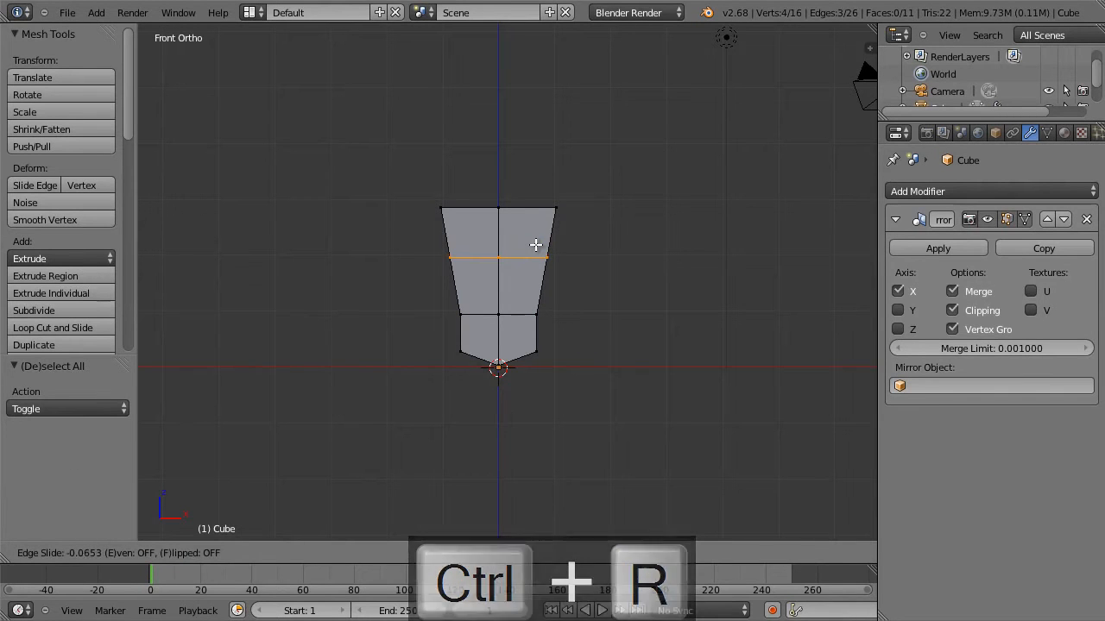
click(535, 244)
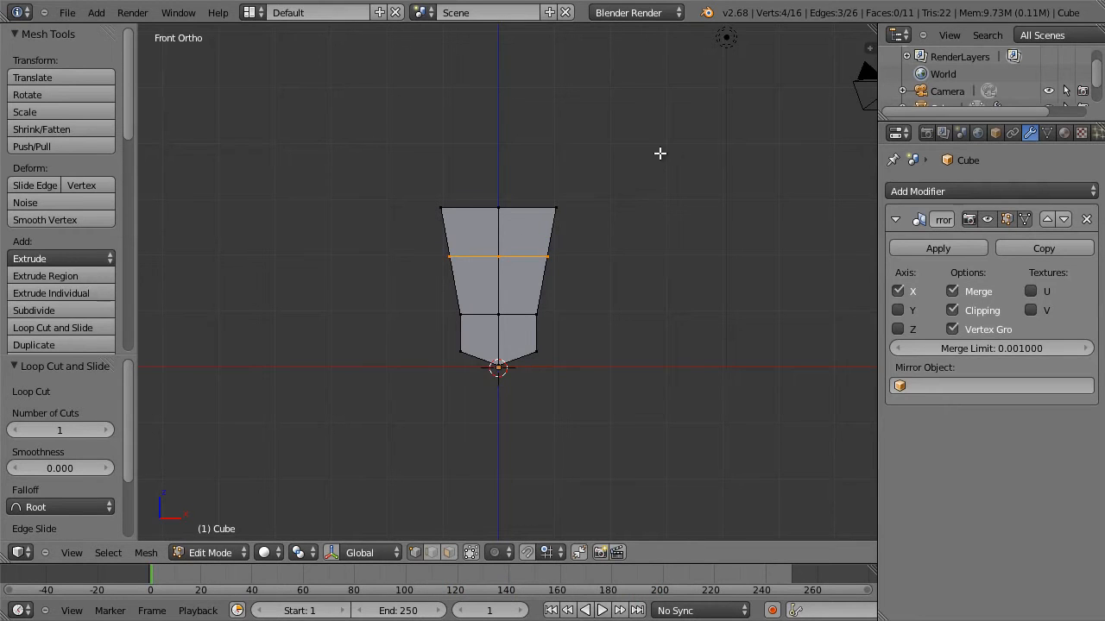
Move the outer top vertices inward about 0.154 along the X axis.
key(a)
key(b)
drag(561, 190, 590, 233)
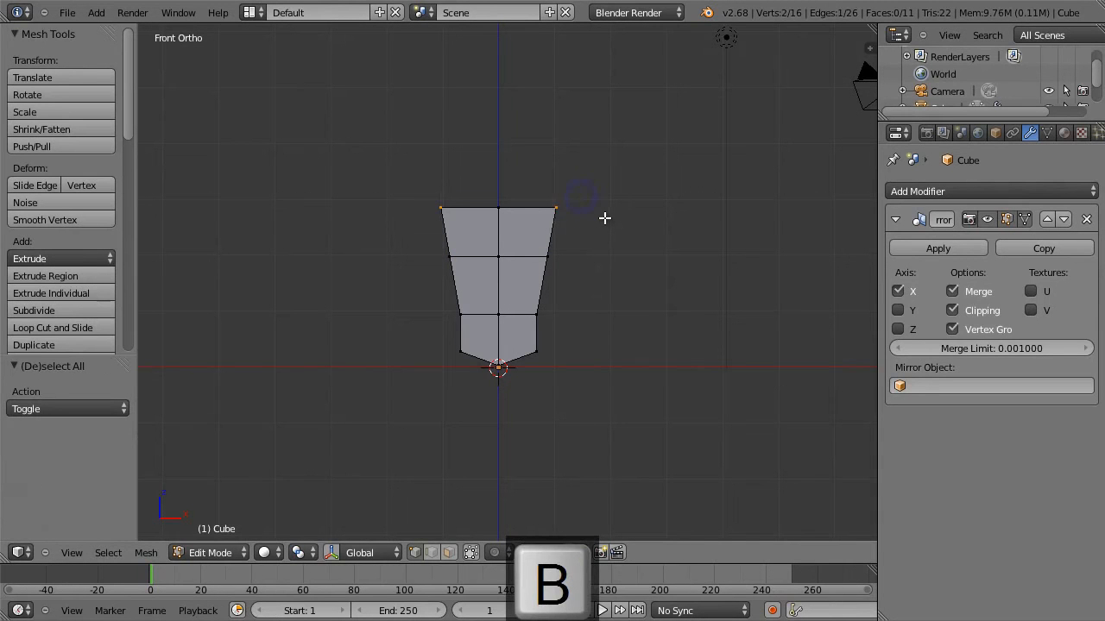
key(g)
click(595, 217)
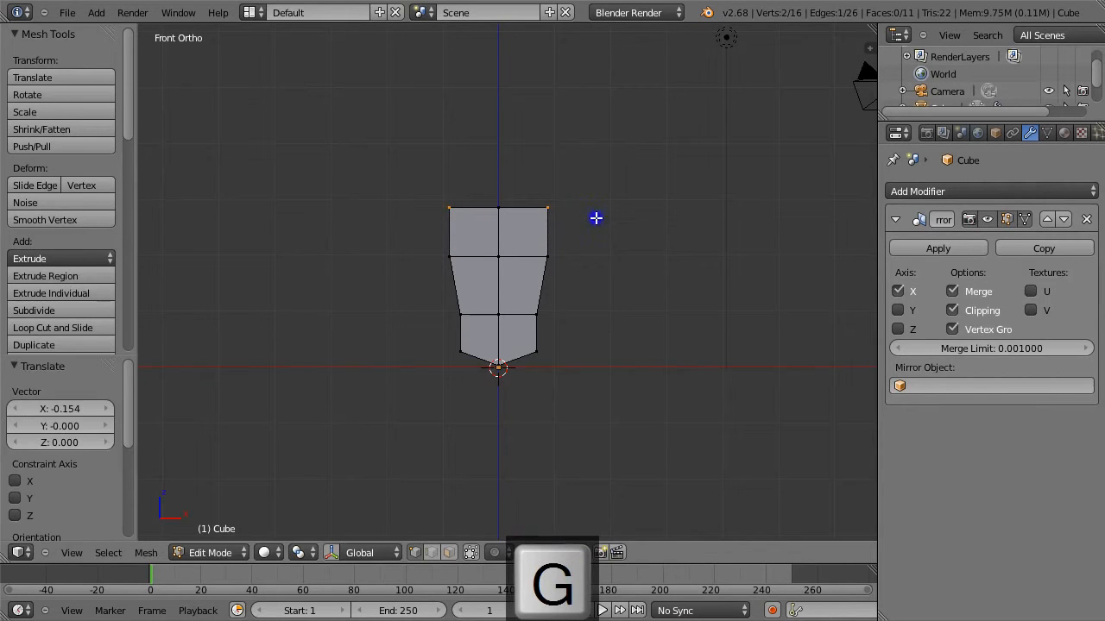
Flatten the whole mesh by scaling it to about 0.57 along the Y axis in the right side view.
key(KP_3)
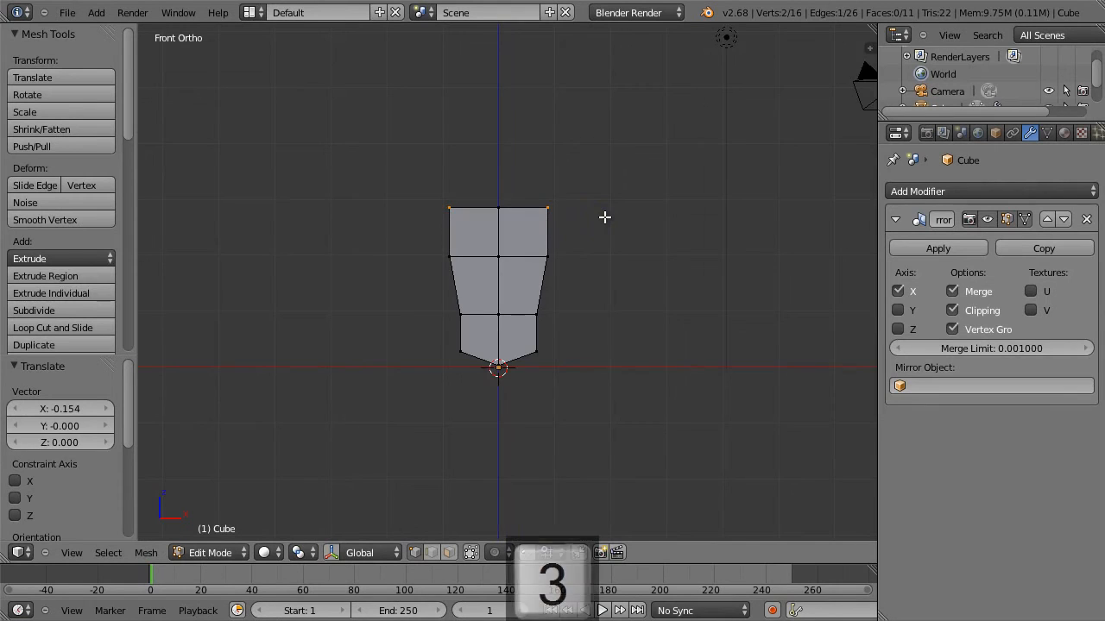
key(a)
key(a)
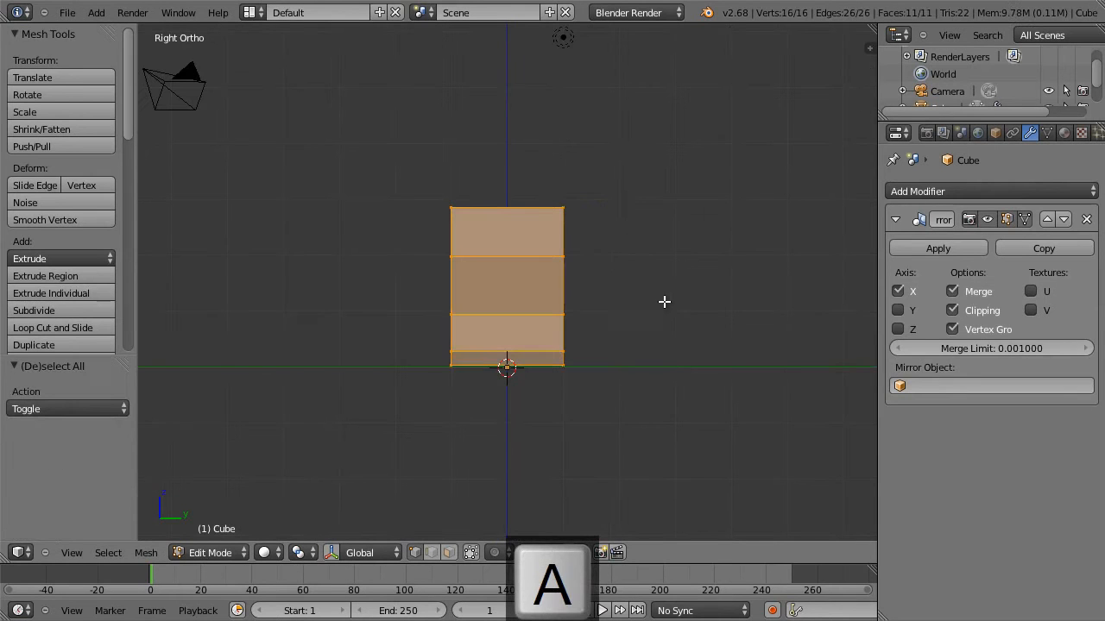
key(s)
key(y)
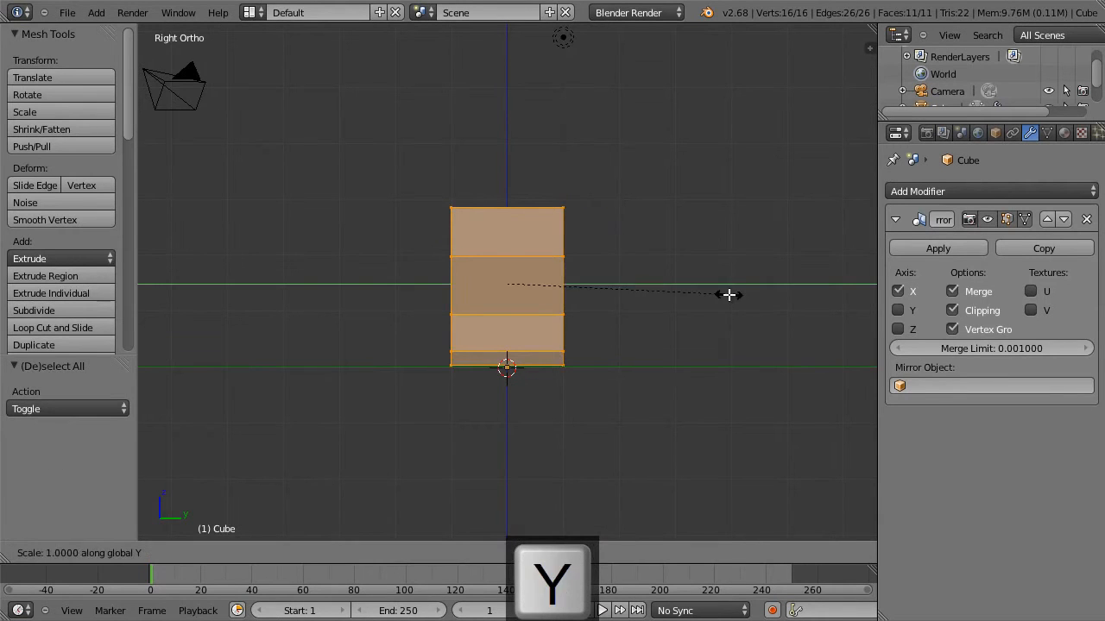
click(634, 285)
Move the rear vertices of the lower edge loop about 0.09 inward along Y to hollow the lower back.
key(a)
key(b)
drag(548, 311, 530, 316)
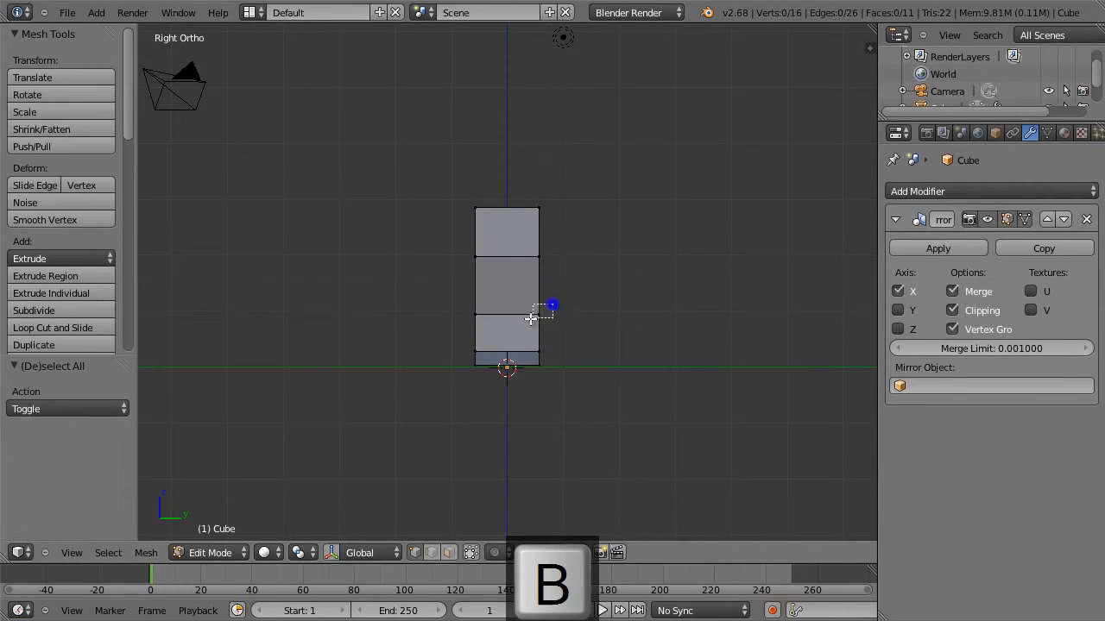
key(g)
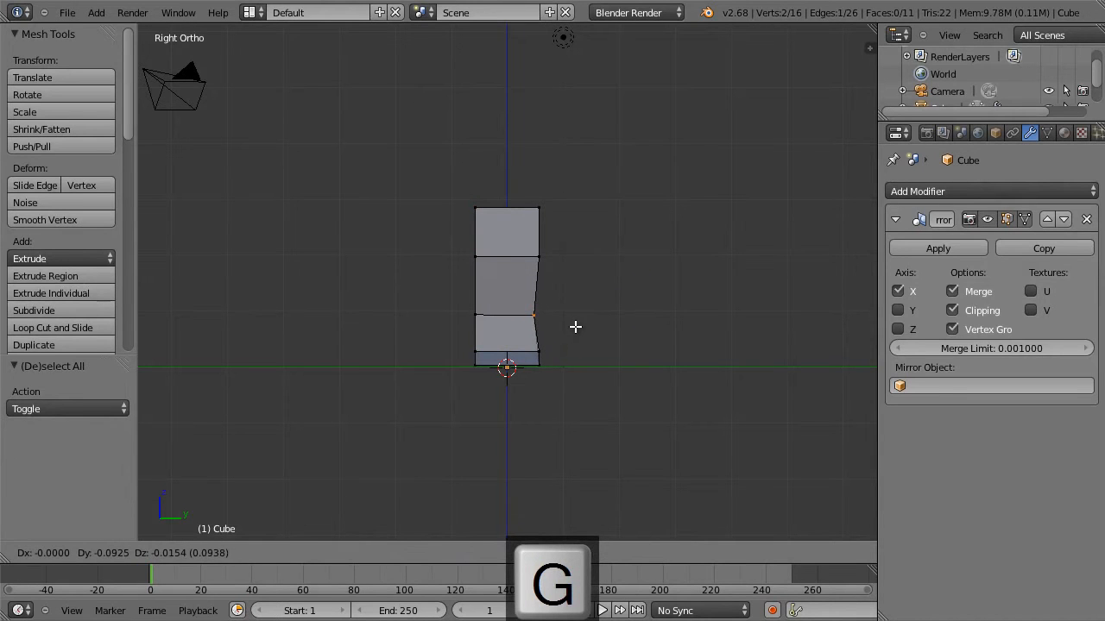
click(576, 326)
Taper the top in the side view by moving its rear vertices slightly forward and its front vertices about 0.2 backward.
key(a)
key(b)
drag(547, 201, 539, 212)
key(g)
click(549, 224)
key(a)
key(b)
drag(458, 197, 490, 218)
key(g)
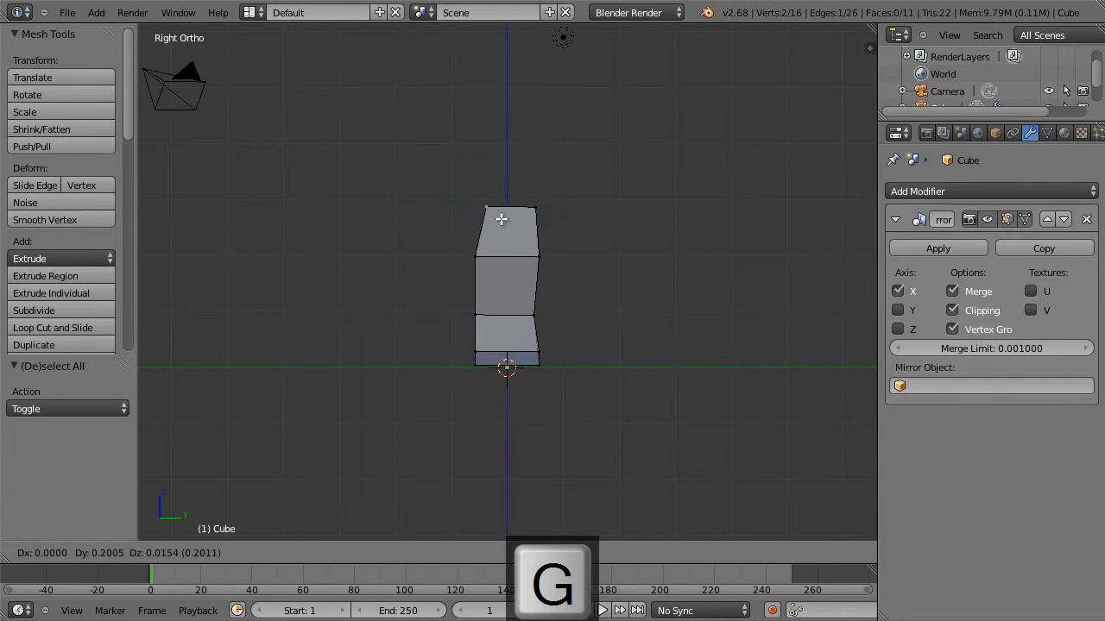
click(500, 217)
Taper the lowest edge in the side view, moving its front vertex inward about 0.08 and its rear vertex inward about 0.12.
key(a)
key(b)
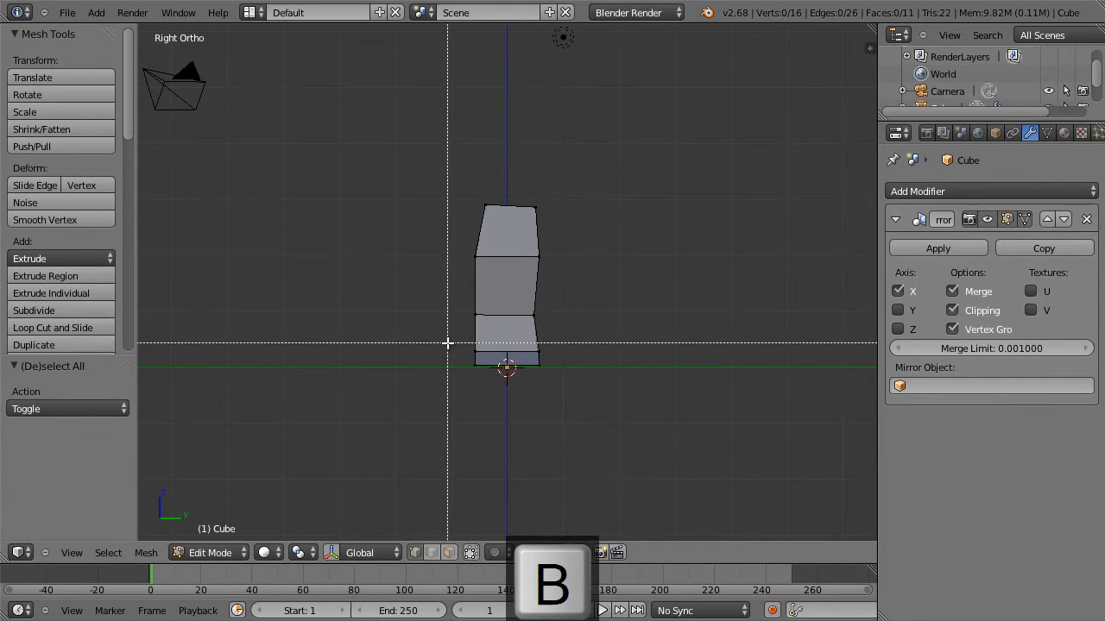
drag(458, 354, 482, 376)
key(g)
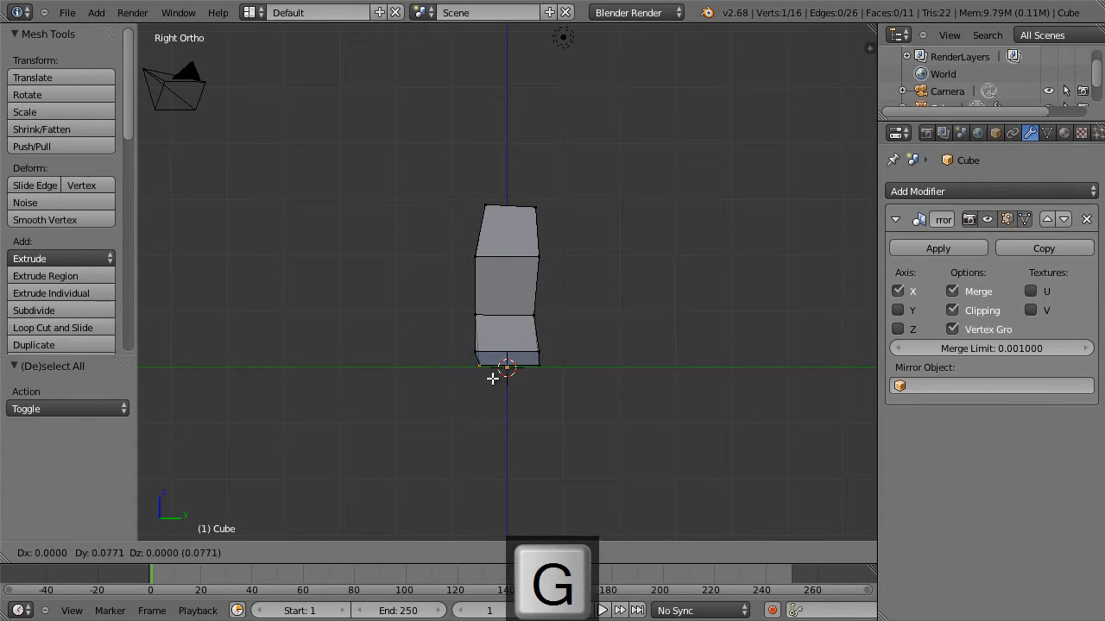
click(493, 375)
key(a)
key(b)
drag(551, 363, 527, 371)
key(g)
click(524, 381)
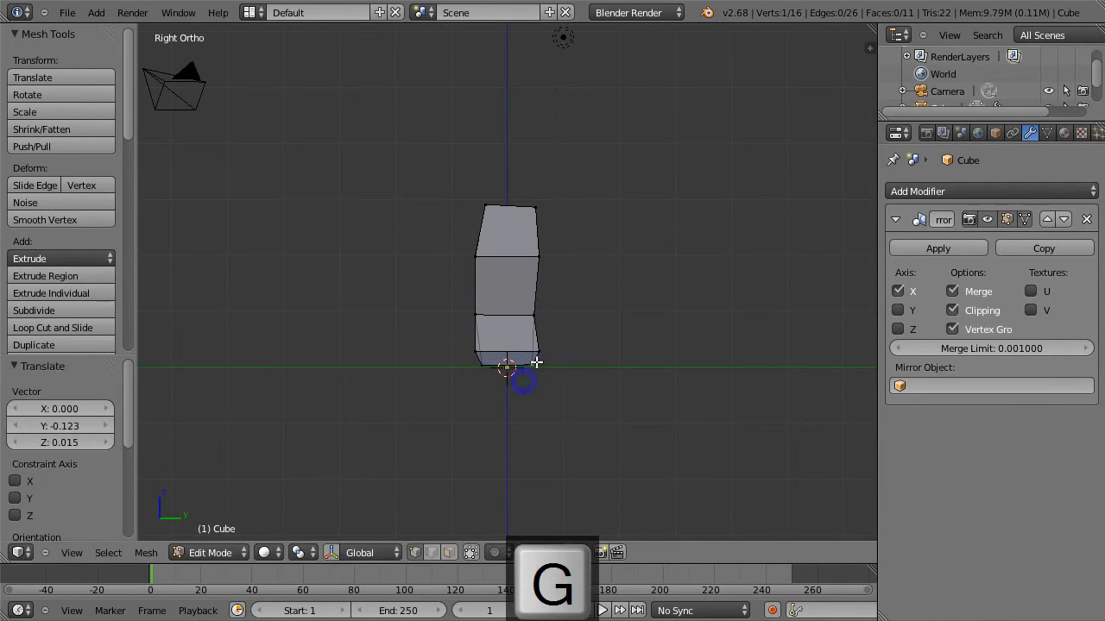
Add a vertical loop cut through the mirrored half in the front view, slid partway toward the outer side.
middle_drag(528, 353, 720, 350)
key(KP_1)
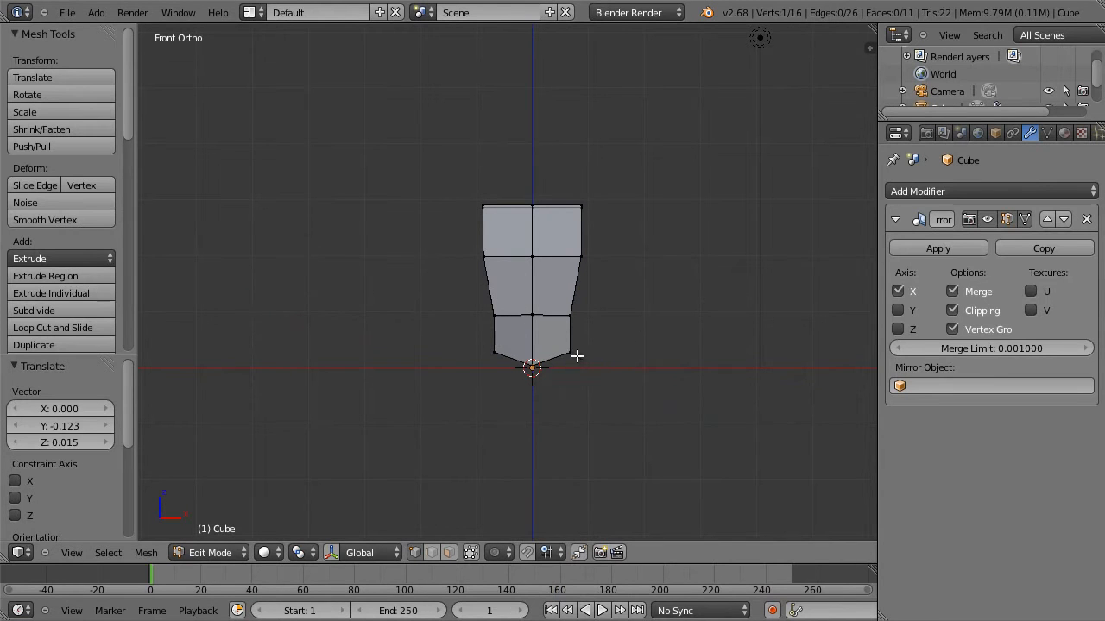
key(ctrl+r)
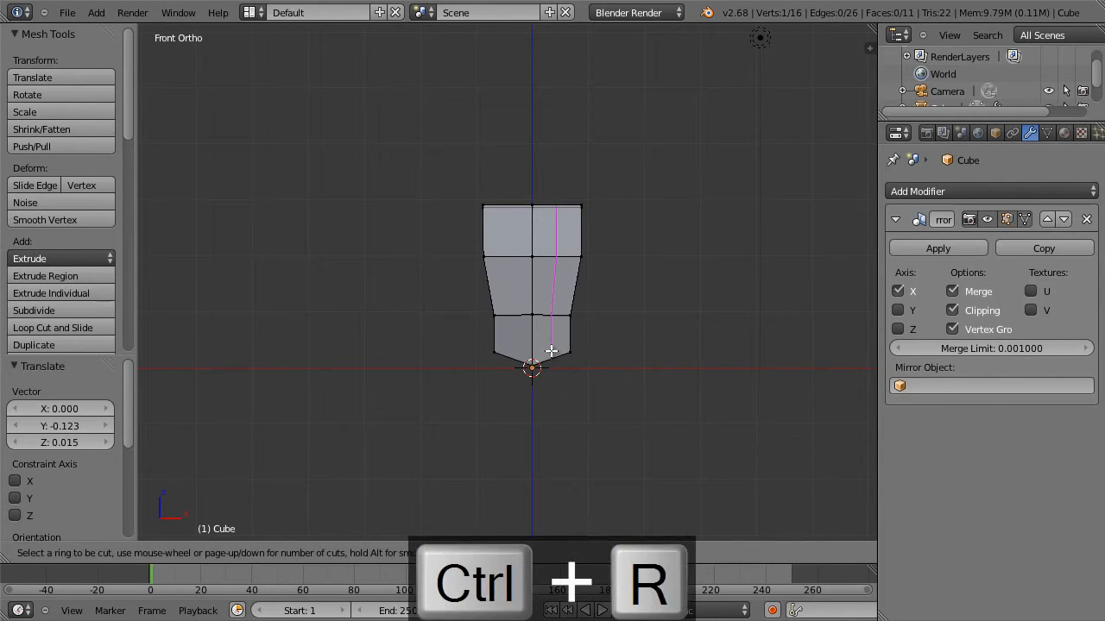
click(557, 349)
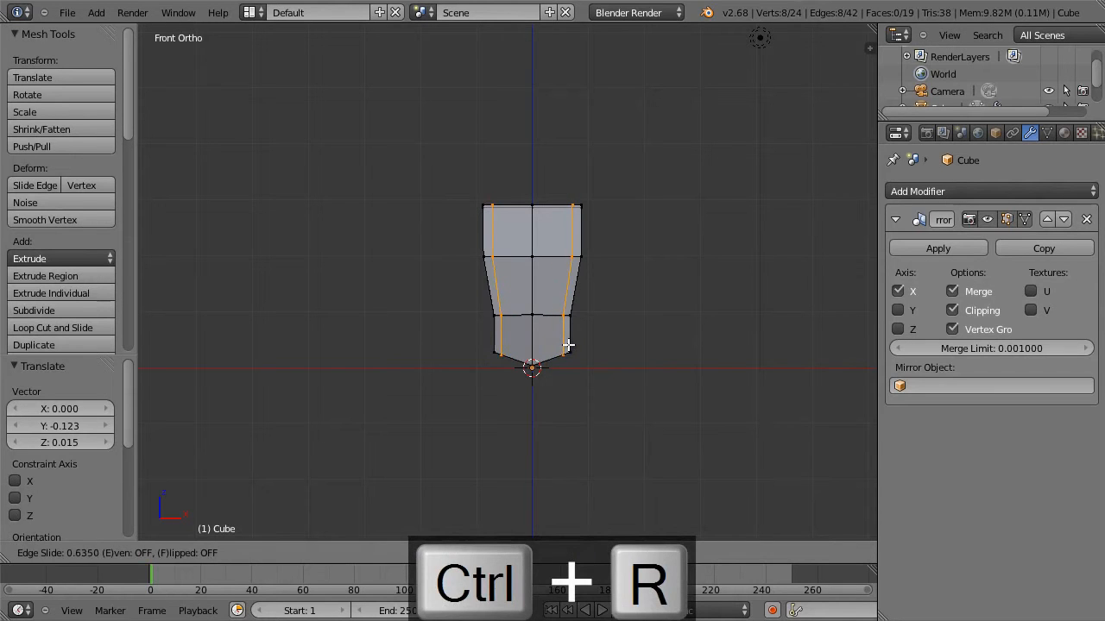
click(561, 343)
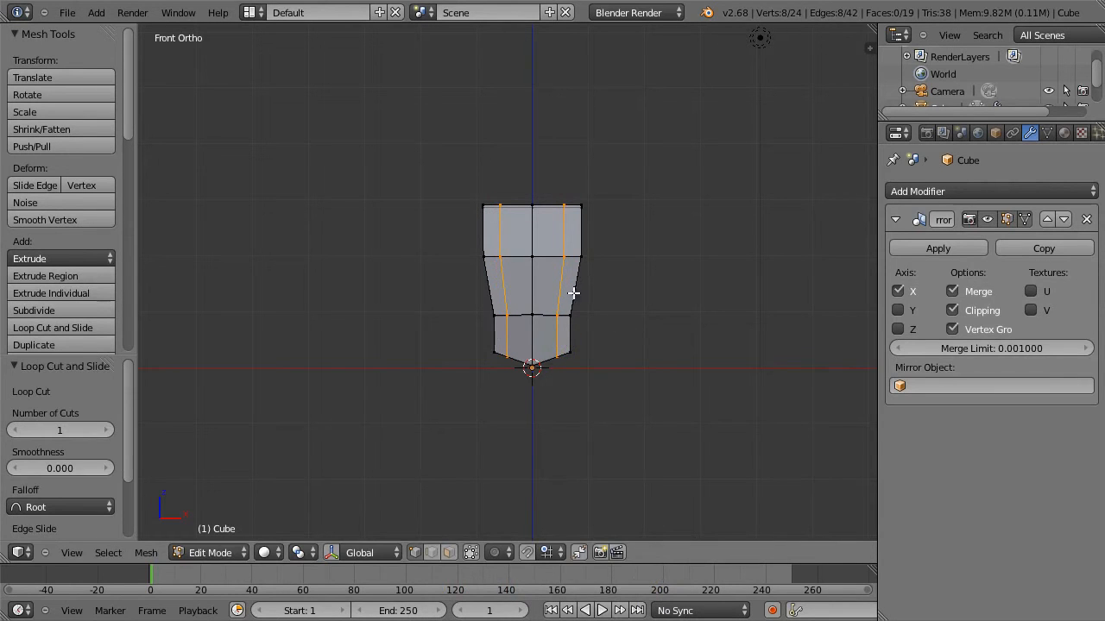
Select the outer side faces and scale them uniformly to about 0.905 to round off the mesh's sides.
alt+right_click(580, 265)
middle_drag(591, 258, 552, 287)
alt+right_click(540, 280)
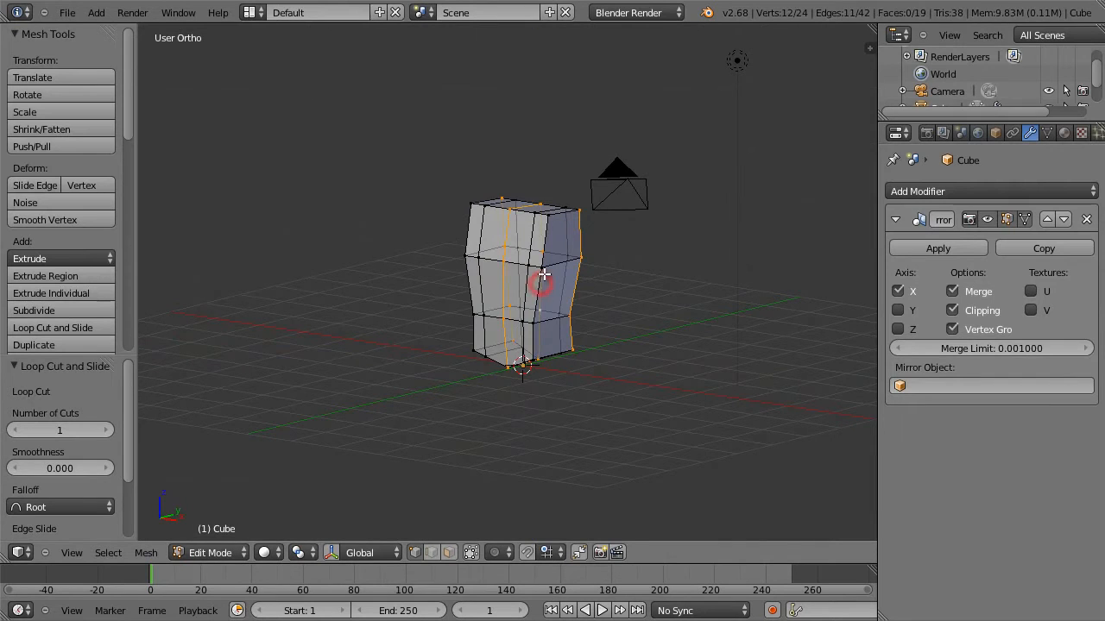
alt+right_click(538, 274)
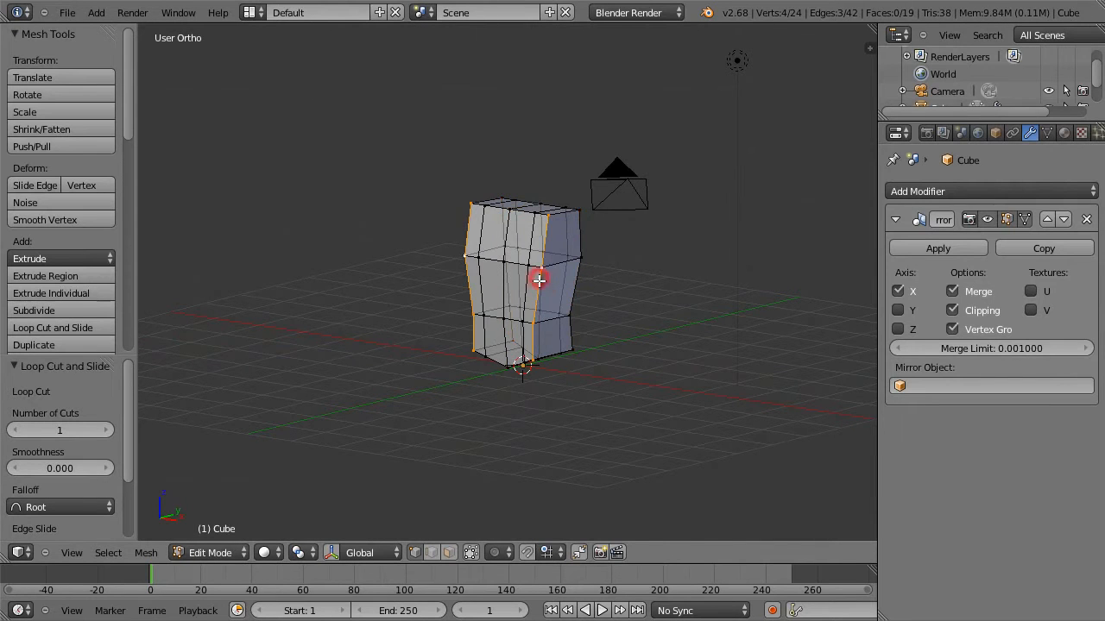
alt+shift+right_click(582, 224)
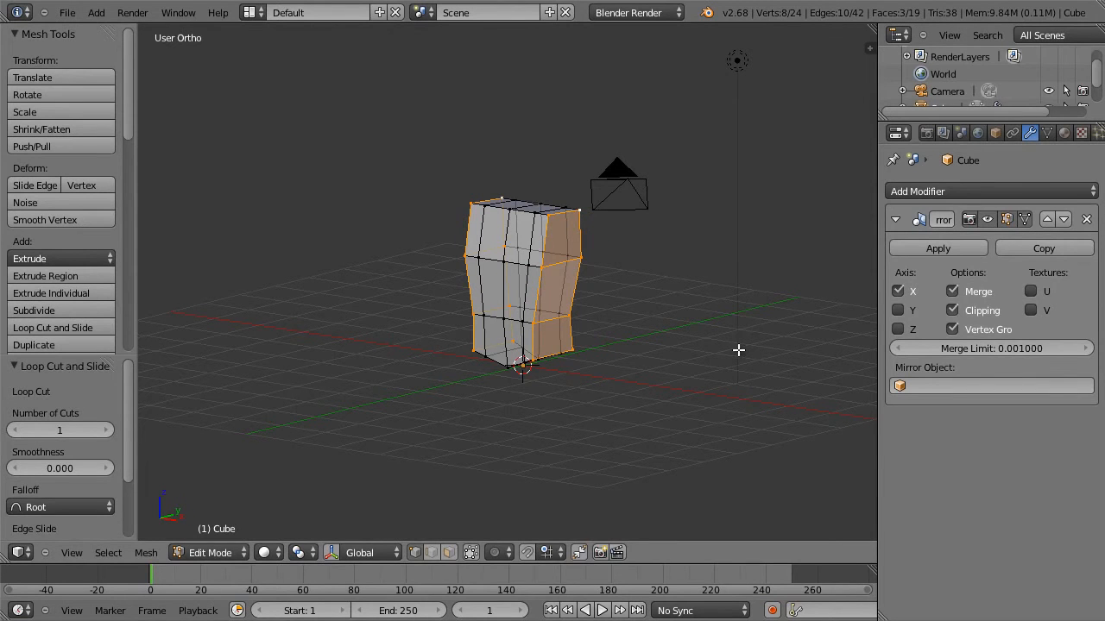
key(s)
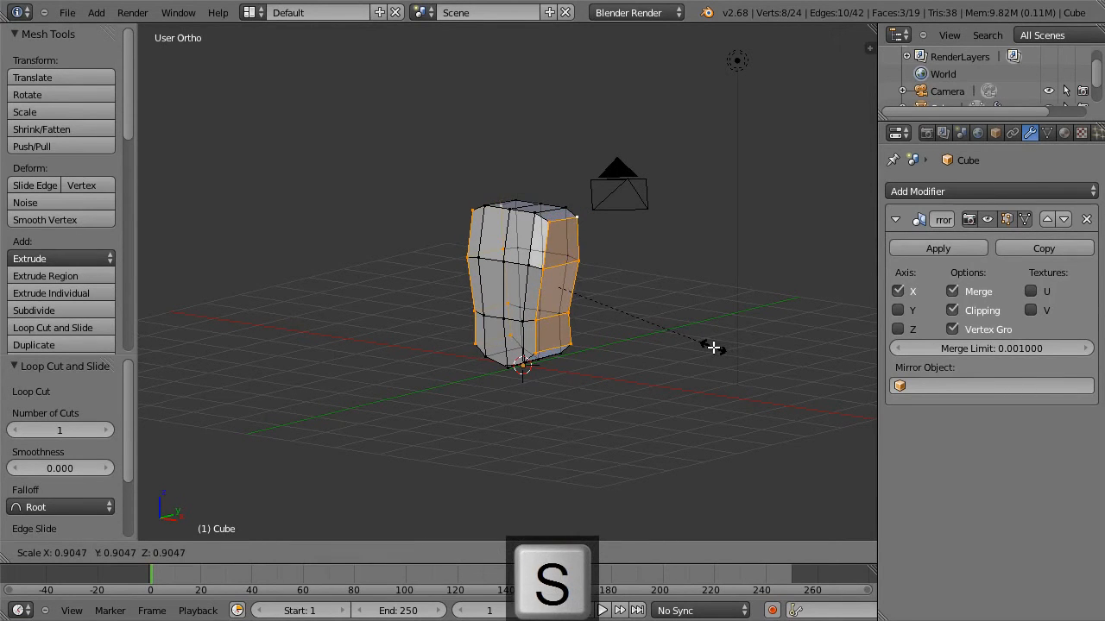
click(712, 345)
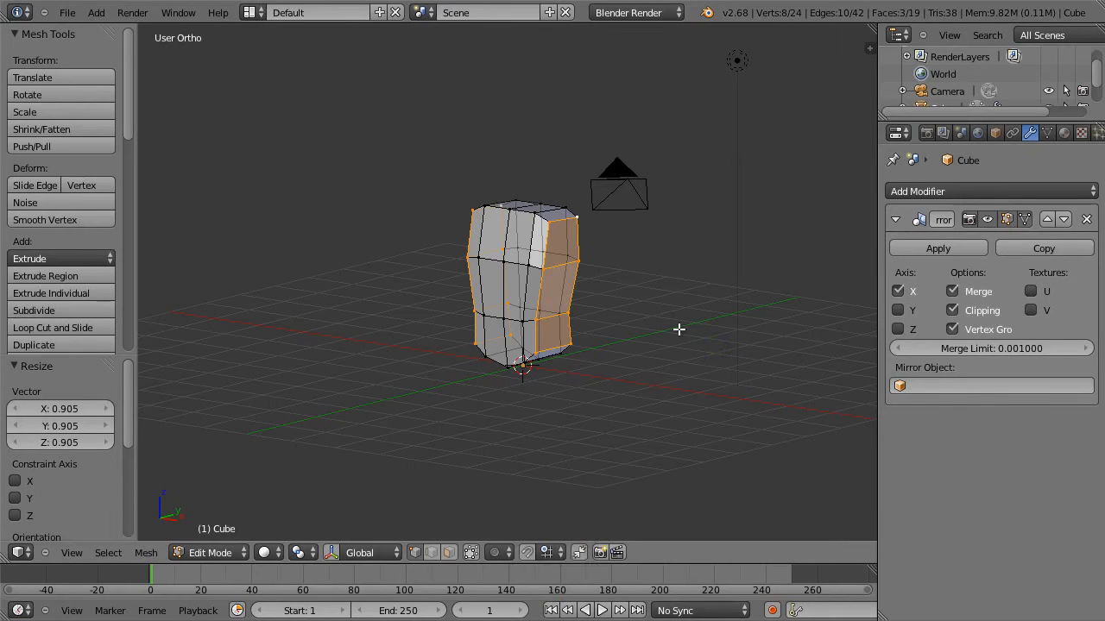
Narrow the outer side faces by scaling them to about 0.927 along the Y axis in the side view.
key(KP_1)
middle_drag(648, 334, 651, 297)
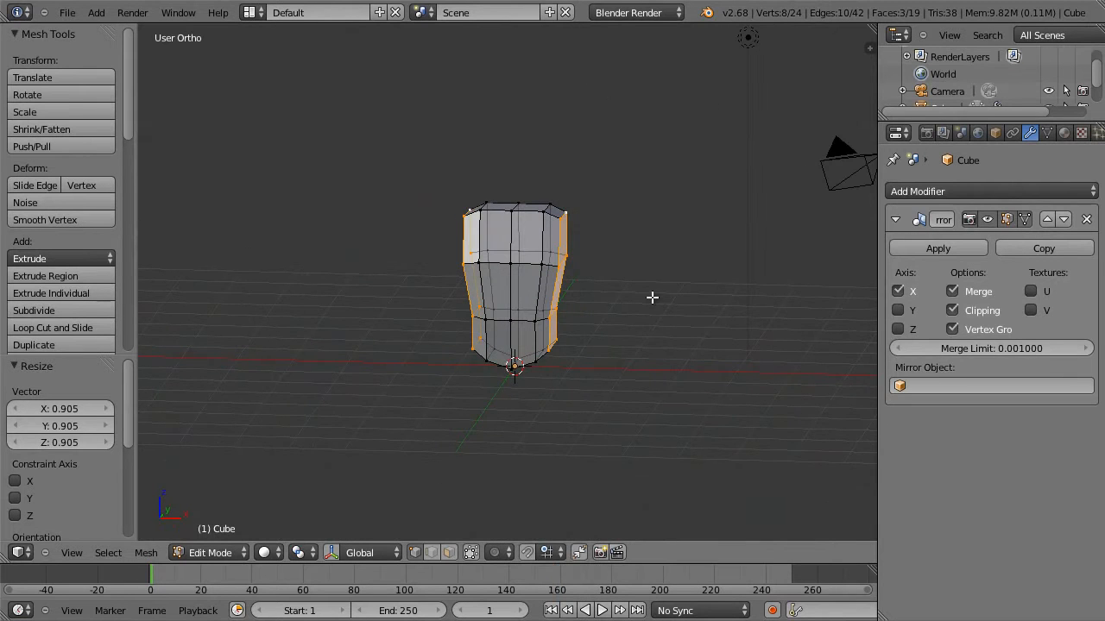
key(KP_3)
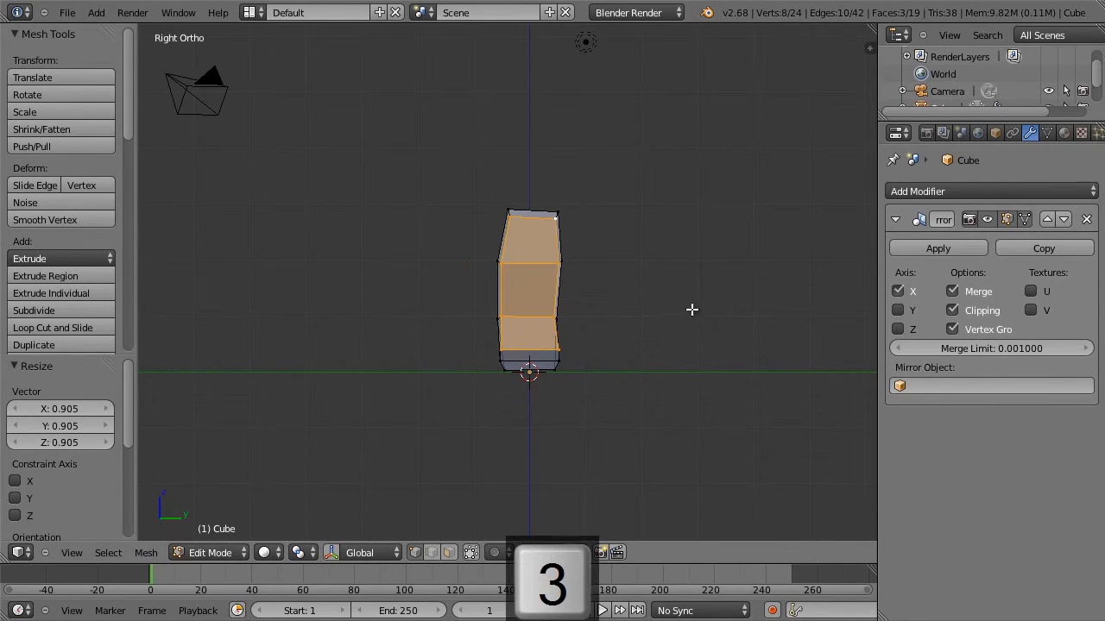
key(s)
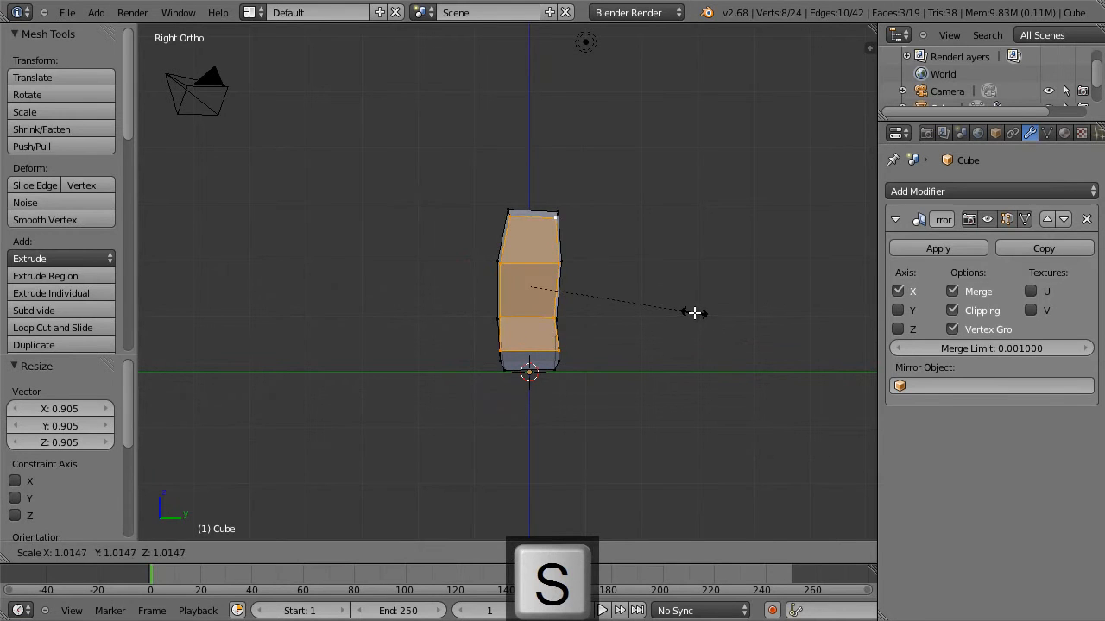
key(y)
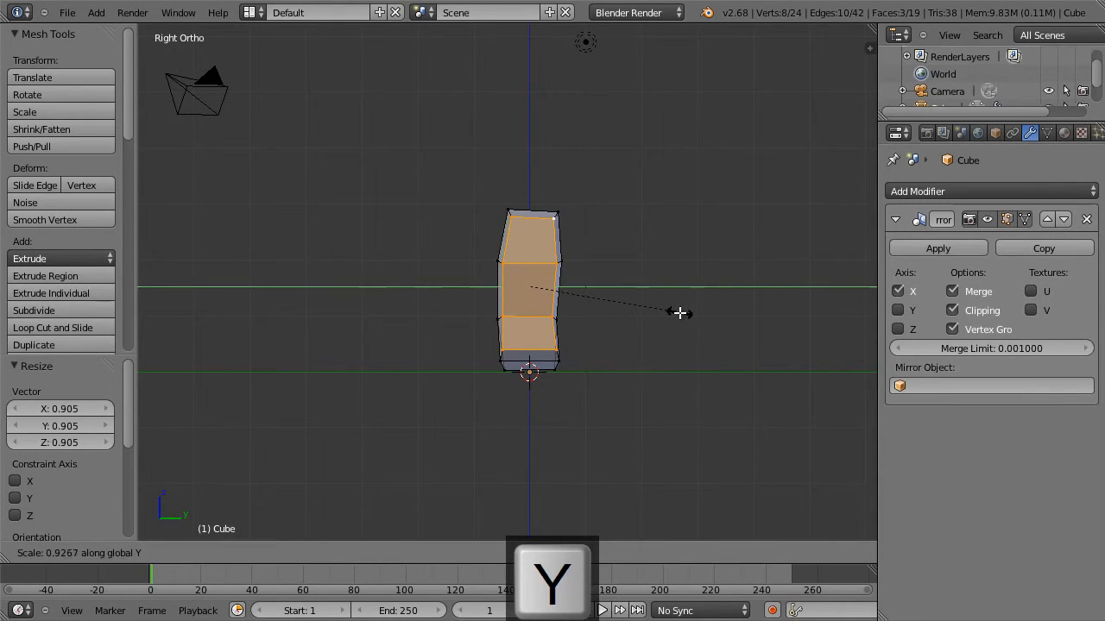
click(678, 314)
Move the lower rear vertex of the outer side about 0.015 inward along Y.
right_click(553, 352)
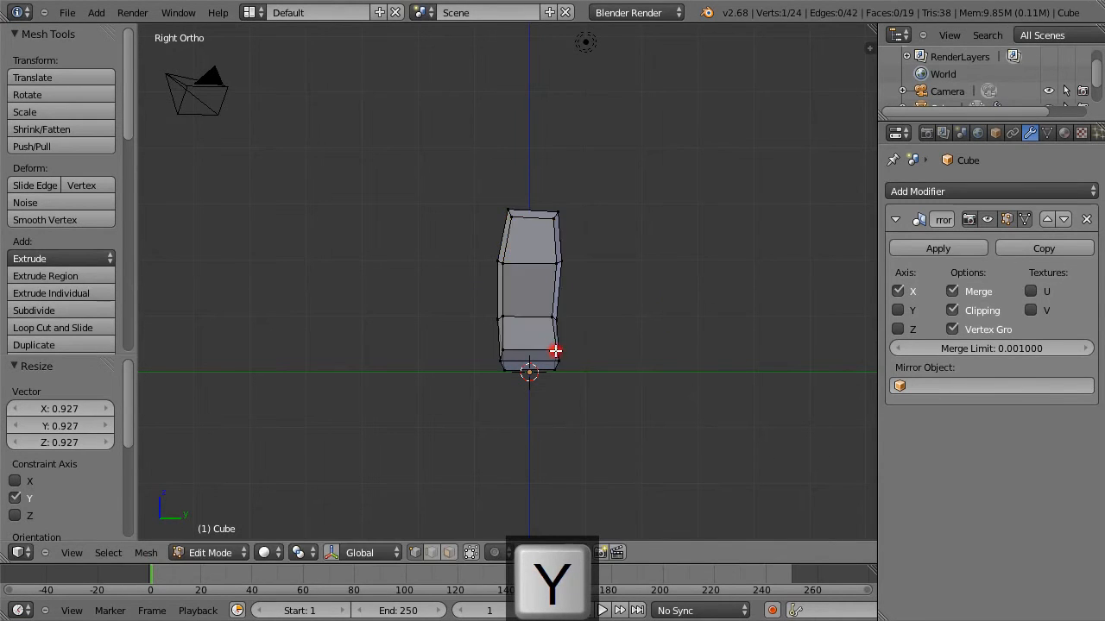
key(g)
click(552, 348)
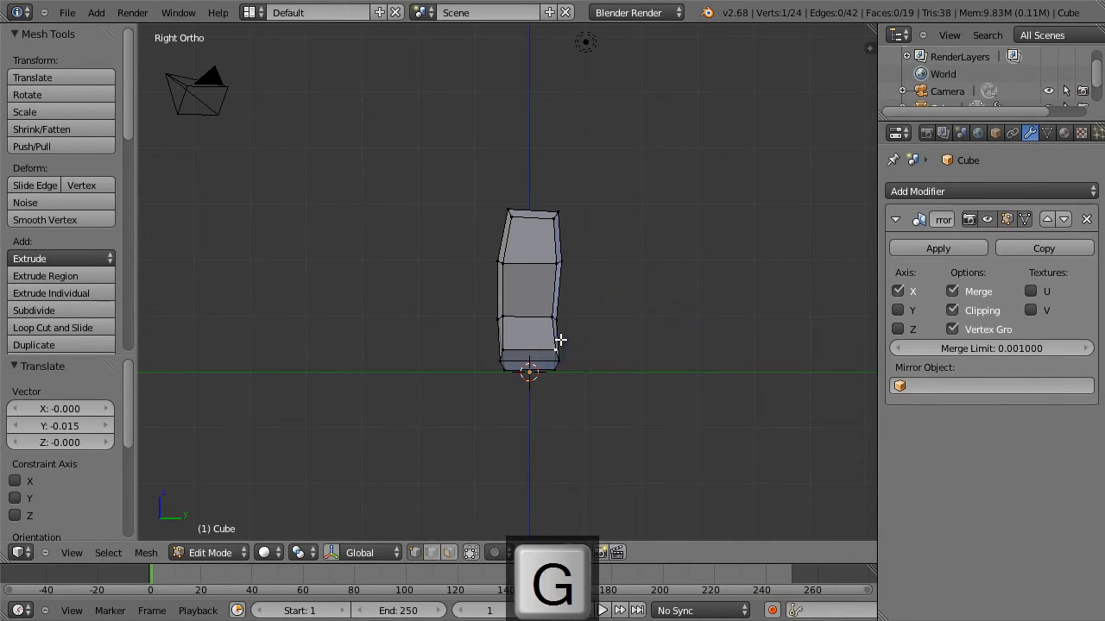
Add a vertical loop cut between the centre line and the existing vertical loop, slid toward the centre.
key(KP_1)
key(a)
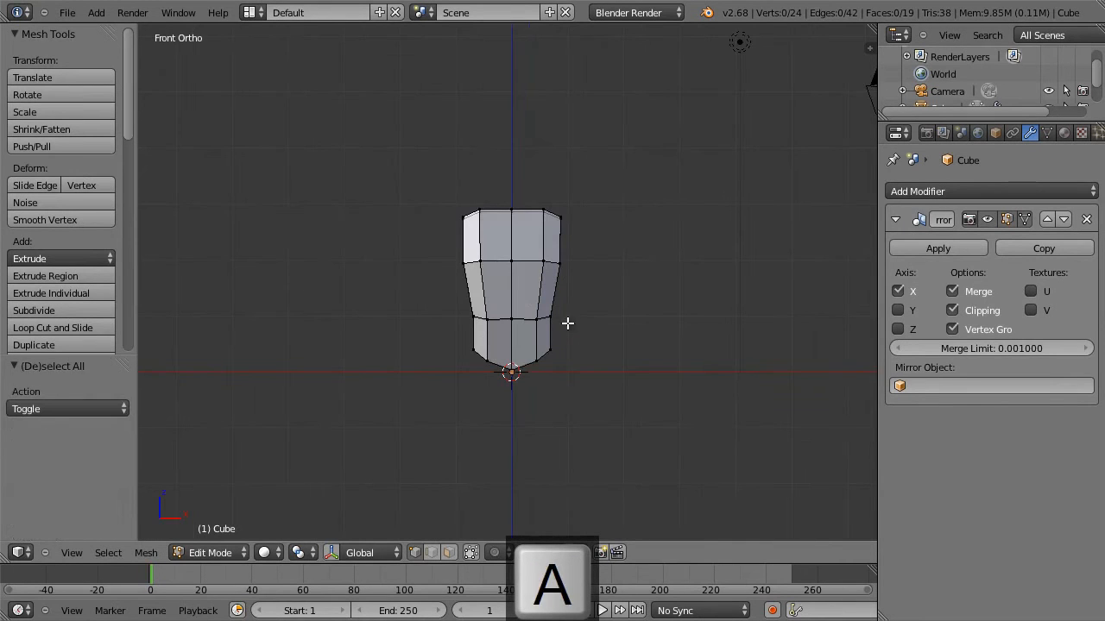
key(ctrl+r)
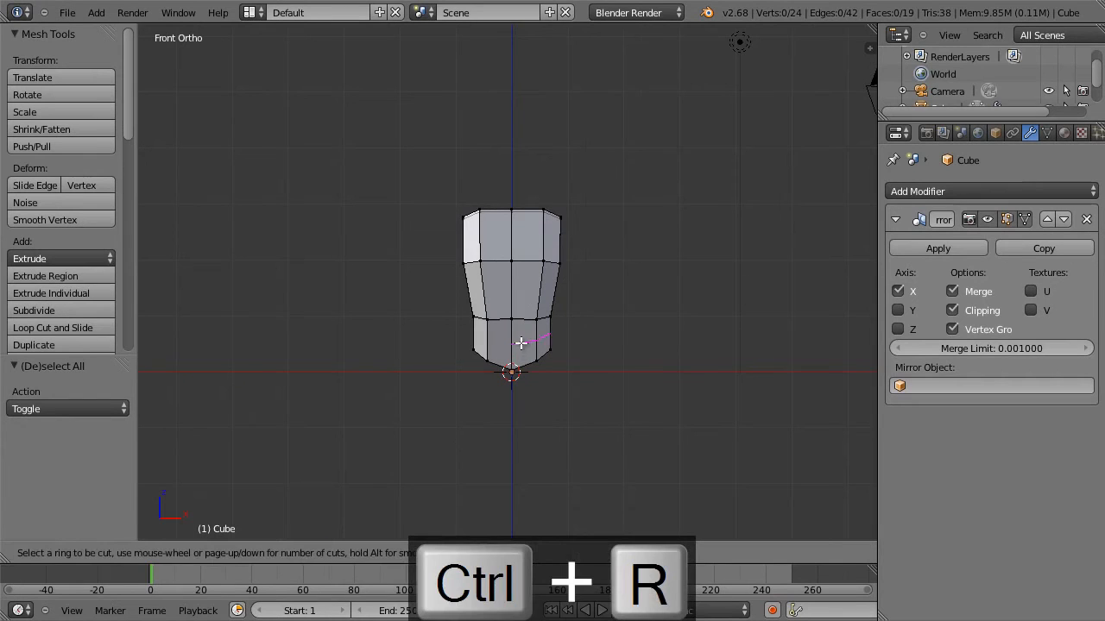
click(520, 316)
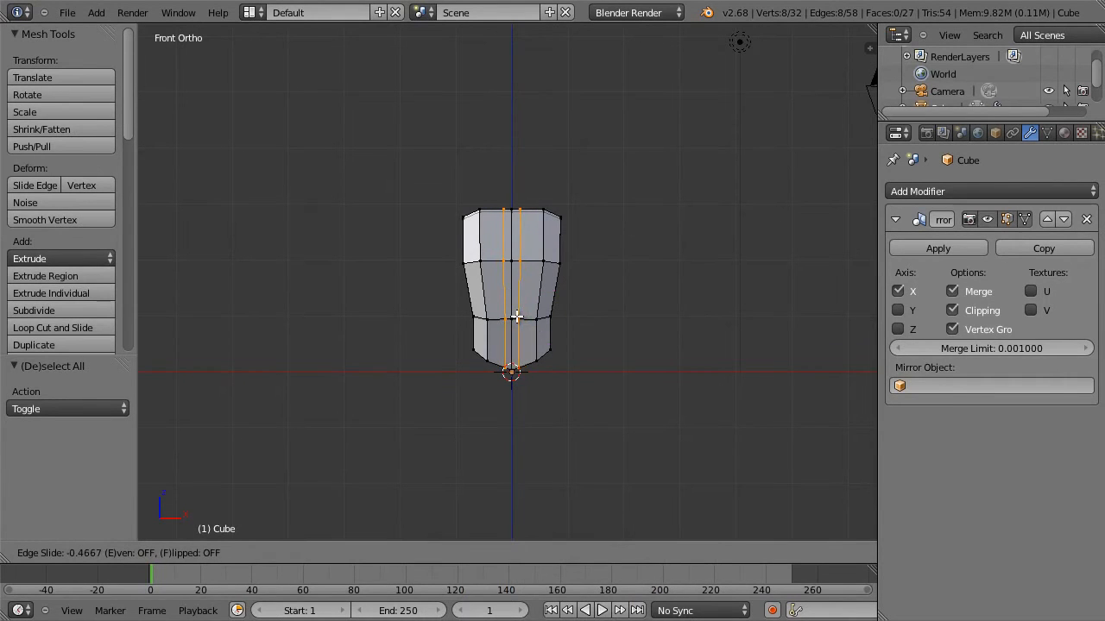
click(517, 317)
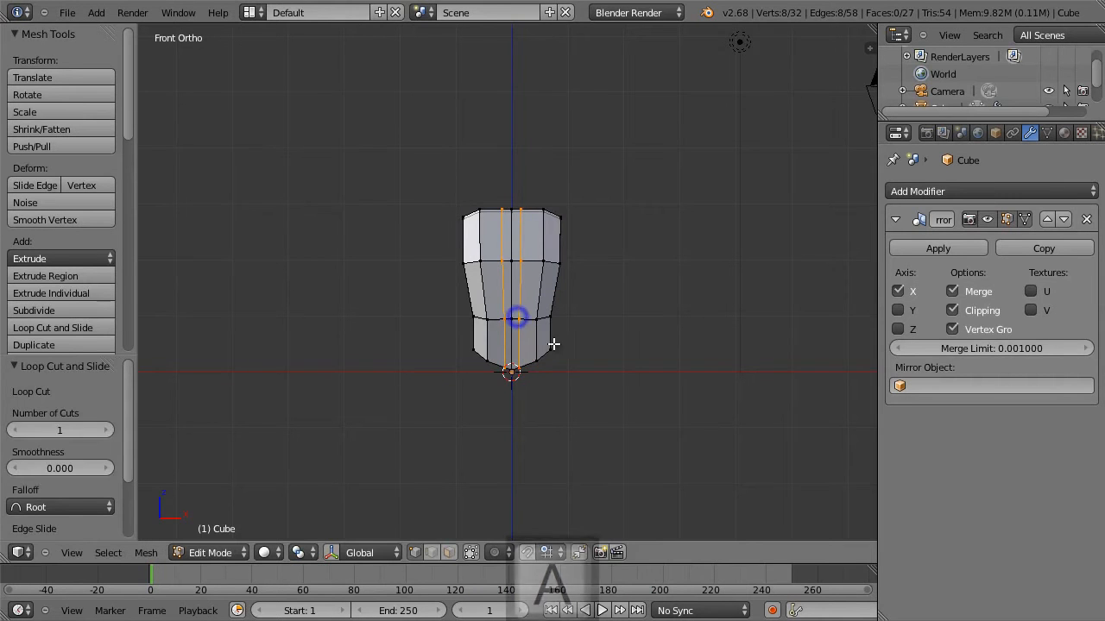
Clear the selection and select the two outer underside faces of the torso in face select mode.
key(a)
middle_drag(581, 400, 566, 503)
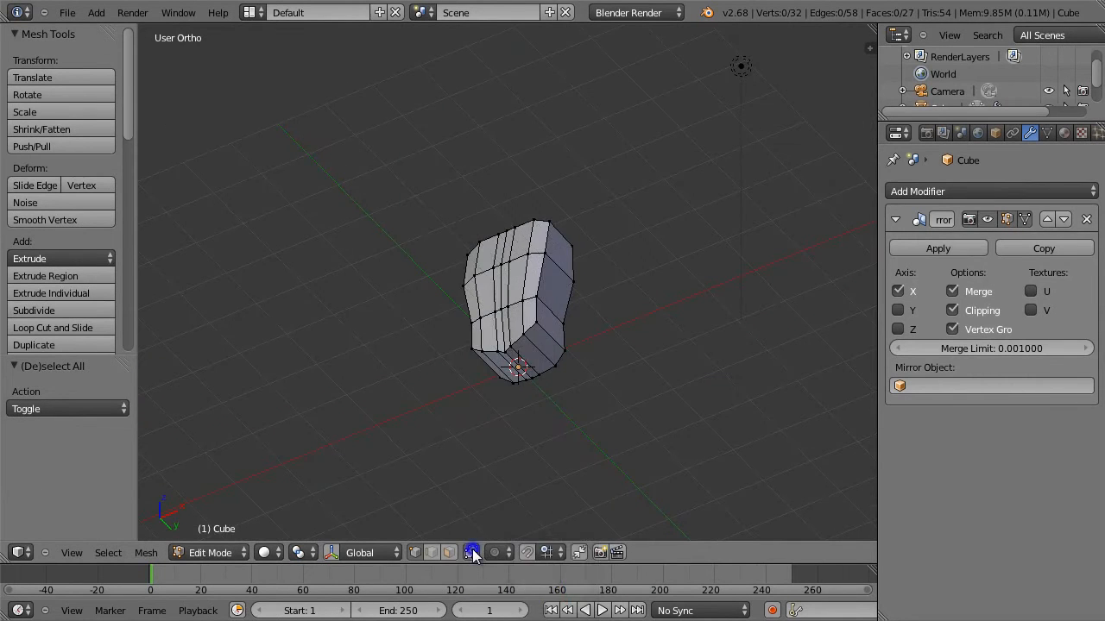
scroll(548, 426, up, 4)
shift+middle_drag(604, 444, 532, 259)
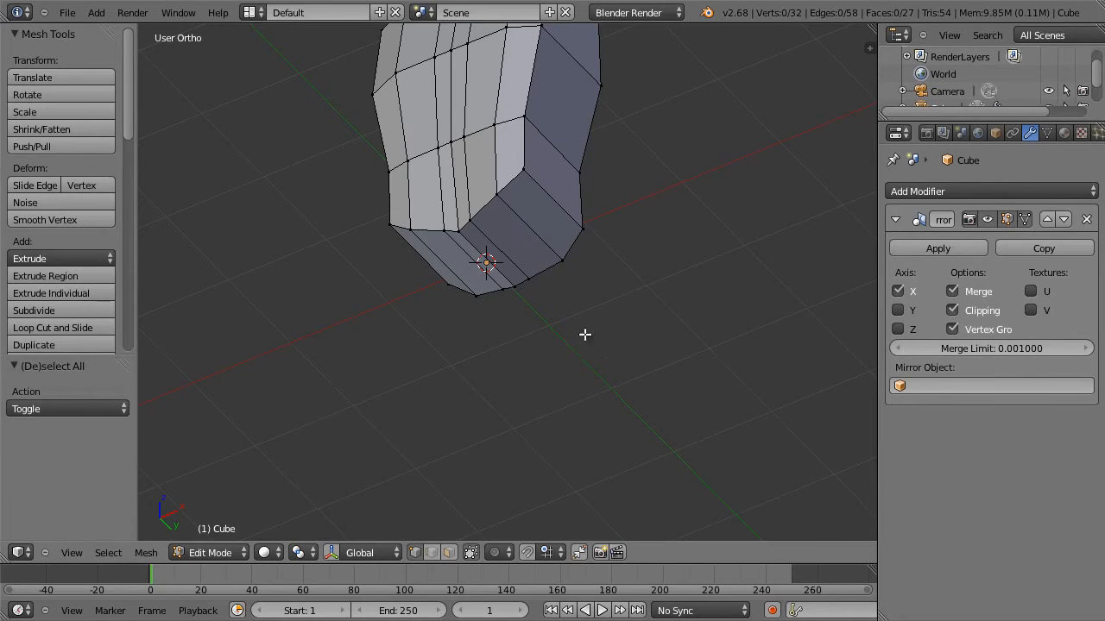
click(448, 552)
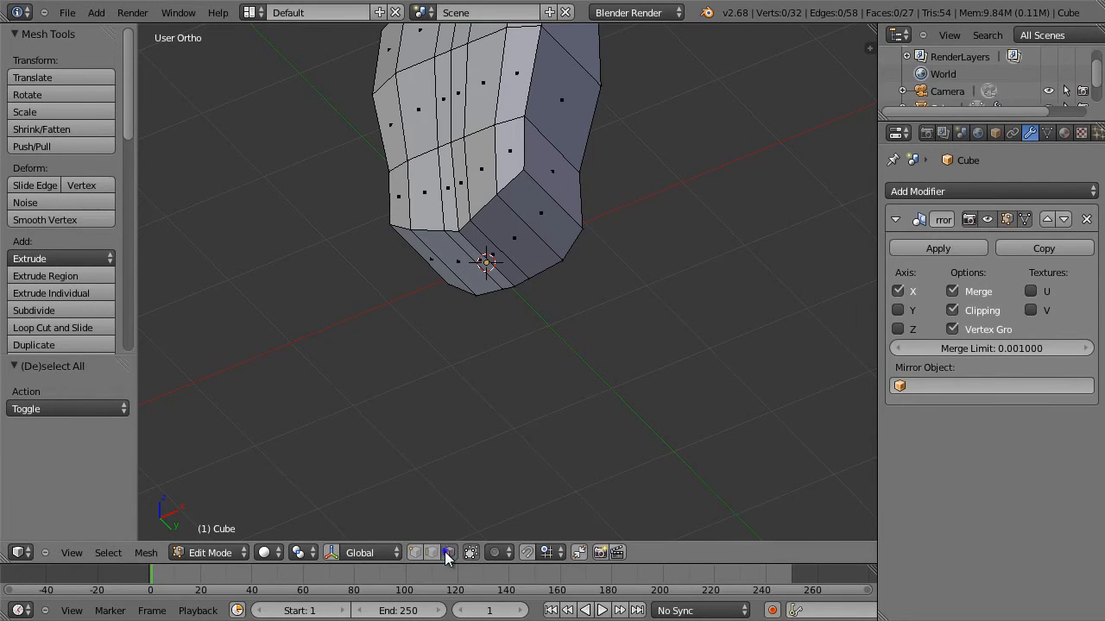
right_click(519, 243)
shift+right_click(546, 219)
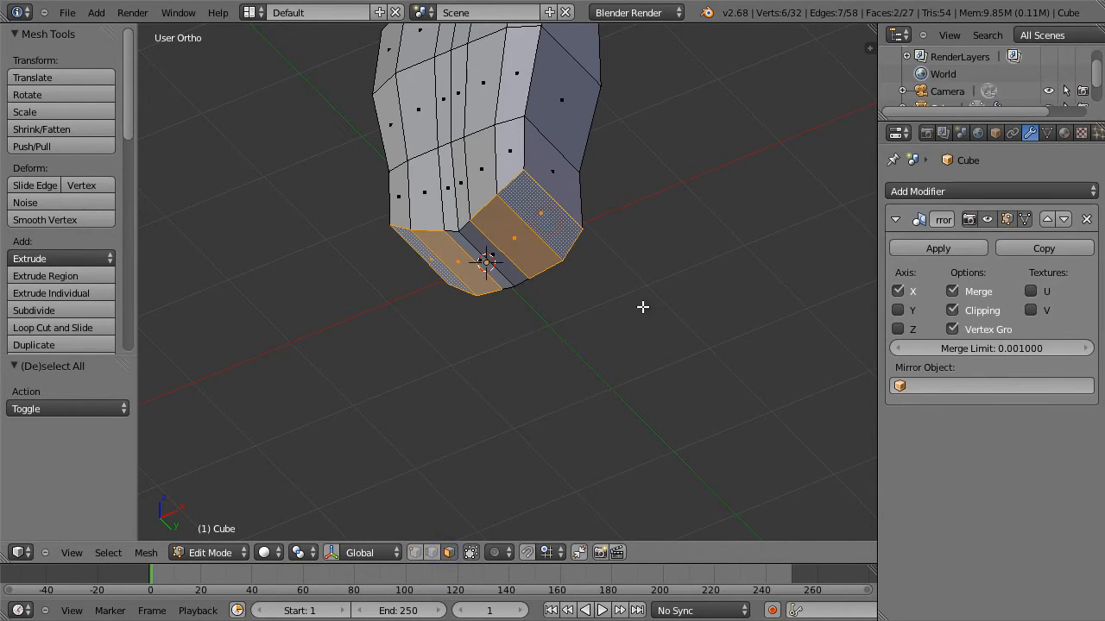
Extrude the two underside faces about 1.0 along their normal in the front view to start the legs.
scroll(682, 289, down, 2)
middle_drag(667, 237, 722, 322)
key(KP_1)
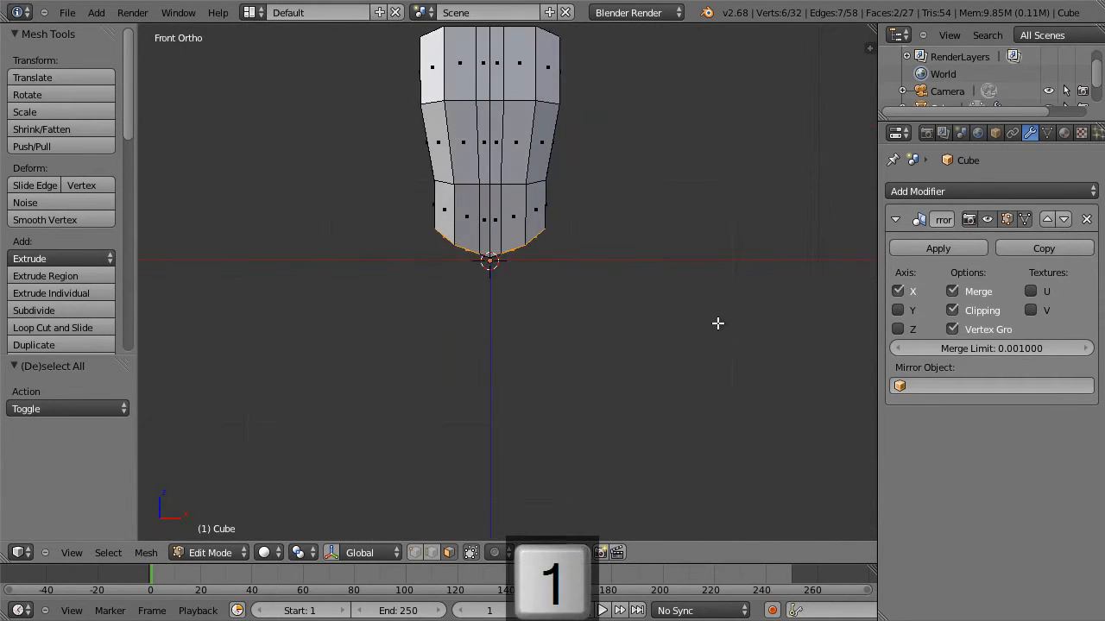
key(e)
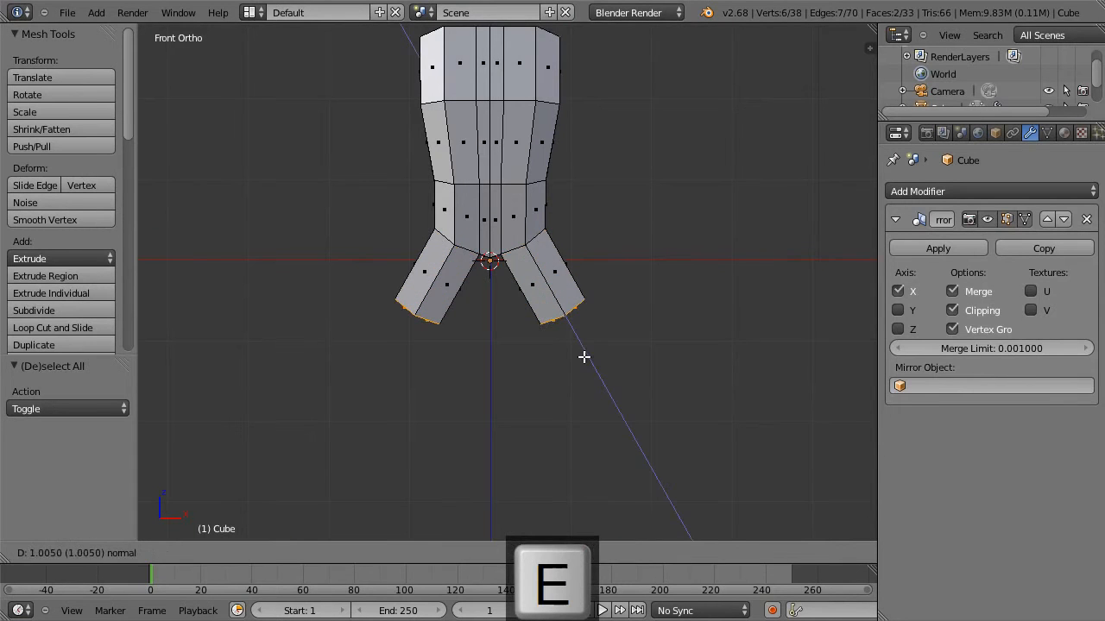
click(583, 357)
Straighten the legs by repositioning their end faces, rotated about 27.1° and scaled uniformly to 0.907.
key(g)
click(612, 405)
key(r)
click(589, 429)
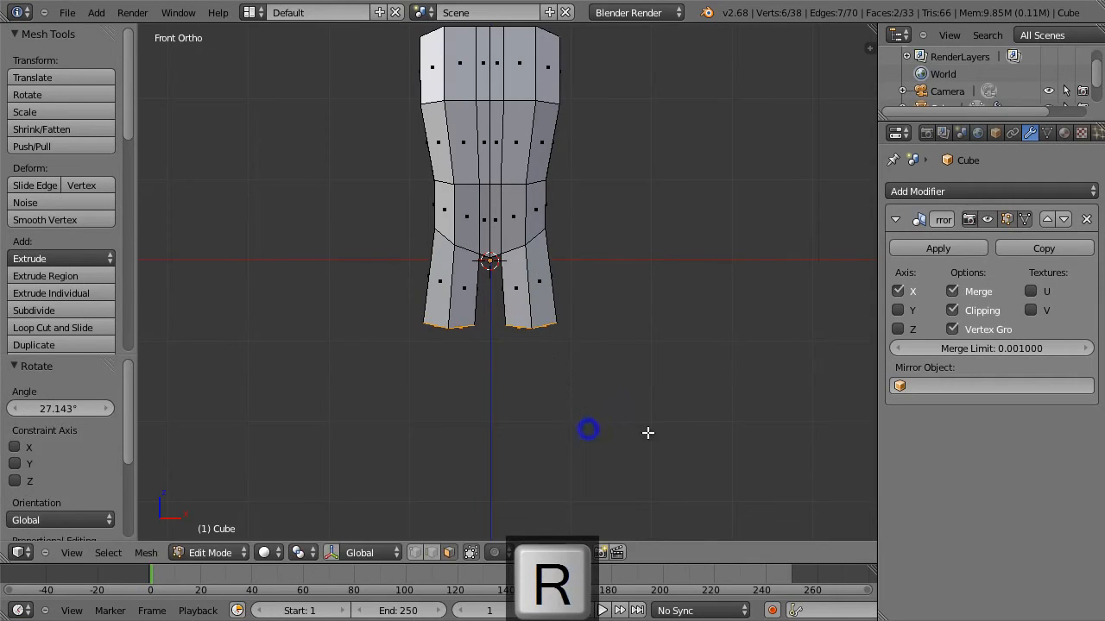
key(s)
click(631, 428)
key(g)
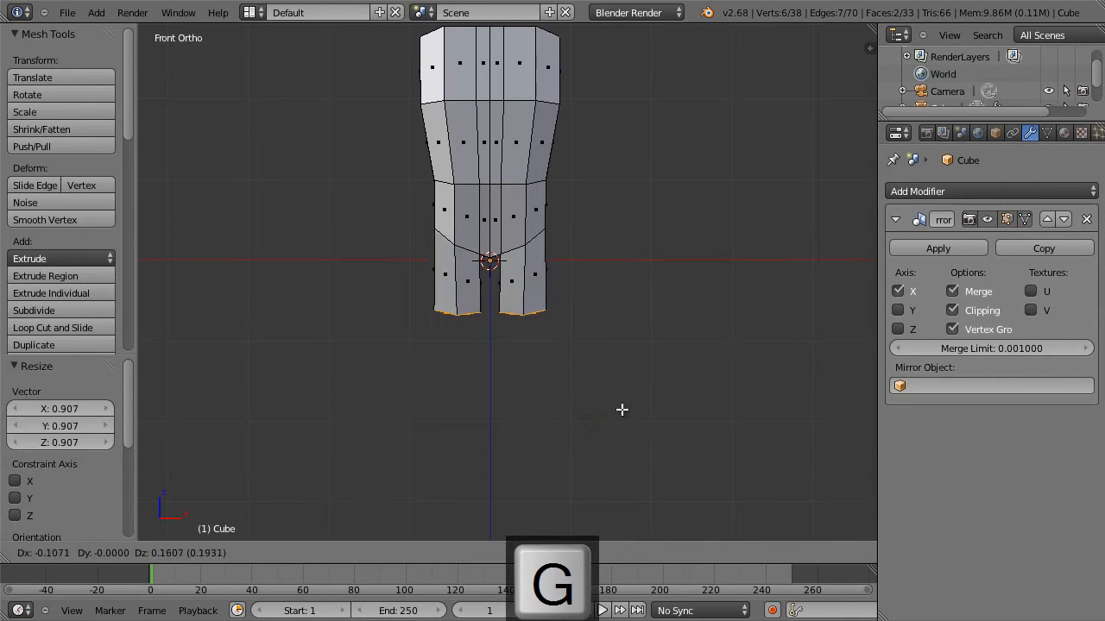
click(623, 408)
Lengthen the thighs by moving the leg ends about 1.1 down, and scale the ends to 0.915.
key(g)
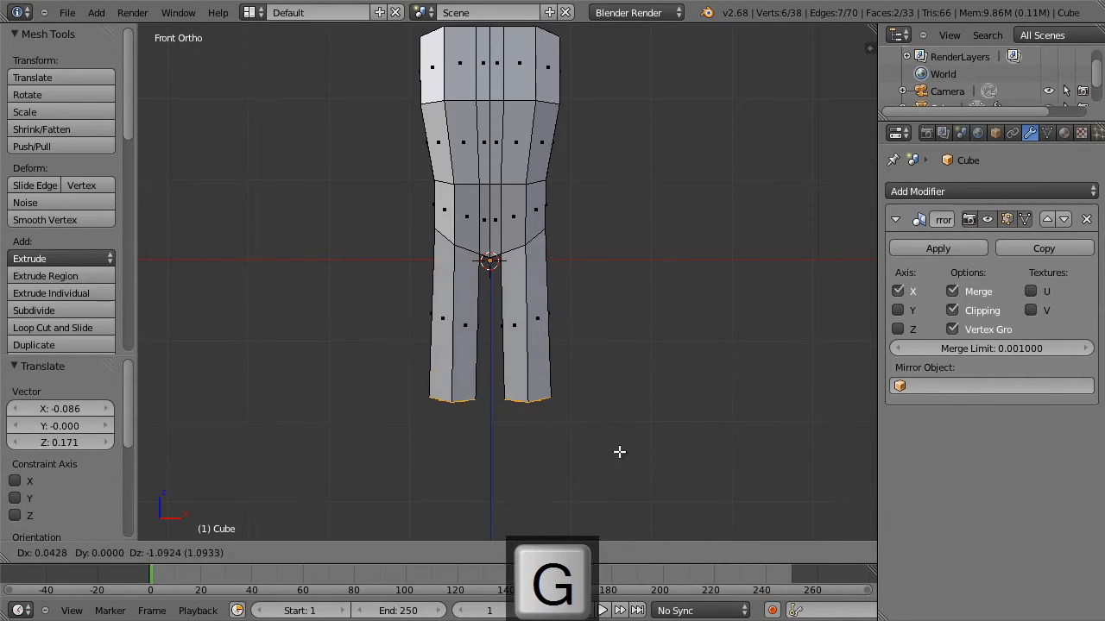
click(618, 455)
key(s)
click(632, 452)
Extrude the leg ends about 0.38 downward as a short knee section and scale them to 0.975.
key(e)
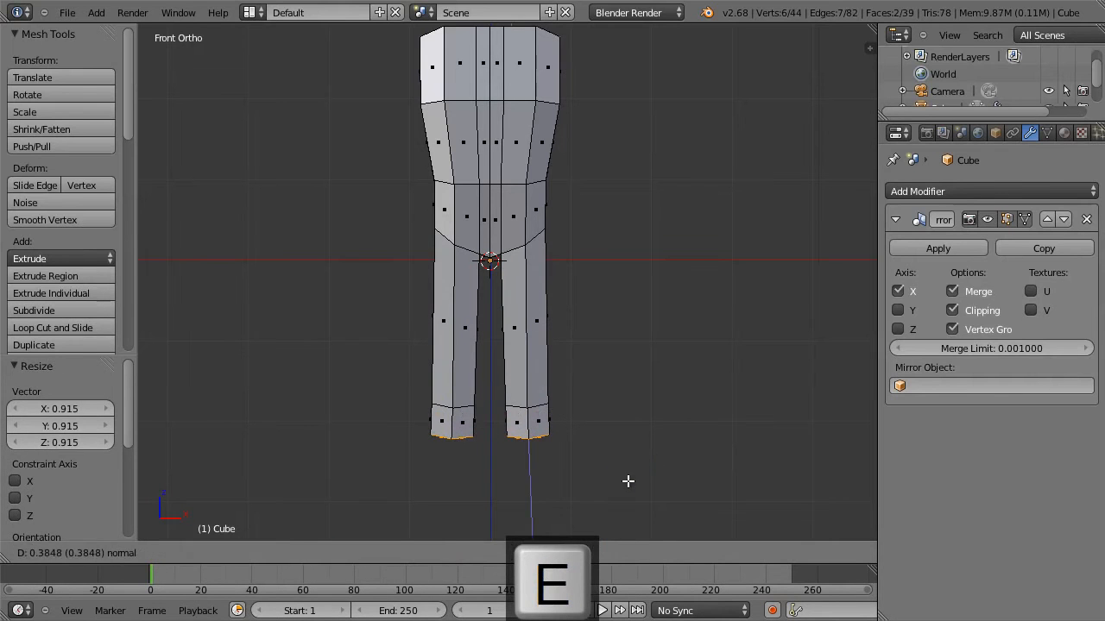
click(626, 481)
key(s)
click(624, 480)
Extrude the lower legs about 1.73 downward, scale their ends to roughly 0.65 and move them 0.021 inward along X.
shift+middle_drag(630, 480, 641, 385)
key(e)
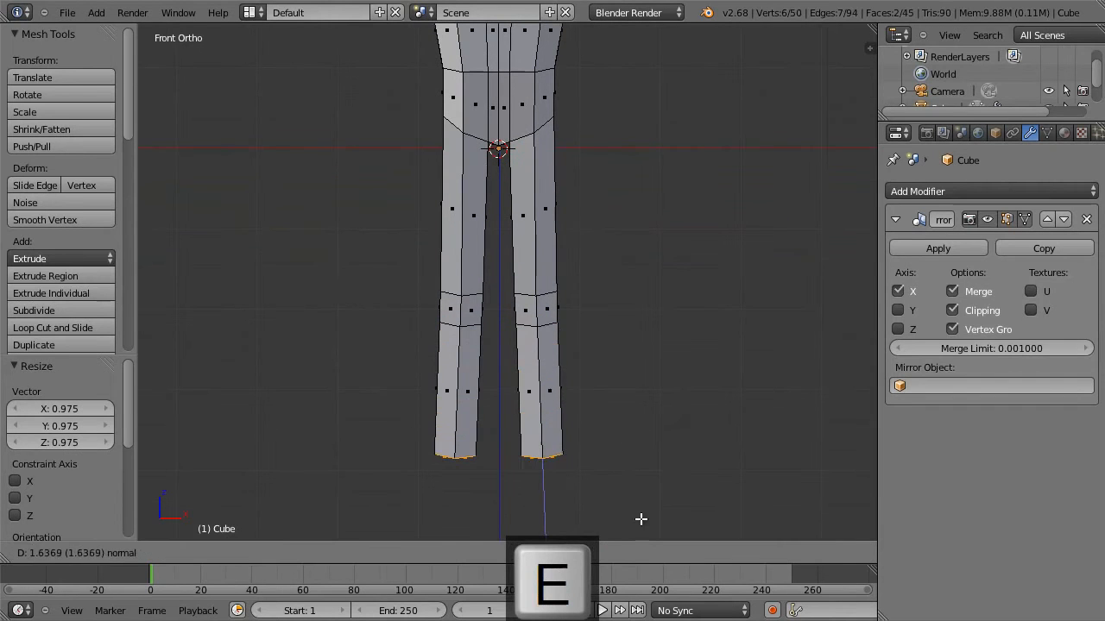
click(641, 518)
key(s)
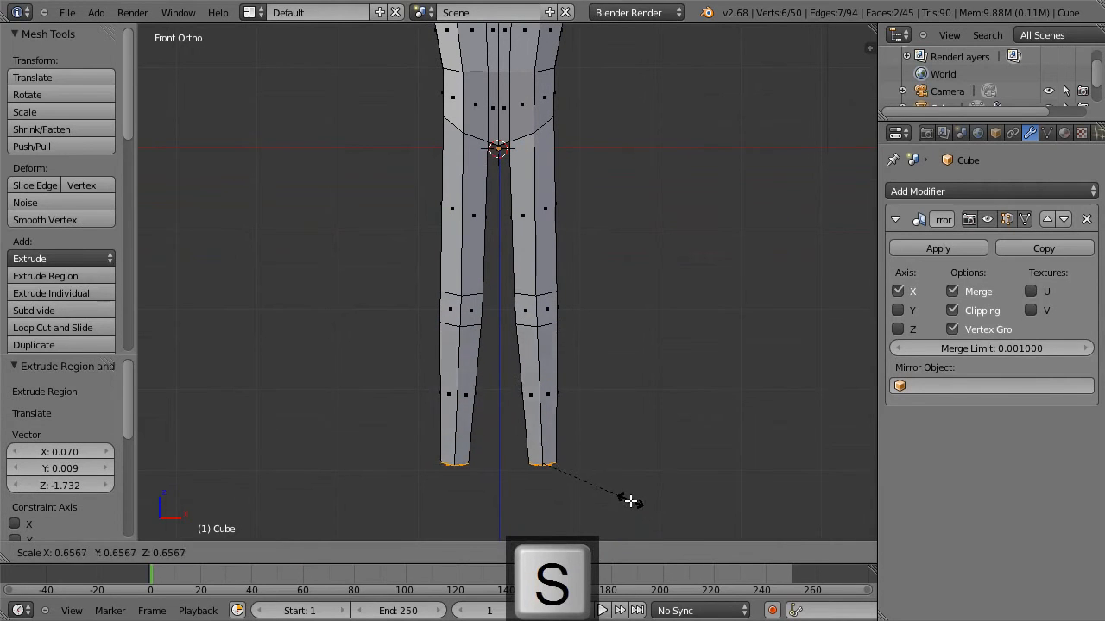
click(622, 502)
key(g)
click(621, 500)
Add a centred vertical loop cut down the outer side of the torso and legs, and fatten it with offset -0.064.
shift+middle_drag(620, 331, 617, 505)
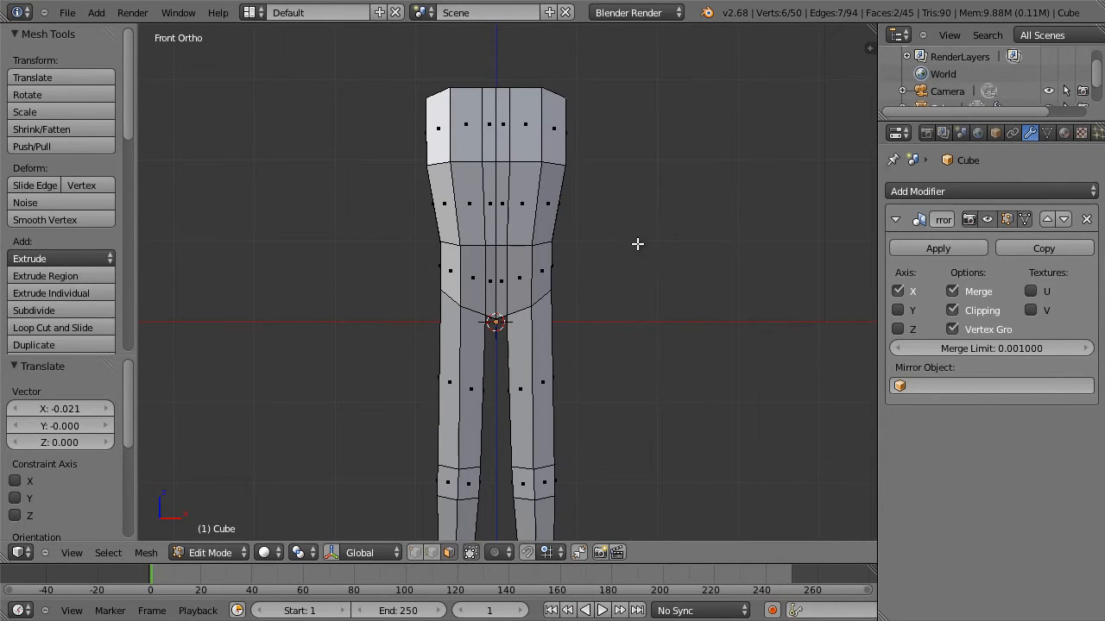
shift+middle_drag(598, 117, 489, 247)
key(ctrl+r)
click(503, 220)
key(Escape)
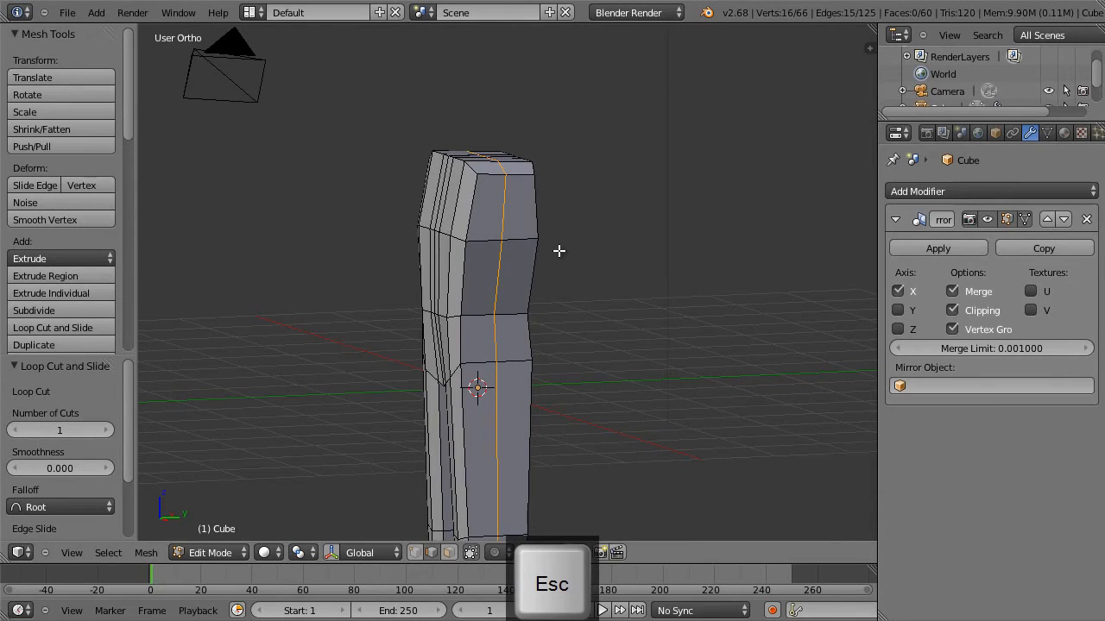
key(alt+s)
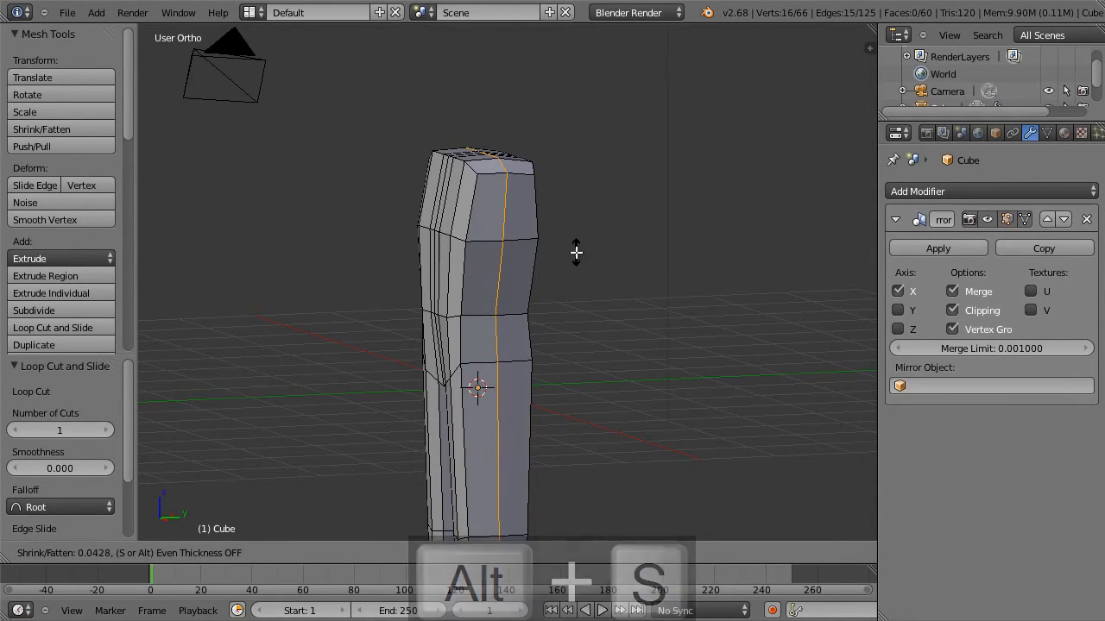
click(572, 253)
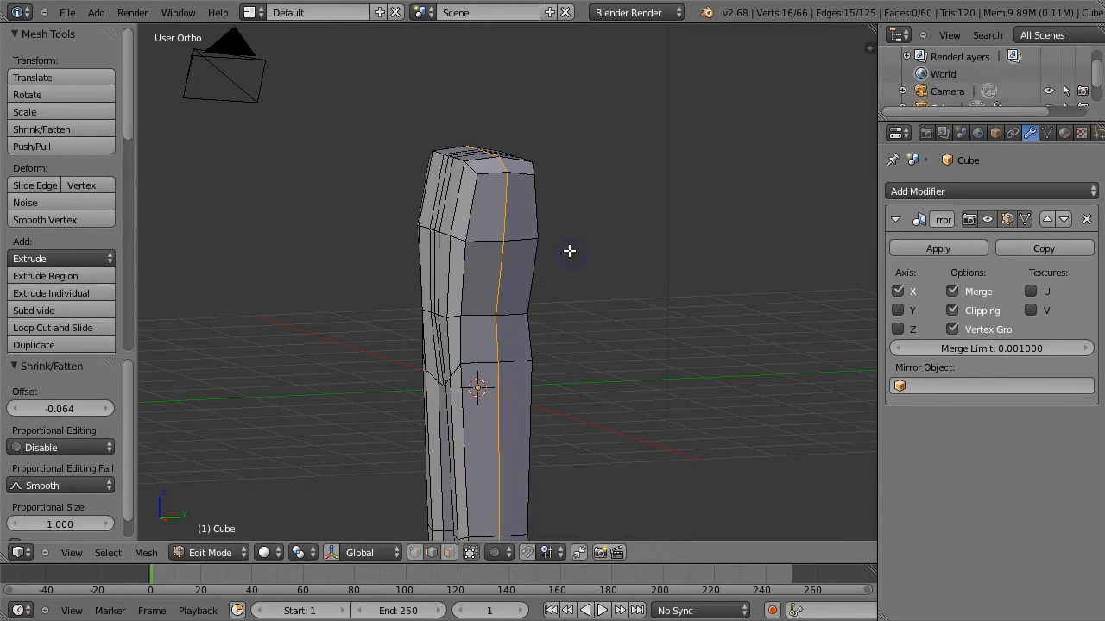
Add a horizontal loop cut around the lower legs, slid down close to the leg ends to form the ankles.
middle_drag(600, 246, 746, 238)
key(KP_1)
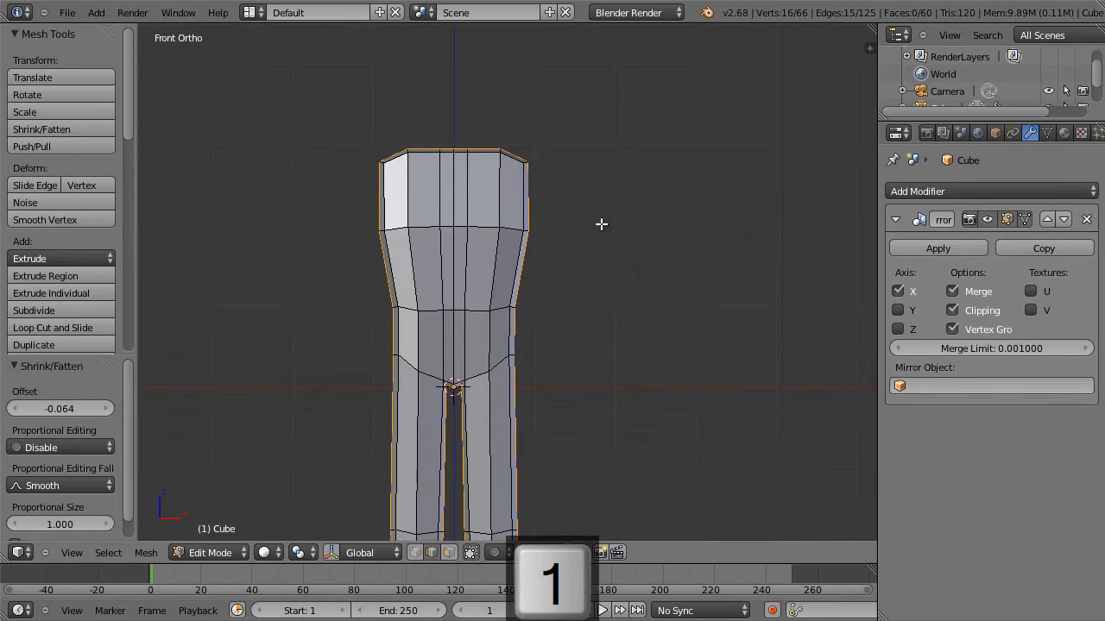
scroll(603, 225, down, 2)
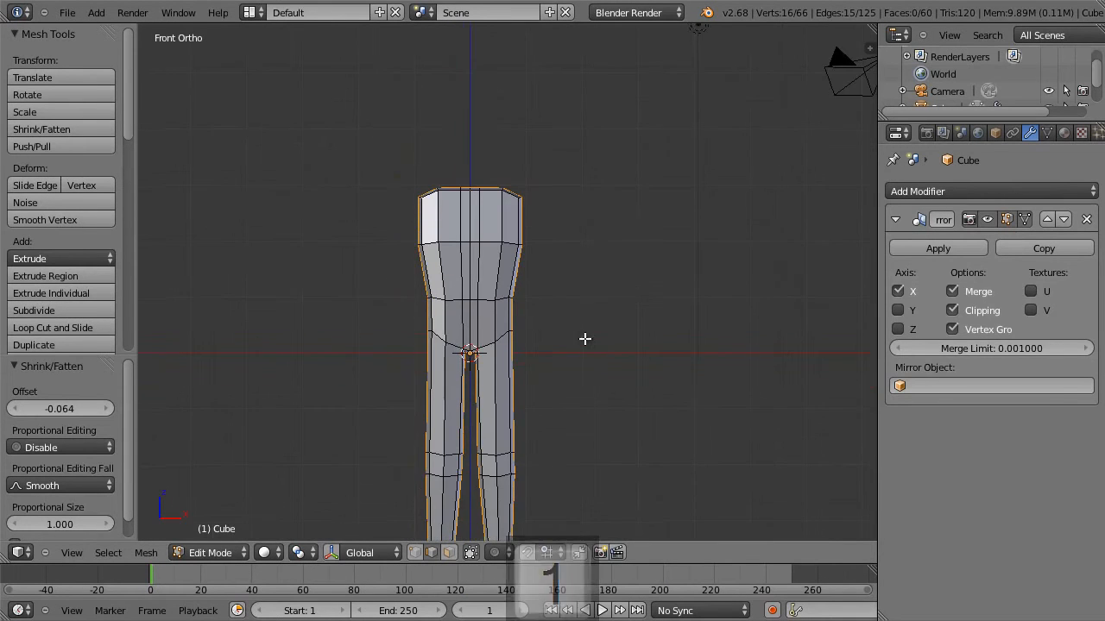
shift+middle_drag(584, 338, 590, 191)
scroll(550, 445, up, 2)
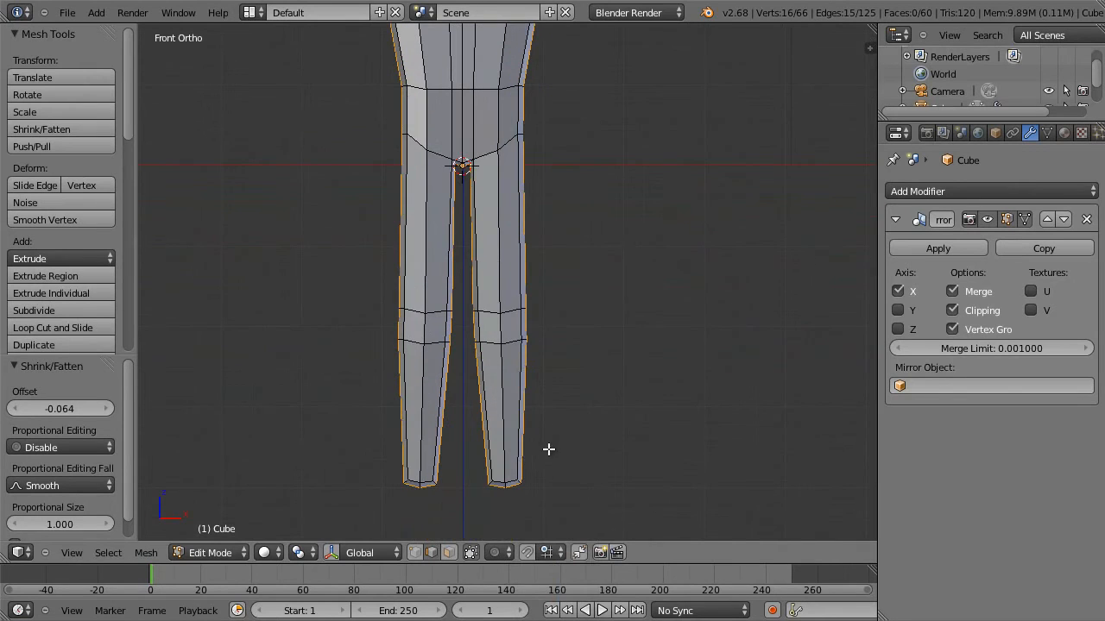
key(ctrl+r)
click(507, 464)
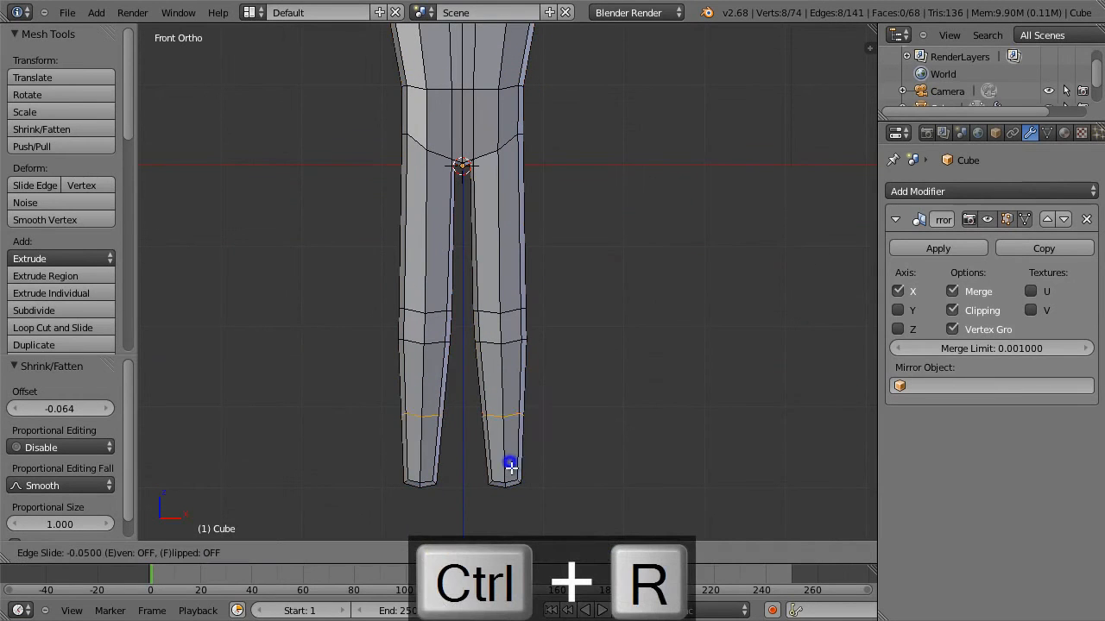
click(516, 512)
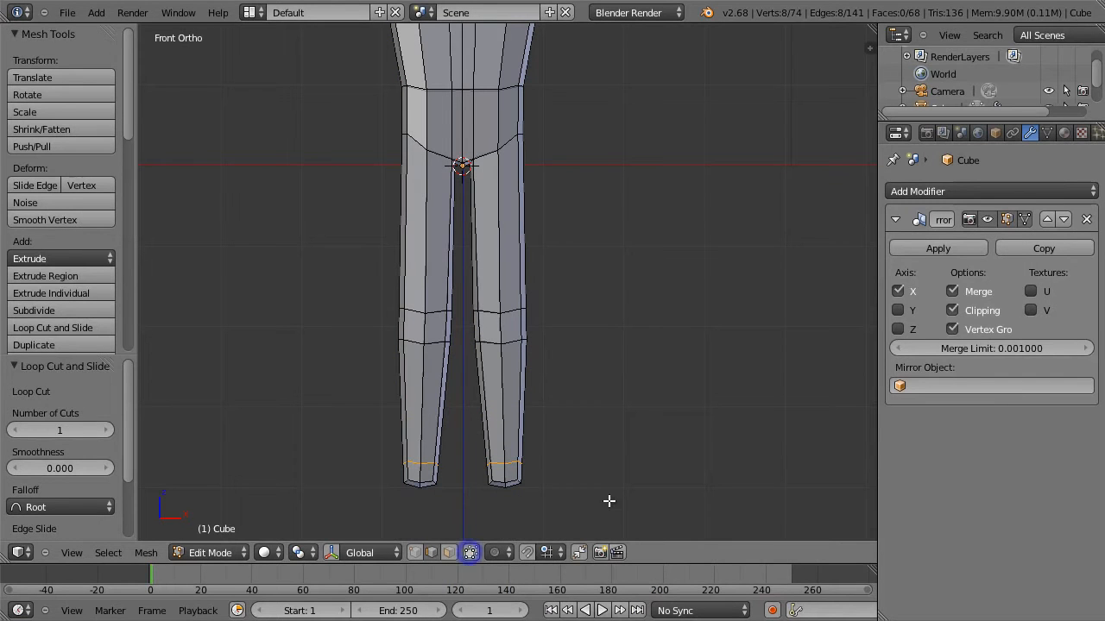
Select the ankle section at the leg ends, scale it to 0.789, and move it 0.043 inward and 0.021 down.
key(a)
key(b)
drag(463, 445, 553, 505)
key(s)
click(564, 512)
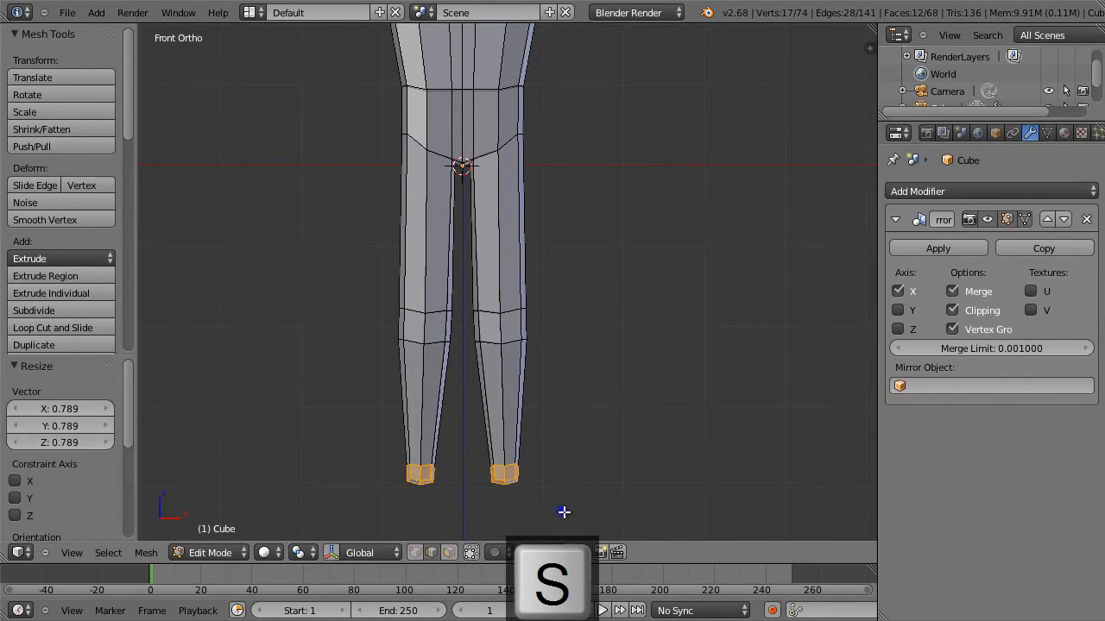
key(g)
click(555, 498)
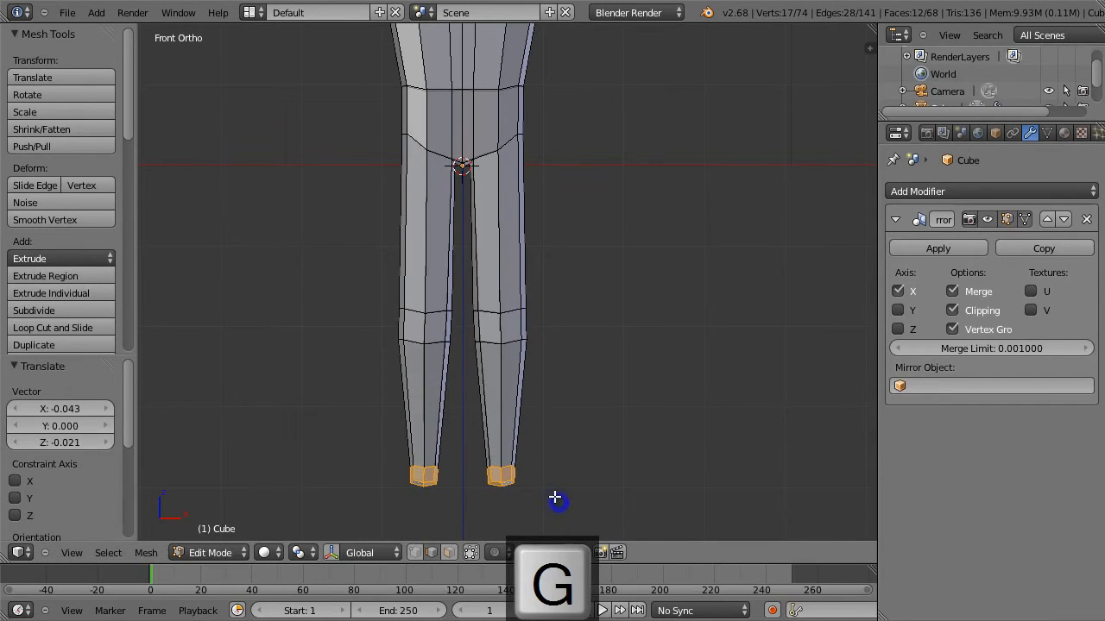
Select the whole ankle section in the wireframe side view and move it about 0.36 backward along Y.
key(KP_3)
key(a)
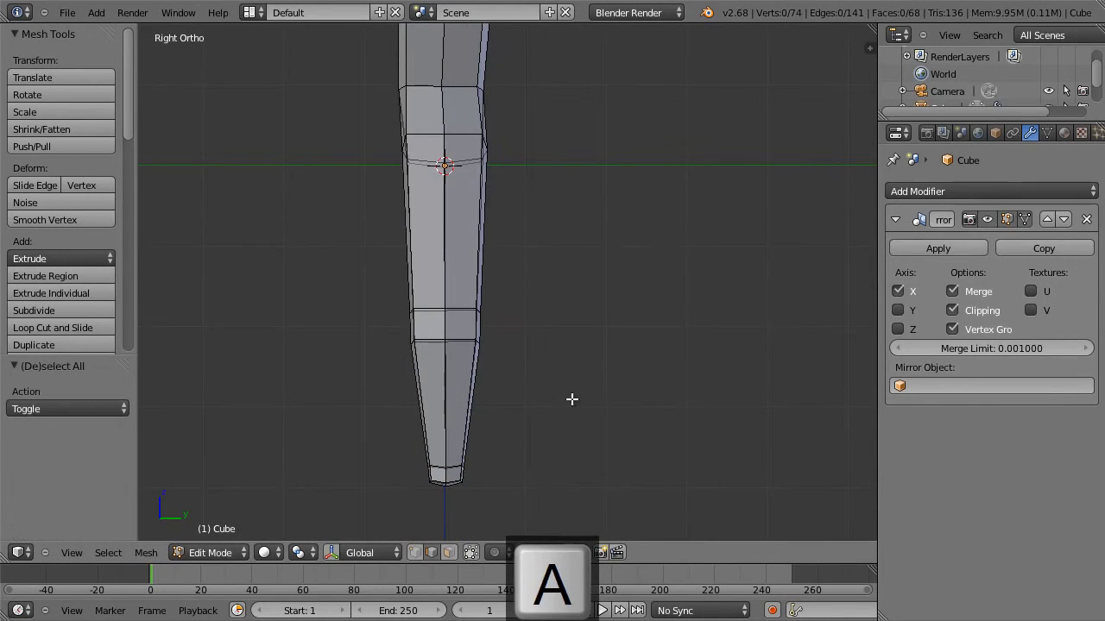
scroll(553, 437, down, 1)
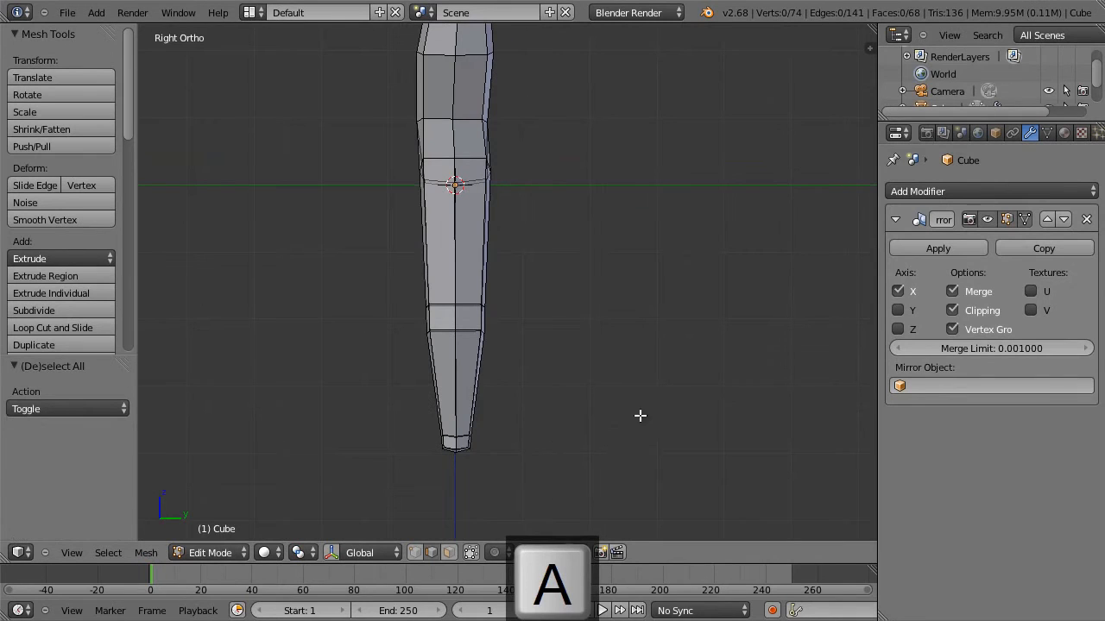
shift+middle_drag(564, 377, 518, 443)
key(a)
key(a)
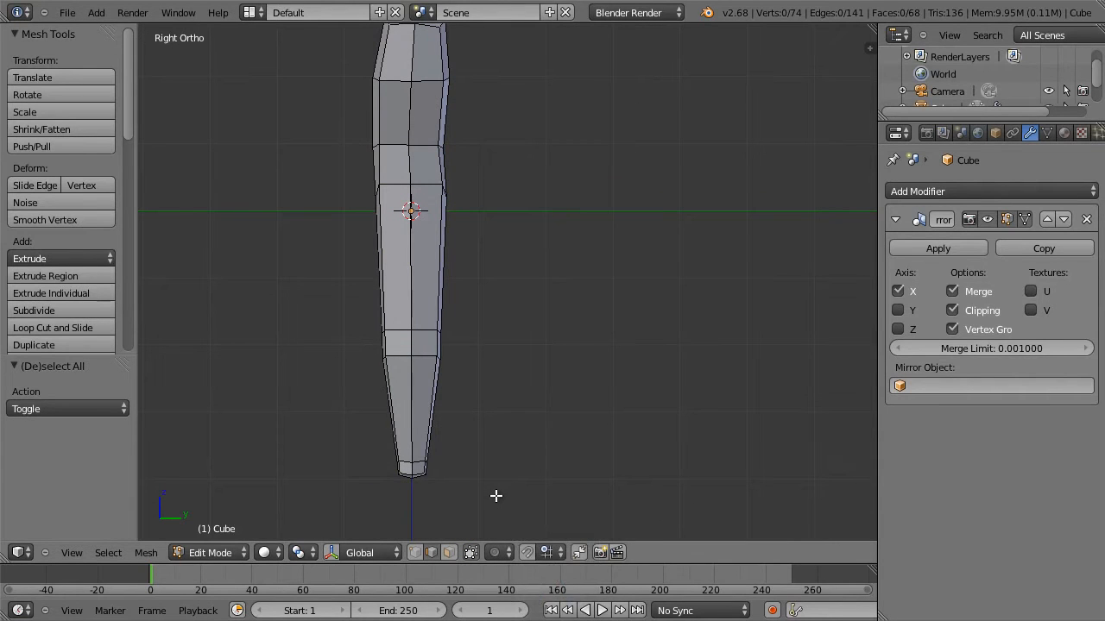
key(z)
key(b)
drag(492, 494, 369, 429)
key(g)
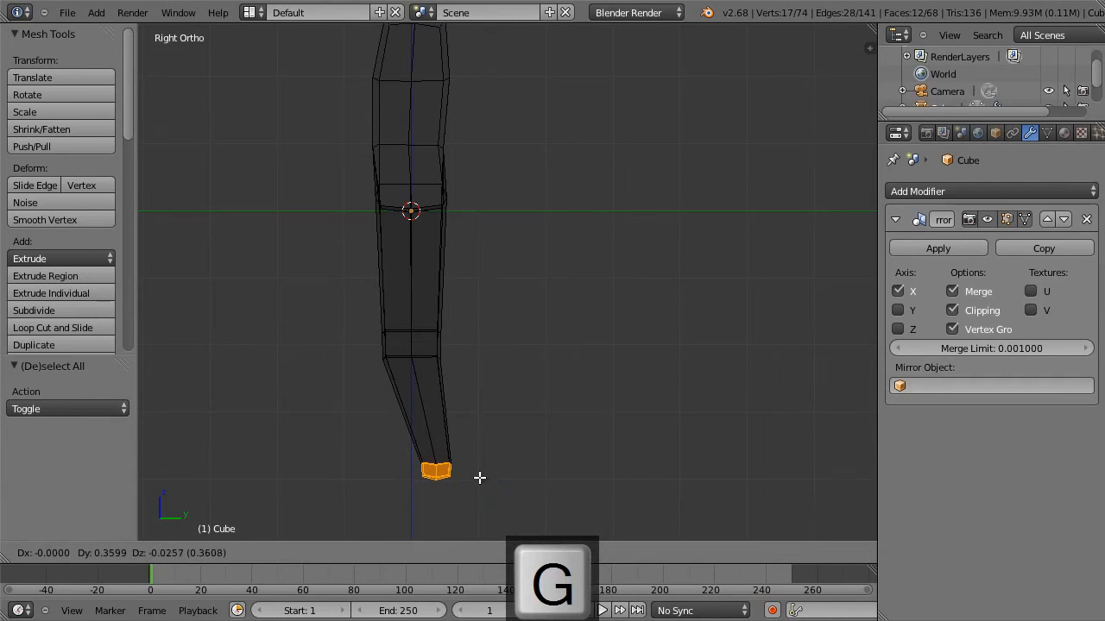
click(480, 476)
Select the lower knee edge loop and move it about 0.2 backward along Y.
key(a)
key(b)
drag(362, 339, 461, 378)
key(g)
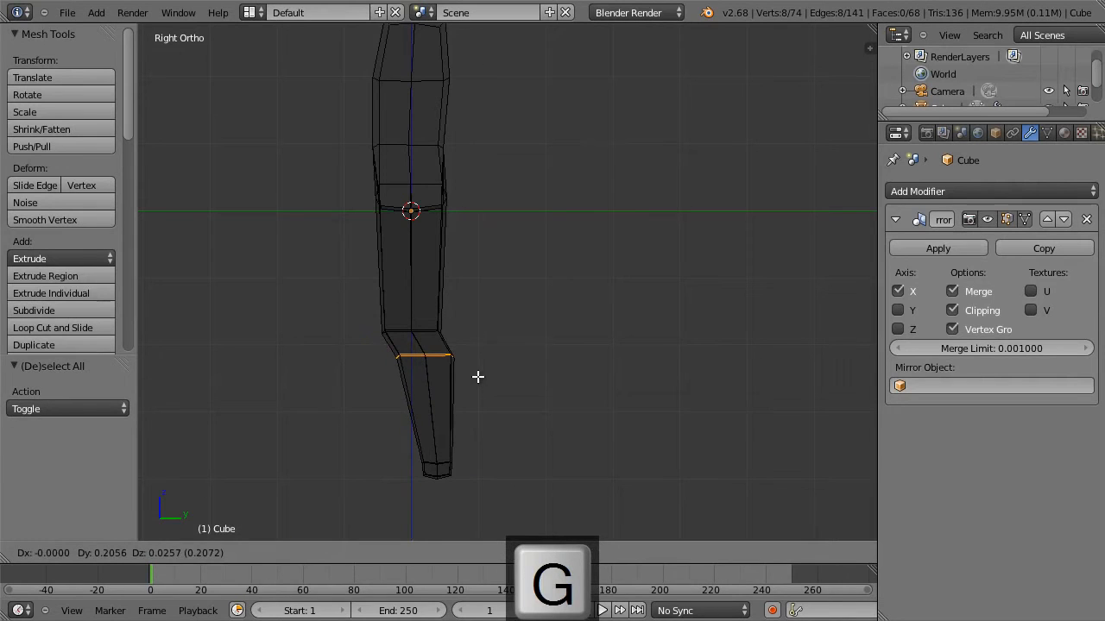
click(478, 380)
Move the ankle section 0.039 forward along Y and 0.026 down, and return to solid shading with nothing selected.
key(a)
key(b)
drag(468, 500, 397, 449)
key(g)
click(397, 451)
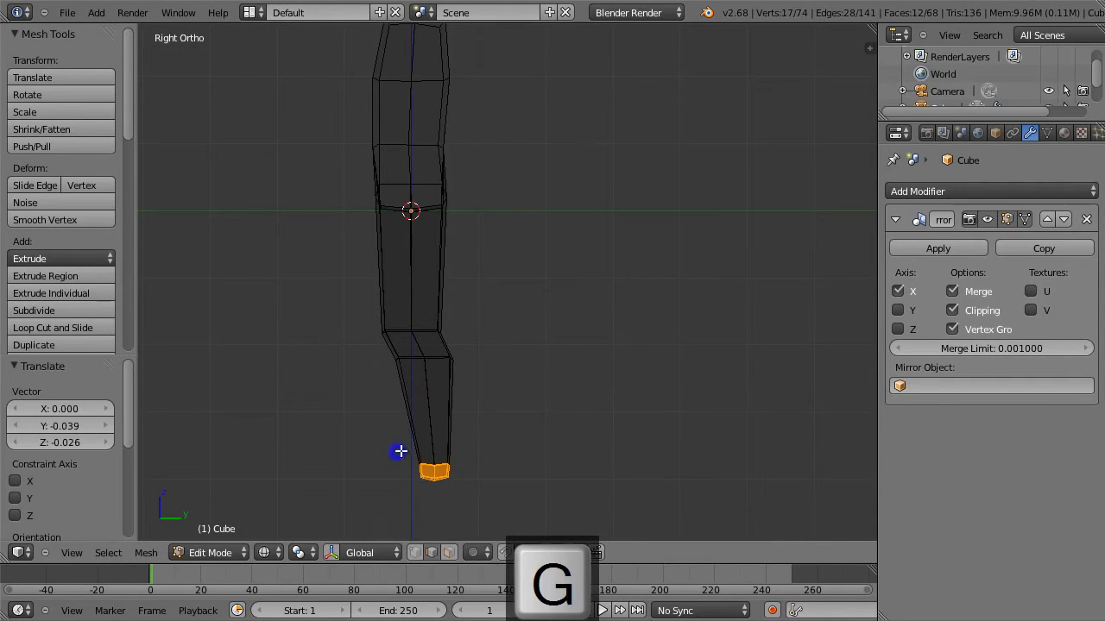
key(z)
key(a)
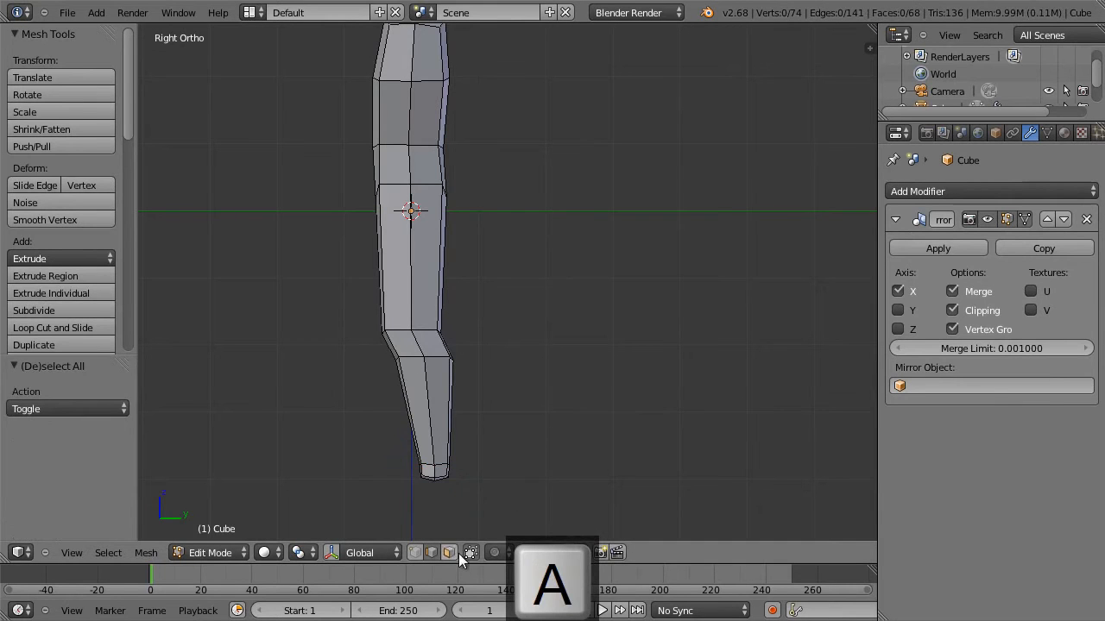
Select the legs from the upper knee loop down and scale them to 0.765 along Y.
key(b)
drag(510, 486, 391, 333)
key(s)
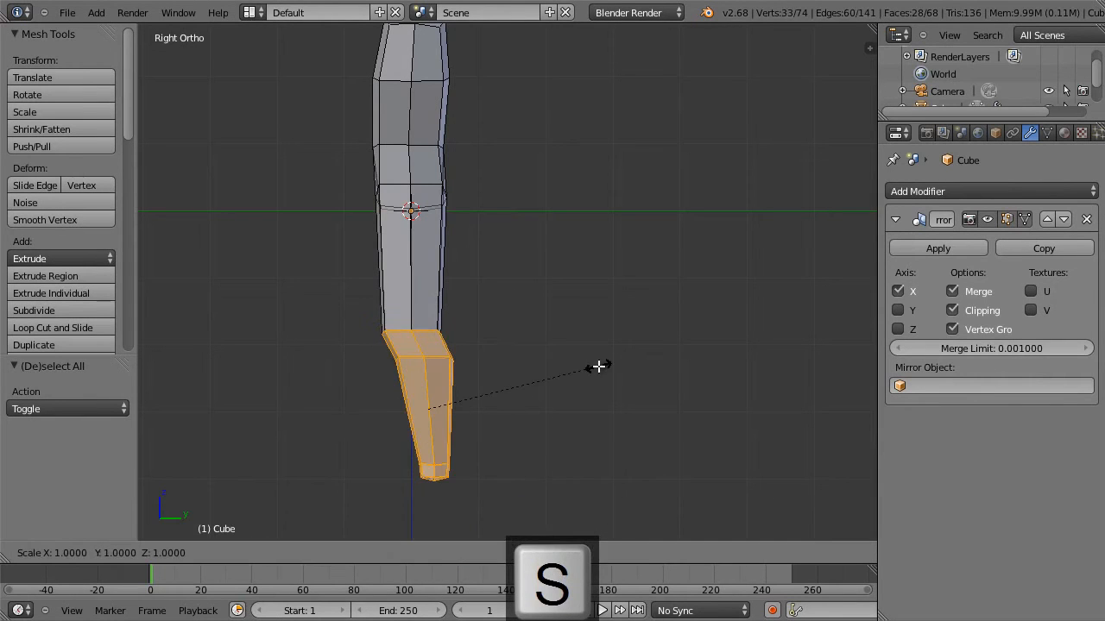
key(y)
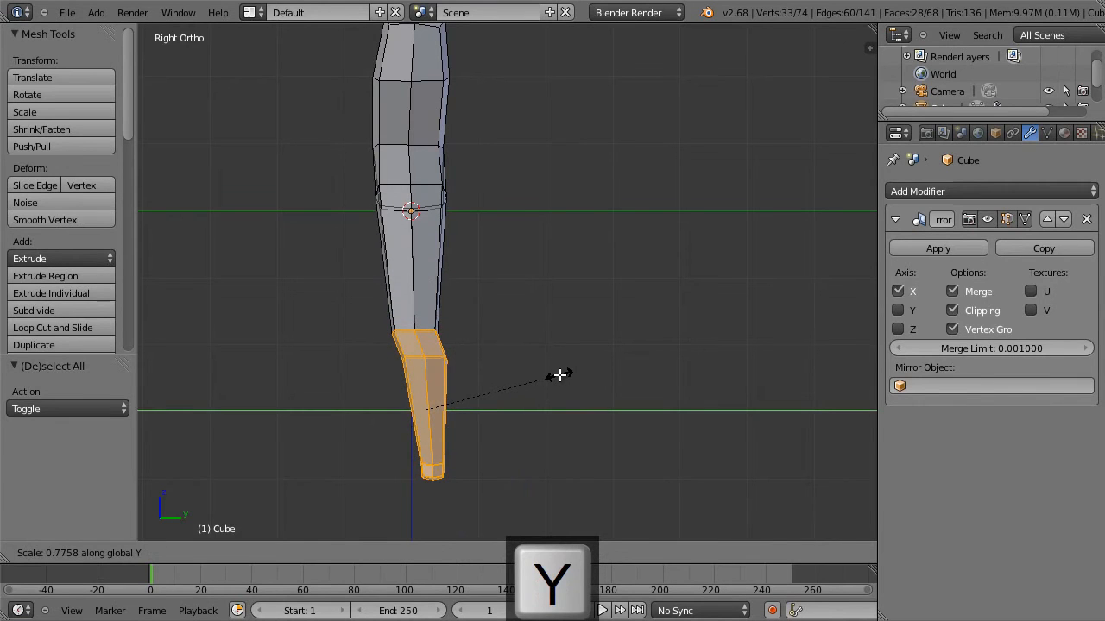
click(559, 376)
Add a centred horizontal loop cut across the uppermost section of the torso.
shift+middle_drag(550, 311, 581, 439)
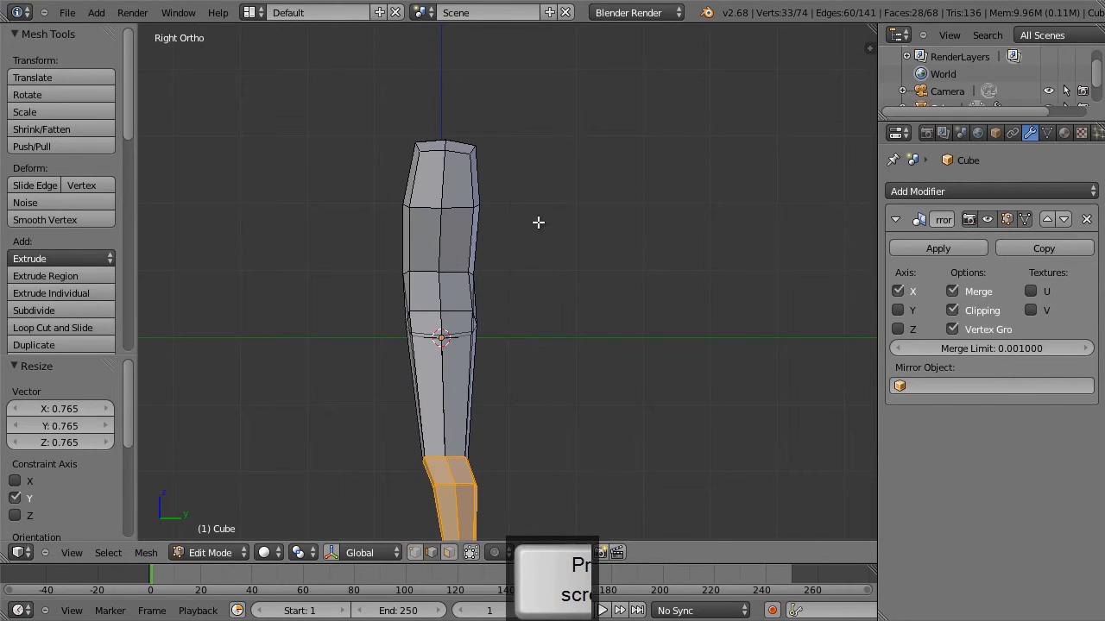
key(ctrl+r)
click(449, 185)
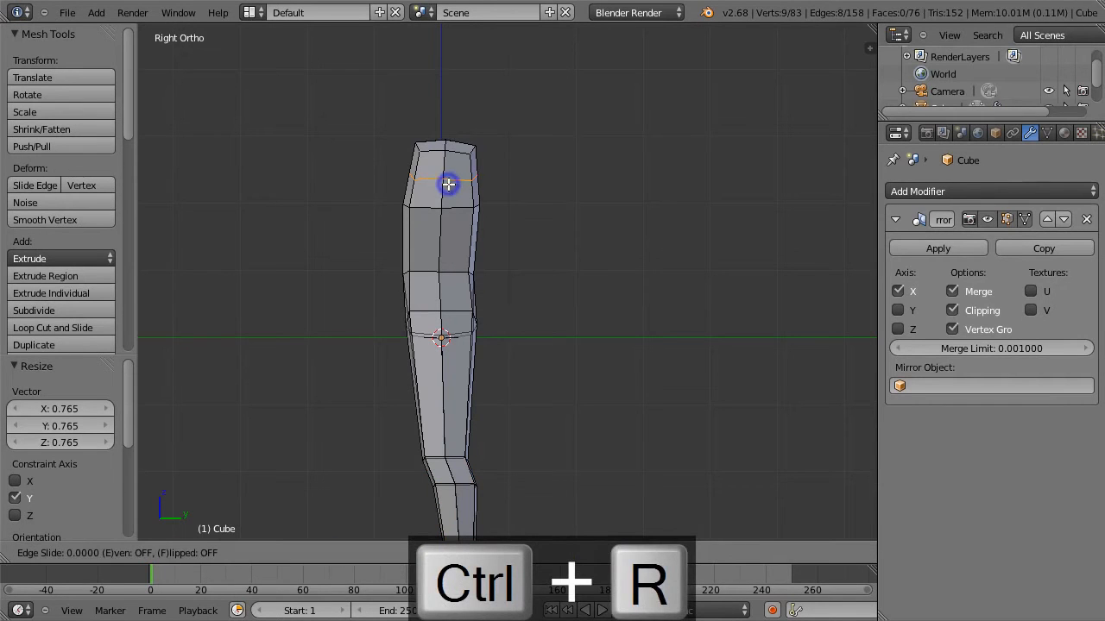
click(450, 184)
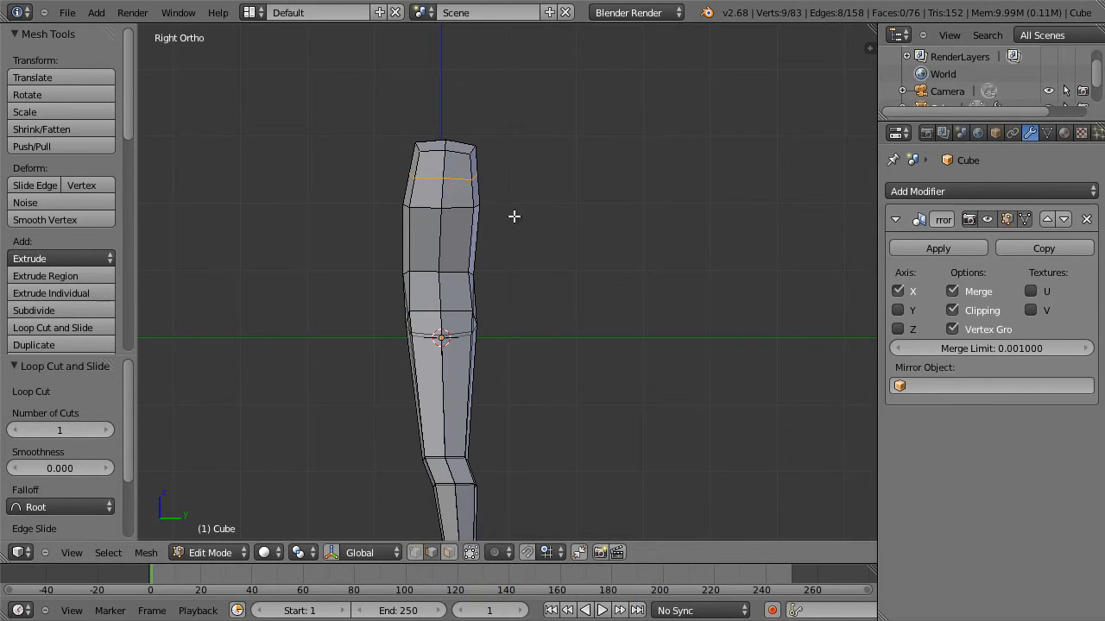
In face mode, select the four outer side faces of the upper torso, extrude them 0.371 outward and scale the ends to 0.725.
middle_drag(547, 197, 618, 212)
key(ctrl+Tab)
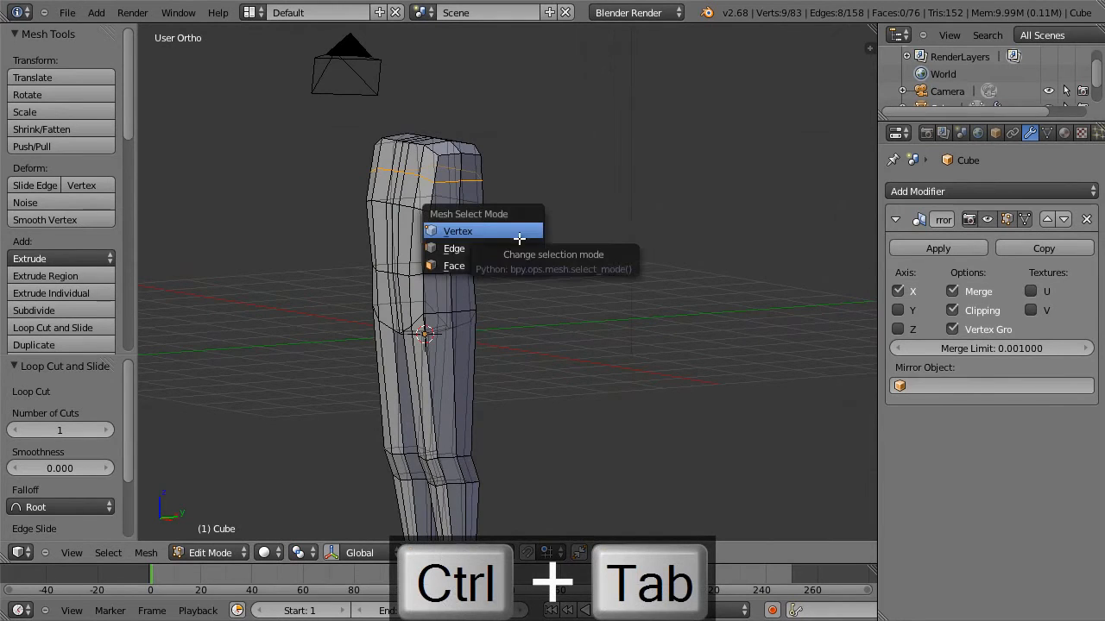
click(509, 266)
click(447, 194)
shift+click(451, 166)
shift+click(469, 168)
shift+click(471, 191)
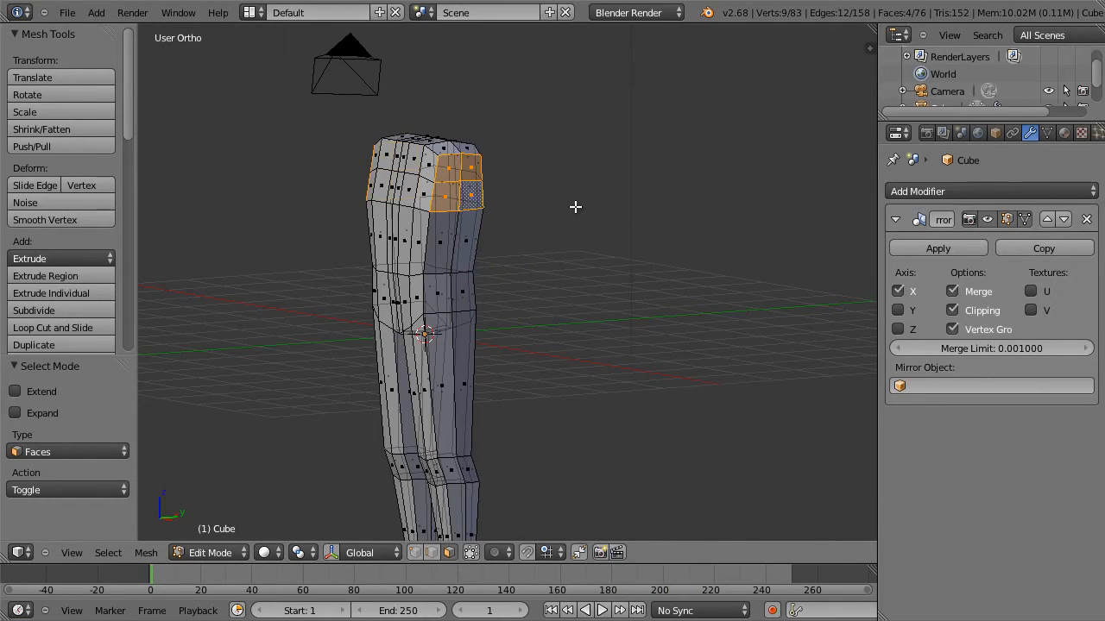
key(KP_1)
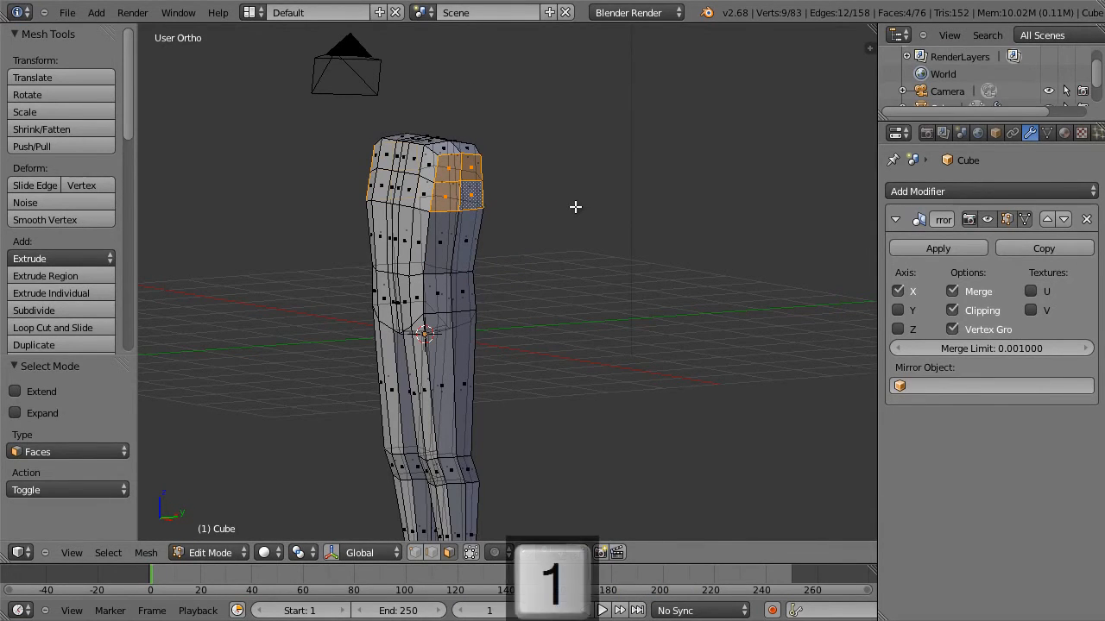
key(e)
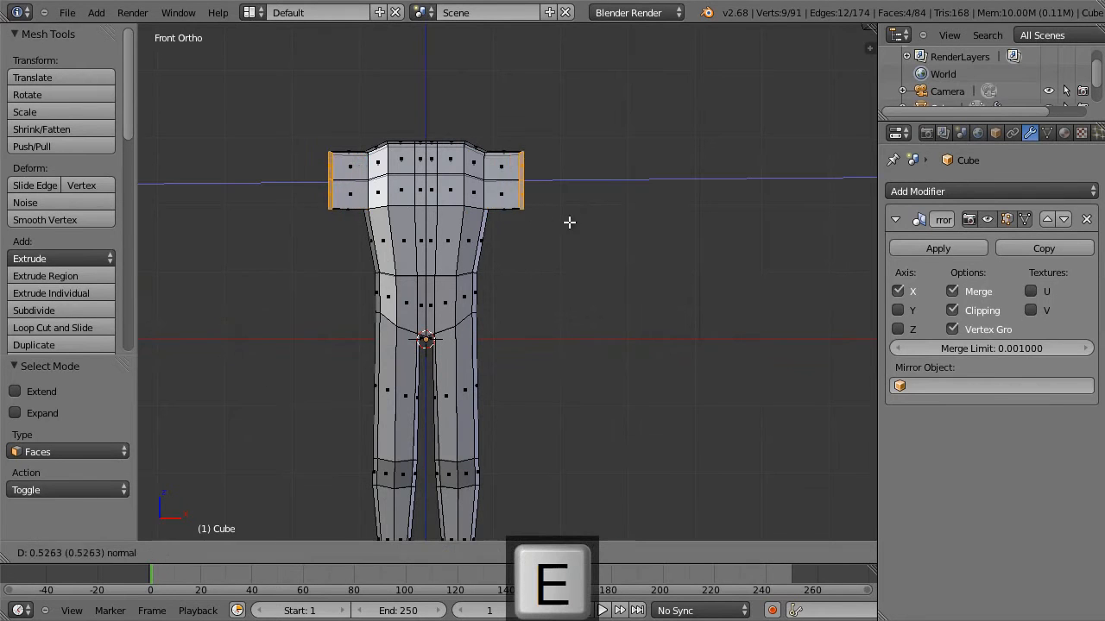
click(560, 226)
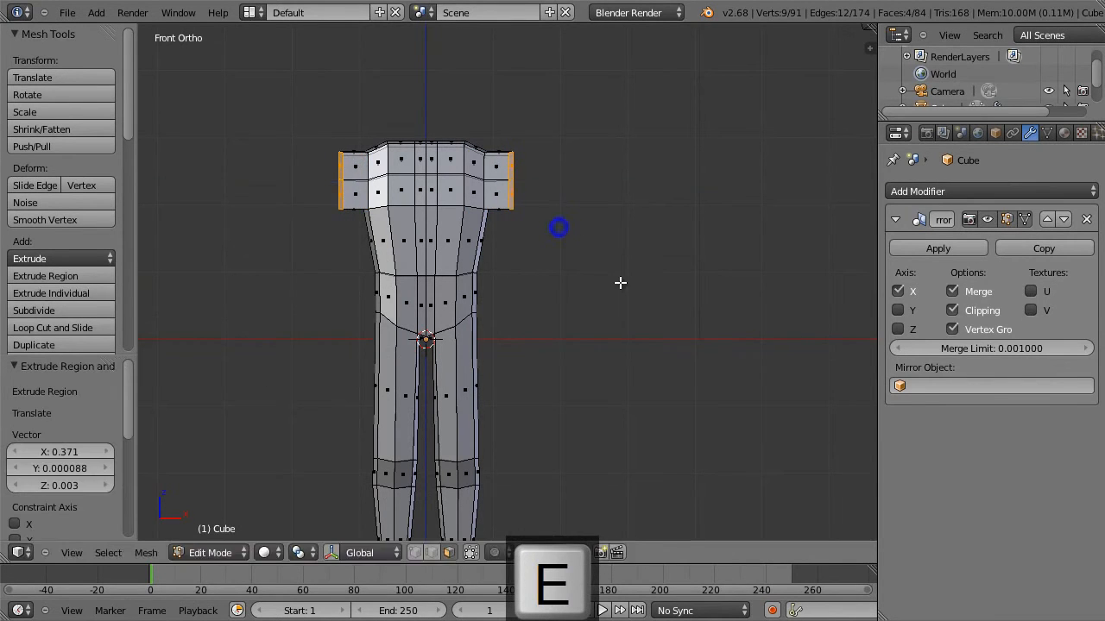
key(s)
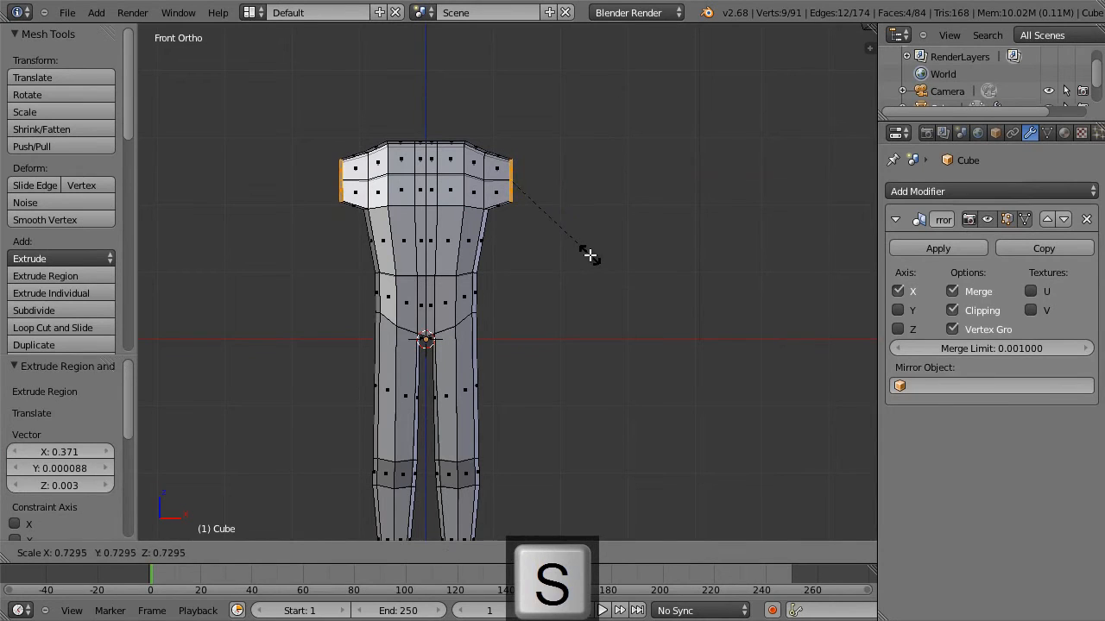
click(589, 256)
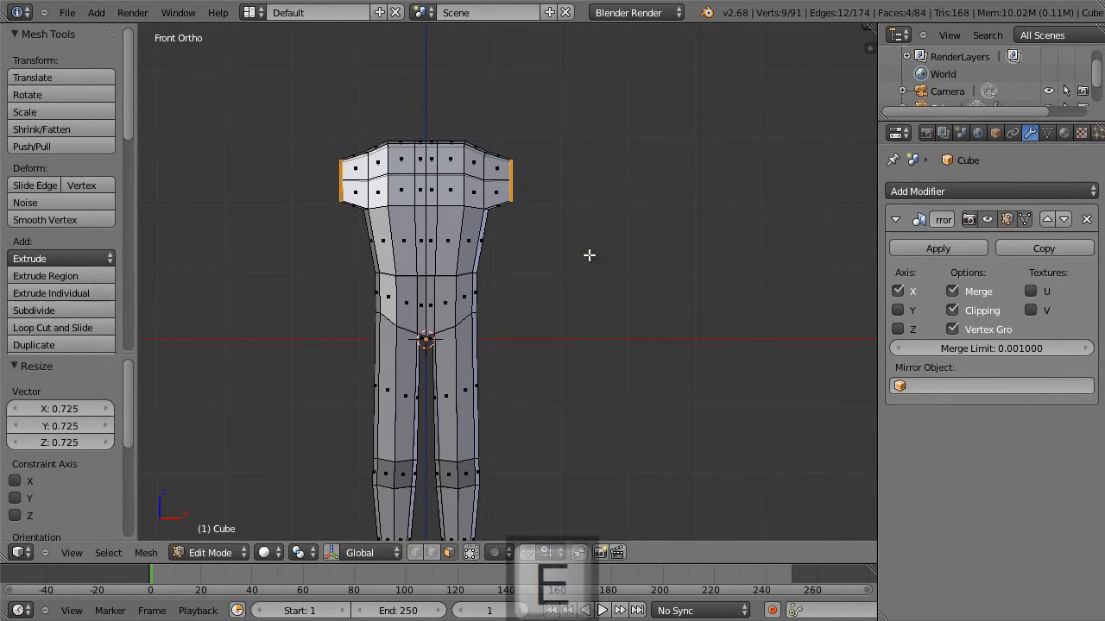
Extrude the shoulder ends 0.938 outward along X as upper arms and scale the new ends to 0.683.
key(e)
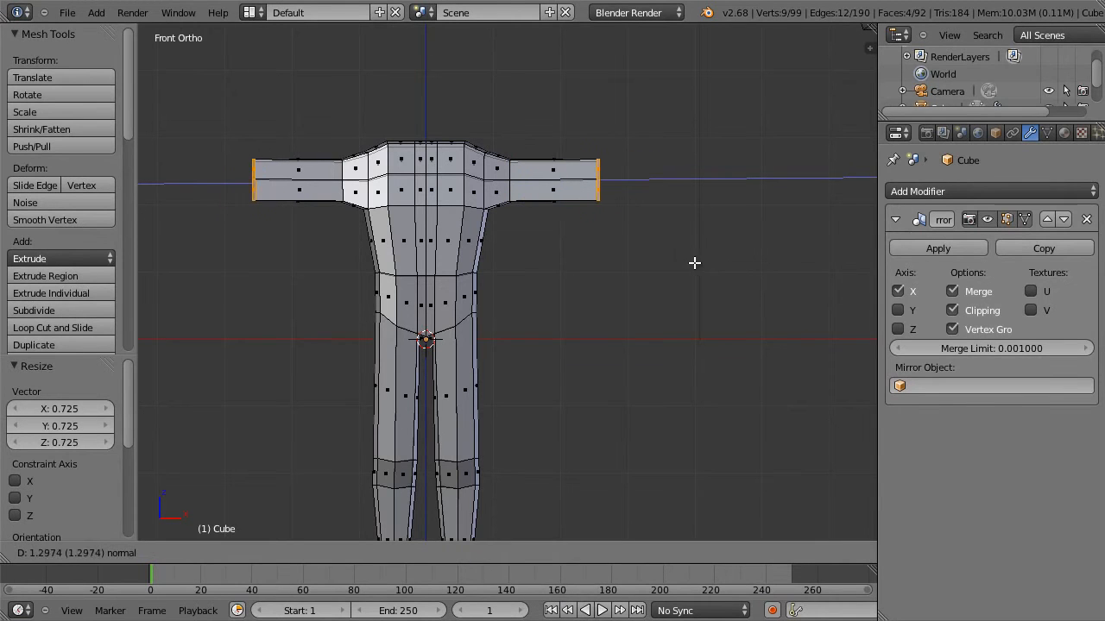
click(665, 260)
key(s)
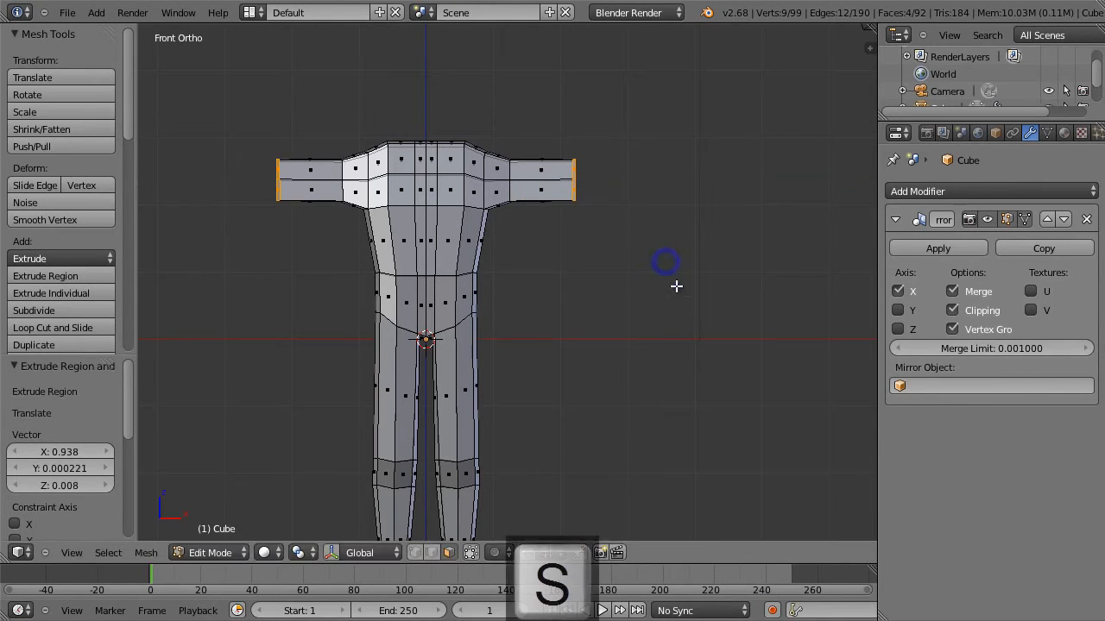
click(636, 259)
Extrude the forearms 1.298 outward along X, taper their ends to 0.674 pulled slightly inward, and deselect everything.
key(e)
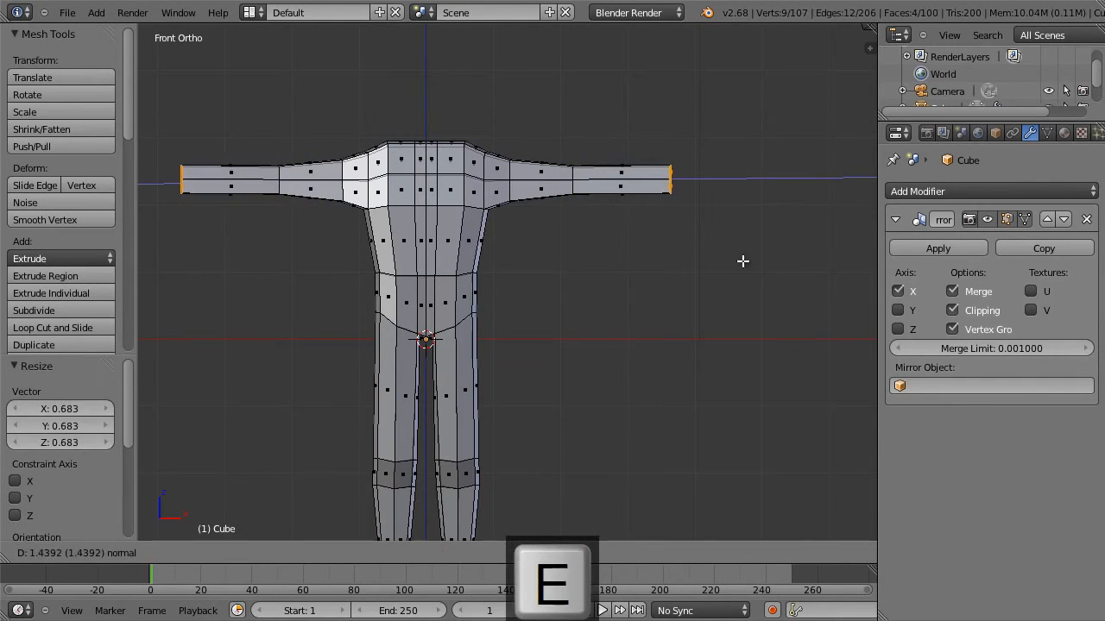
click(735, 258)
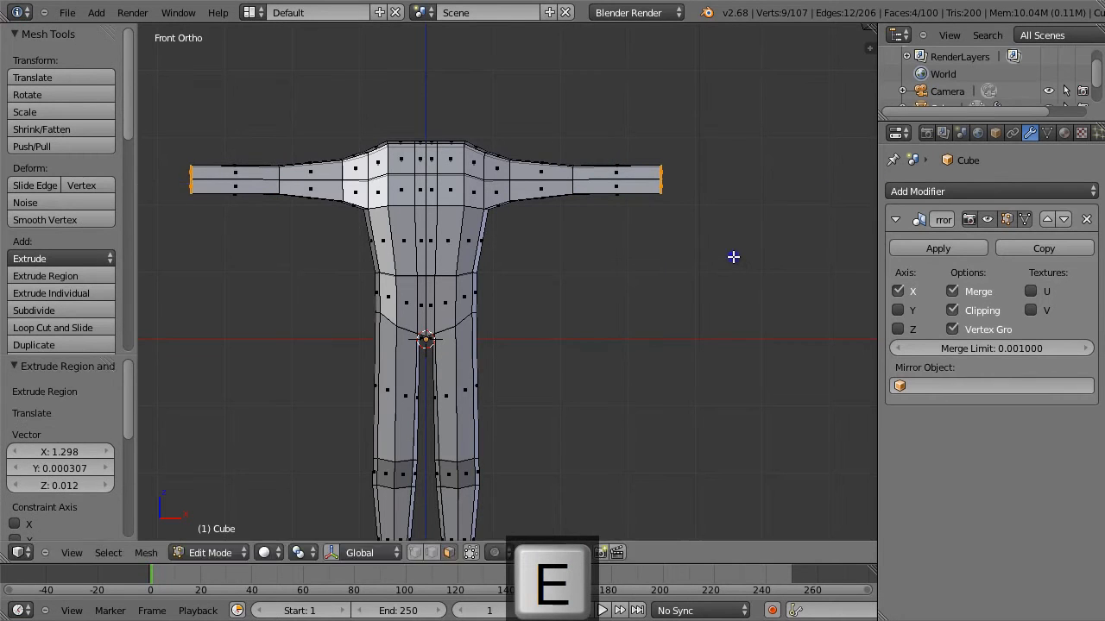
key(s)
click(699, 238)
key(g)
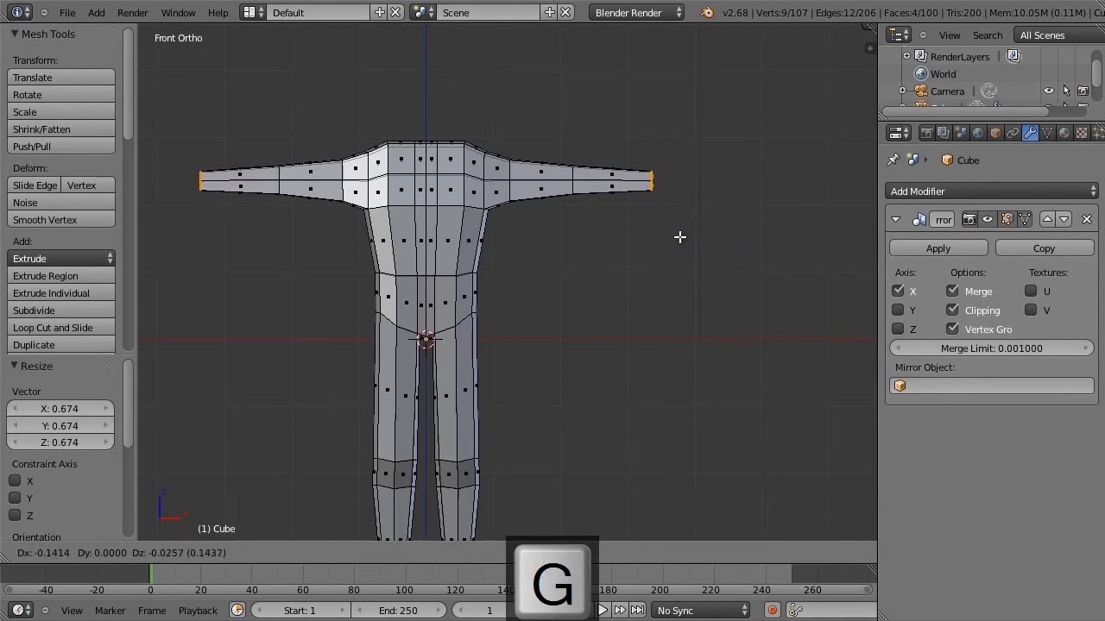
key(a)
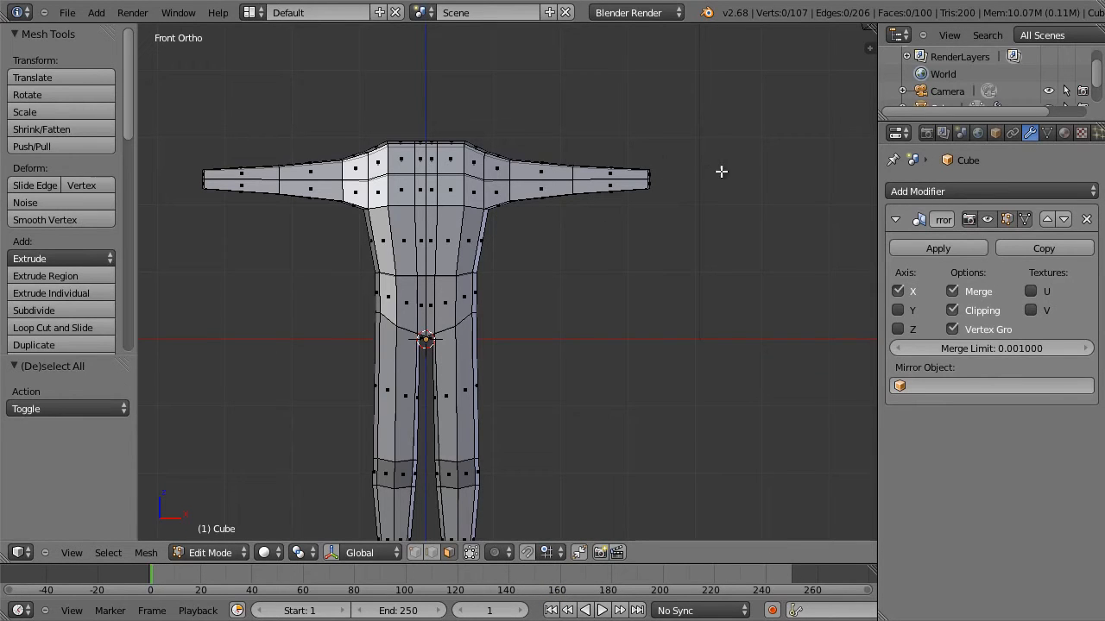
In vertex mode, select the edge loop where the arms meet the torso, raise it slightly, and clear the selection.
alt+click(485, 161)
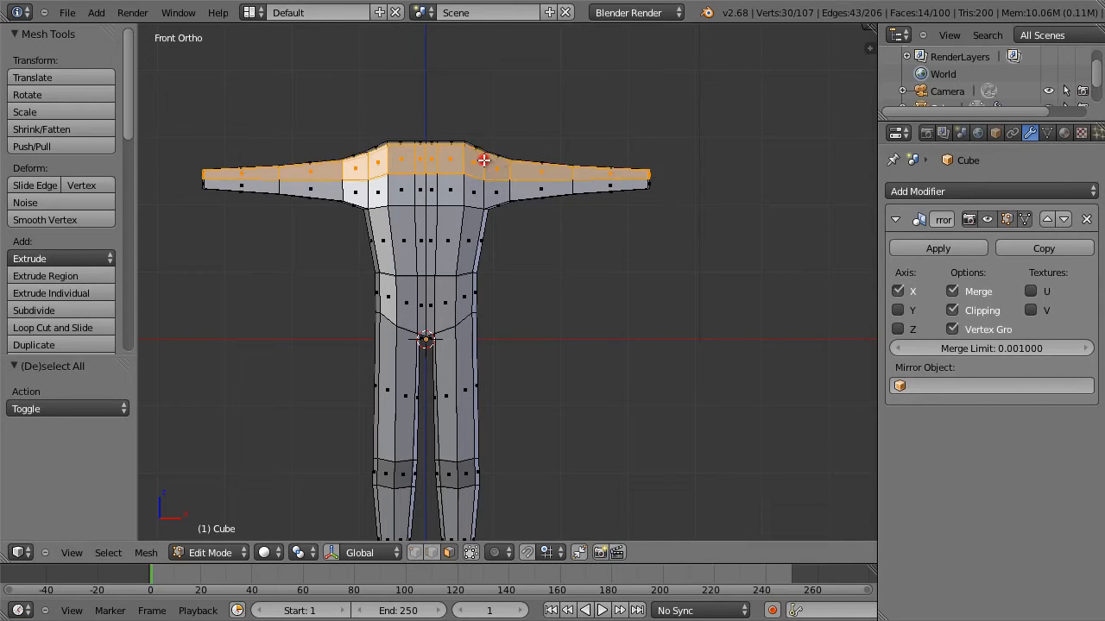
click(416, 553)
alt+click(486, 163)
key(g)
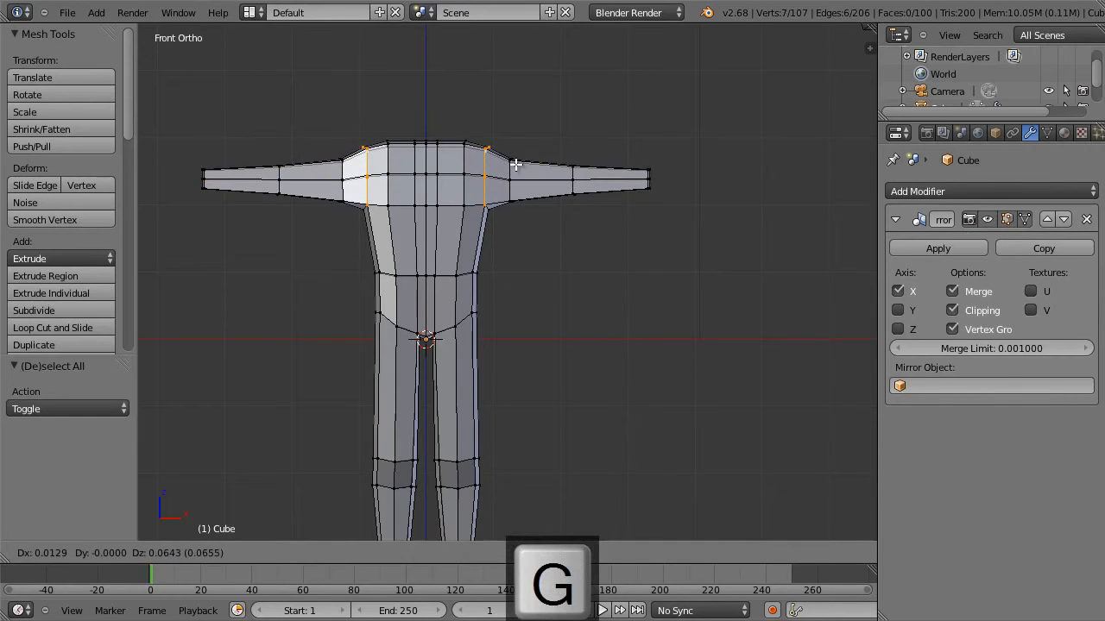
key(Escape)
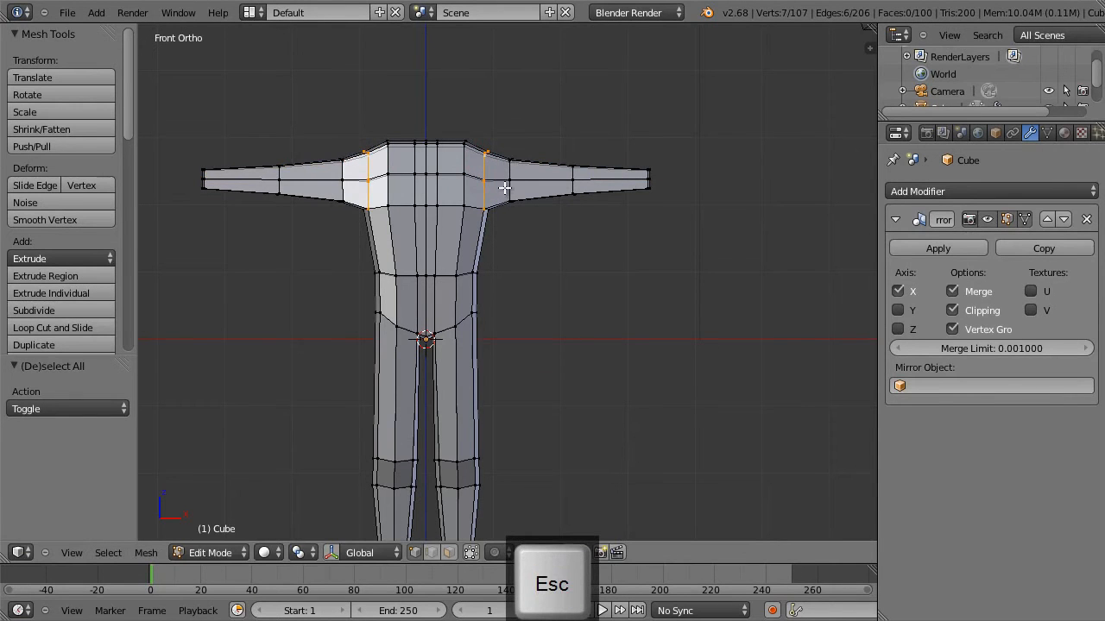
middle_drag(505, 187, 470, 216)
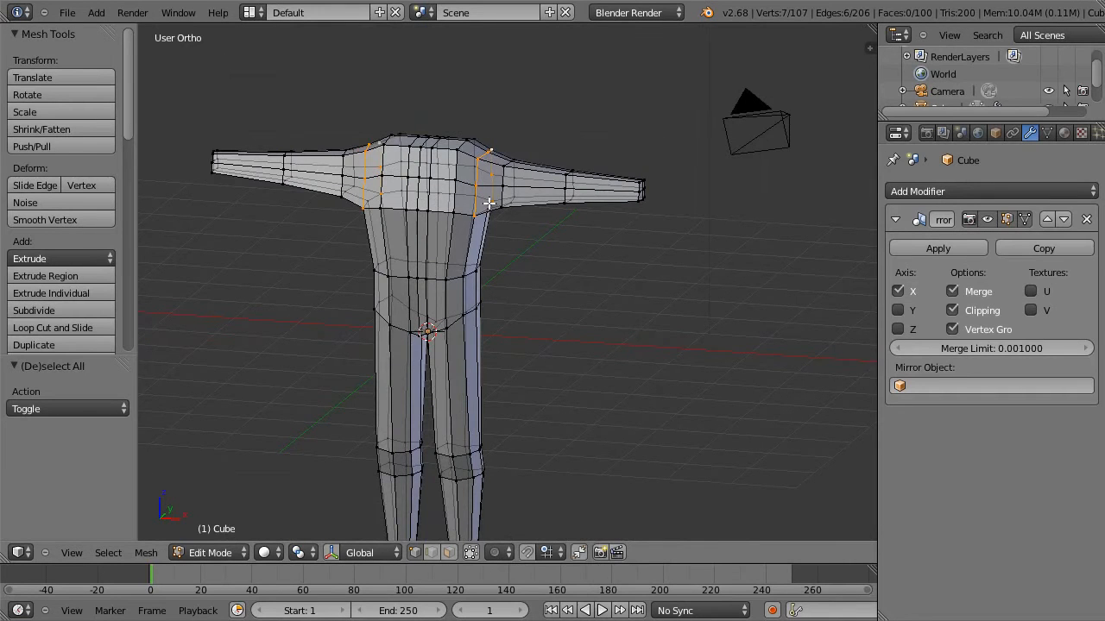
key(KP_1)
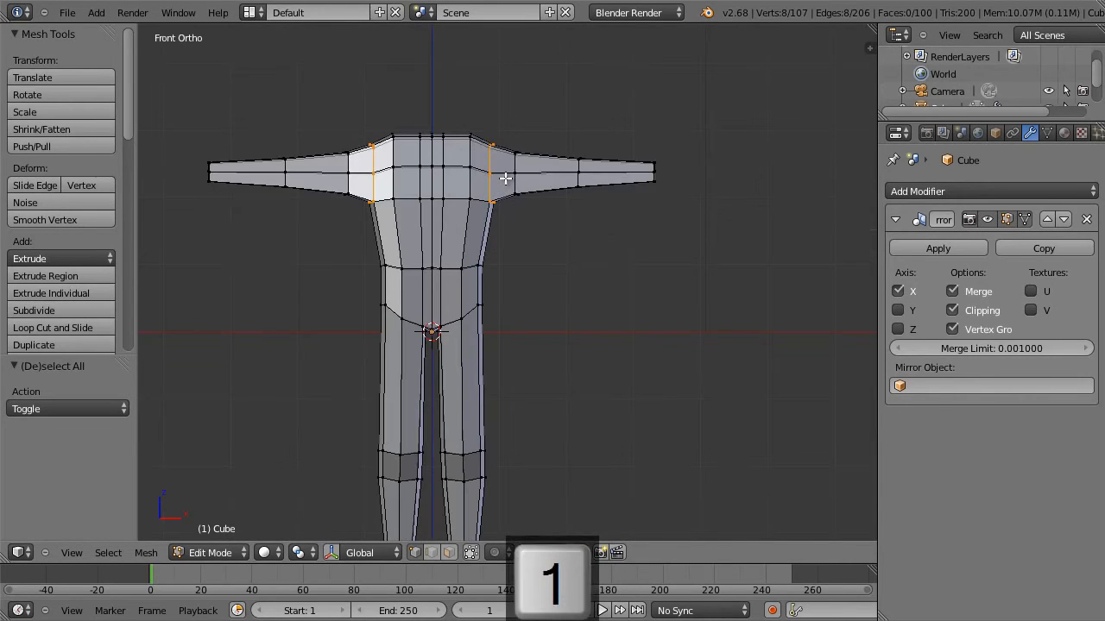
key(g)
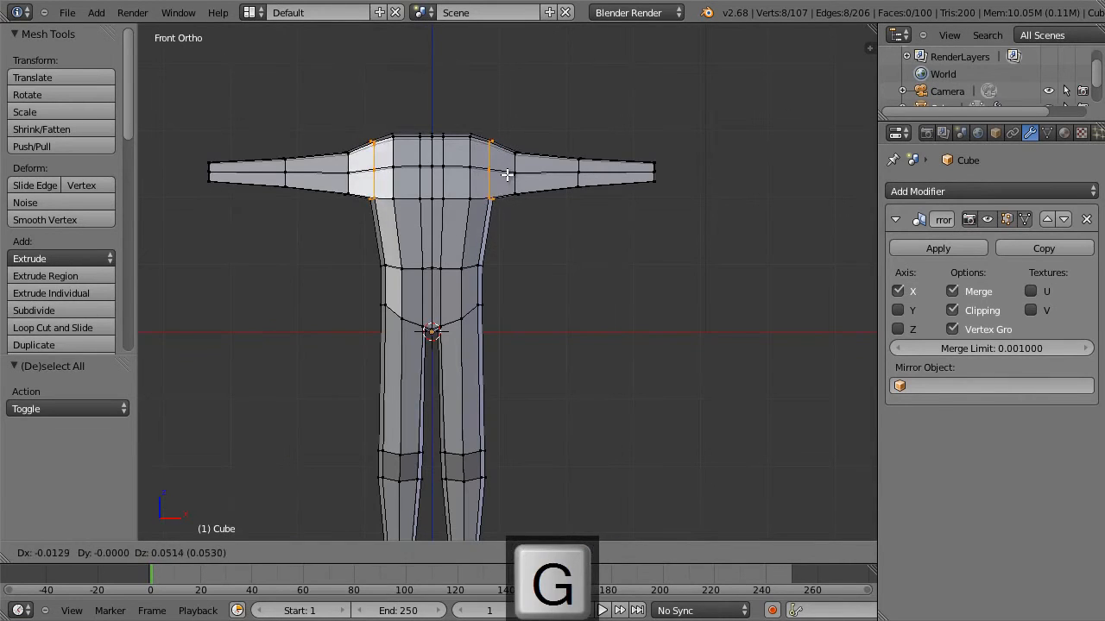
click(507, 172)
key(a)
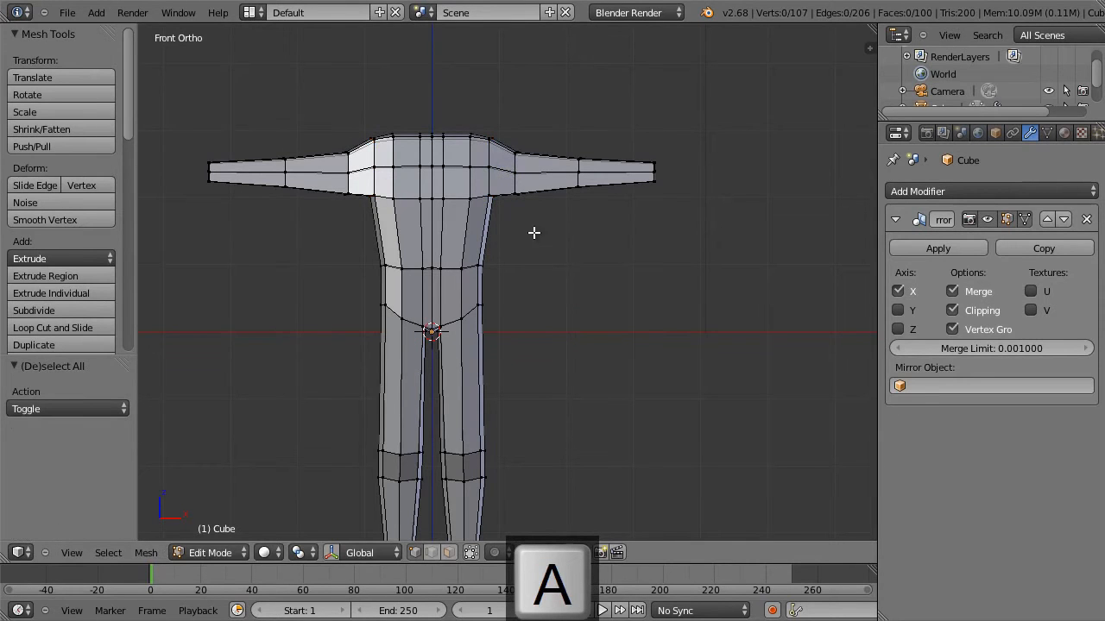
Select the knee sections of both legs and scale them to 0.776 along X.
scroll(524, 405, down, 2)
shift+middle_drag(526, 395, 529, 288)
scroll(529, 288, up, 2)
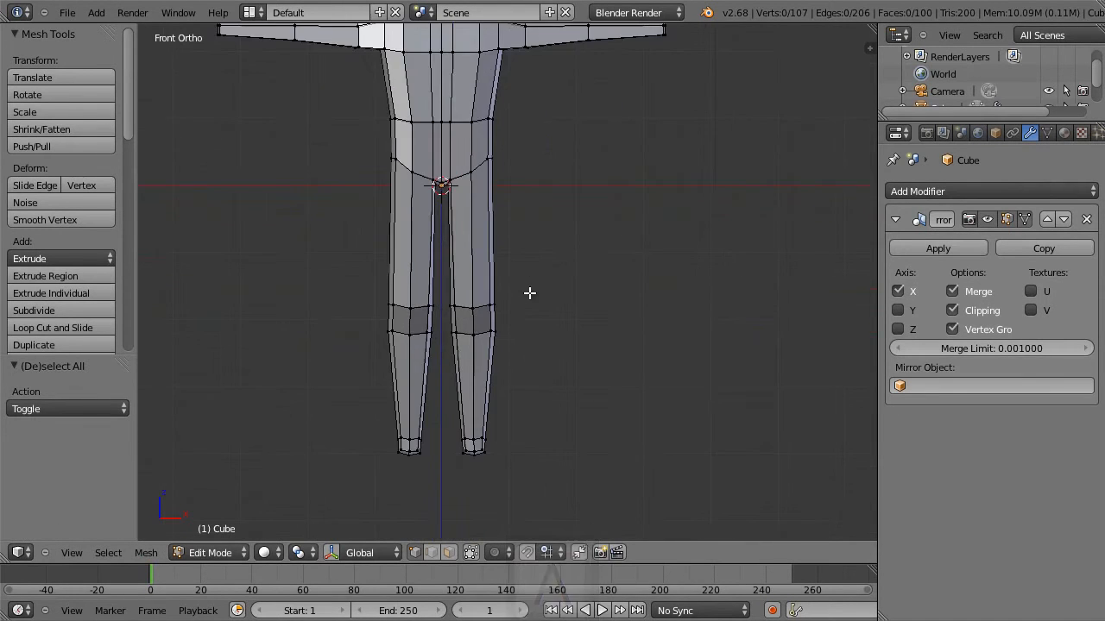
alt+shift+right_click(480, 305)
key(s)
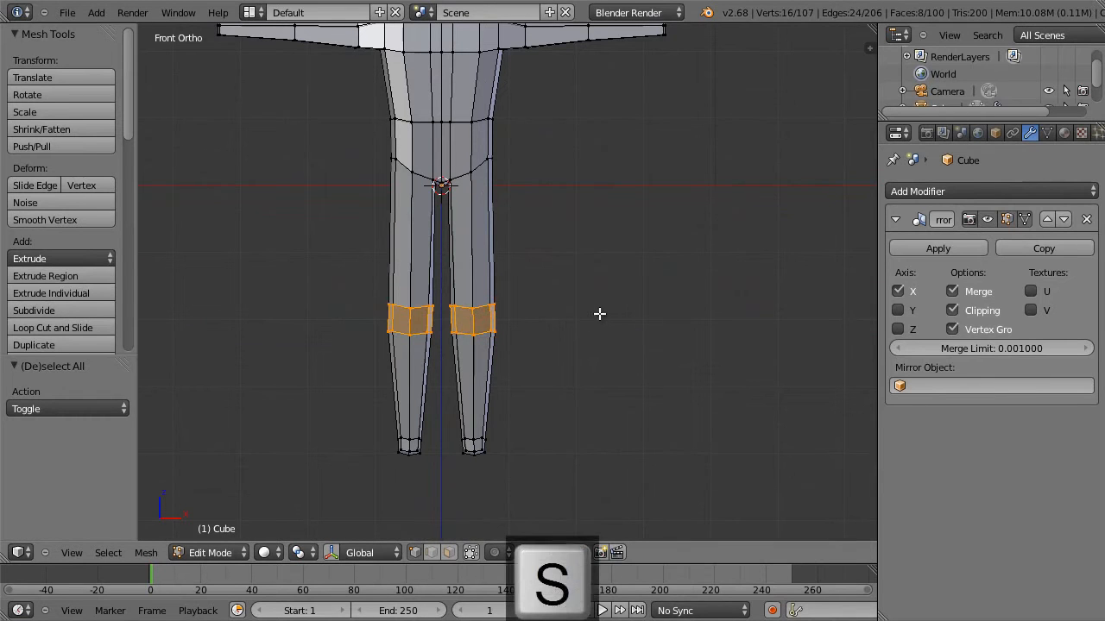
key(x)
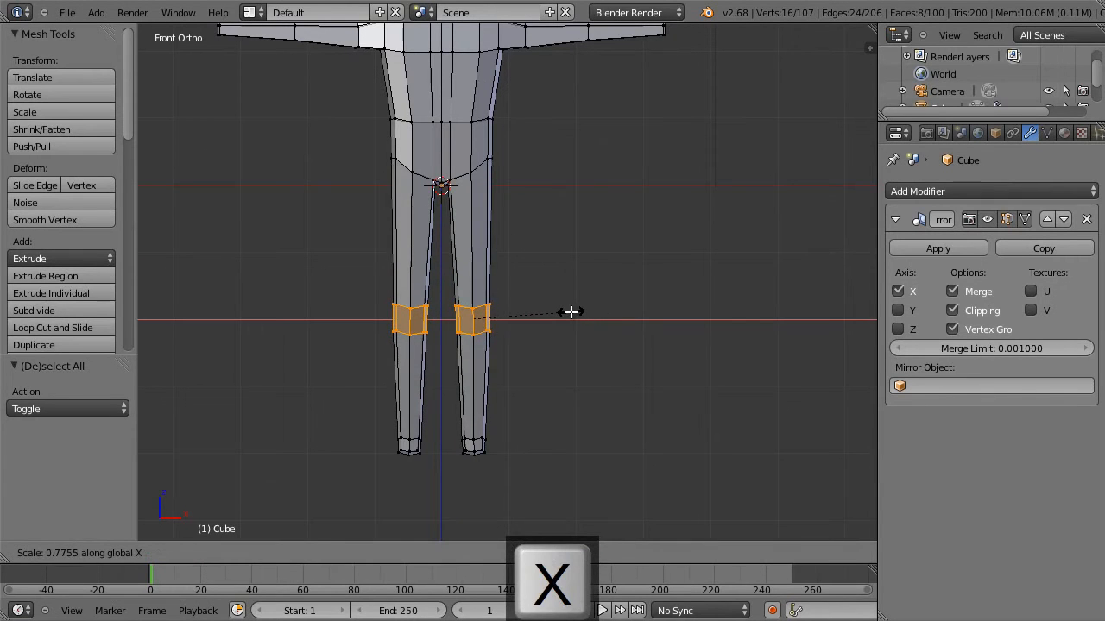
click(571, 313)
Add a loop cut around the middle of the thighs and scale it to 1.178.
key(ctrl+r)
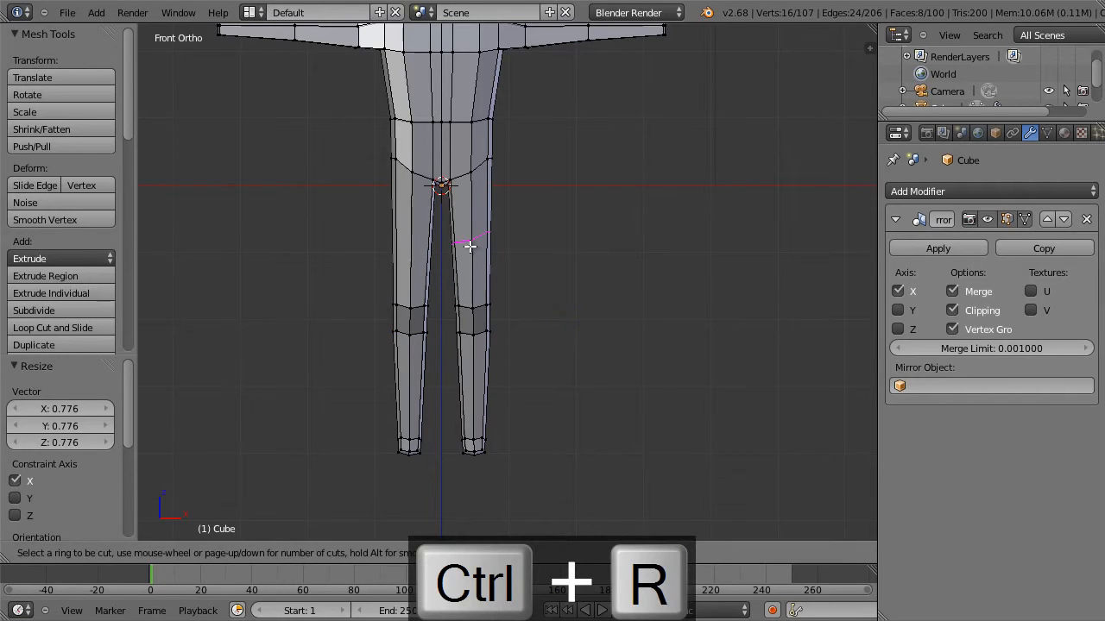
click(468, 251)
click(472, 254)
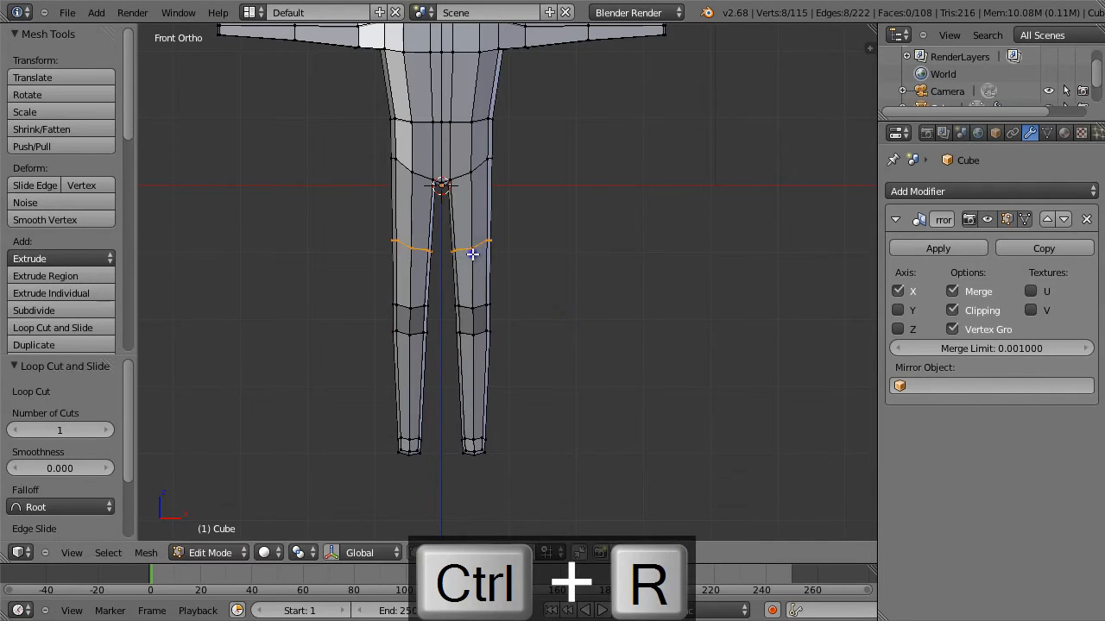
key(s)
click(541, 265)
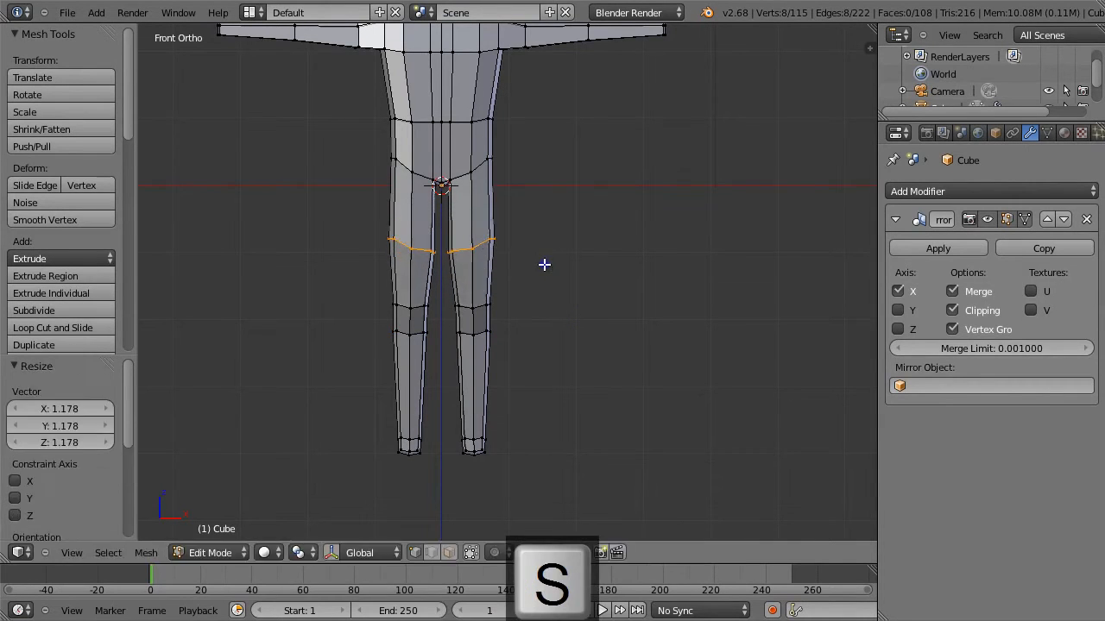
Edge-slide the thigh loop down toward the knee with a factor of -0.729 and scale it to 1.035.
key(g)
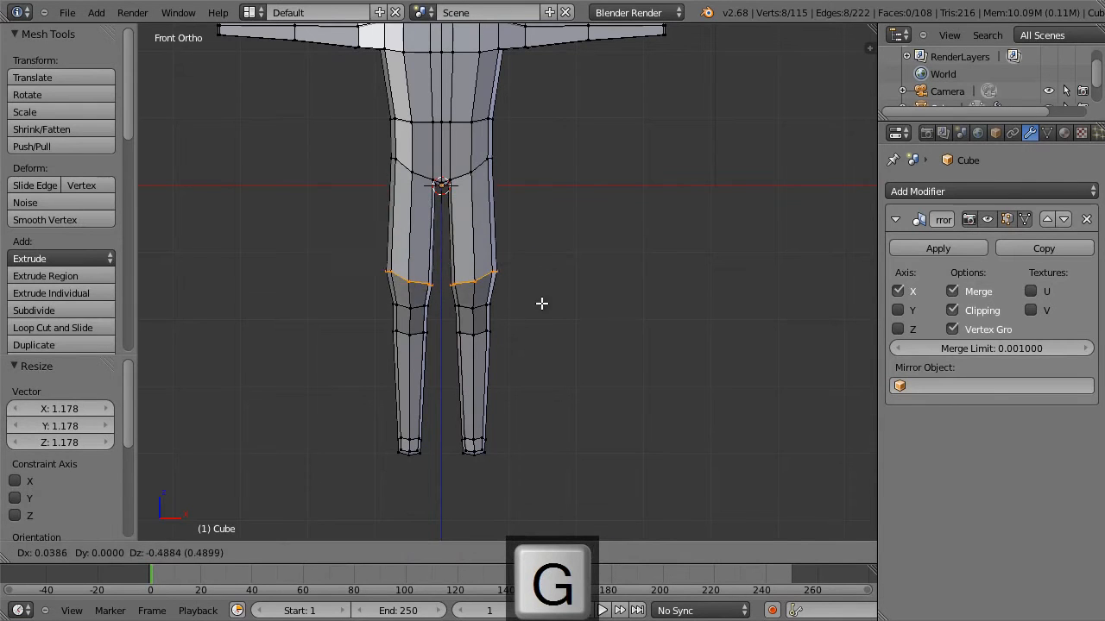
key(Escape)
key(g)
key(g)
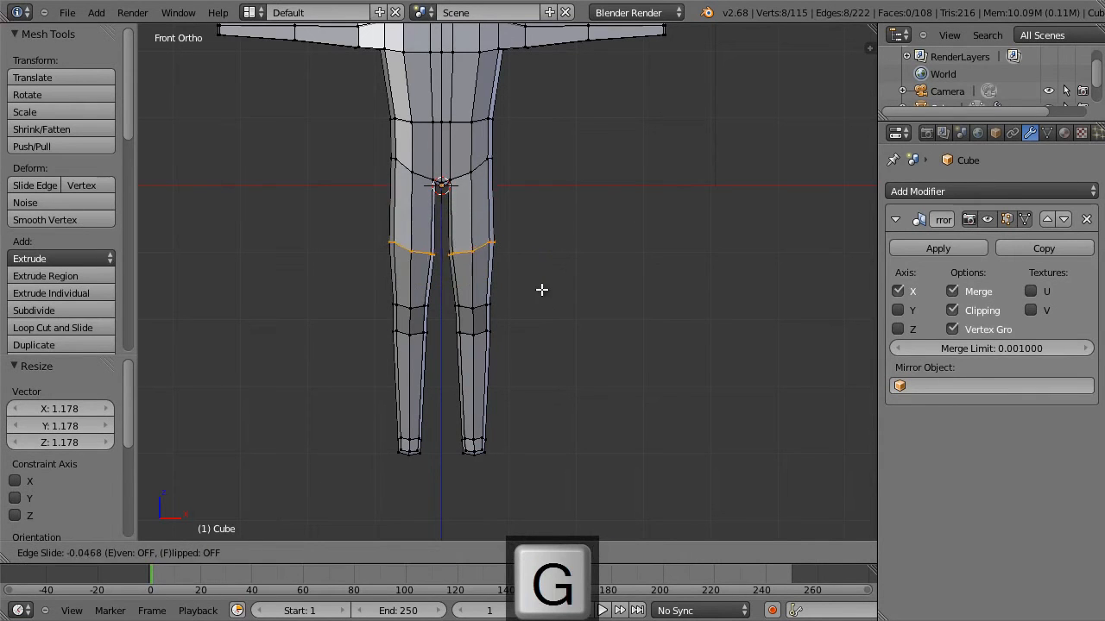
click(539, 331)
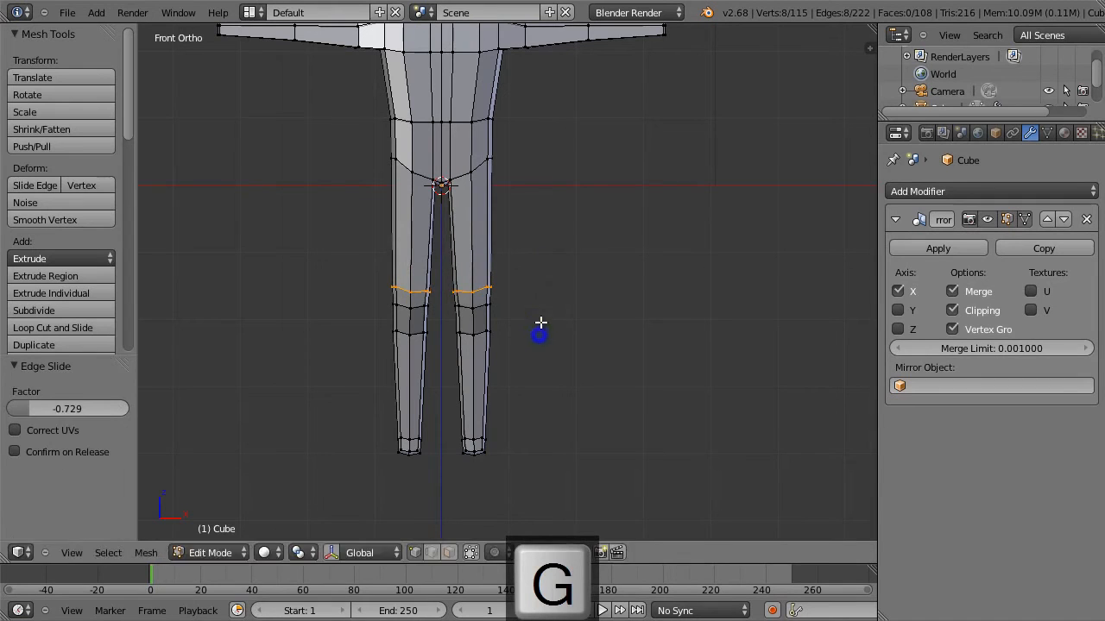
key(s)
click(542, 323)
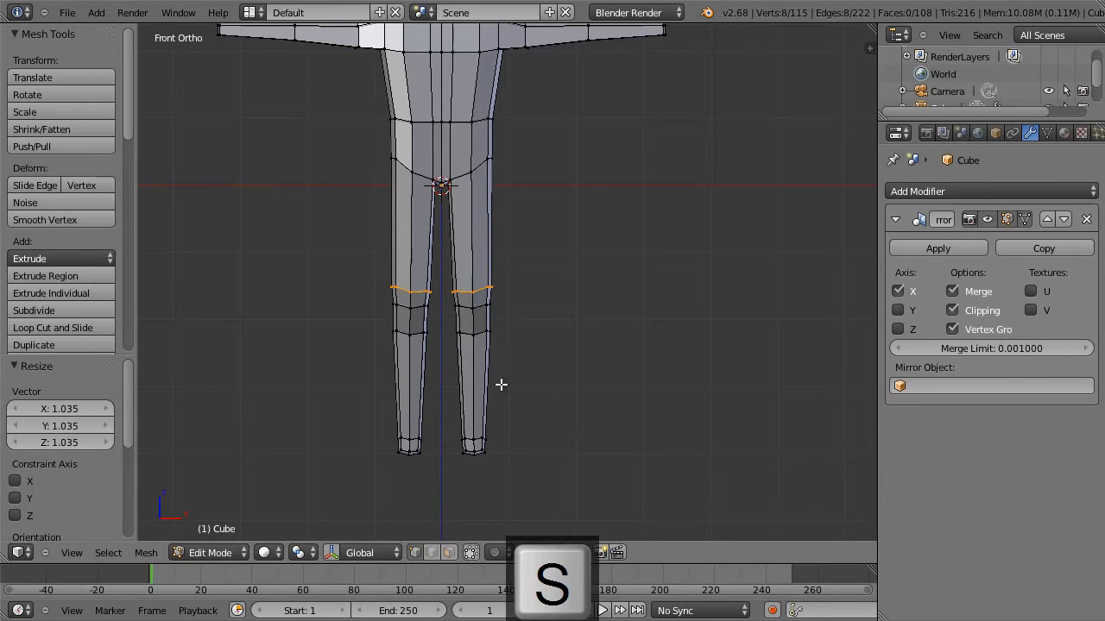
Add a loop cut around the lower legs, slid up toward the knee, and scale it to 1.222.
key(ctrl+r)
click(473, 366)
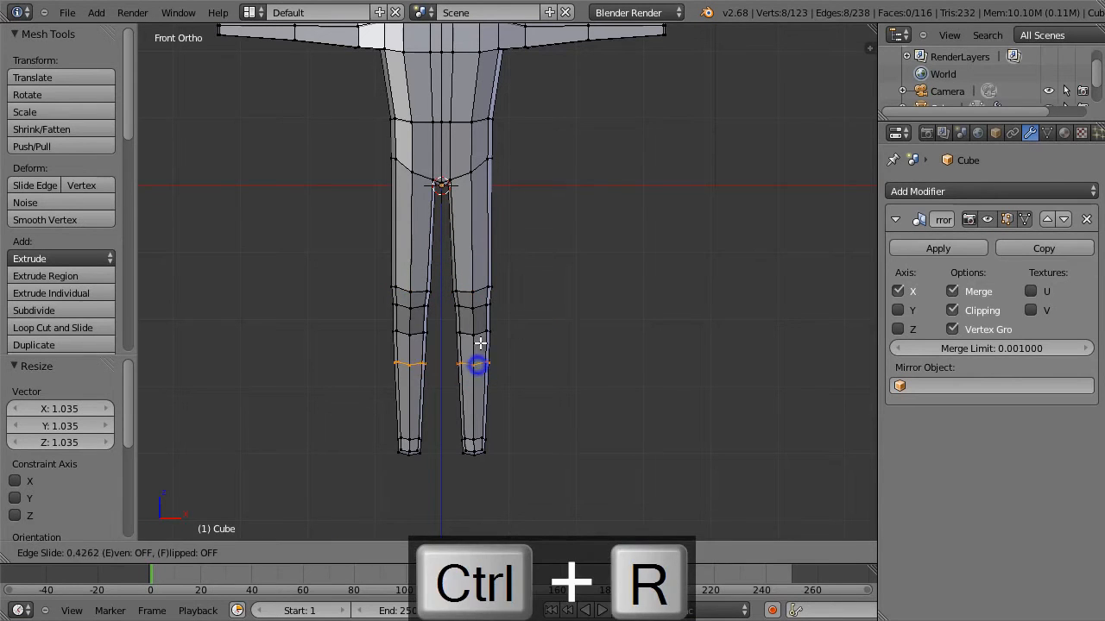
click(480, 341)
key(s)
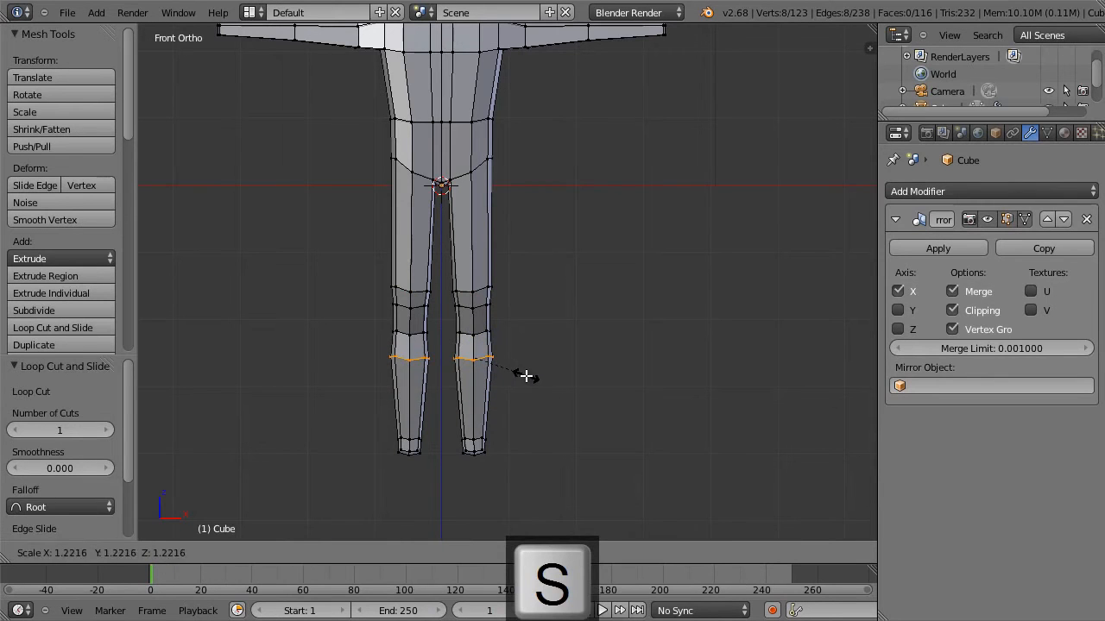
click(524, 375)
In side view, move the upper calf loop by 0.103 along Y and -0.039 along Z, and scale it to 0.950 along Y.
key(KP_3)
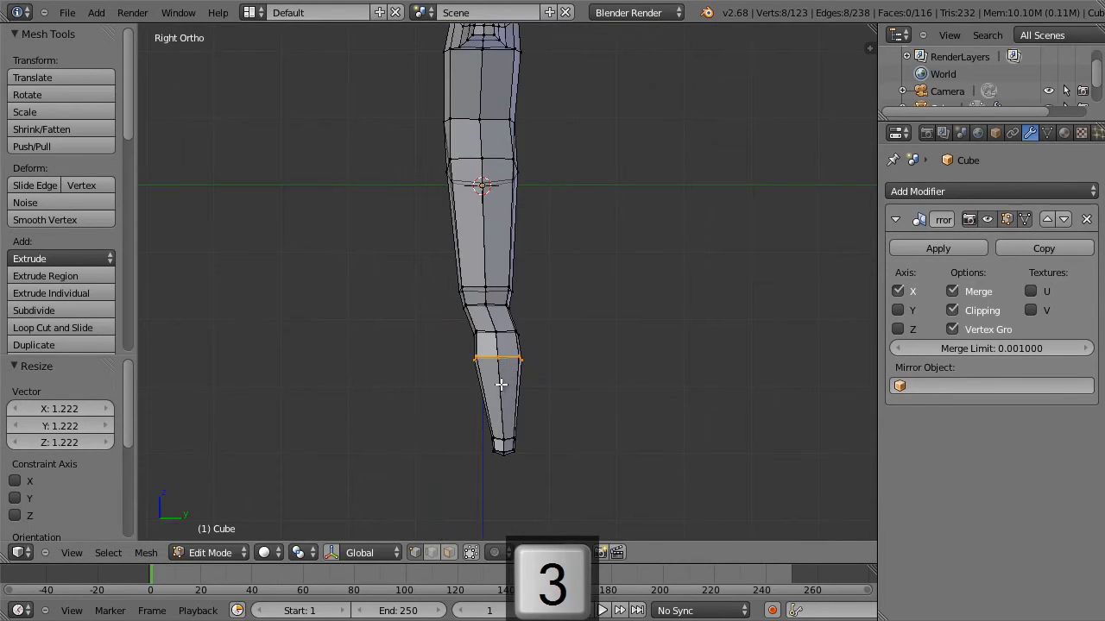
key(g)
click(514, 390)
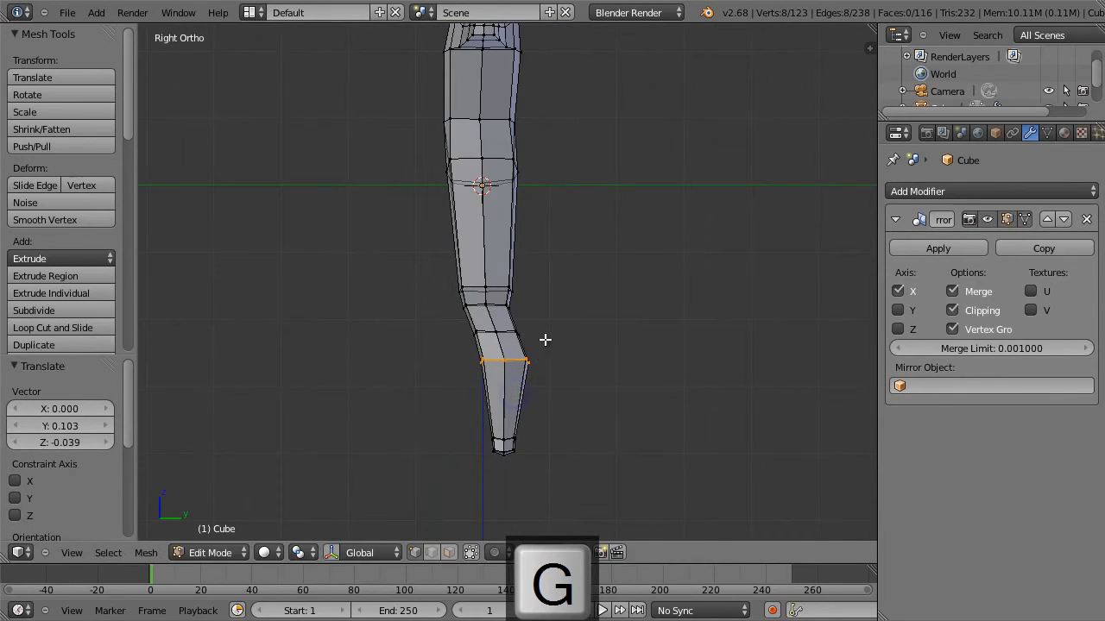
key(s)
key(y)
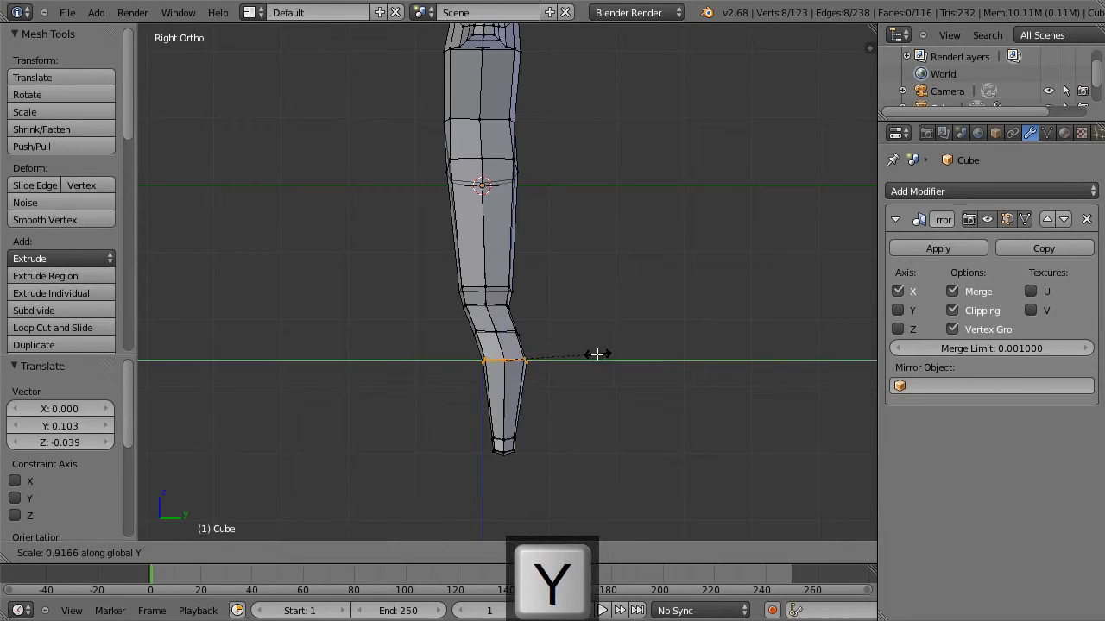
click(598, 356)
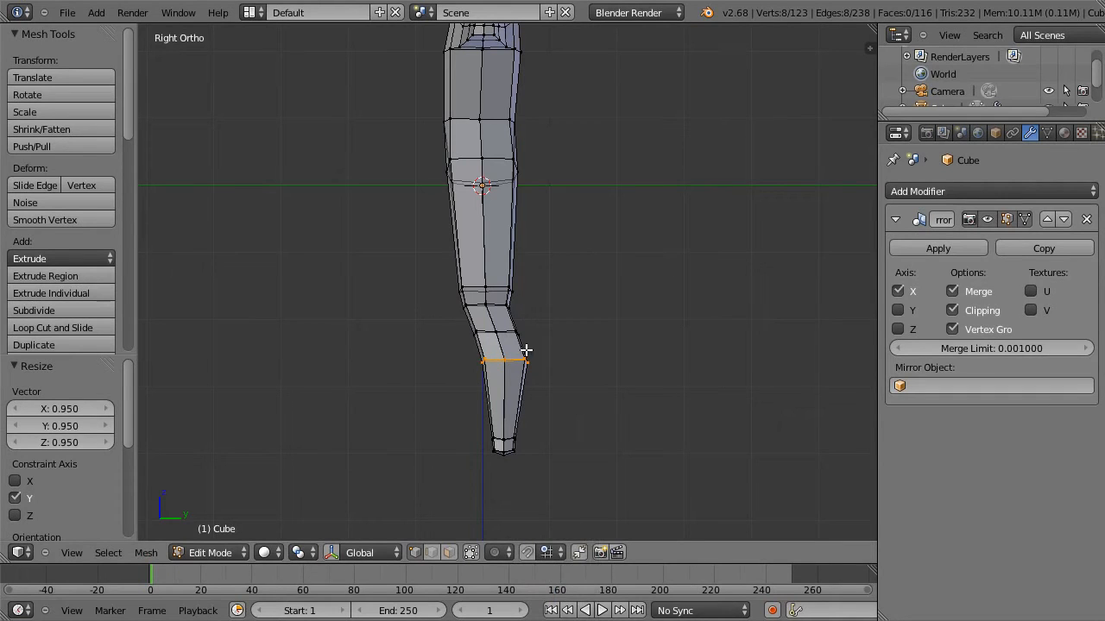
Add a loop cut around the upper thighs, slid up toward the hips, and rotate it 10.177° in front view.
key(KP_1)
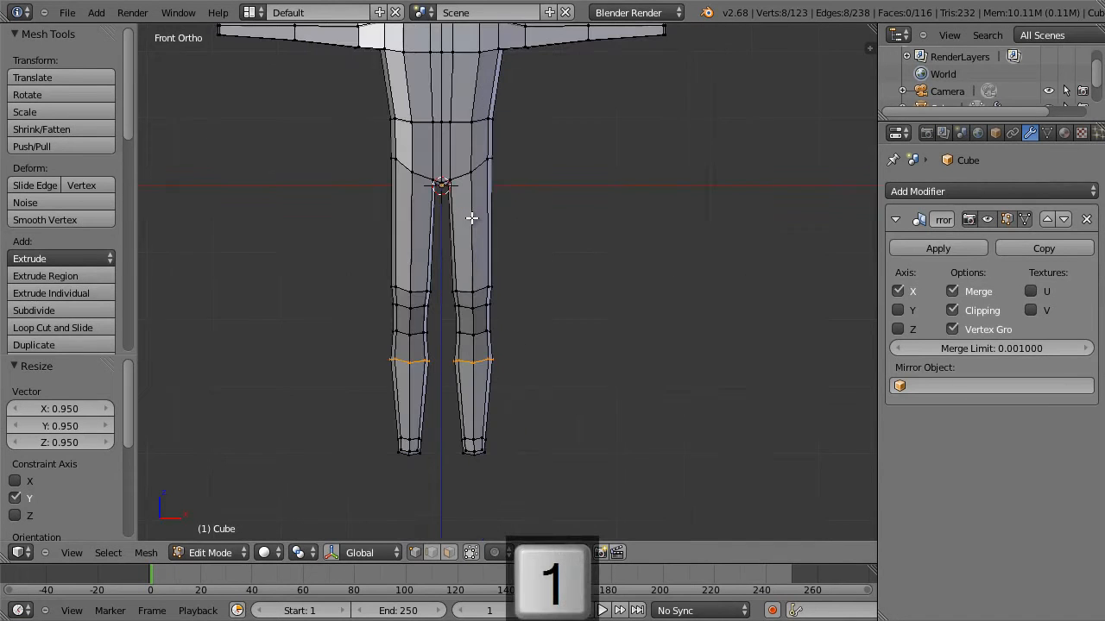
key(ctrl+r)
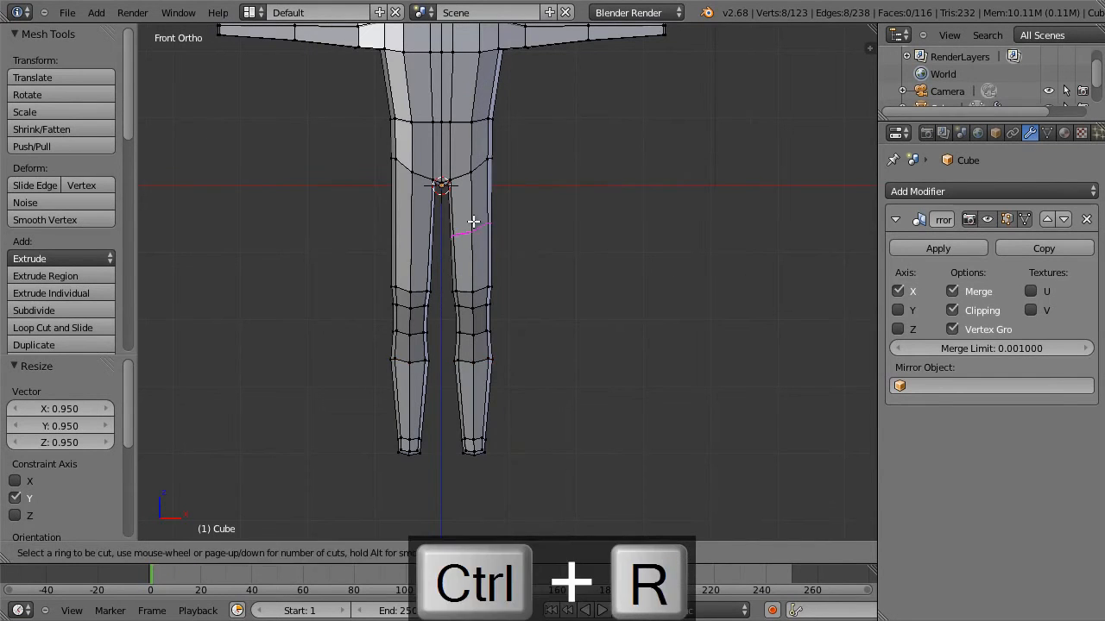
click(474, 220)
click(481, 192)
key(r)
click(537, 227)
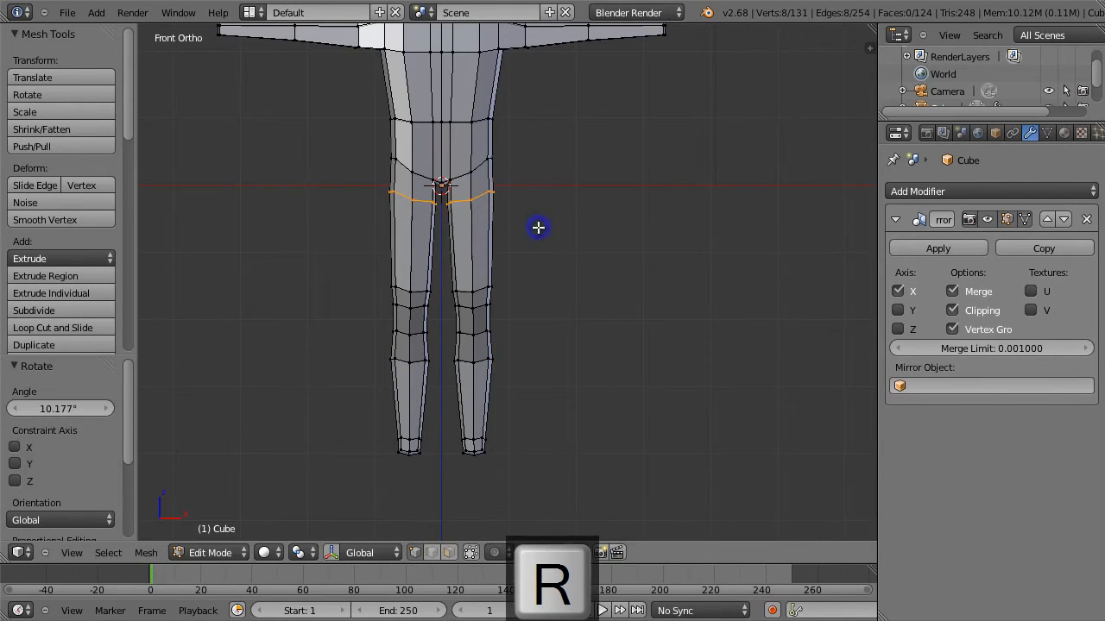
Select the lower lengthwise edge lines of the arms and move them by 0.013 along X and 0.064 along Z.
shift+middle_drag(565, 230, 584, 406)
alt+right_click(537, 215)
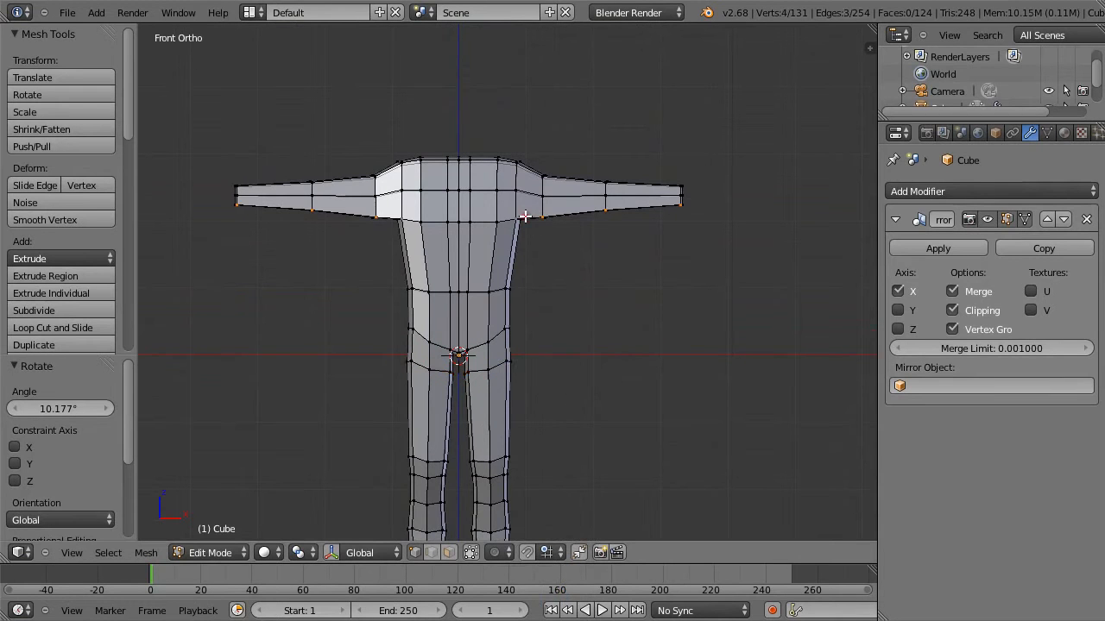
middle_drag(563, 212, 561, 191)
alt+right_click(551, 204)
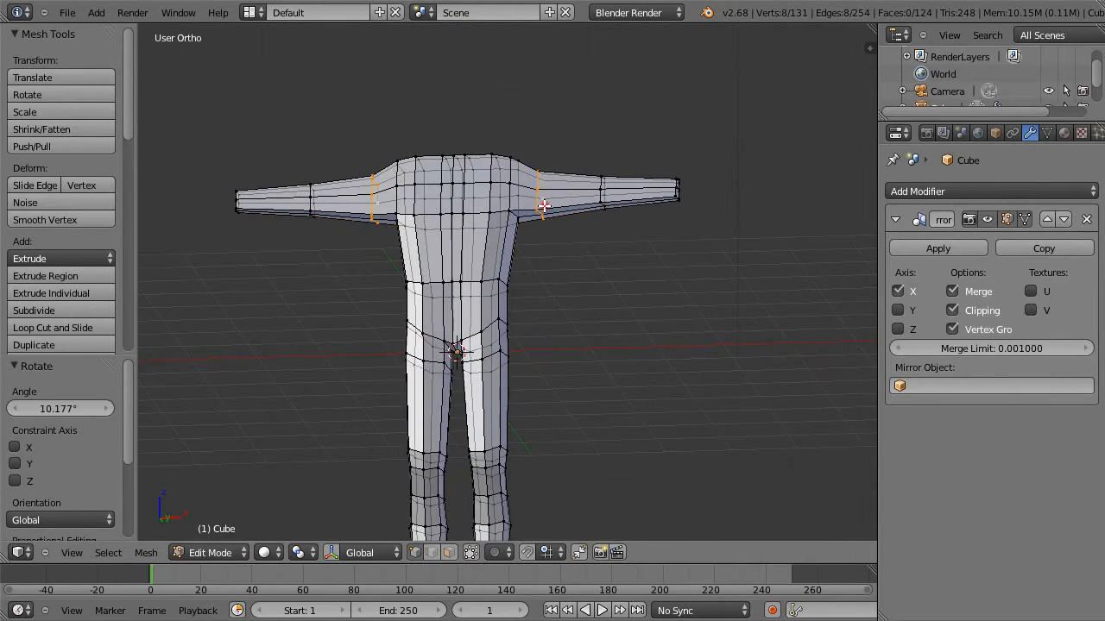
alt+right_click(564, 208)
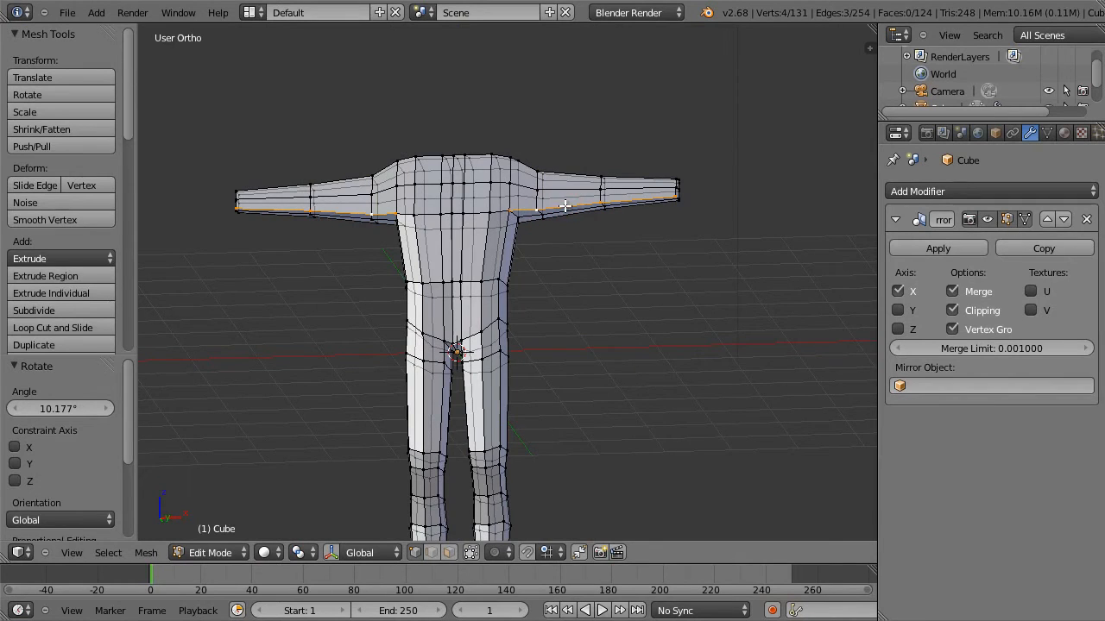
key(KP_1)
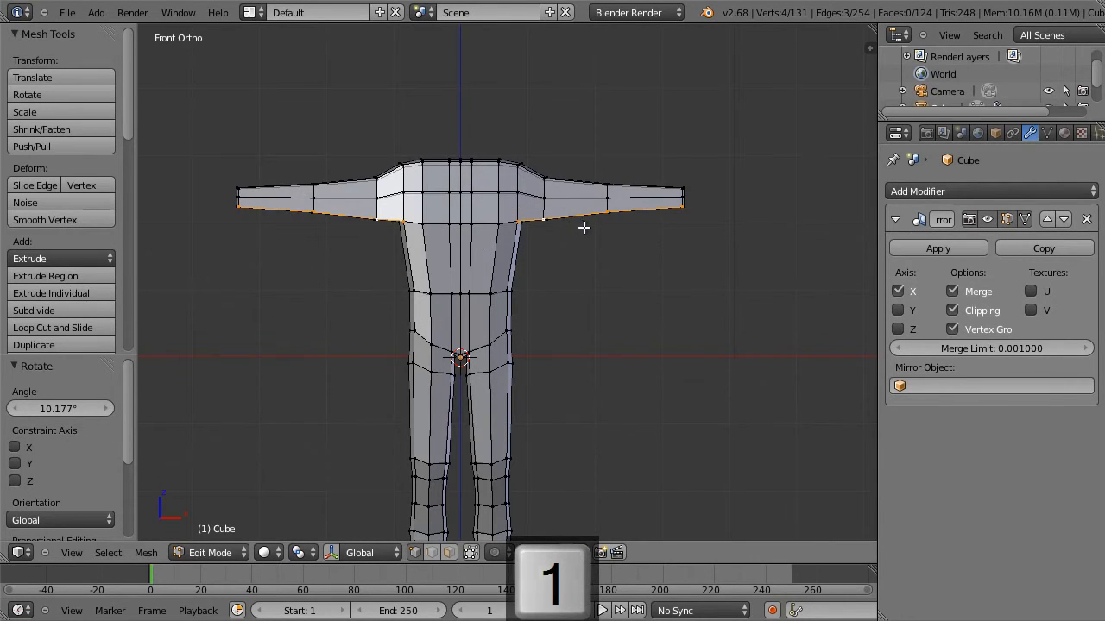
middle_drag(571, 207, 604, 247)
alt+shift+right_click(578, 231)
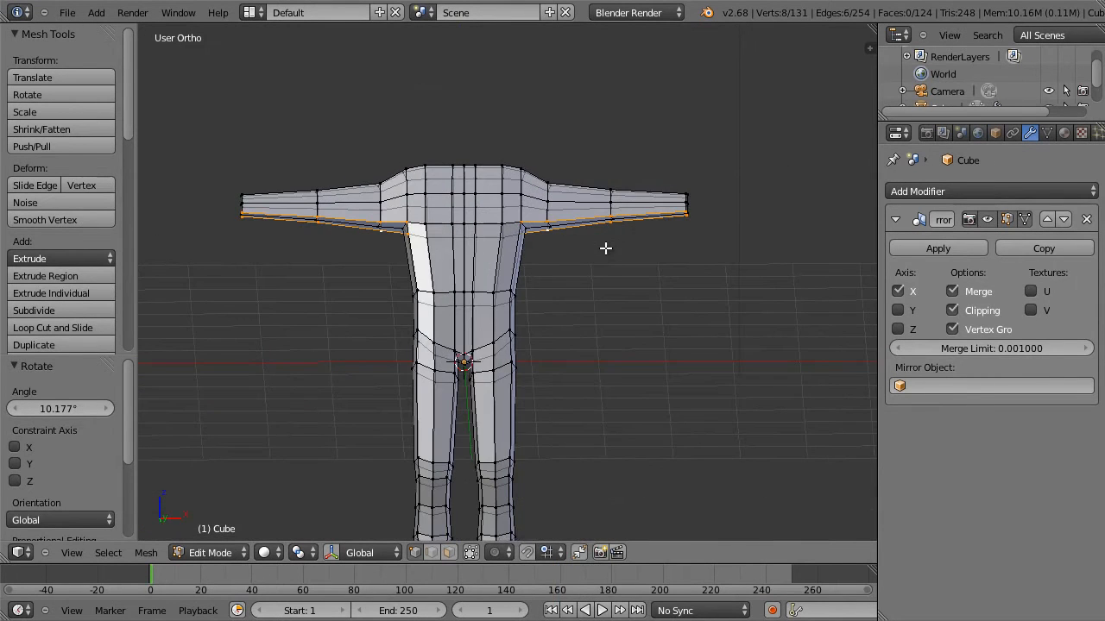
key(KP_1)
key(g)
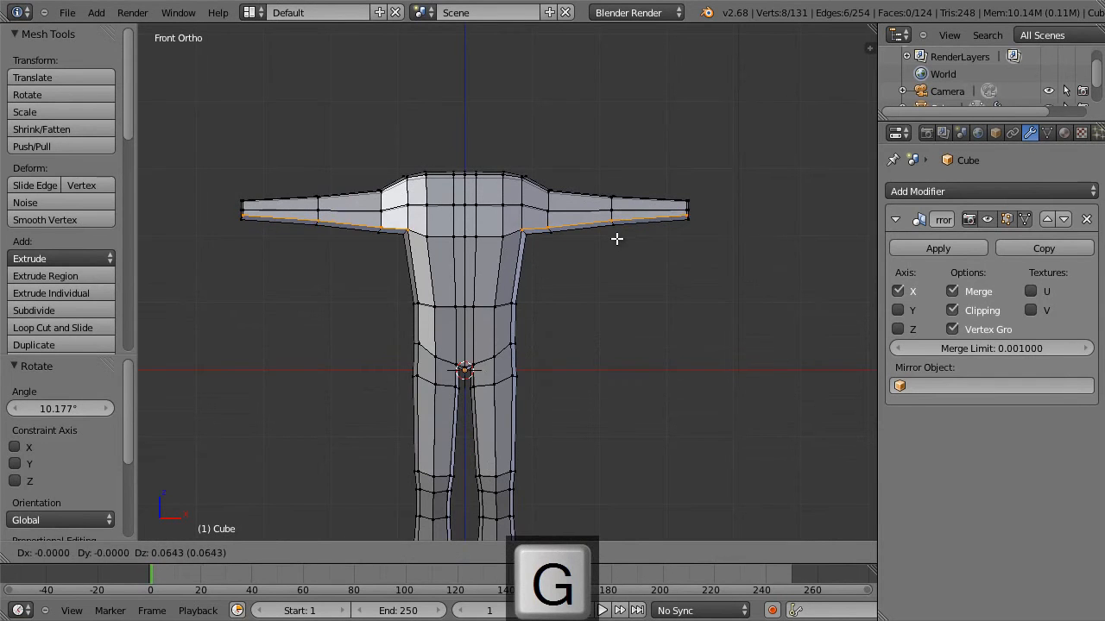
click(618, 238)
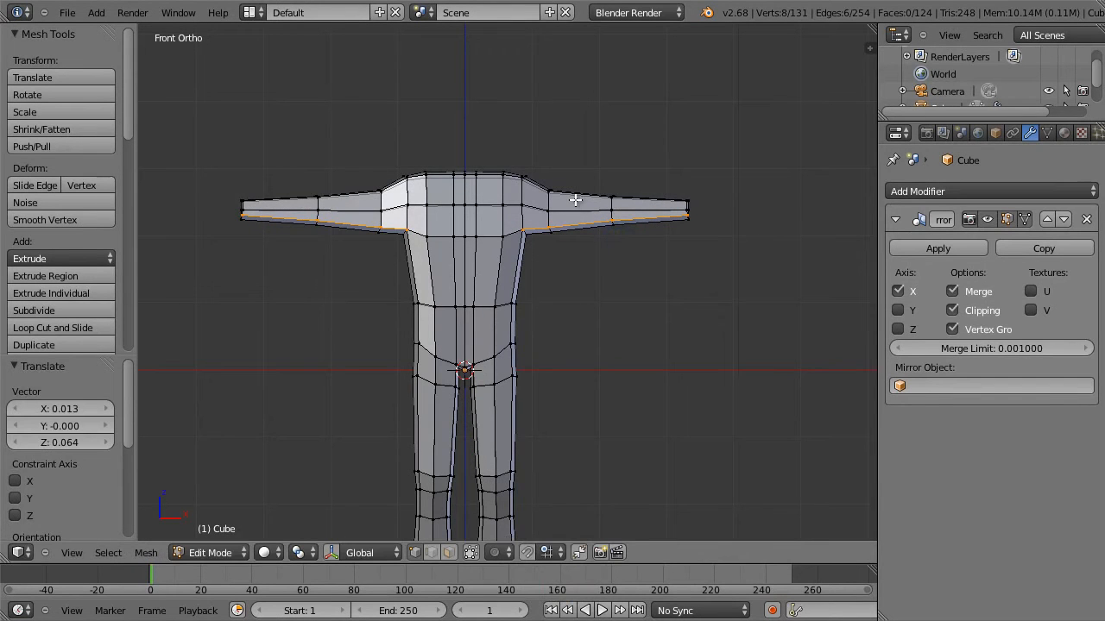
Select the upper lengthwise edge lines running along the arms and shoulders and move them down by about 0.08.
mouse_move(575, 197)
middle_down()
mouse_move(565, 237)
mouse_move(565, 200)
middle_up()
alt+right_click(570, 199)
alt+right_click(573, 193)
alt+right_click(576, 188)
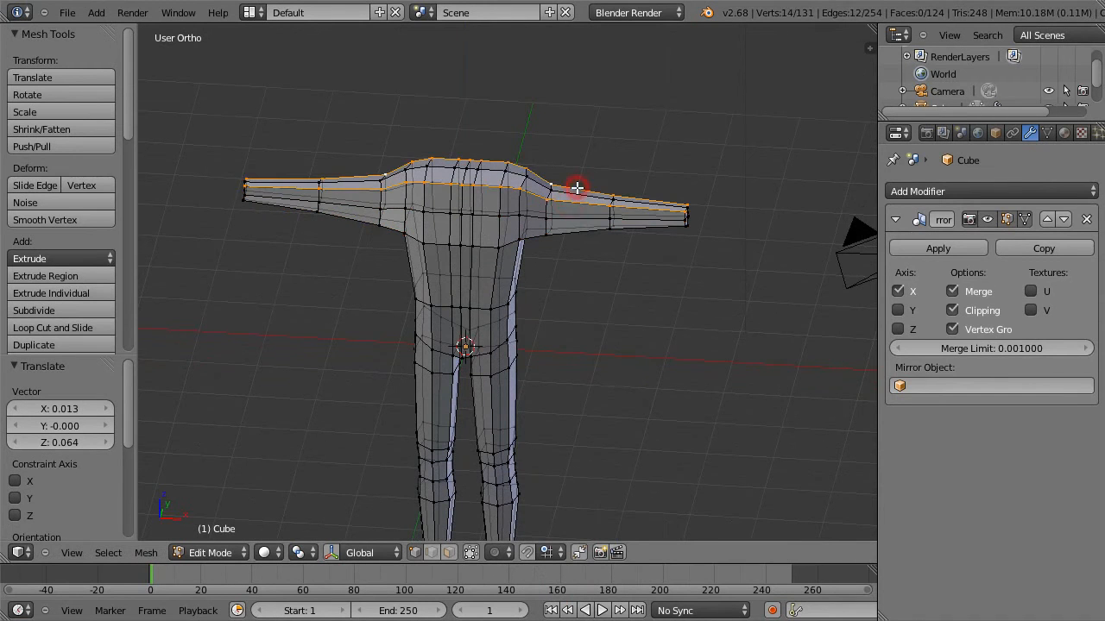
key(KP_1)
key(g)
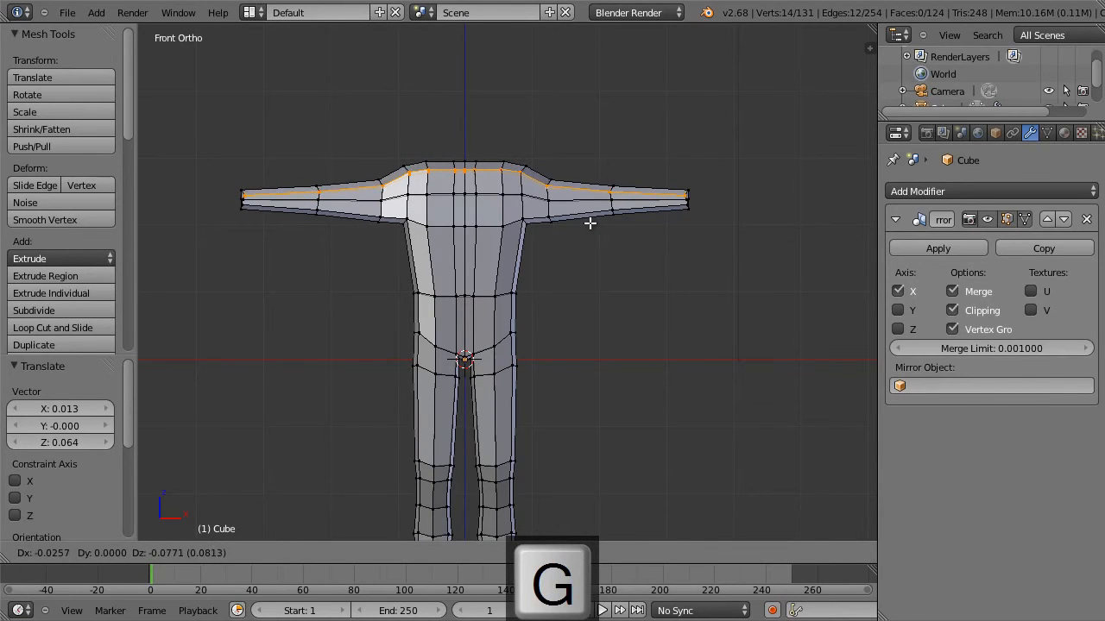
click(593, 223)
Select the arms beyond the shoulders, tilt them downward, and move them by -0.090 along X and -0.077 along Z.
key(a)
key(b)
drag(734, 250, 547, 162)
key(r)
click(696, 271)
key(g)
click(691, 273)
key(r)
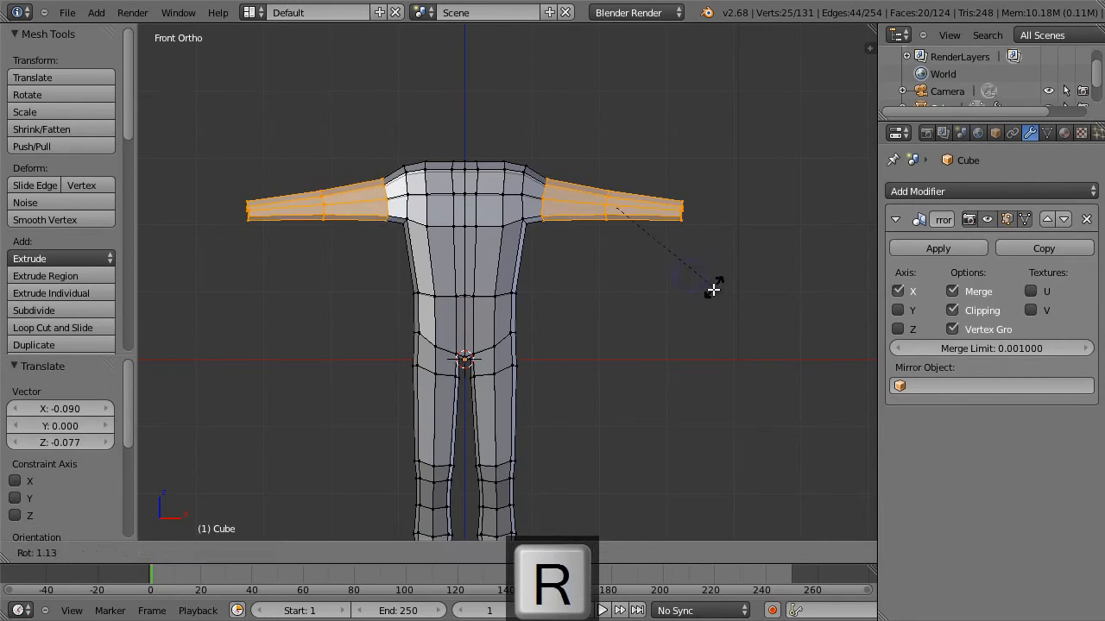
click(712, 290)
Select only the wrist ends of the arms and move them slightly outward.
key(a)
key(b)
drag(706, 246, 654, 193)
key(g)
click(696, 229)
Select the loops at the middle of the arms and move them slightly outward.
key(a)
key(b)
drag(644, 243, 583, 166)
key(g)
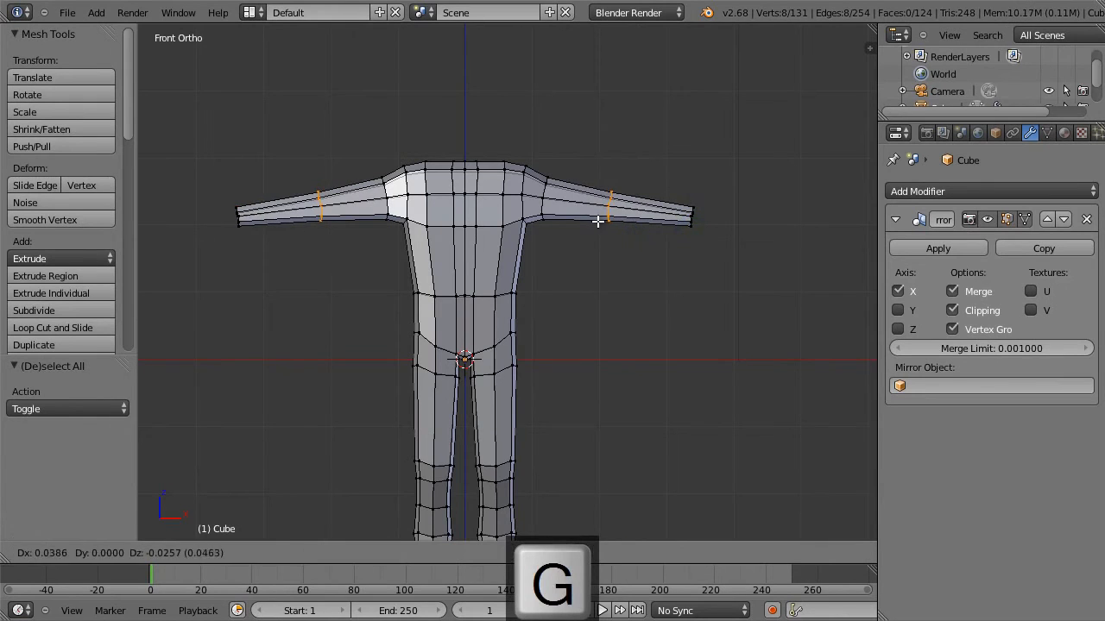
click(584, 233)
key(a)
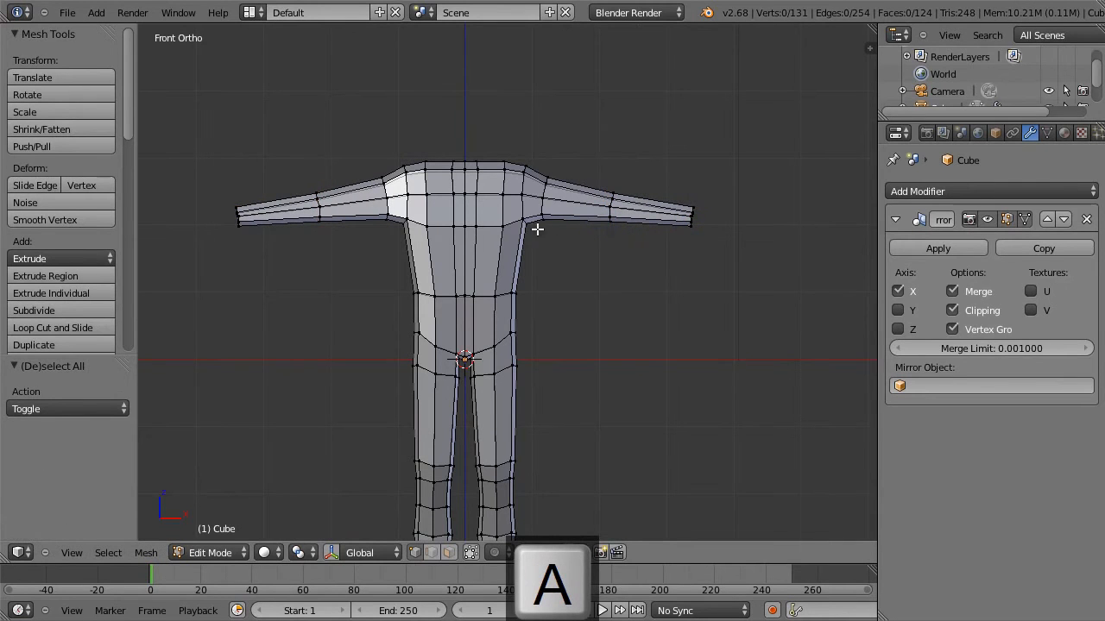
Add a loop cut across the torso between the armpits and waist and rotate it 27.646°.
key(ctrl+r)
click(500, 268)
click(509, 258)
key(r)
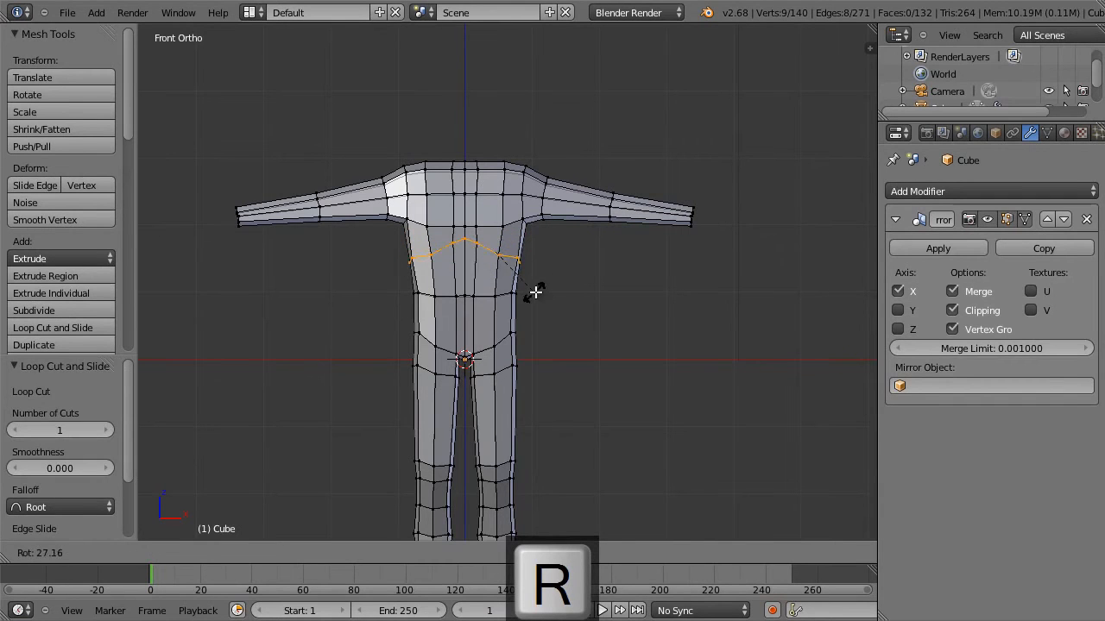
click(537, 297)
Nudge the rotated torso loop into place and scale it to 1.122 along X.
key(g)
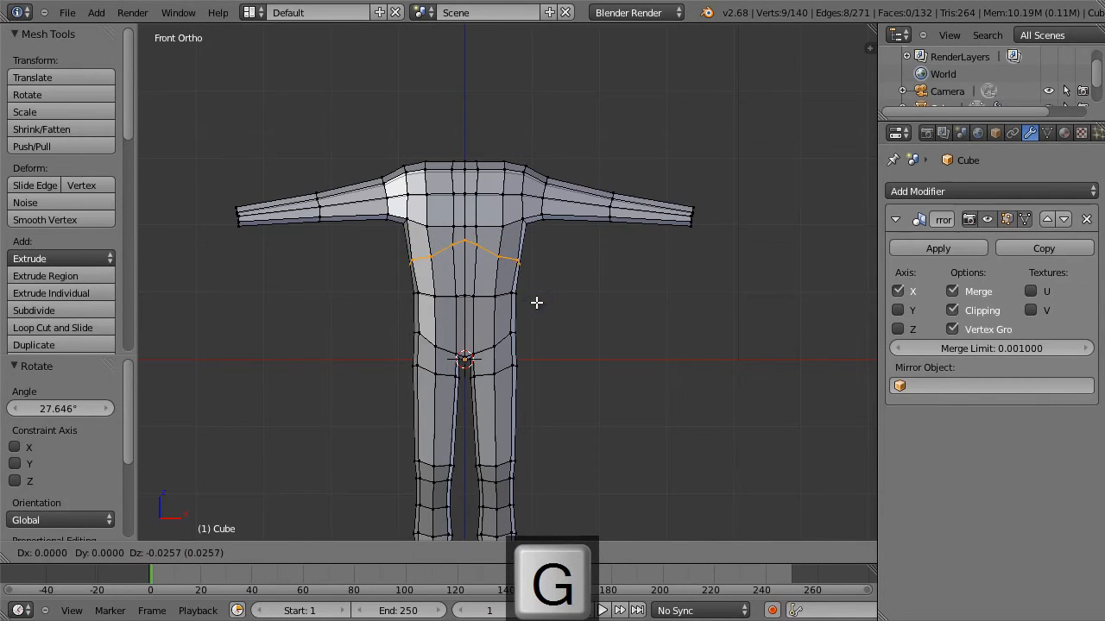
click(539, 296)
key(s)
key(x)
click(536, 291)
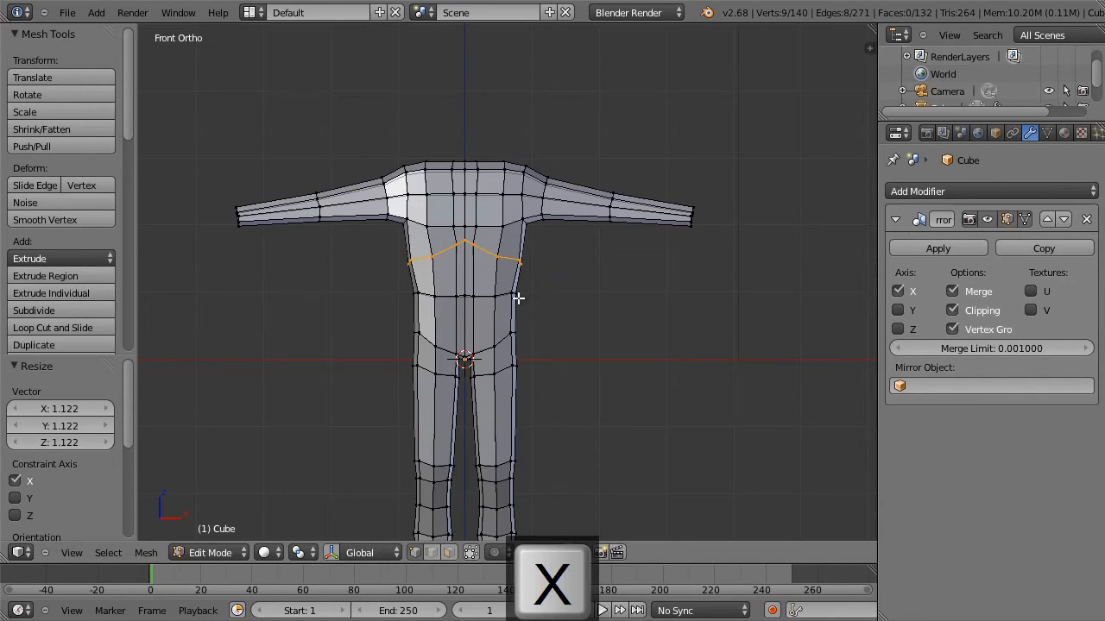
Select the waist loop and scale it to 0.800 along X.
alt+right_click(504, 296)
key(s)
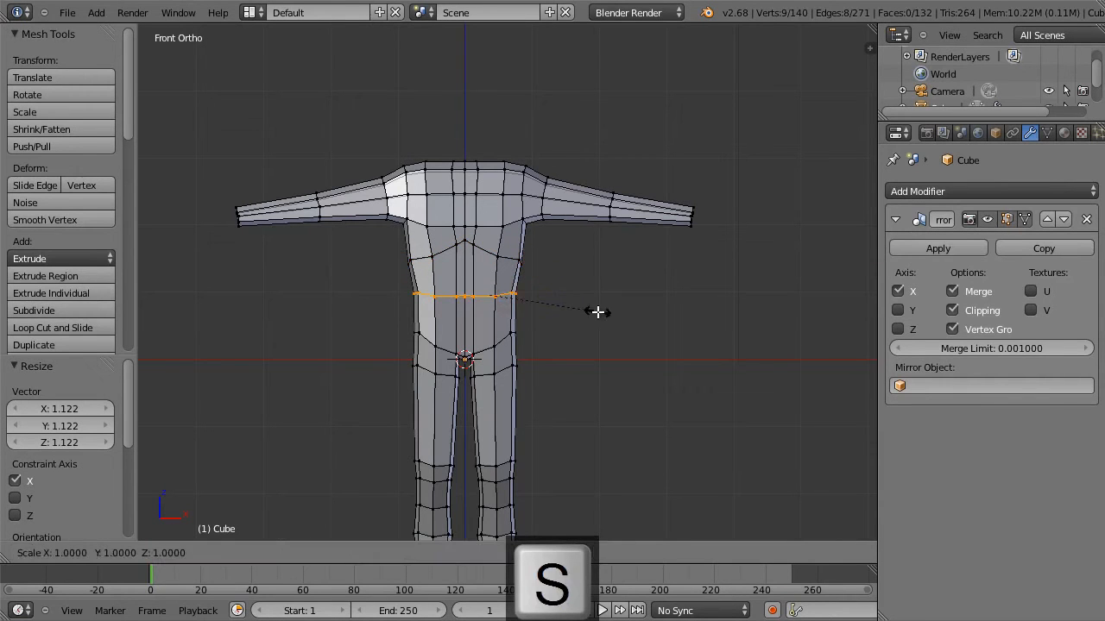
key(x)
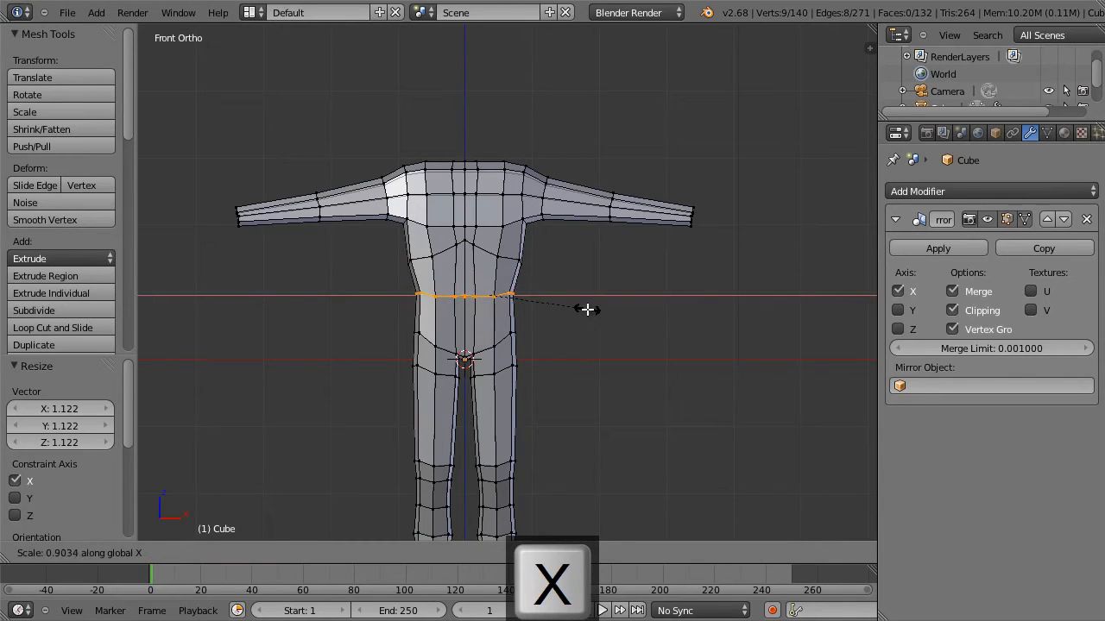
click(576, 308)
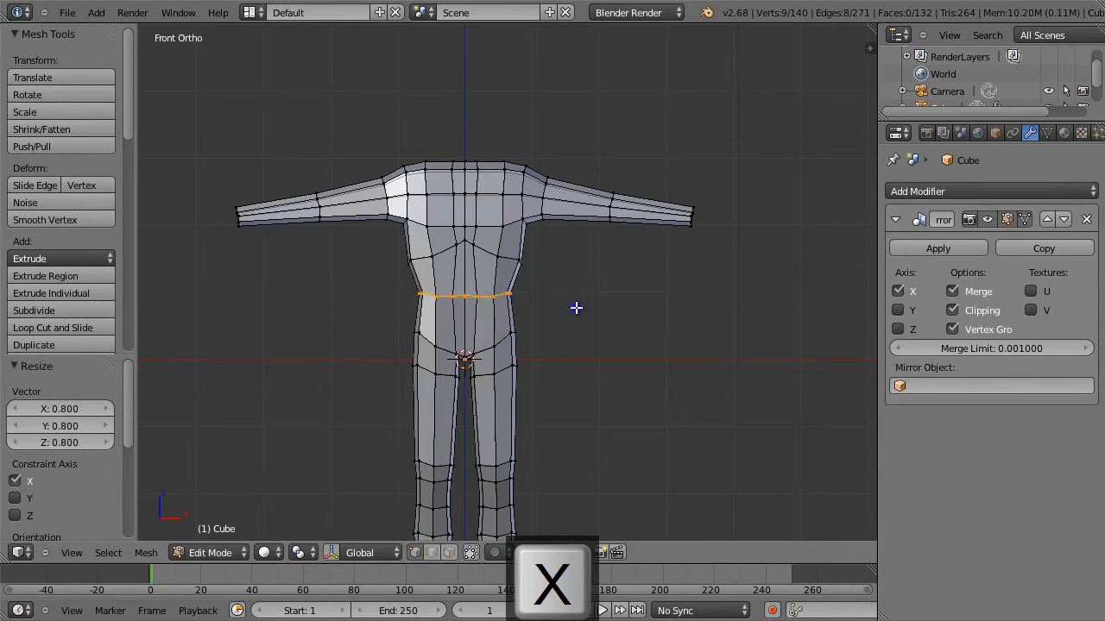
key(a)
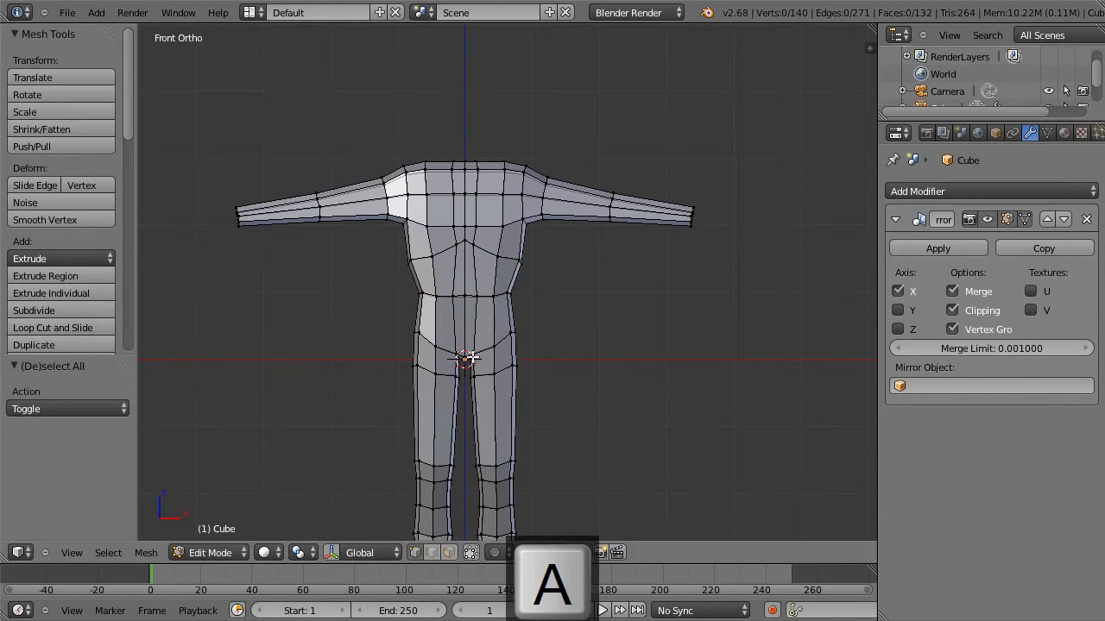
Select the hip and upper thigh loops and move them down about 0.064 along Z.
key(b)
drag(368, 315, 564, 405)
middle_drag(584, 385, 441, 371)
key(1)
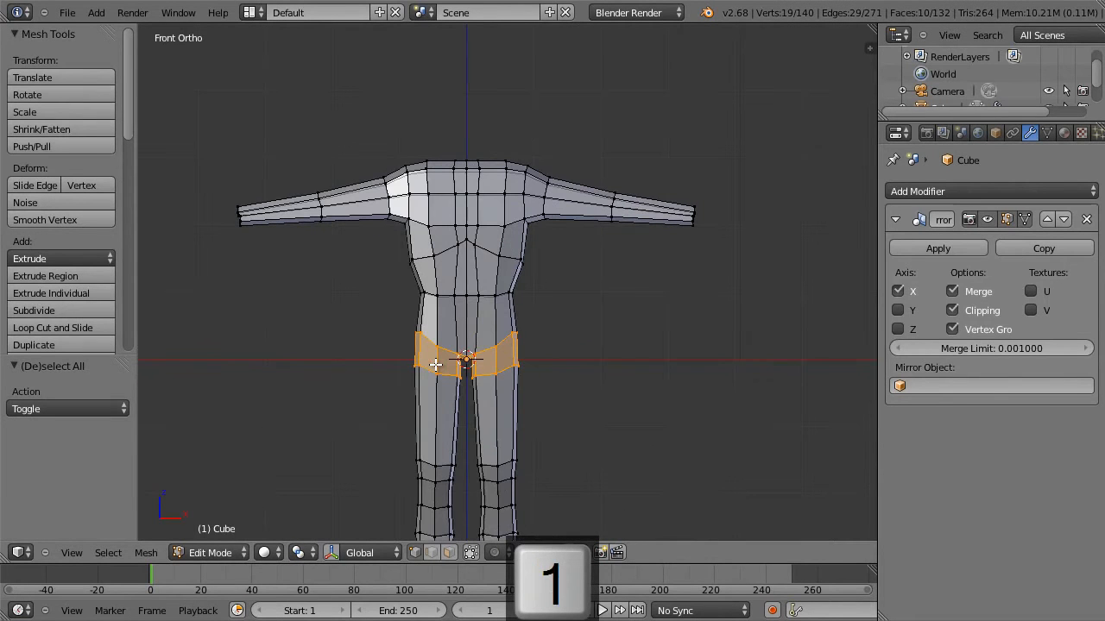
key(g)
key(z)
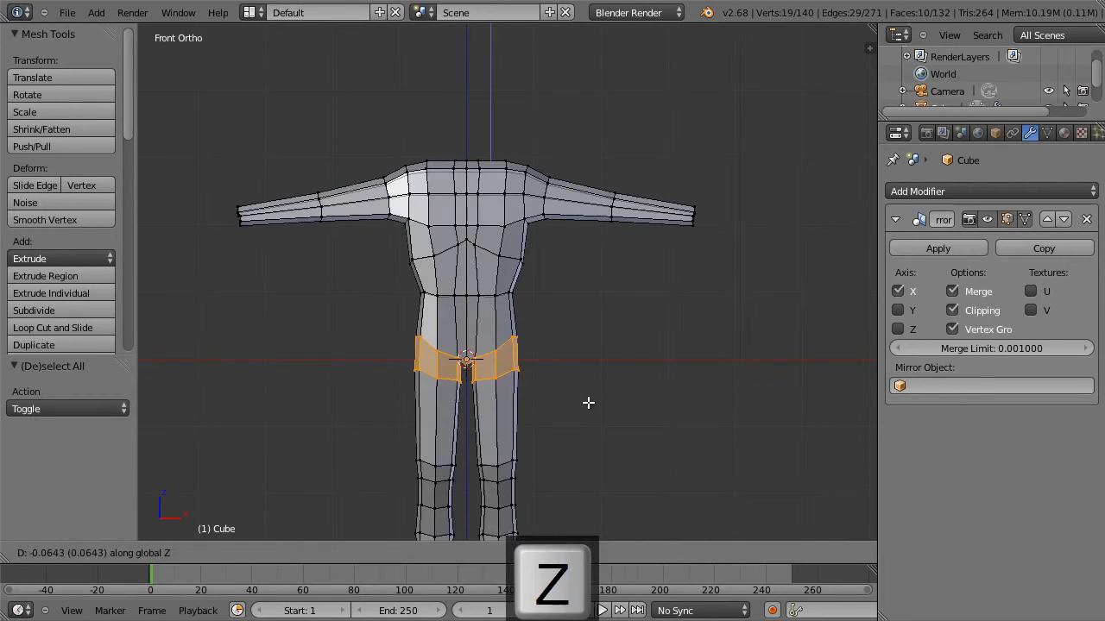
click(588, 403)
Select the front chest vertices at armpit height, move them by -0.090 along Y and -0.026 along Z, and rotate them about 9°.
key(a)
key(b)
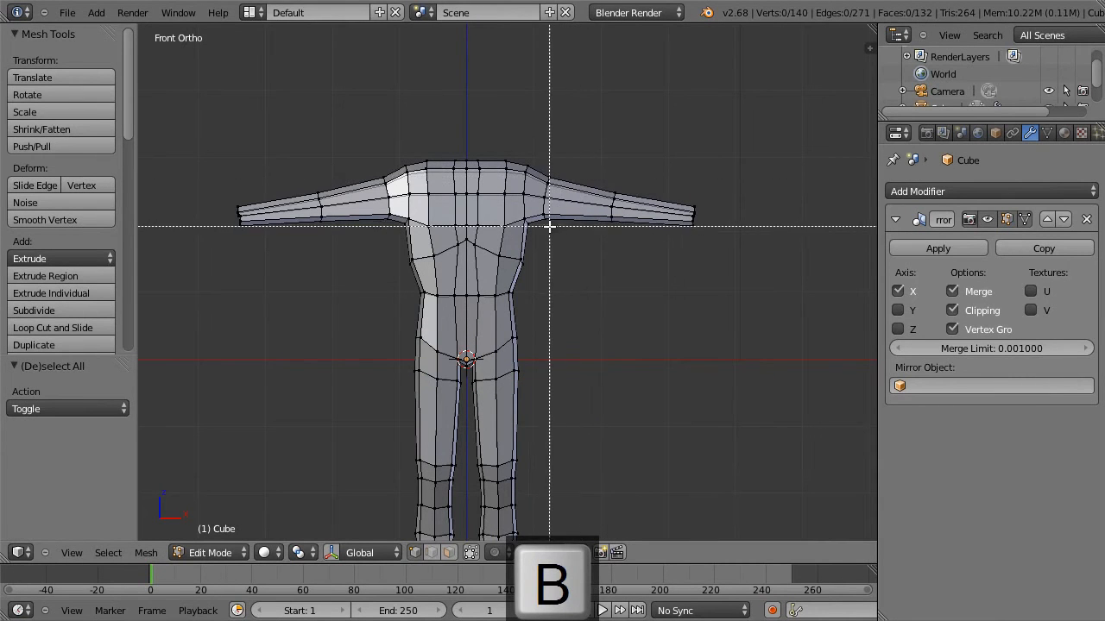
right_click(523, 214)
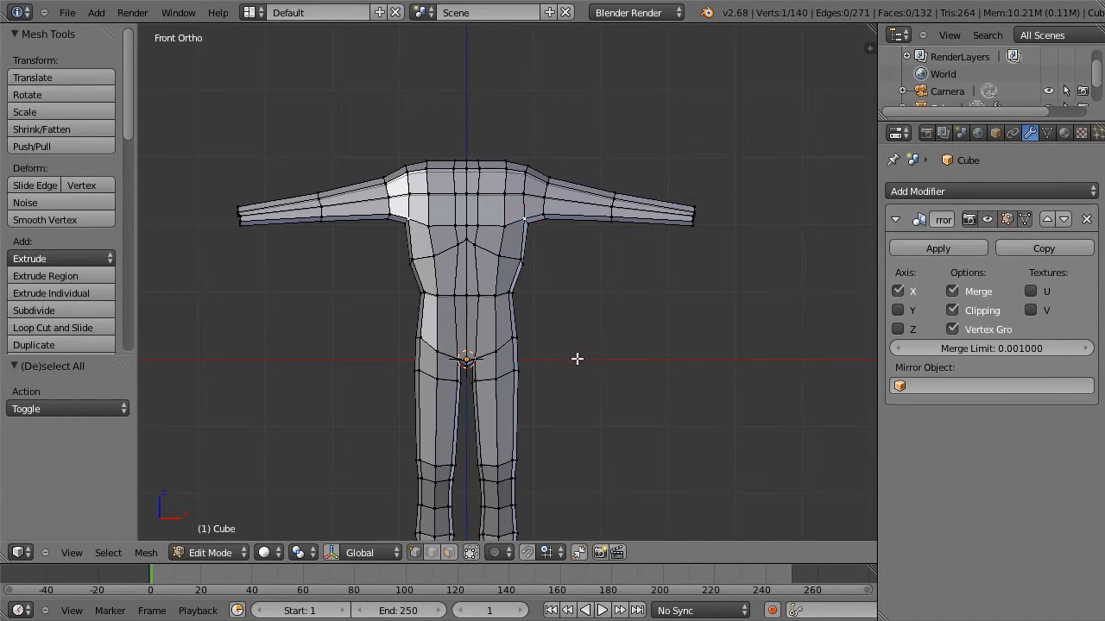
key(KP_3)
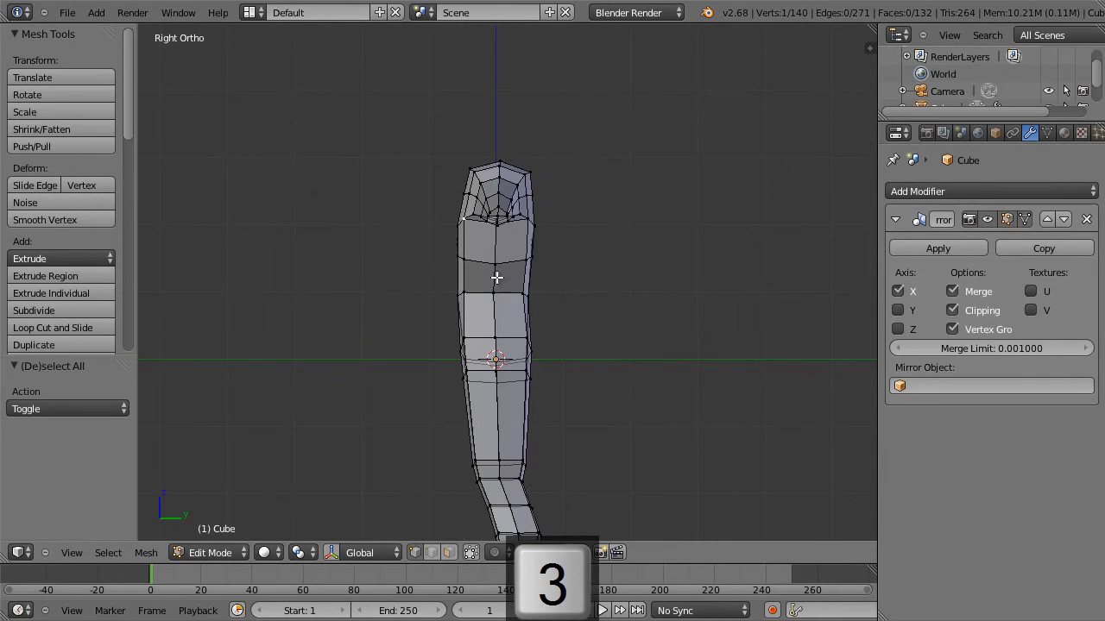
key(b)
drag(443, 218, 469, 234)
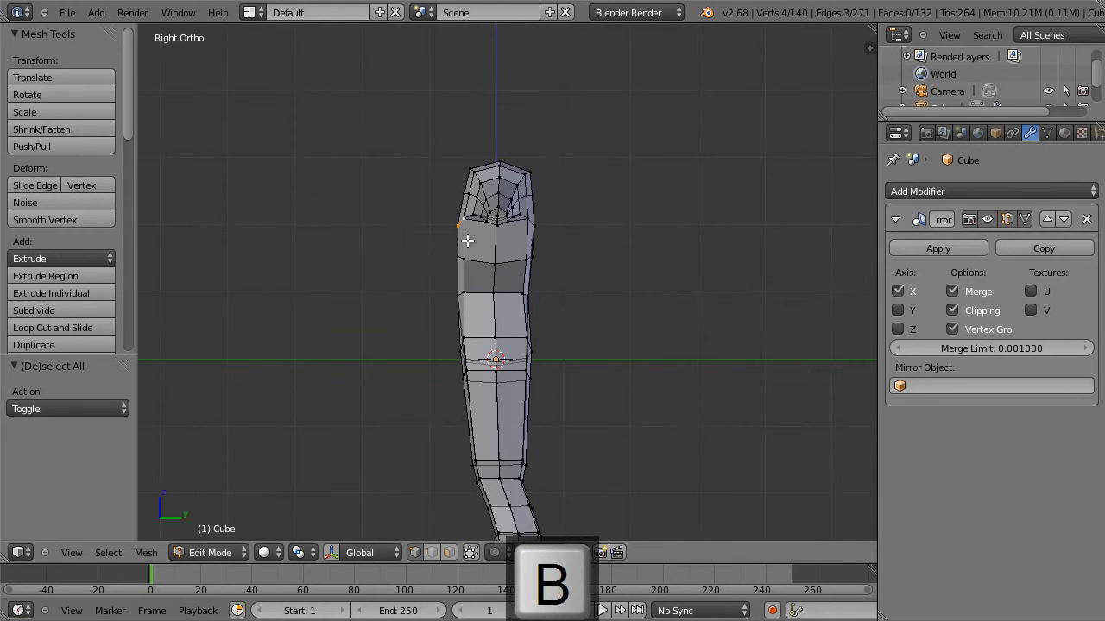
key(g)
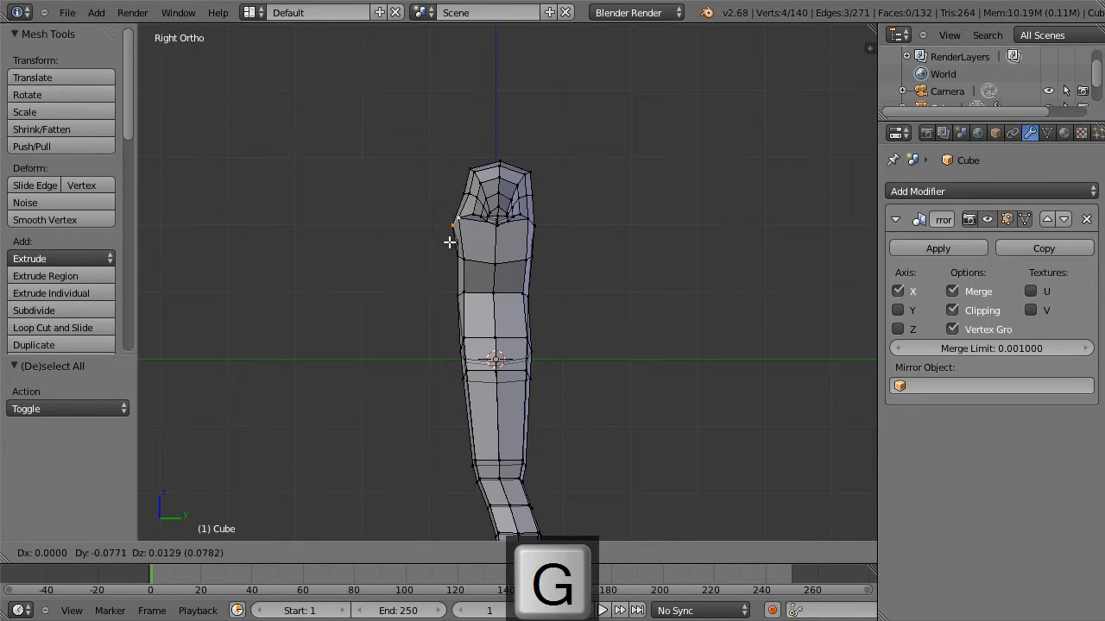
click(448, 244)
key(r)
click(479, 258)
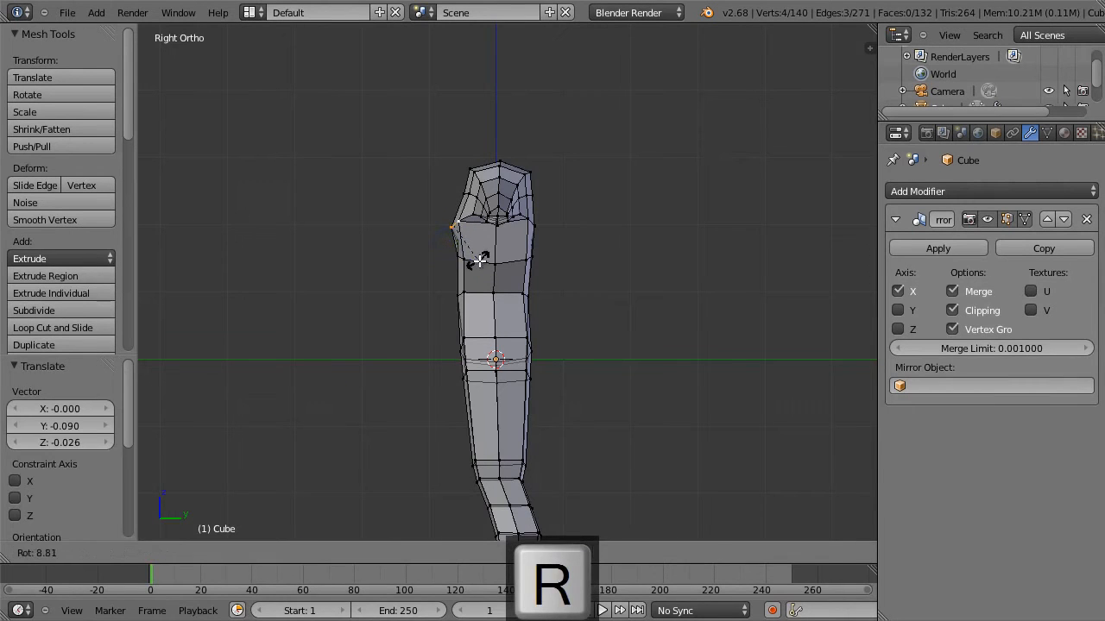
Select the front vertices at lower chest height and move them slightly forward along negative Y.
key(a)
key(b)
drag(442, 243, 478, 276)
key(g)
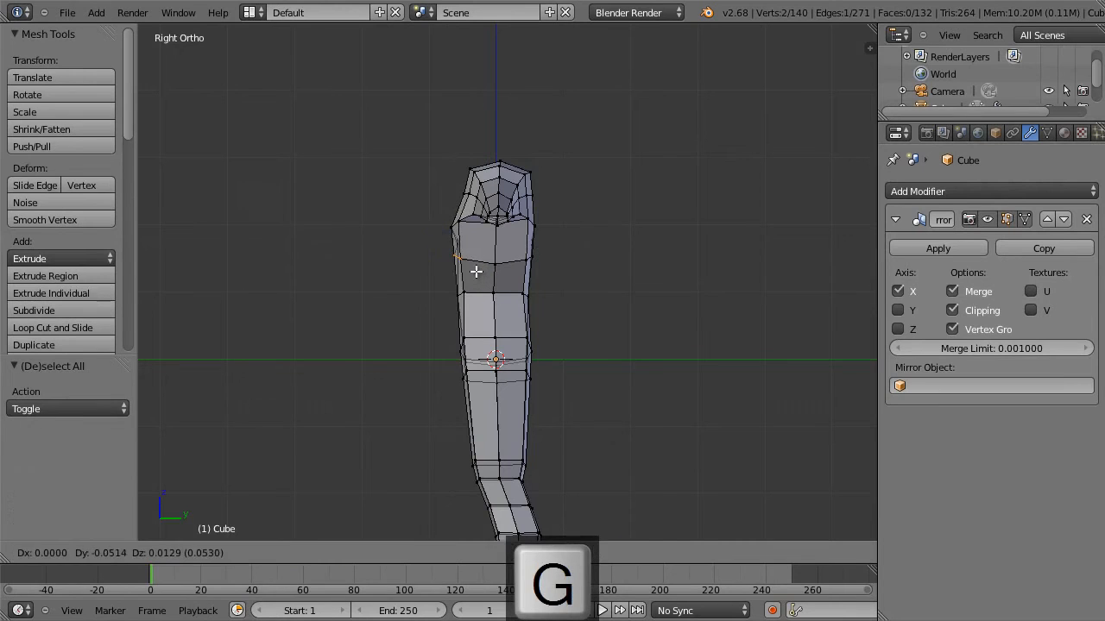
click(473, 270)
Select the front vertices at waist height and nudge them slightly to refine the side profile.
key(a)
key(b)
drag(445, 286, 474, 306)
key(g)
click(476, 305)
key(a)
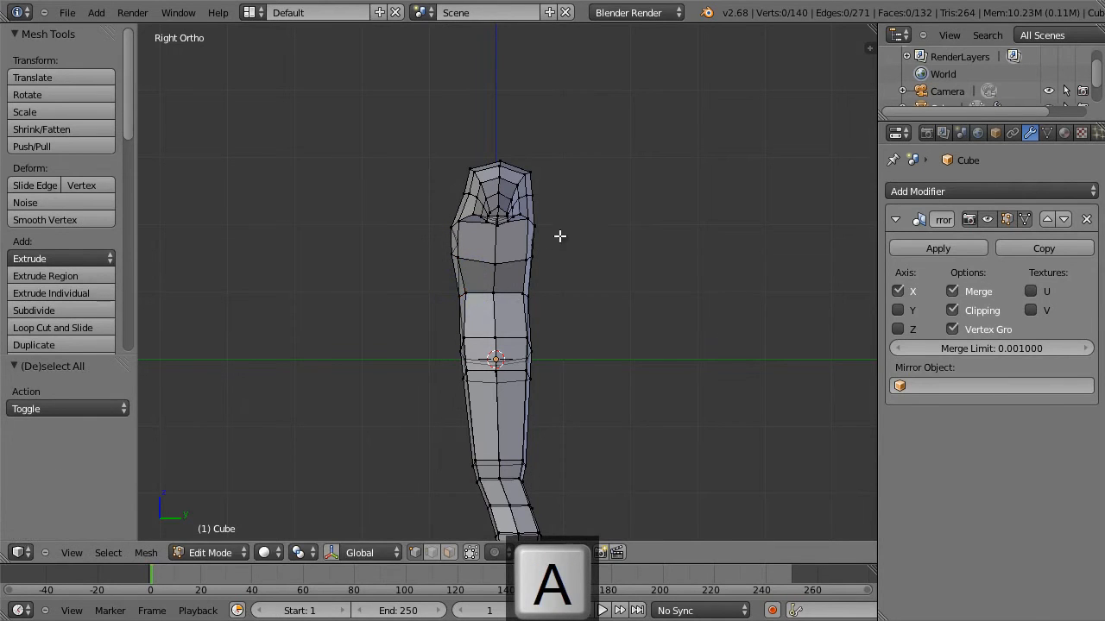
Select the back vertices at chest height and push them slightly outward behind the torso.
key(b)
drag(553, 221, 523, 276)
key(g)
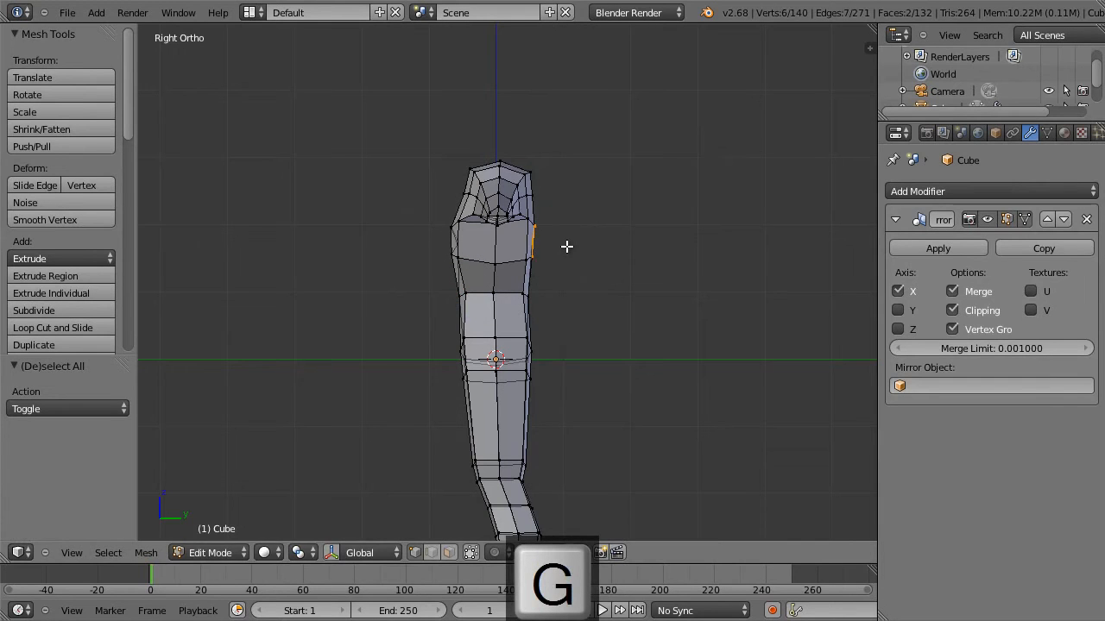
click(567, 247)
key(a)
Select the vertical side edge loop nearest the back and edge-slide it by about 0.16 toward the body's side centre.
key(b)
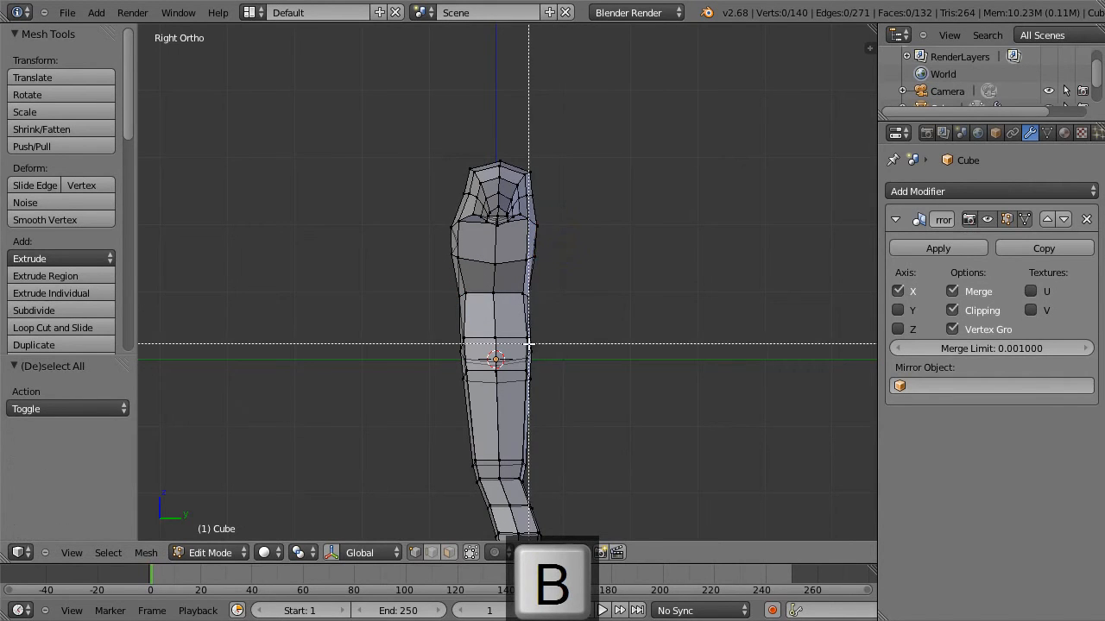
drag(526, 338, 593, 345)
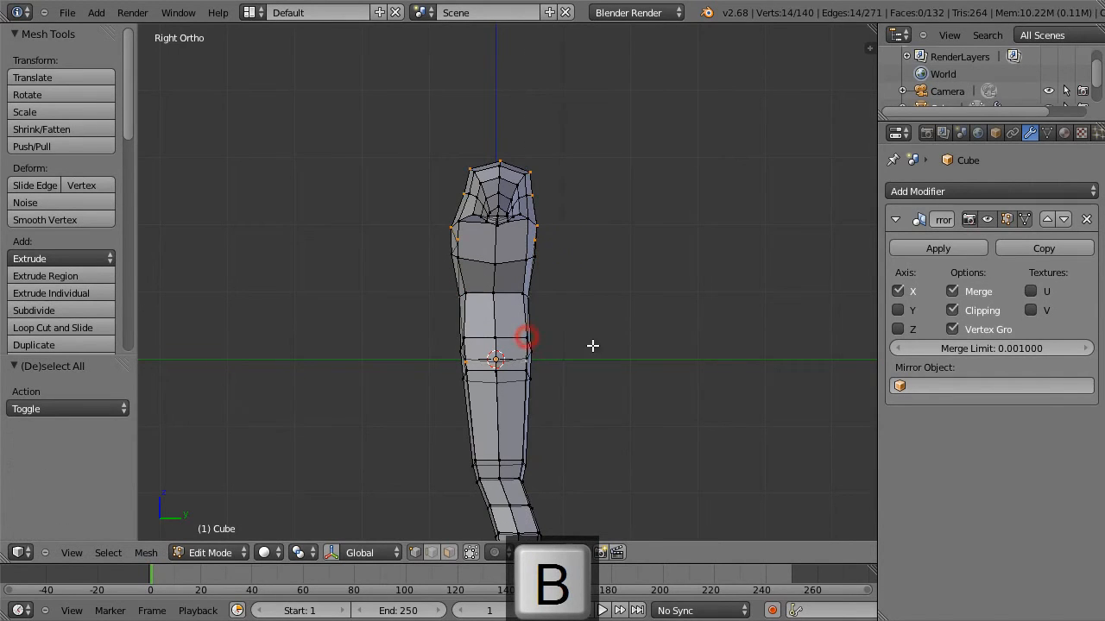
alt+right_click(523, 338)
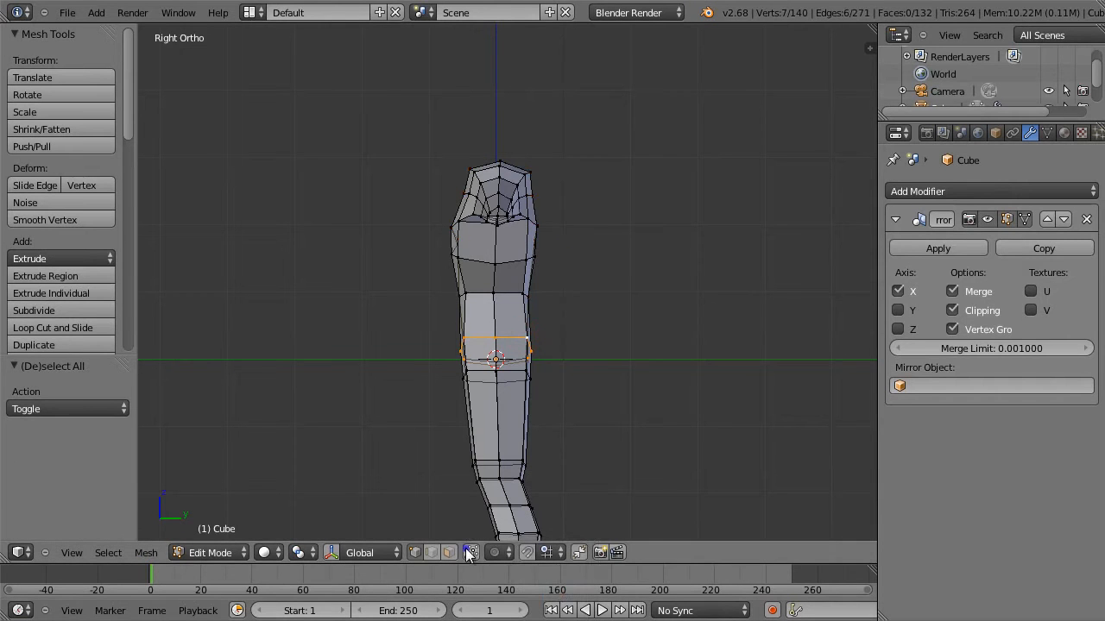
alt+right_click(522, 321)
key(g)
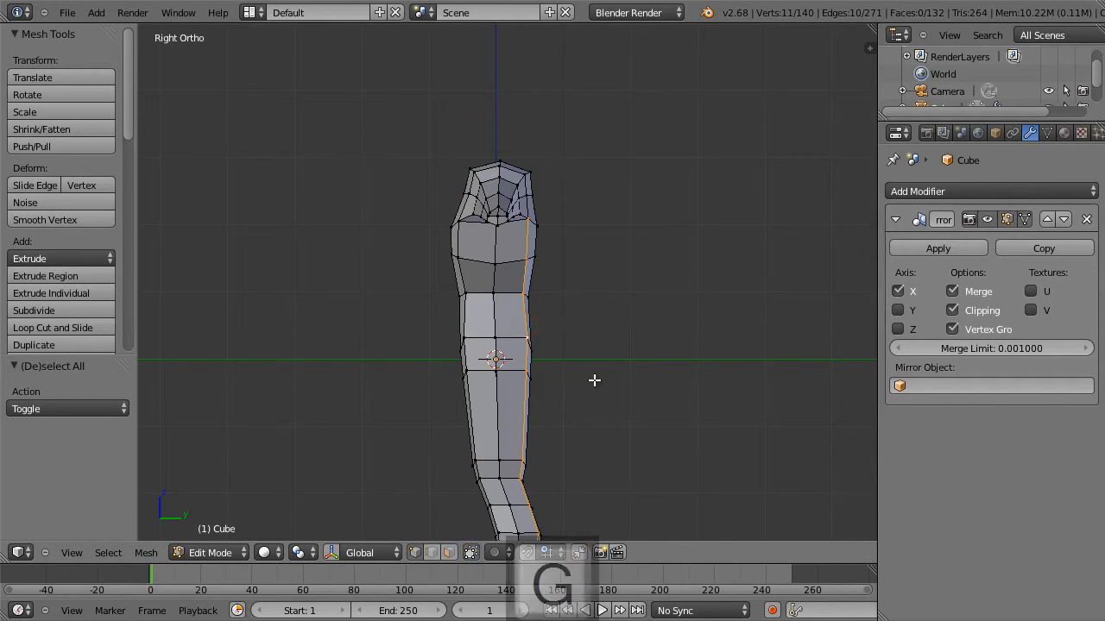
key(g)
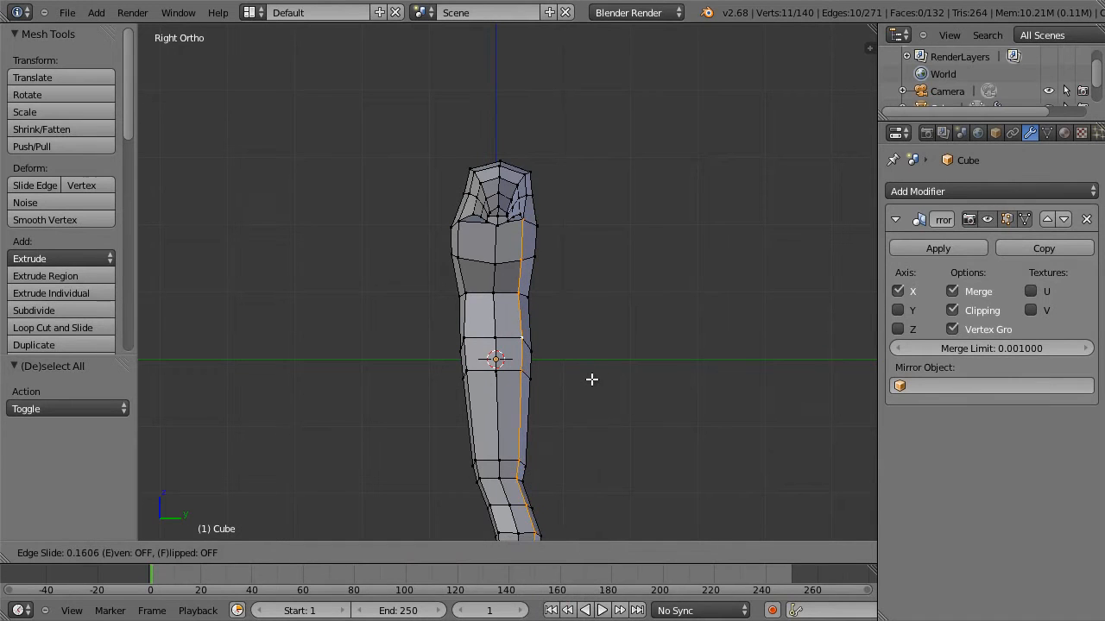
click(591, 379)
Select the vertical side edge loop nearest the front and edge-slide it by a factor of 0.083.
alt+right_click(466, 349)
key(g)
Reposition the front armpit vertex and move the rear armpit vertex -0.039 along Y.
key(g)
click(587, 342)
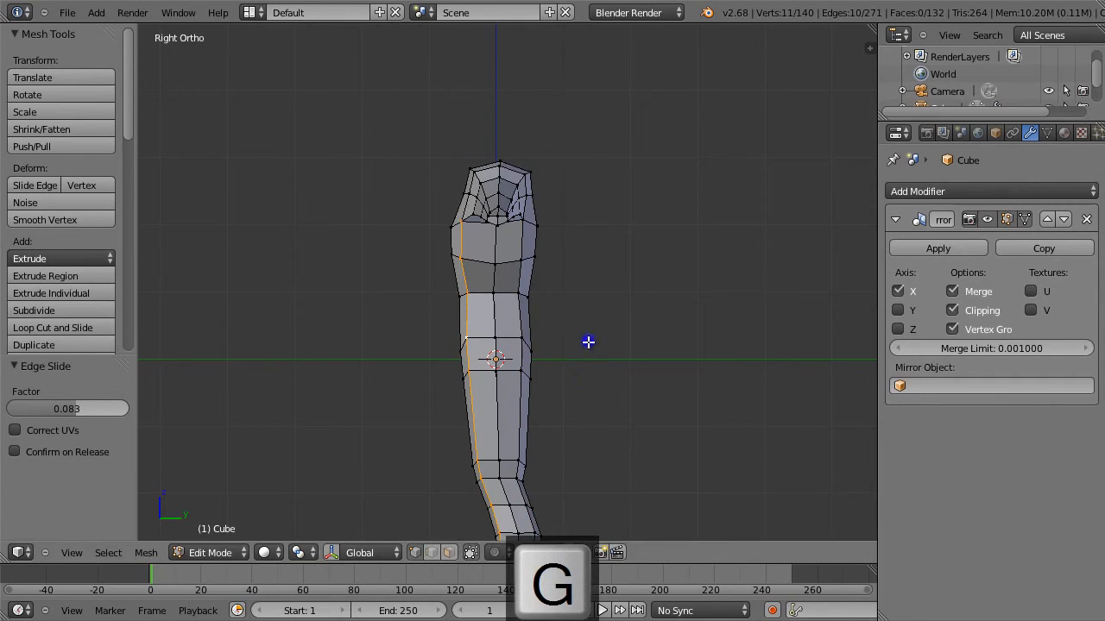
right_click(458, 218)
key(g)
click(519, 221)
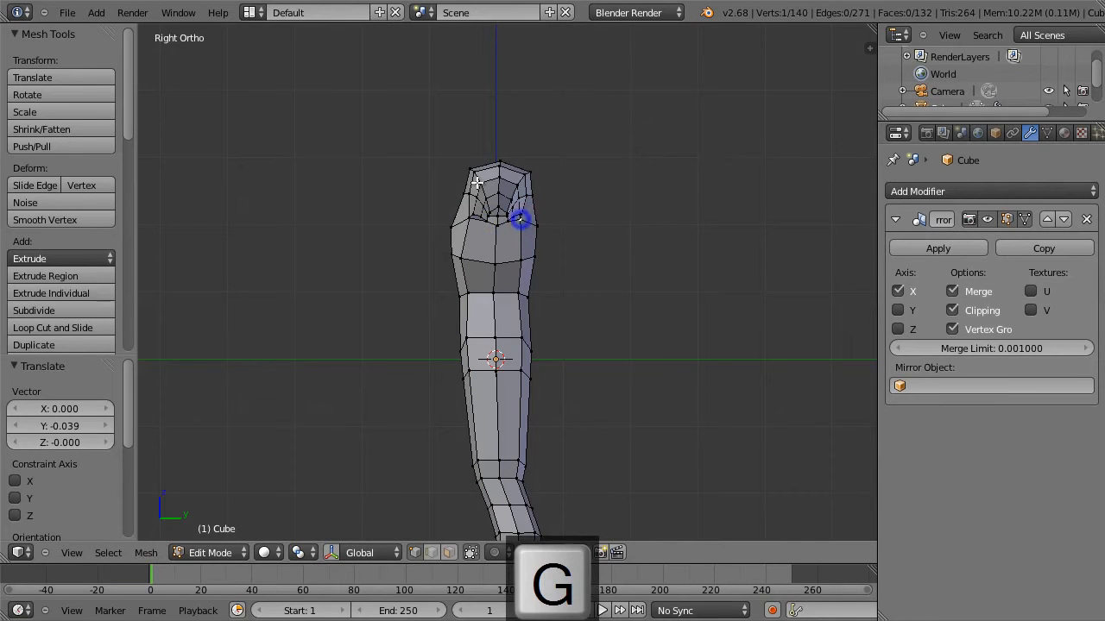
Deselect everything and clip the view to a region covering only the upper torso and shoulders.
middle_drag(545, 204, 627, 249)
alt+right_click(508, 212)
right_click(512, 207)
key(a)
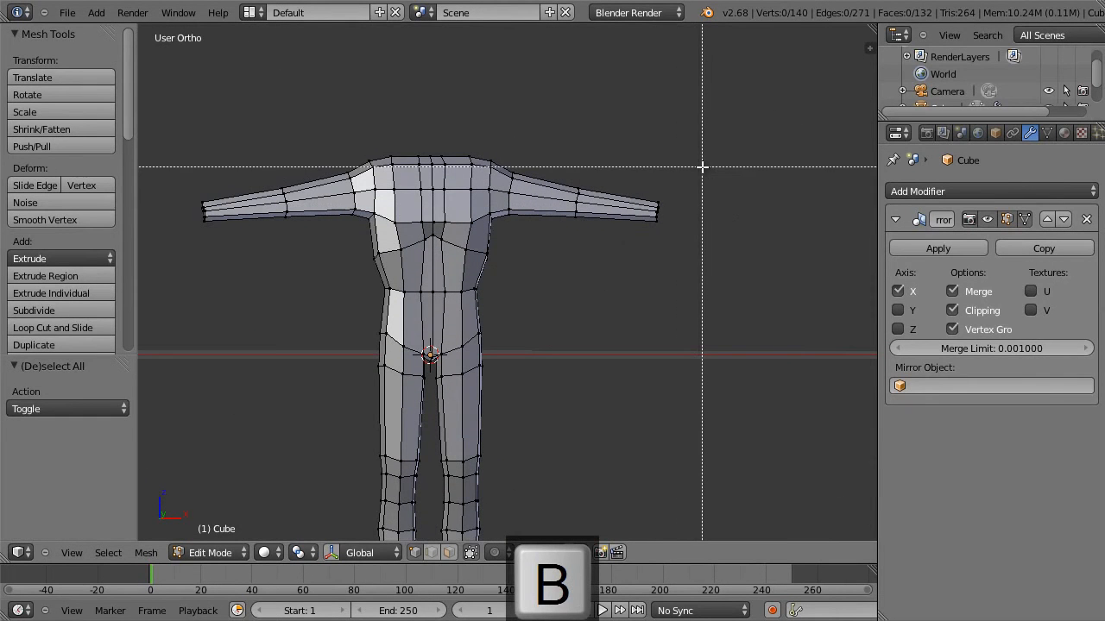
key(Escape)
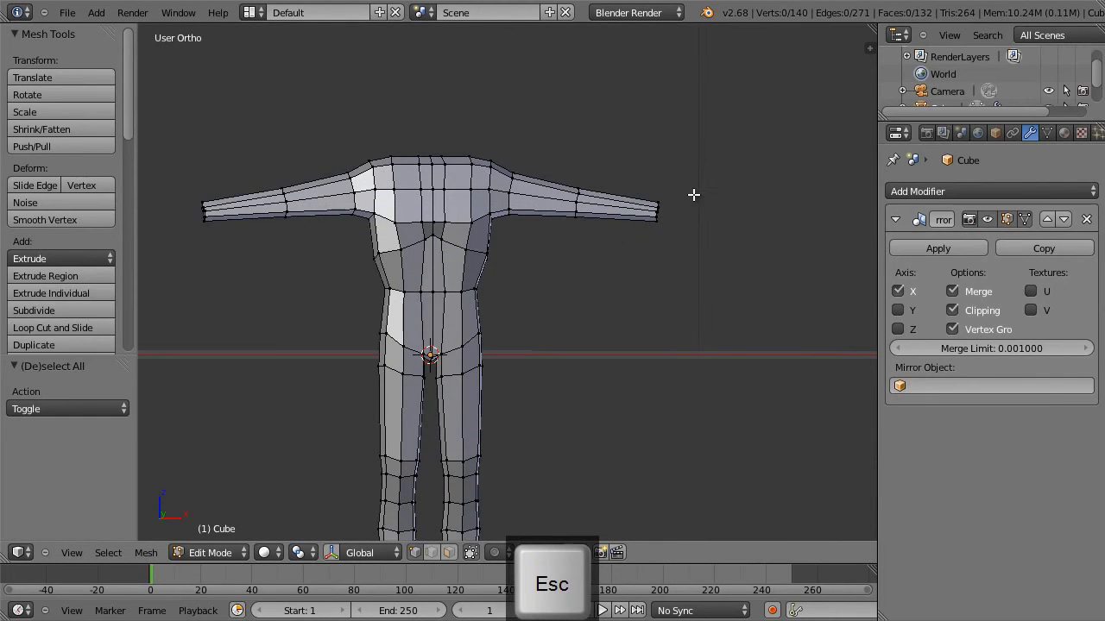
key(alt+b)
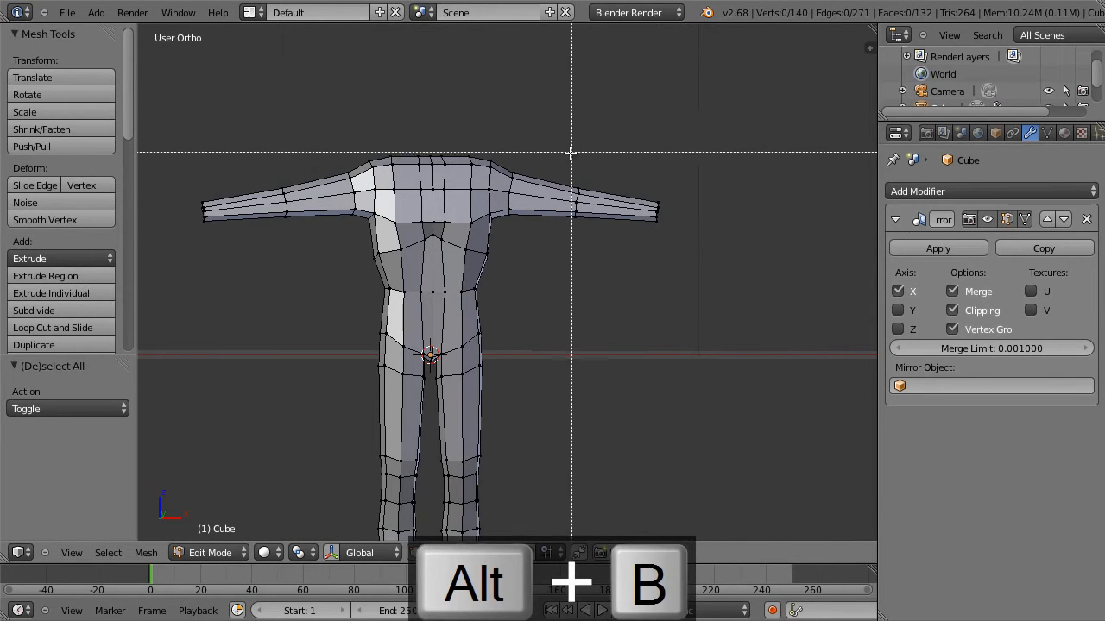
drag(541, 148, 357, 324)
In side view, move the three front upper shoulder vertices 0.045 along Y and -0.022 along Z, and pull the outer corner vertex inward.
key(KP_3)
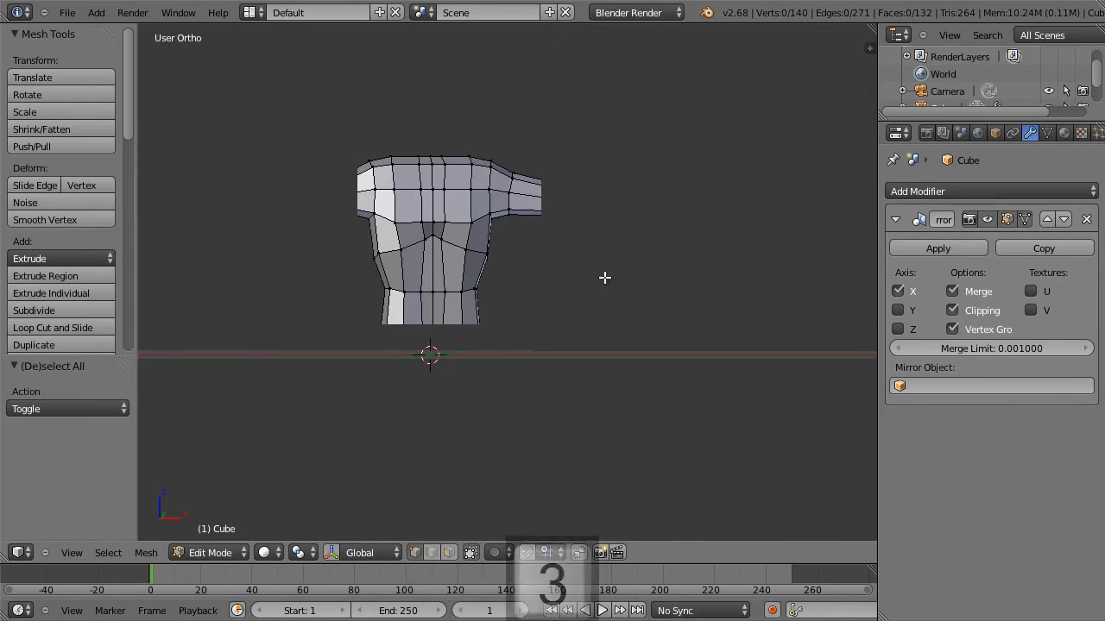
scroll(588, 206, up, 2)
shift+middle_drag(535, 173, 538, 285)
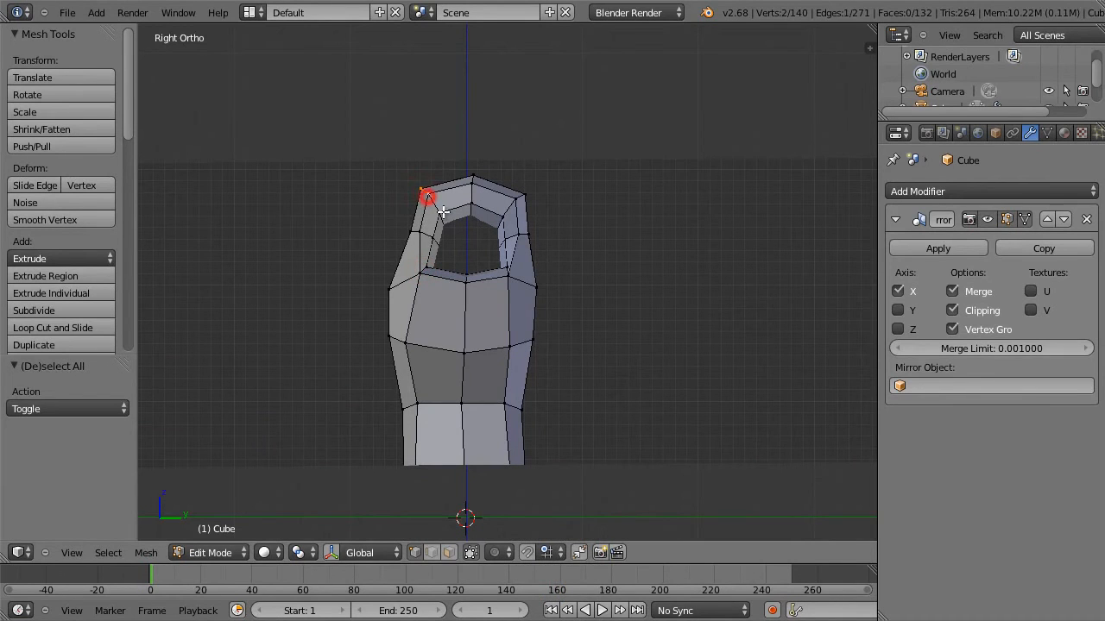
key(g)
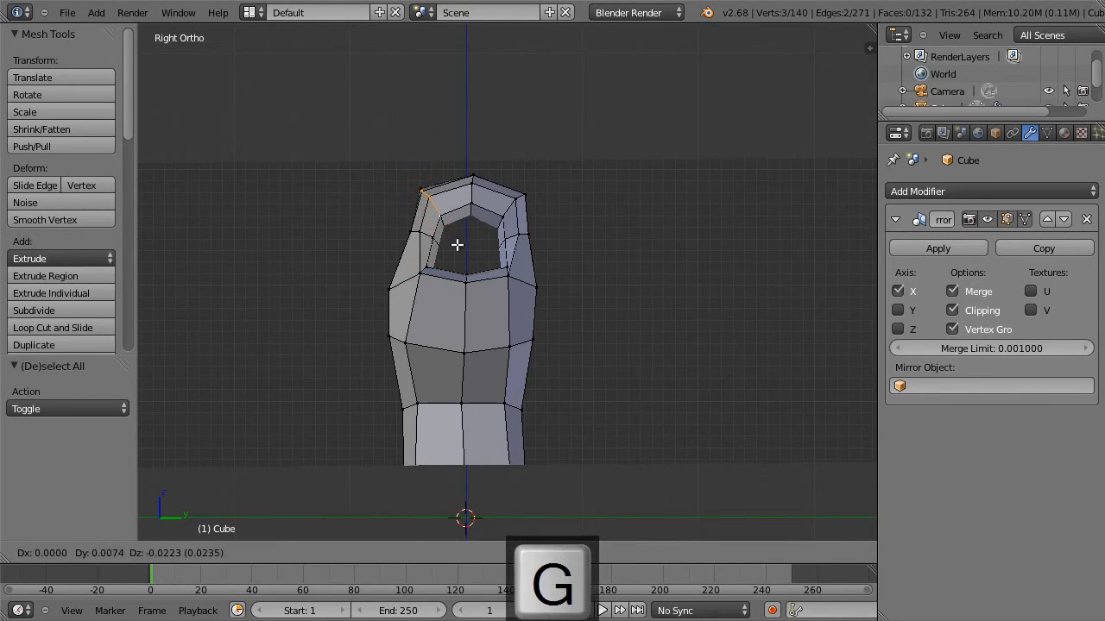
click(458, 243)
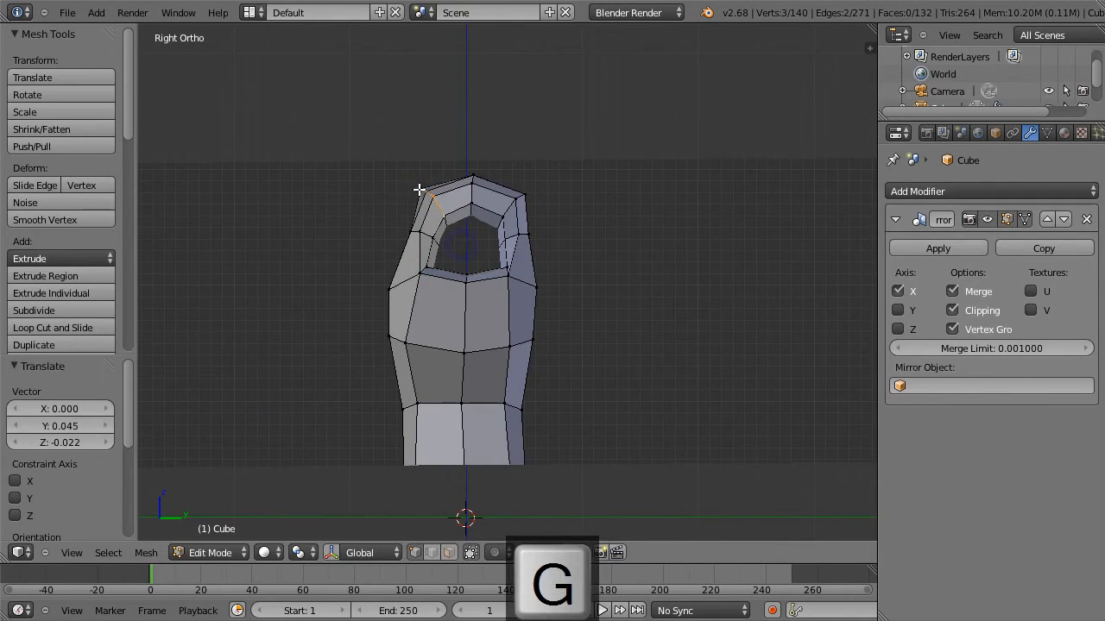
key(g)
click(428, 194)
key(g)
right_click(429, 195)
key(a)
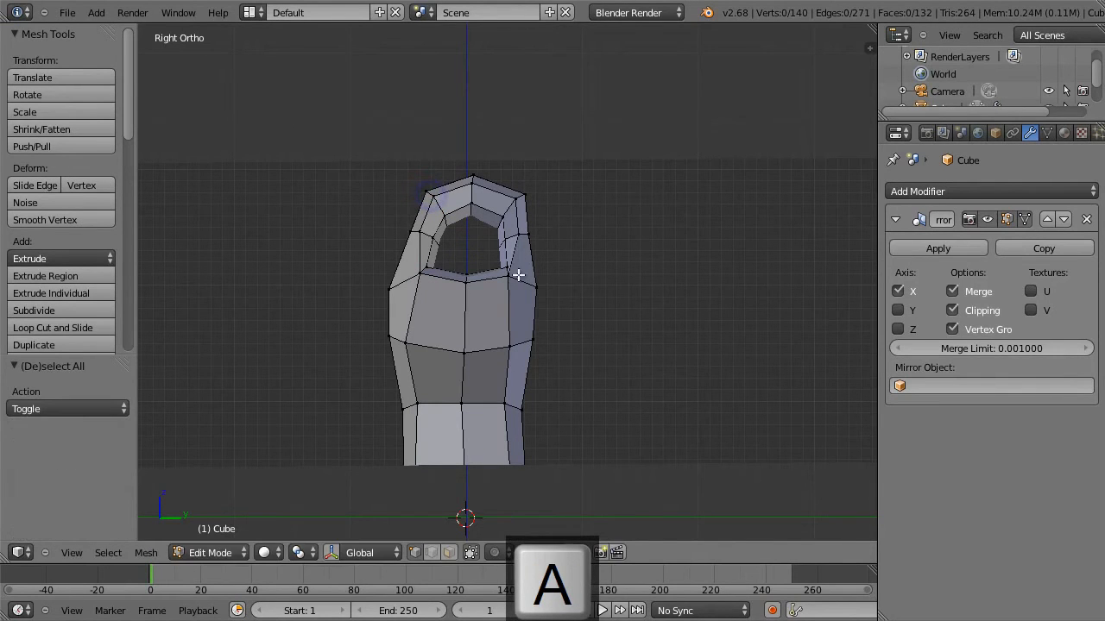
Move the rear armpit vertex about -0.022 along Y and 0.015 along Z, and the armhole vertex above it 0.030 along Y.
key(g)
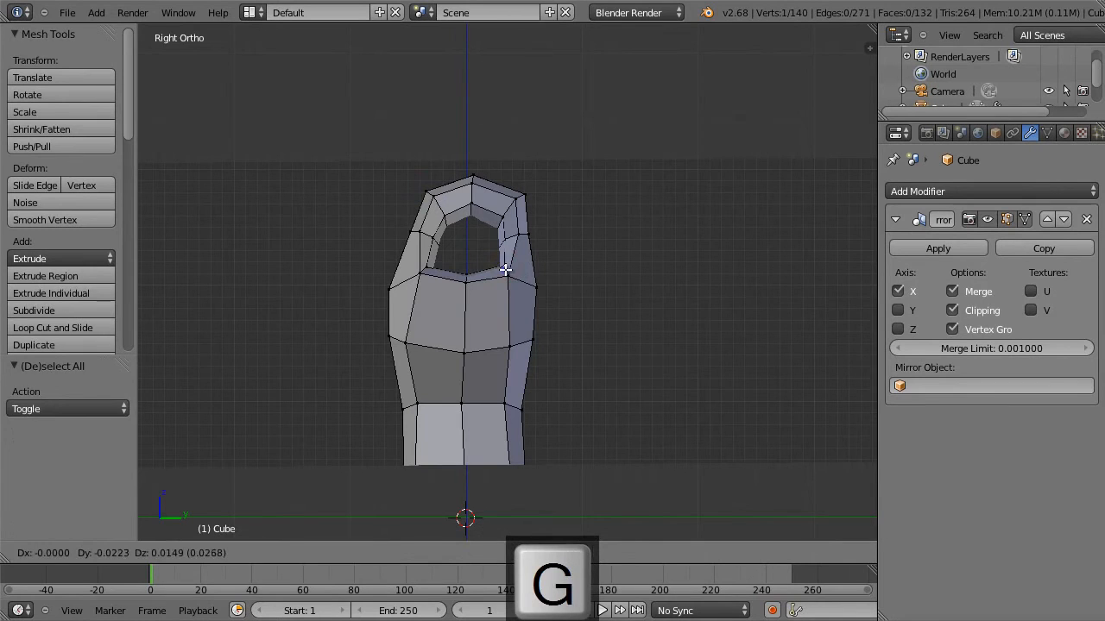
click(505, 269)
right_click(506, 239)
key(g)
click(511, 239)
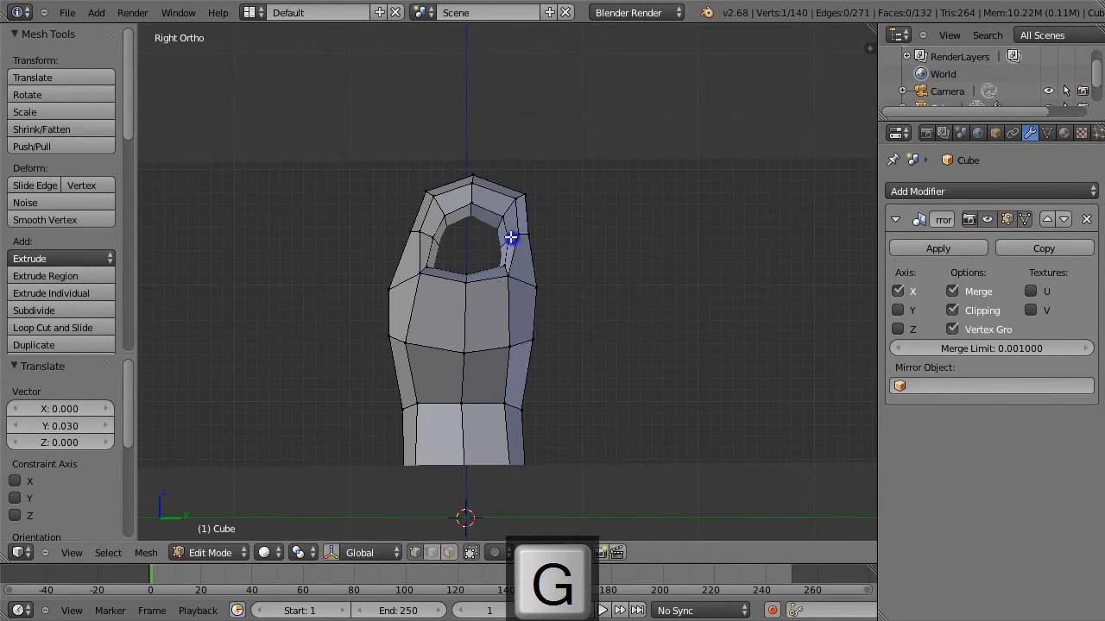
Move the front armpit vertex 0.022 along Y and 0.022 along Z, and remove the view clipping.
right_click(429, 268)
key(g)
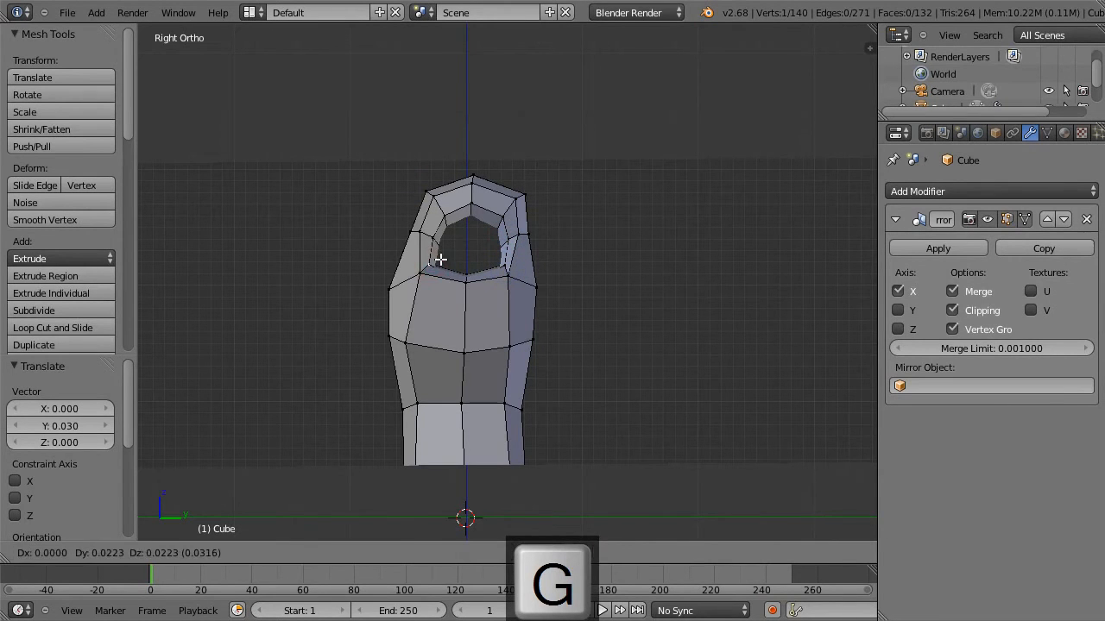
click(438, 263)
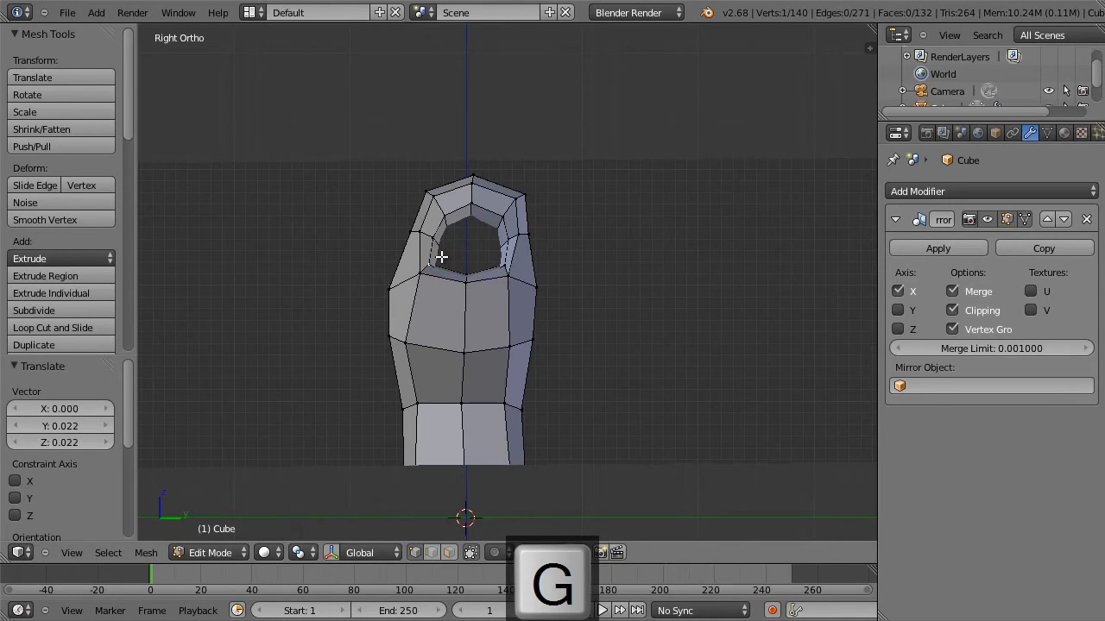
key(alt+b)
Select the front and rear lengthwise edge loops along the underside of the arm.
right_click(429, 263)
middle_drag(440, 270, 522, 265)
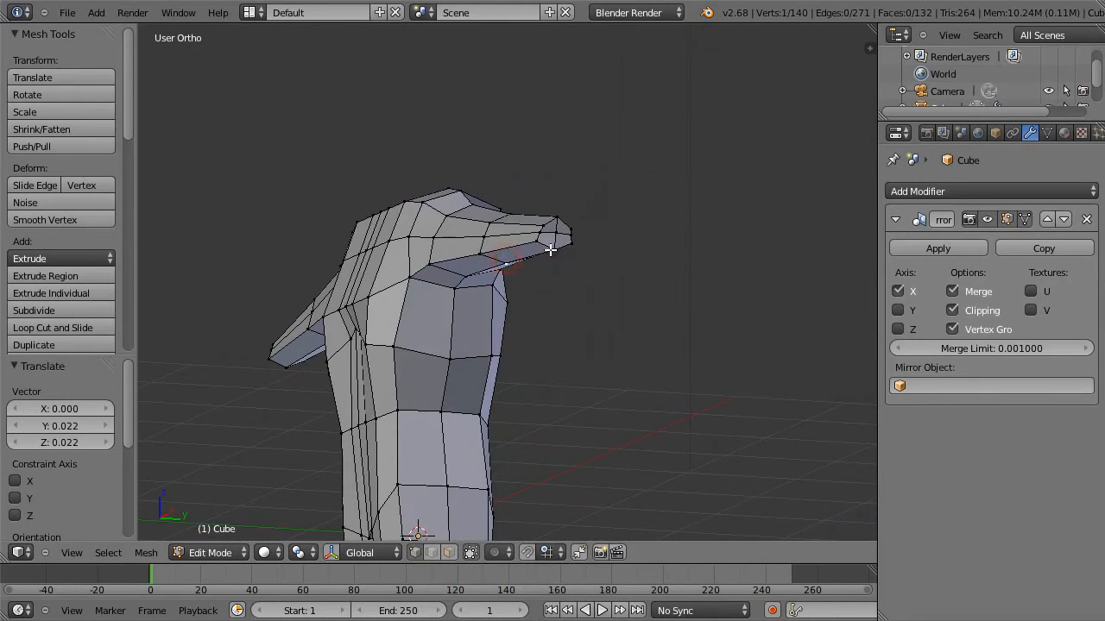
alt+right_click(515, 244)
middle_drag(571, 261, 526, 264)
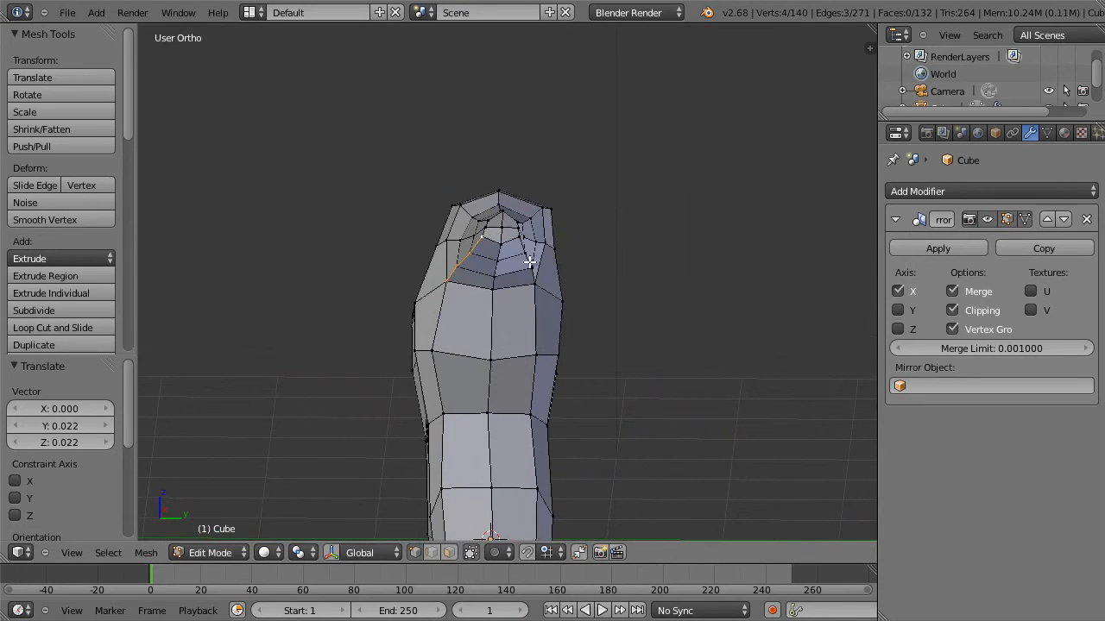
key(s)
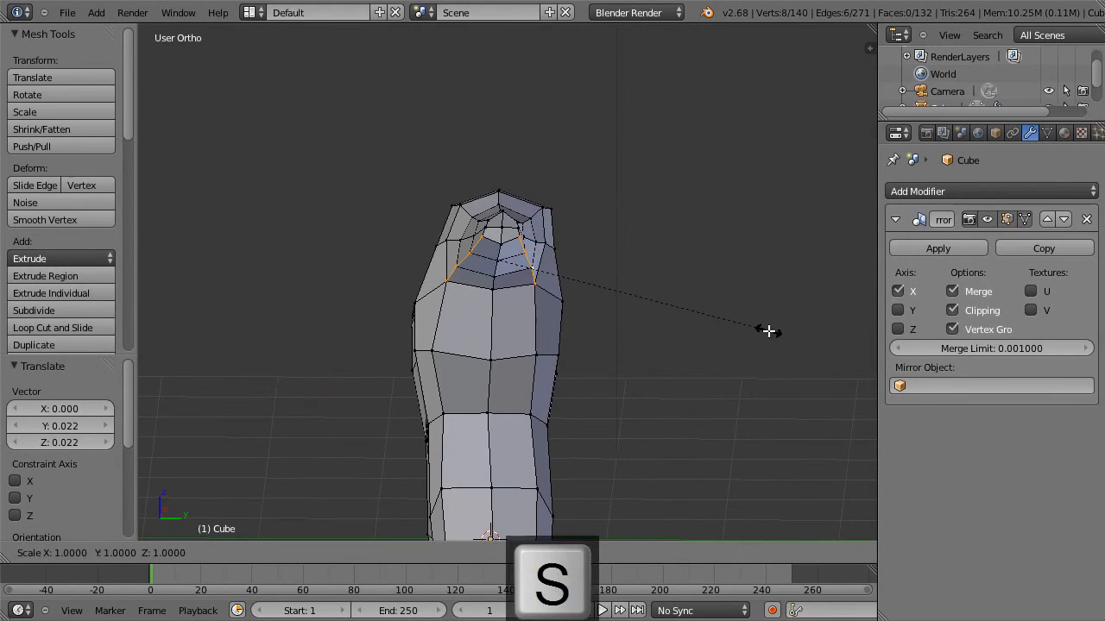
key(x)
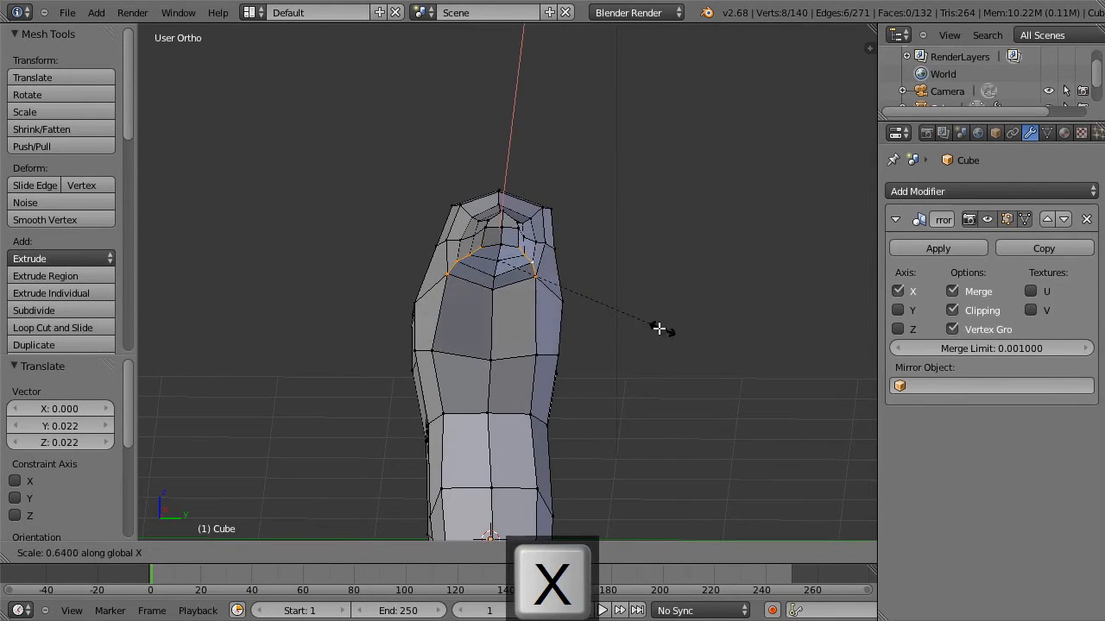
key(Escape)
Scale the selected arm underside loops to 0.731 along Y.
middle_drag(613, 323, 621, 228)
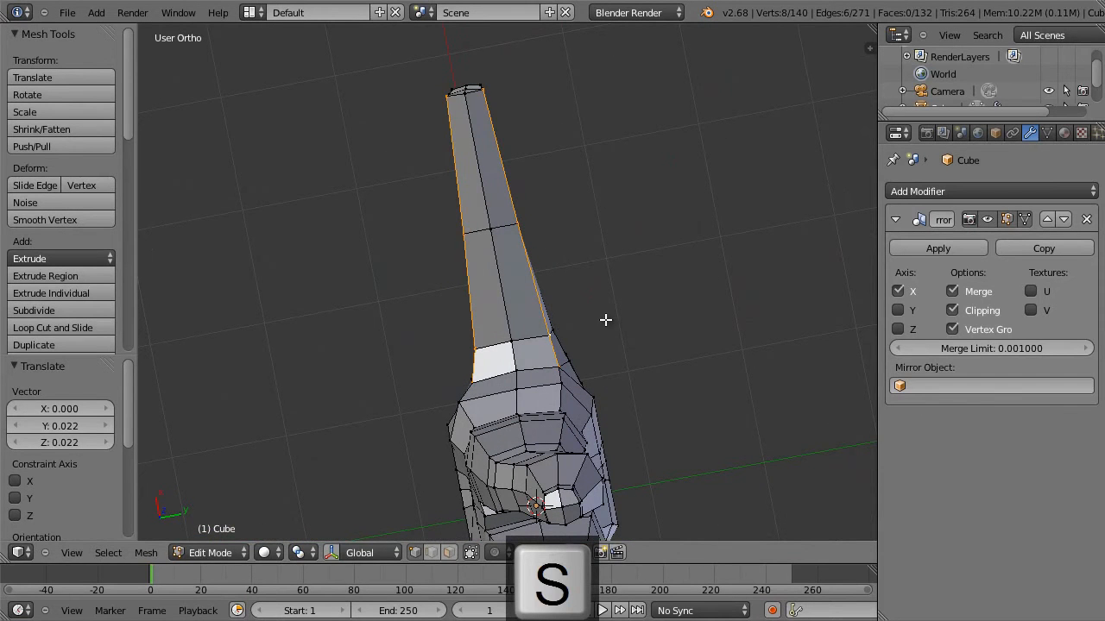
key(s)
key(y)
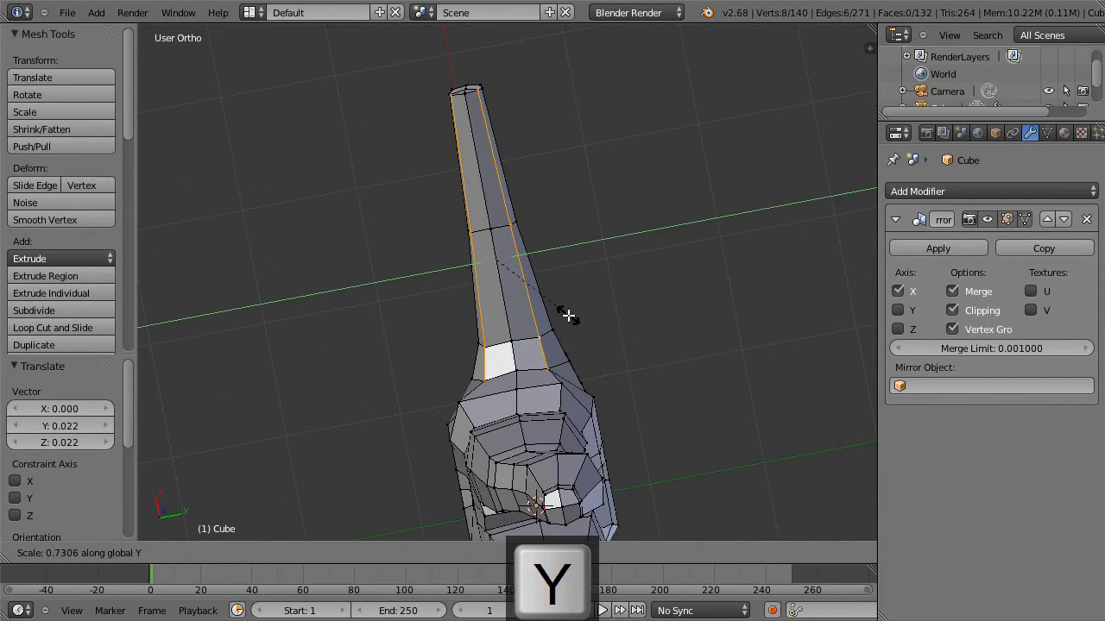
click(568, 316)
In front view, select the four vertices at the centre of the lower chest and smooth them once.
middle_drag(584, 236, 727, 409)
key(1)
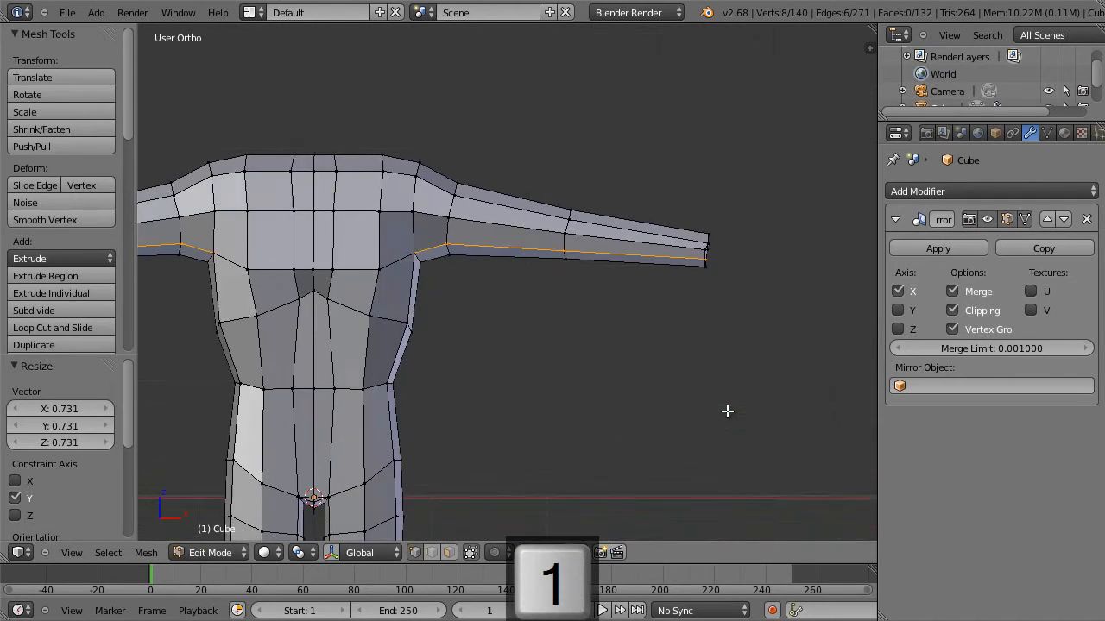
scroll(725, 412, down, 4)
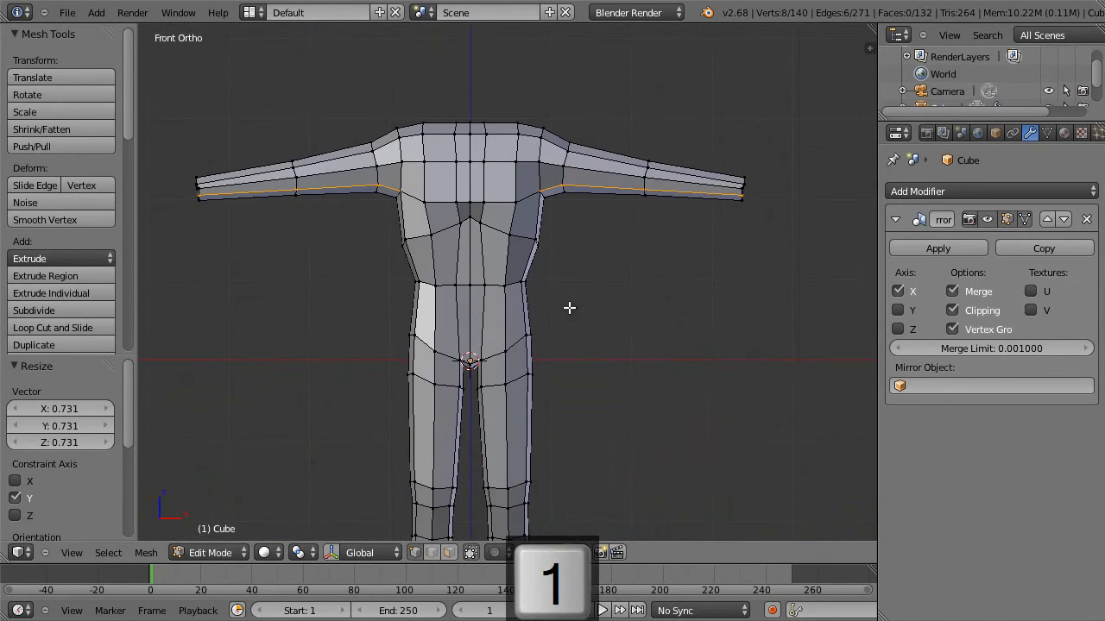
scroll(569, 307, up, 3)
key(a)
key(b)
drag(397, 133, 493, 197)
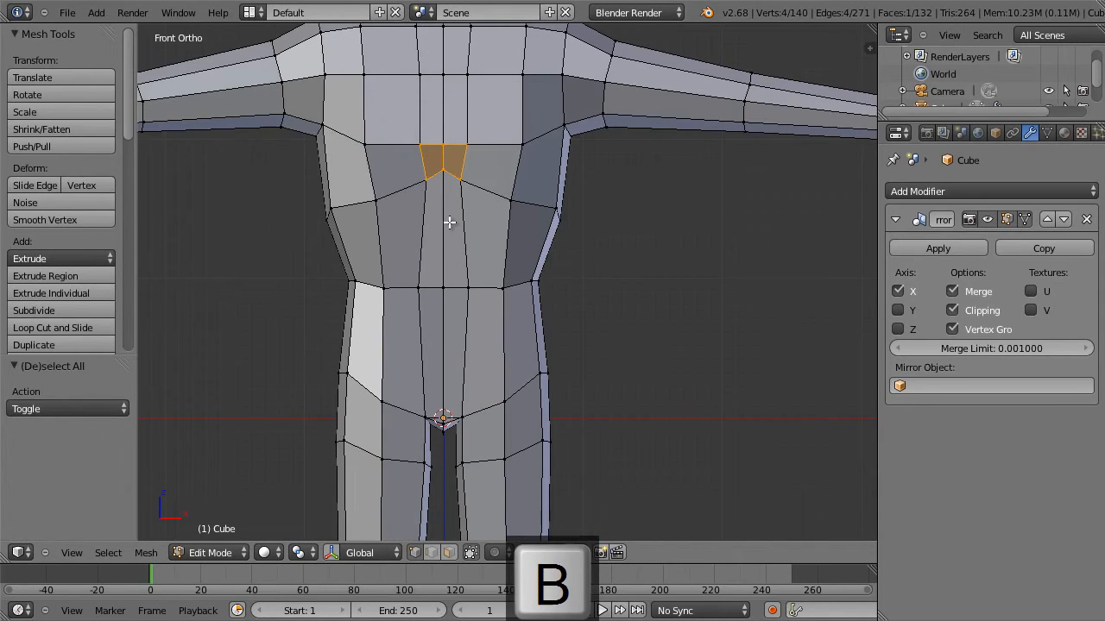
key(w)
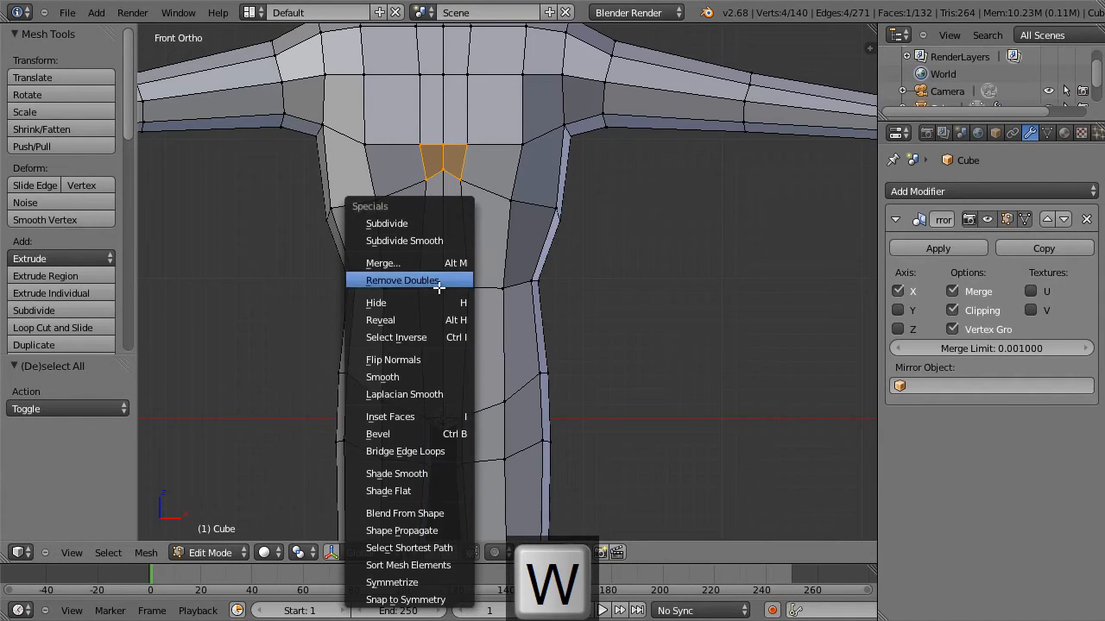
click(440, 378)
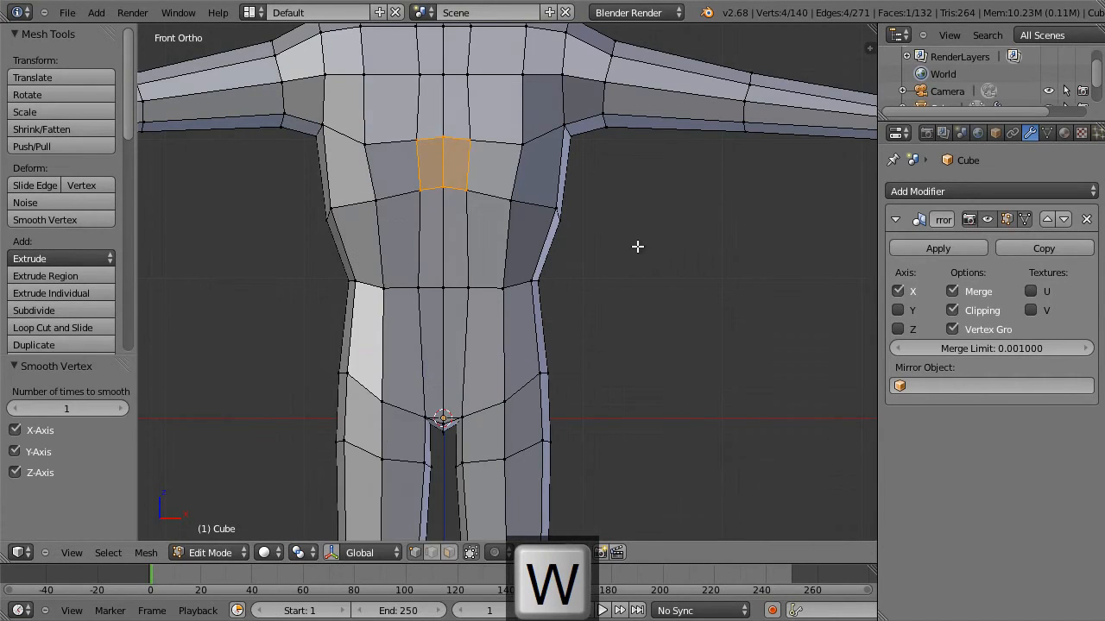
key(a)
Examine the whole body's profile in side view, from the shoulders down to the end of the legs.
scroll(646, 259, down, 3)
middle_drag(641, 274, 424, 279)
key(3)
shift+middle_drag(495, 291, 308, 201)
scroll(393, 269, down, 2)
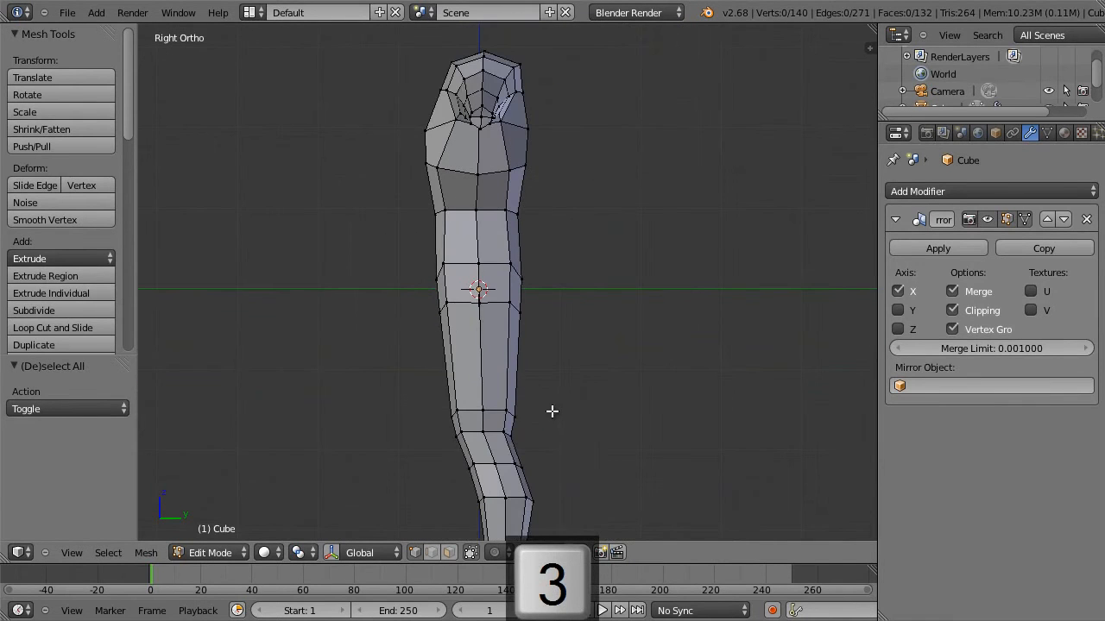
scroll(552, 411, down, 1)
shift+middle_drag(550, 435, 547, 401)
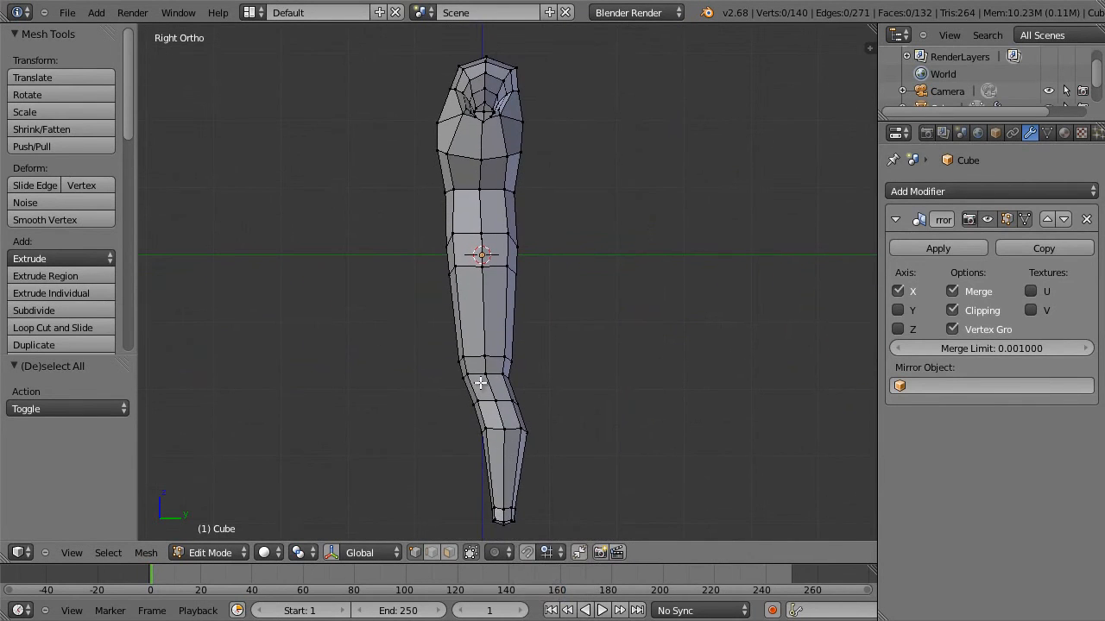
Scale the loop at the top of the knee bend to about 0.85 along Y and shift it 0.026 along Y and 0.013 along Z.
key(s)
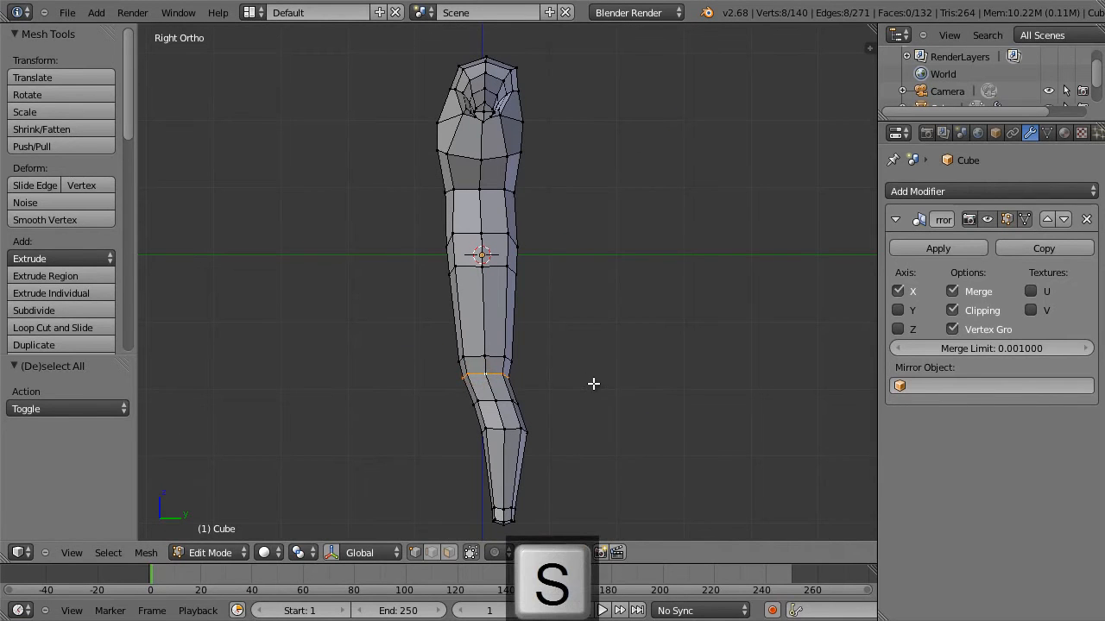
key(y)
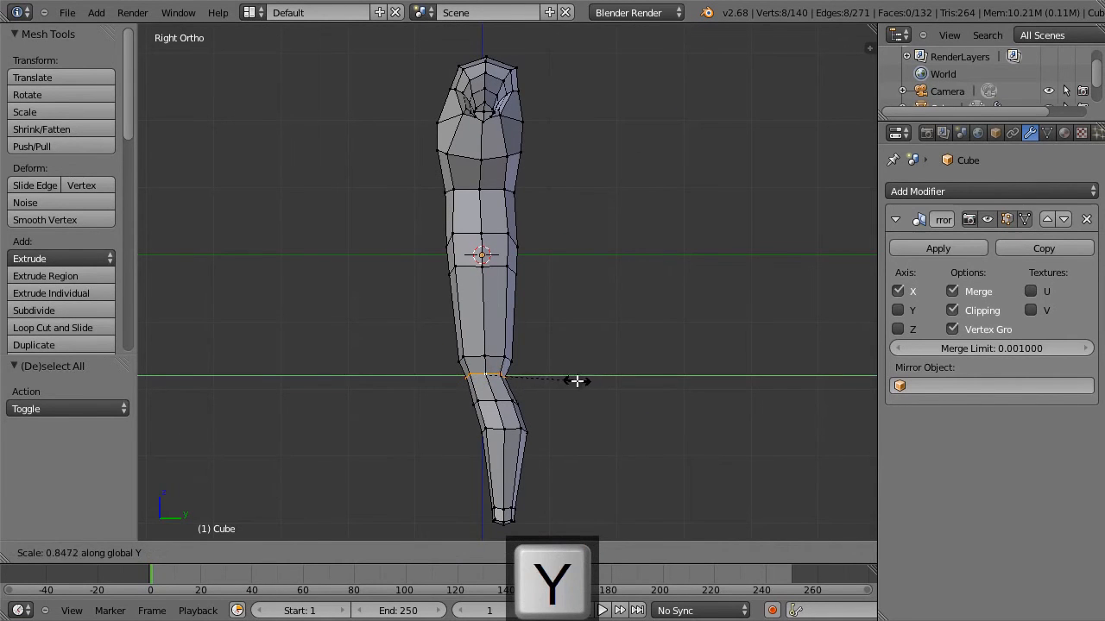
click(578, 379)
key(g)
click(578, 380)
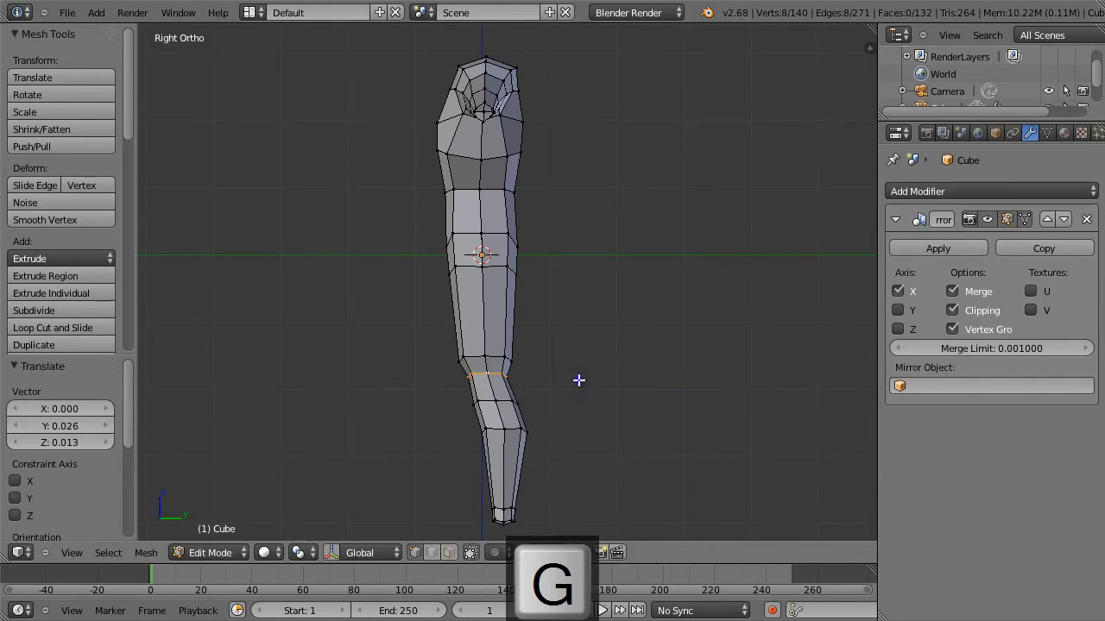
Add one edge loop in the knee section and scale the loop just below it to about 0.86 along Y.
key(ctrl+r)
click(494, 391)
click(493, 391)
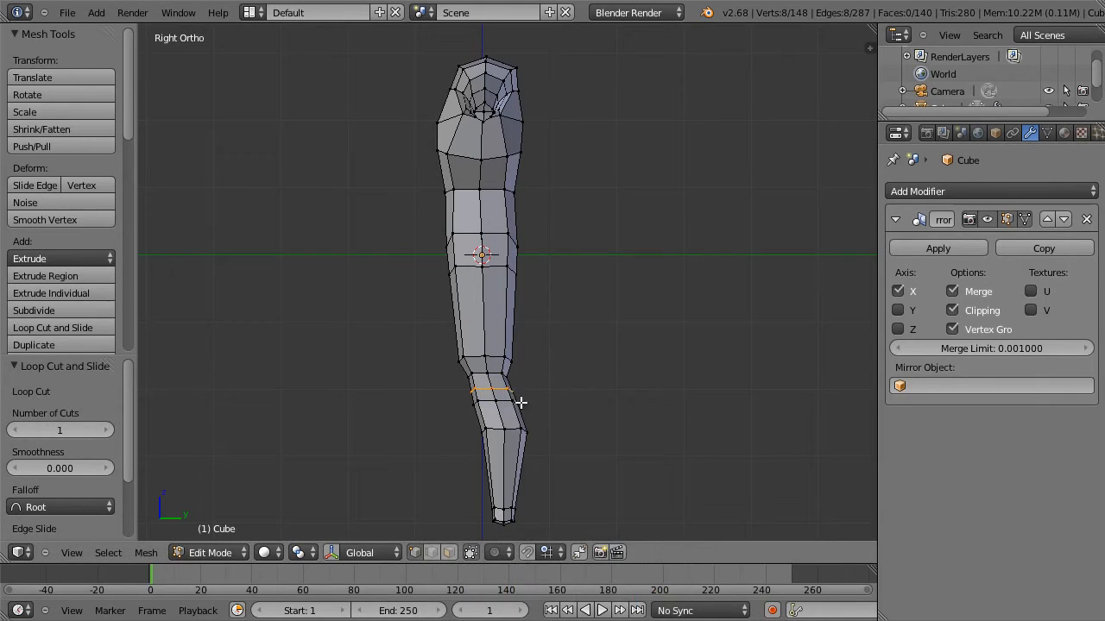
alt+right_click(505, 401)
key(s)
key(y)
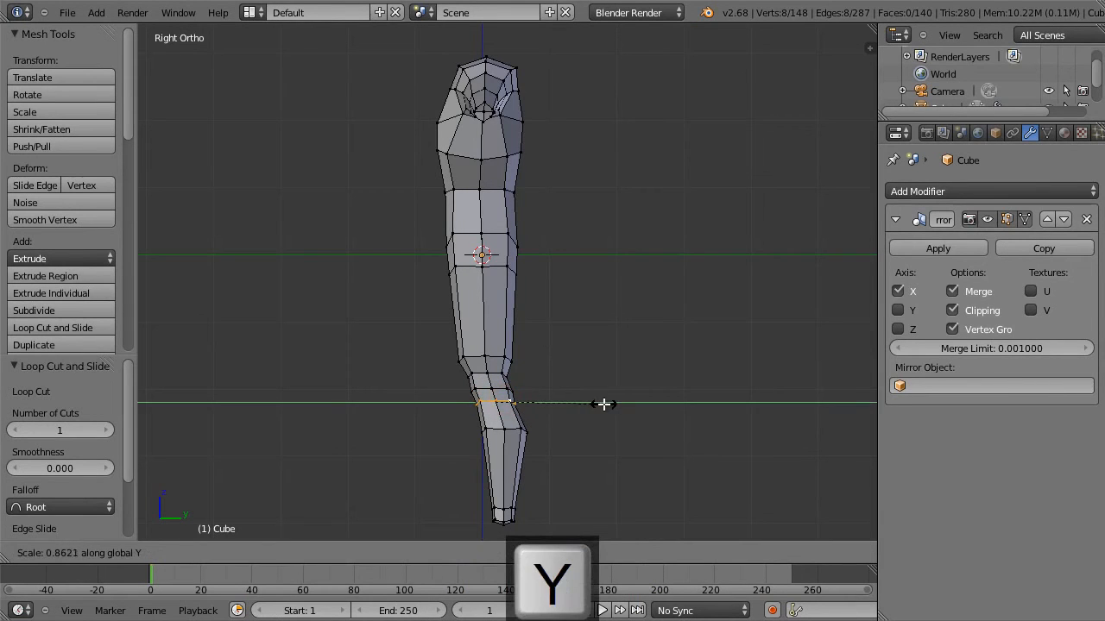
click(604, 404)
Move the single vertex at the back of the knee by -0.026 along Y.
key(a)
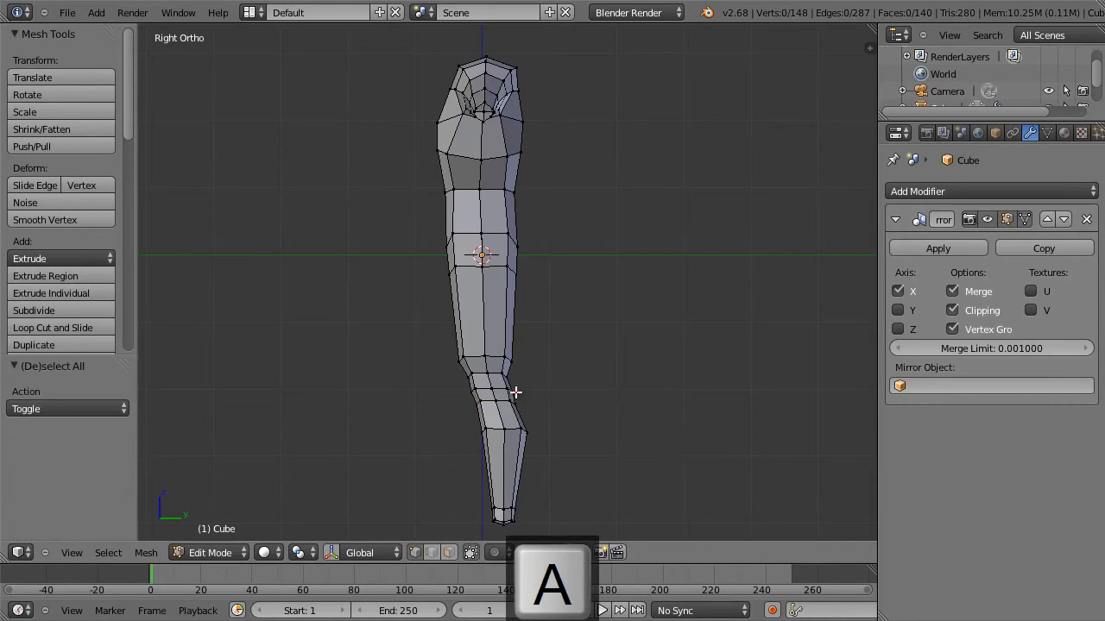
key(g)
click(526, 375)
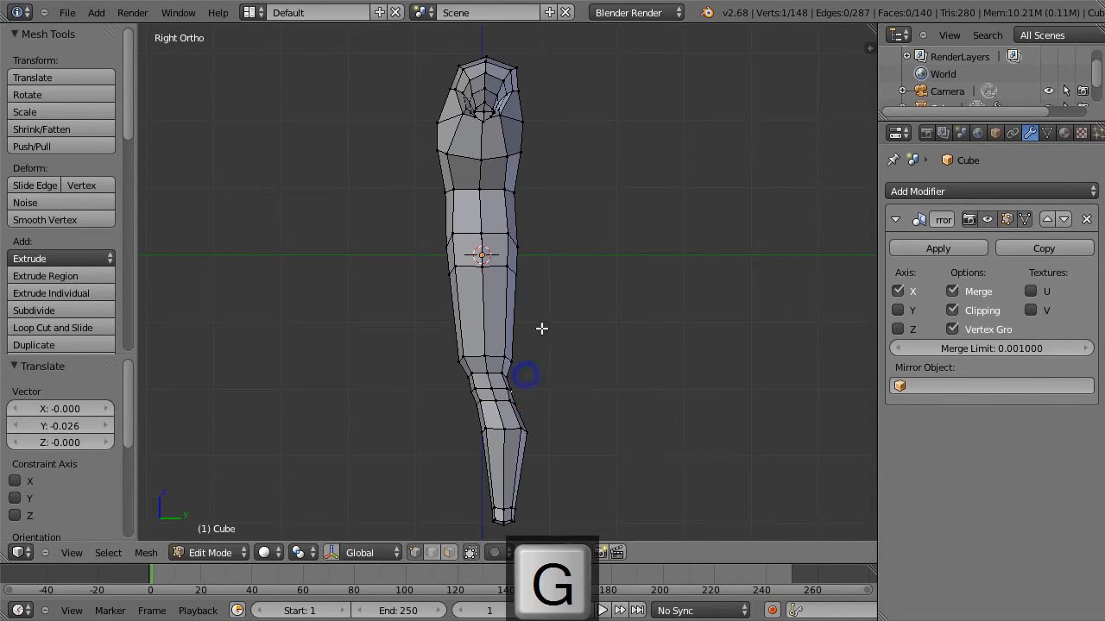
Select the edge loop around the upper thigh and scale it to 0.986 along Y.
key(super)
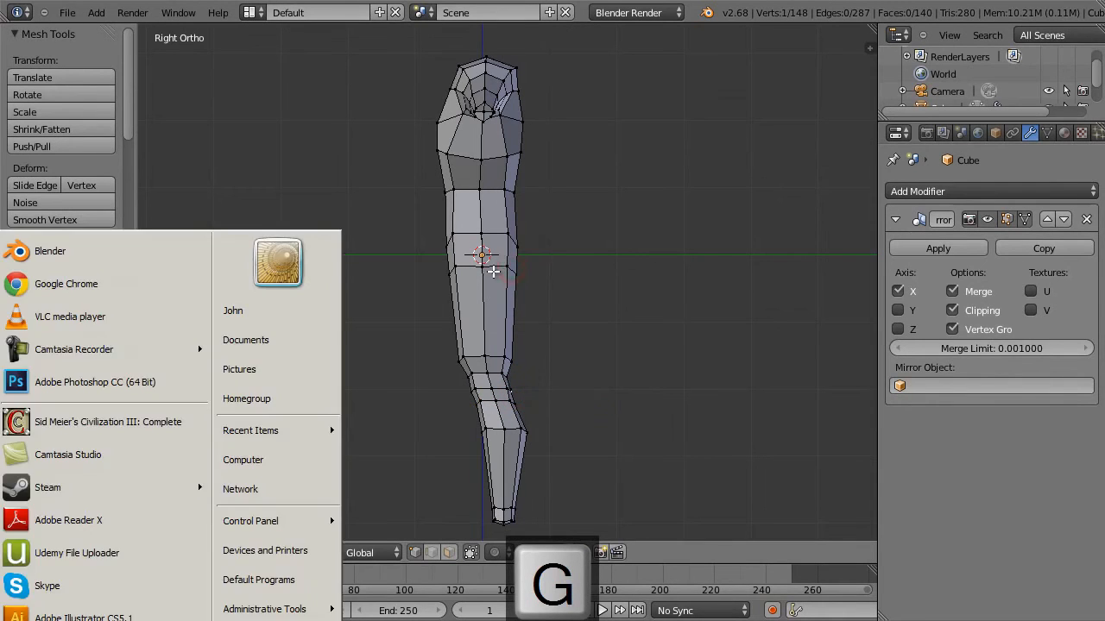
right_click(499, 267)
alt+right_click(500, 267)
key(s)
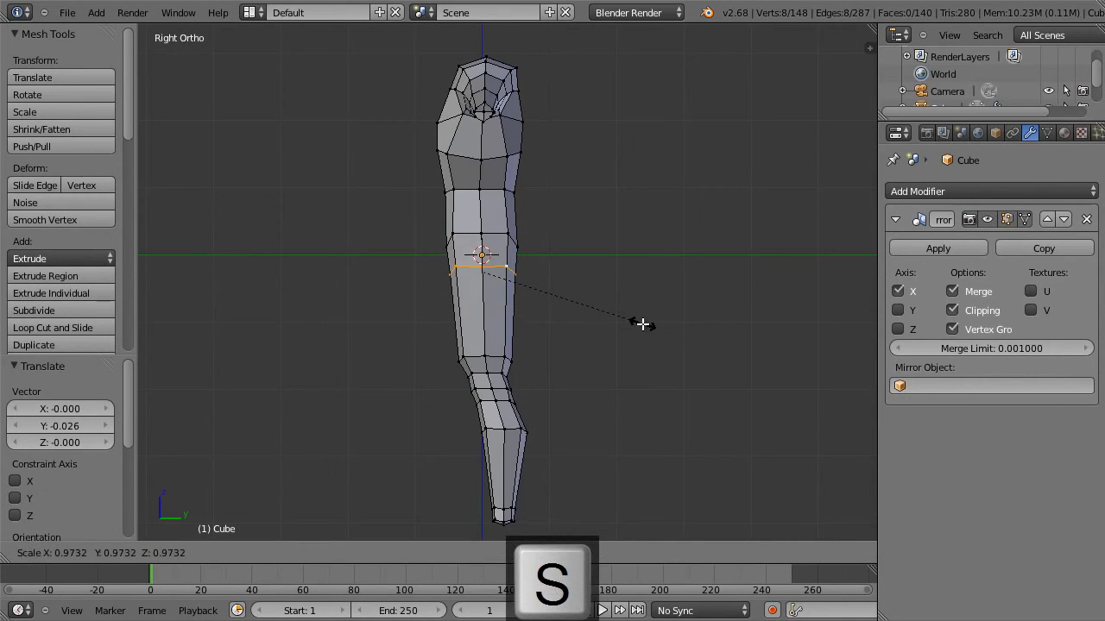
key(y)
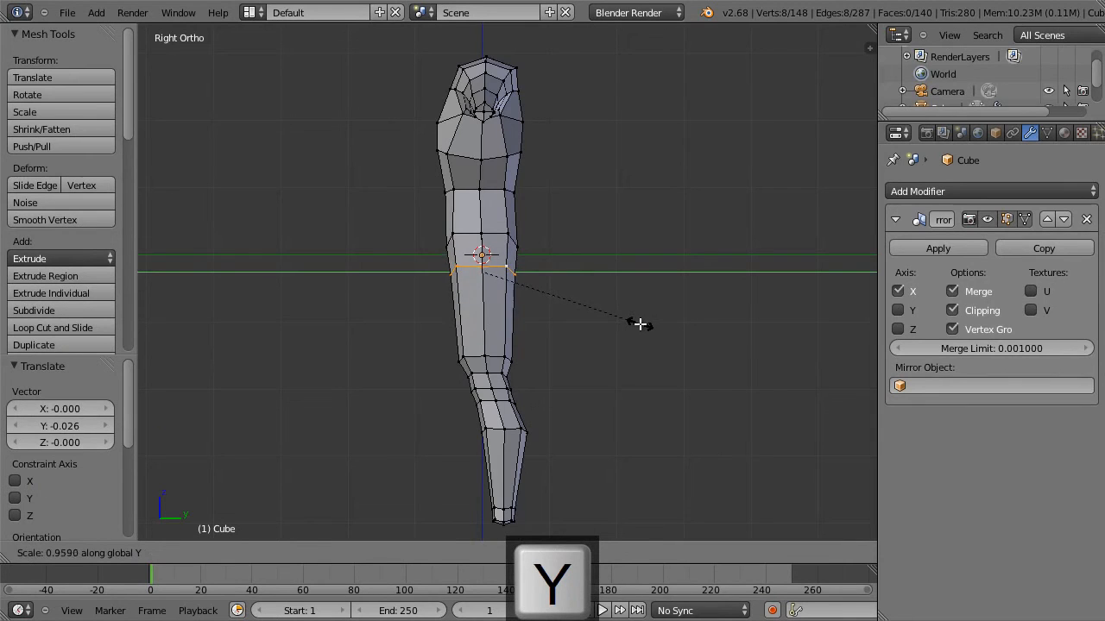
click(644, 325)
Select the two lower buttock vertices and, in side view, move them 0.126 along Y and -0.186 along Z.
key(z)
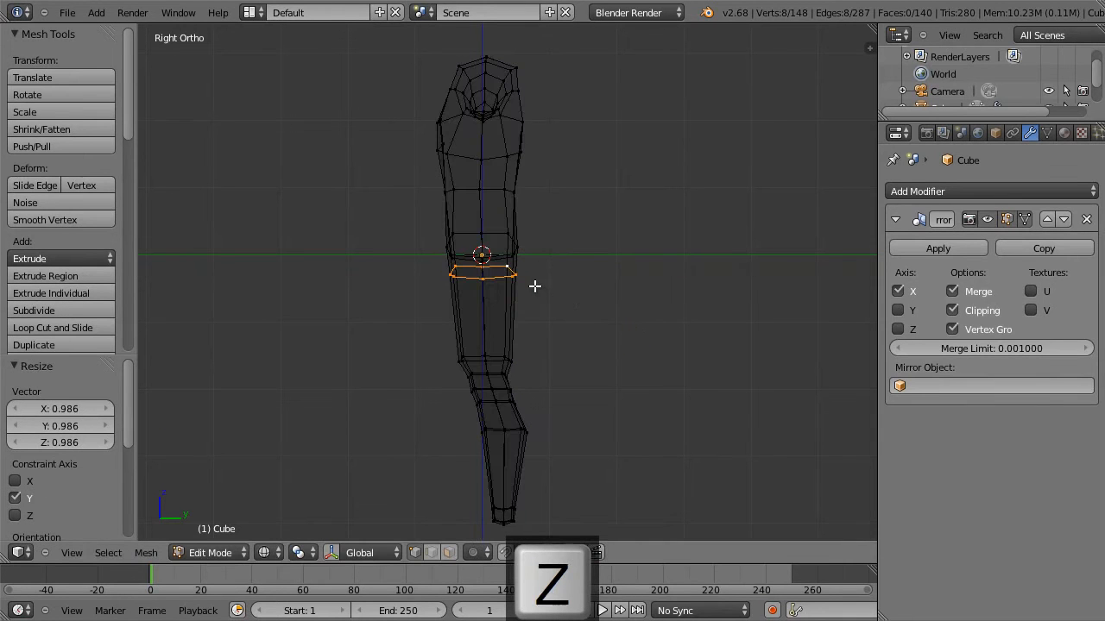
scroll(536, 282, up, 3)
middle_drag(535, 283, 711, 286)
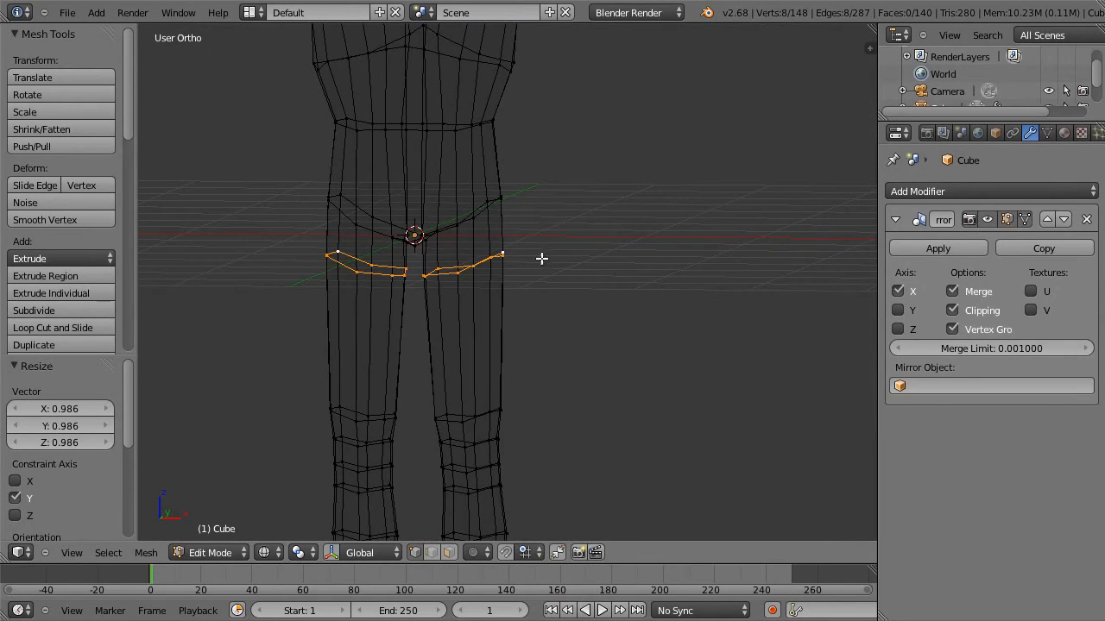
alt+right_click(454, 227)
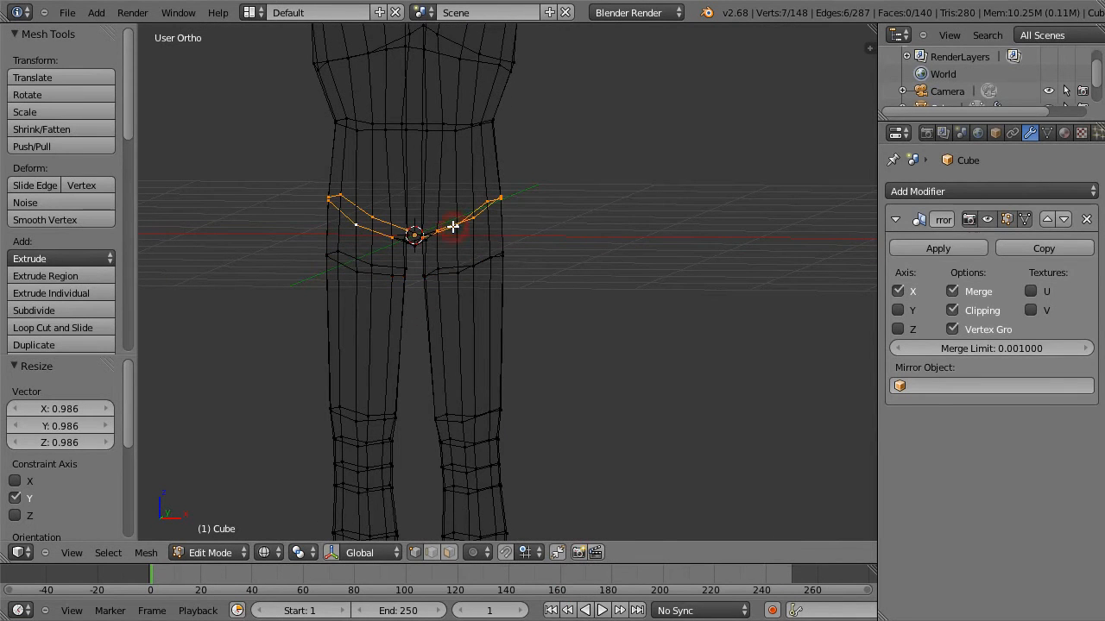
key(3)
key(z)
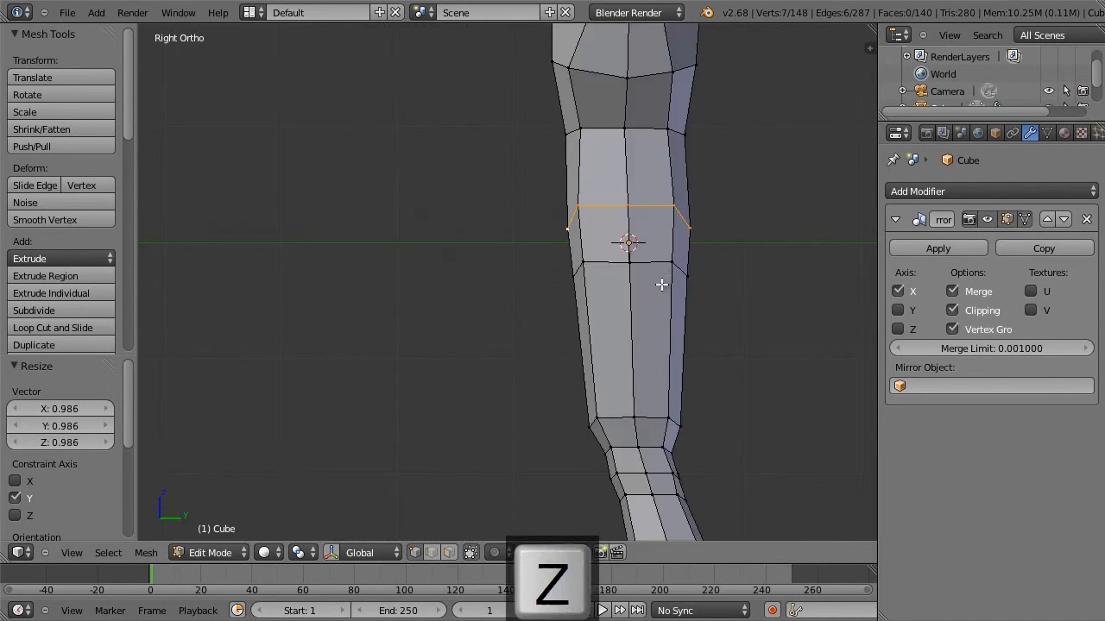
shift+middle_drag(734, 290, 497, 289)
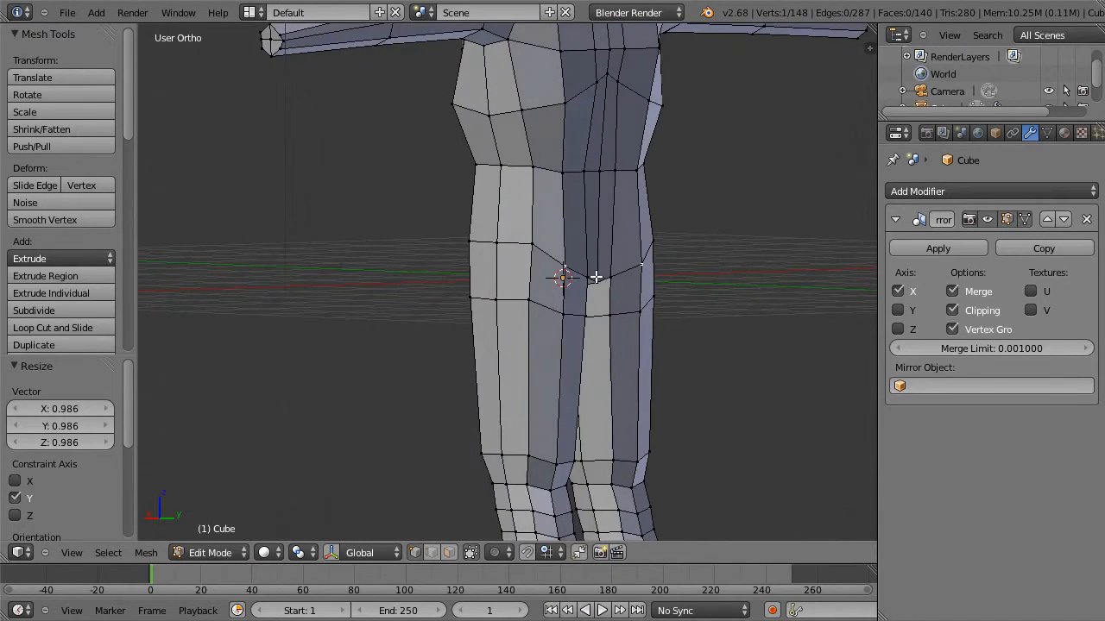
key(3)
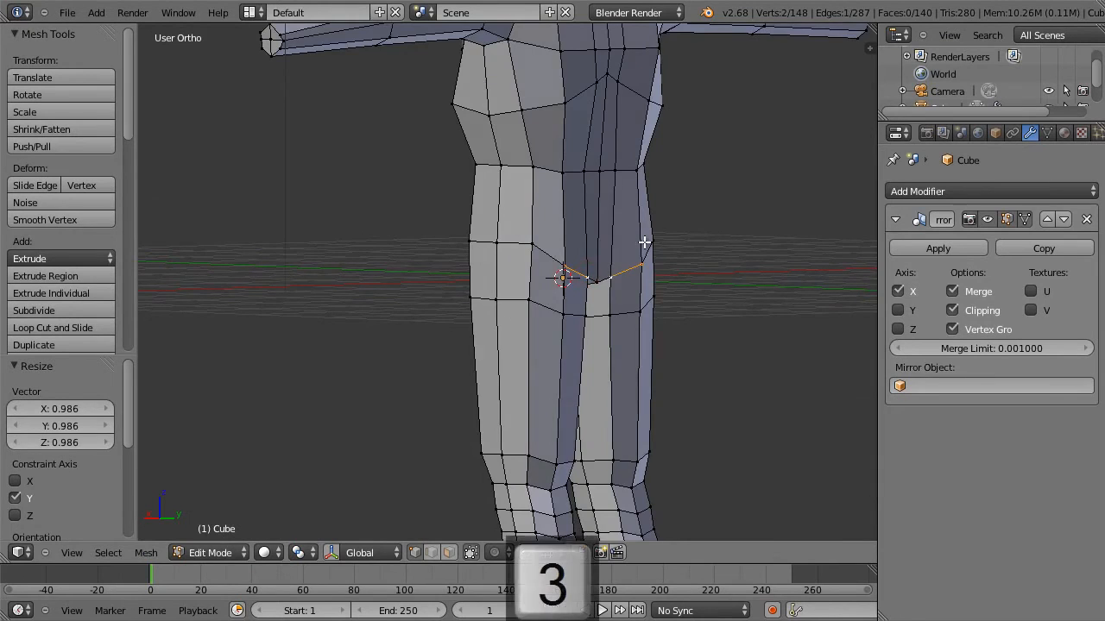
key(g)
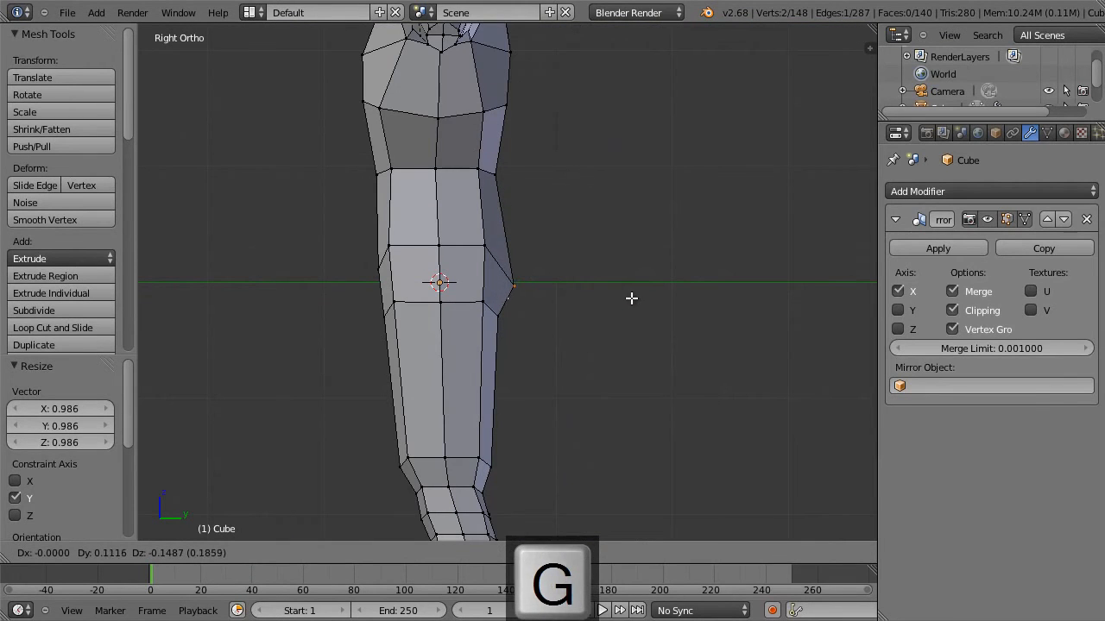
click(633, 302)
Add an edge loop between the waist and hip loops and scale it to 0.962.
key(ctrl+r)
click(475, 210)
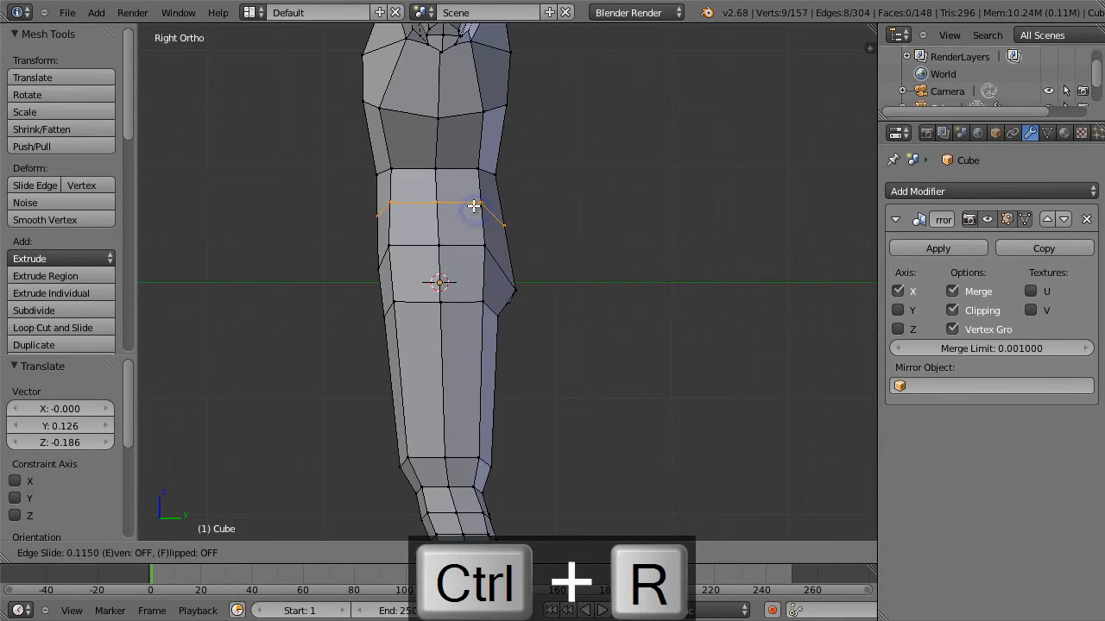
click(473, 207)
key(s)
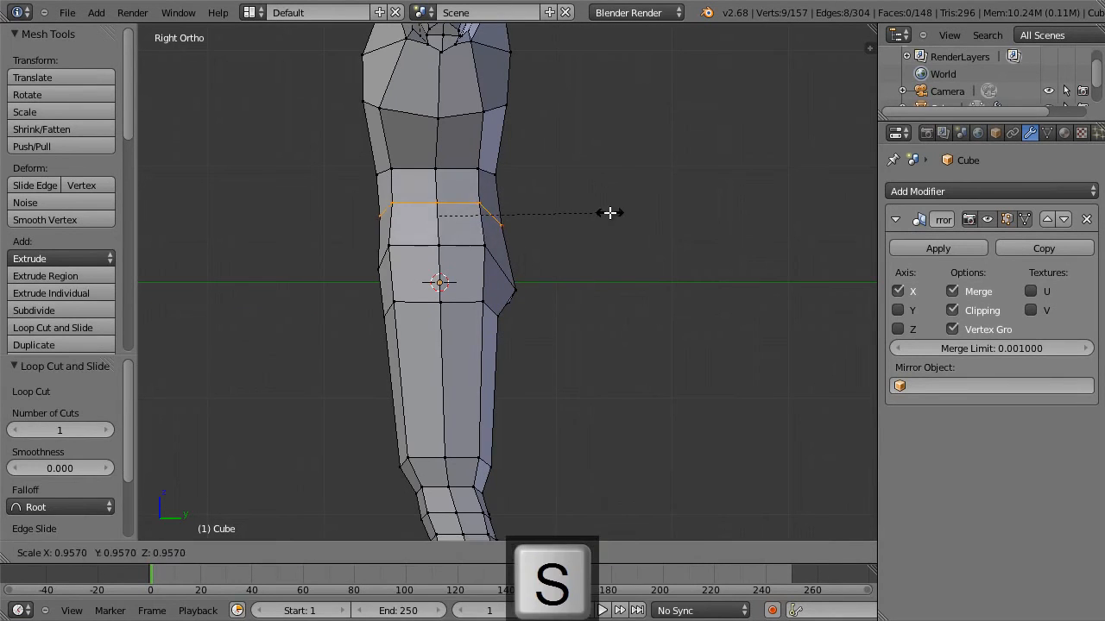
click(610, 212)
Move the rear vertex of the new hip loop 0.074 along Y and 0.030 along Z.
right_click(505, 222)
key(g)
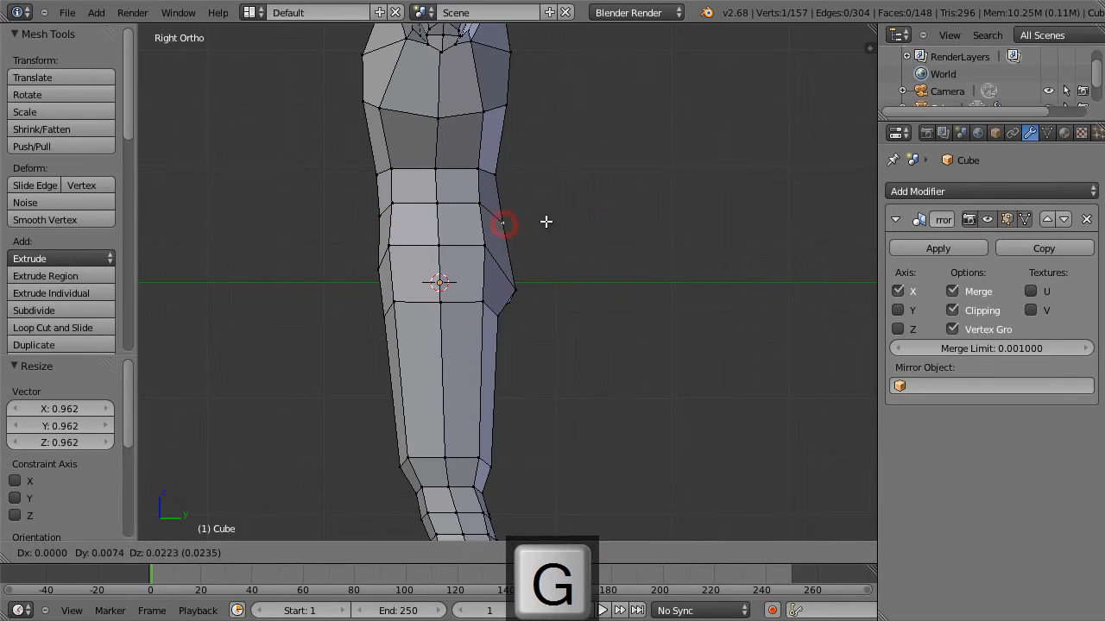
click(553, 221)
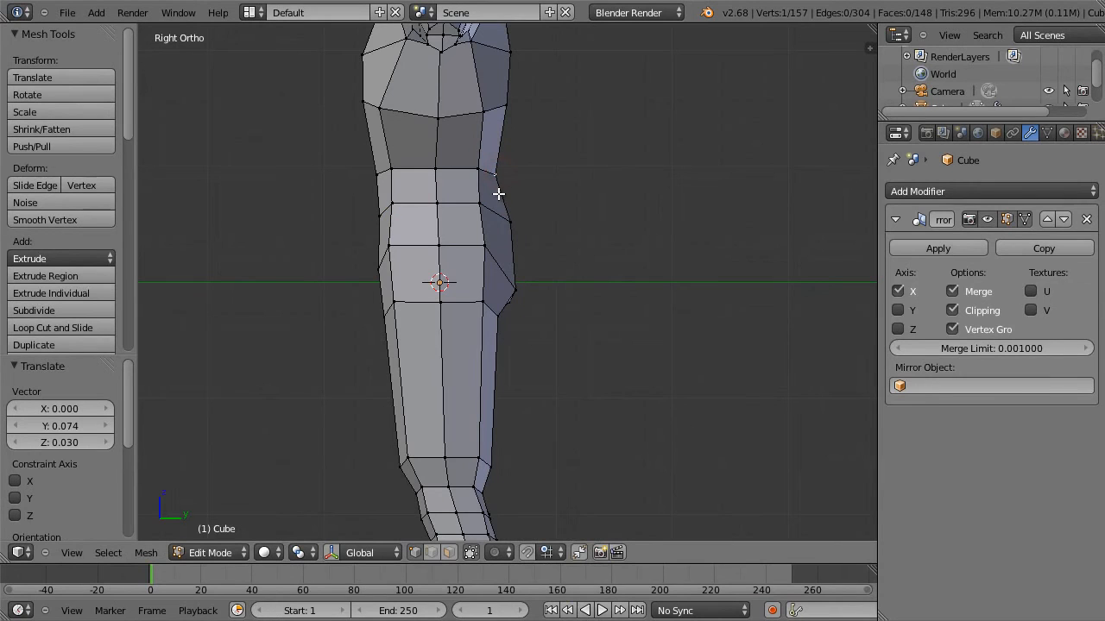
Select the edge across the top of the buttock and rotate it by -13.911° as seen from behind.
middle_drag(508, 221, 531, 222)
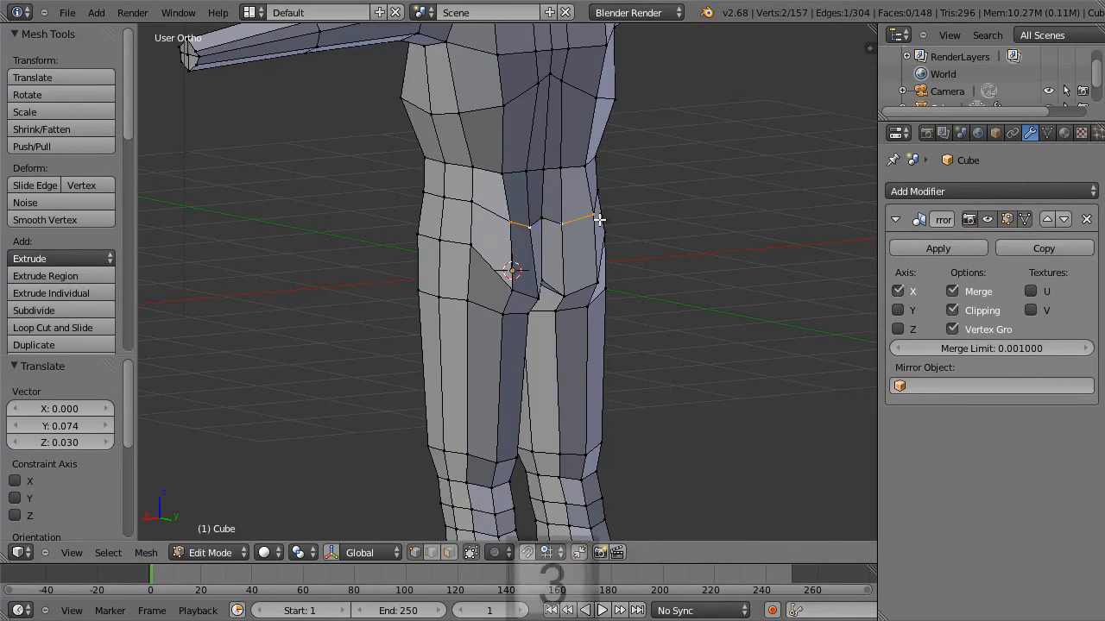
key(KP_3)
key(KP_1)
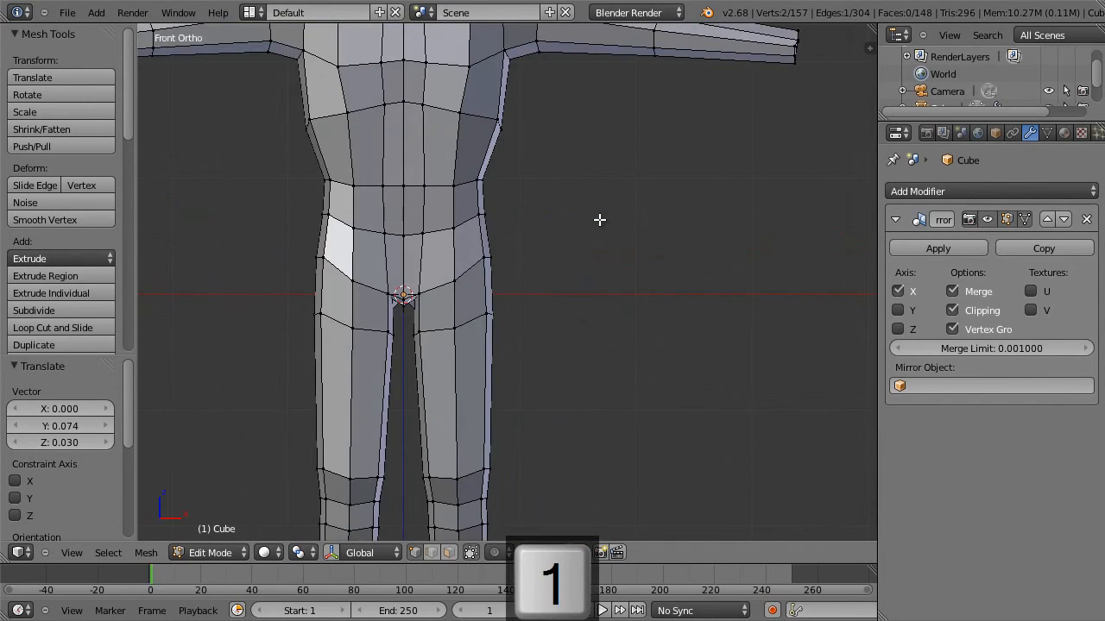
key(KP_3)
middle_drag(556, 252, 477, 247)
key(r)
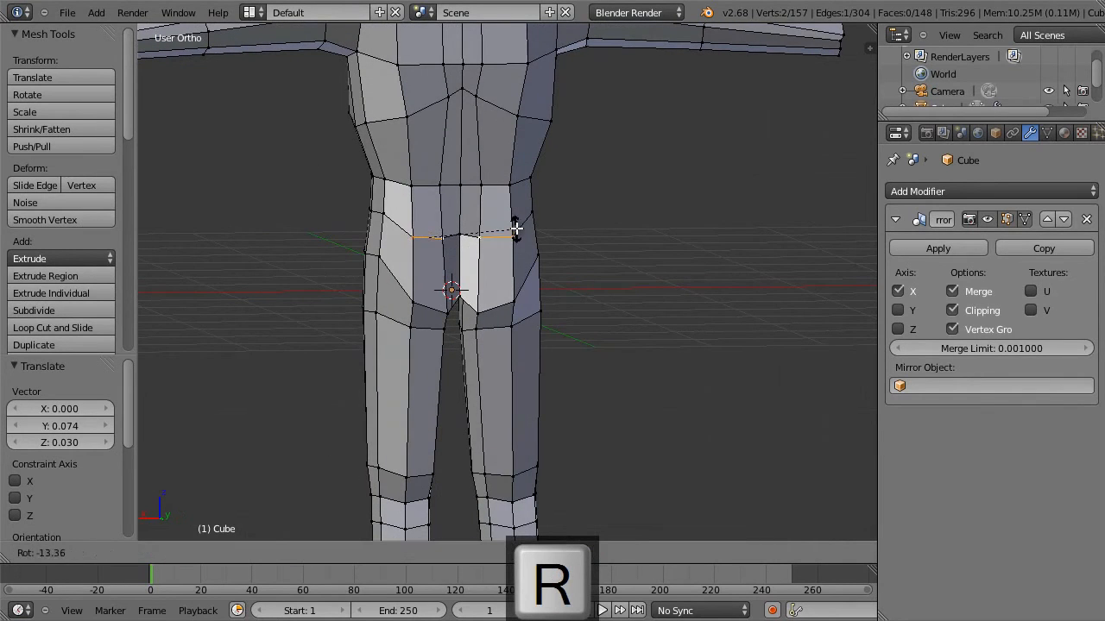
click(515, 229)
In side view, push the rear vertex at the top of the buttock outward by 0.037 along Y and adjust its position.
key(KP_3)
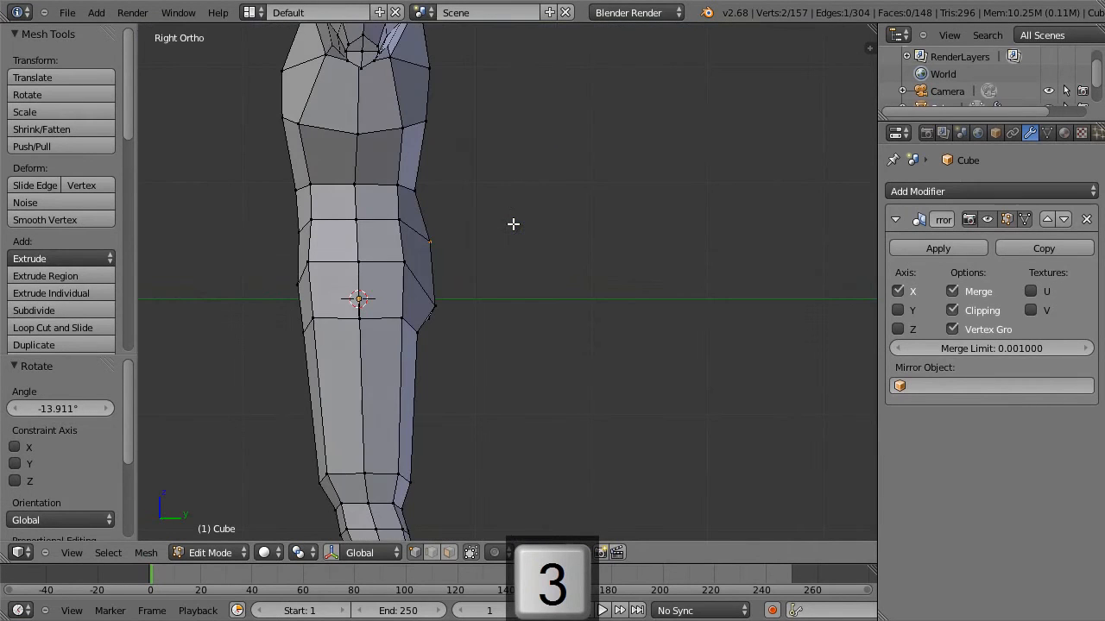
right_click(427, 240)
key(g)
click(446, 244)
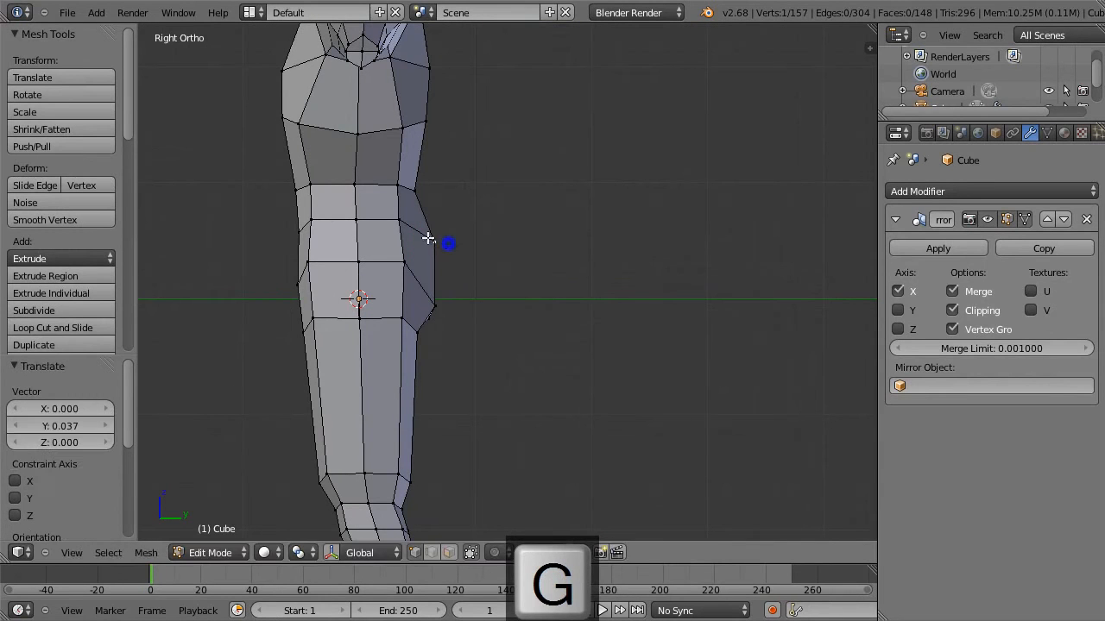
key(g)
click(393, 222)
Lower two vertices of the rear waistline above the buttock by 0.141 and 0.201 along Z.
right_click(411, 189)
key(g)
click(411, 210)
middle_drag(460, 200, 429, 189)
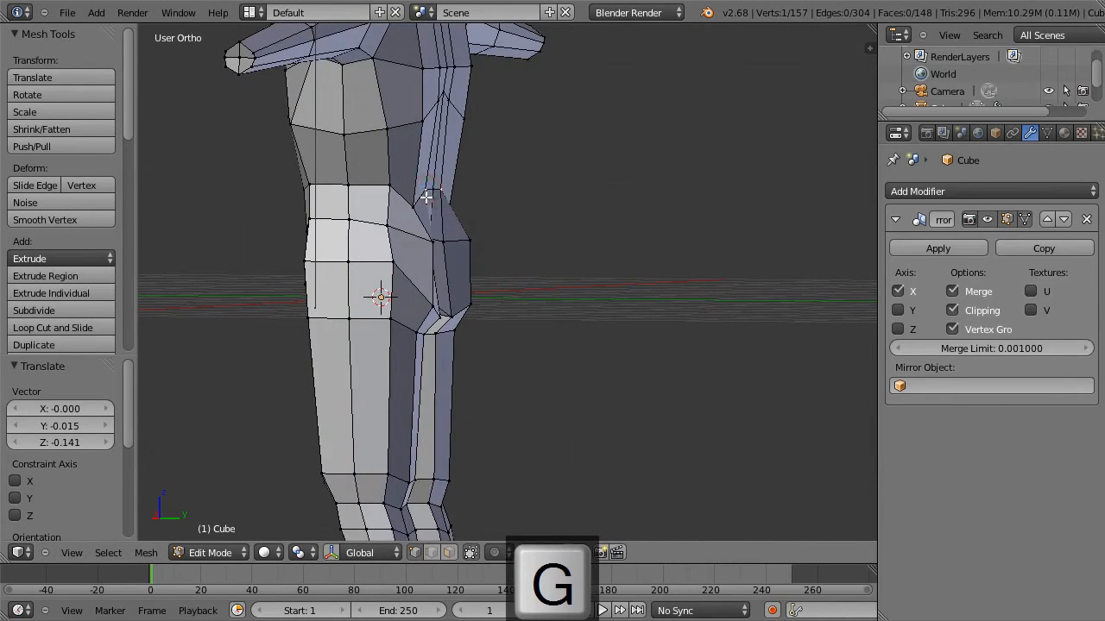
key(g)
click(422, 226)
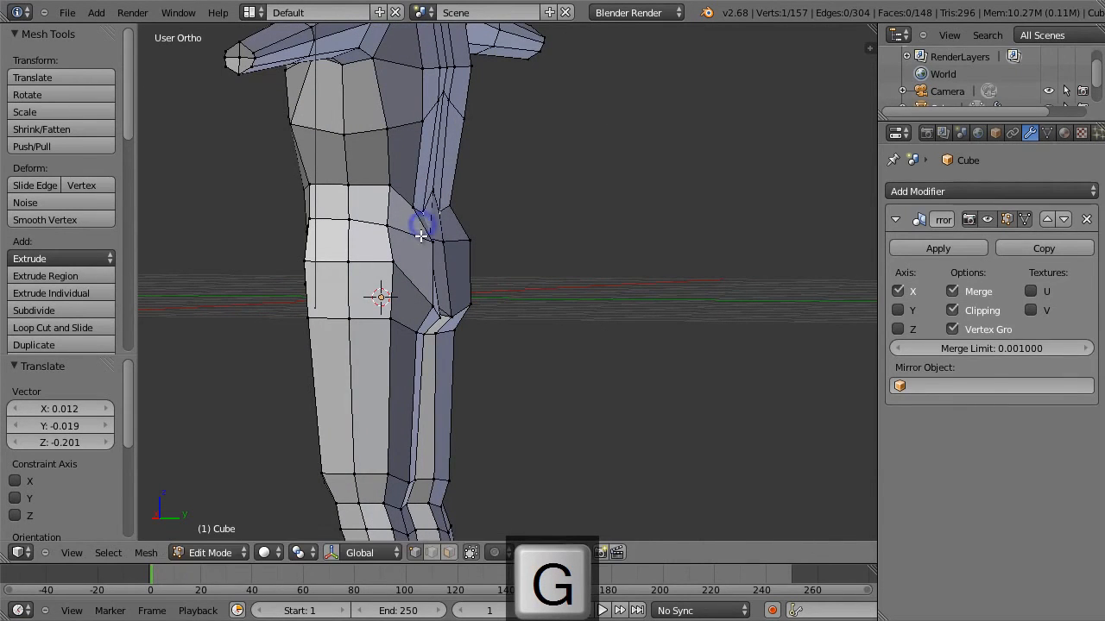
Move the inner vertex at the top of the buttock 0.121 along Y.
middle_drag(414, 237, 380, 241)
right_click(430, 246)
key(g)
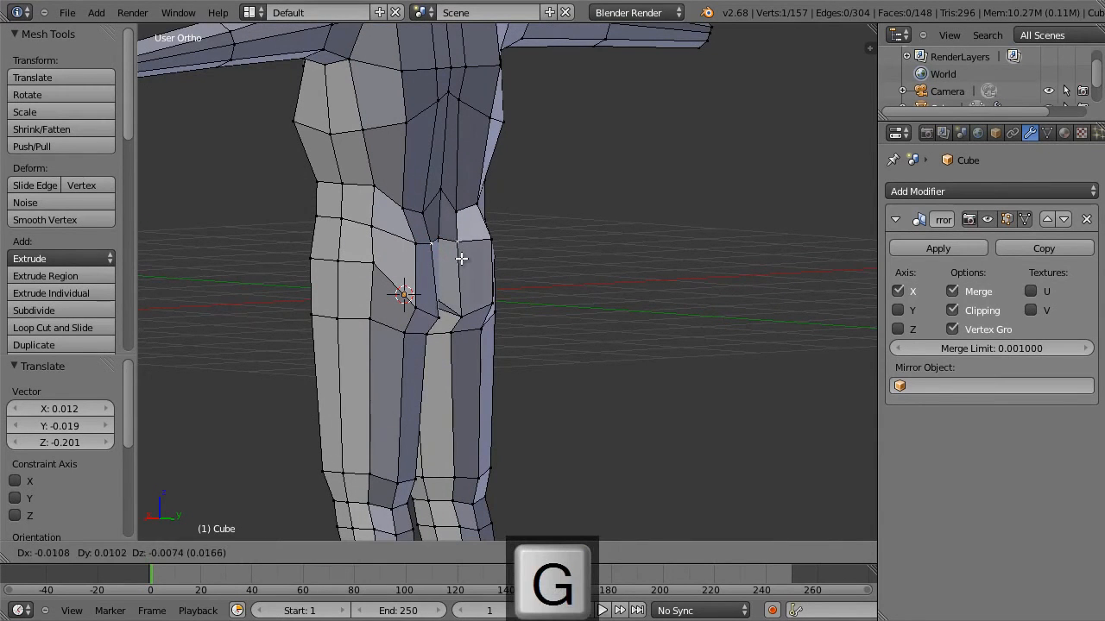
key(y)
click(488, 267)
In back view, move the inner upper buttock vertex -0.089 along X and the inner lower buttock vertex up towards the centreline.
middle_drag(488, 266, 413, 271)
right_click(442, 239)
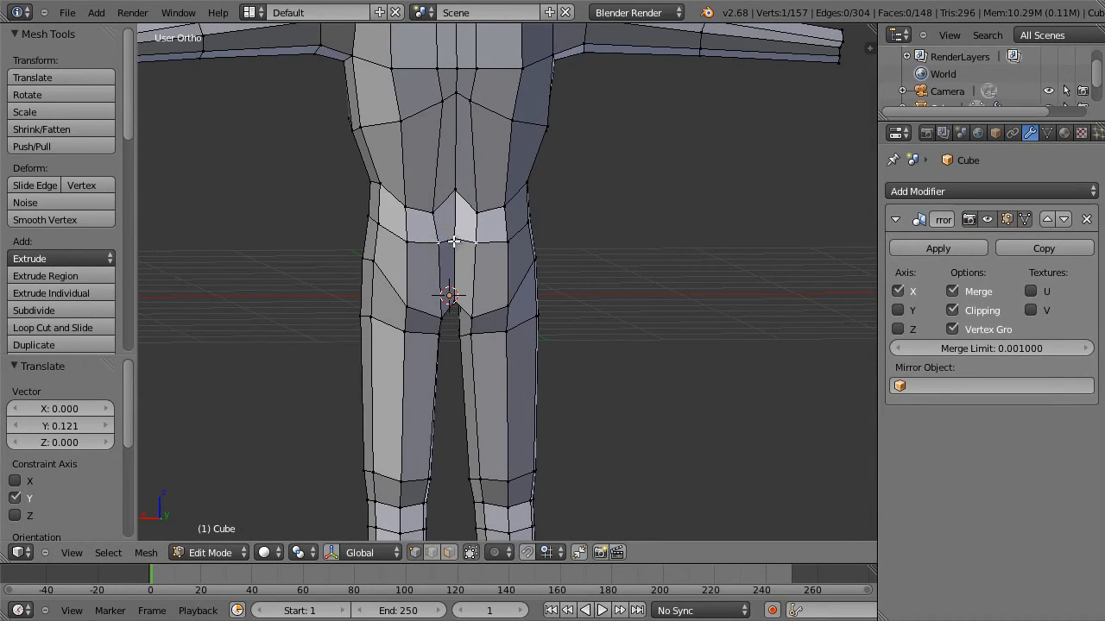
key(ctrl+1)
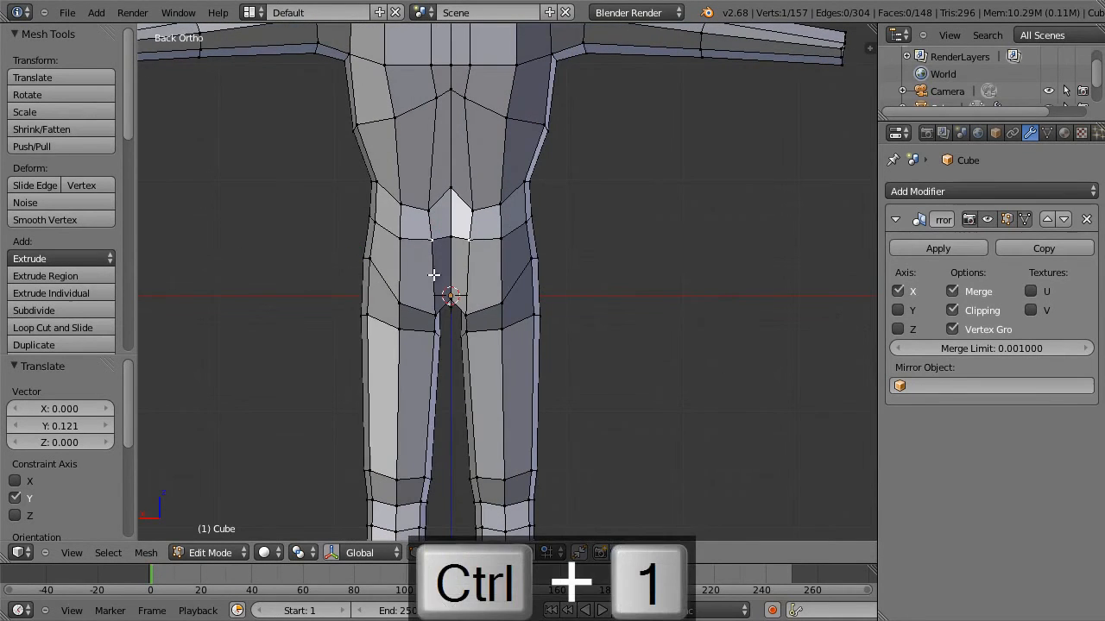
key(g)
click(457, 271)
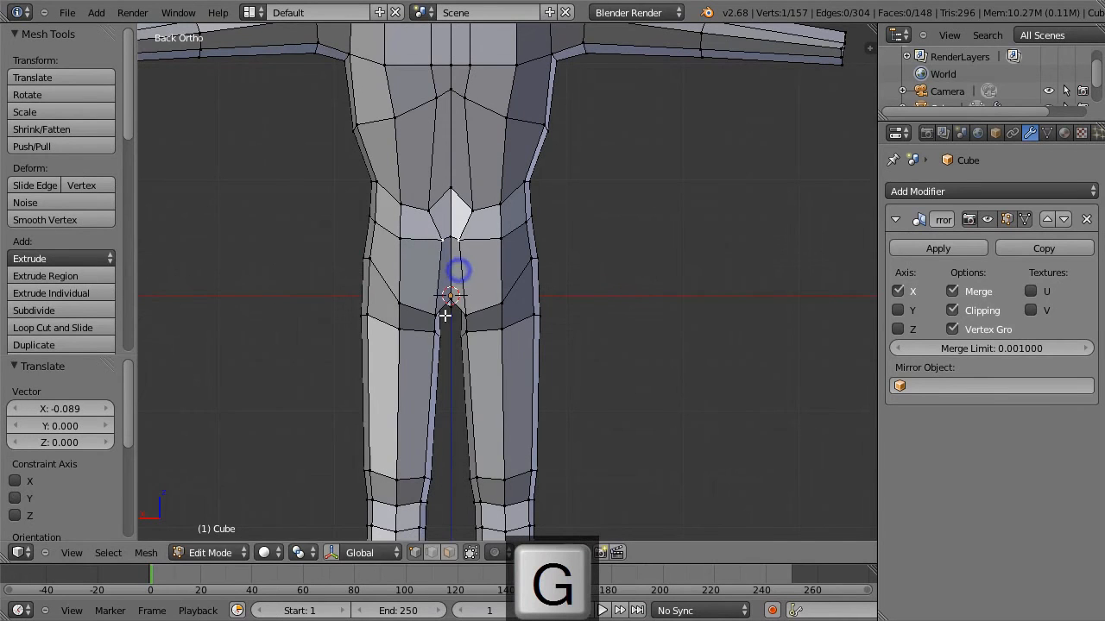
right_click(445, 309)
key(g)
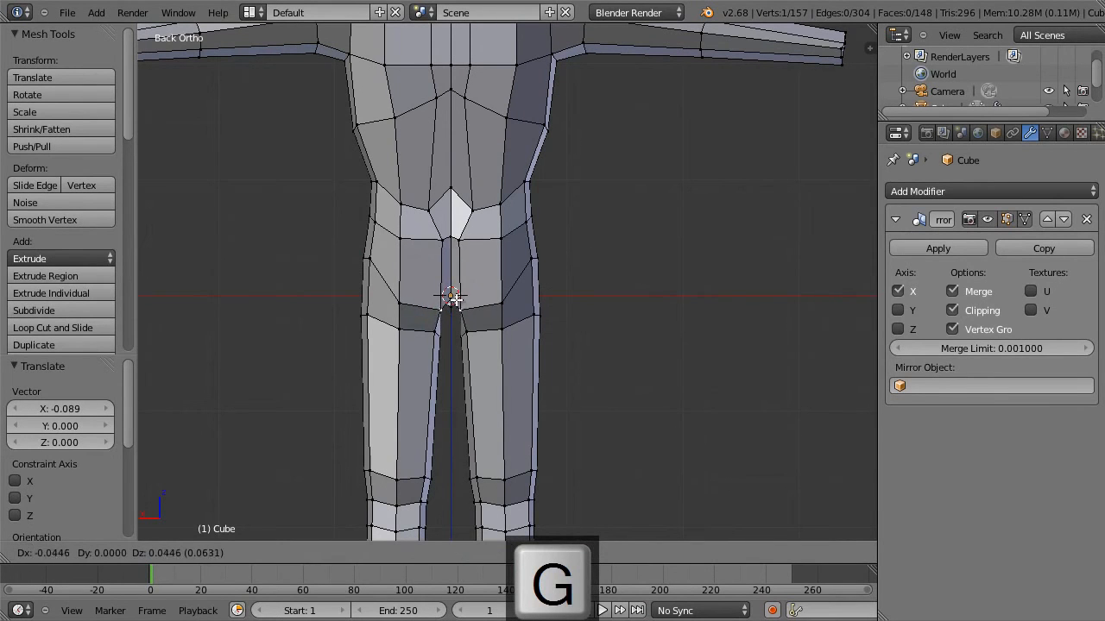
click(451, 298)
Lower two vertices on the outer side of the hip by 0.119 and 0.089 along Z.
right_click(371, 256)
key(g)
click(369, 271)
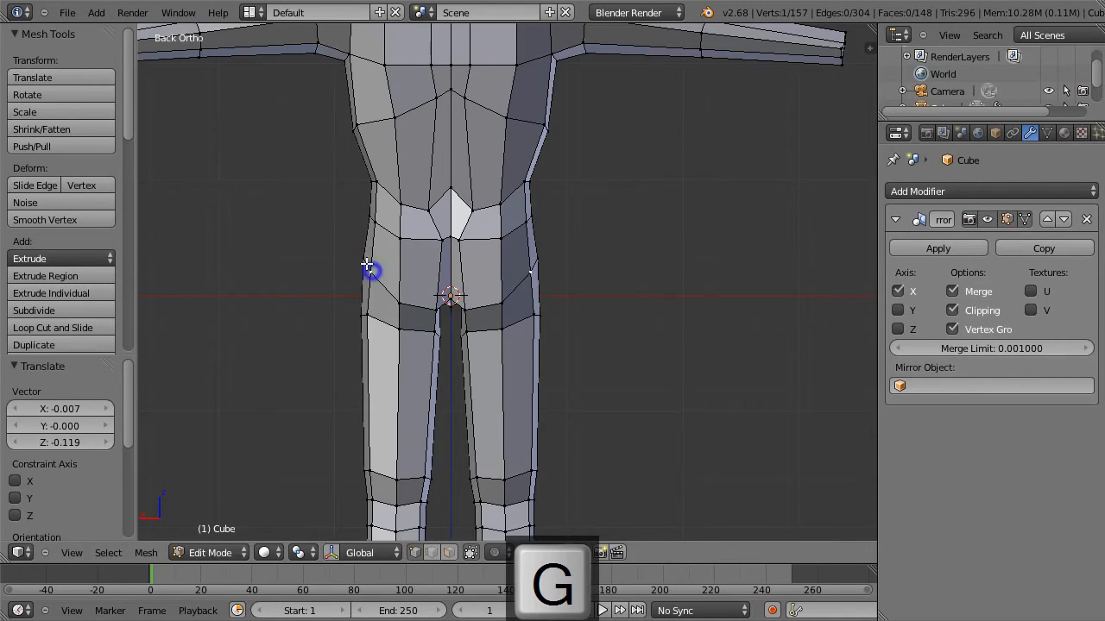
right_click(362, 256)
key(g)
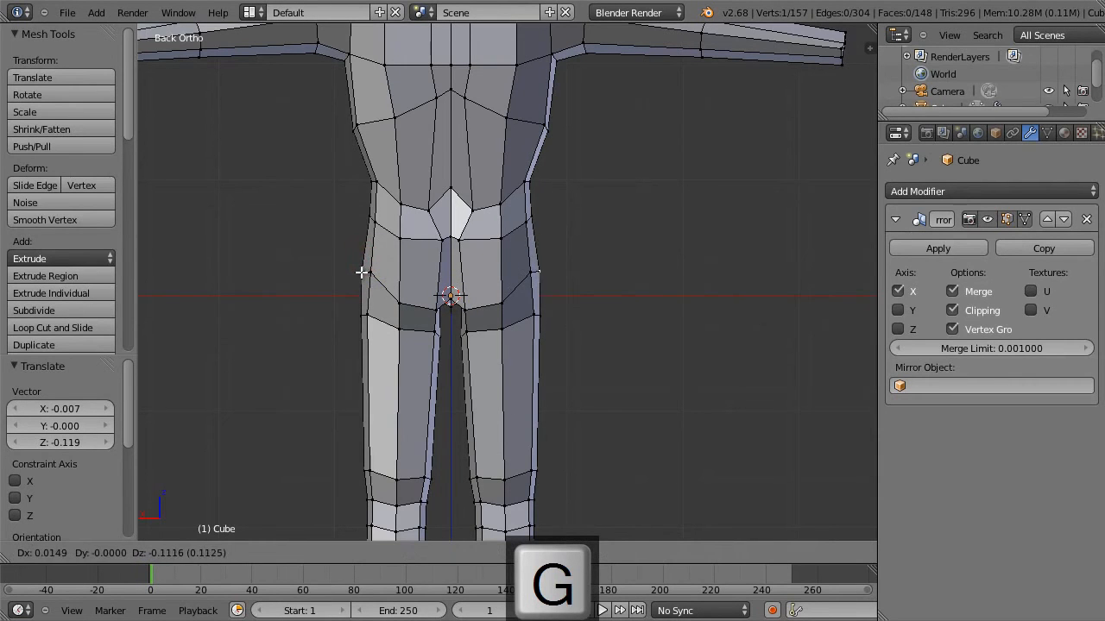
click(364, 267)
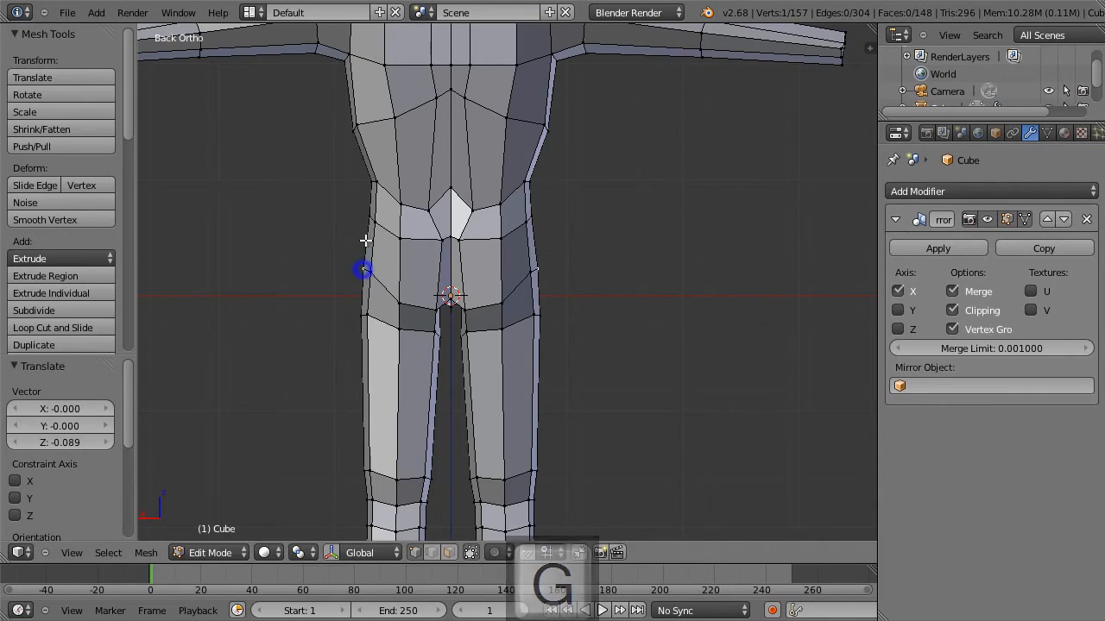
Move the outer vertex of the loop below the waist 0.015 along X and -0.030 along Z.
right_click(367, 211)
key(g)
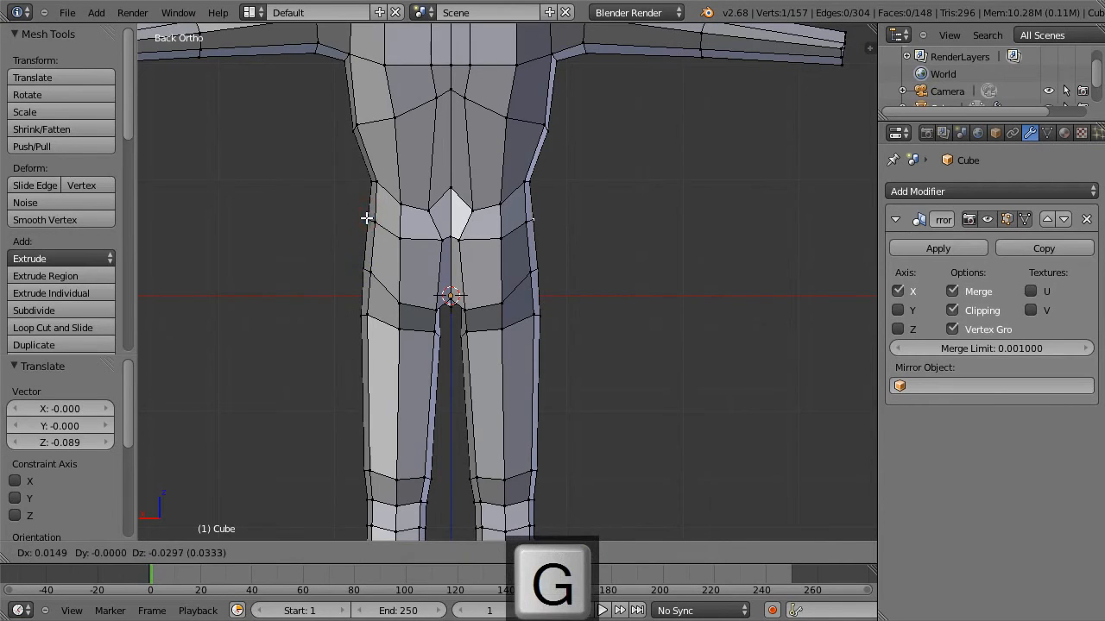
click(367, 219)
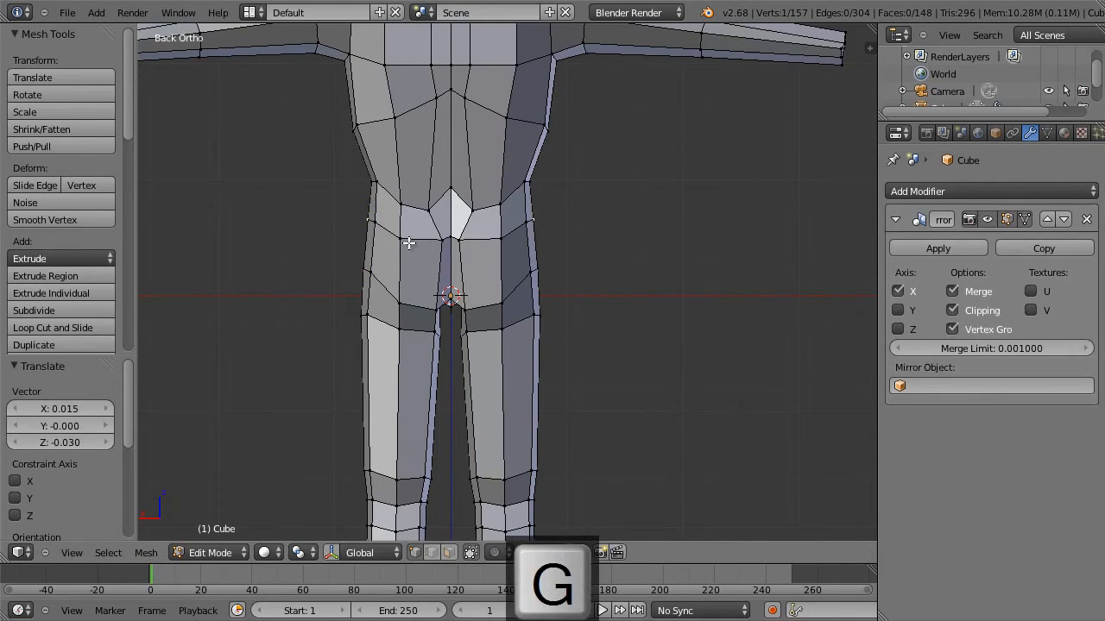
Move the inner upper buttock vertex -0.007 along X and 0.007 along Z, and the lower buttock vertex -0.008 along X and -0.045 along Z.
right_click(438, 204)
key(g)
click(437, 207)
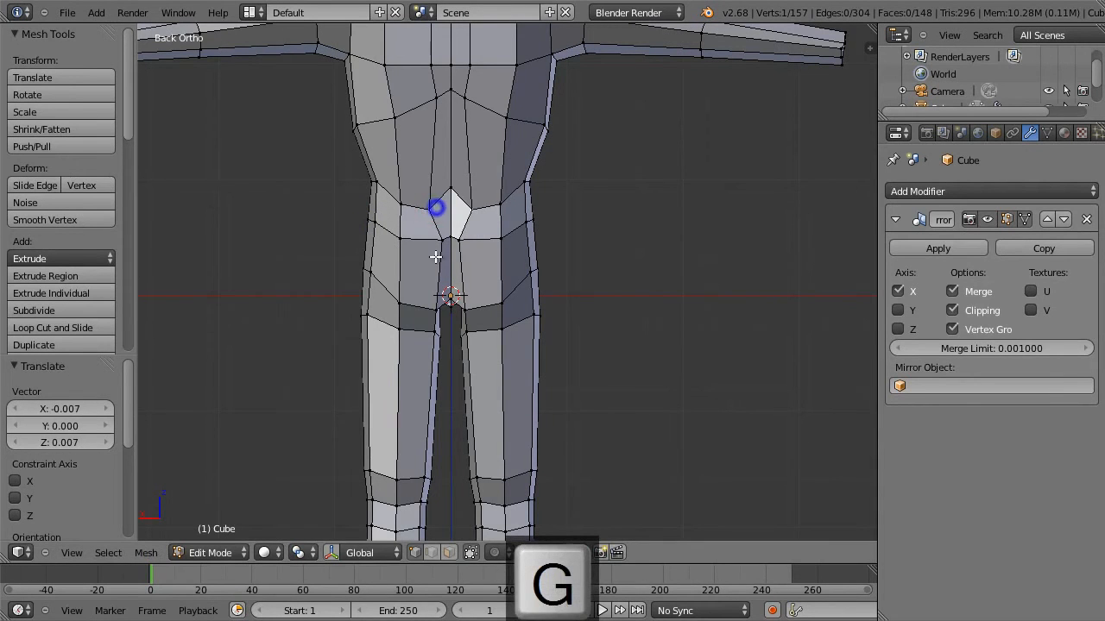
middle_drag(441, 268, 408, 316)
key(g)
click(405, 306)
key(1)
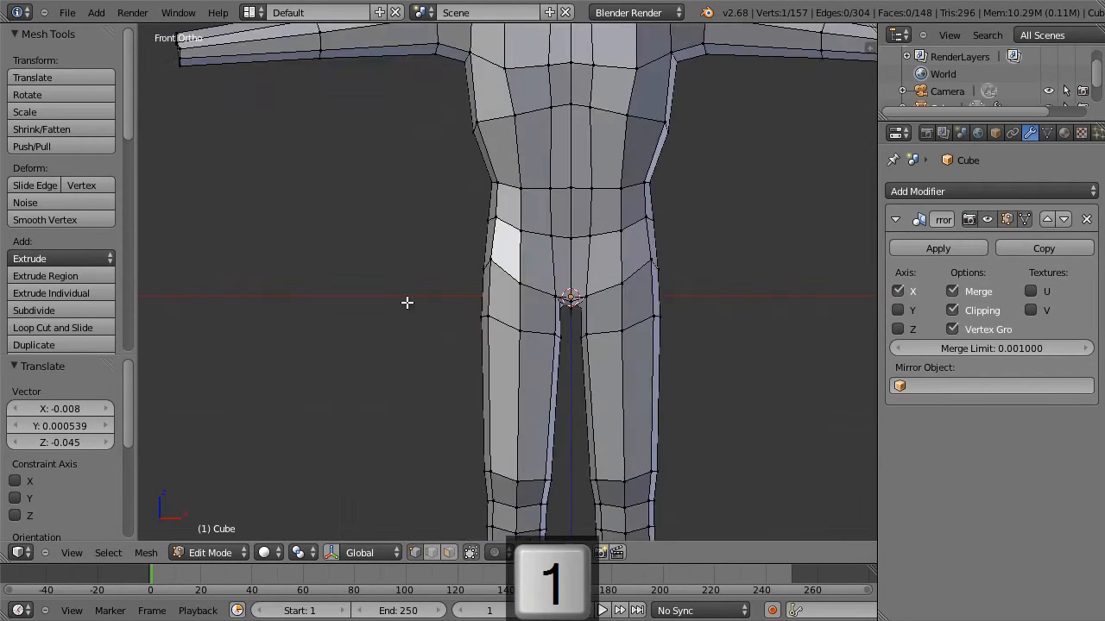
key(3)
scroll(534, 245, down, 3)
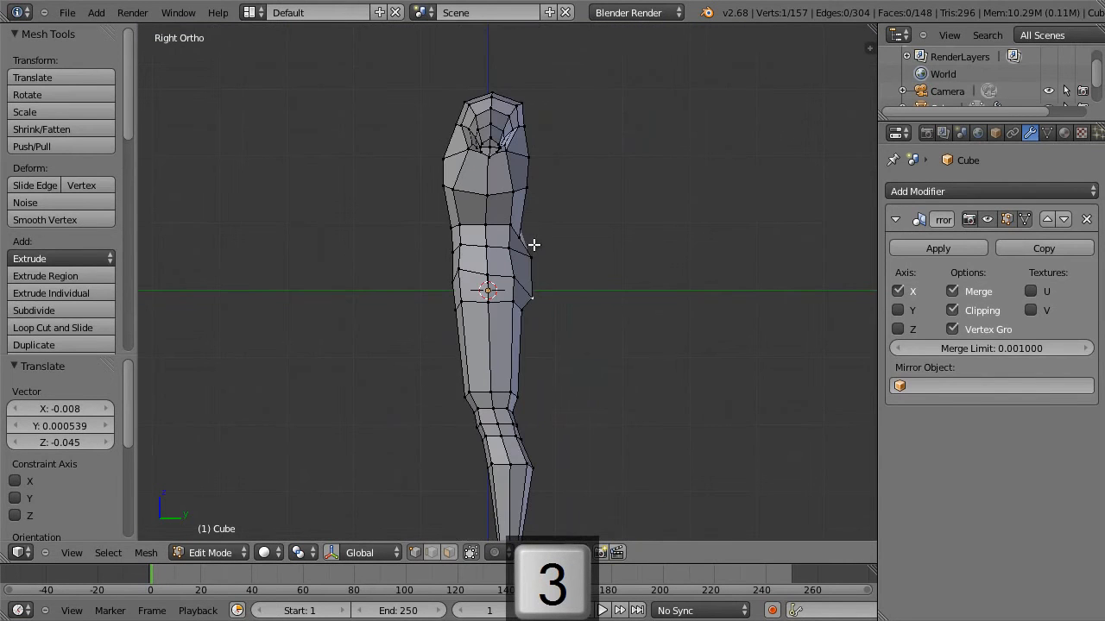
drag(567, 221, 412, 255)
key(s)
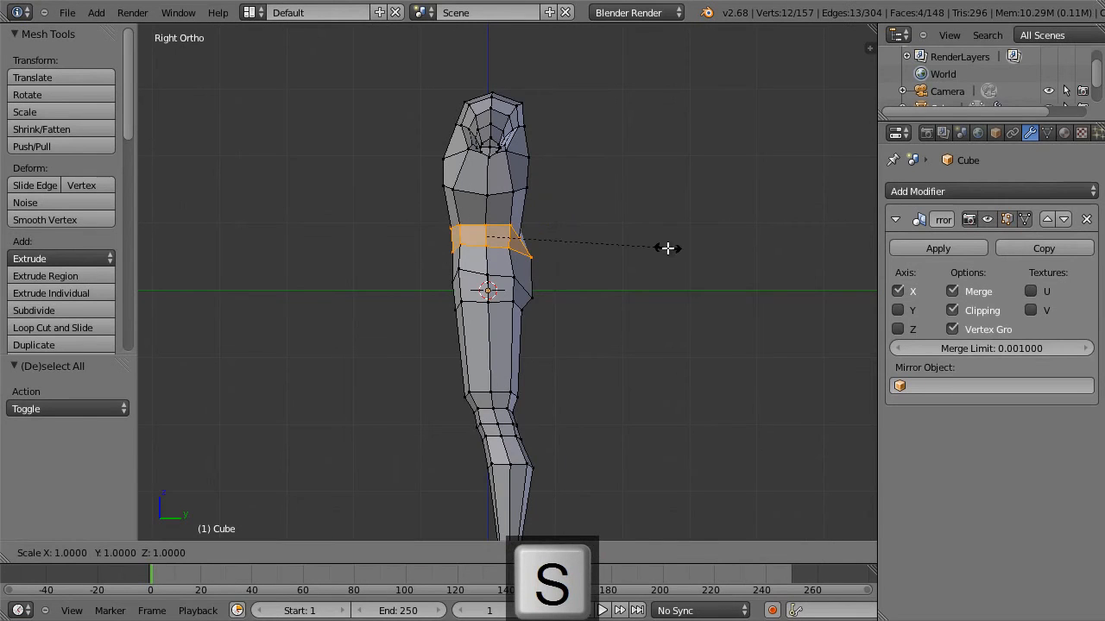
key(y)
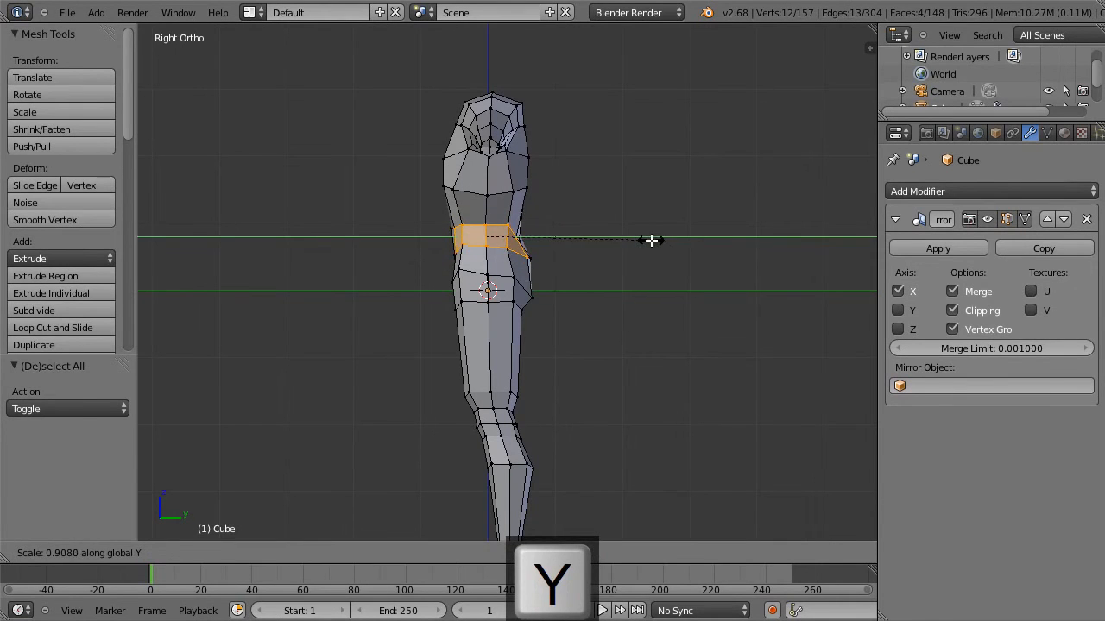
key(Escape)
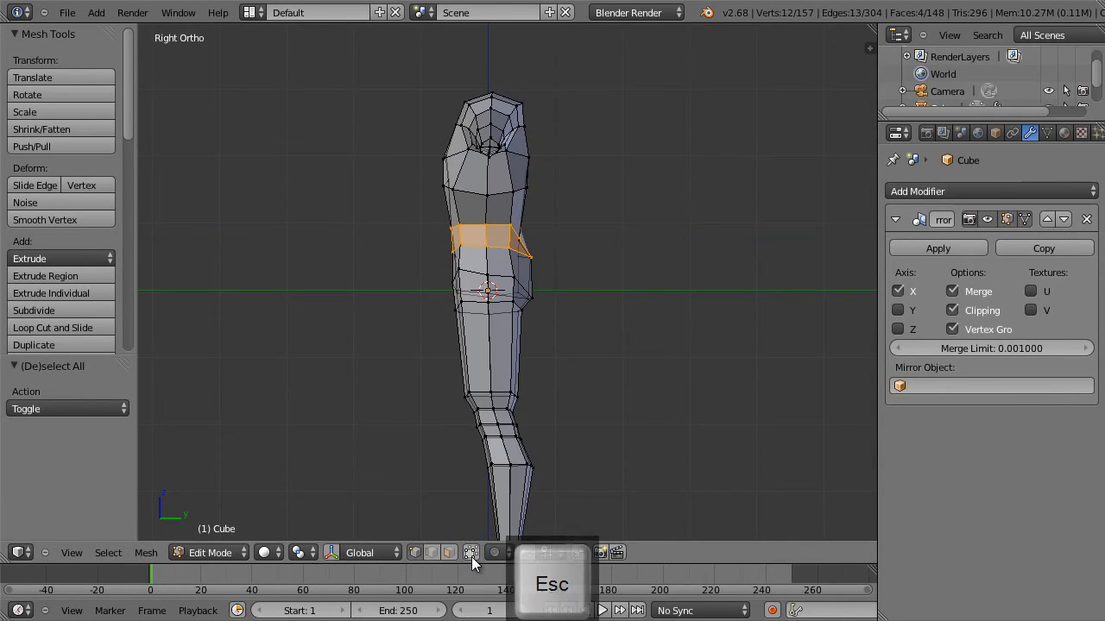
In right view, select the full hip band below the waist, including hidden vertices, and scale it to about 0.92 along Y.
key(a)
key(b)
drag(569, 223, 414, 257)
key(s)
key(y)
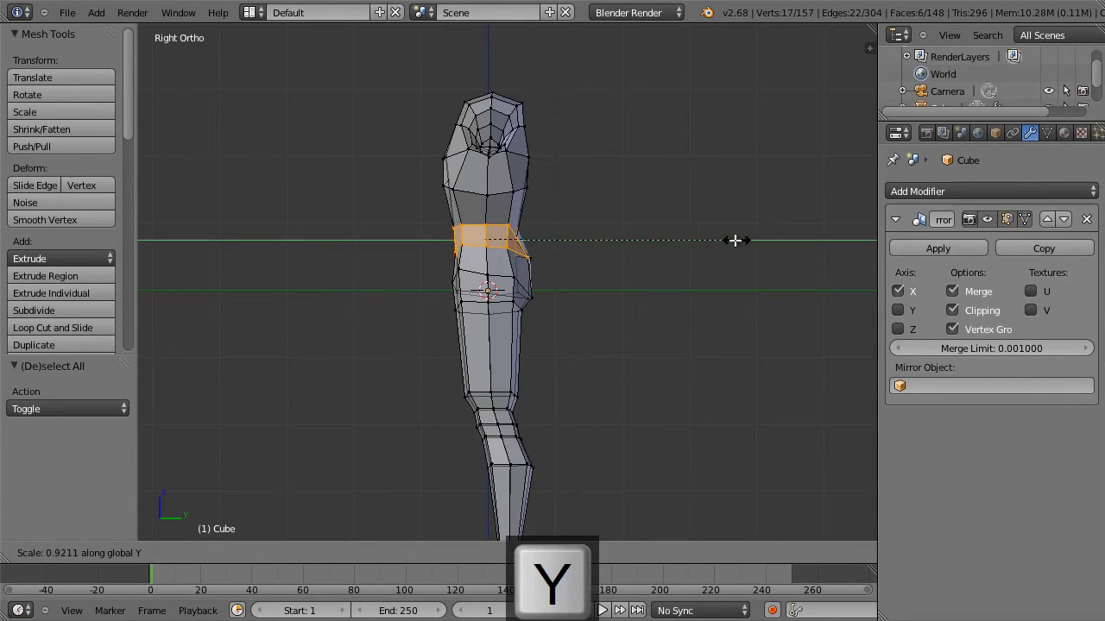
click(729, 237)
key(a)
key(z)
key(z)
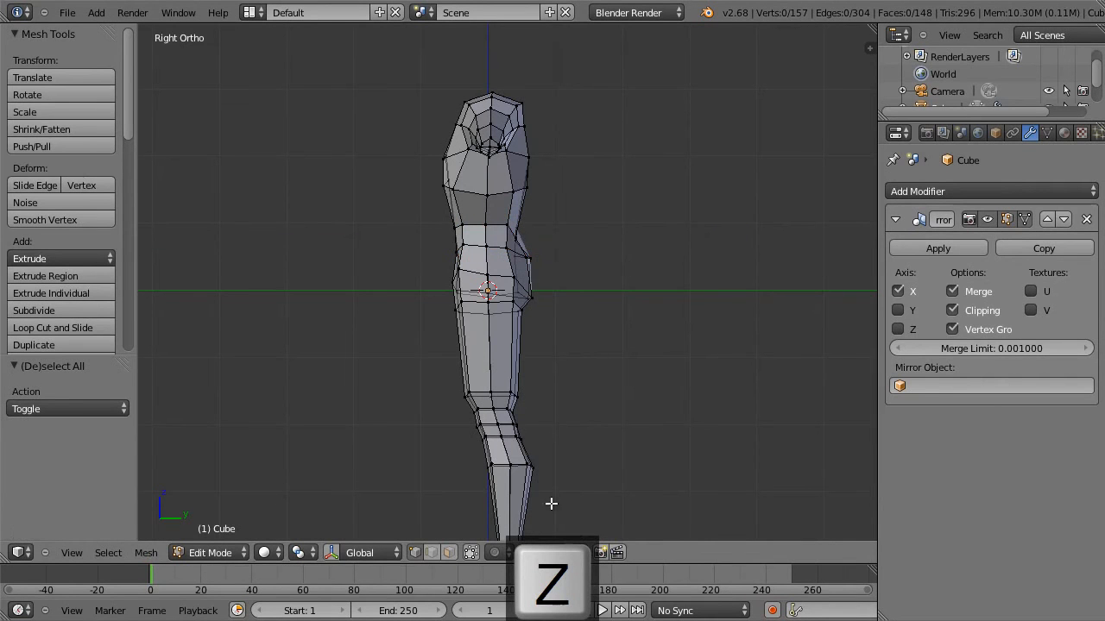
In back view, move the inner vertex between the buttocks 0.064 along X and -0.039 along Z.
middle_drag(607, 306, 447, 330)
key(3)
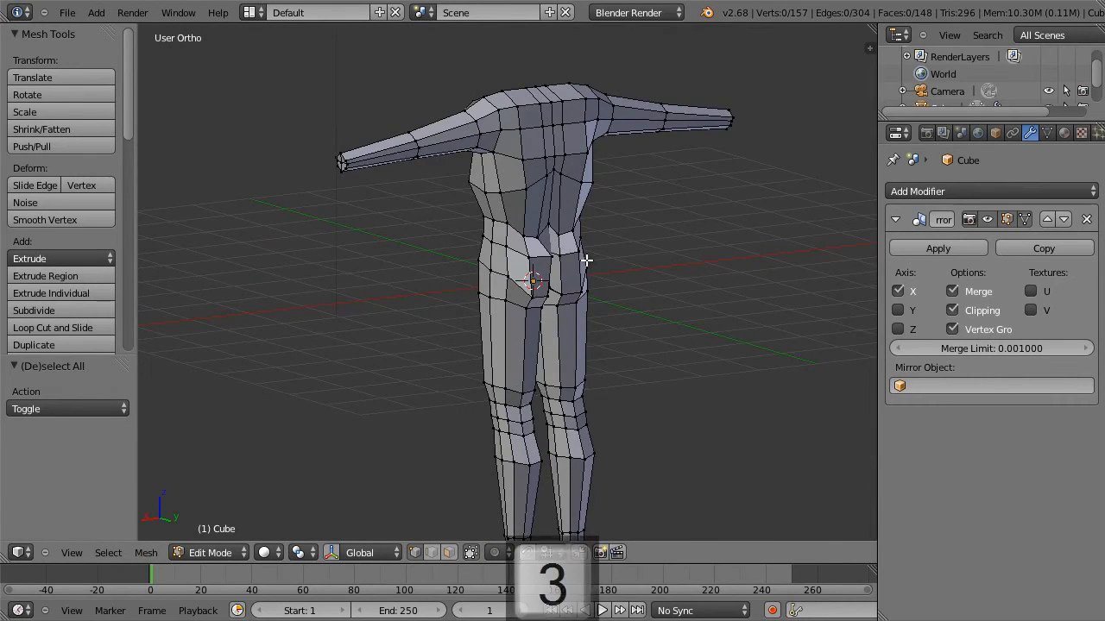
key(ctrl+1)
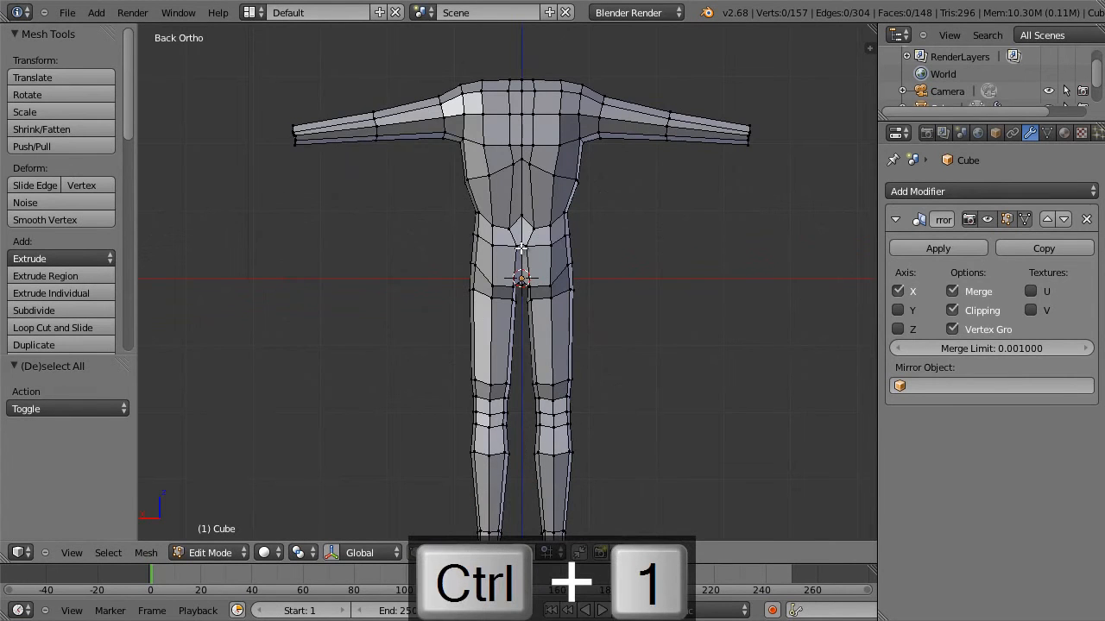
right_click(519, 244)
key(g)
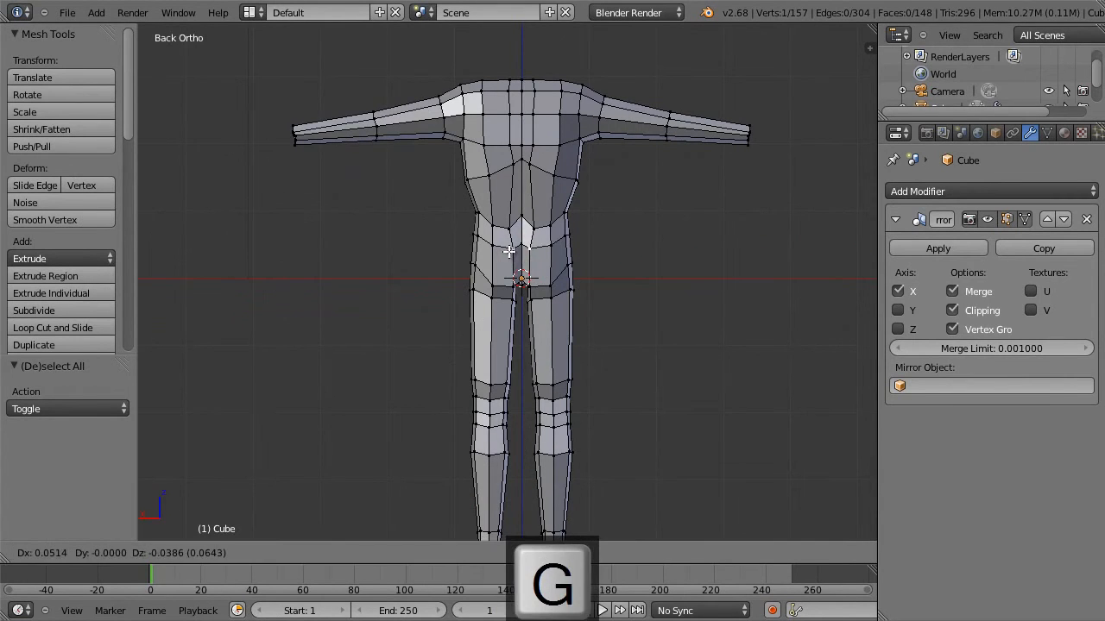
click(508, 250)
Lower the centreline vertex above the buttocks by 0.167 along Z and move the vertex beside it -0.051 along X and 0.026 along Z.
key(g)
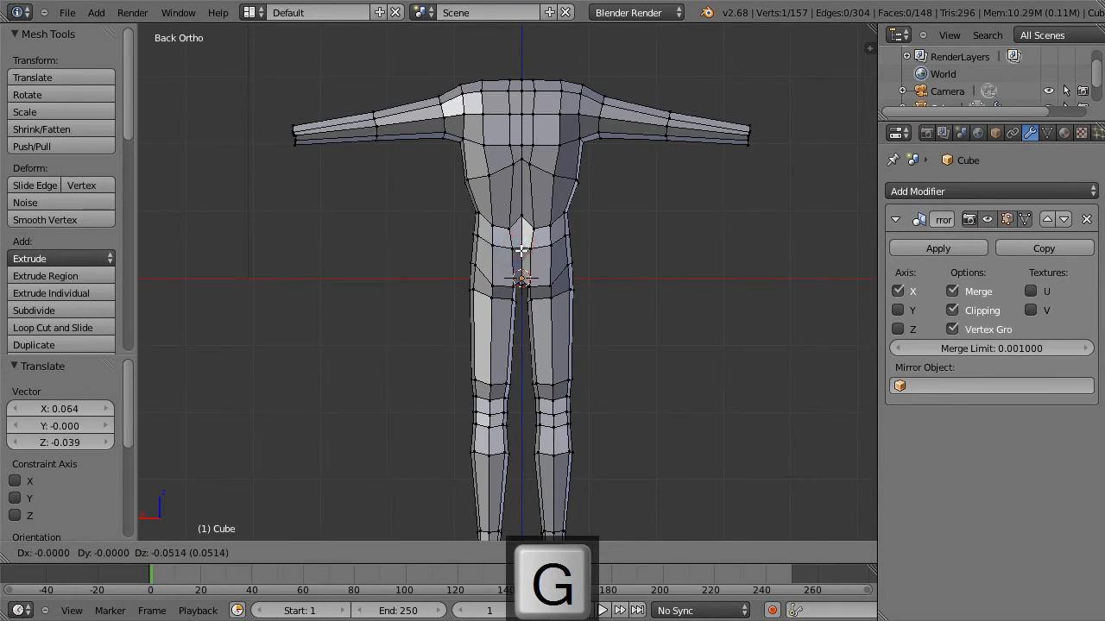
click(525, 231)
key(g)
click(524, 231)
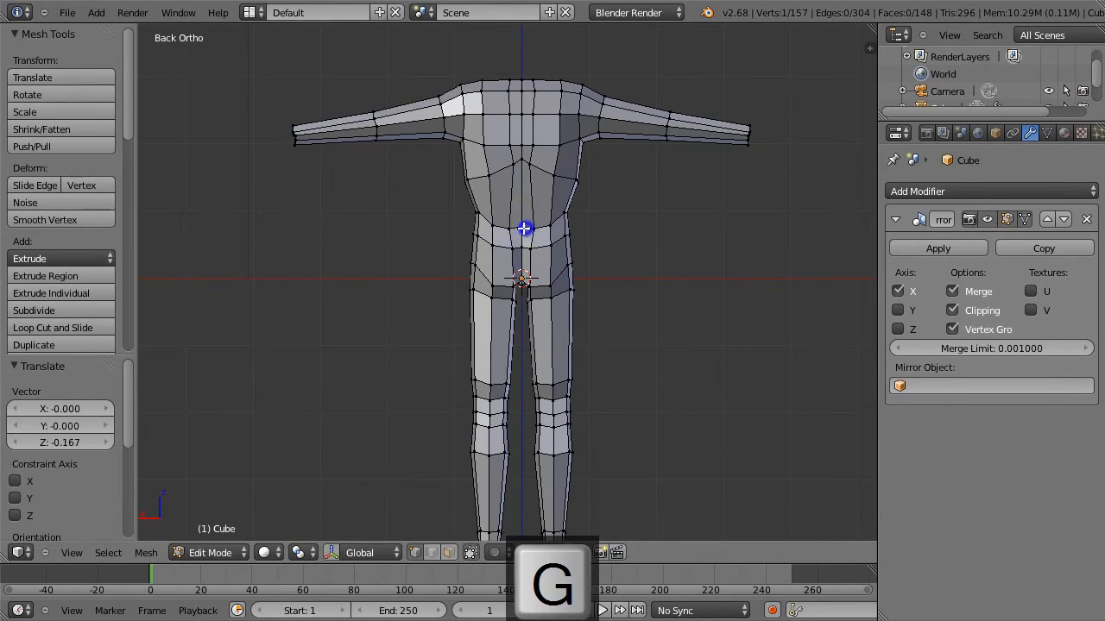
key(g)
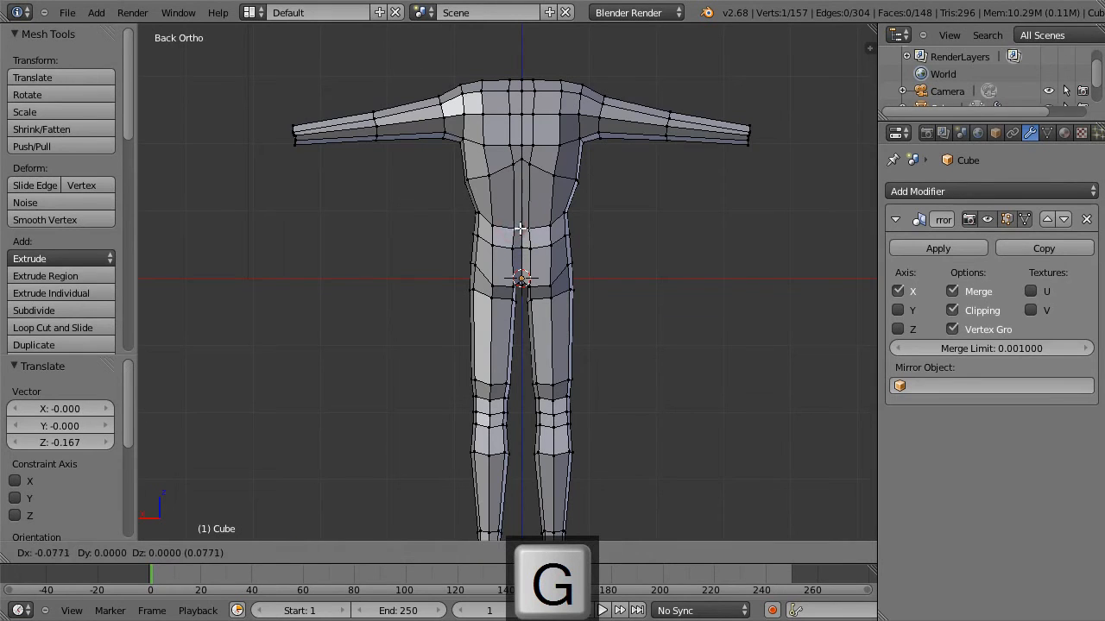
click(520, 229)
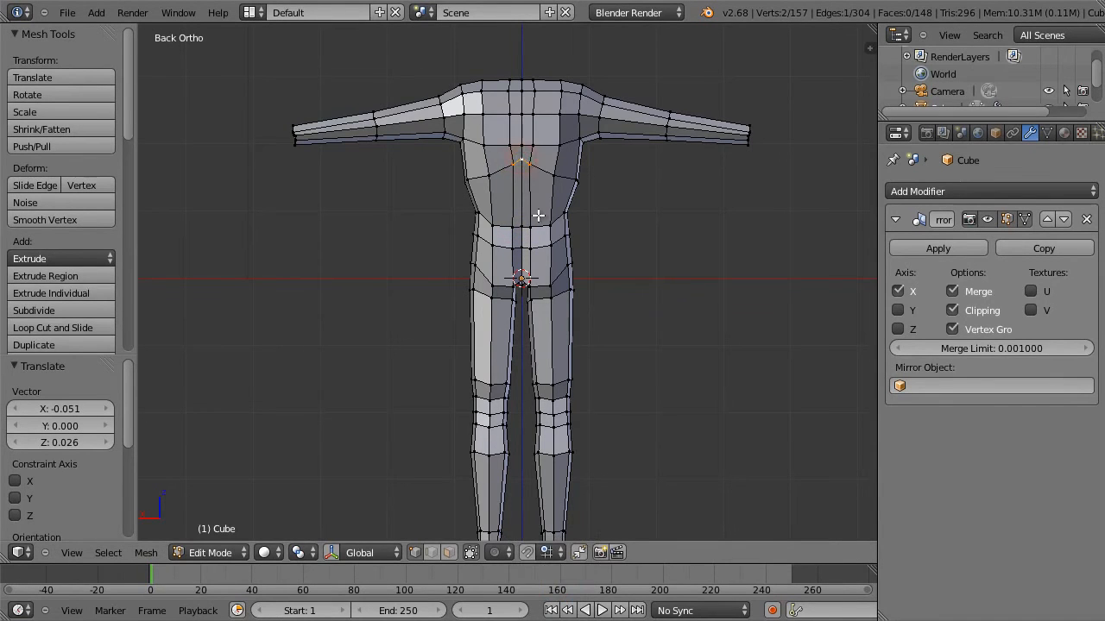
Smooth the three selected vertices of the loop across the middle of the back twice.
key(w)
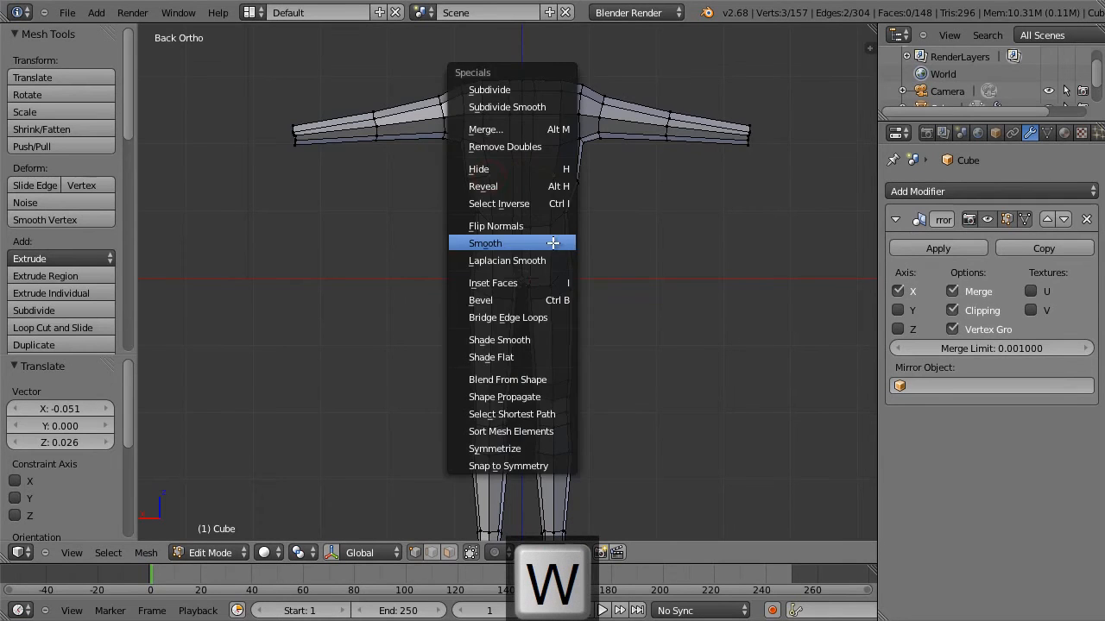
click(554, 239)
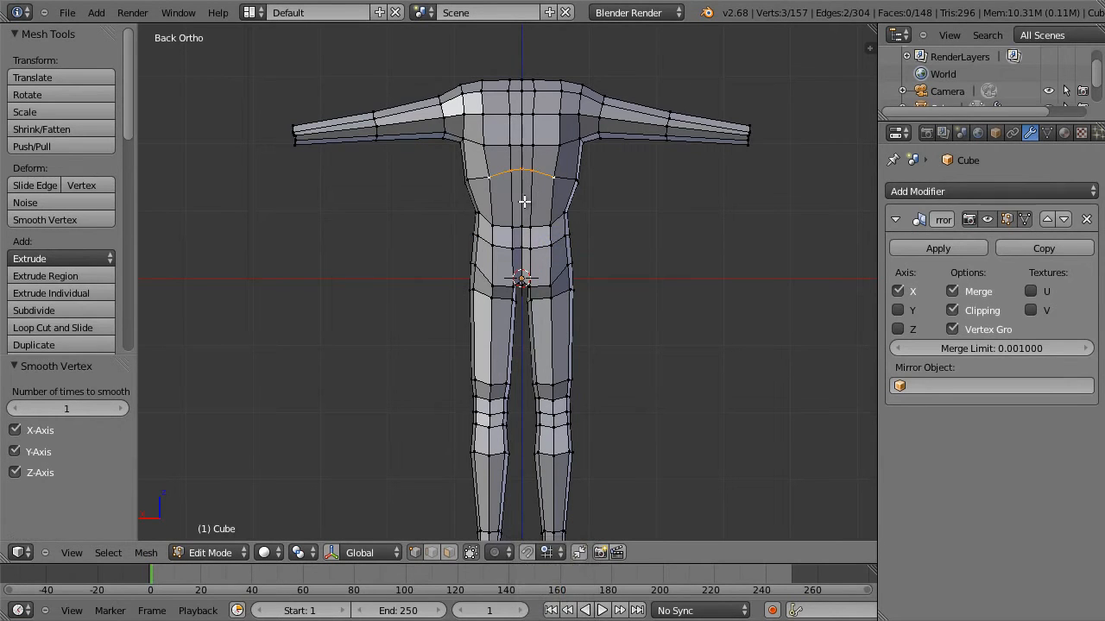
key(w)
click(545, 223)
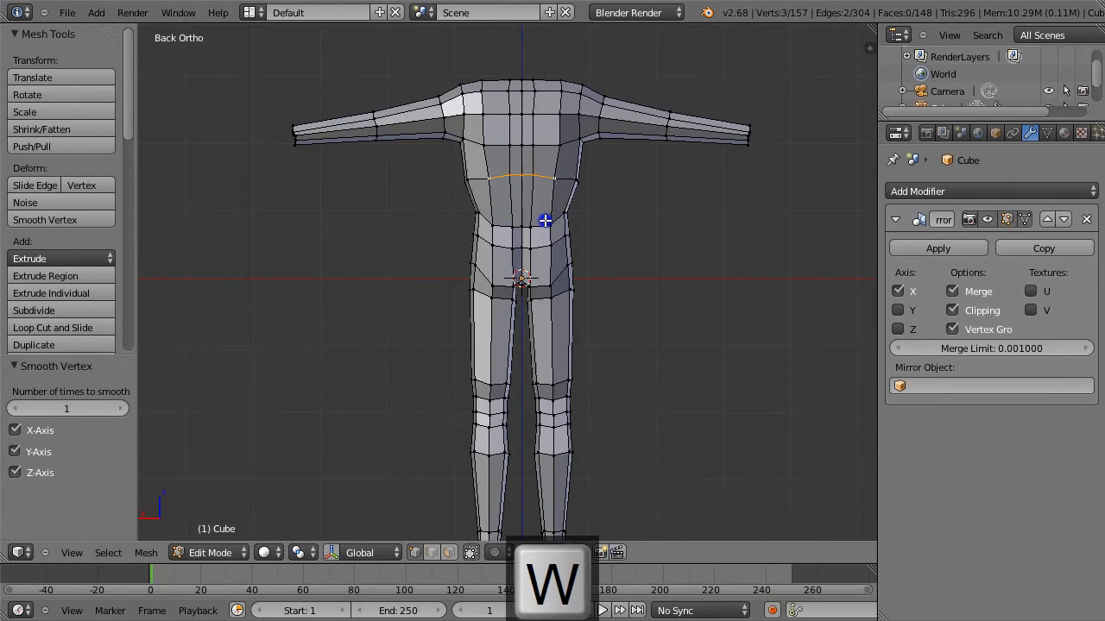
Select the edge loop around the waist and scale it to 0.954 along X.
alt+right_click(478, 211)
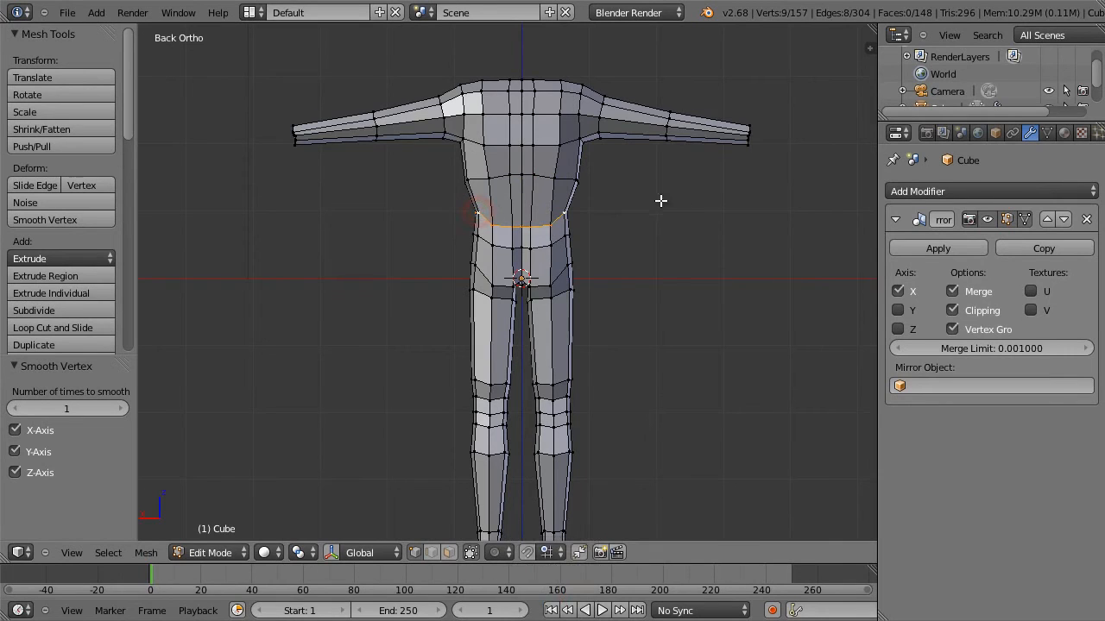
key(s)
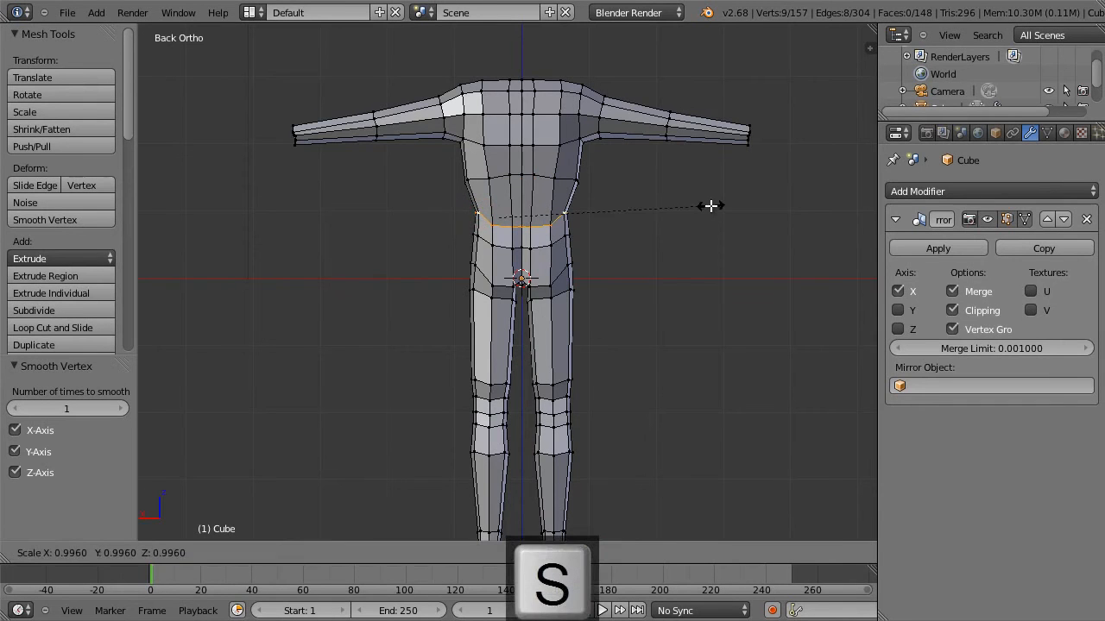
key(x)
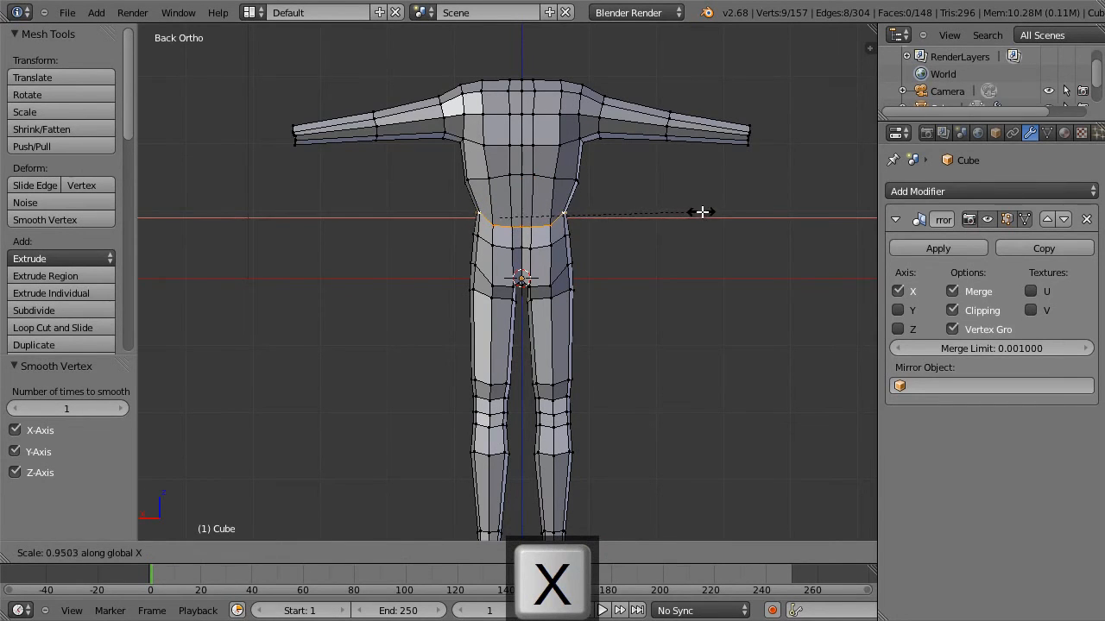
click(702, 211)
In front view, add a single loop cut around the abdomen, between the waist loop and the loop above it.
key(KP_1)
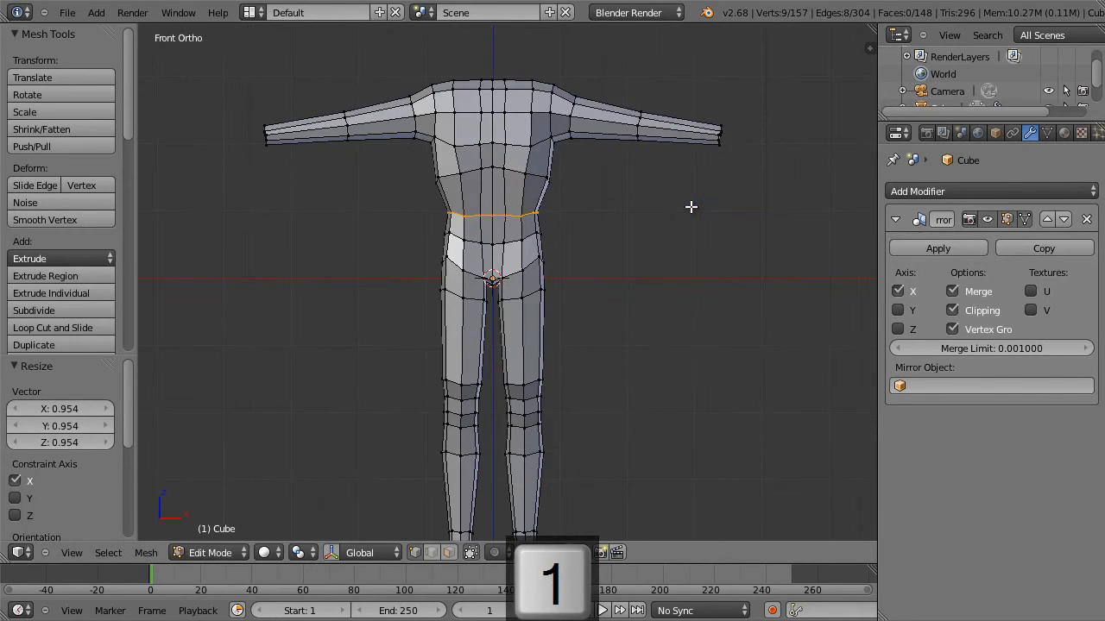
key(a)
key(ctrl+r)
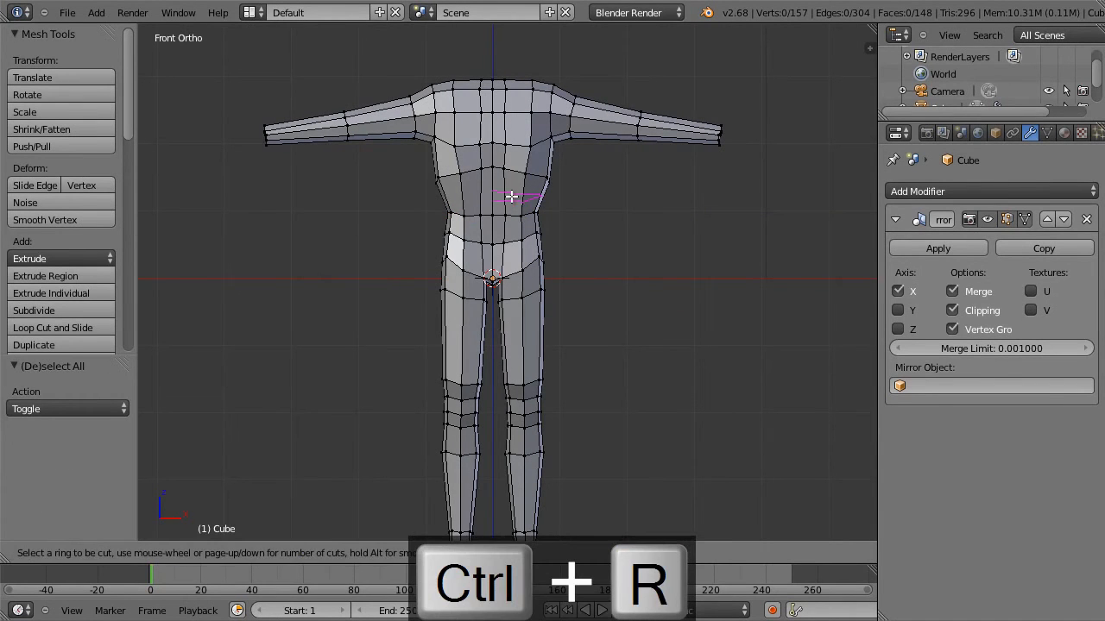
click(510, 190)
click(512, 188)
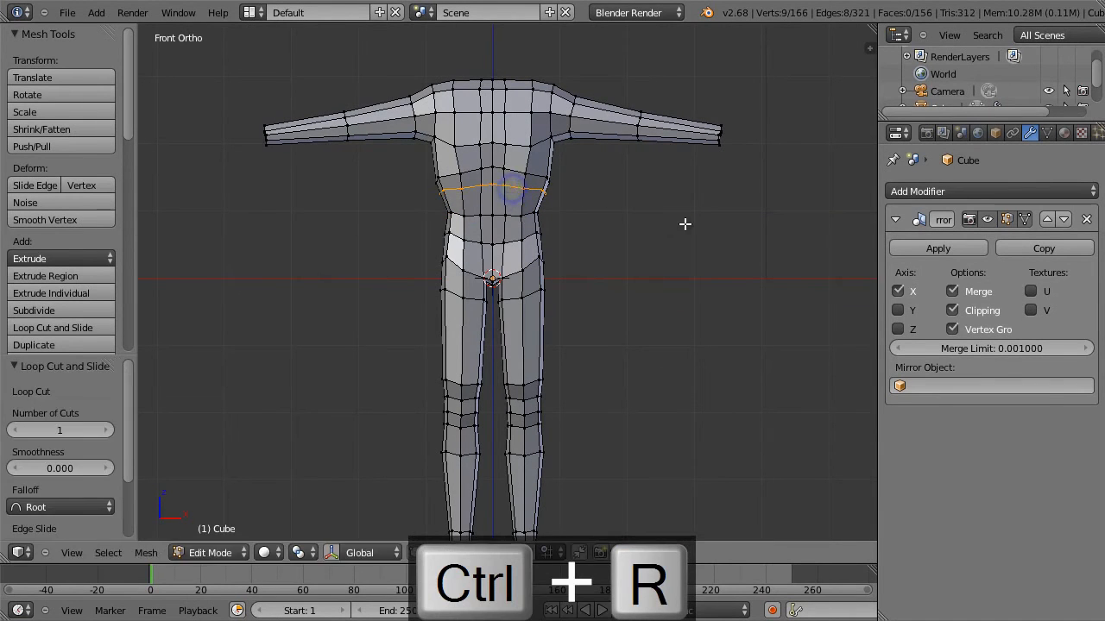
Scale the new abdomen loop to 0.834 and rotate it 13.576° in front view.
key(s)
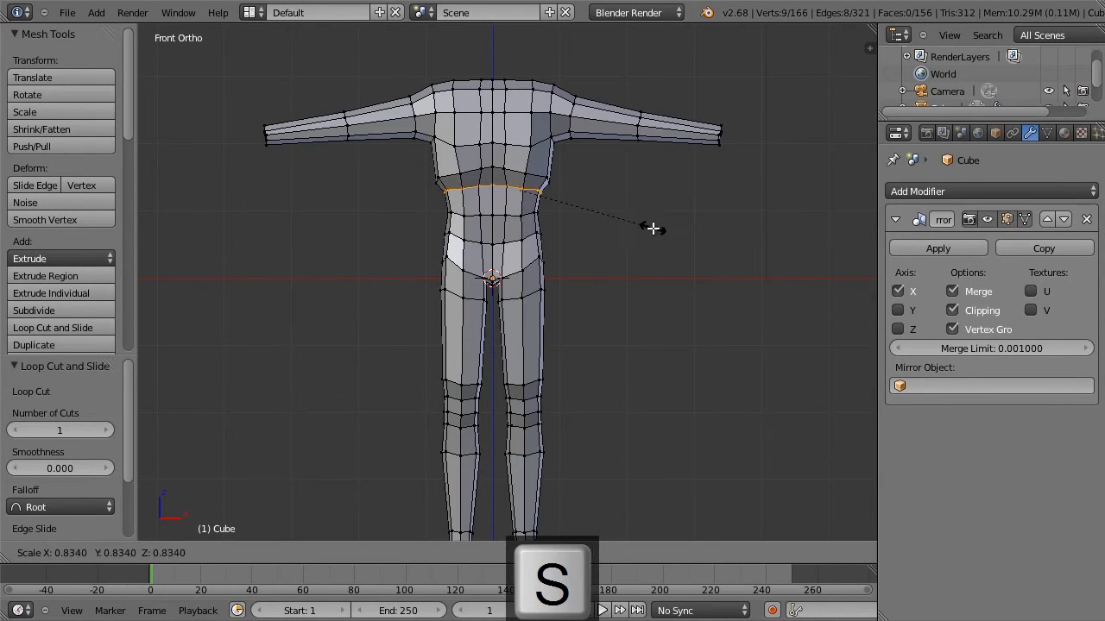
click(654, 228)
key(r)
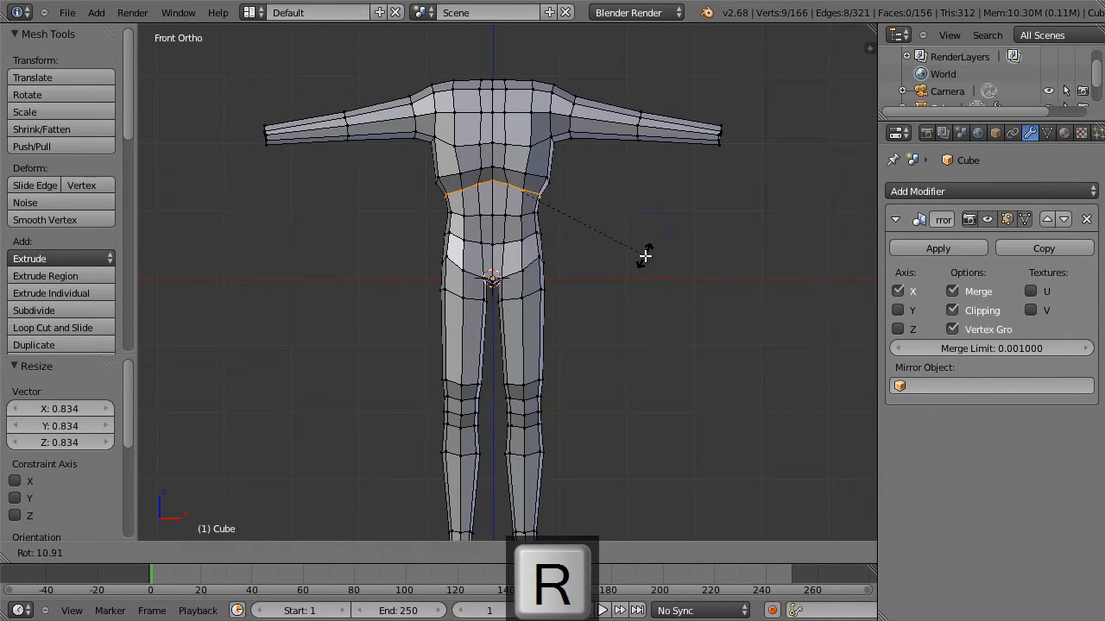
click(641, 260)
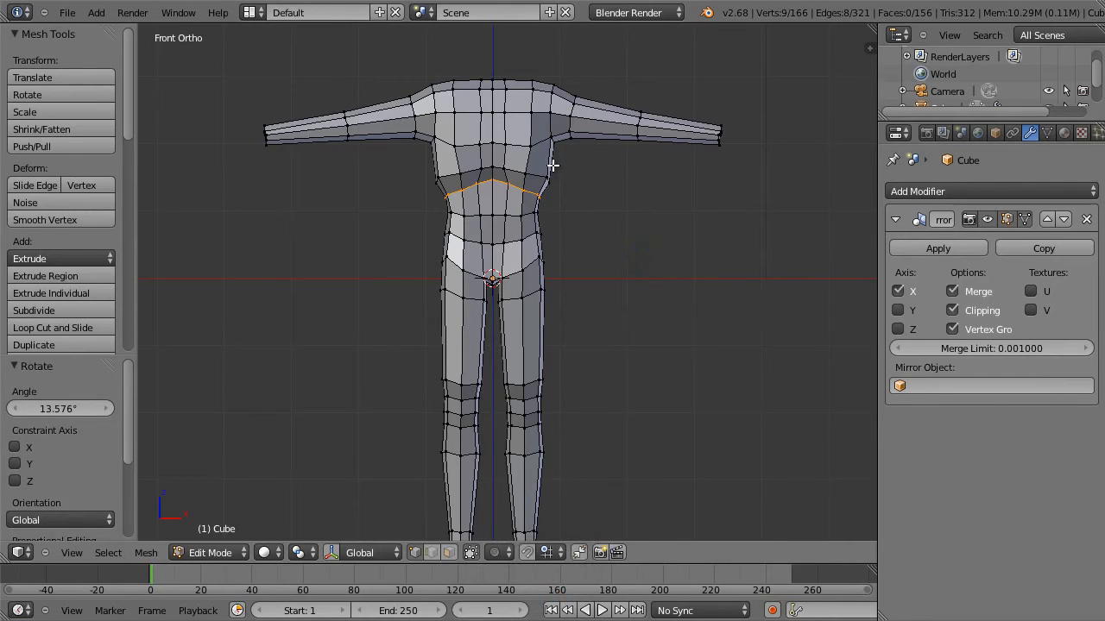
Render a preview image of the body mesh and return to the mesh view.
key(F12)
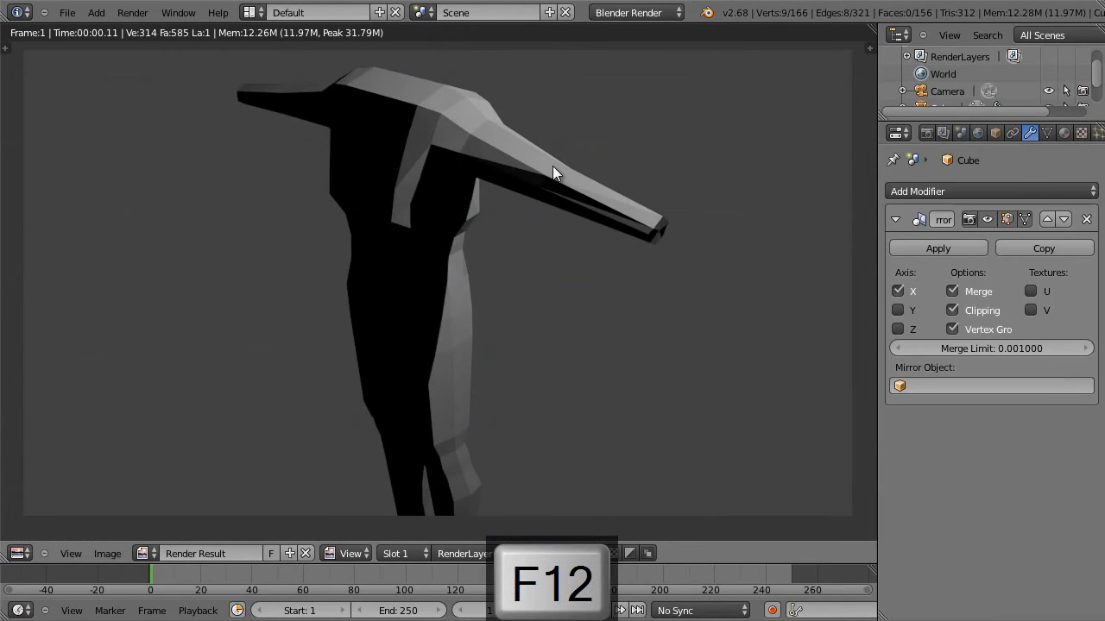
key(Escape)
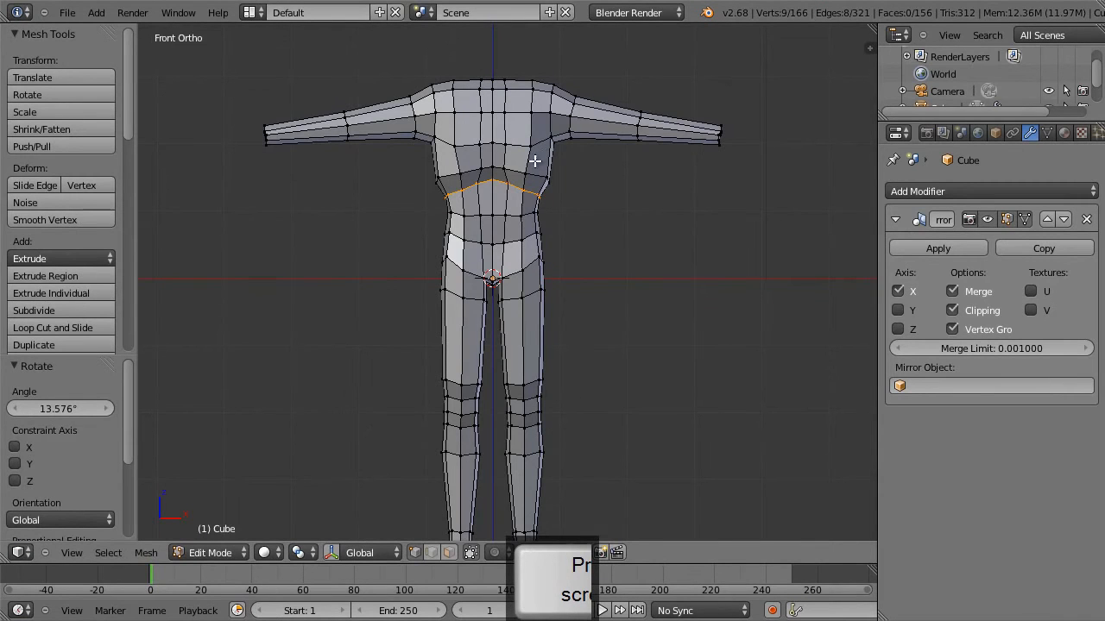
Add a single loop cut around the torso just below the chest and slide it towards the loop above.
key(ctrl+r)
click(537, 160)
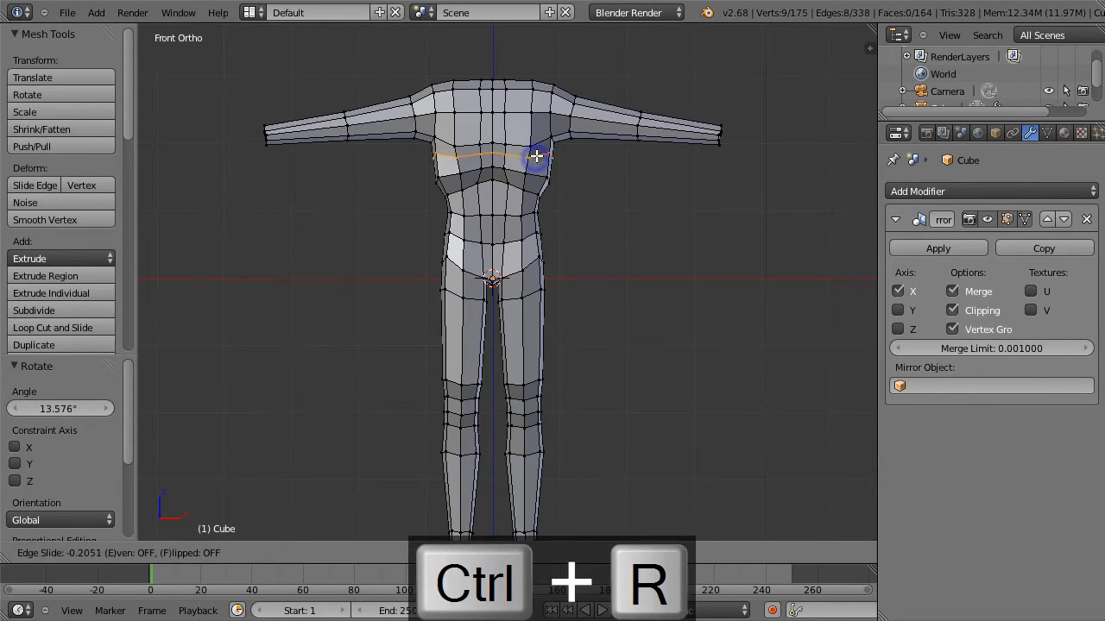
click(537, 152)
In right view, move the front vertex of the new chest loop 0.103 along Y and 0.026 along Z.
key(3)
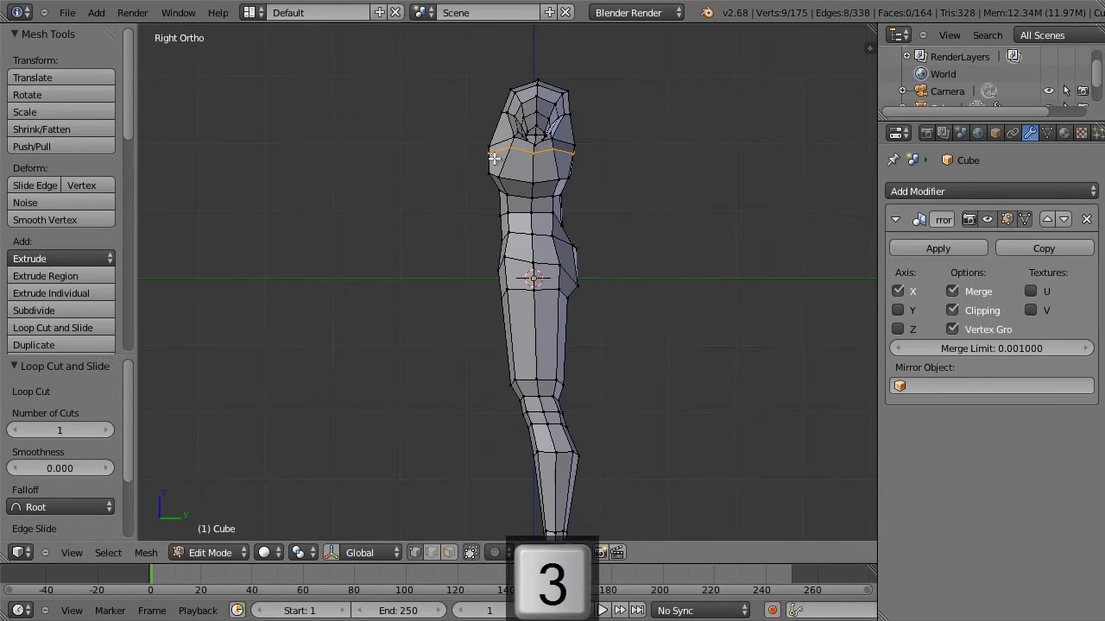
key(g)
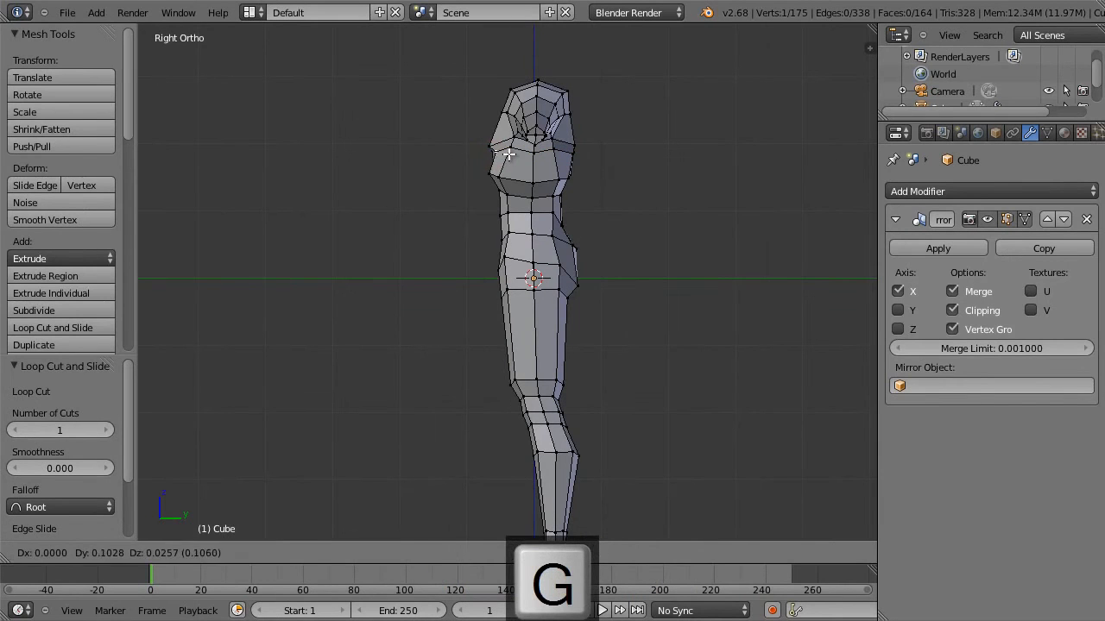
click(508, 153)
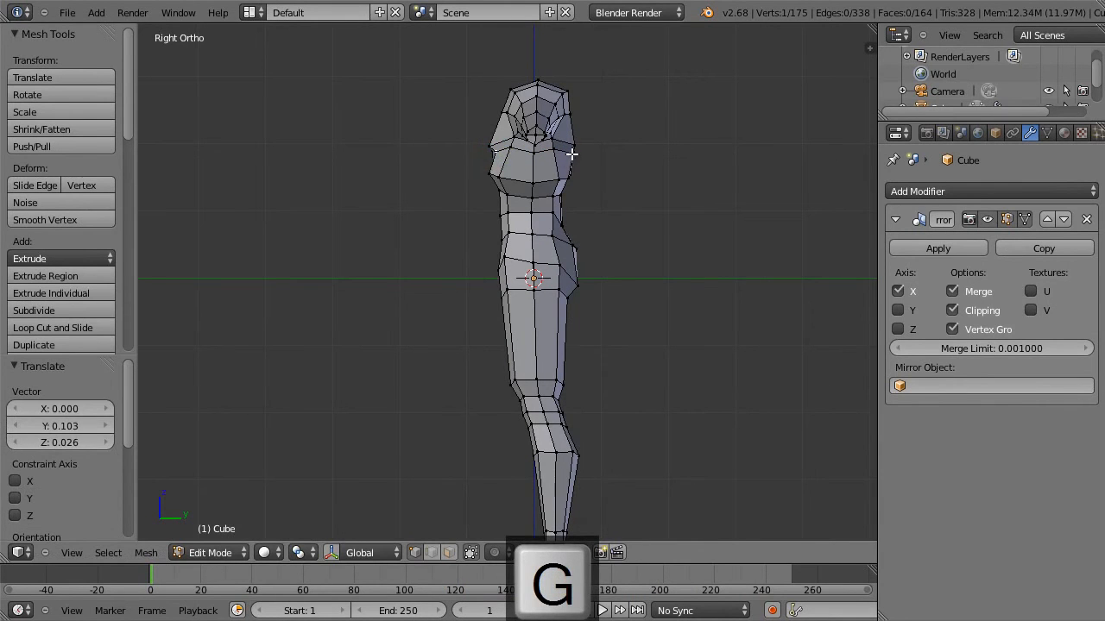
Slide the horizontal edges across the middle of the back along the surface by a factor of -0.384.
middle_drag(595, 167, 510, 176)
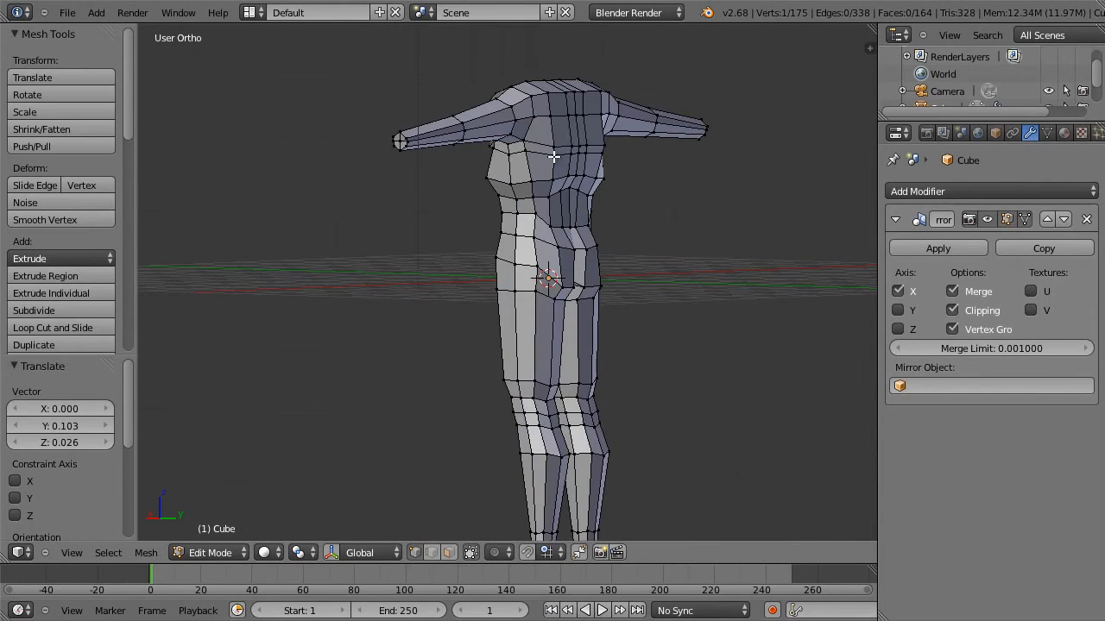
key(g)
key(g)
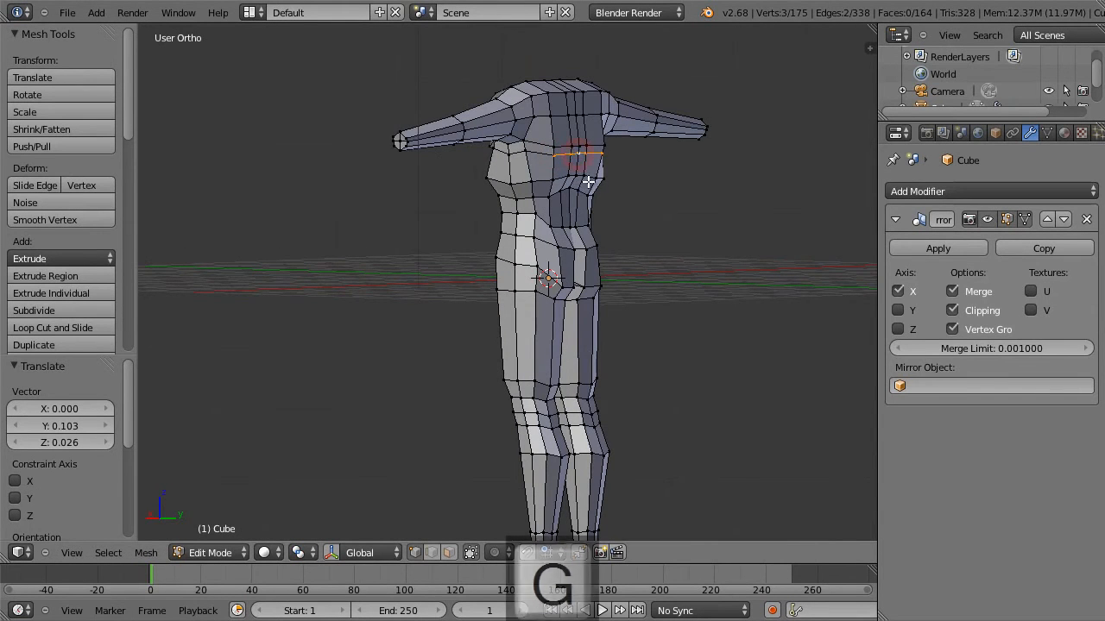
click(587, 188)
Lower two vertices on the side of the back beneath the arm, moving the second -0.007 X, 0.011 Y and -0.051 Z.
right_click(526, 149)
key(g)
key(g)
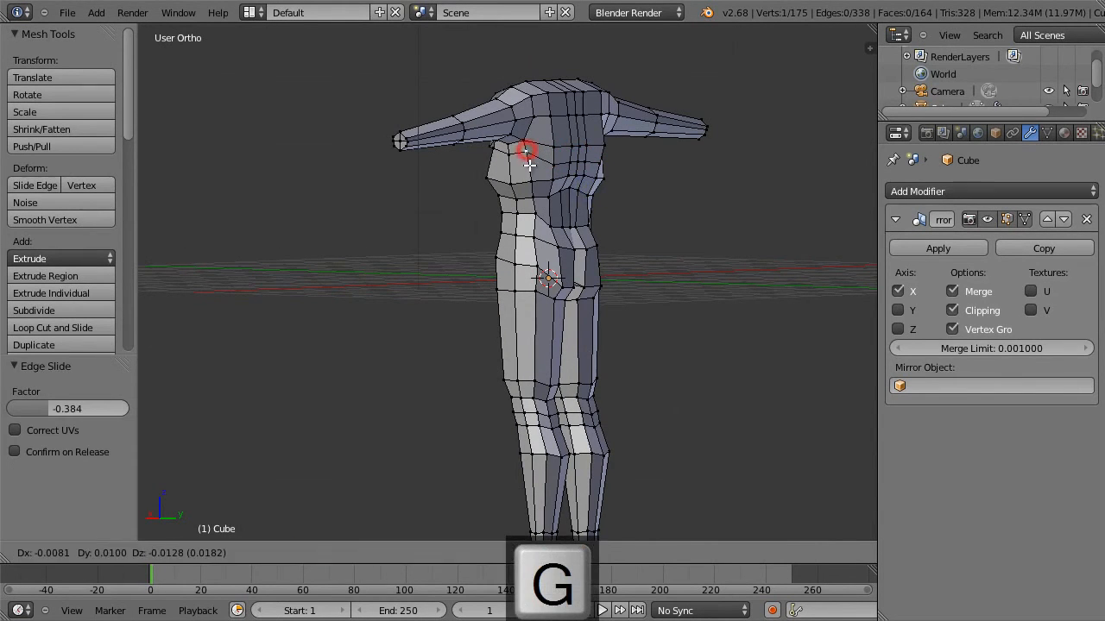
click(529, 163)
right_click(508, 154)
key(g)
click(509, 161)
In front view, reposition the armpit vertex and move the shoulder-top vertex -0.013 along X and 0.013 along Z.
key(KP_1)
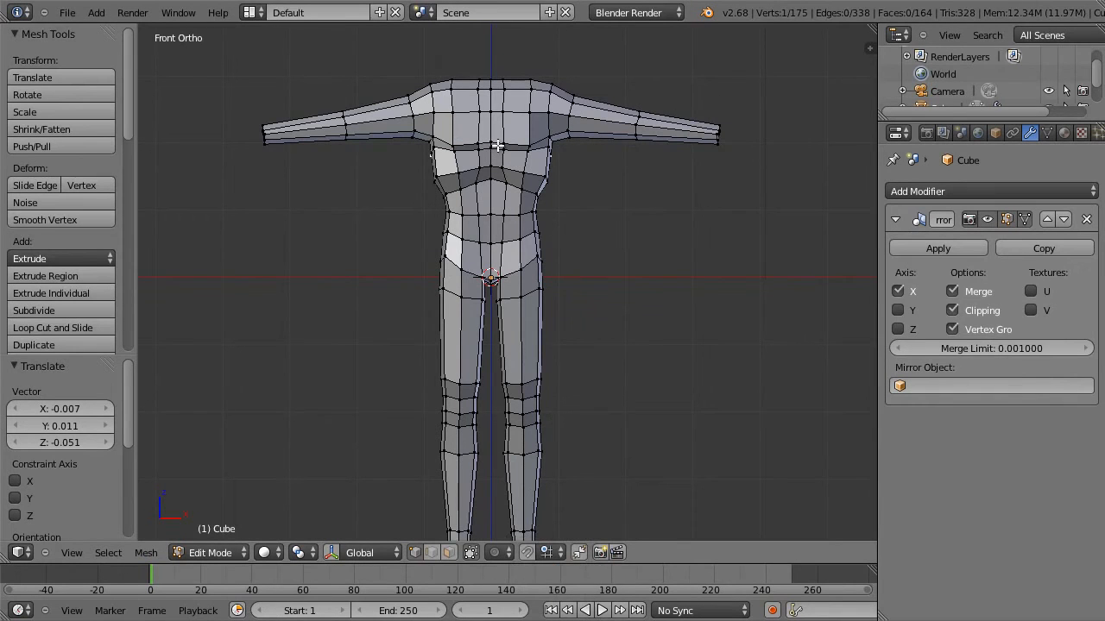
key(g)
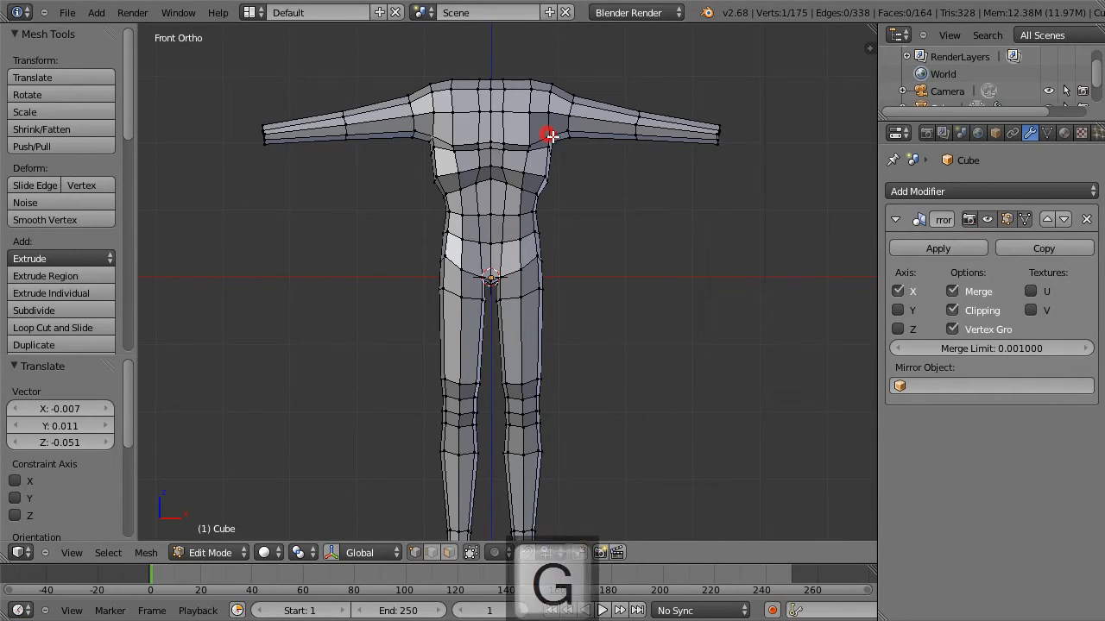
click(555, 142)
right_click(547, 90)
key(g)
click(547, 89)
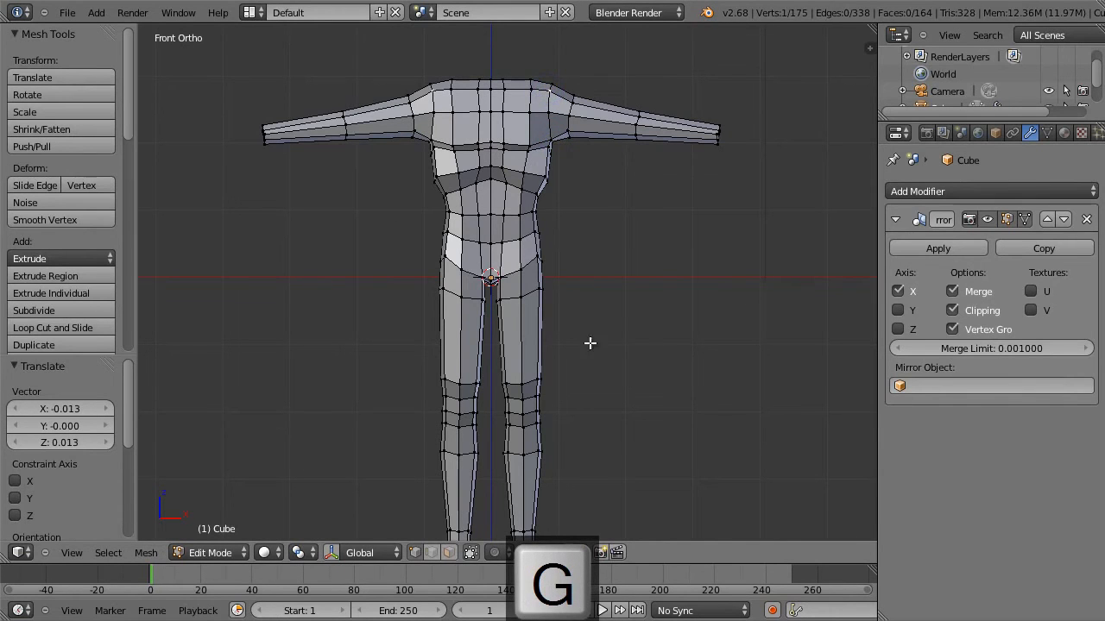
Add a single loop cut around the top of the thighs and slide it towards the hip loop above.
scroll(520, 292, up, 6)
key(ctrl+r)
click(556, 292)
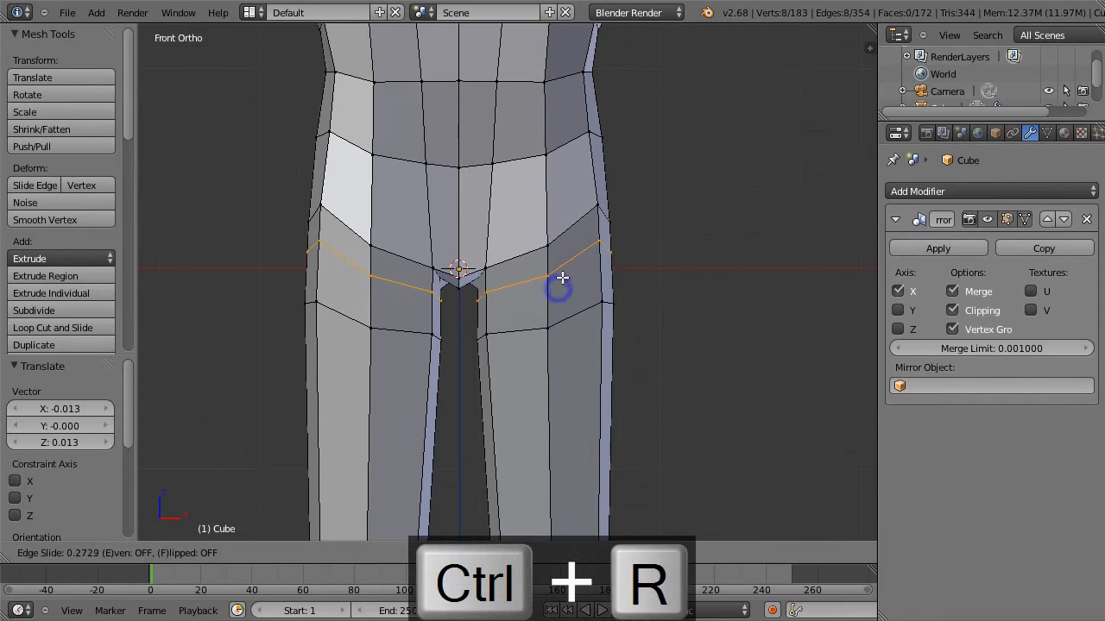
click(566, 270)
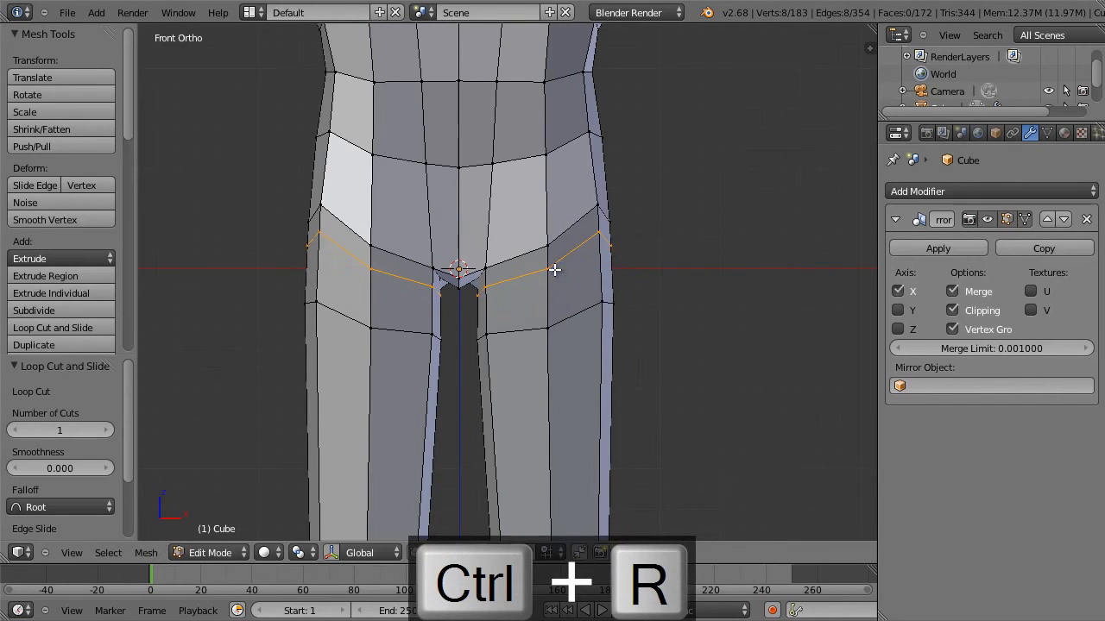
Move the new thigh loop's rear vertices under the buttock: outer -0.099 Y, -0.017 Z; inner 0.067 X, -0.073 Y, -0.043 Z.
key(KP_3)
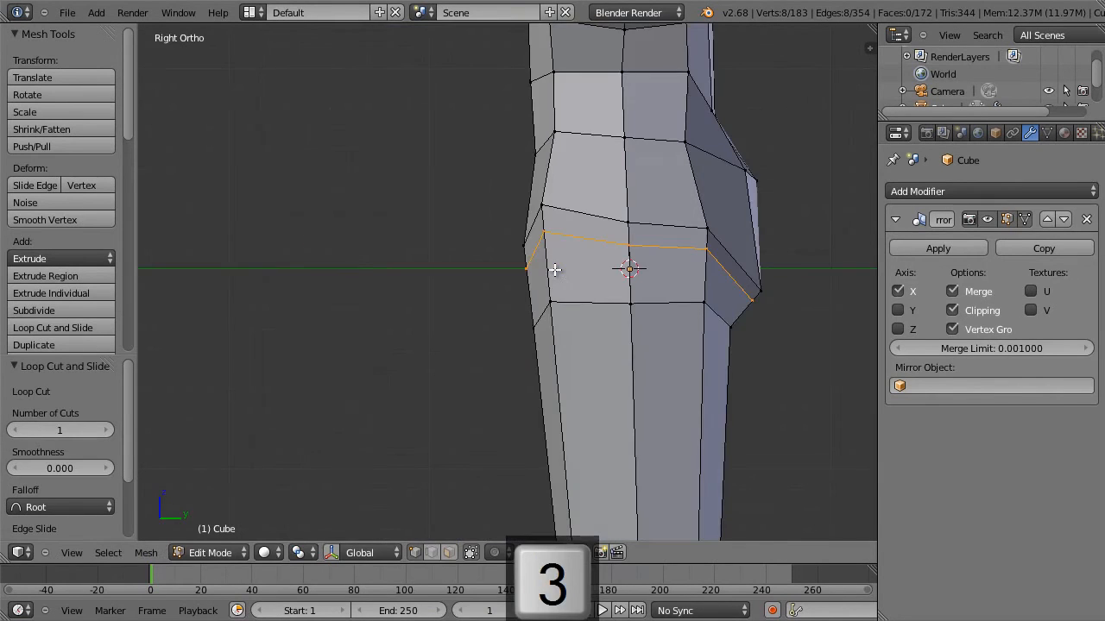
right_click(751, 302)
key(g)
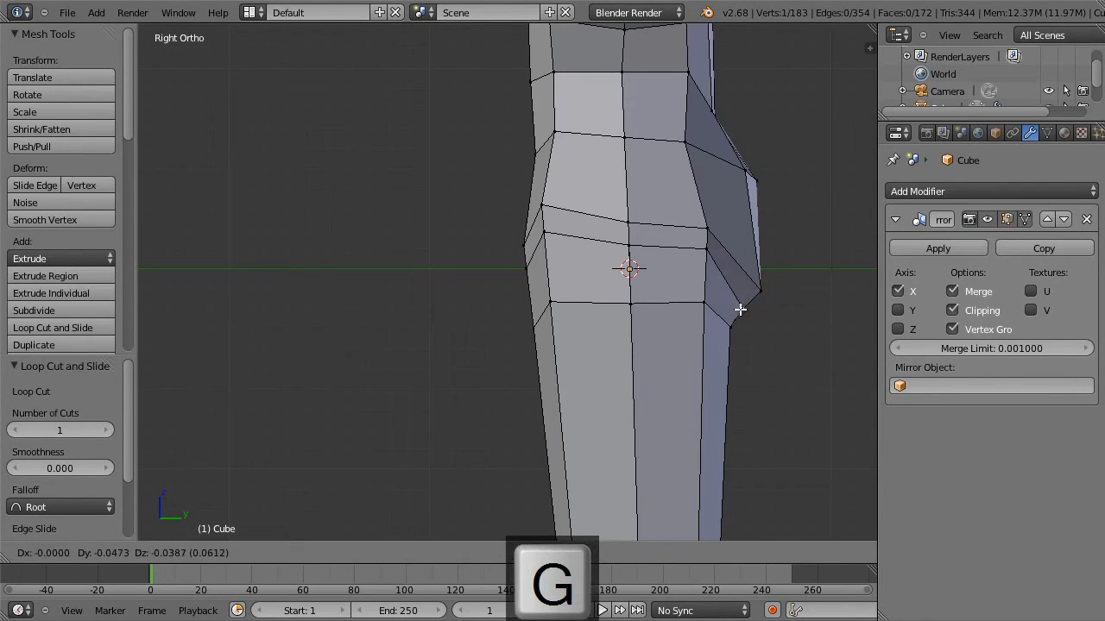
click(732, 303)
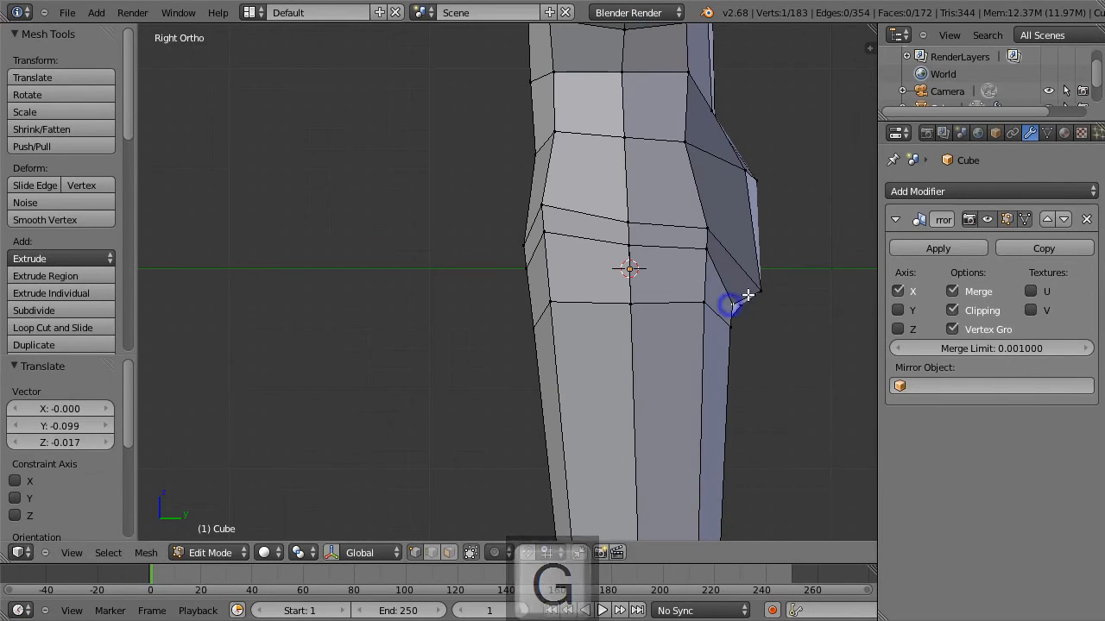
middle_drag(777, 285, 681, 275)
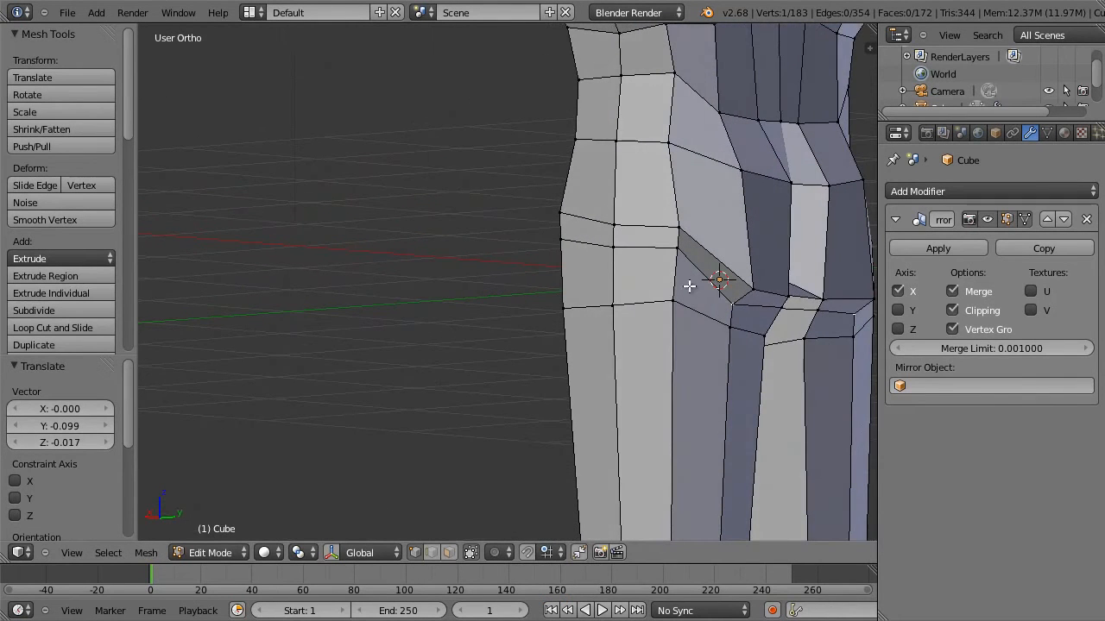
right_click(784, 311)
key(g)
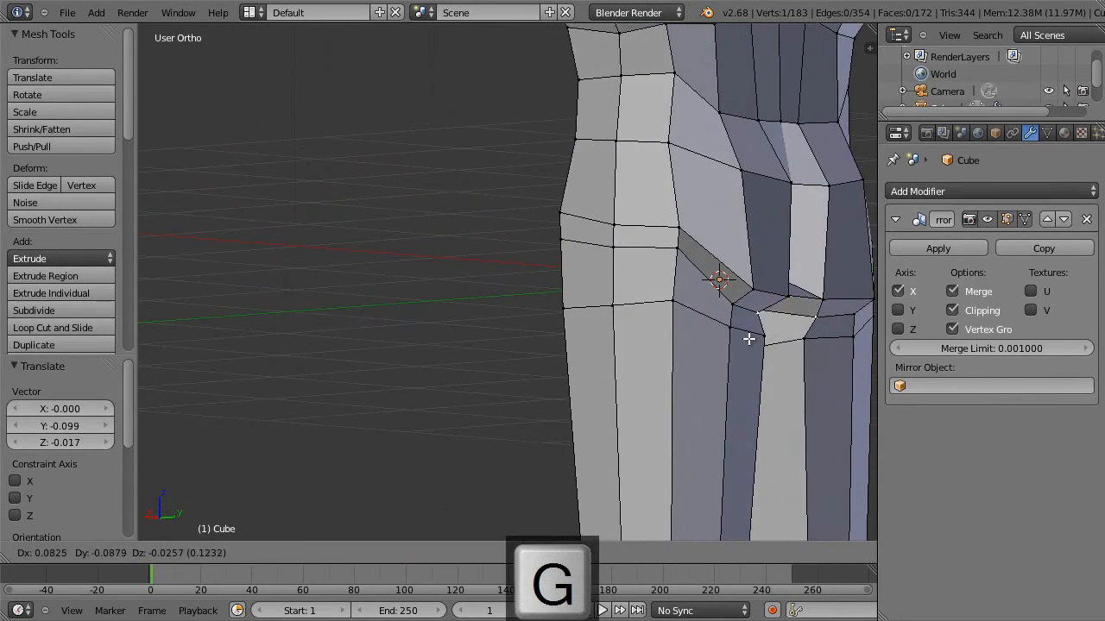
click(752, 342)
Add a single loop cut around the pelvis between the hip loop and the lower waist loop.
middle_drag(752, 343, 728, 237)
key(ctrl+r)
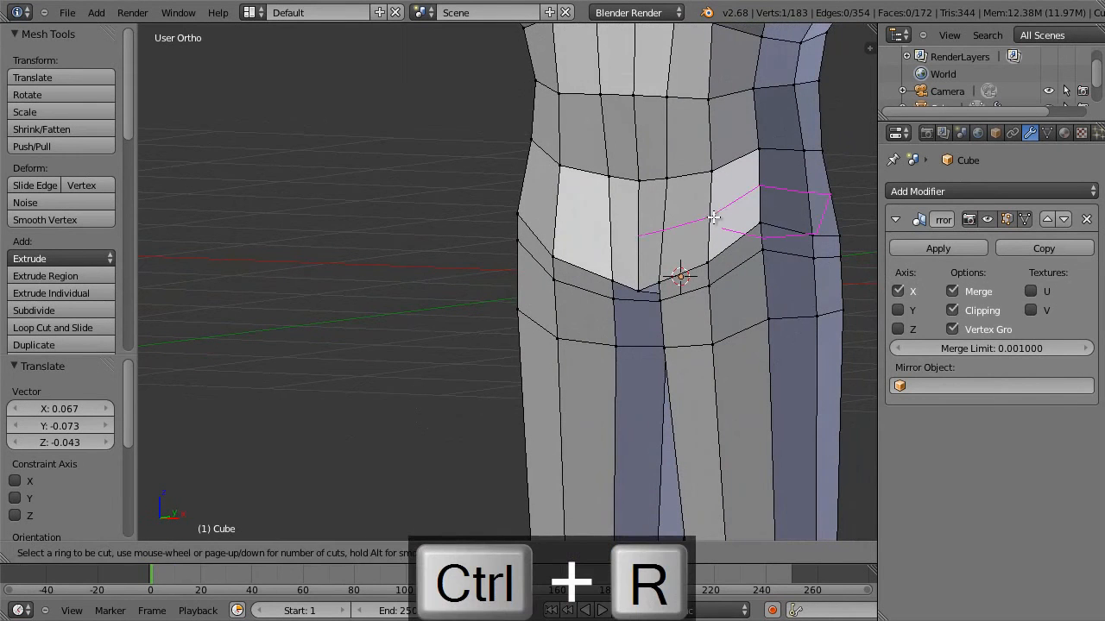
click(718, 212)
click(725, 210)
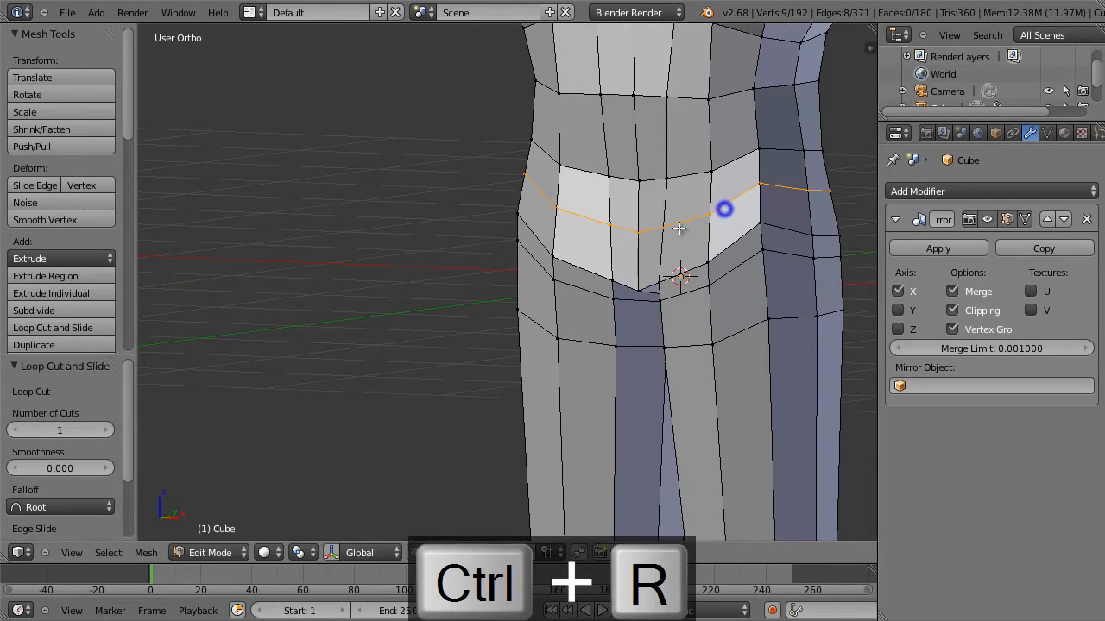
In right view, move the front crotch vertex 0.030 along Y and -0.004 along Z.
right_click(640, 292)
key(KP_3)
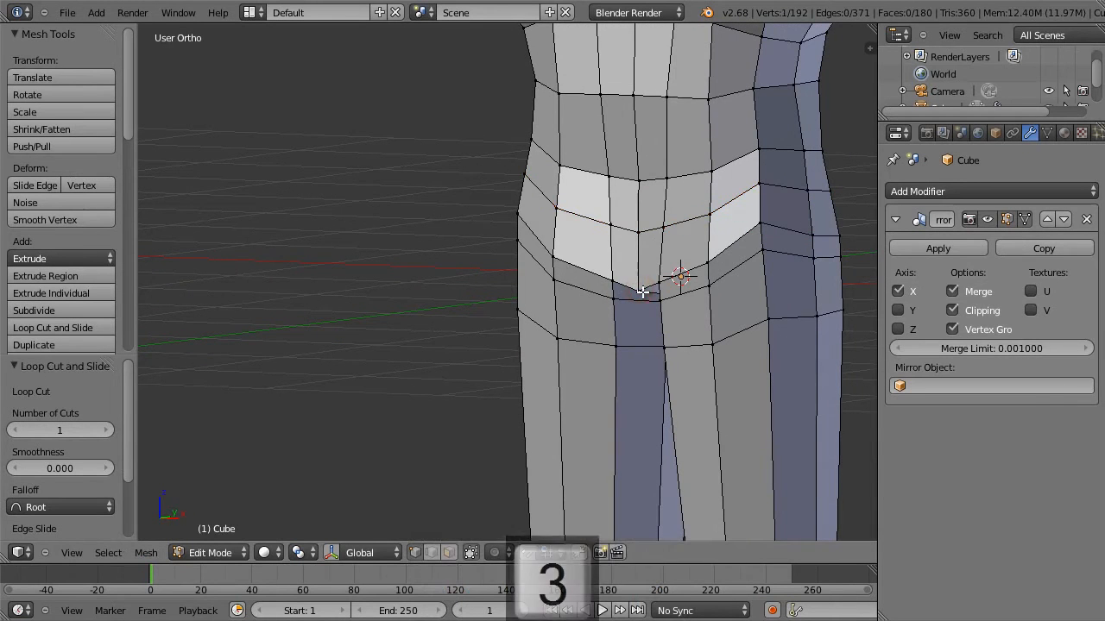
key(z)
key(g)
click(615, 321)
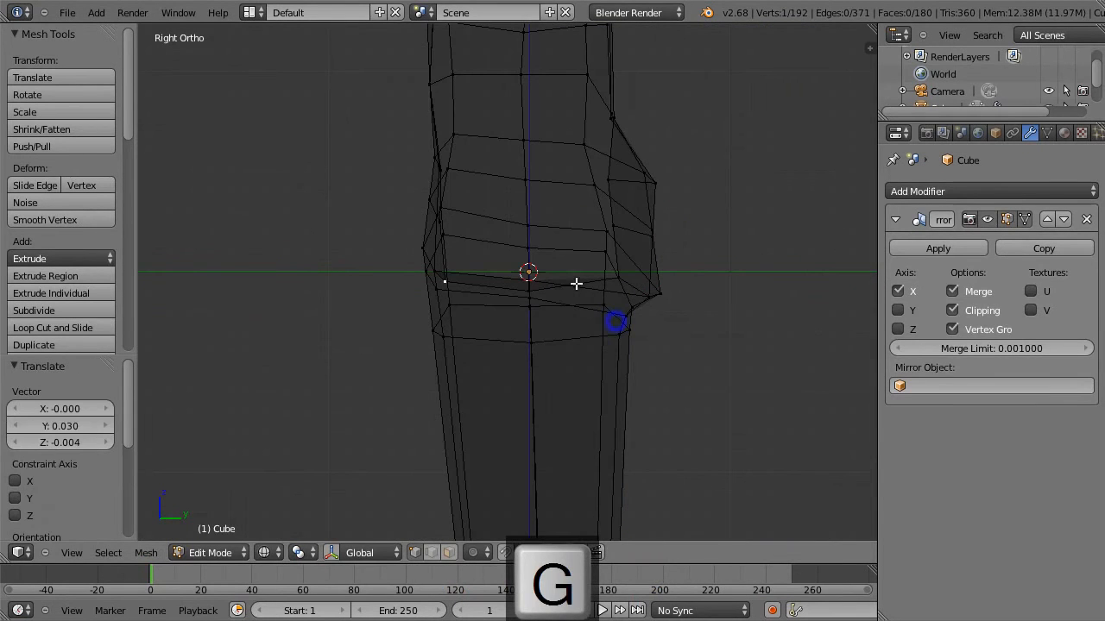
key(z)
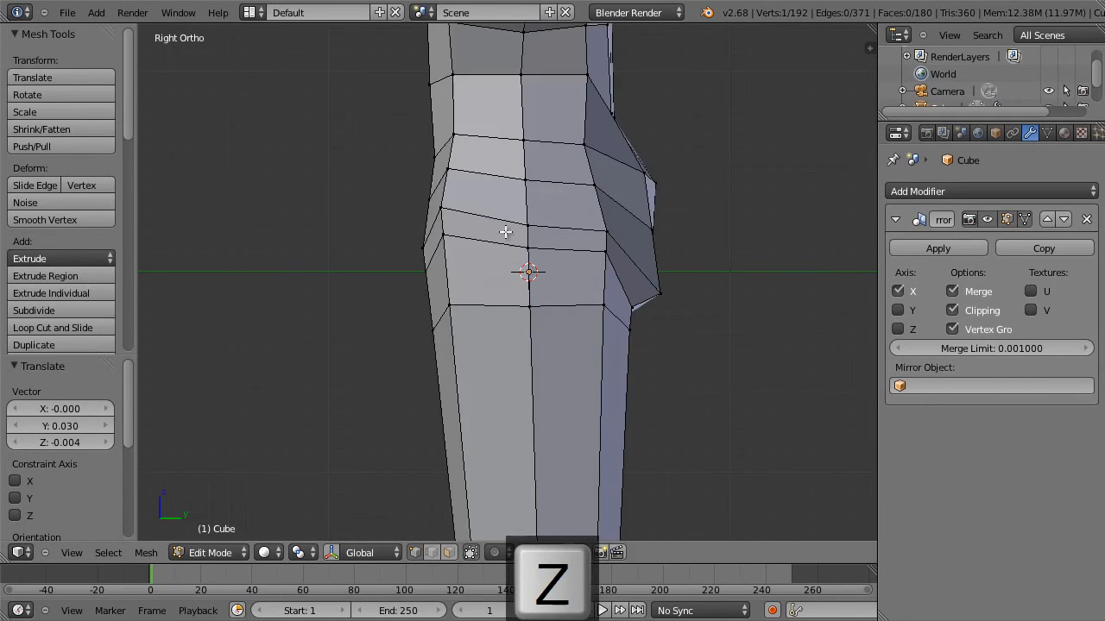
Move the two front centre vertices of the new pelvis loop -0.108 along Y and -0.133 along Z in right view.
middle_drag(509, 230, 485, 259)
right_click(442, 222)
shift+right_click(466, 219)
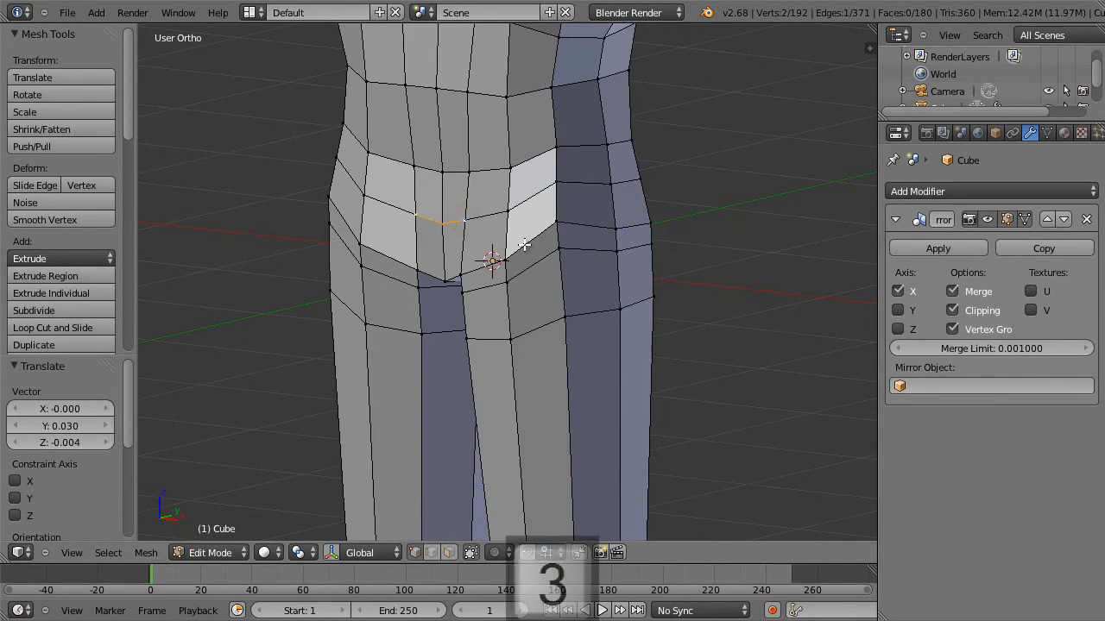
key(KP_3)
key(z)
key(g)
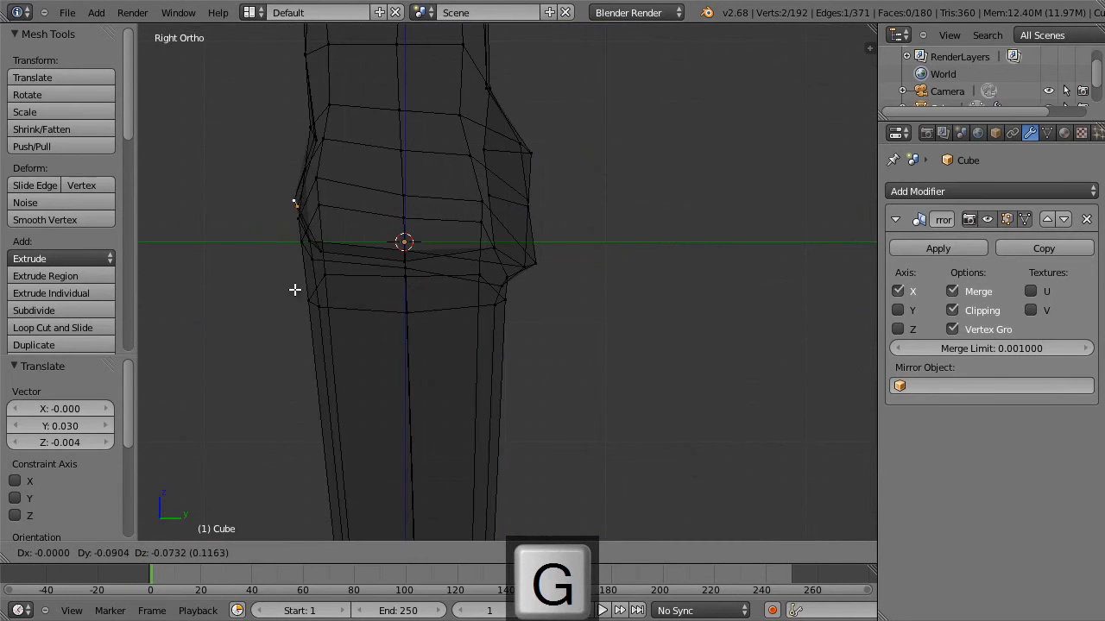
click(290, 299)
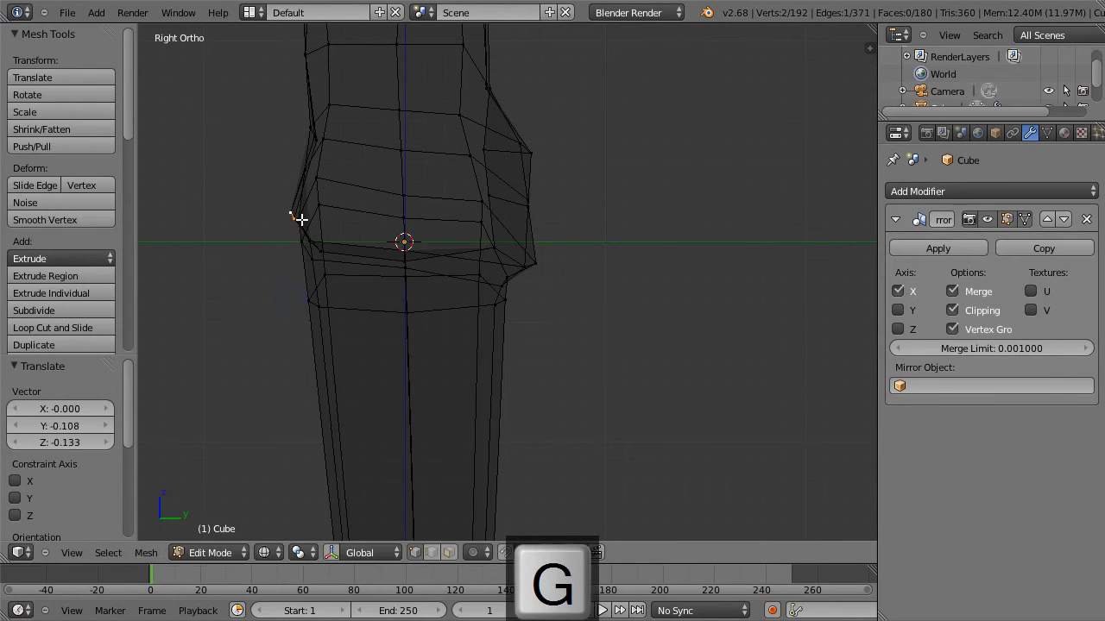
Examine the shaded body and its pelvis area in object mode, ending in front view, and return to mesh editing.
middle_drag(569, 222, 483, 238)
key(Tab)
key(z)
mouse_move(535, 265)
middle_down()
mouse_move(656, 279)
mouse_move(582, 217)
mouse_move(661, 244)
mouse_move(627, 249)
middle_up()
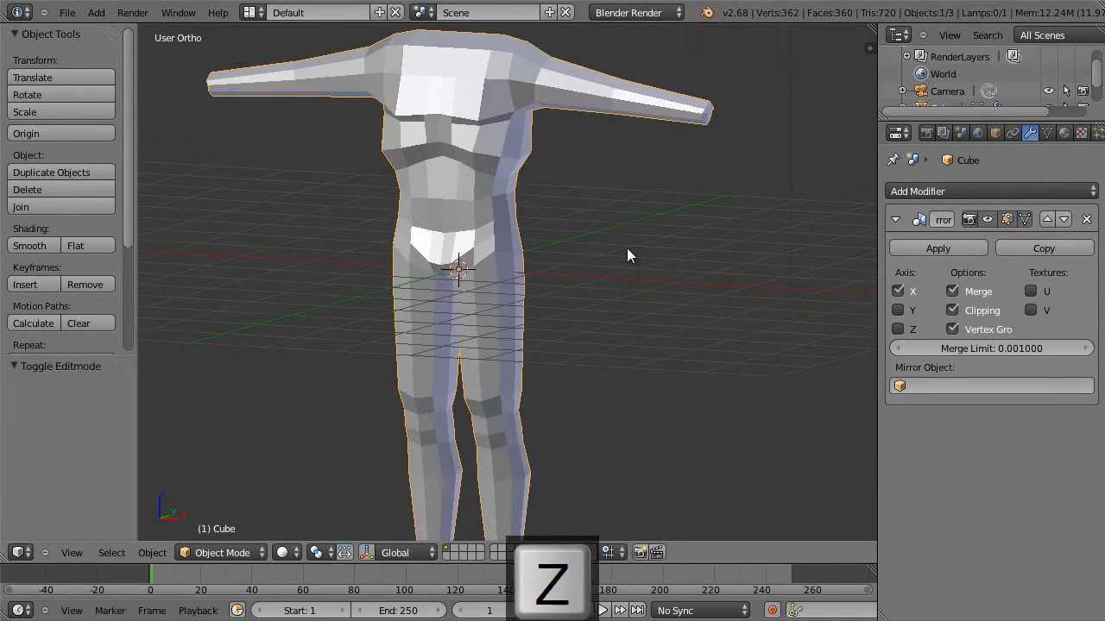
key(KP_1)
scroll(607, 241, up, 4)
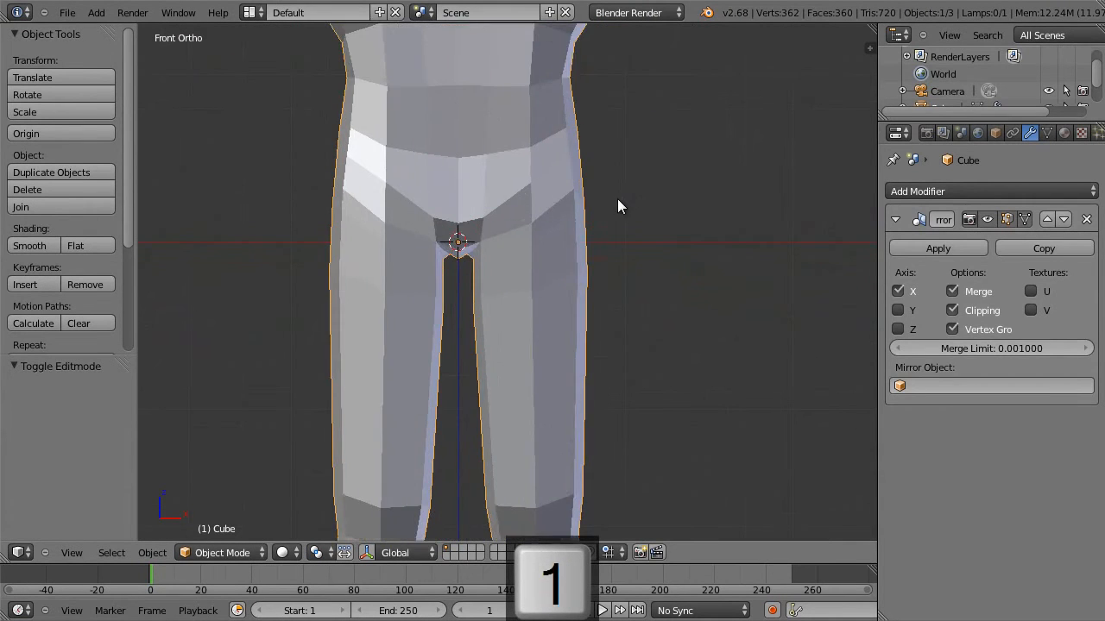
key(z)
key(z)
key(Tab)
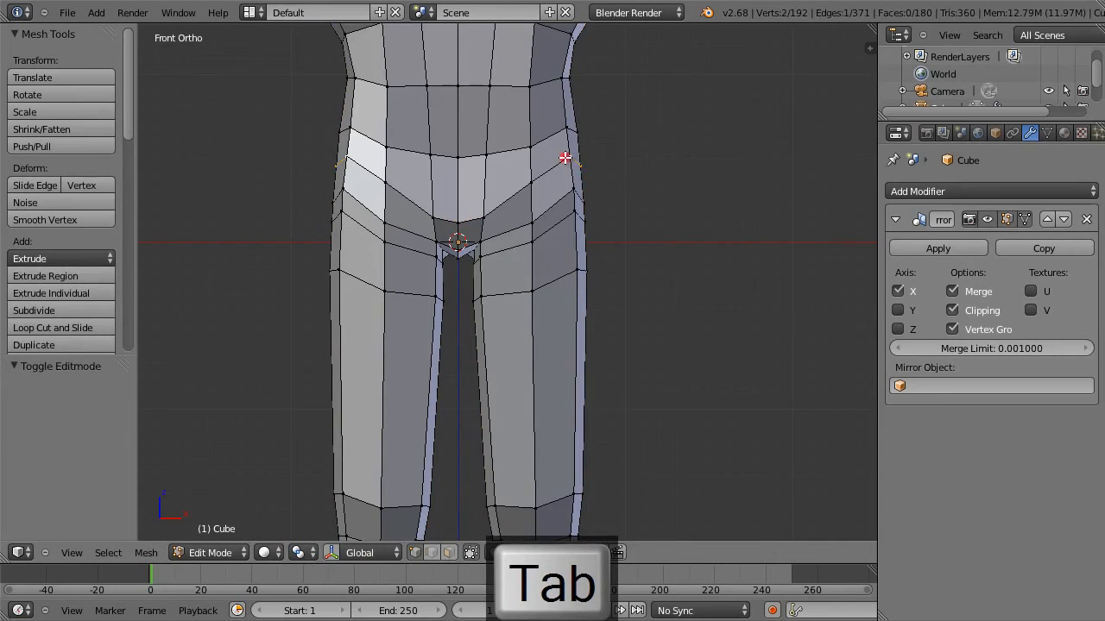
Move the edge at the outer side of the hip -0.031 along X and 0.031 along Z.
key(g)
click(587, 171)
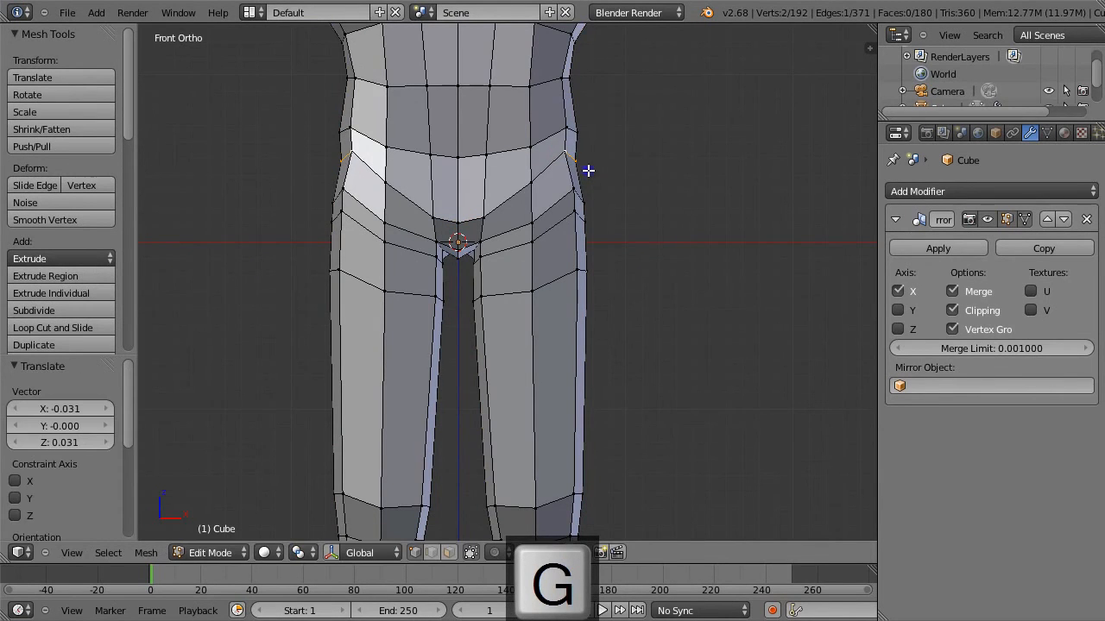
Box-select the waist side vertices, front and back, in front view and move them inward about 0.027 along X.
scroll(588, 171, down, 3)
shift+middle_drag(599, 152, 590, 264)
key(a)
key(b)
drag(578, 265, 511, 341)
key(z)
key(b)
drag(513, 261, 576, 333)
key(g)
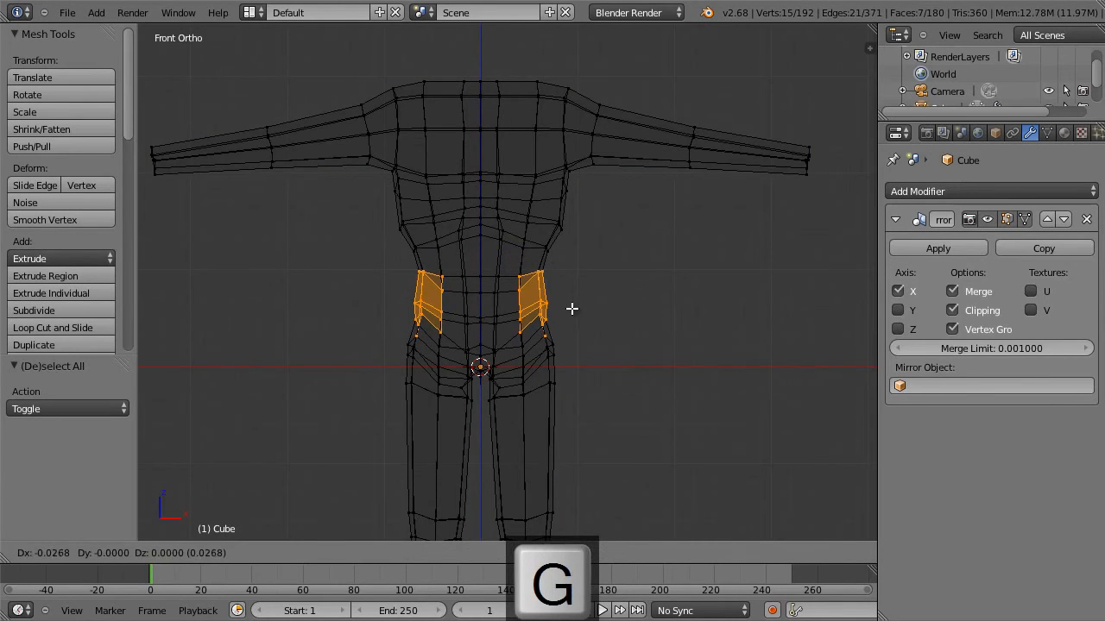
click(571, 308)
Nudge the selected waist side vertices again and check the body shape in object mode.
key(z)
key(g)
click(567, 308)
key(z)
key(z)
key(Tab)
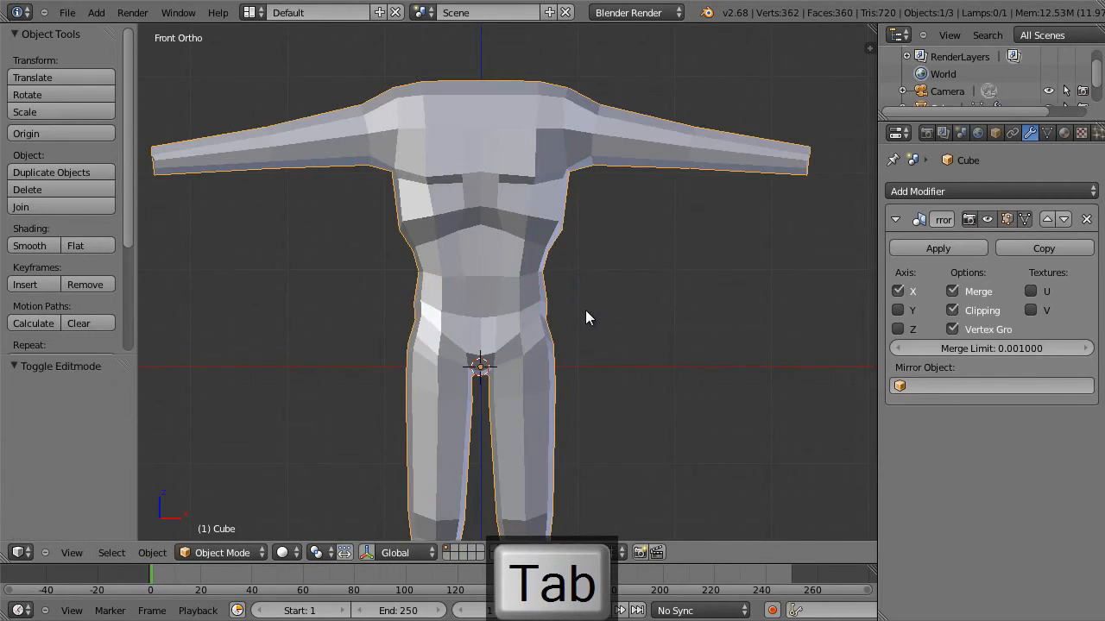
Return to mesh editing and move the side edge just below the ribs -0.018 along X and 0.036 along Z.
key(Tab)
right_click(555, 248)
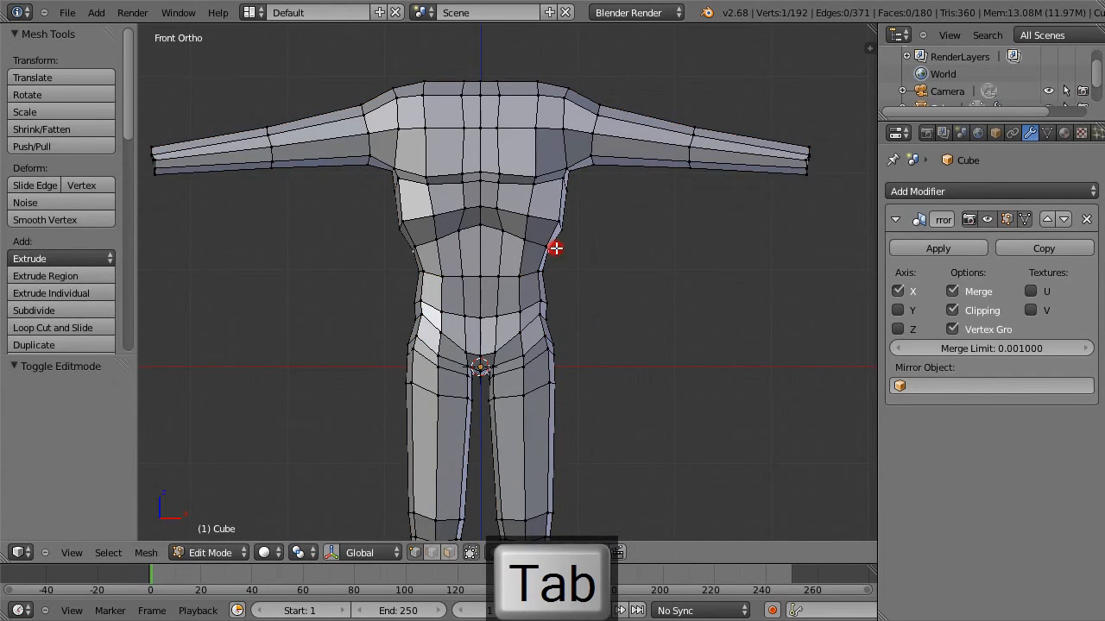
key(g)
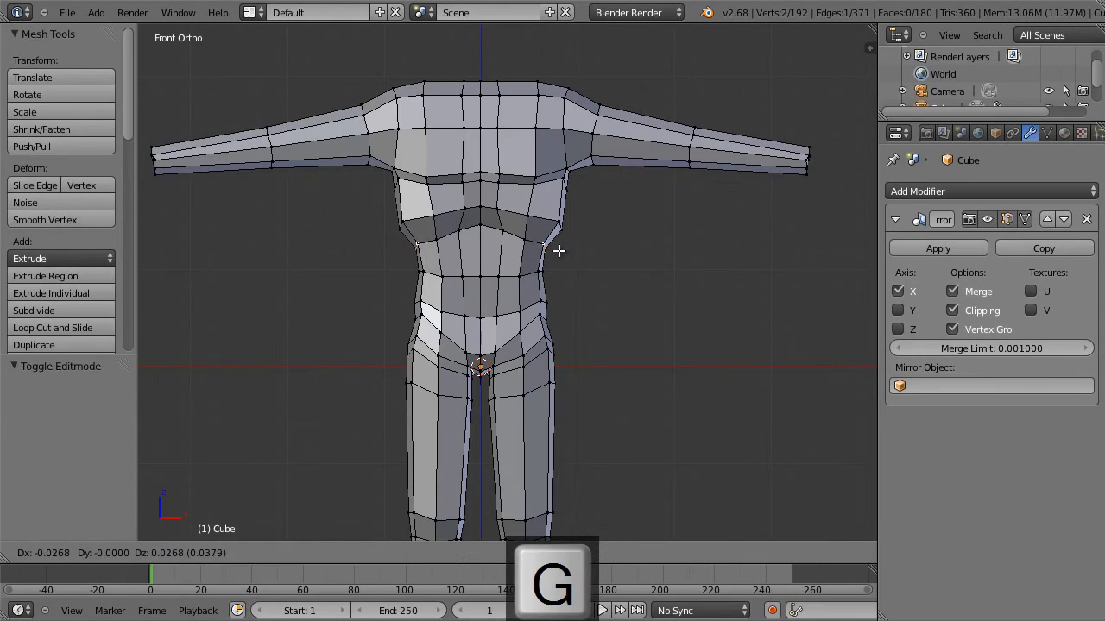
click(559, 250)
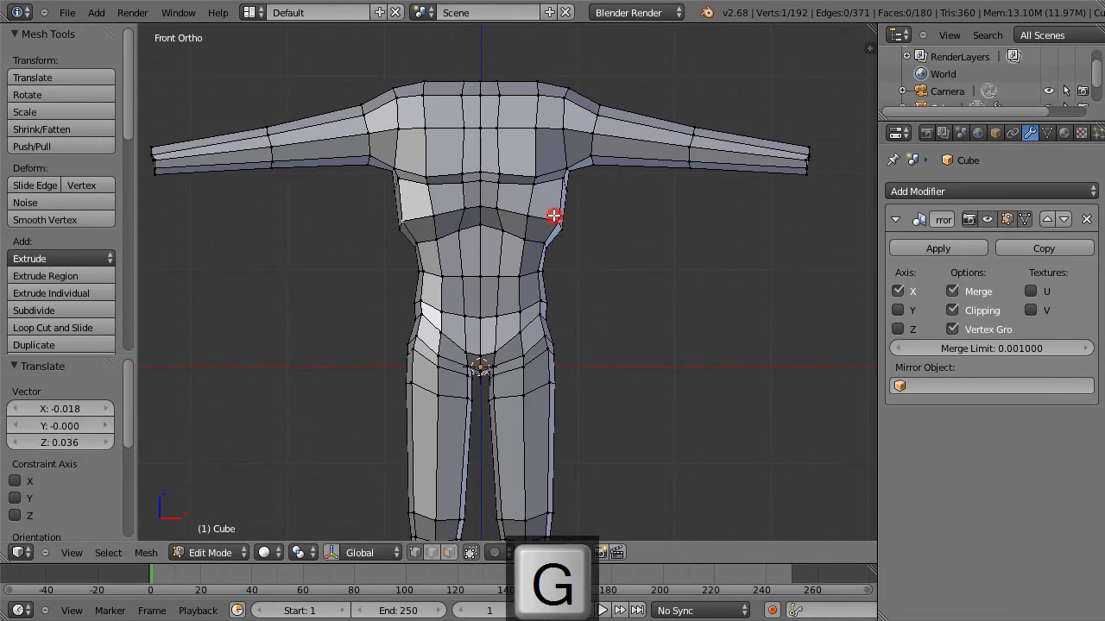
Move the outer rib vertex -0.036 X and -0.009 Z, and the vertex below the armpit -0.018 X and -0.071 Z.
key(g)
click(550, 218)
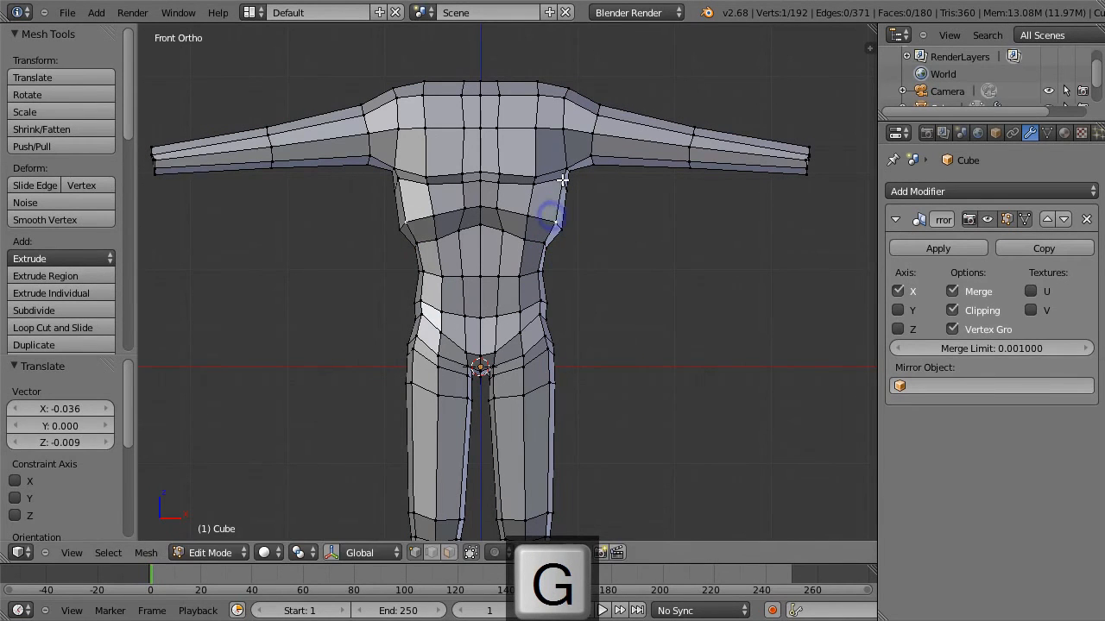
key(g)
click(561, 181)
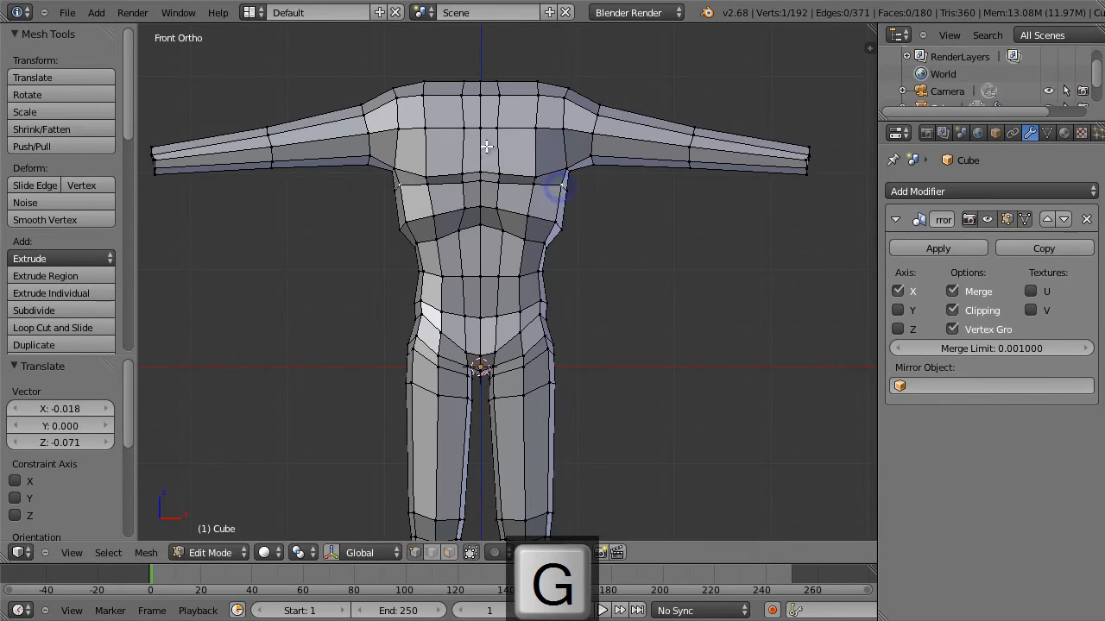
Raise two armpit vertices, the first by -0.027 X and 0.071 Z, the second by about -0.018 X and 0.080 Z.
key(g)
click(570, 140)
key(g)
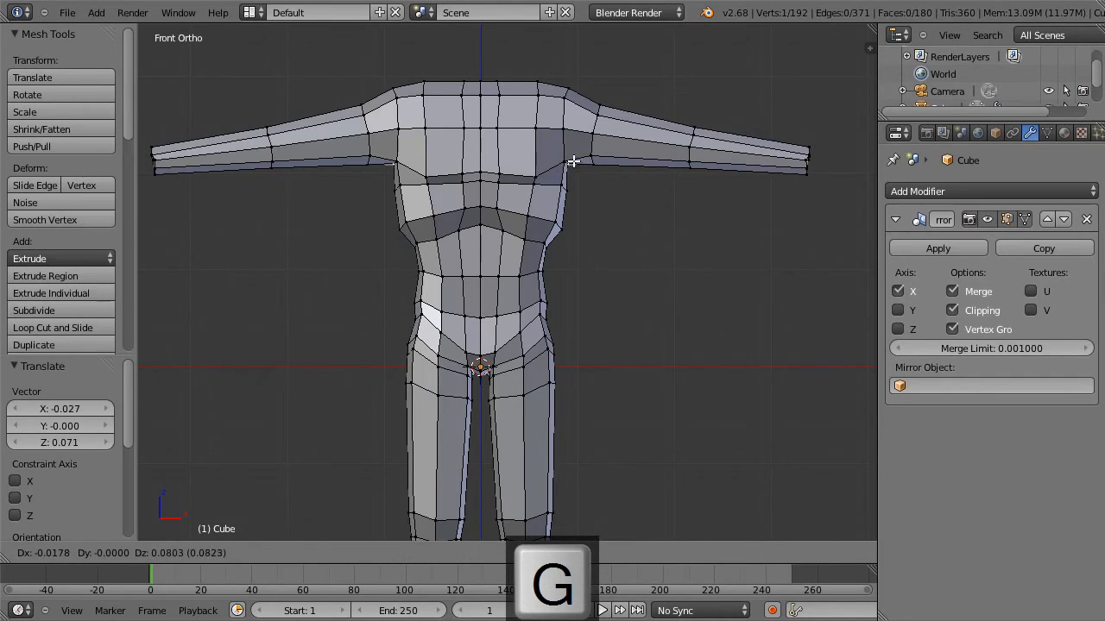
click(573, 161)
Raise the lower vertex at the base of the arm and move the armpit vertex 0.027 along X and 0.018 along Z.
right_click(592, 151)
key(g)
click(591, 145)
right_click(563, 158)
key(g)
click(566, 160)
middle_drag(573, 169, 562, 193)
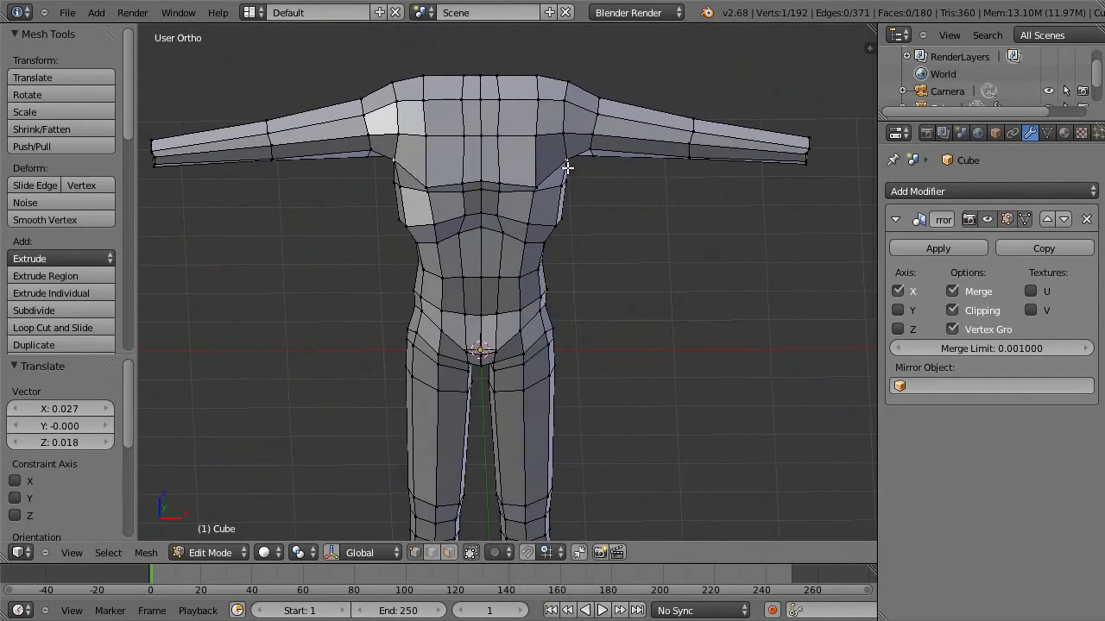
key(KP_7)
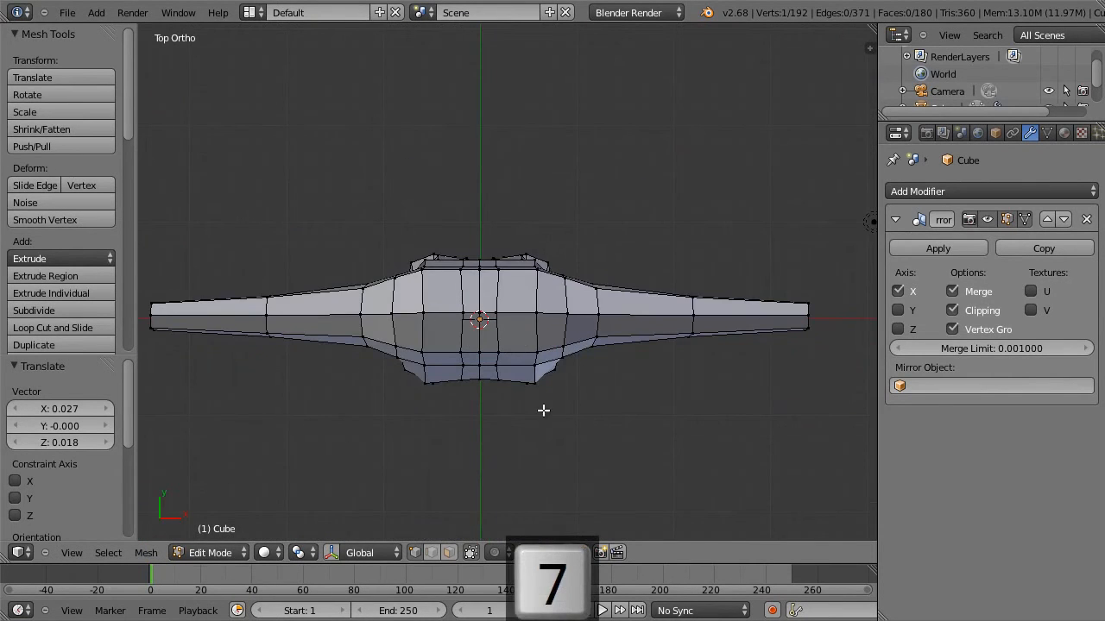
Pull the front armpit vertex -0.125 along X and -0.250 along Y, and reposition it from the front.
key(g)
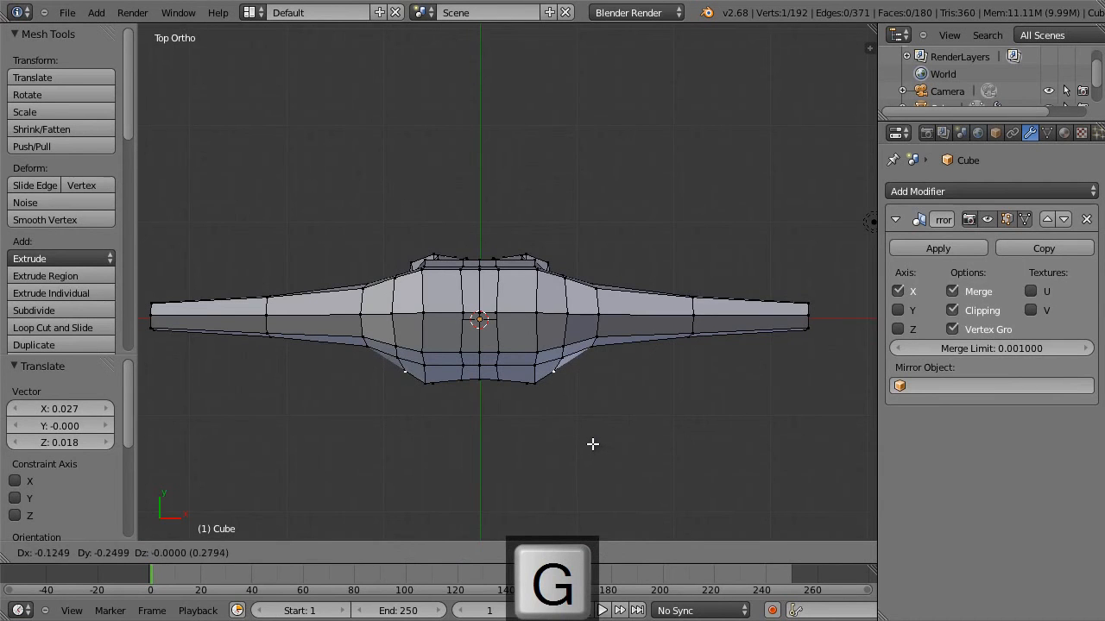
click(592, 443)
key(KP_1)
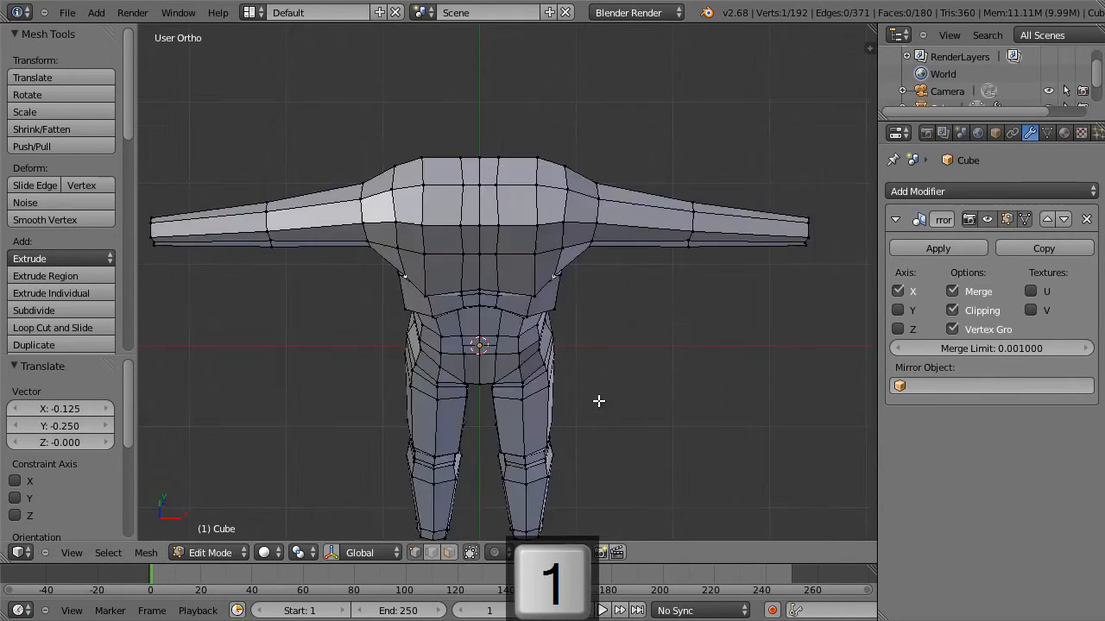
key(g)
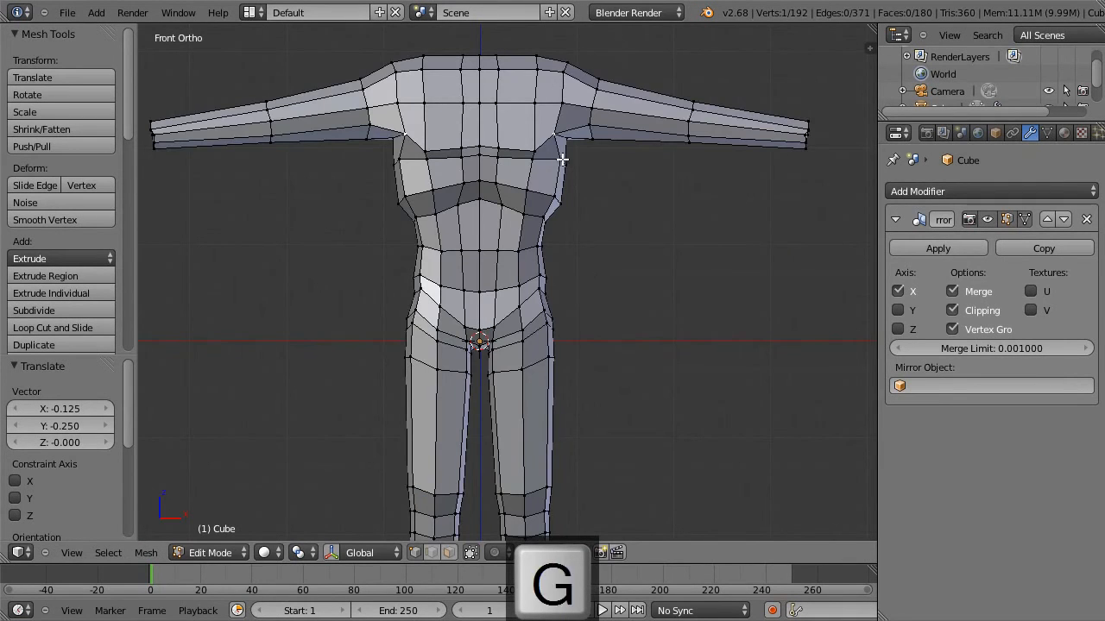
click(564, 164)
Adjust the front of the armpit with vertex moves of 0.018 X and -0.062 Z, and 0.062 X and -0.009 Z.
middle_drag(584, 158, 566, 110)
key(g)
click(565, 110)
key(g)
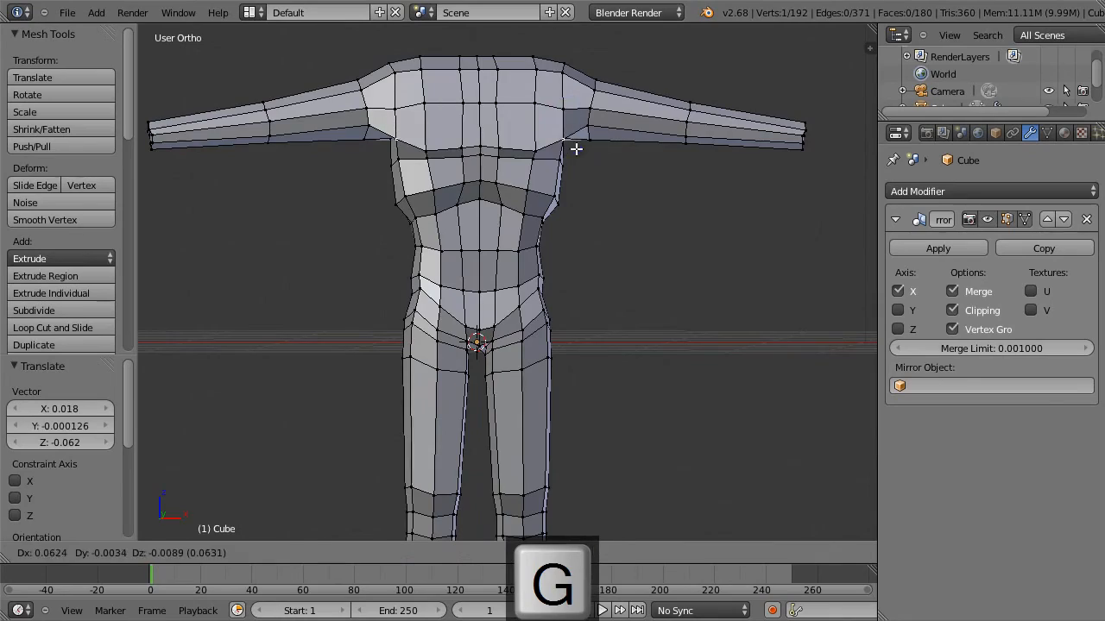
click(576, 149)
Add a loop cut around the arm at the shoulder and scale the new loop to 0.883.
middle_drag(601, 173, 566, 162)
key(ctrl+r)
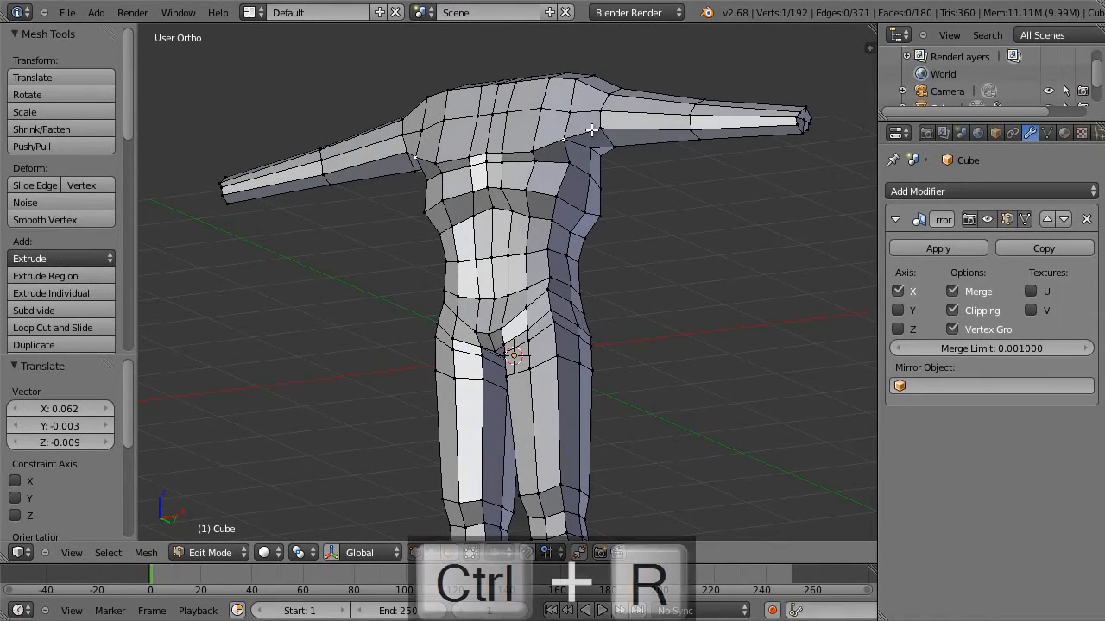
click(587, 119)
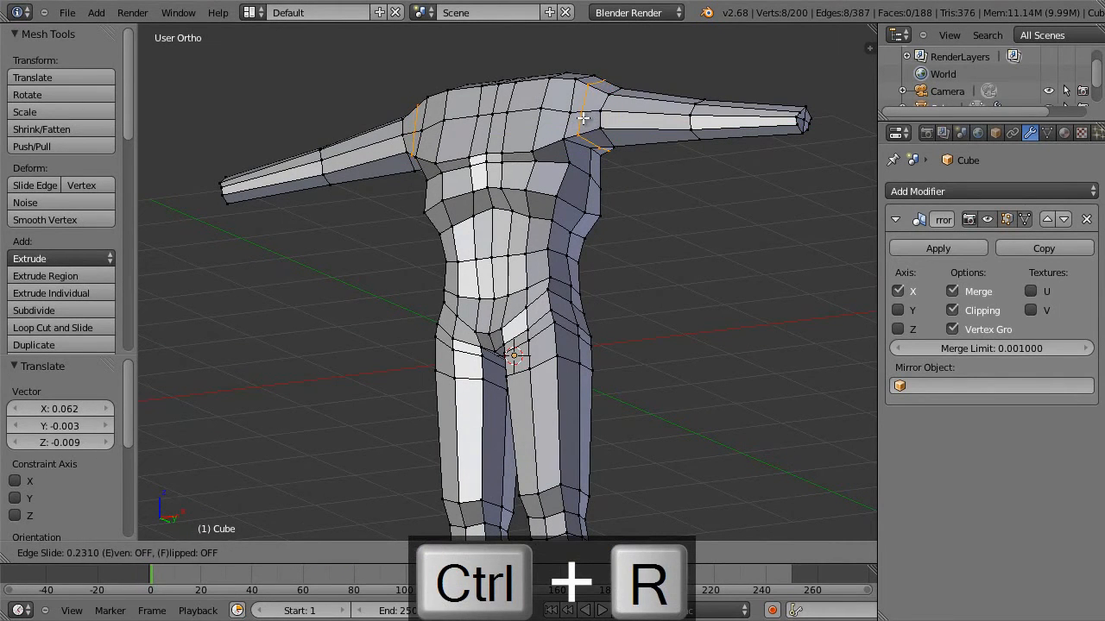
click(582, 117)
key(s)
click(686, 247)
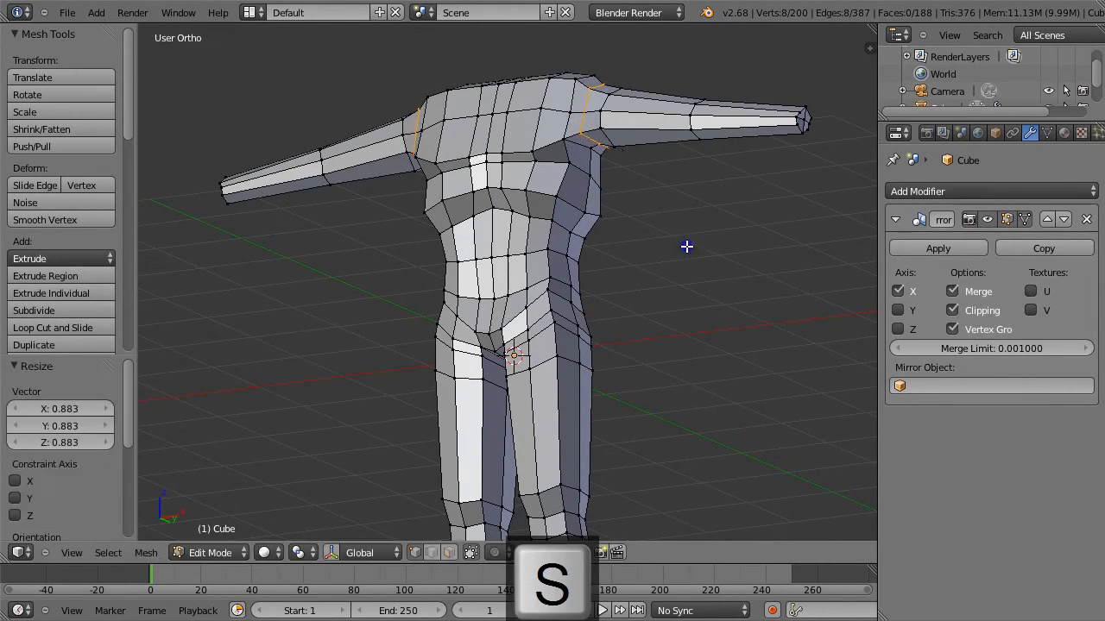
In front wireframe view, select the vertices under the base of the upper arm and raise them 0.062 along Z.
middle_drag(689, 221, 702, 258)
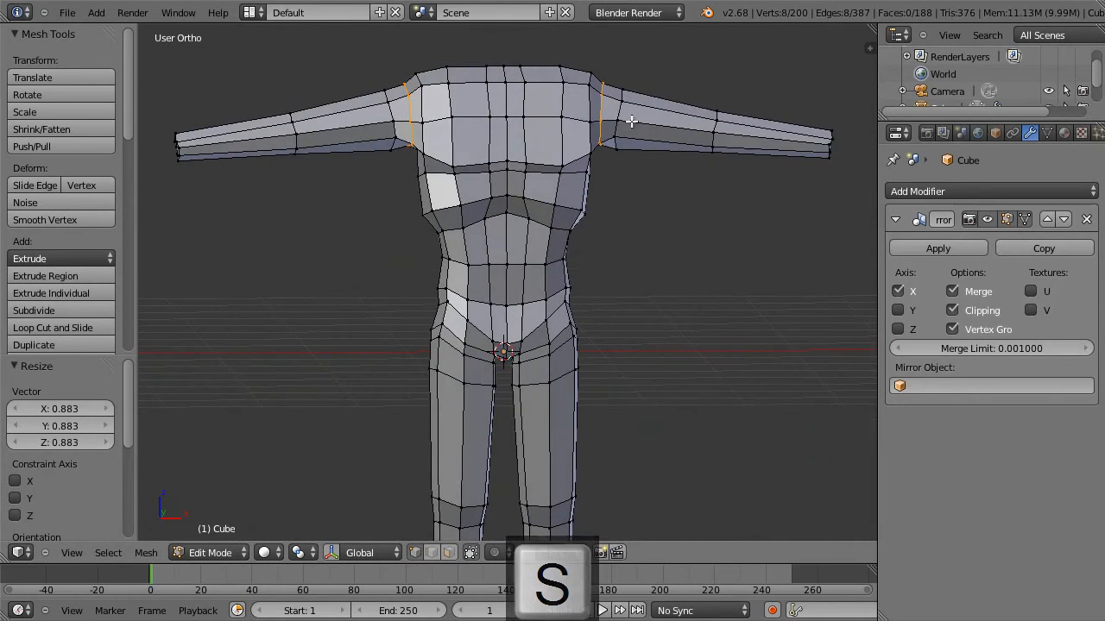
right_click(606, 93)
key(KP_1)
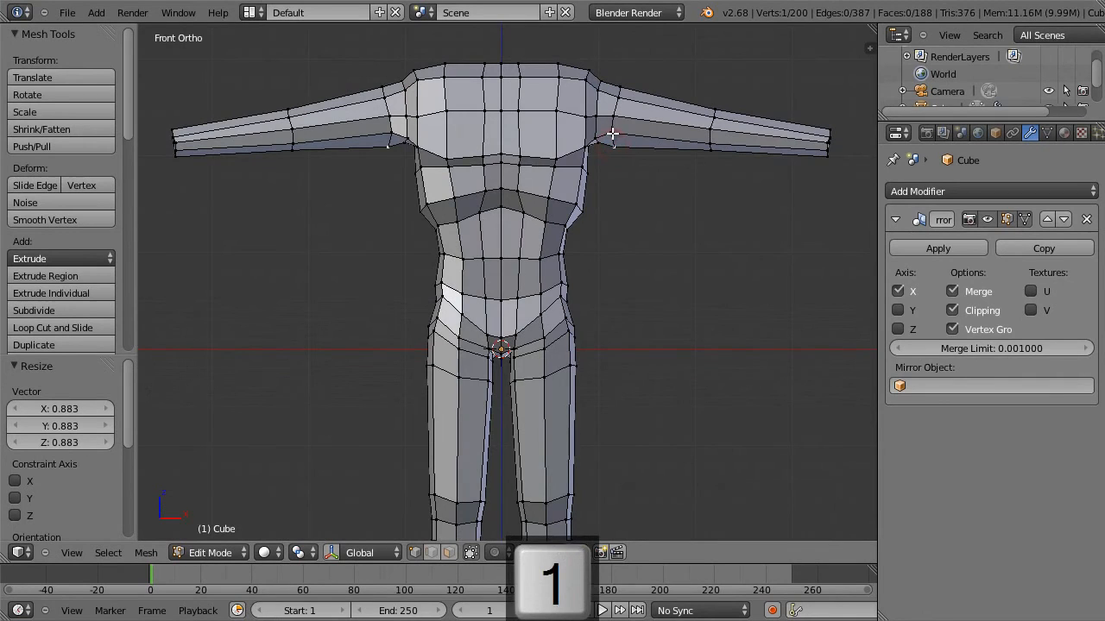
key(z)
key(b)
key(g)
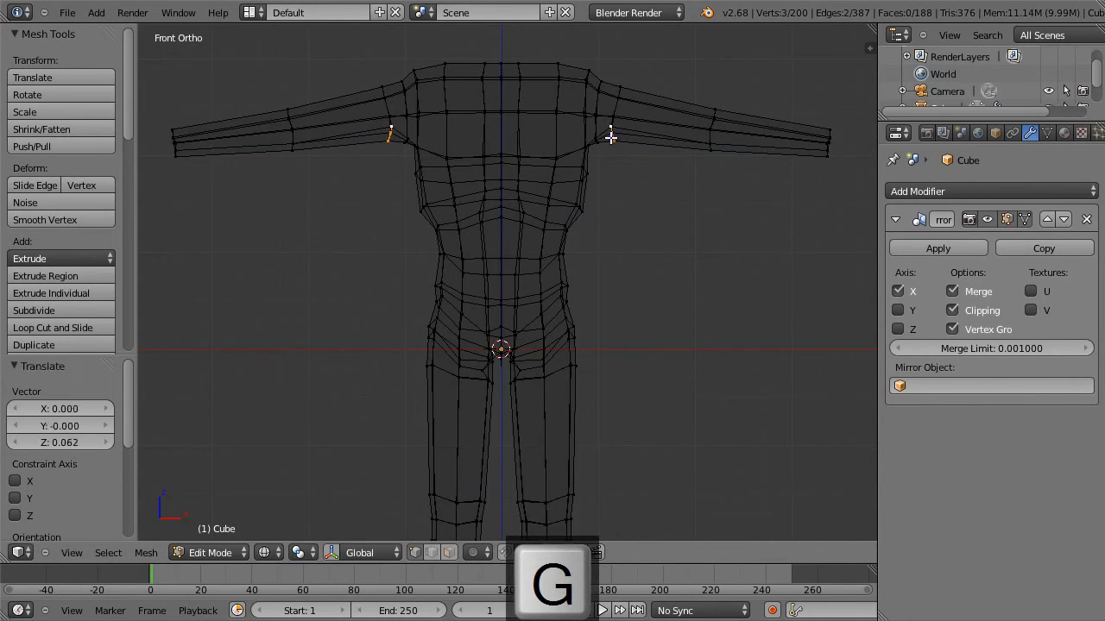
Select the armpit vertices of the new shoulder loop, raise them 0.062 along Z, and return to solid shading.
key(a)
key(b)
drag(602, 148, 596, 134)
key(g)
click(592, 125)
key(z)
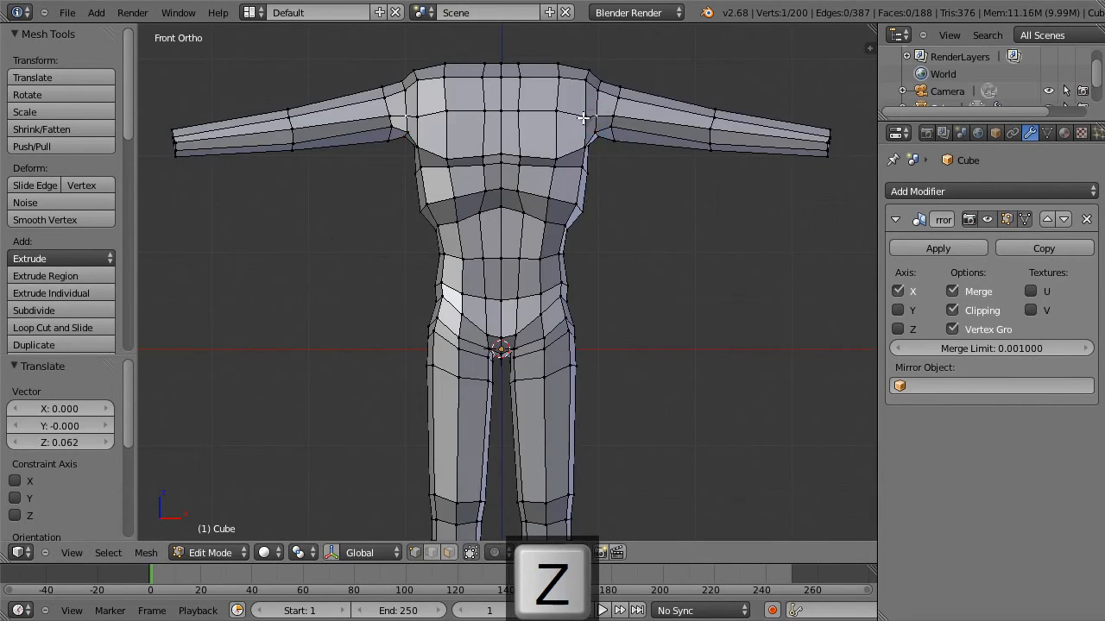
Smooth the vertices of the horizontal edges at the front of the shoulder.
shift+right_click(611, 116)
key(w)
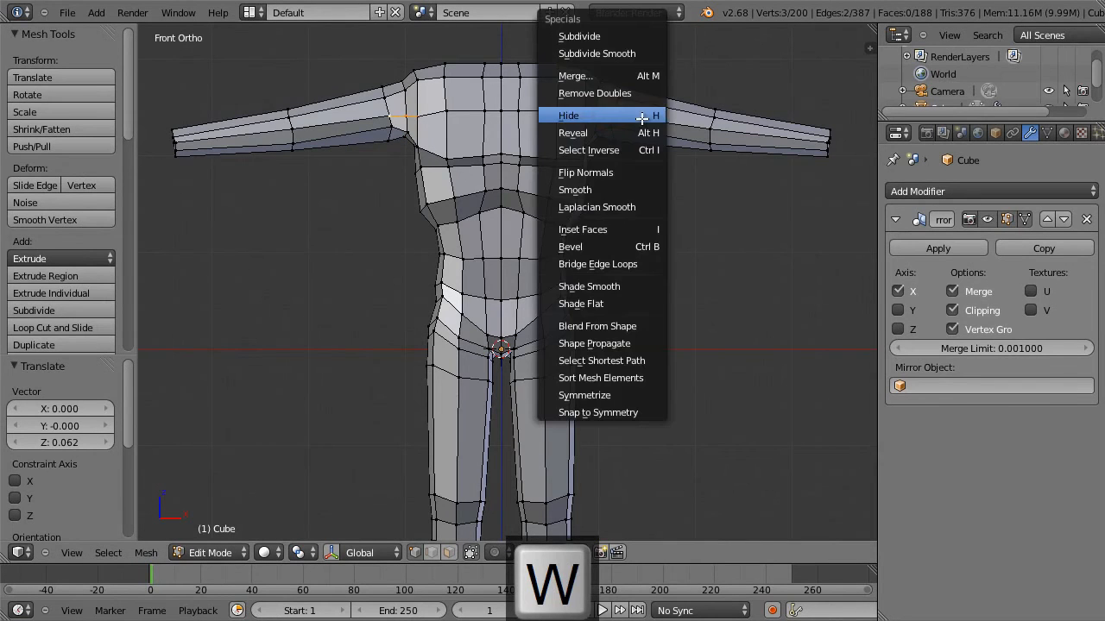
click(645, 193)
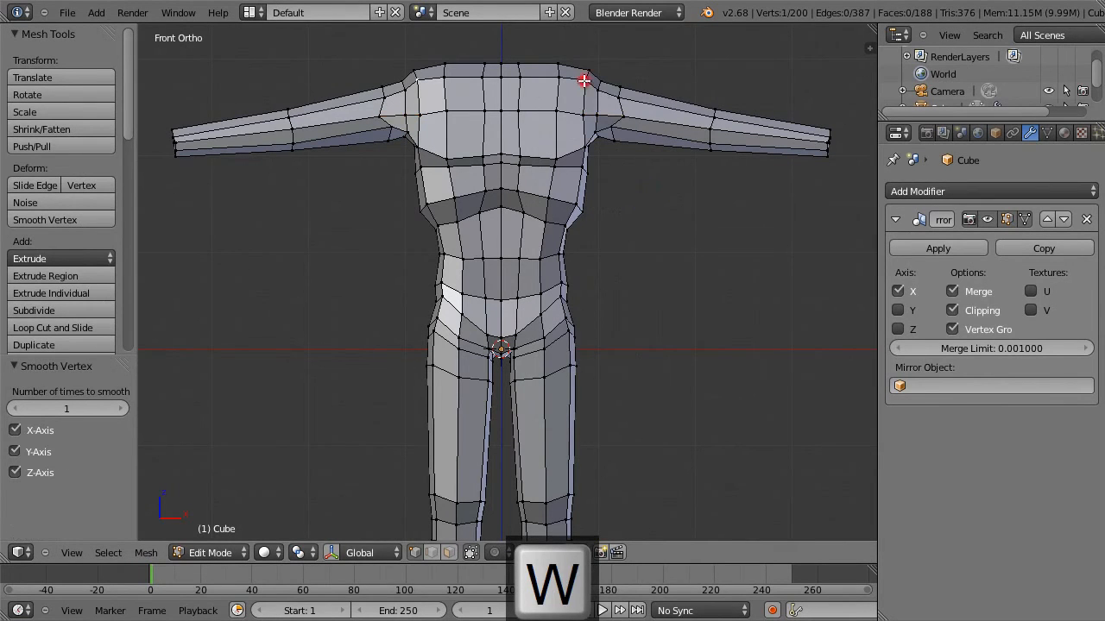
Round the top of the shoulder by moving its front and upper vertices outward in front view.
key(g)
click(594, 91)
right_click(595, 89)
key(g)
click(598, 95)
right_click(599, 81)
key(g)
click(609, 73)
key(g)
click(635, 77)
Adjust the vertices at the arm's base, including X/Z moves of -0.009/-0.054, -0.143/0.027 and about -0.009/0.036.
key(g)
click(618, 92)
key(g)
click(616, 107)
key(g)
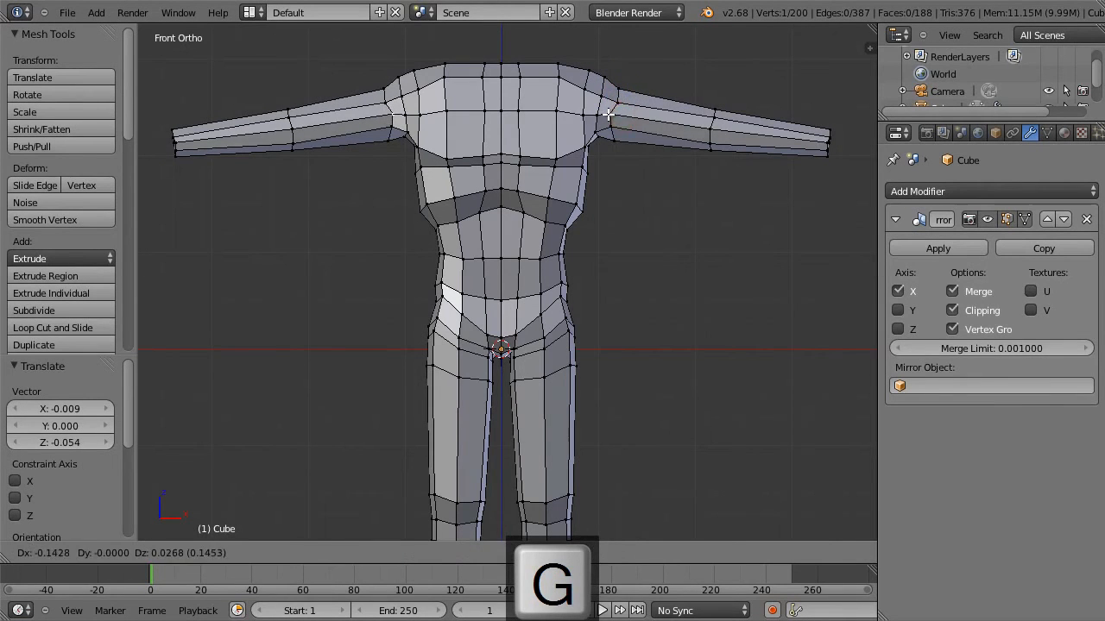
click(609, 113)
key(g)
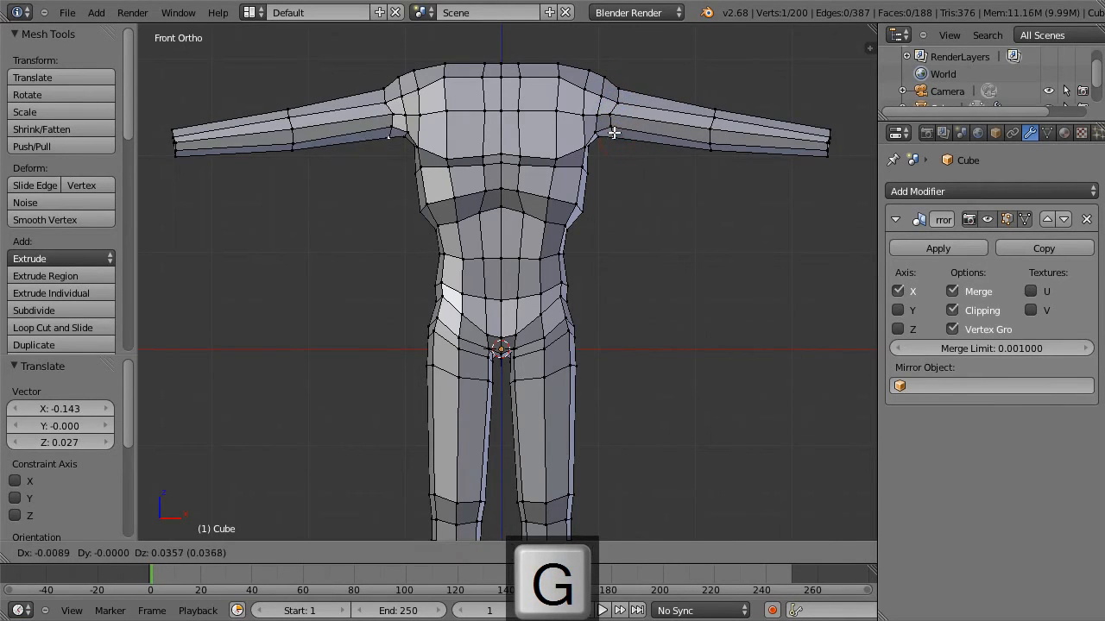
click(613, 132)
Add a loop cut on the upper-arm side of the elbow and scale it to 0.904.
key(ctrl+r)
click(703, 118)
click(744, 121)
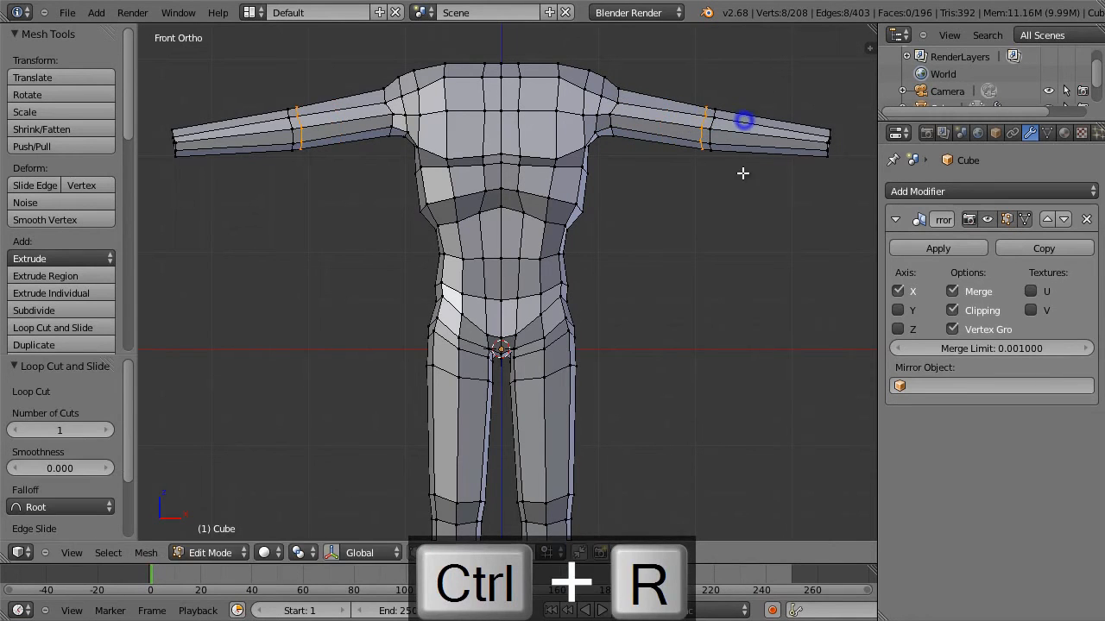
key(s)
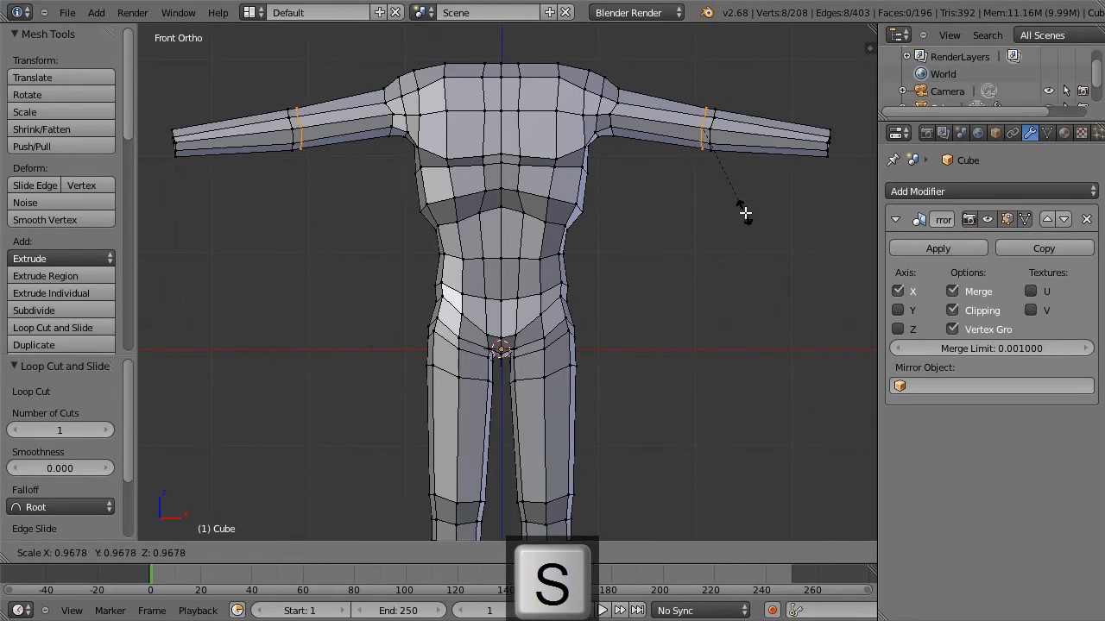
click(739, 208)
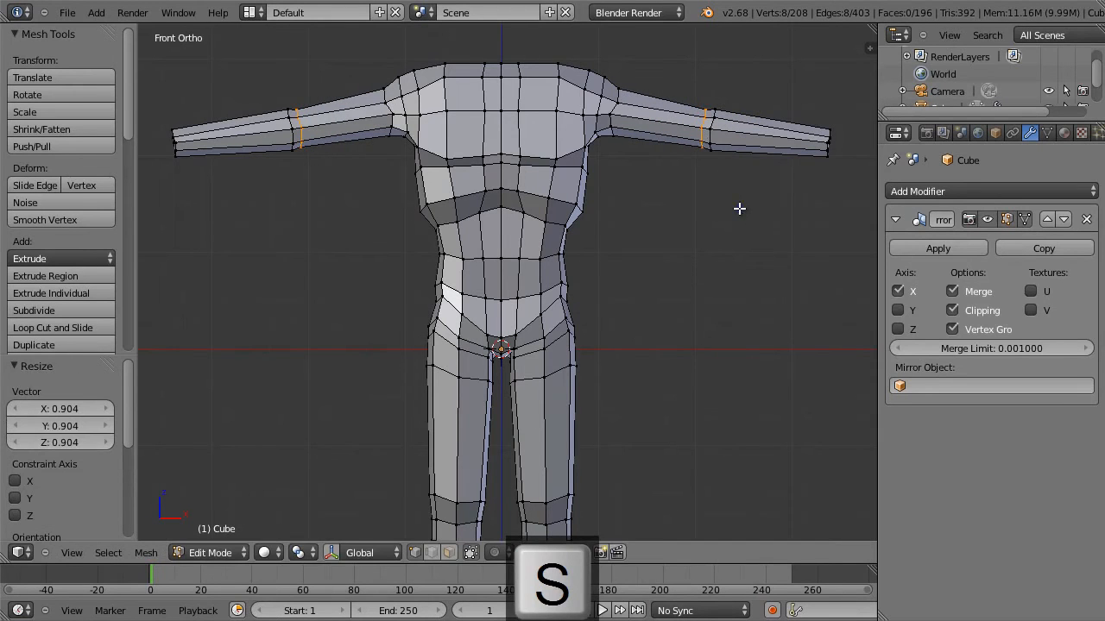
Add a loop cut on the forearm side of the elbow and scale it to 1.088.
key(ctrl+r)
click(731, 124)
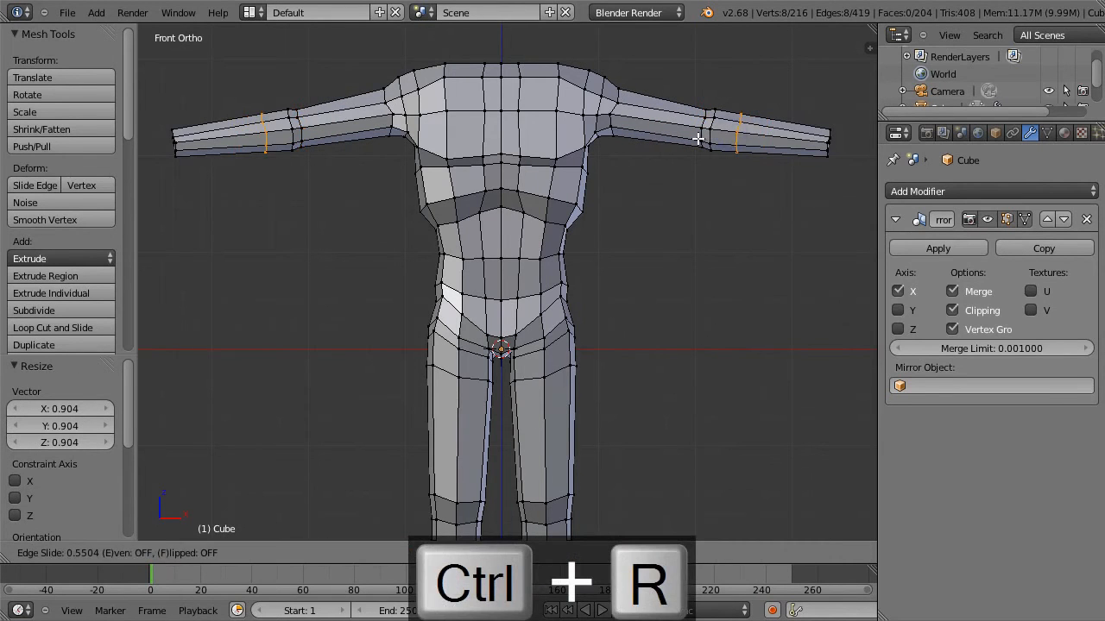
click(686, 141)
key(s)
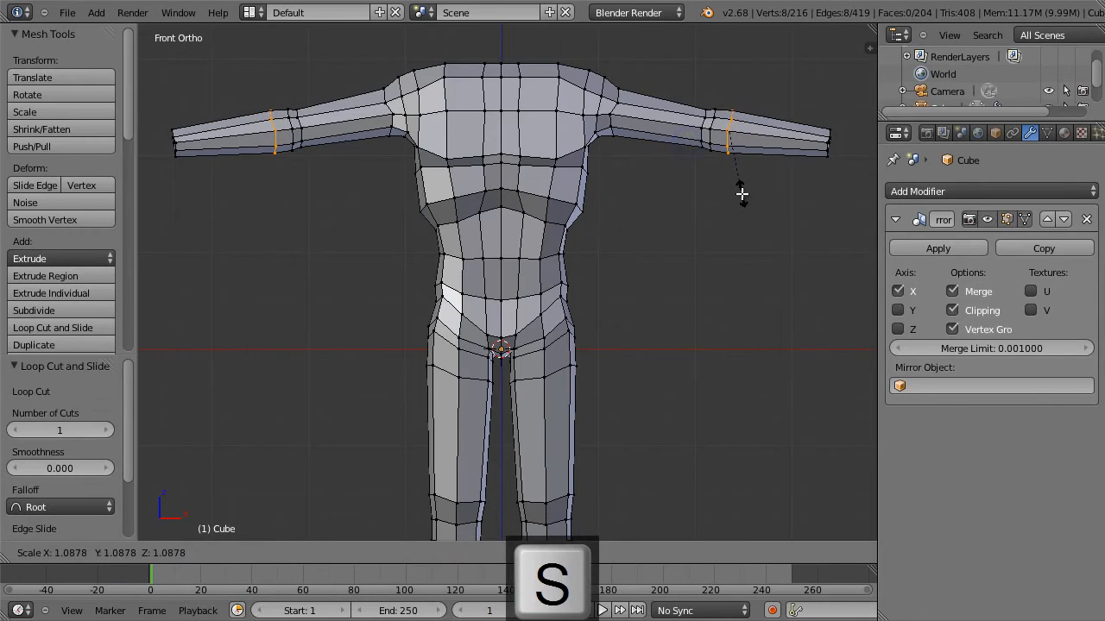
click(742, 192)
Add a loop cut near the end of the forearm at the wrist, scale it to 0.916, and clear the selection.
key(ctrl+r)
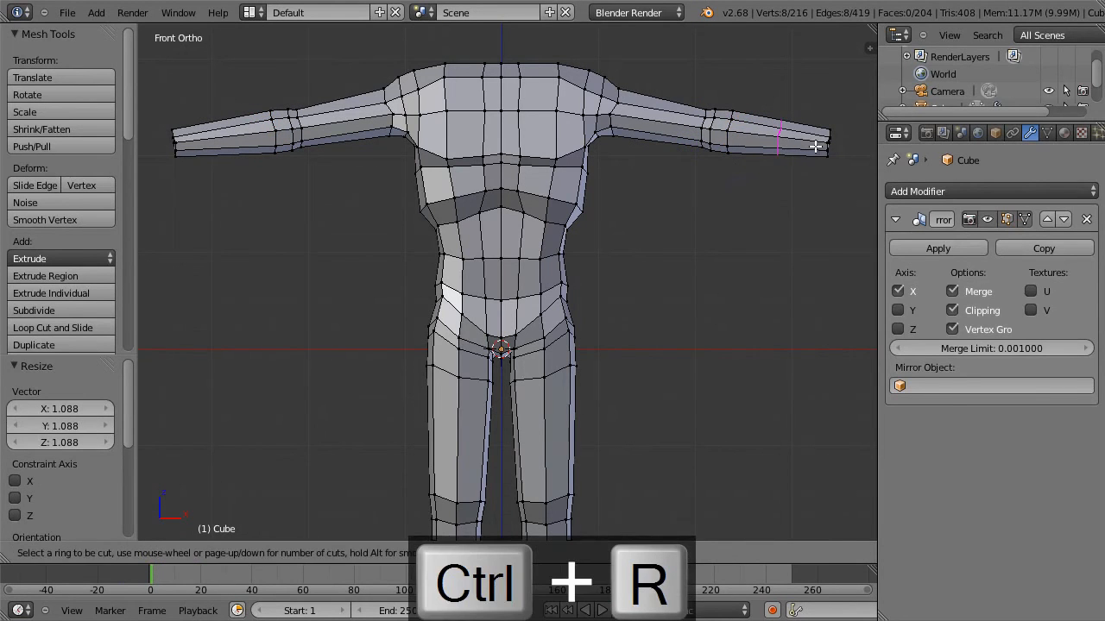
click(816, 143)
click(861, 142)
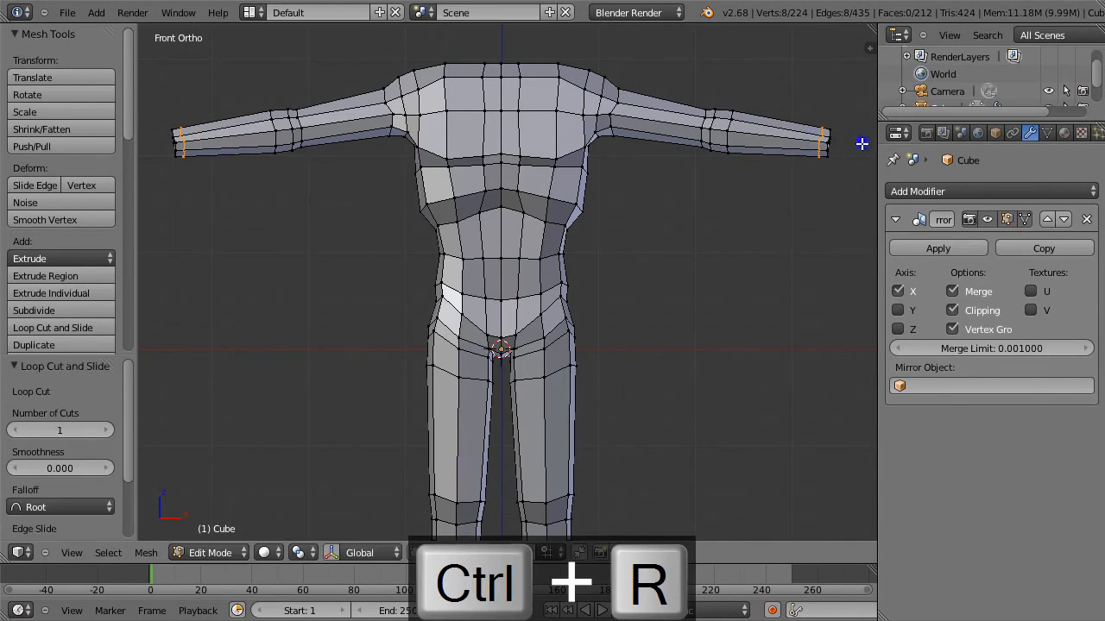
key(s)
click(845, 236)
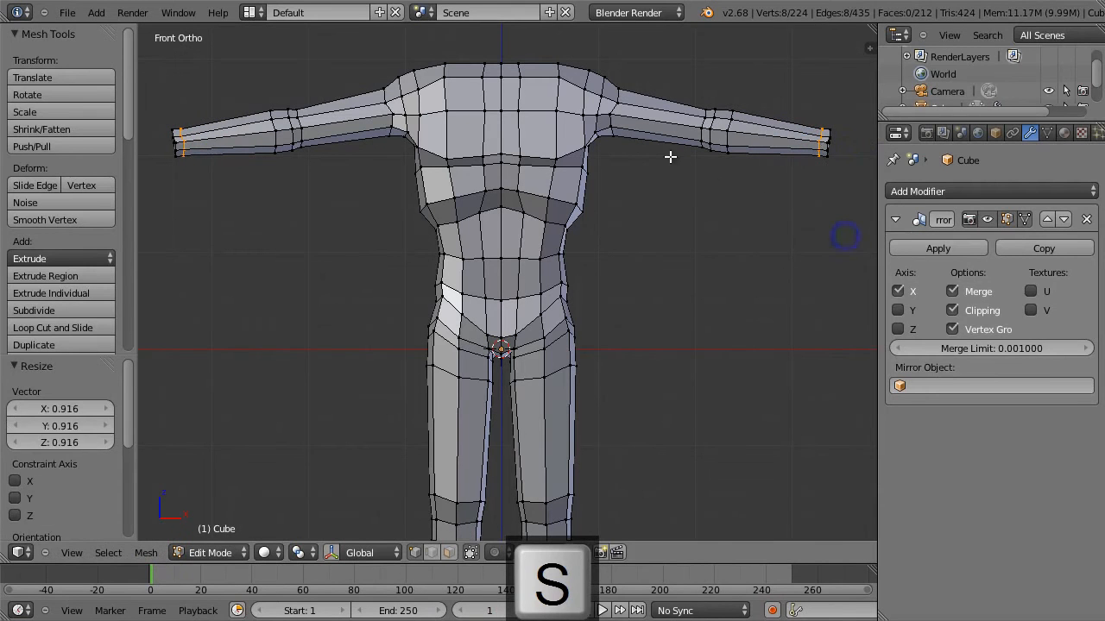
key(a)
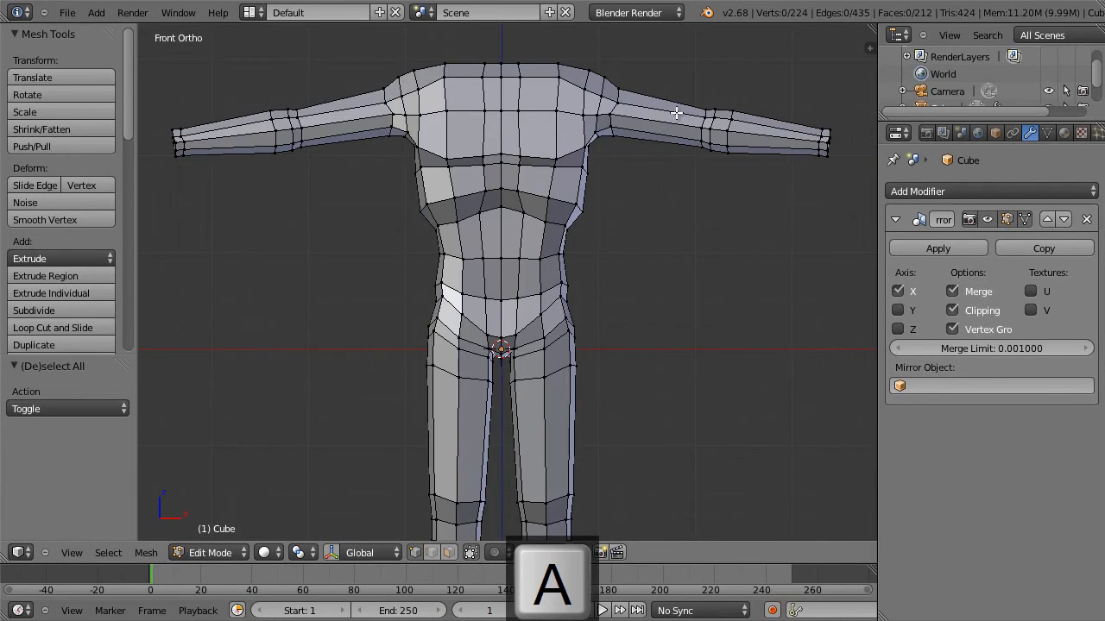
In top view, move the rear vertex on the elbow's upper-arm side -0.009 along X and -0.045 along Y.
middle_drag(693, 105, 523, 261)
key(KP_7)
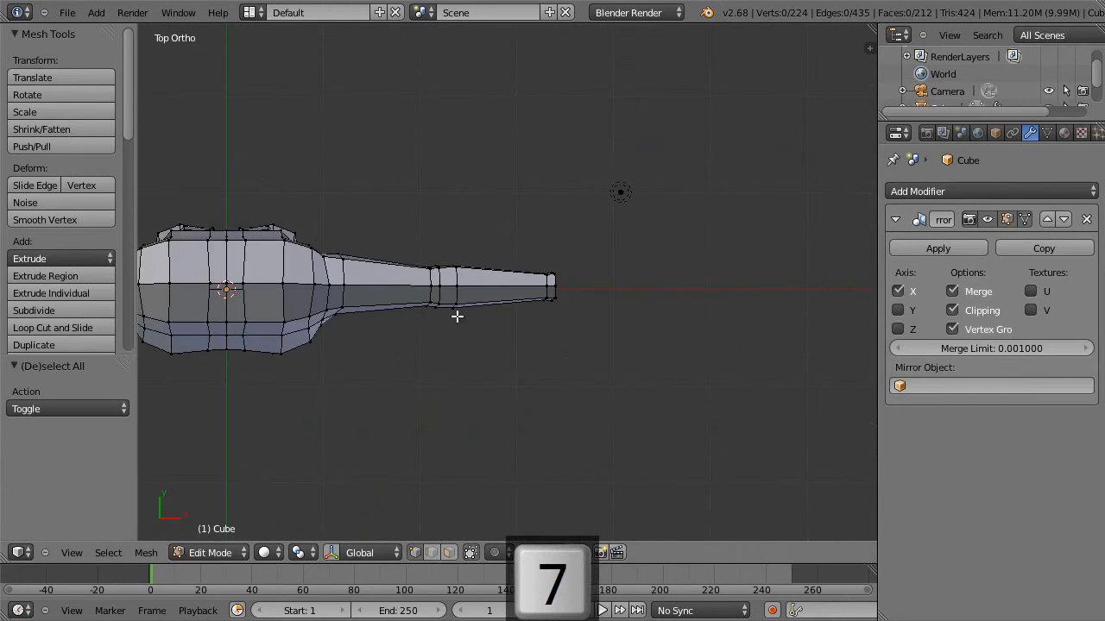
right_click(430, 275)
key(g)
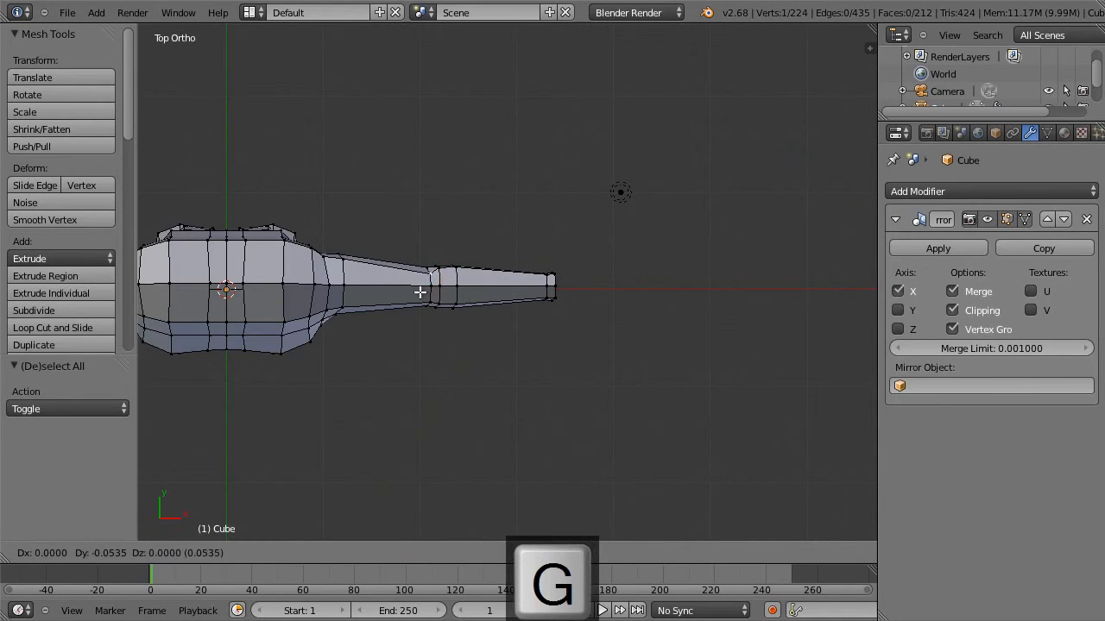
click(420, 290)
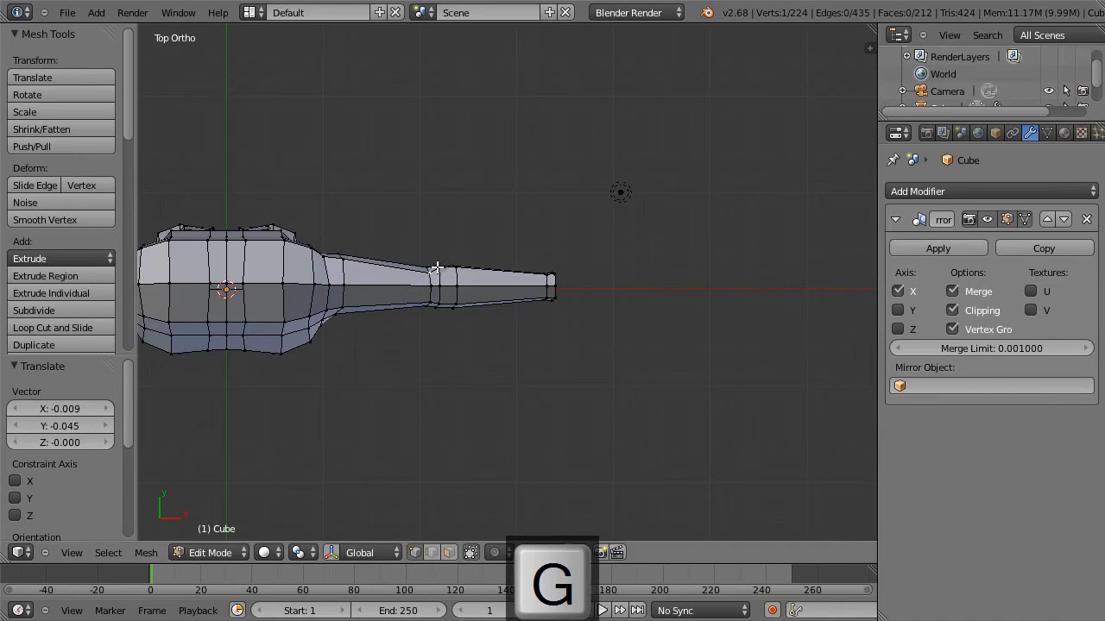
Pull the back of the elbow outward about 0.062 along Y, with a further vertex move of 0.018 X and 0.036 Y.
key(g)
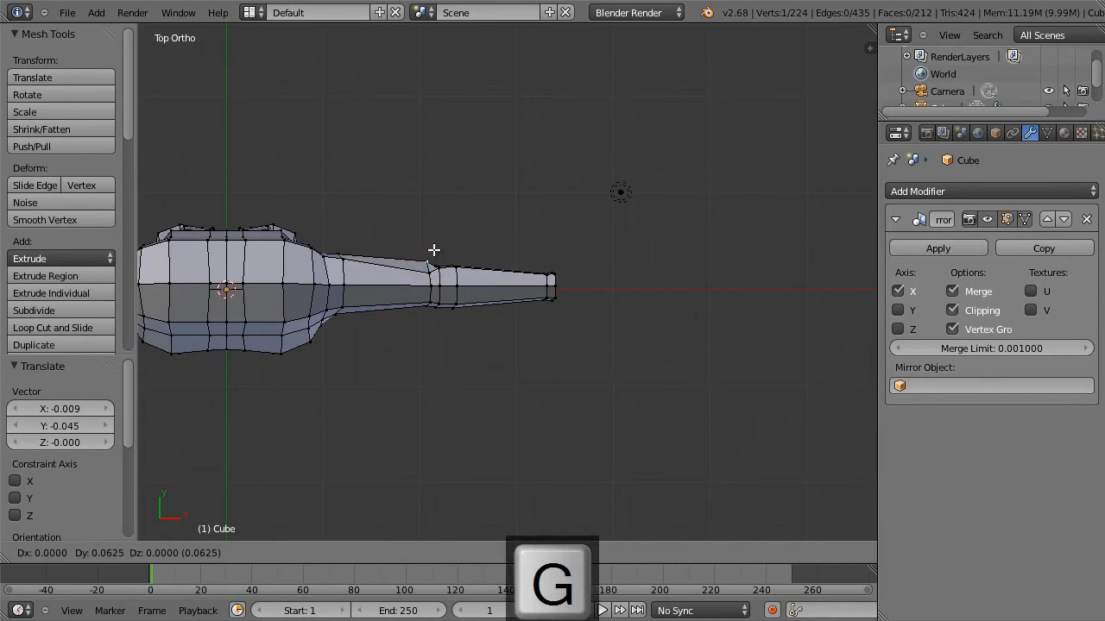
click(433, 252)
key(g)
click(434, 256)
In wireframe, move the rear vertex of the middle elbow loop 0.006 along X and 0.027 along Y.
scroll(381, 256, up, 5)
shift+middle_drag(381, 250, 436, 346)
key(z)
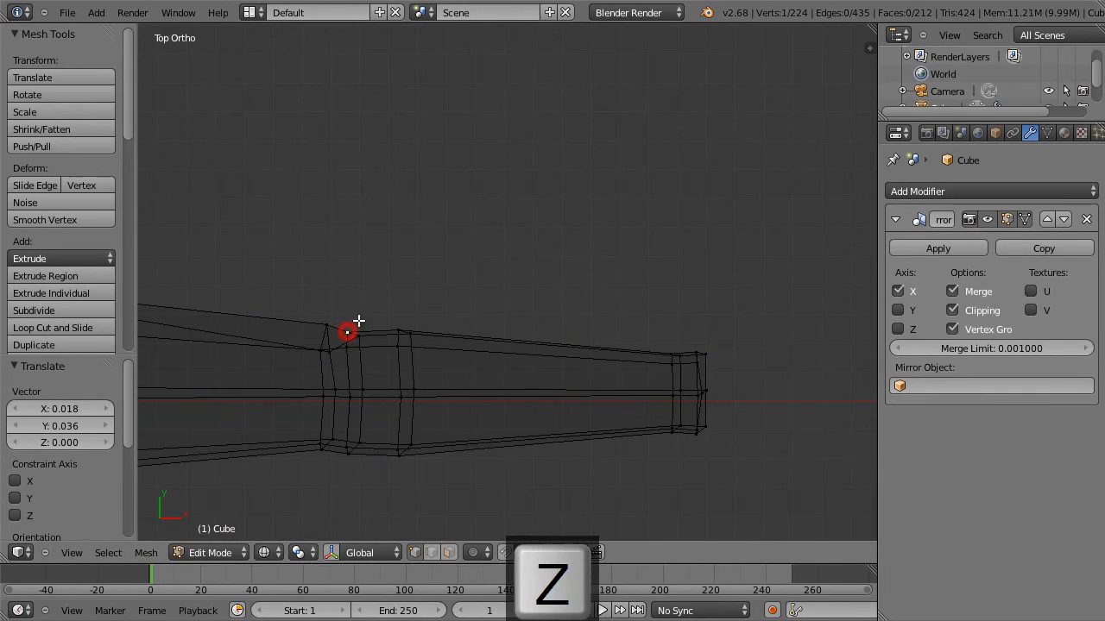
key(g)
click(360, 313)
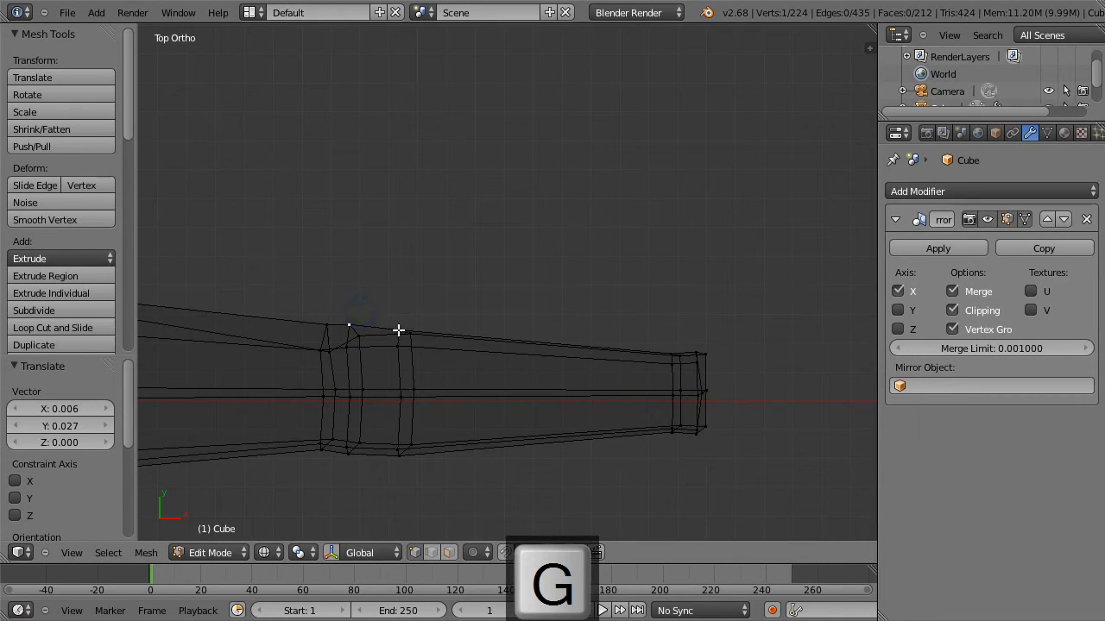
Move the rear edges of the forearm-side elbow loop -0.069 along X, and leave mesh editing in solid shading.
key(g)
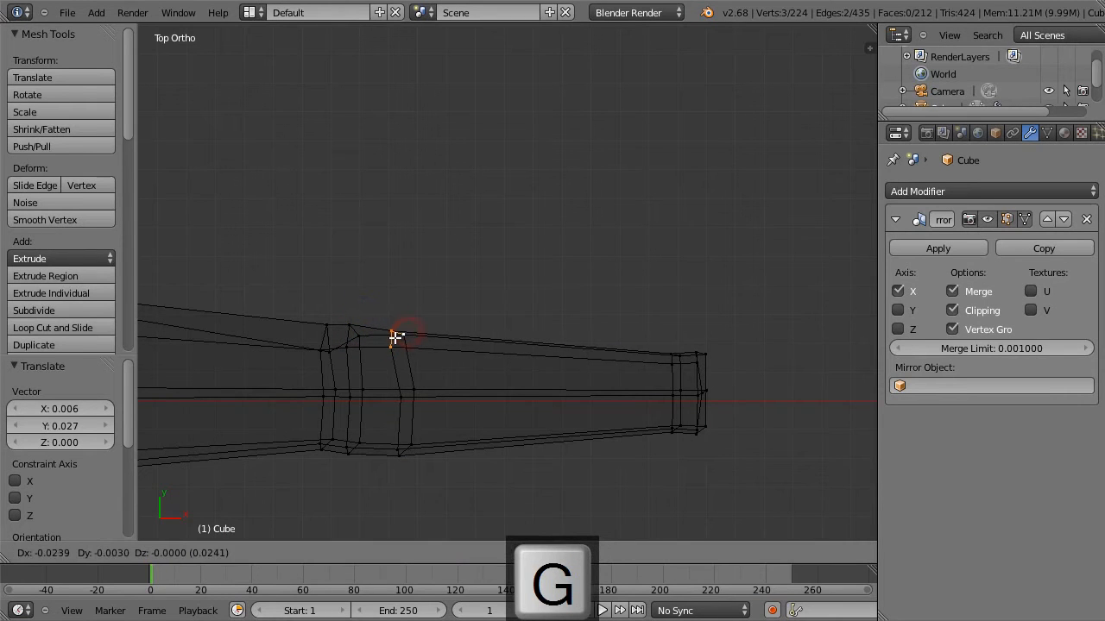
click(383, 337)
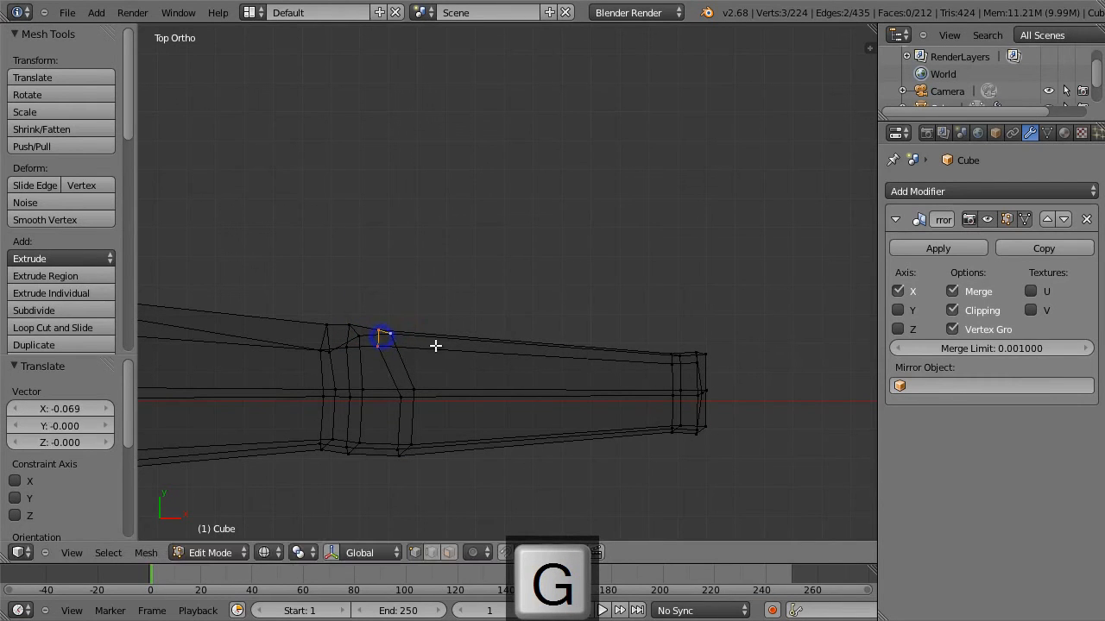
key(Tab)
key(z)
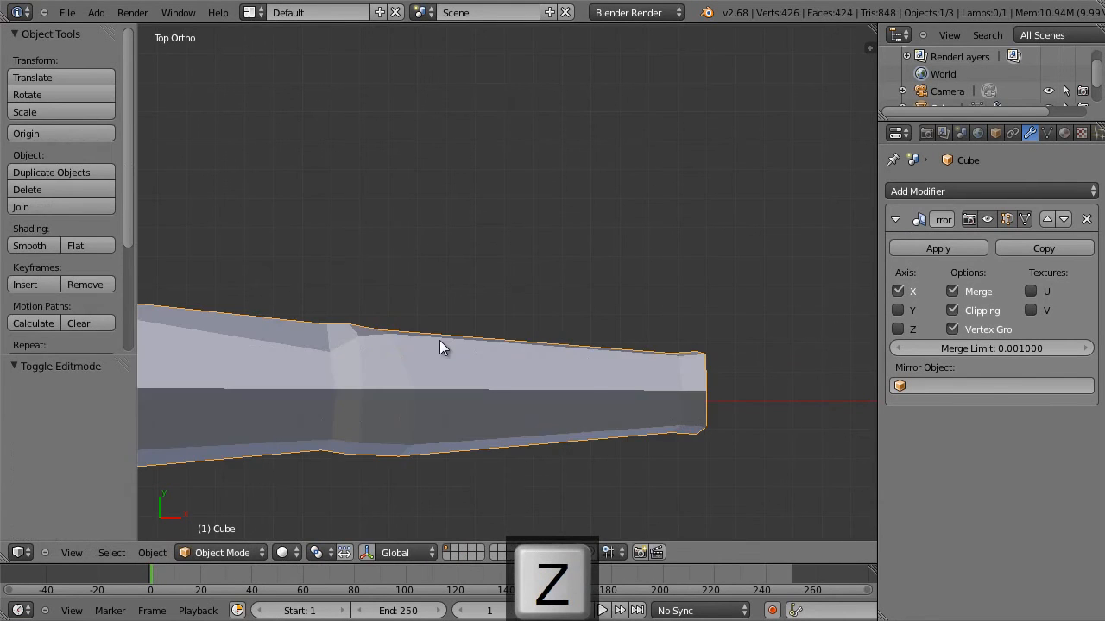
Return to mesh editing and nudge the vertex under the base of the arm -0.003 along Y.
key(Tab)
middle_drag(481, 352, 309, 317)
middle_drag(474, 366, 497, 370)
key(g)
click(498, 372)
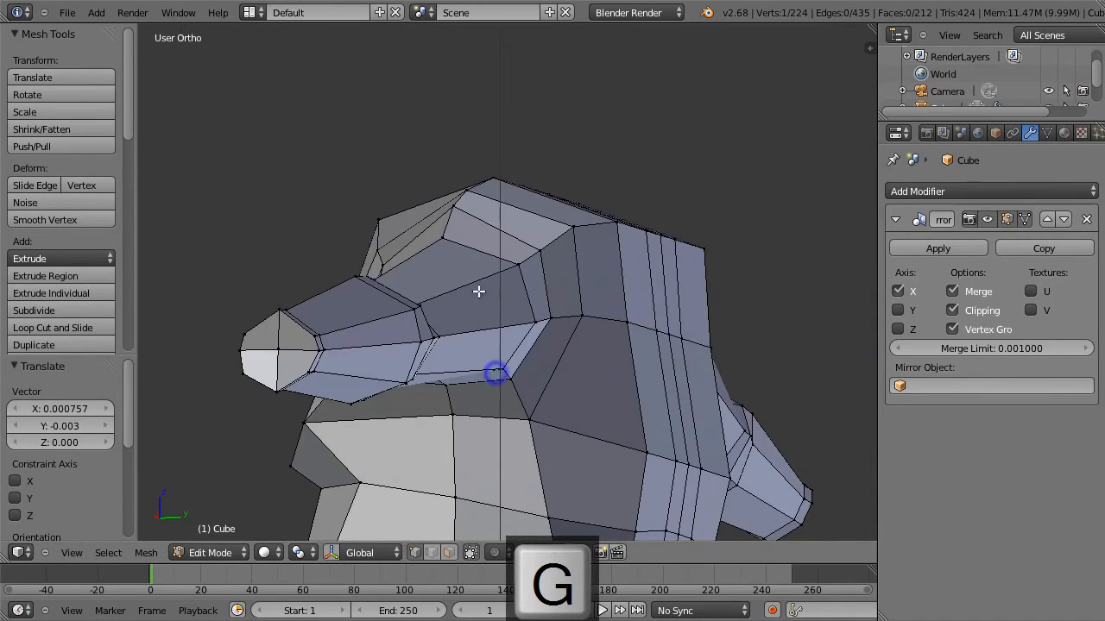
Add an edge loop around the middle of the upper arm and scale it by 1.077.
middle_drag(480, 293, 507, 348)
middle_drag(364, 282, 430, 295)
key(ctrl+r)
click(334, 281)
click(327, 272)
key(s)
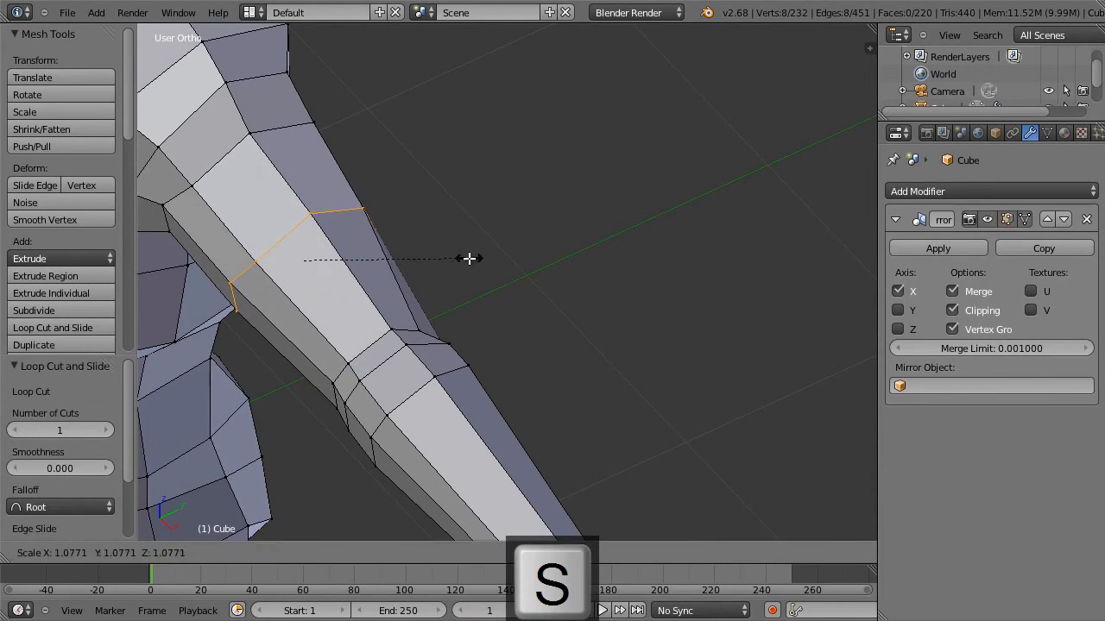
click(468, 258)
Edge-slide the new upper-arm loop toward the elbow by a factor of -0.542, working from the front view.
key(KP_1)
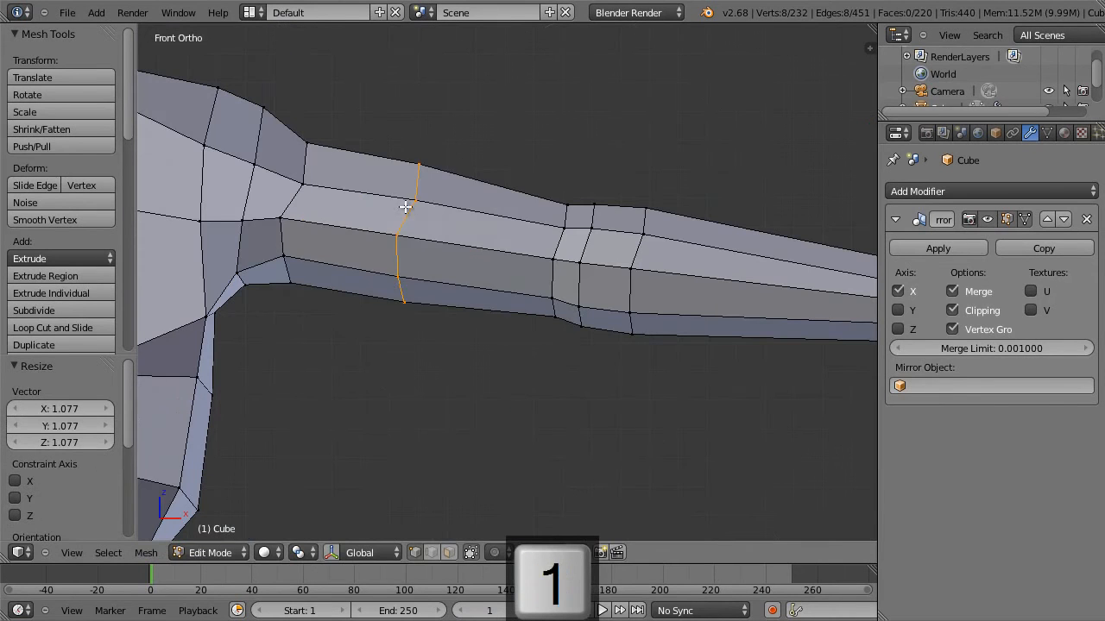
key(g)
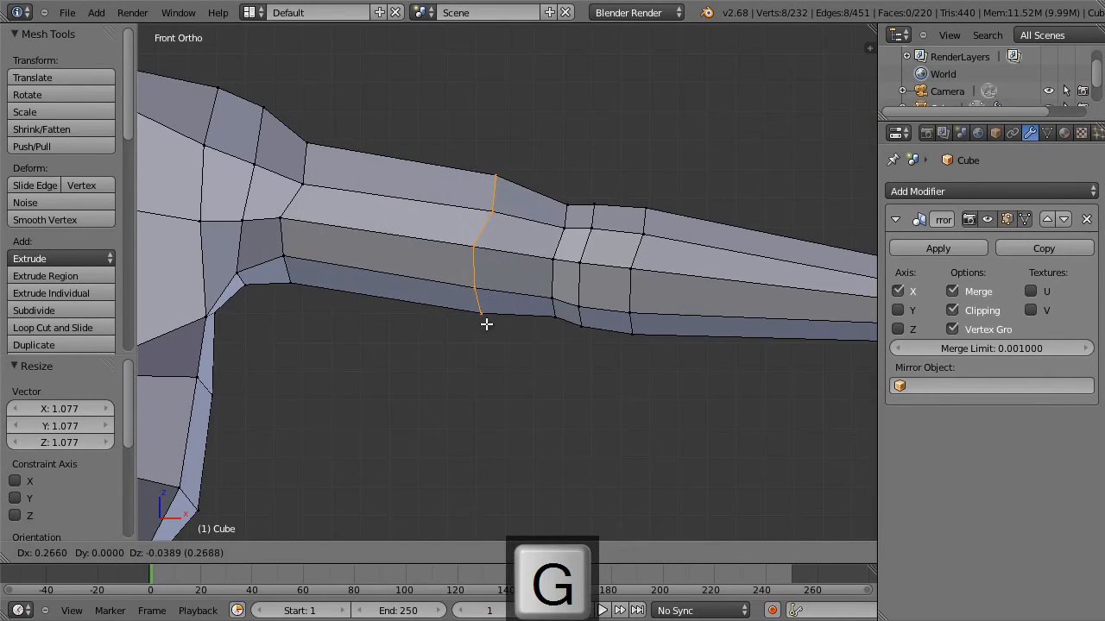
key(Escape)
key(g)
key(g)
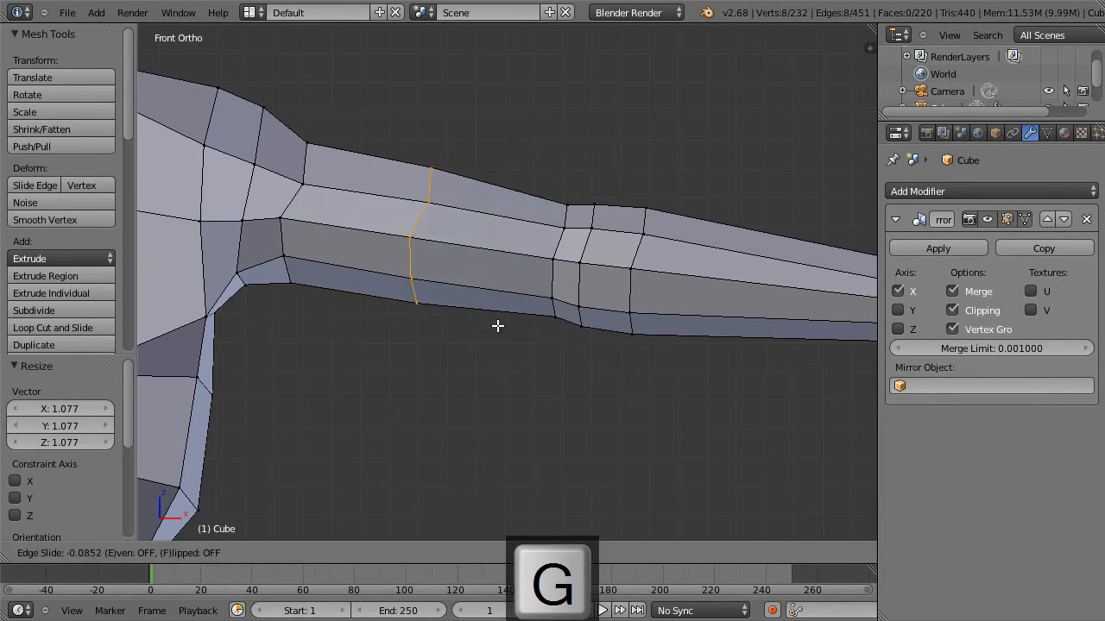
click(555, 321)
Scale the upper-arm loop and smooth its vertices once.
key(s)
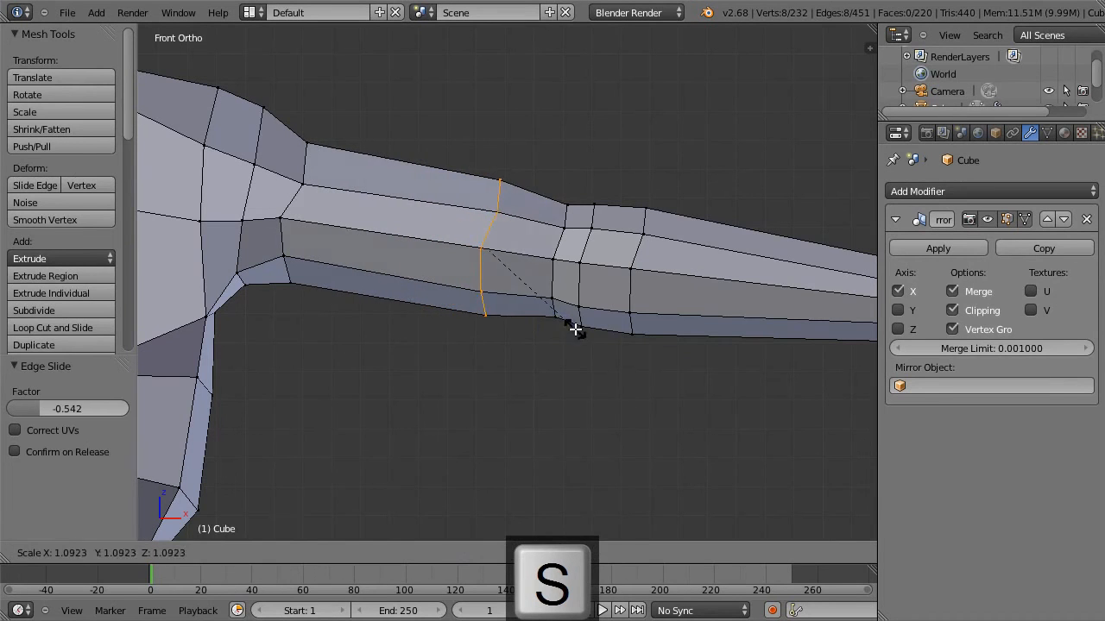
click(567, 324)
key(w)
click(570, 327)
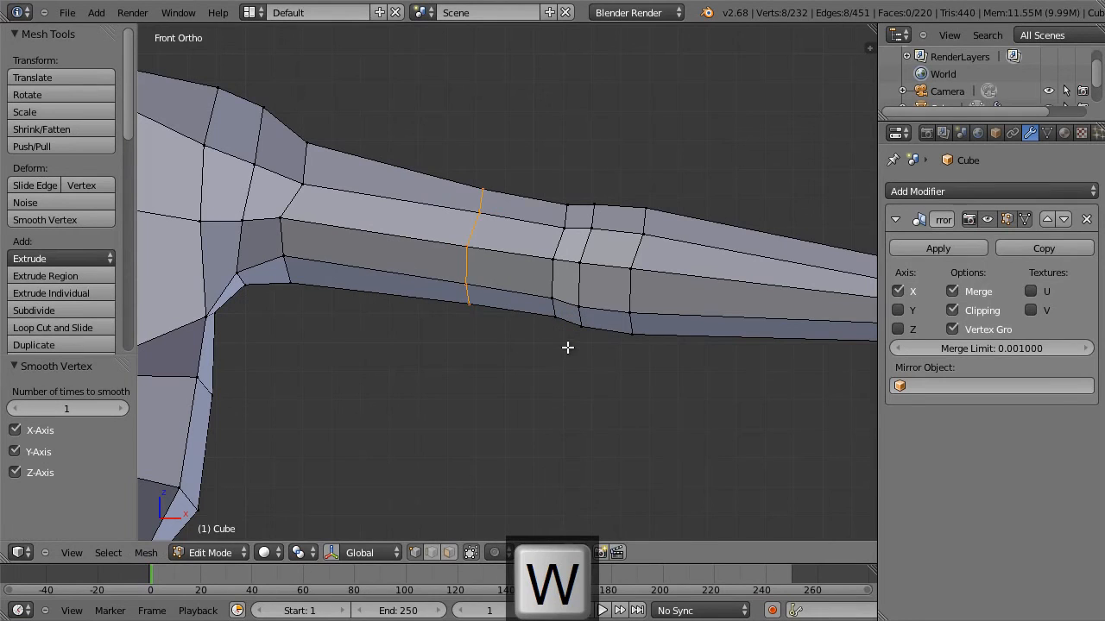
Apply Shrink/Fatten of -0.036 to the upper-arm loop and move it 0.137 along X and -0.018 along Z.
key(alt+s)
click(571, 349)
key(g)
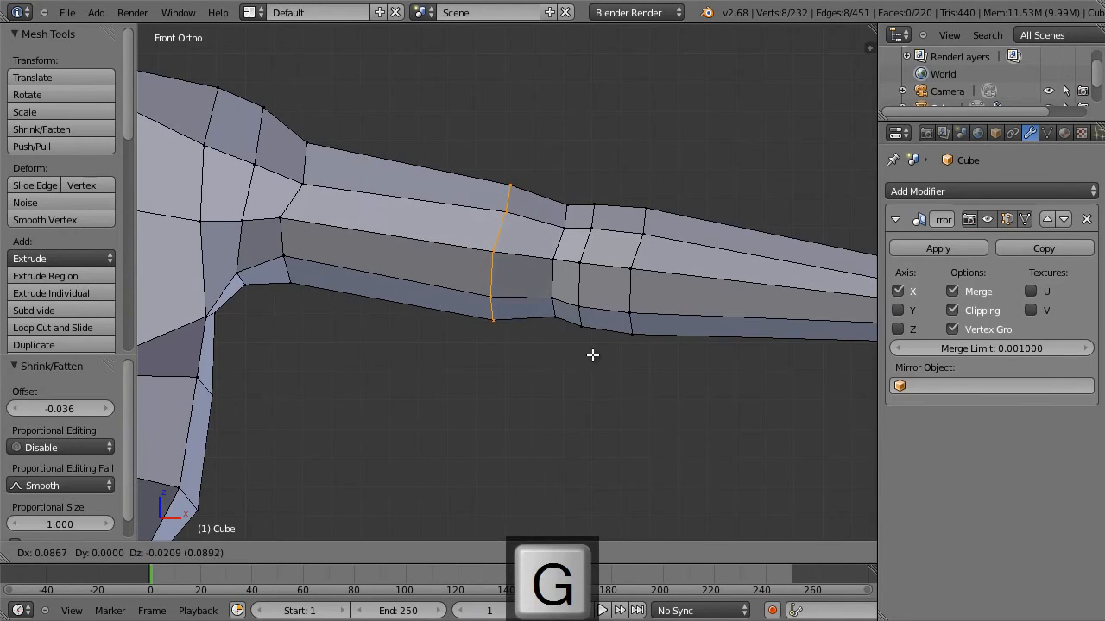
click(605, 355)
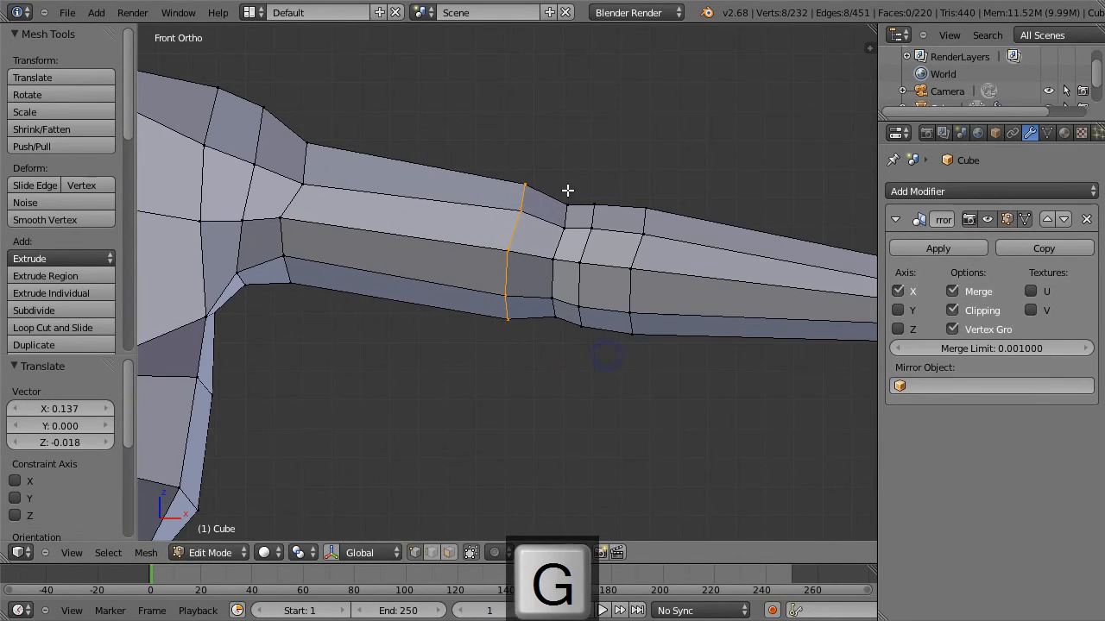
From the top view, rotate the upper-arm loop about -16 degrees and move it -0.069 along X and -0.009 along Y.
key(KP_7)
key(r)
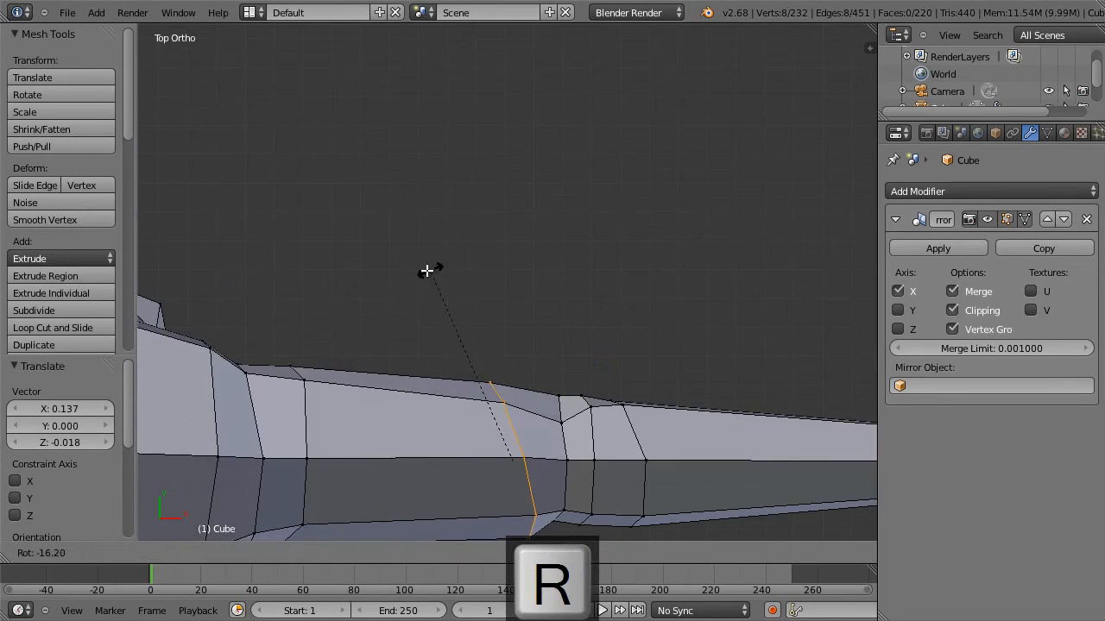
click(422, 271)
key(g)
click(390, 273)
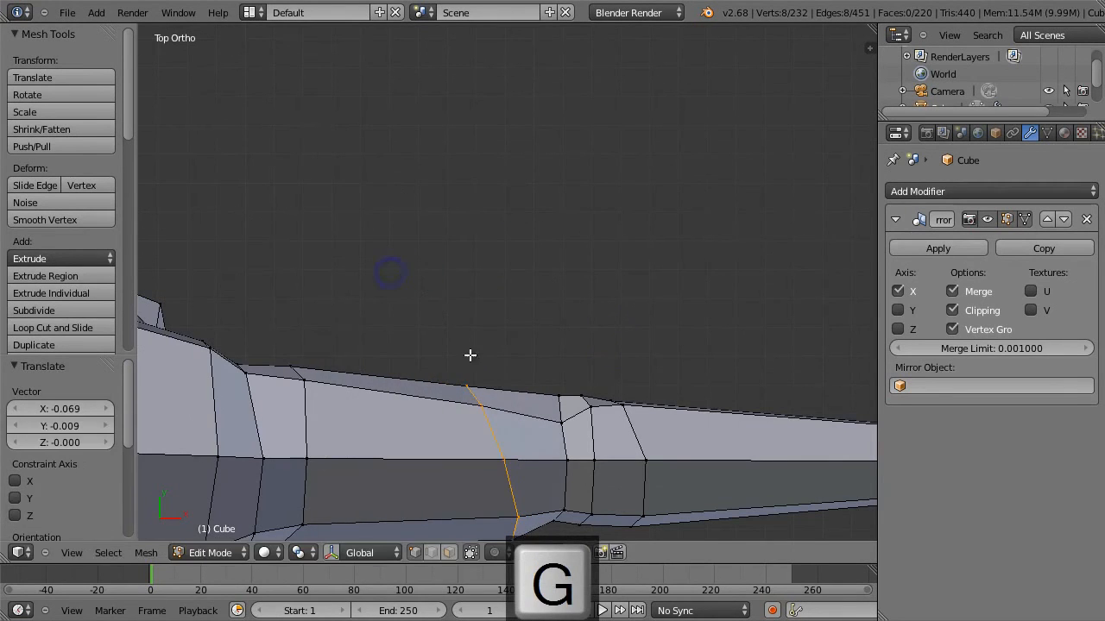
Add an edge loop between the shoulder and the existing upper-arm loop, and apply Shrink/Fatten of -0.017.
scroll(424, 365, down, 1)
key(ctrl+r)
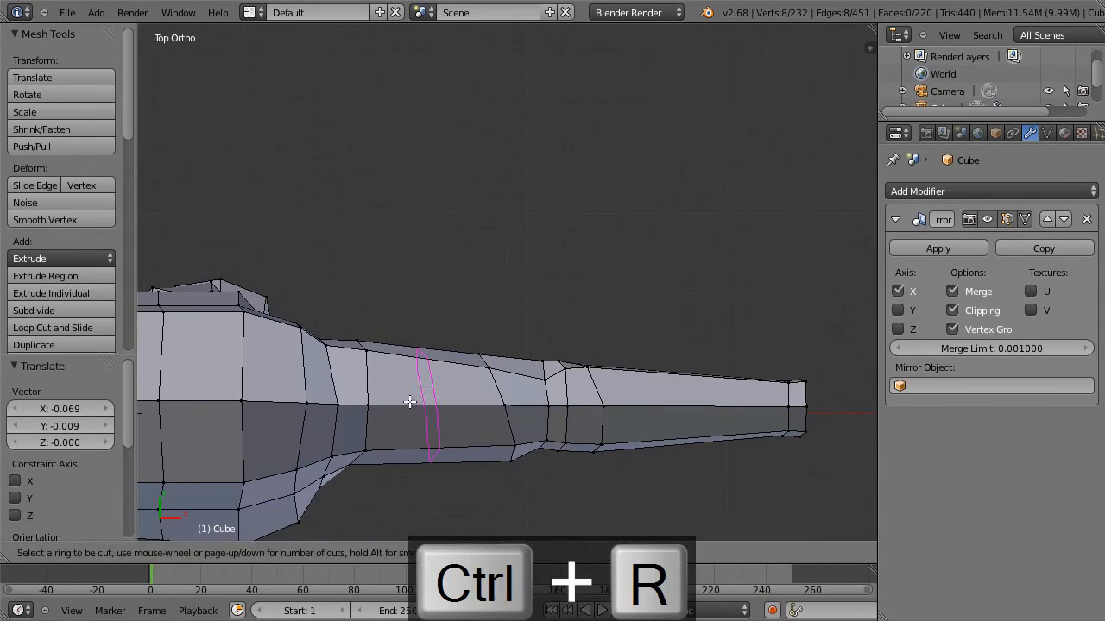
click(405, 403)
click(405, 402)
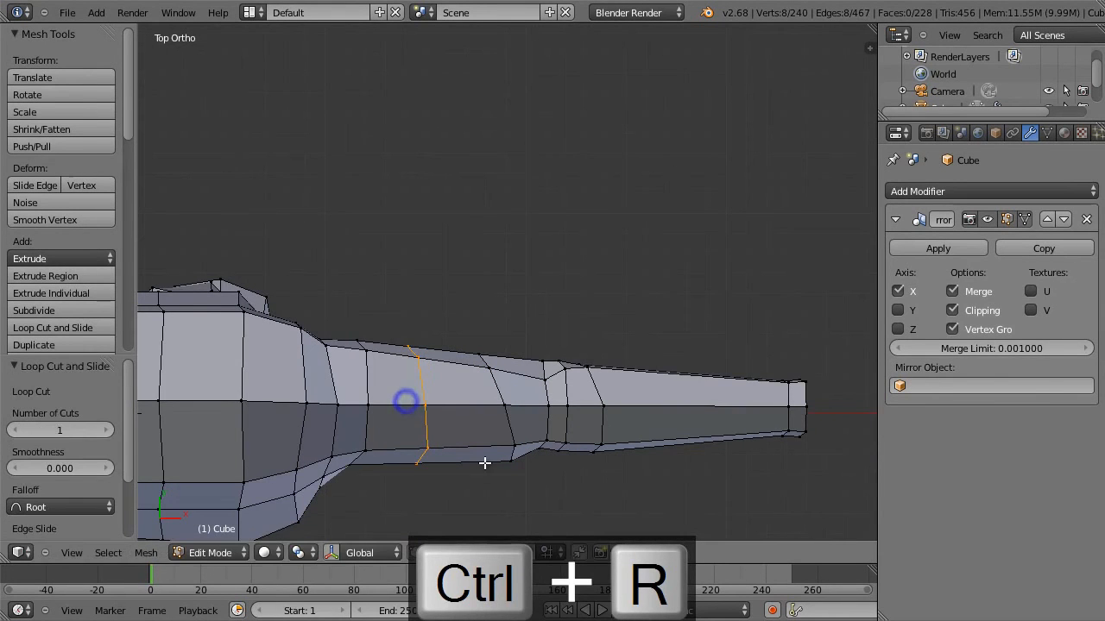
key(alt+s)
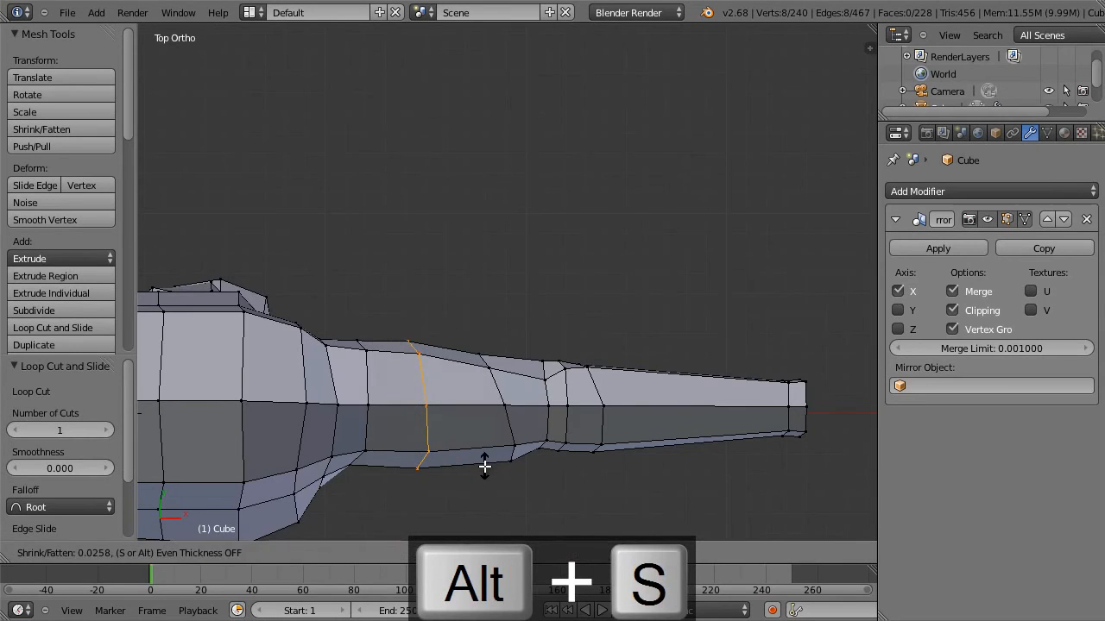
click(485, 466)
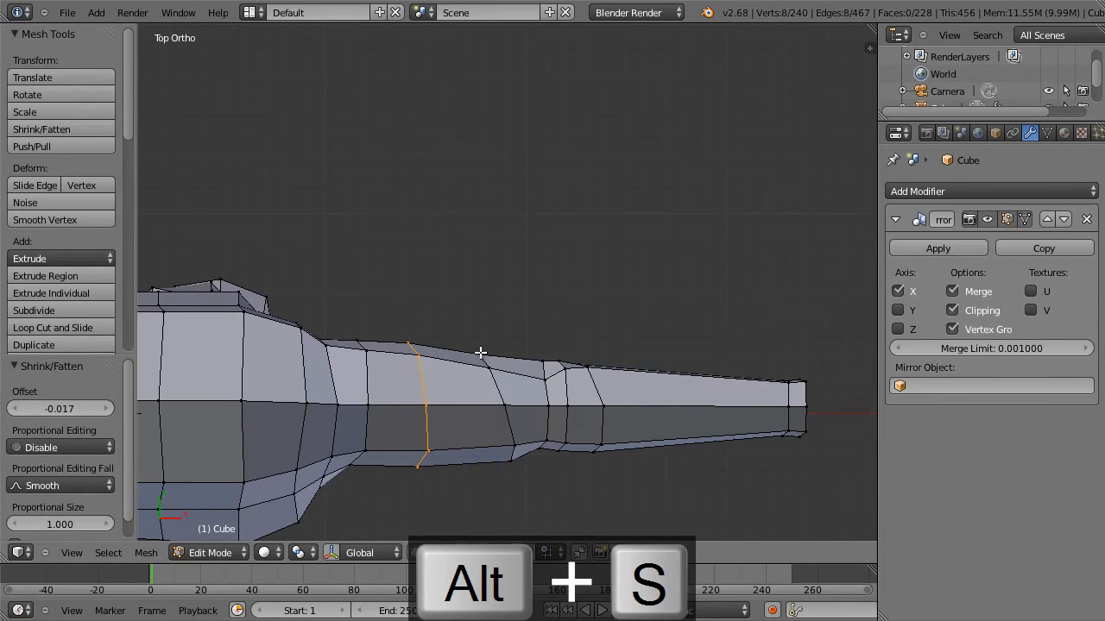
Move the rear vertices of the loop above the elbow -0.151 along X and 0.009 along Y, and the whole loop -0.052 along X.
middle_drag(503, 368, 272, 229)
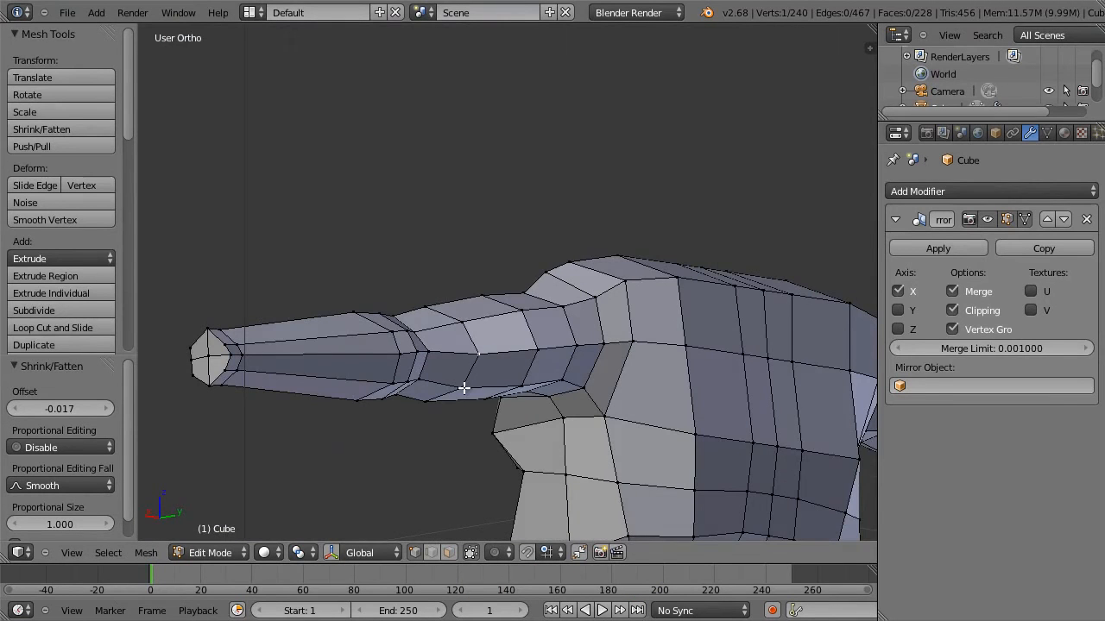
key(KP_7)
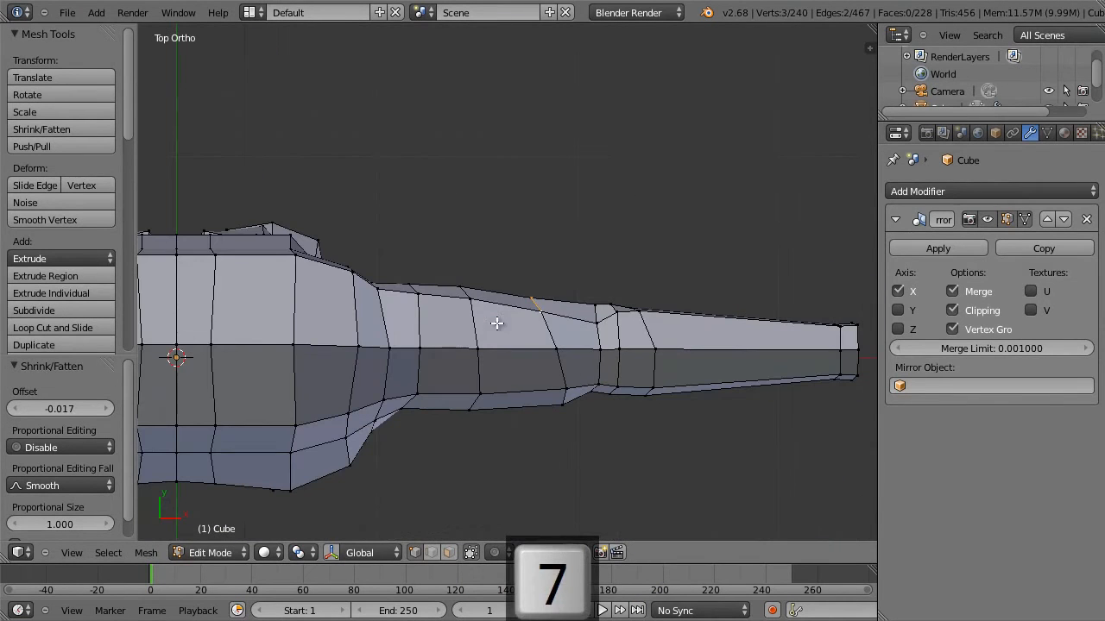
key(g)
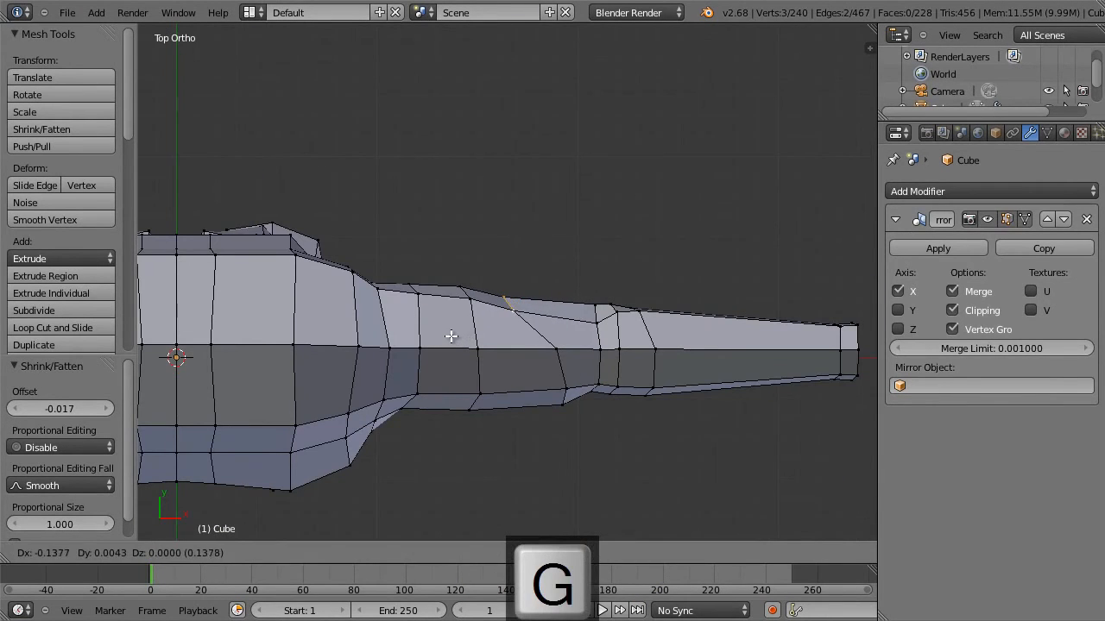
click(449, 335)
alt+right_click(562, 351)
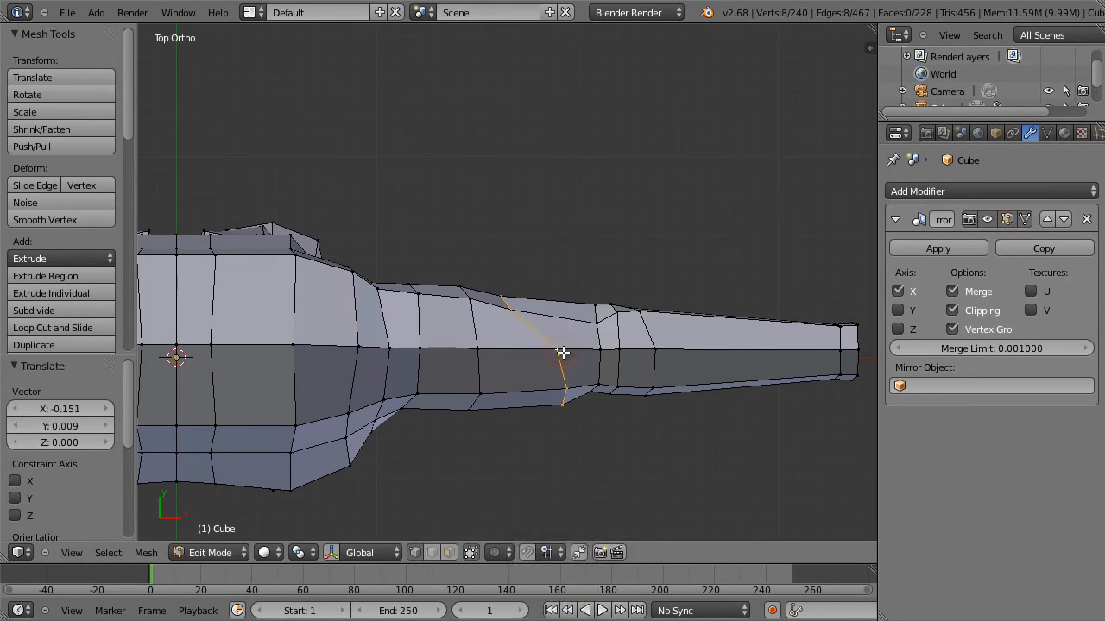
key(g)
click(551, 360)
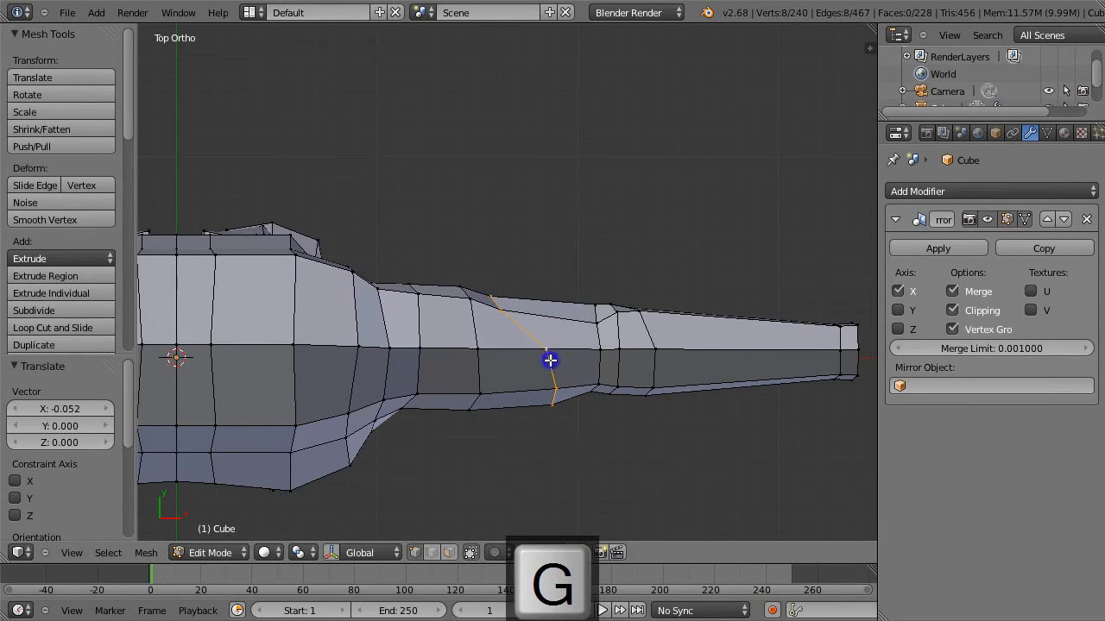
Move the elbow loop nearest the upper arm -0.039 along X, and its rear vertex 0.004 along X and -0.026 along Y.
key(a)
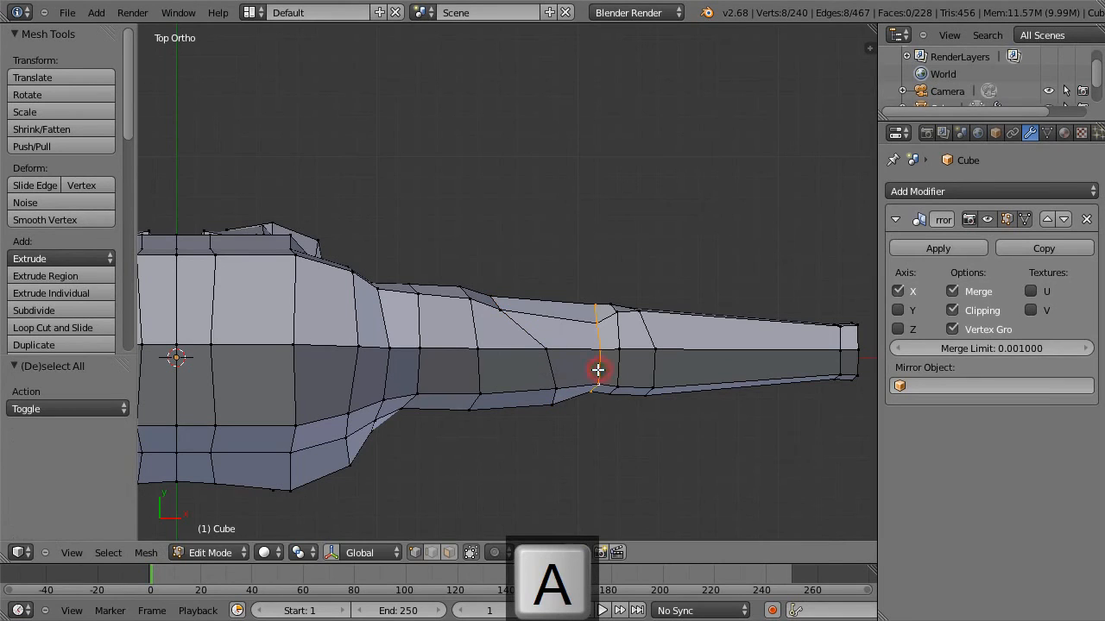
key(g)
click(588, 370)
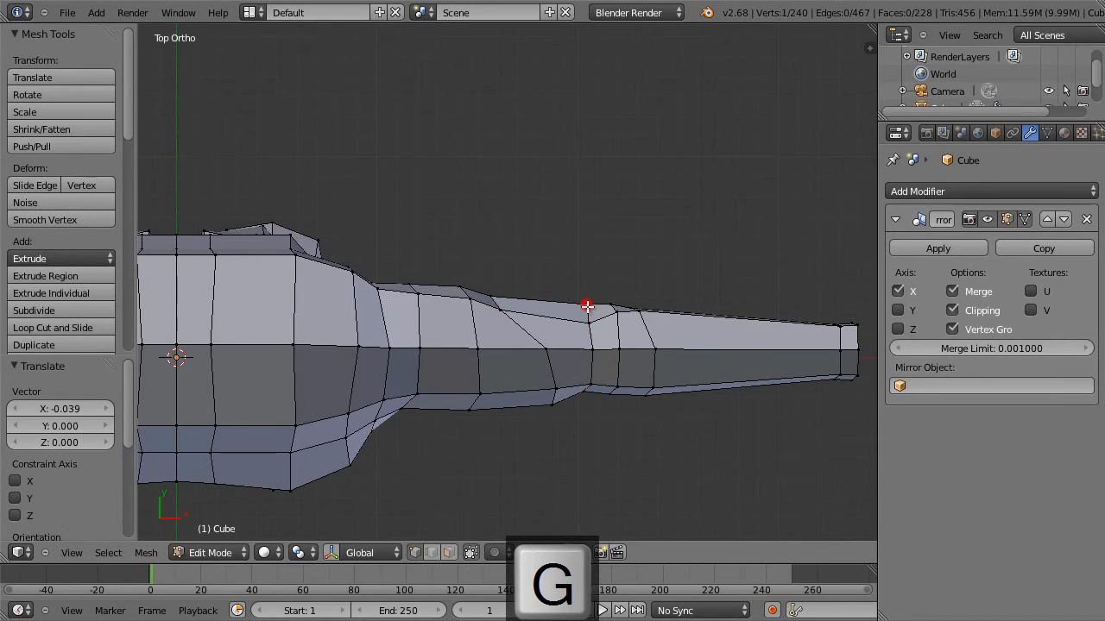
key(g)
click(593, 329)
scroll(601, 328, down, 1)
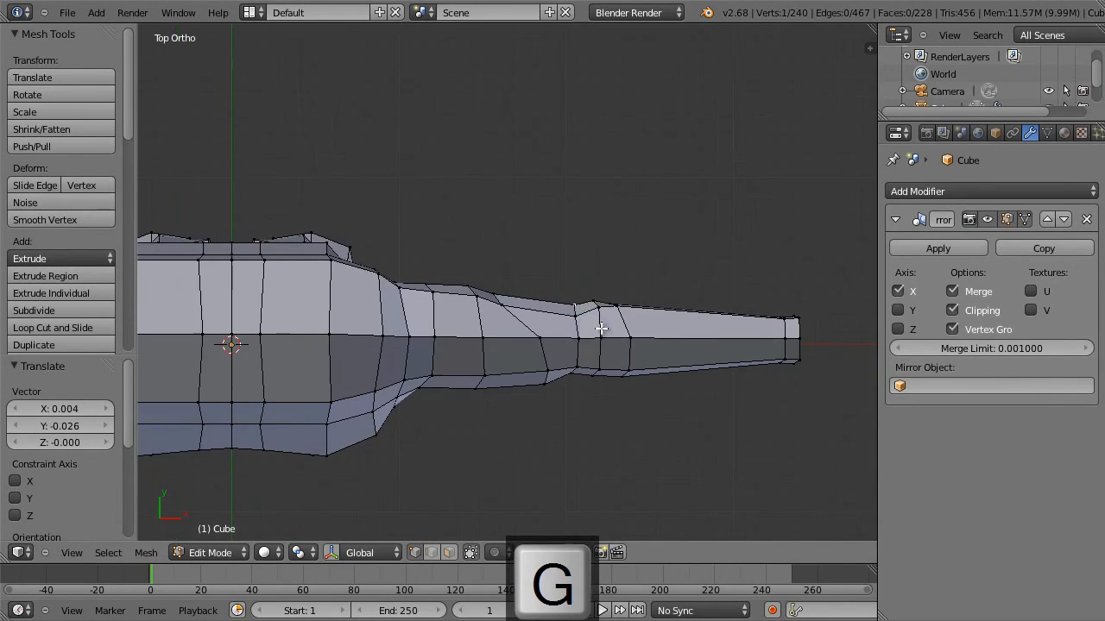
Add one edge loop around the forearm, slid toward the elbow.
shift+middle_drag(705, 353, 577, 294)
scroll(616, 293, up, 2)
key(ctrl+r)
click(559, 298)
click(507, 303)
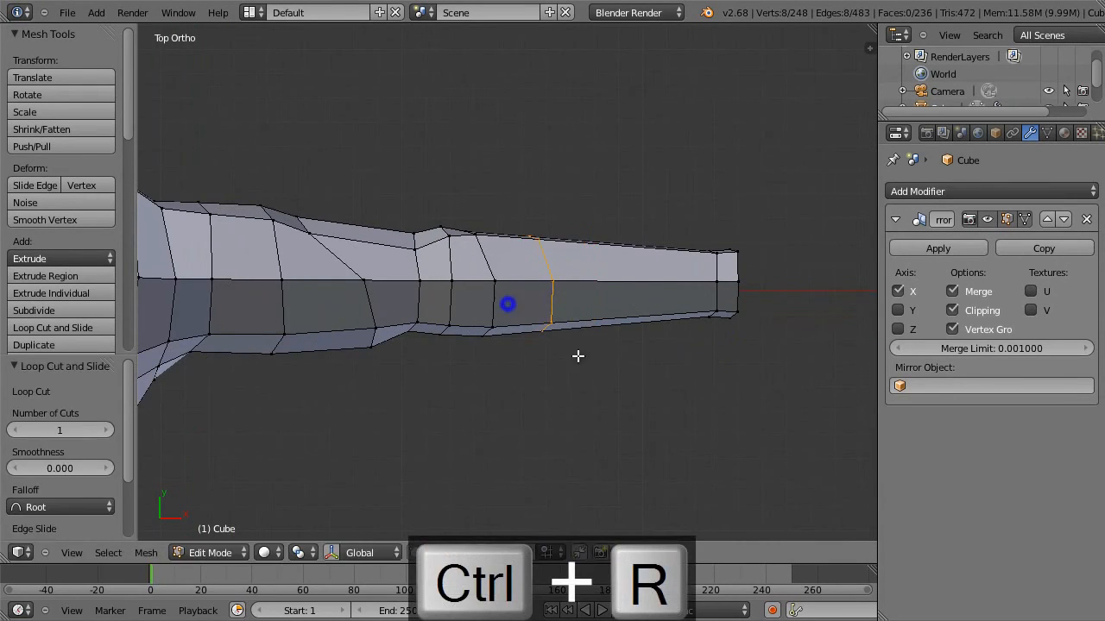
Scale the forearm loop by 1.094 and move it about 0.05 along X.
key(s)
click(580, 367)
key(g)
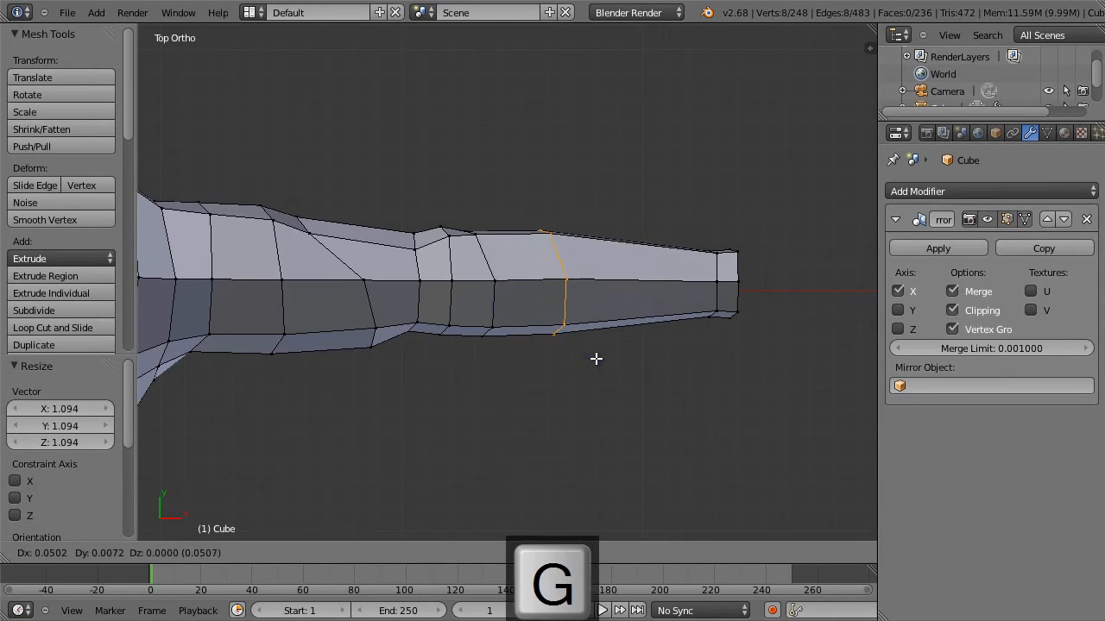
click(594, 355)
key(a)
scroll(592, 351, down, 4)
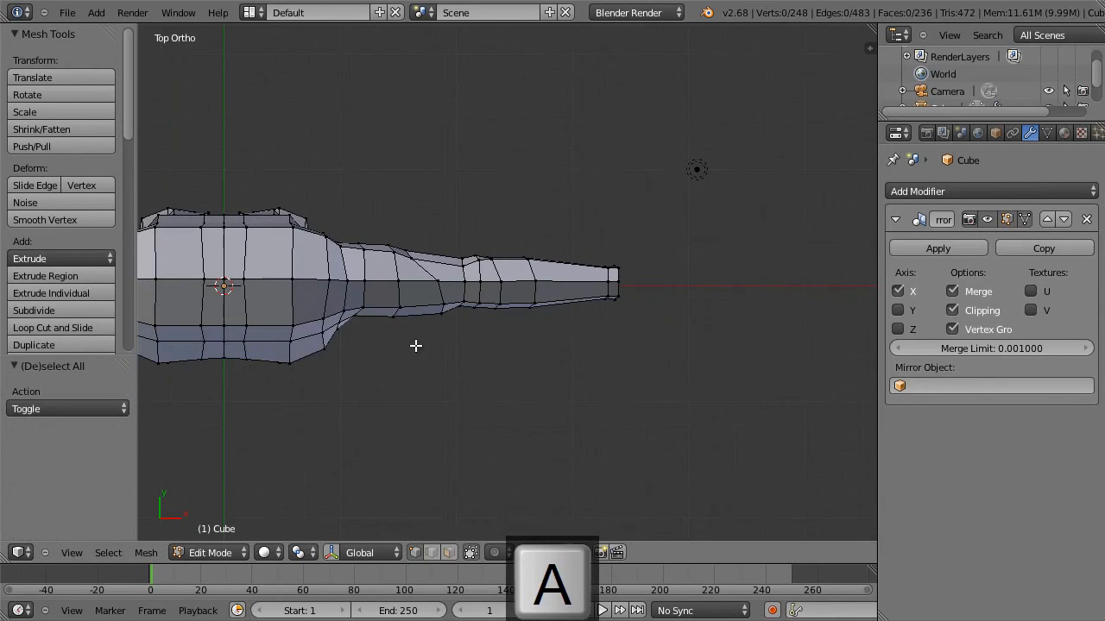
Move the outer front chest vertex 0.045 along Y, and the side vertex below the armpit -0.030 along X and 0.074 along Z.
right_click(294, 365)
key(g)
click(293, 352)
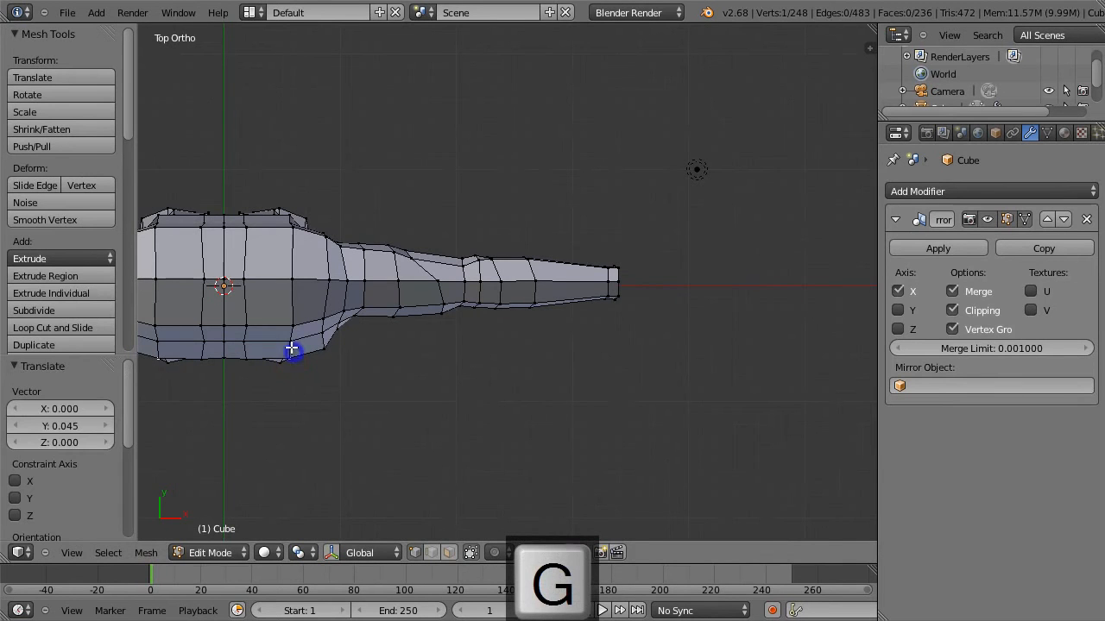
key(KP_1)
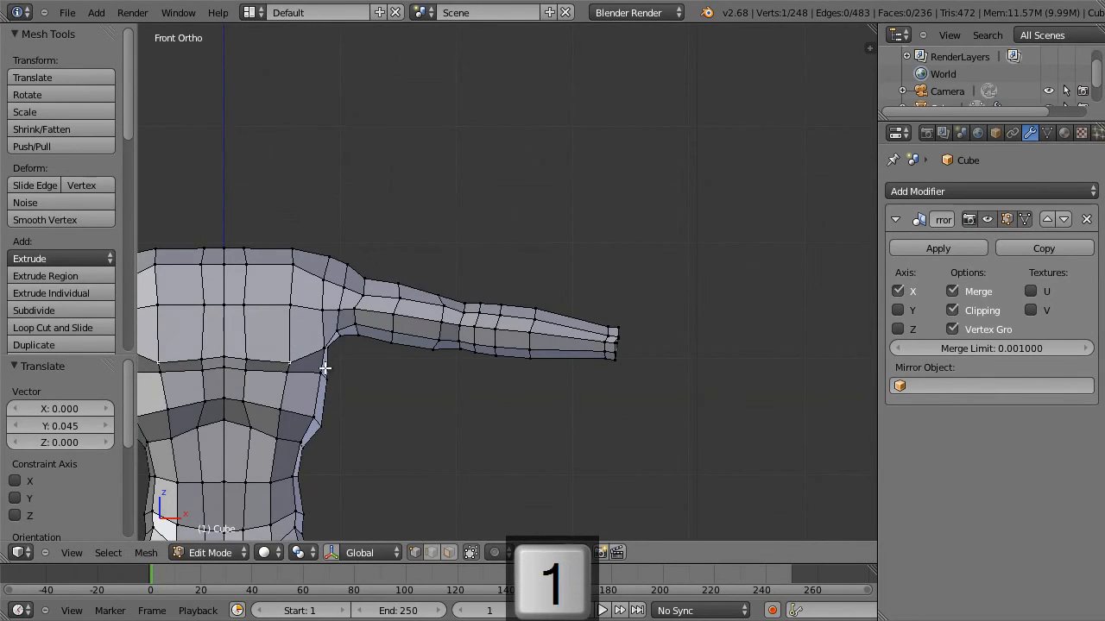
key(g)
click(317, 359)
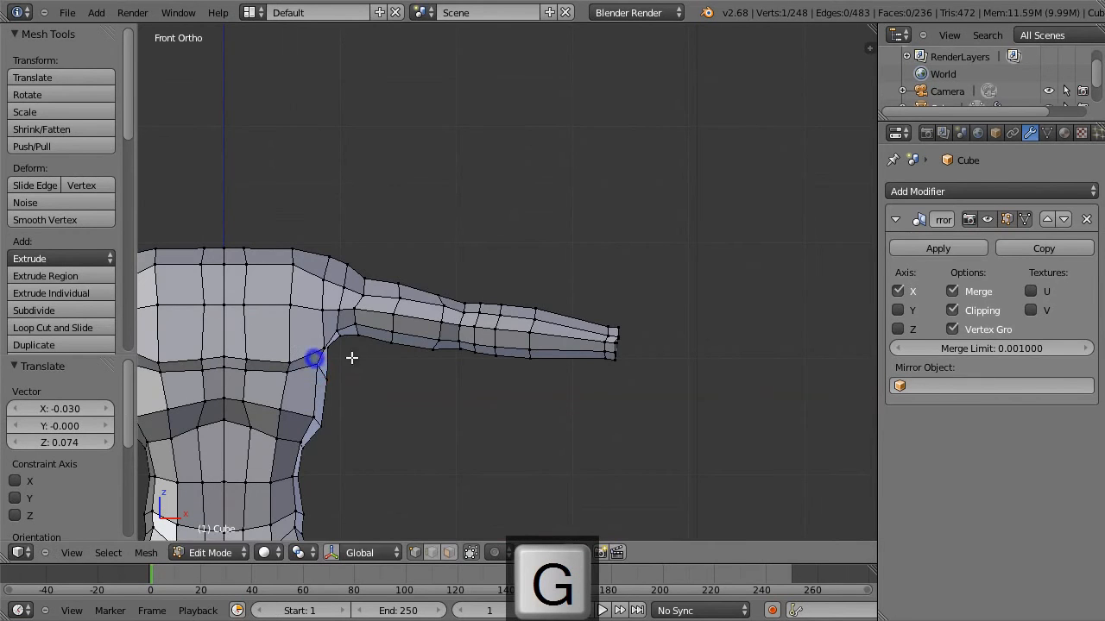
Scale the edge loop just above the knee by 1.033.
scroll(352, 360, down, 3)
shift+middle_drag(395, 358, 457, 234)
scroll(478, 259, up, 1)
scroll(479, 259, down, 1)
scroll(494, 264, down, 1)
shift+middle_drag(493, 355, 503, 233)
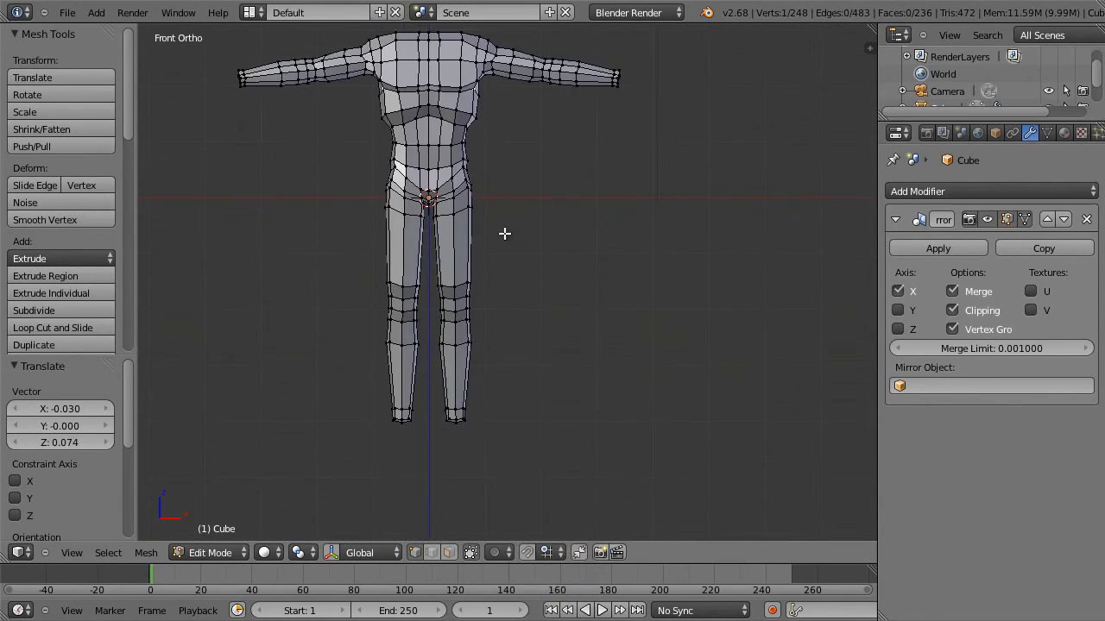
scroll(501, 257, up, 2)
alt+right_click(444, 283)
key(g)
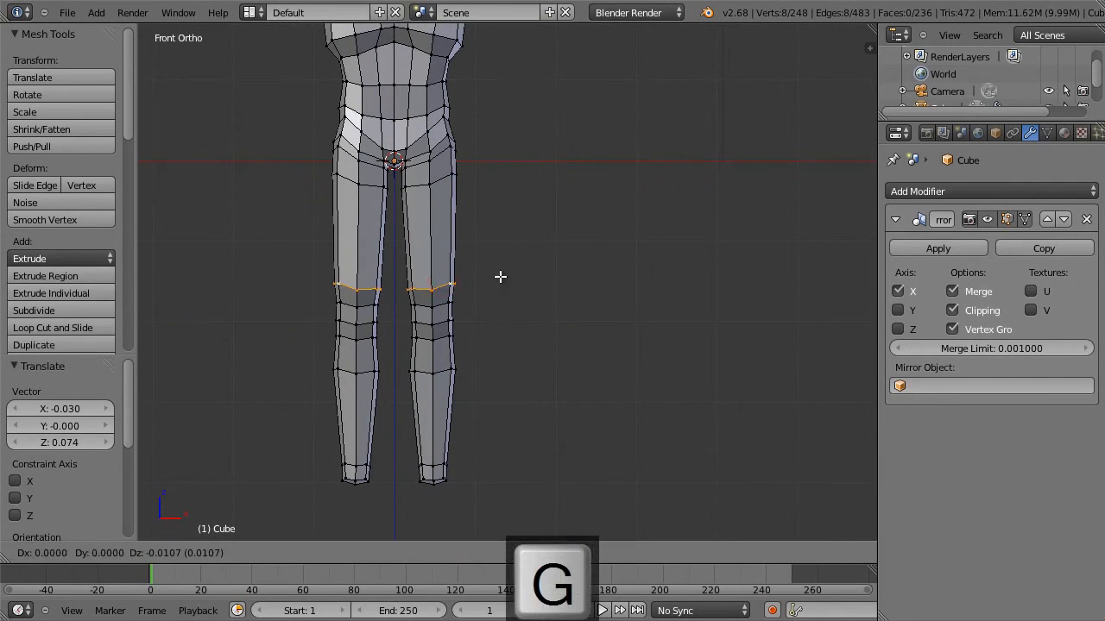
key(s)
click(503, 277)
Scale the edge loop at the top of the thigh by about 1.043, and leave mesh editing.
alt+right_click(435, 183)
key(s)
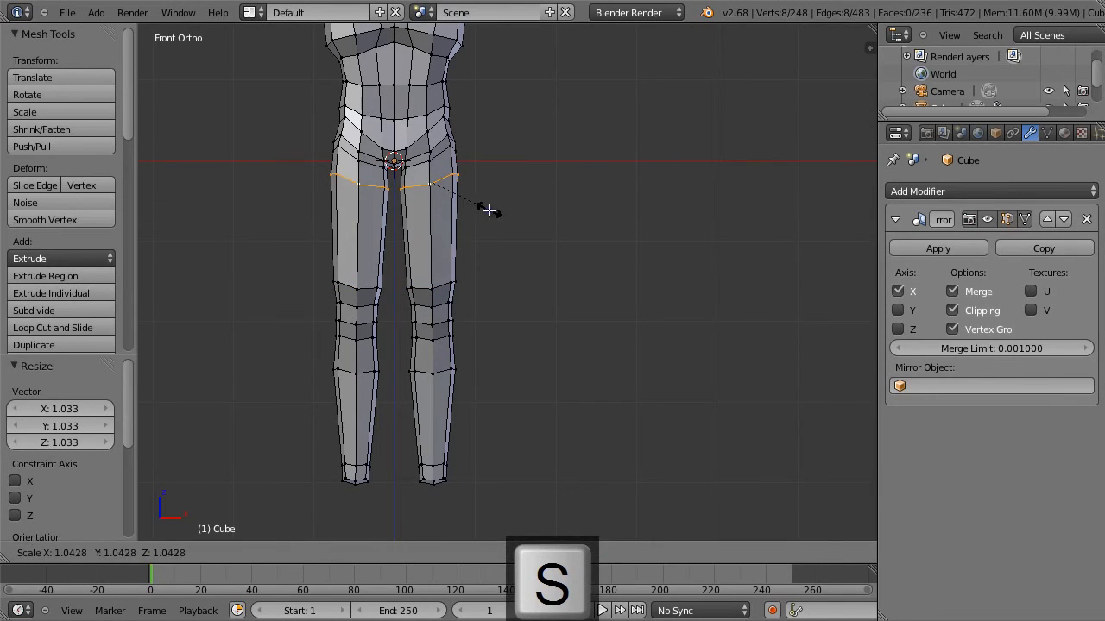
click(488, 210)
key(Tab)
middle_drag(549, 204, 301, 221)
scroll(228, 199, down, 3)
Return to mesh editing and smooth the four vertices of the shoulder-blade face on the upper back.
key(Tab)
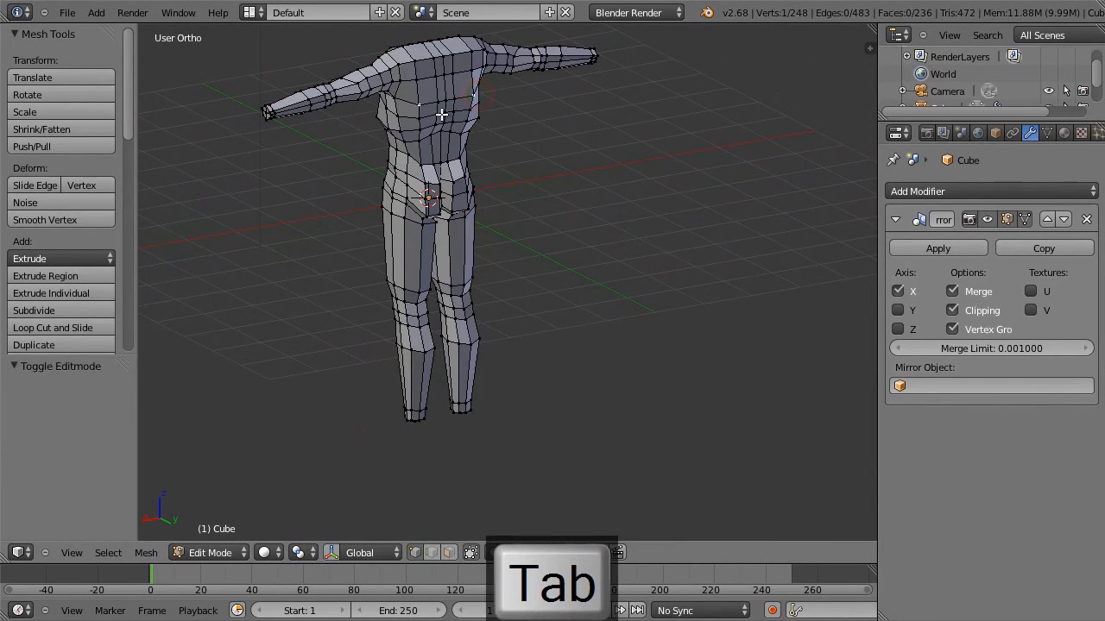
shift+right_click(437, 78)
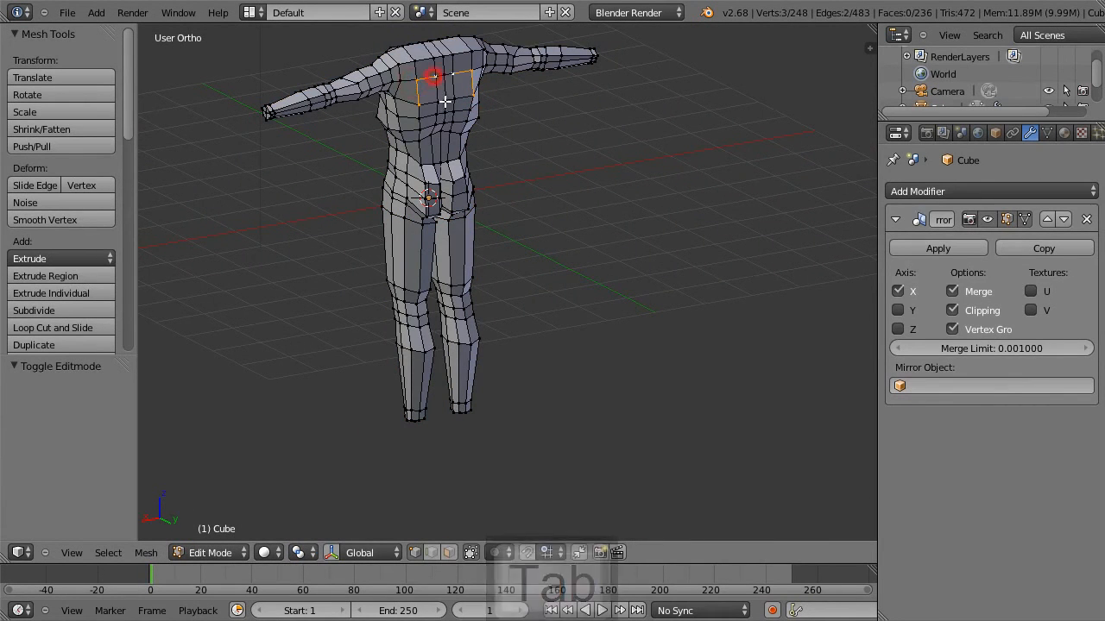
shift+right_click(438, 102)
key(w)
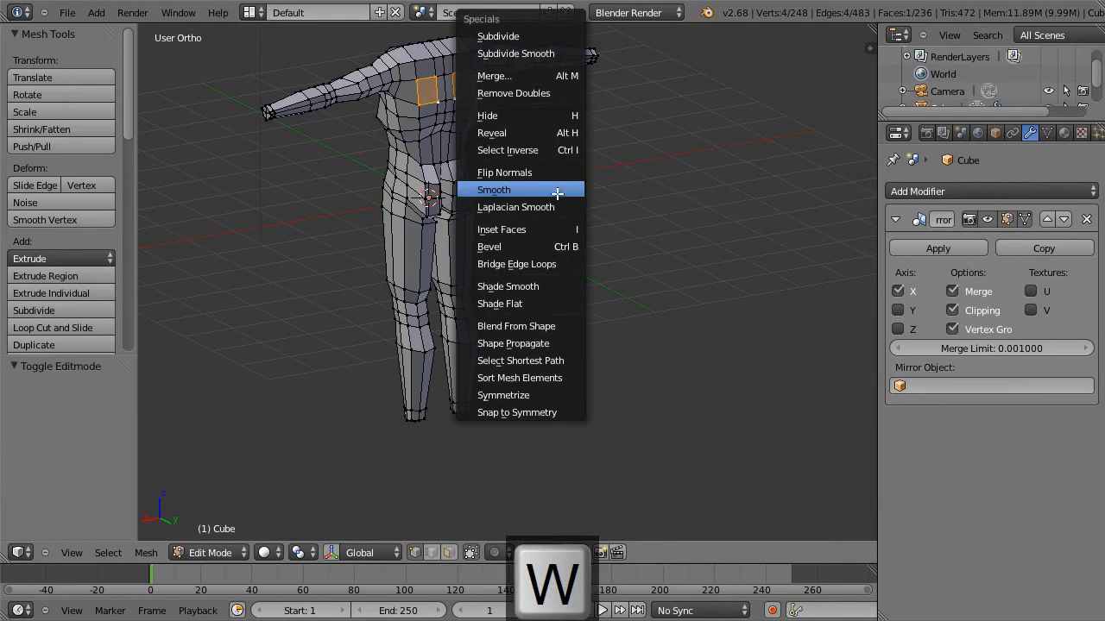
click(556, 189)
scroll(537, 166, up, 3)
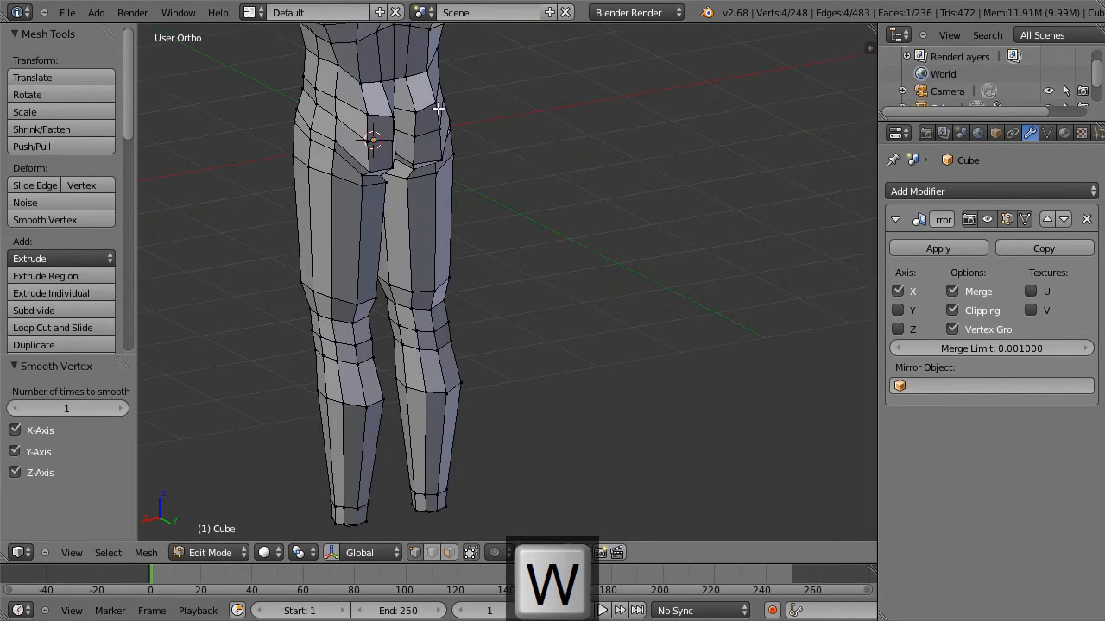
Scale the selected shoulder-blade face on the upper back by 1.075.
shift+middle_drag(430, 94, 548, 427)
key(s)
click(637, 323)
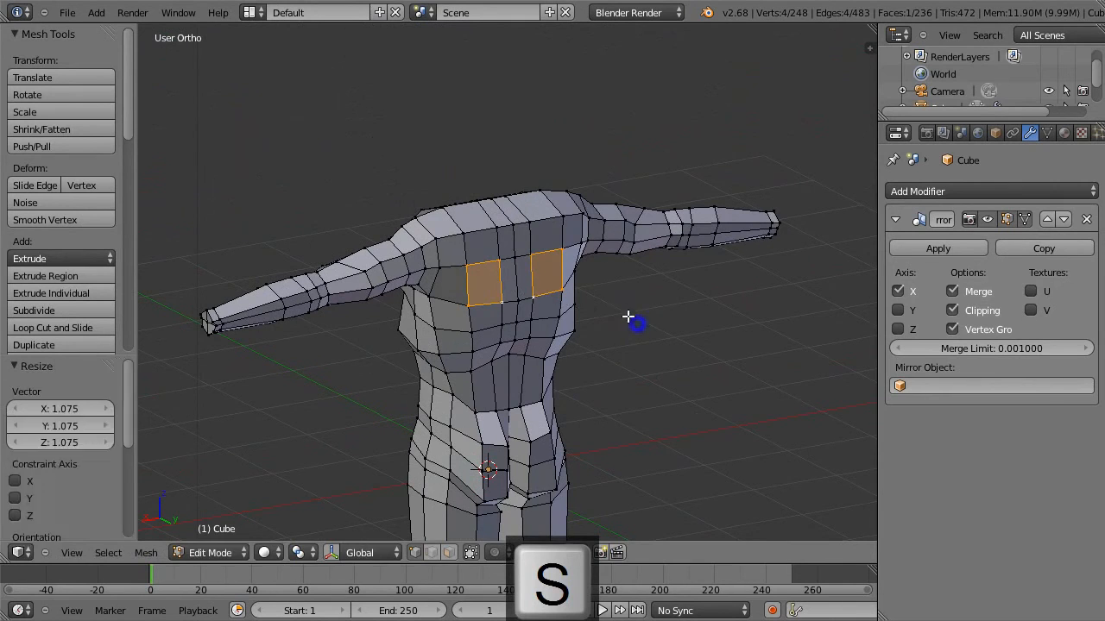
Reposition the vertices along the rear outline of the upper back near the shoulder in side view, and clear the selection.
key(a)
middle_drag(535, 294, 550, 217)
middle_drag(479, 234, 575, 250)
key(KP_3)
key(g)
click(559, 250)
right_click(471, 227)
key(g)
click(476, 229)
key(g)
click(463, 227)
key(a)
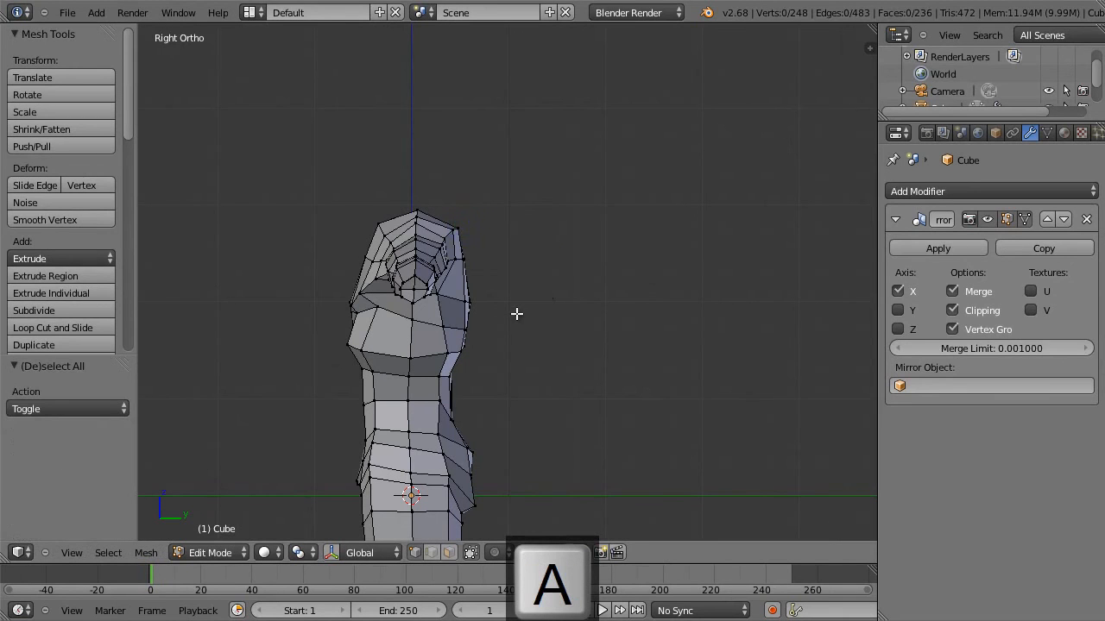
Move the two shoulder-blade-level back vertices 0.080 along Y and 0.089 along Z with smooth proportional editing of size 1.00.
key(a)
key(a)
key(b)
drag(497, 314, 464, 283)
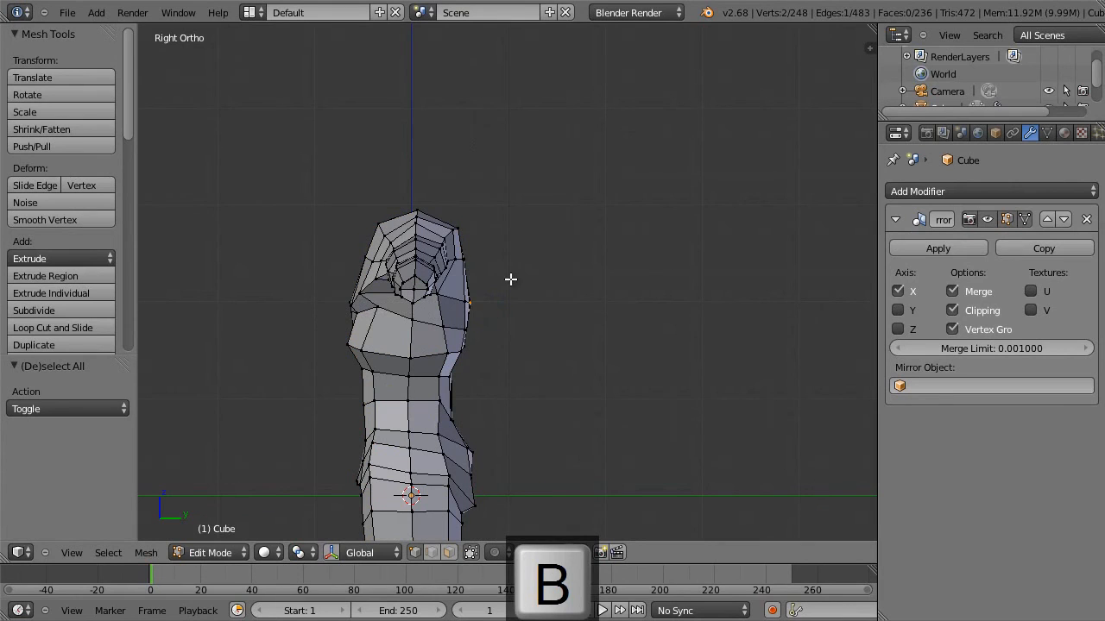
key(o)
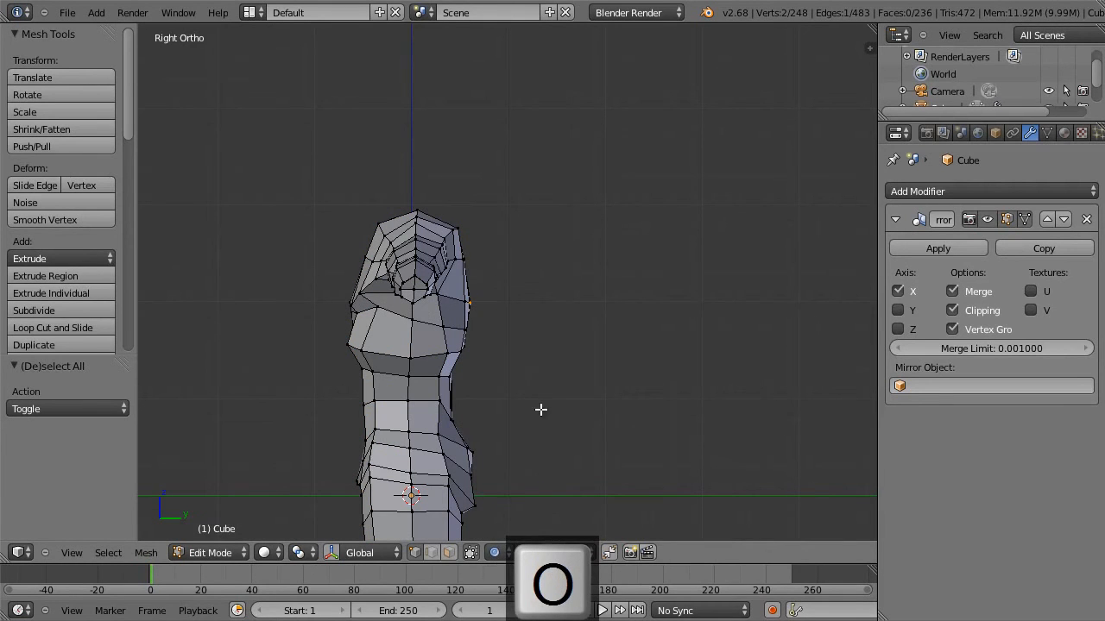
key(g)
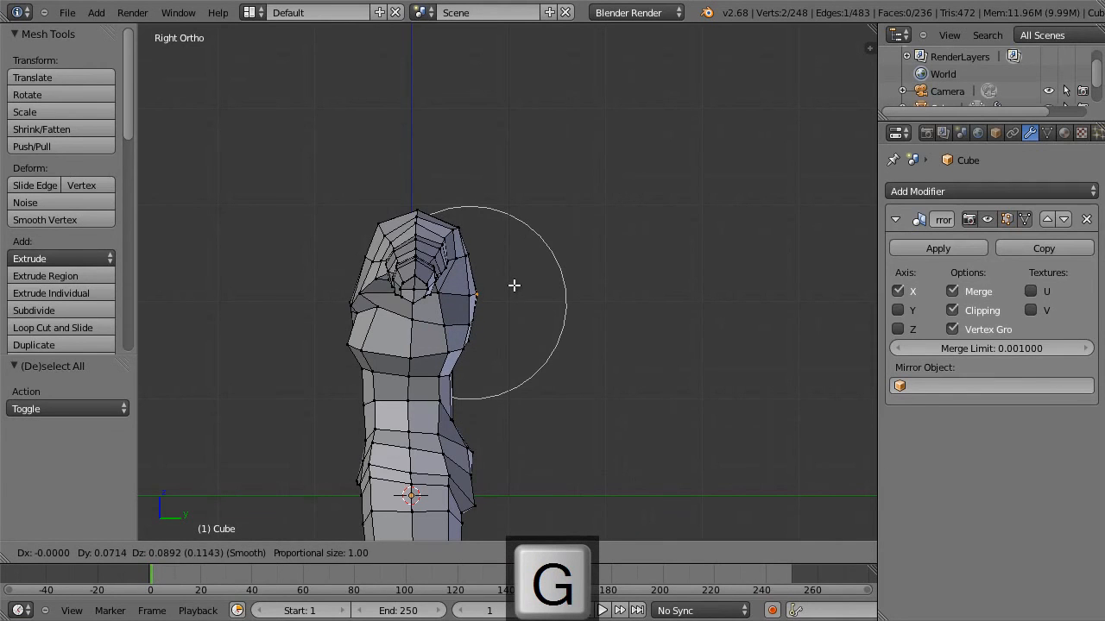
click(515, 286)
Proportionally move the vertex below the shoulder 0.018 along Y and 0.027 along Z, and the lower-rib back vertex -0.027 along Y and 0.018 along Z.
key(g)
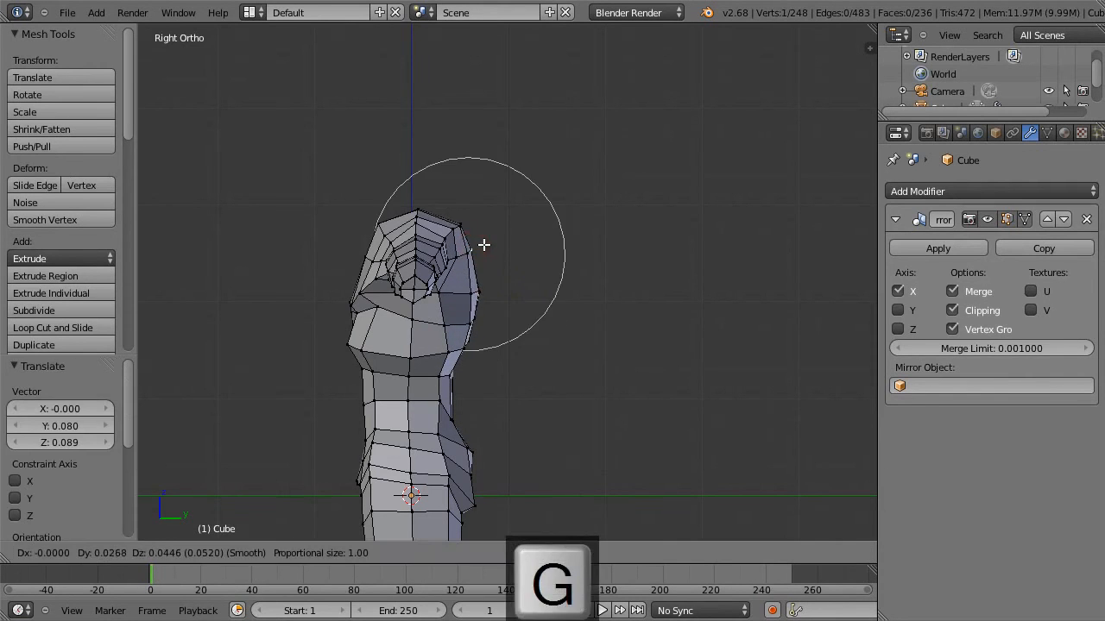
click(482, 247)
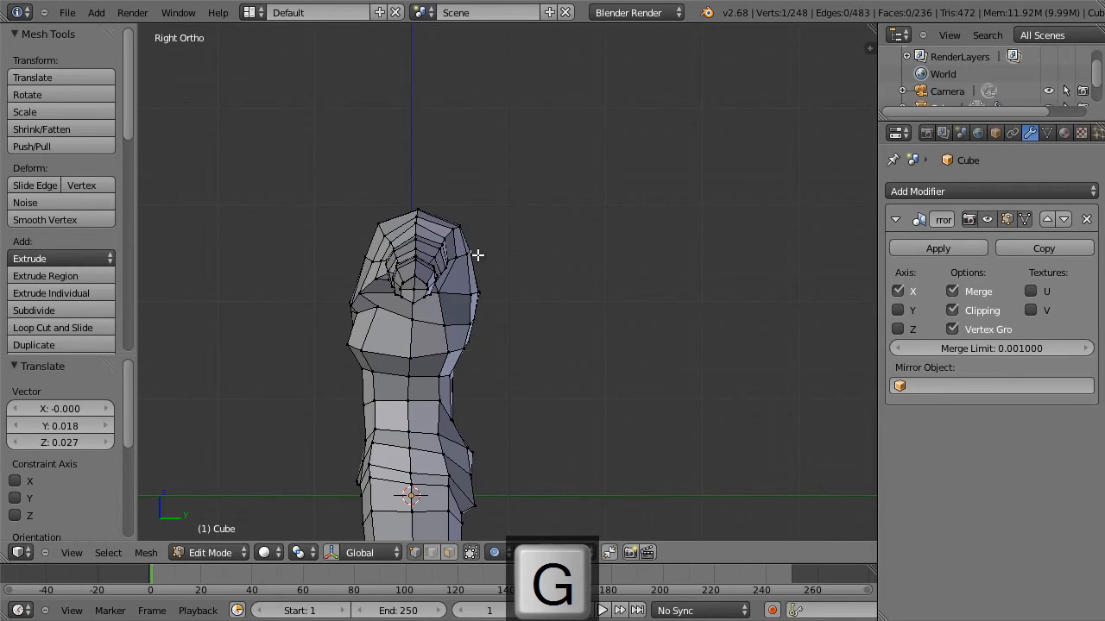
right_click(457, 352)
key(g)
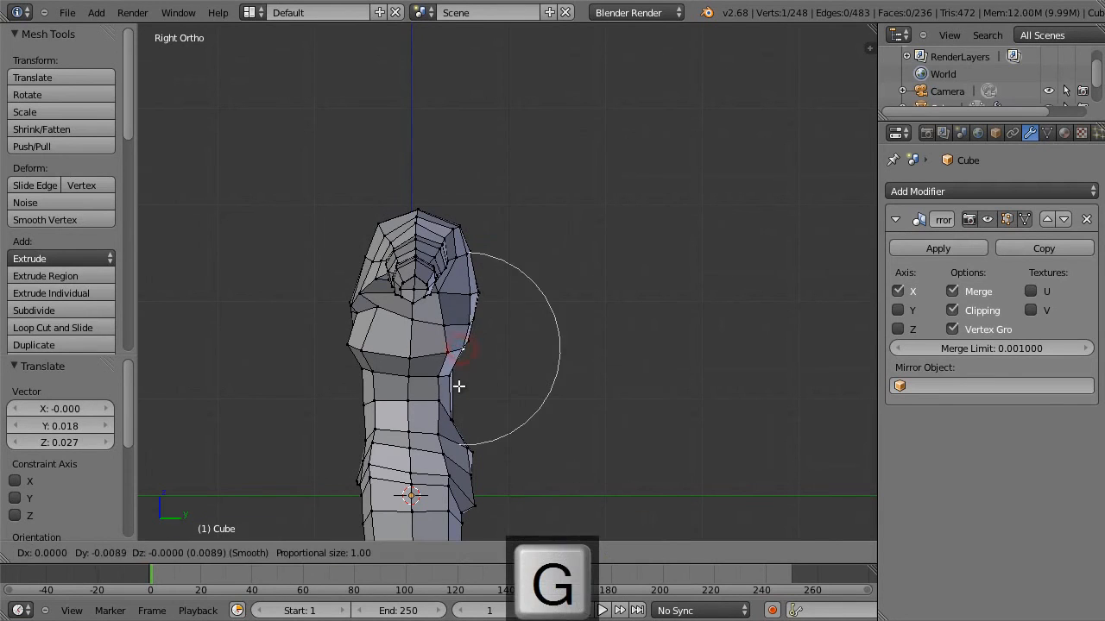
click(458, 385)
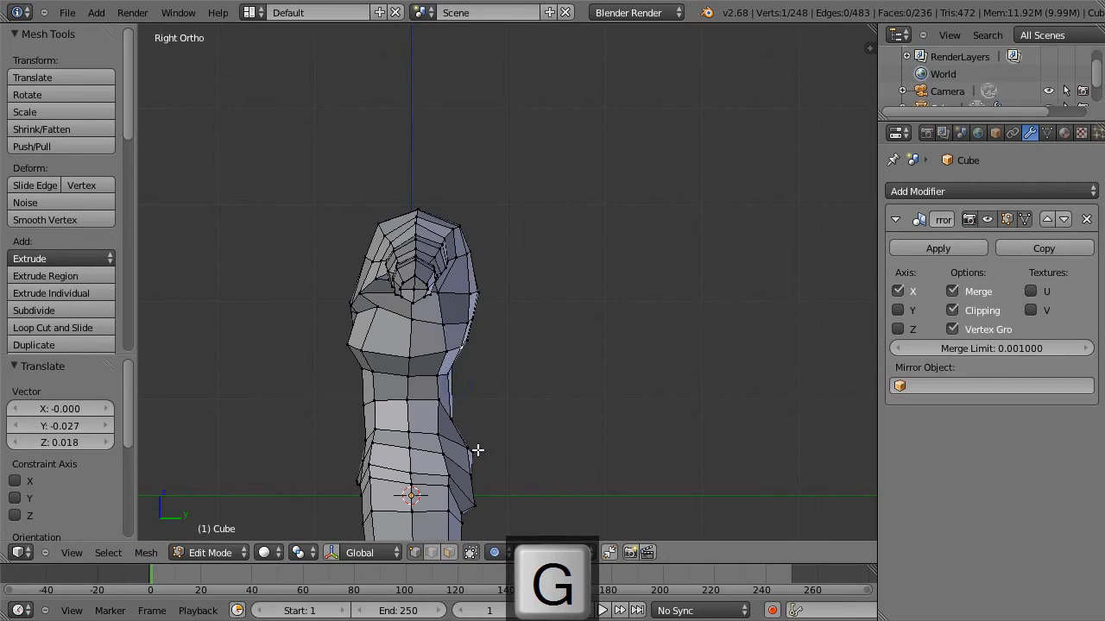
Move the upper buttock vertex -0.009 along Y with a proportional size of 0.75, and disable proportional editing.
key(g)
scroll(509, 455, up, 3)
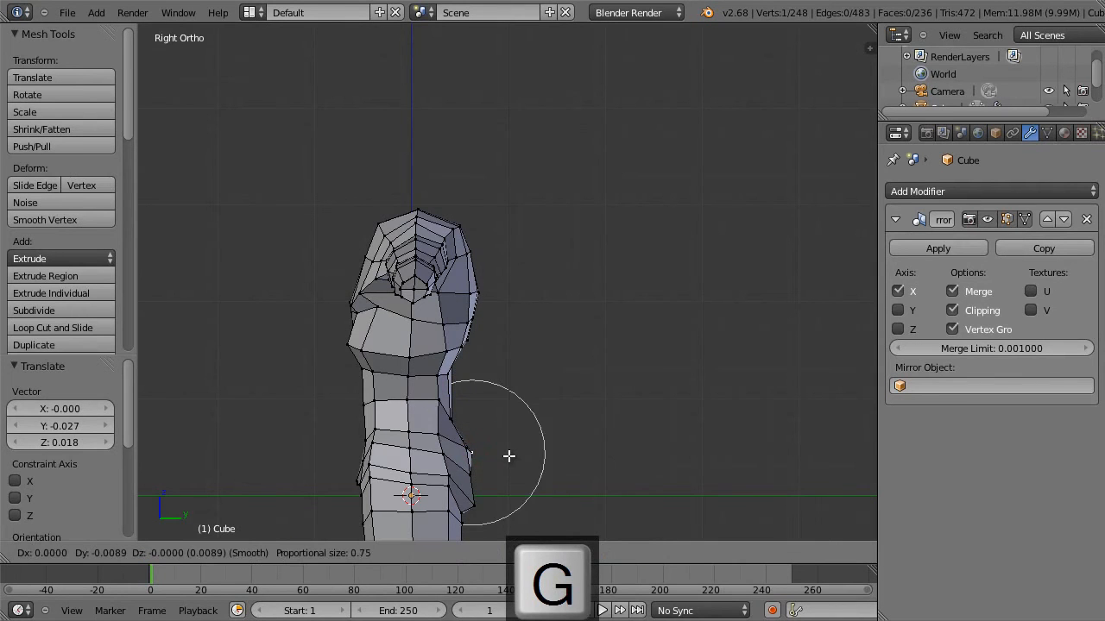
click(509, 455)
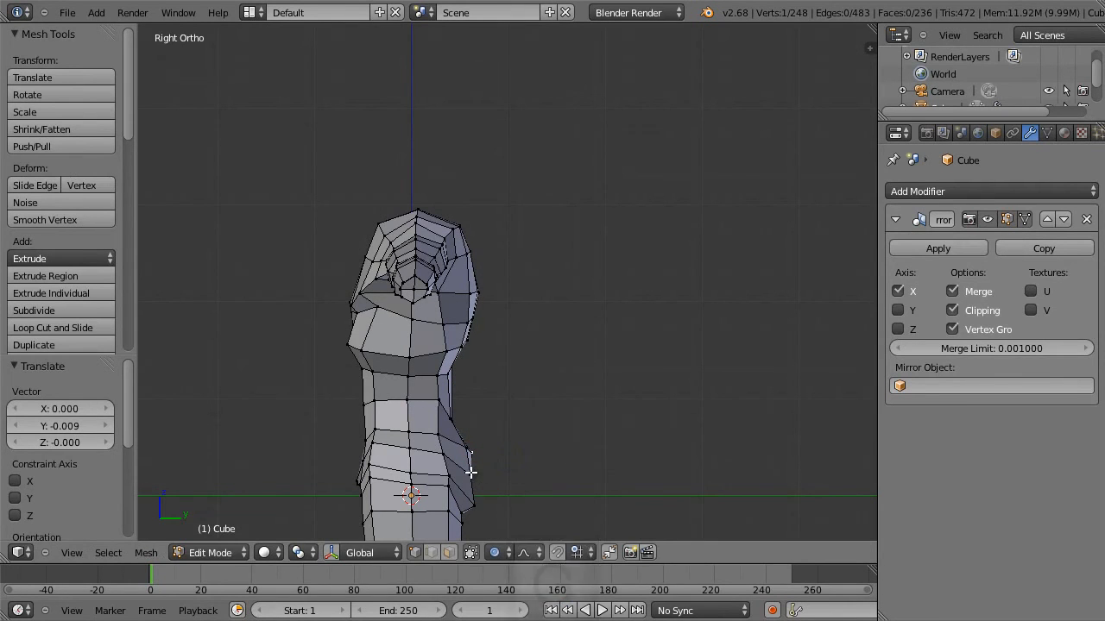
key(o)
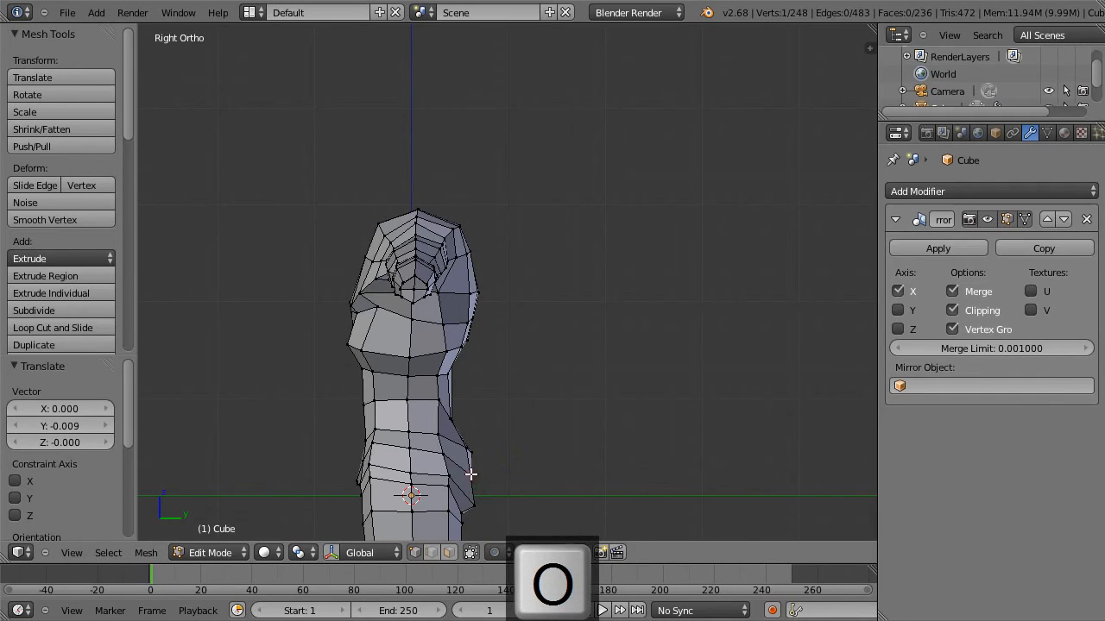
Adjust the vertices along the buttock's rear outline in side view, the last one by -0.018 along Y and -0.009 along Z.
right_click(470, 474)
key(g)
click(499, 489)
right_click(470, 506)
key(g)
click(464, 506)
key(g)
click(475, 449)
mouse_move(475, 449)
middle_down()
mouse_move(496, 438)
mouse_move(475, 448)
middle_up()
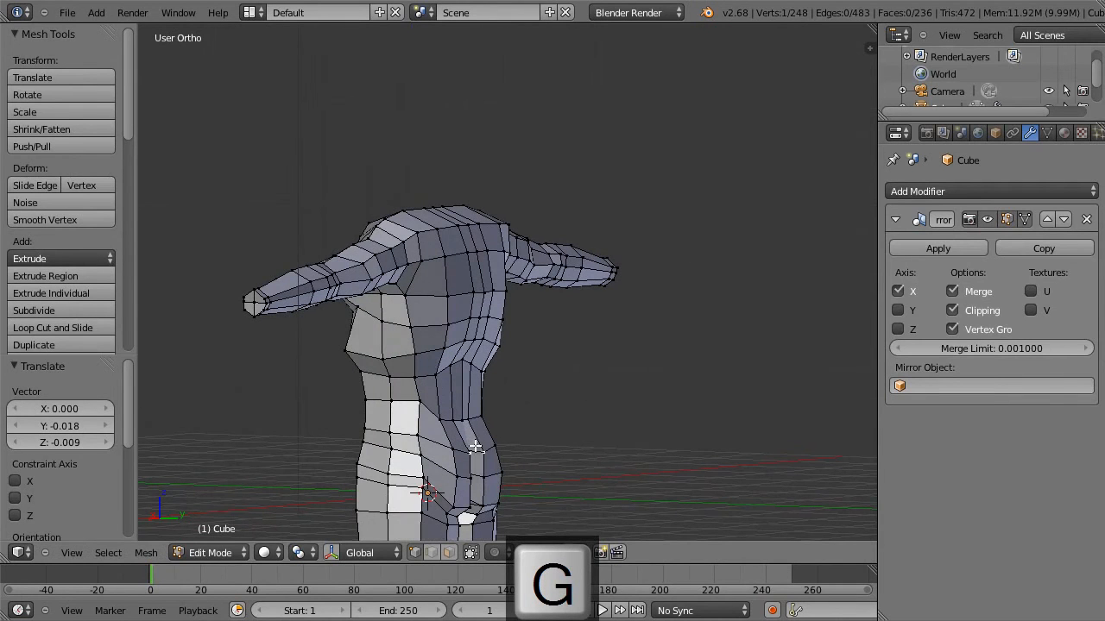
Move the middle buttock vertex 0.063 along the Y axis only.
key(g)
key(y)
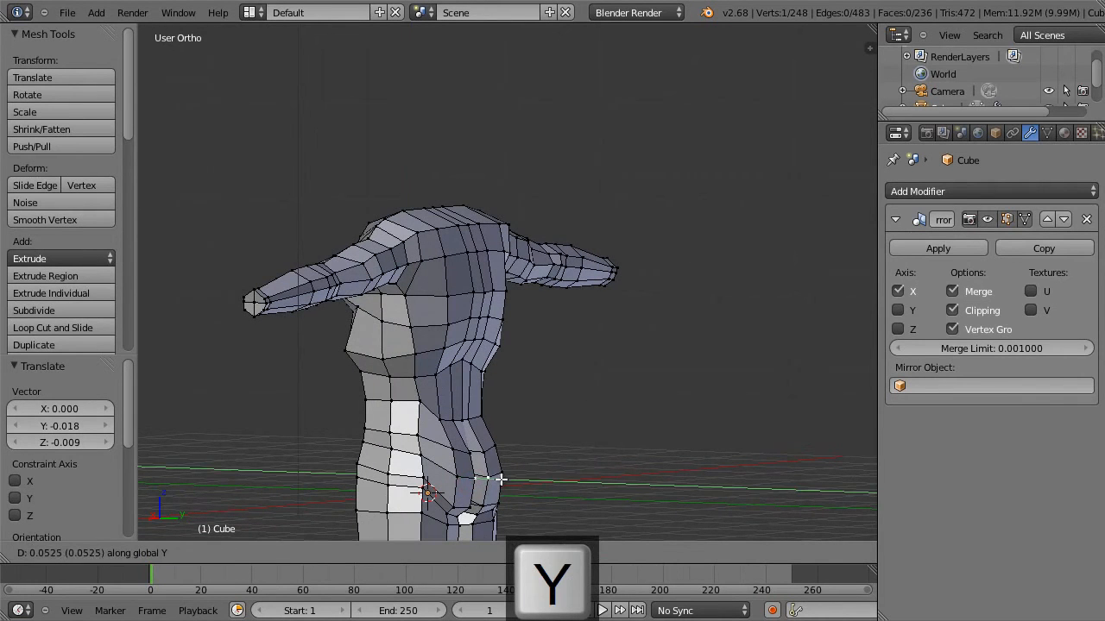
click(501, 479)
middle_drag(501, 459, 683, 390)
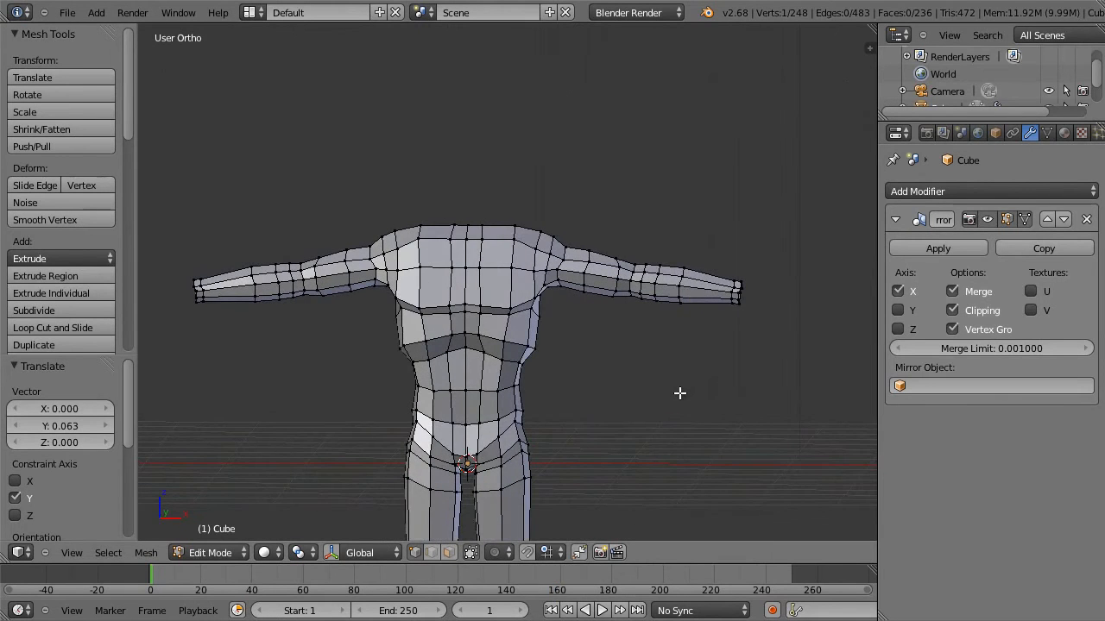
Add a Subdivision Surface modifier with view subdivisions set to 2, and leave mesh editing to inspect the smoothed body.
key(KP_1)
scroll(658, 386, down, 3)
shift+middle_drag(659, 385, 610, 287)
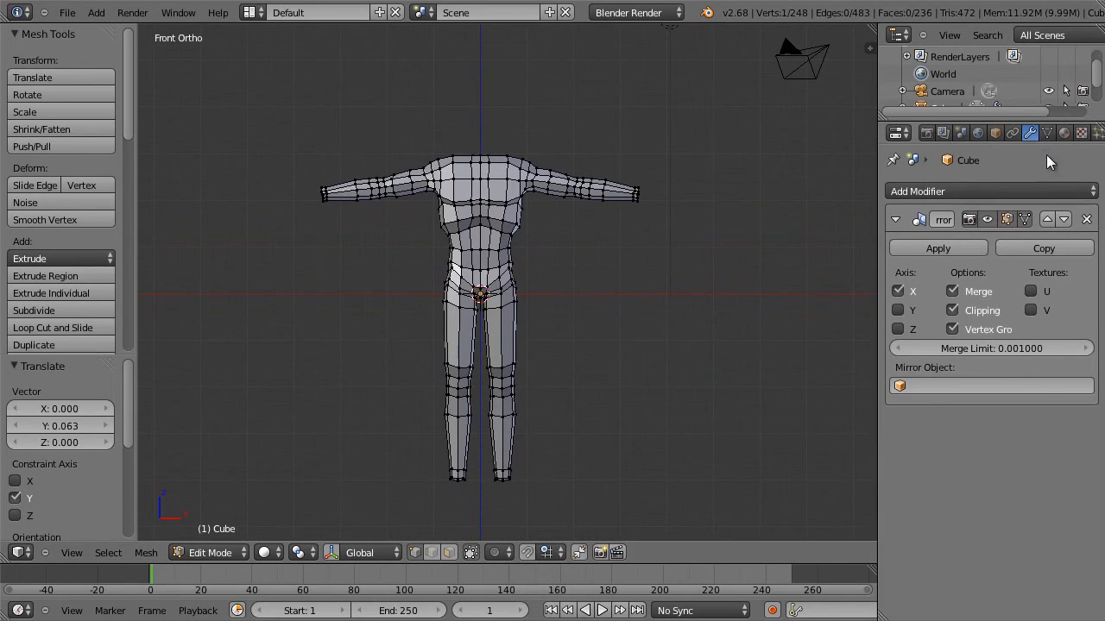
click(998, 191)
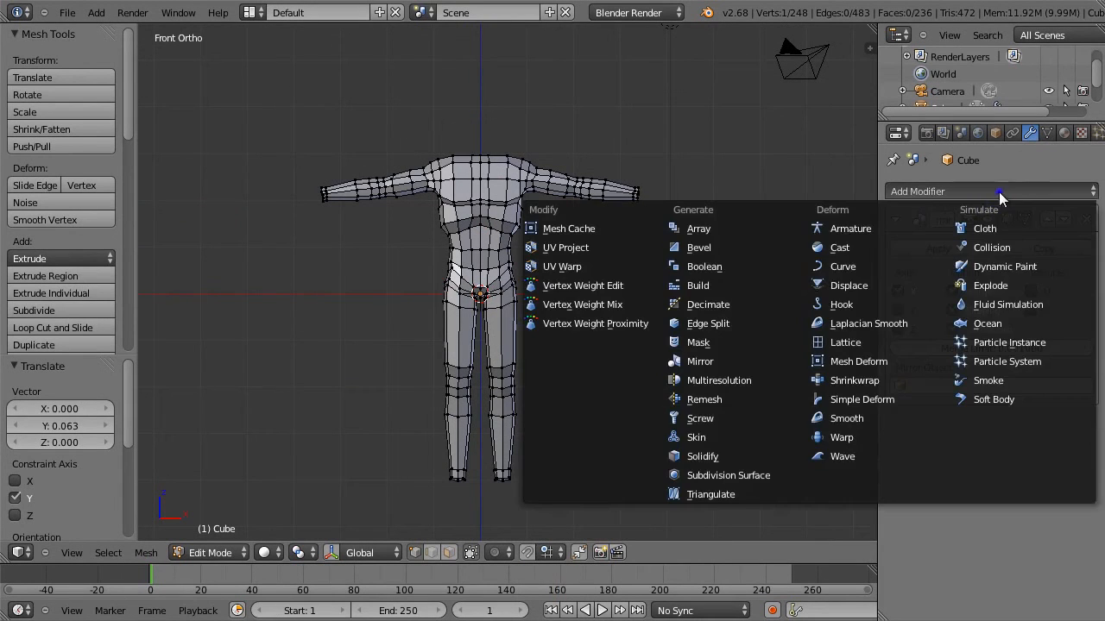
click(742, 474)
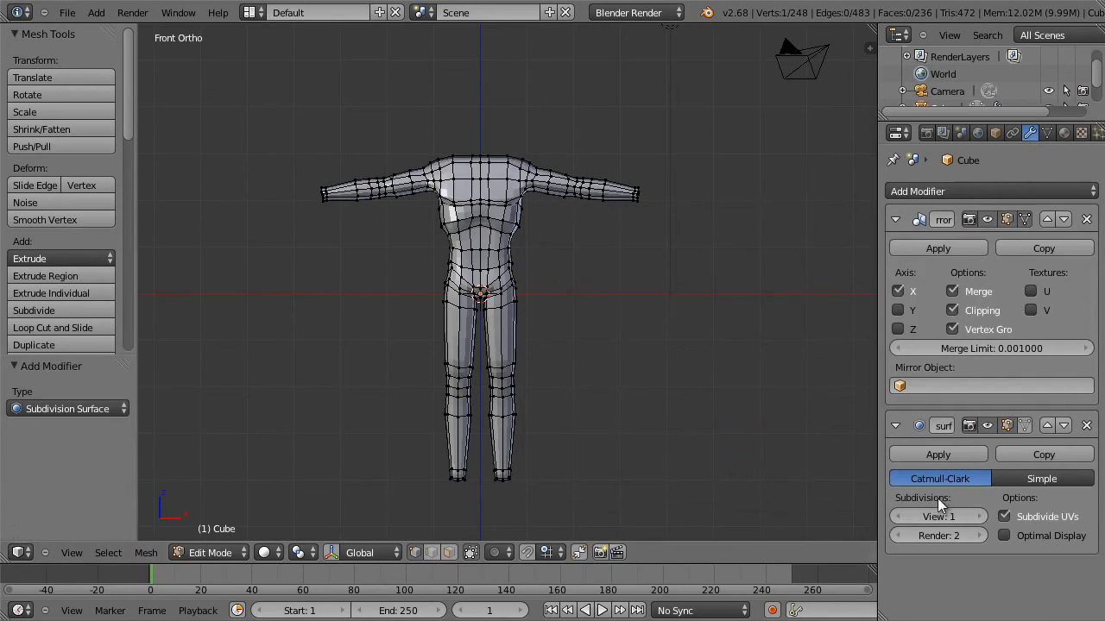
click(976, 516)
key(Tab)
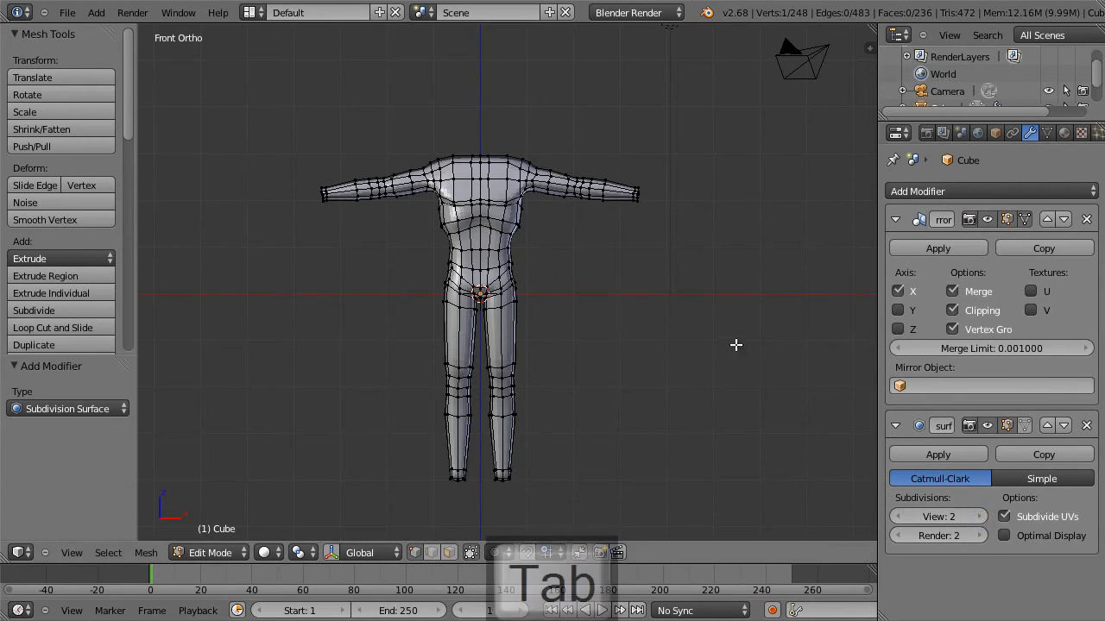
middle_drag(656, 265, 513, 248)
Try to move the selected mid-back vertices and a buttock vertex about -0.032 along Y and 0.011 along Z in wireframe side view.
key(Tab)
scroll(513, 248, up, 3)
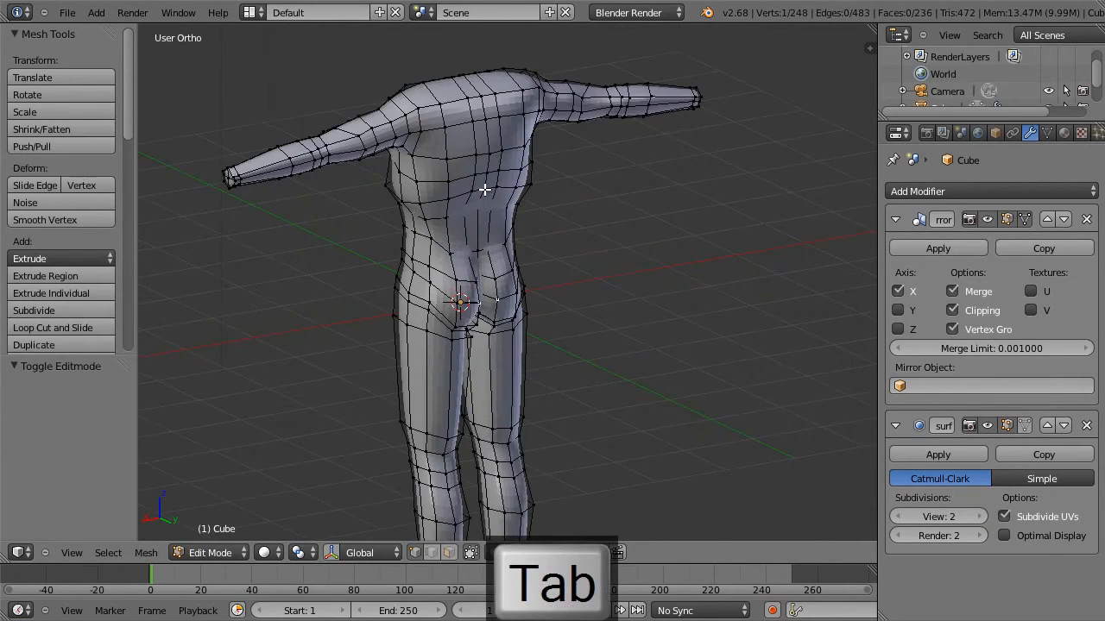
key(KP_3)
key(z)
key(g)
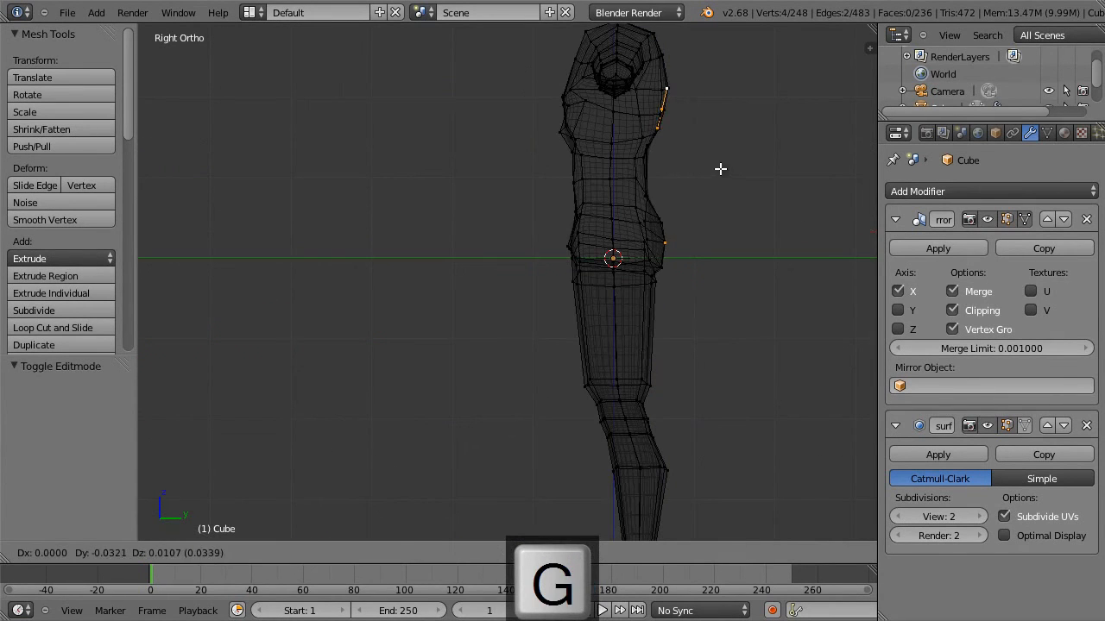
click(720, 169)
key(Tab)
middle_drag(727, 178, 626, 187)
key(z)
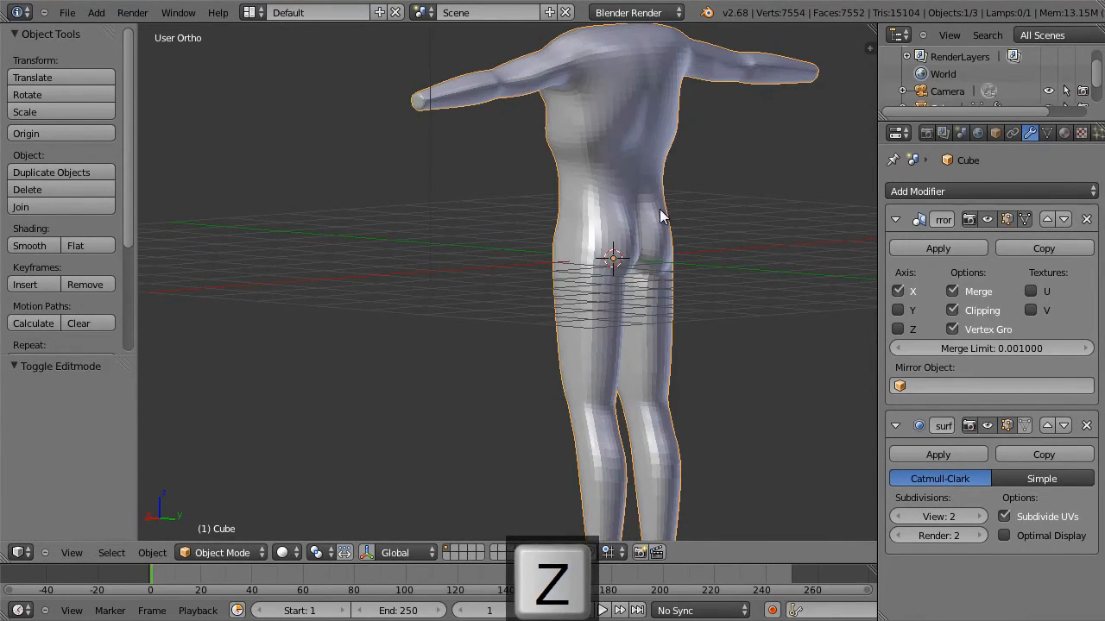
Return to mesh editing and undo the last move, back to the selection of only the three mid-back vertices.
key(Tab)
key(ctrl+z)
key(ctrl+z)
key(ctrl+z)
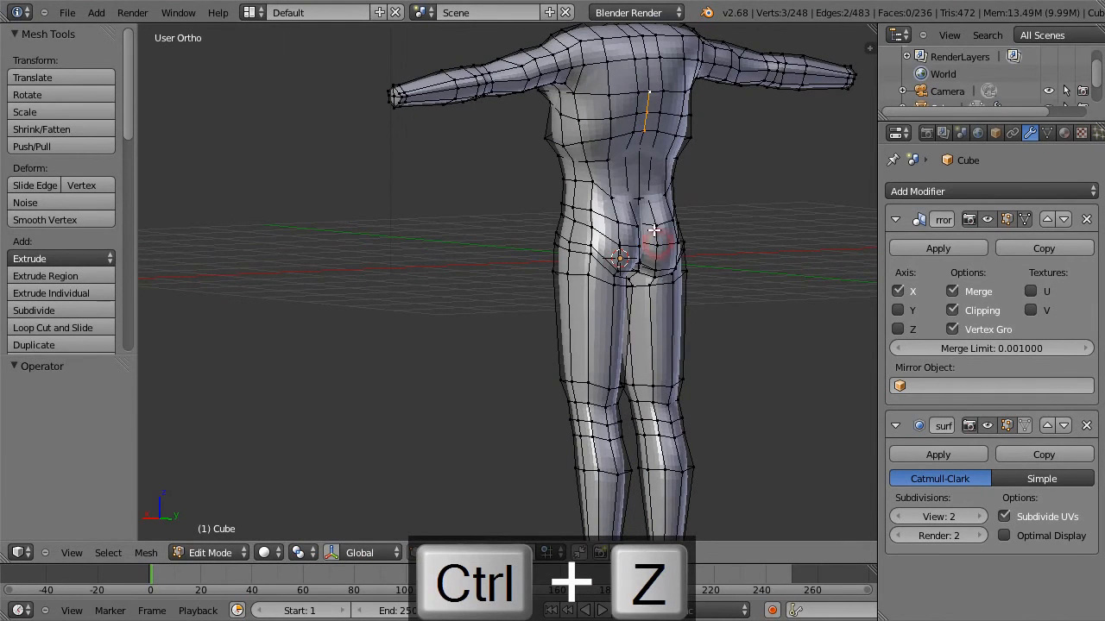
Move the three selected mid-back vertices -0.021 along Y, and leave mesh editing to inspect the smoothed body from the front.
key(KP_3)
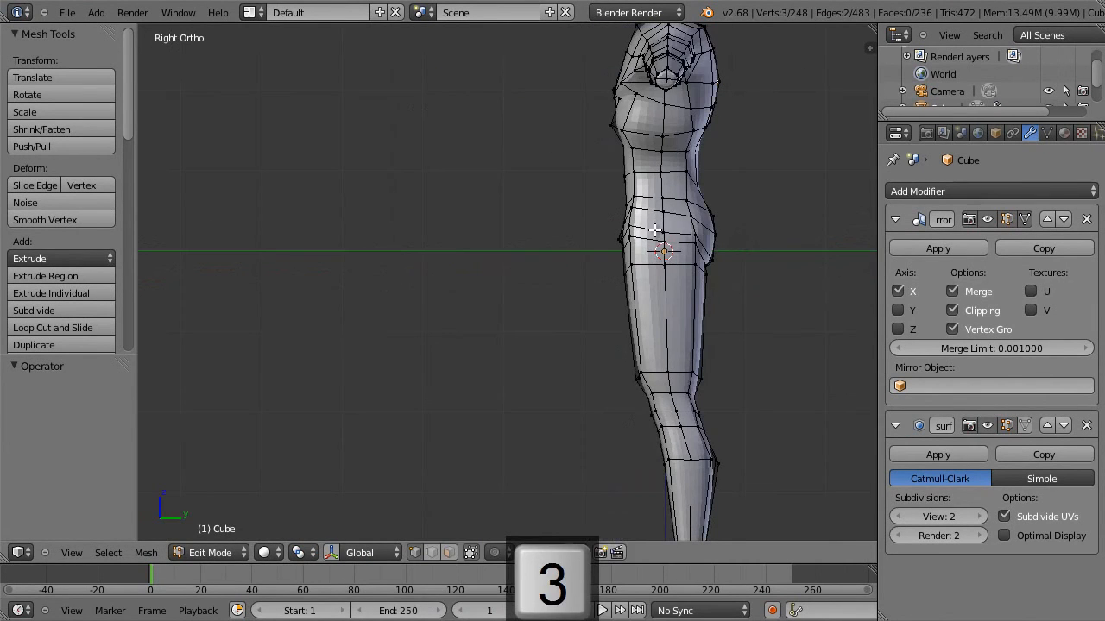
key(g)
click(691, 218)
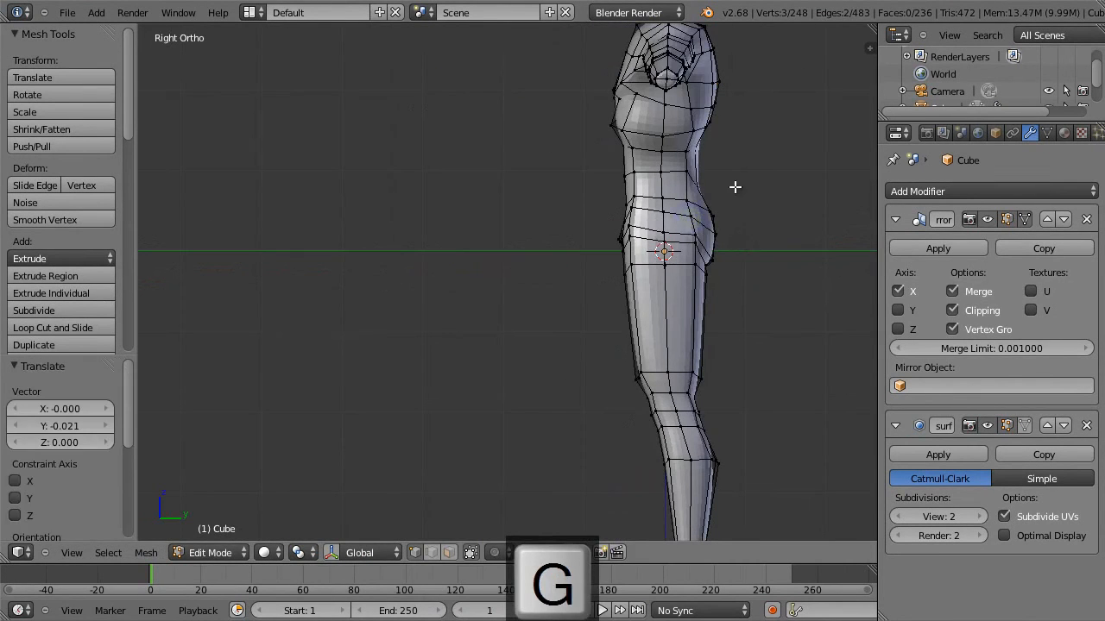
key(Tab)
middle_drag(736, 187, 871, 193)
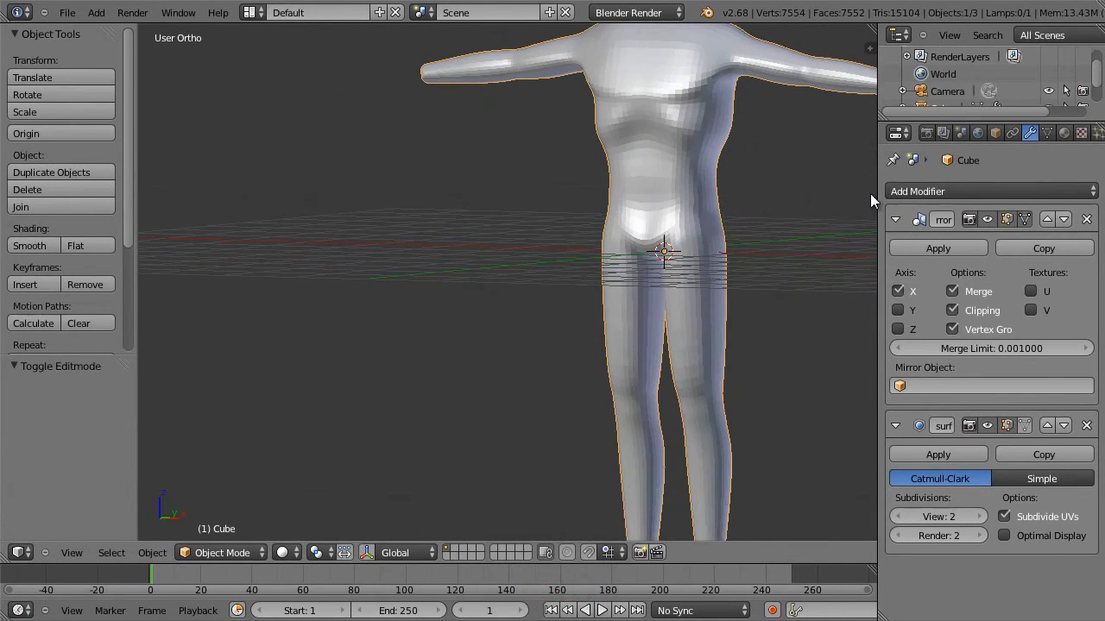
middle_drag(711, 193, 777, 187)
scroll(777, 188, down, 1)
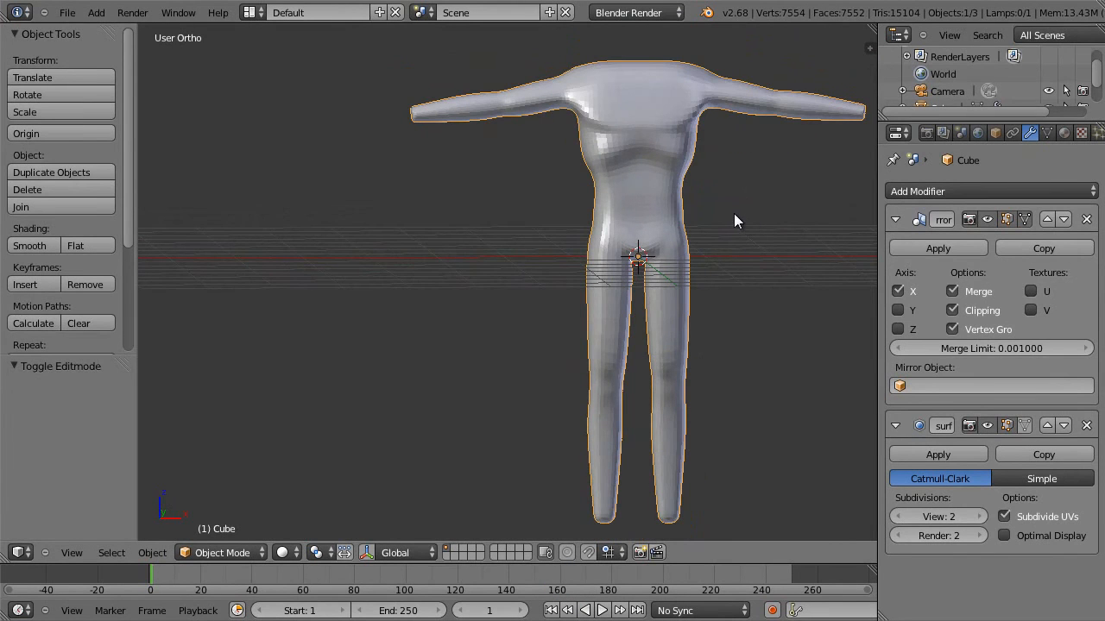
shift+middle_drag(728, 211, 609, 209)
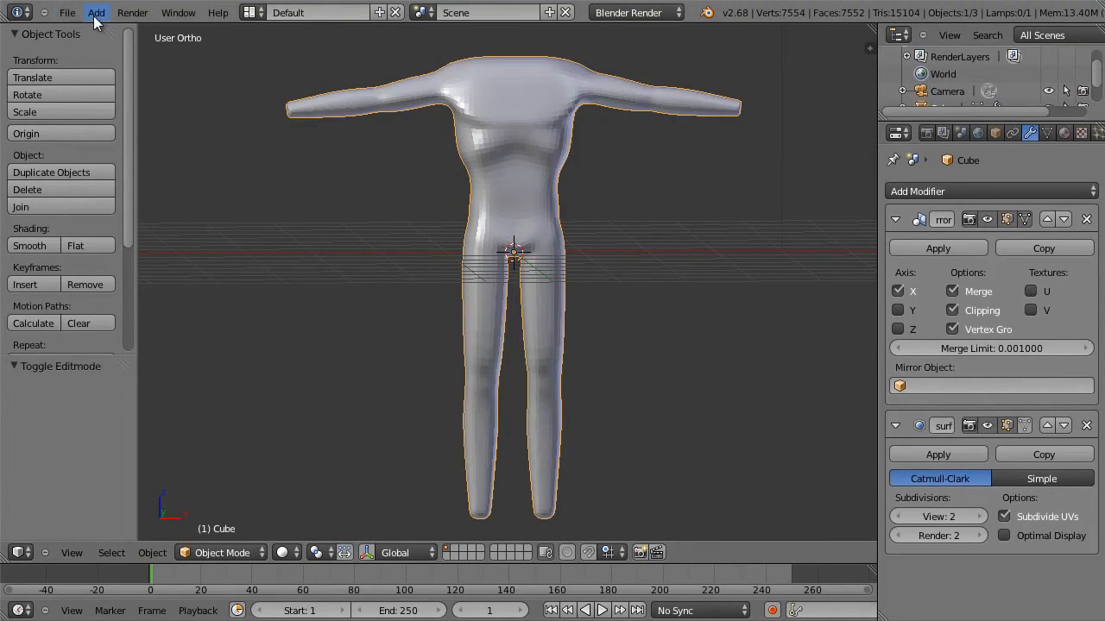
Save the scene to the Desktop as hero1.blend.
click(66, 12)
click(144, 120)
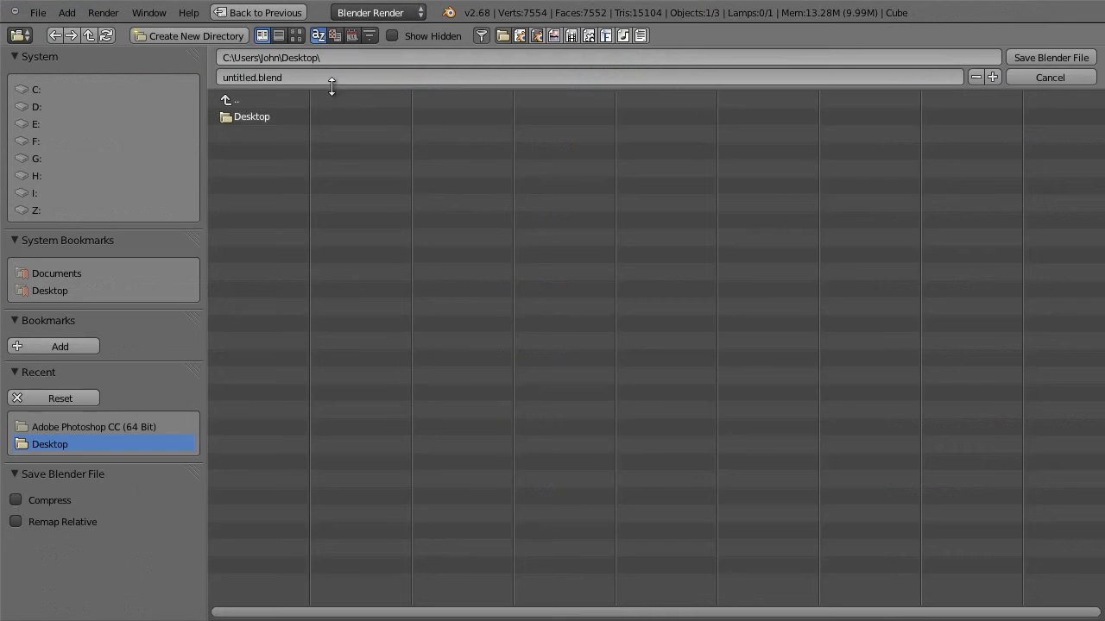
text(hero1)
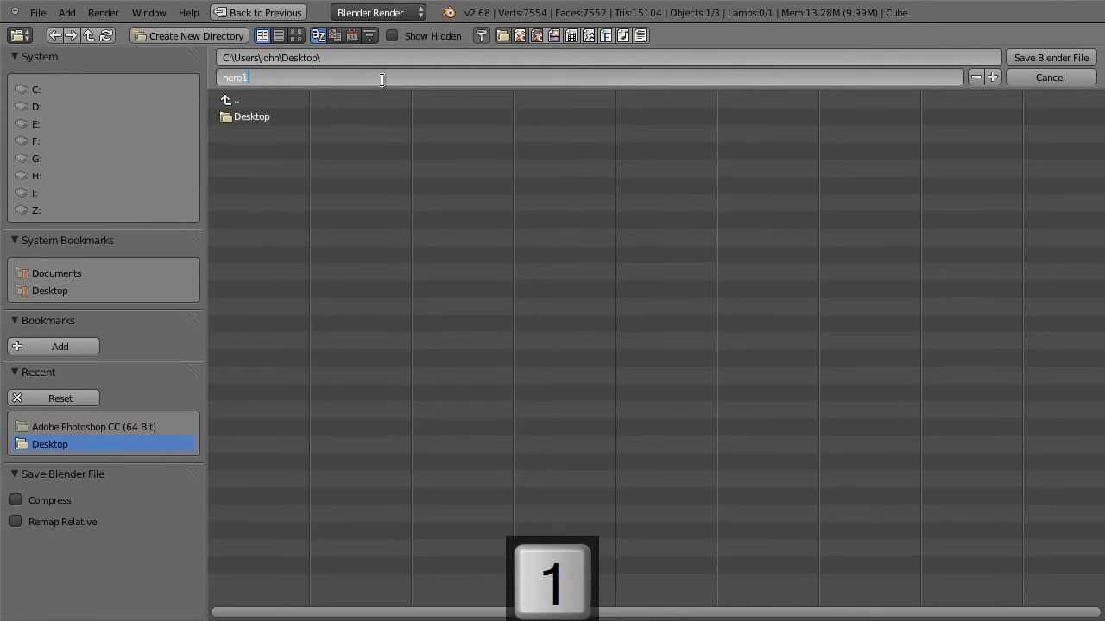
click(1039, 59)
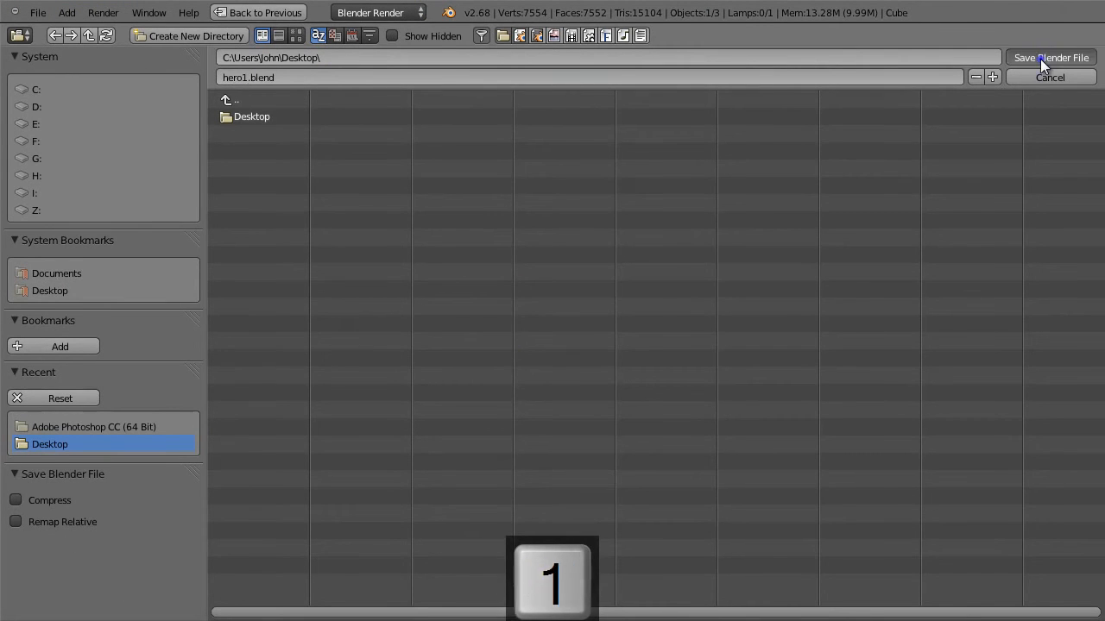
click(1039, 58)
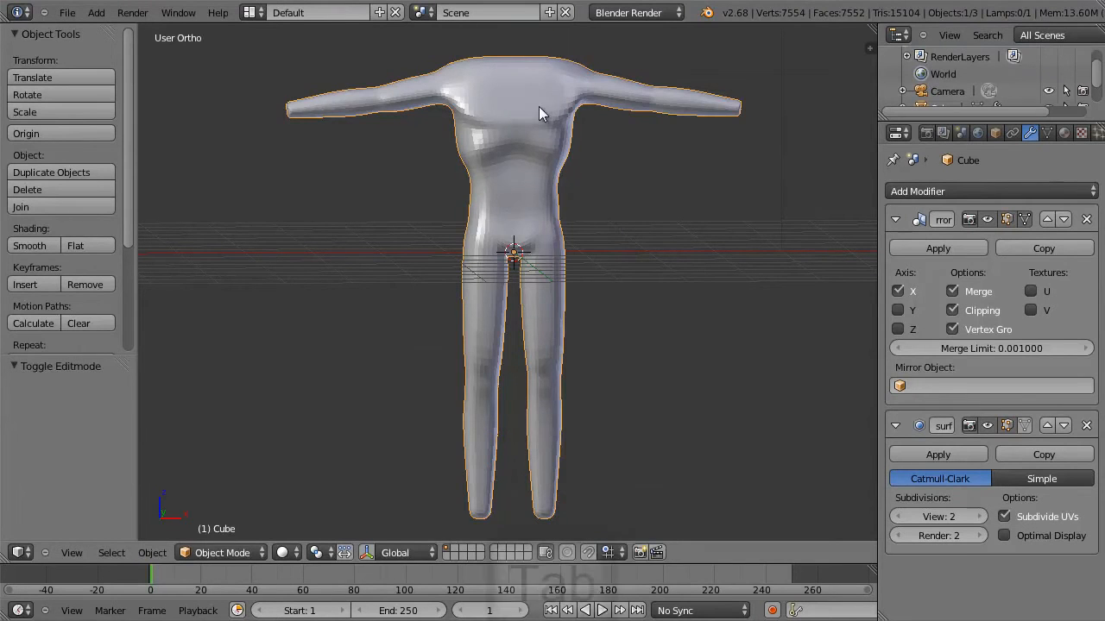
Return to mesh editing and turn off the Subdivision Surface modifier's display in Edit Mode.
key(Tab)
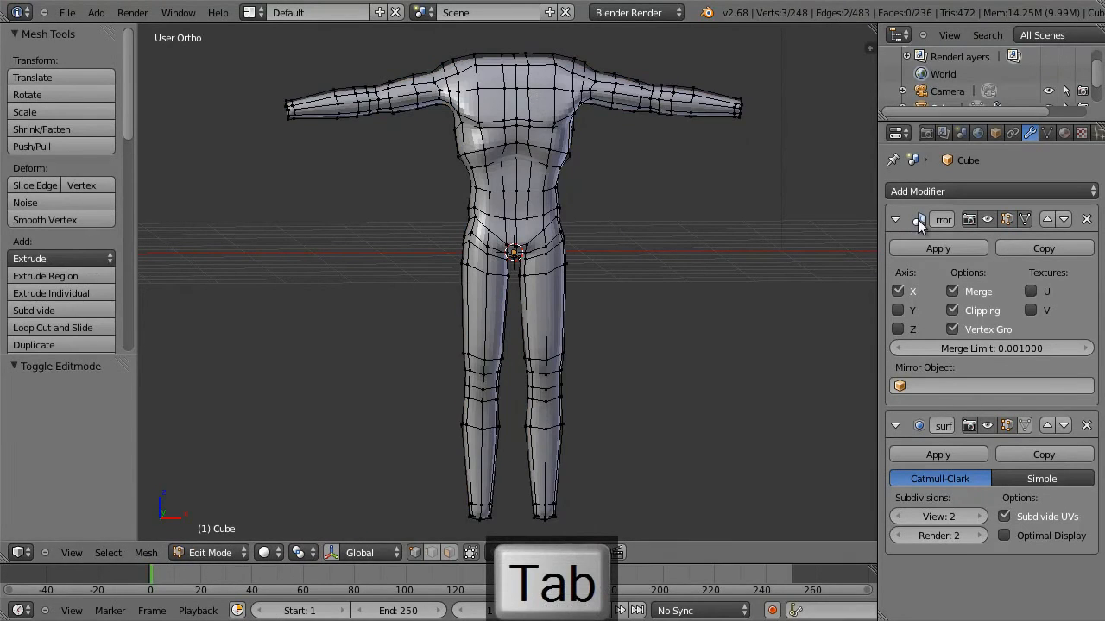
click(1006, 425)
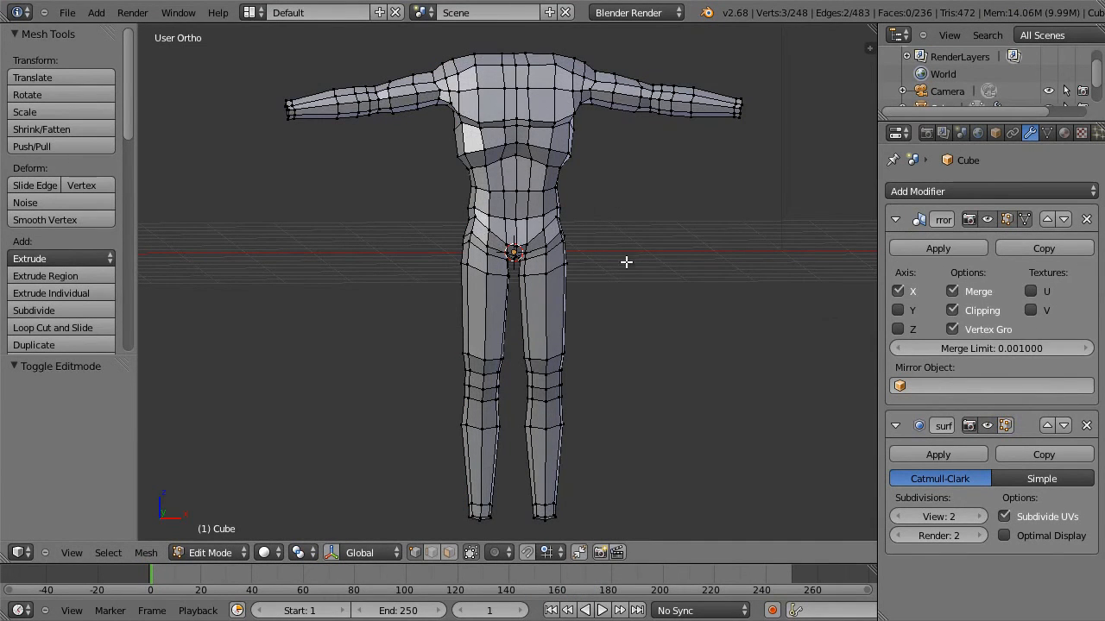
middle_drag(577, 126, 537, 124)
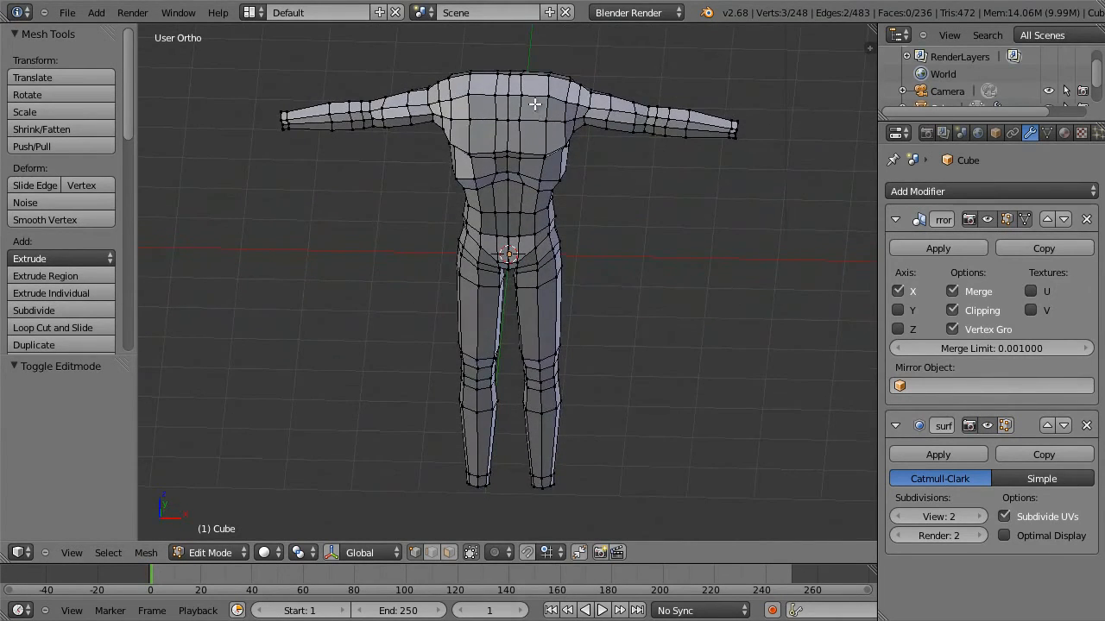
Move the top shoulder vertex beside the centerline about 0.10 outward along X to widen the neck base.
key(KP_1)
scroll(537, 105, up, 4)
scroll(543, 109, up, 3)
middle_drag(572, 178, 529, 311)
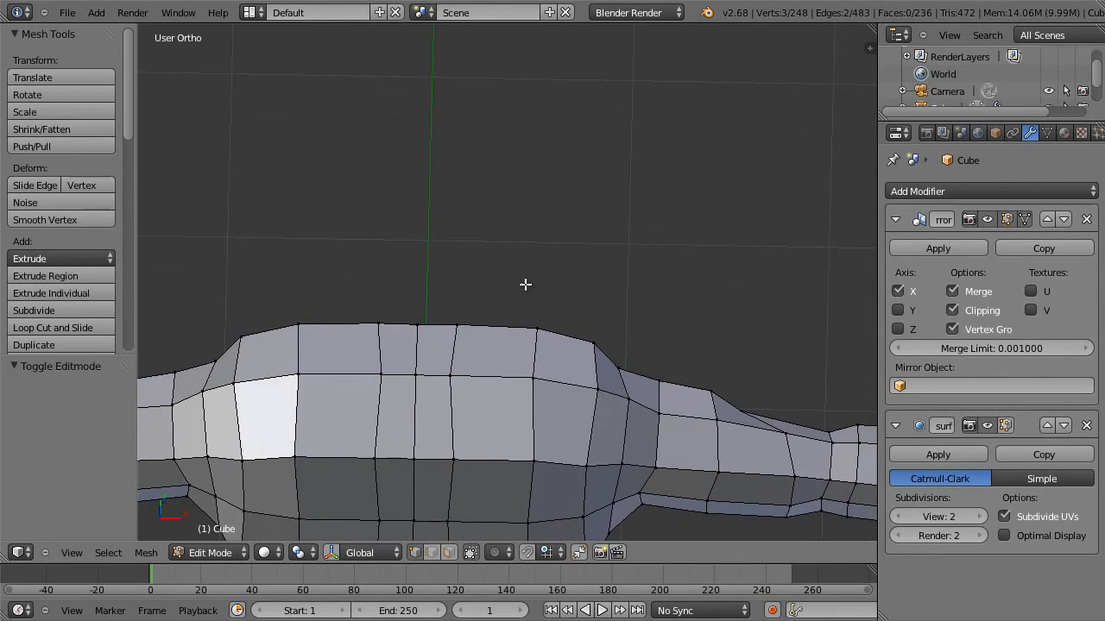
right_click(451, 375)
key(KP_1)
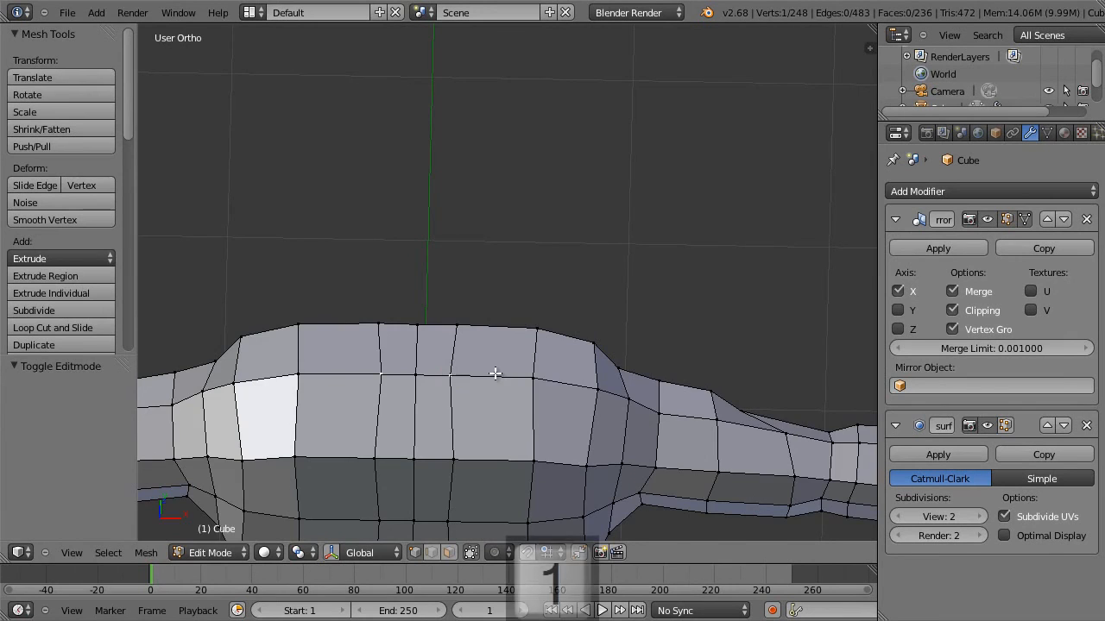
key(g)
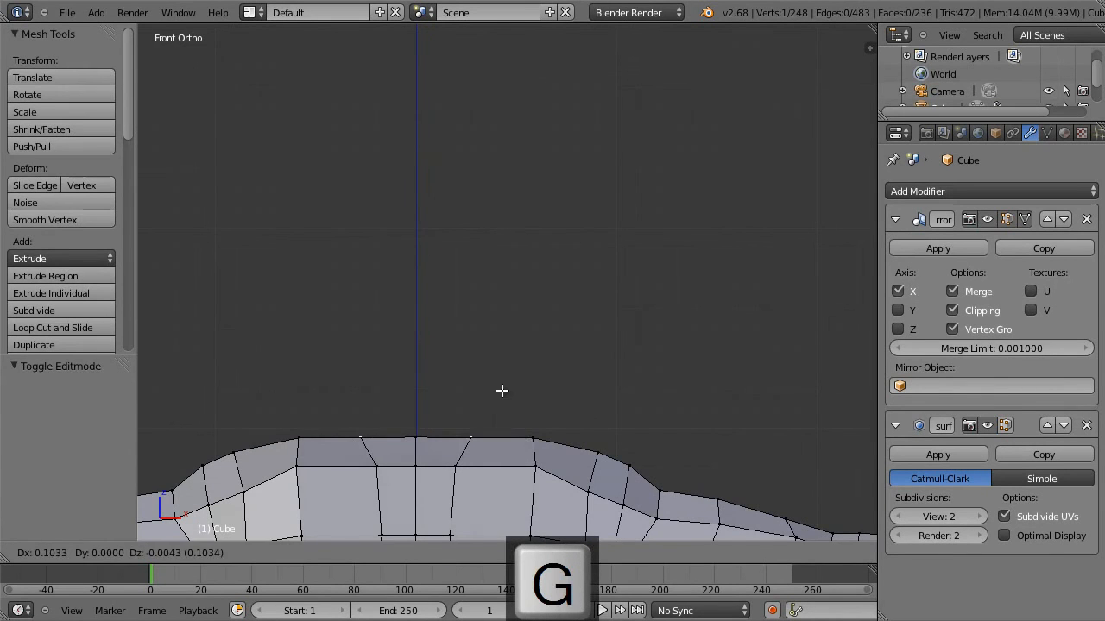
click(499, 388)
Move the front and back neck-base vertices beside the centerline slightly outward, selecting them through the mesh in wireframe display.
key(a)
key(b)
drag(475, 456, 454, 486)
key(z)
key(b)
key(g)
click(461, 489)
Select the neck-base faces and extrude them 0.241 upward to start the neck.
key(a)
key(b)
drag(394, 403, 497, 480)
key(e)
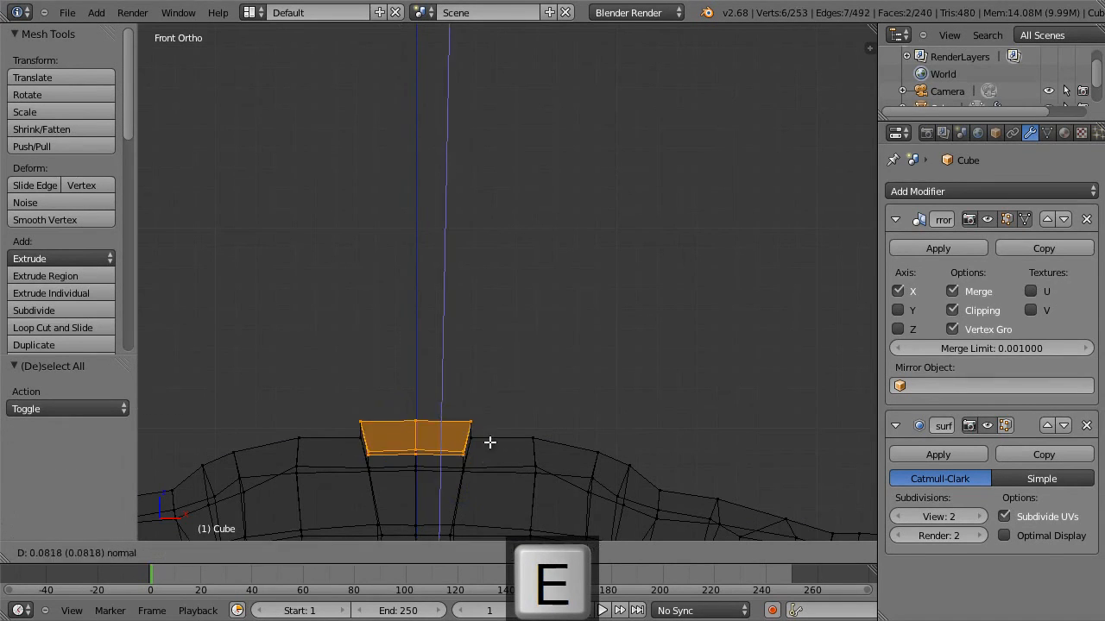
click(493, 412)
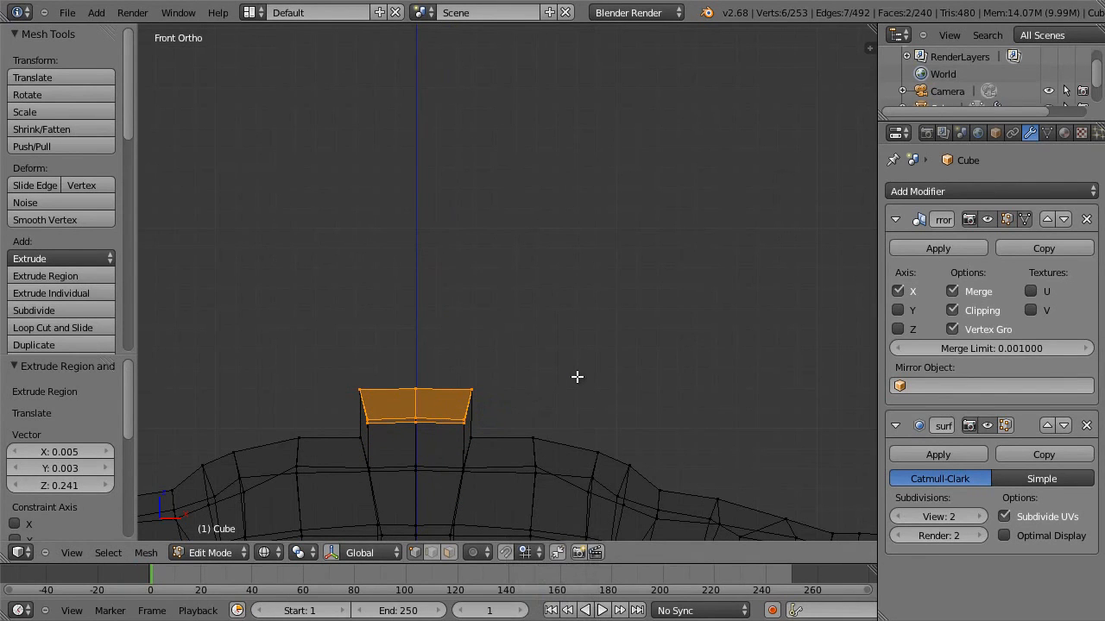
Extrude the neck's top faces upward by about 0.9 to form the head block.
key(e)
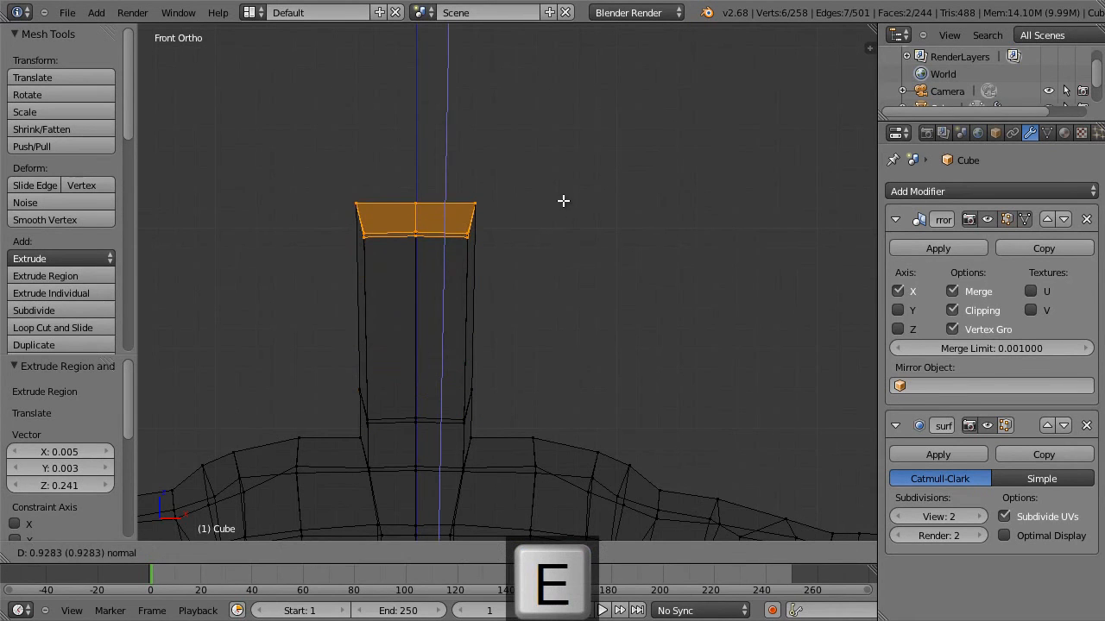
click(563, 215)
key(a)
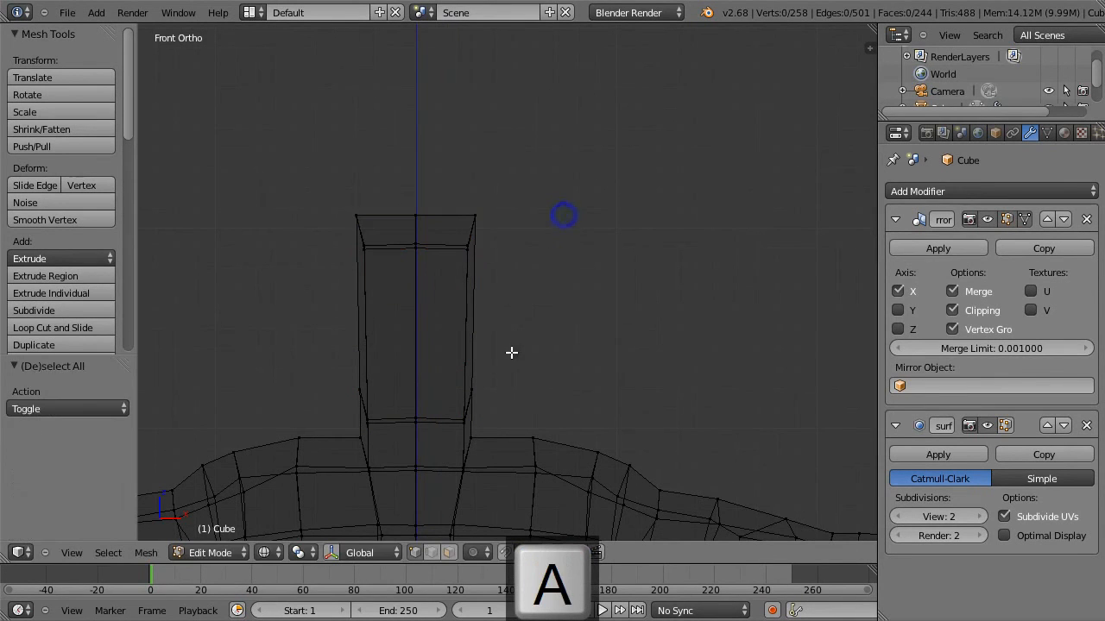
Move the edge loop between the neck and head block -0.047 along Z and return to solid display.
alt+right_click(436, 420)
key(g)
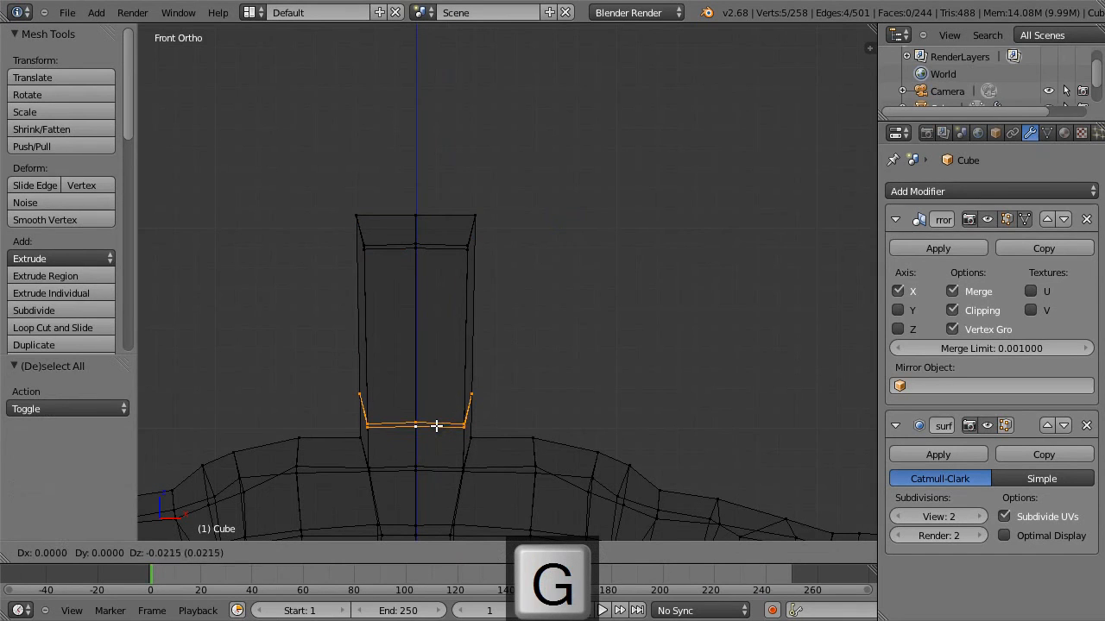
key(z)
click(438, 431)
key(z)
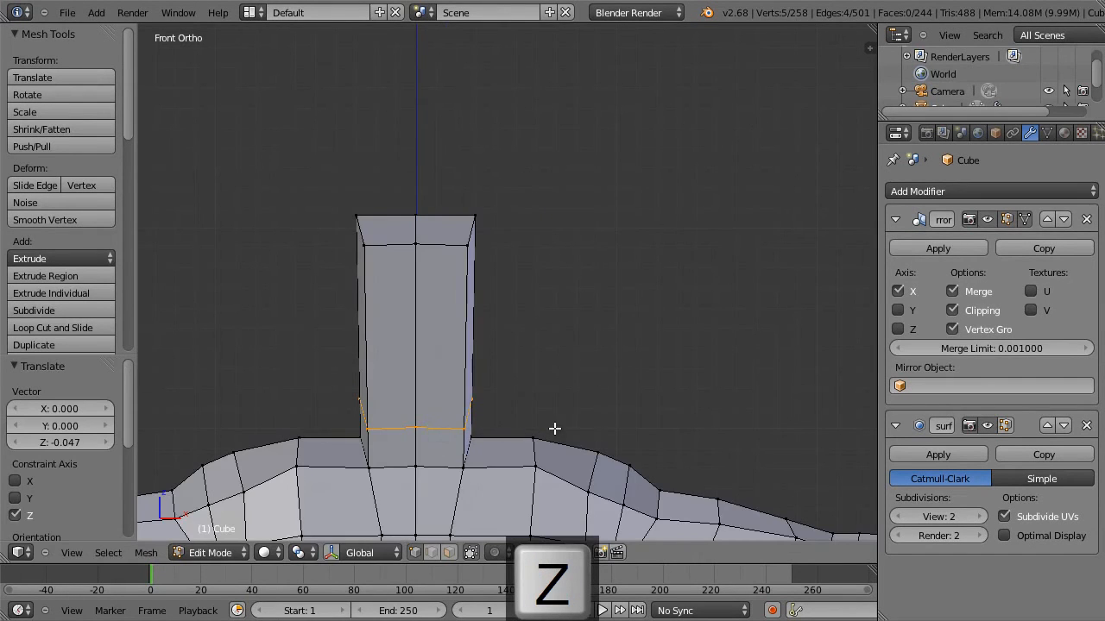
Select the head block's top vertices and lower them slightly.
key(a)
key(b)
drag(516, 191, 299, 277)
key(g)
click(539, 223)
key(a)
key(KP_3)
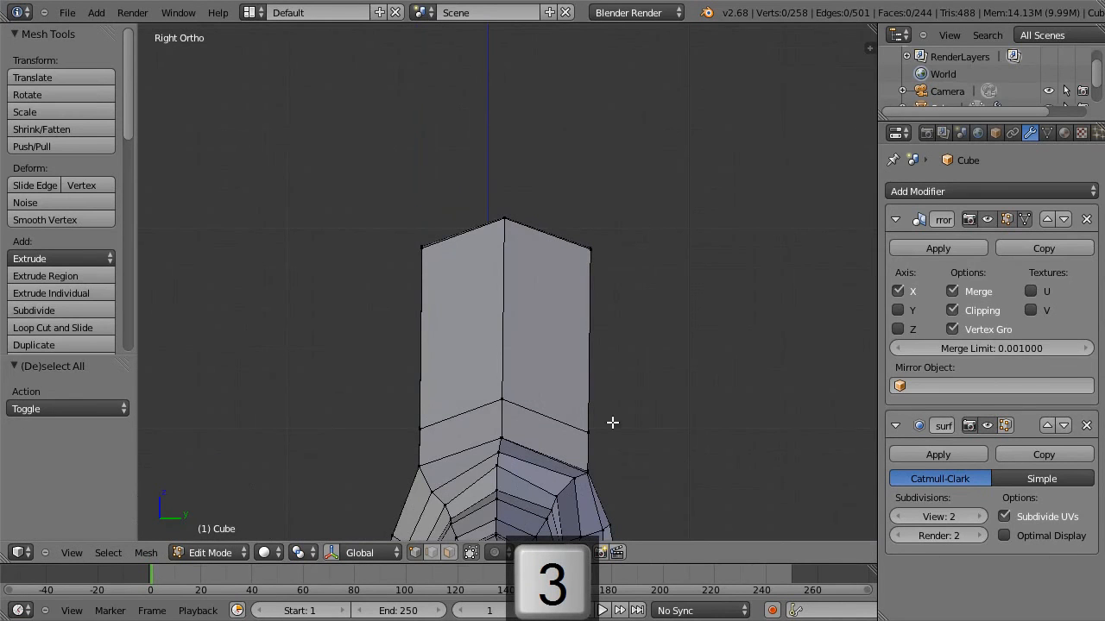
key(a)
key(a)
key(b)
drag(643, 393, 554, 438)
shift+right_click(590, 339)
middle_drag(661, 348, 581, 374)
key(g)
key(g)
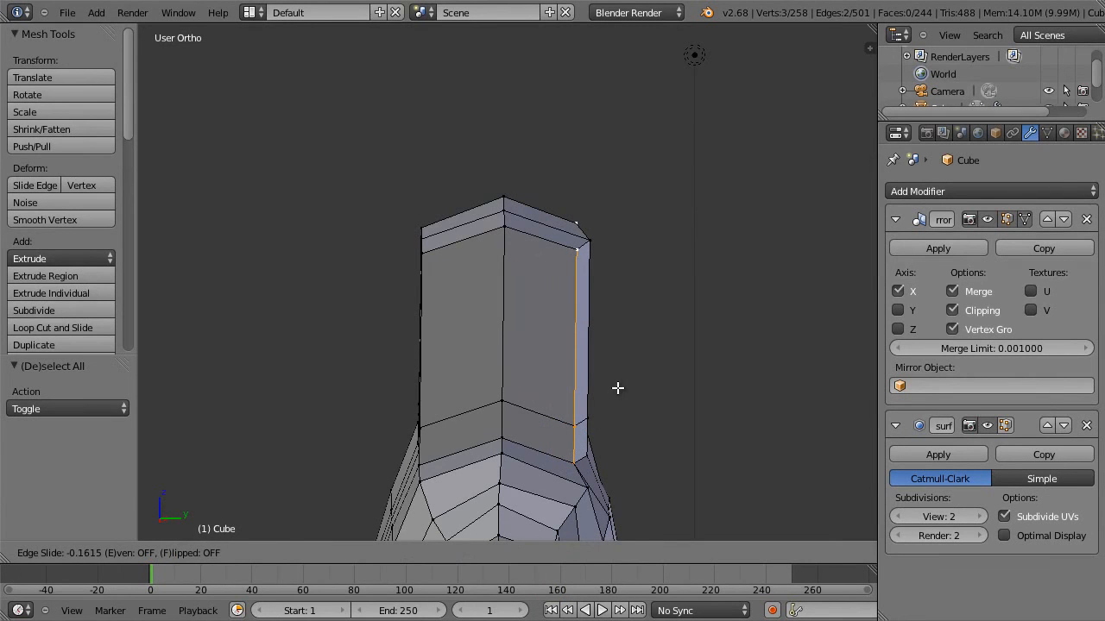
key(Escape)
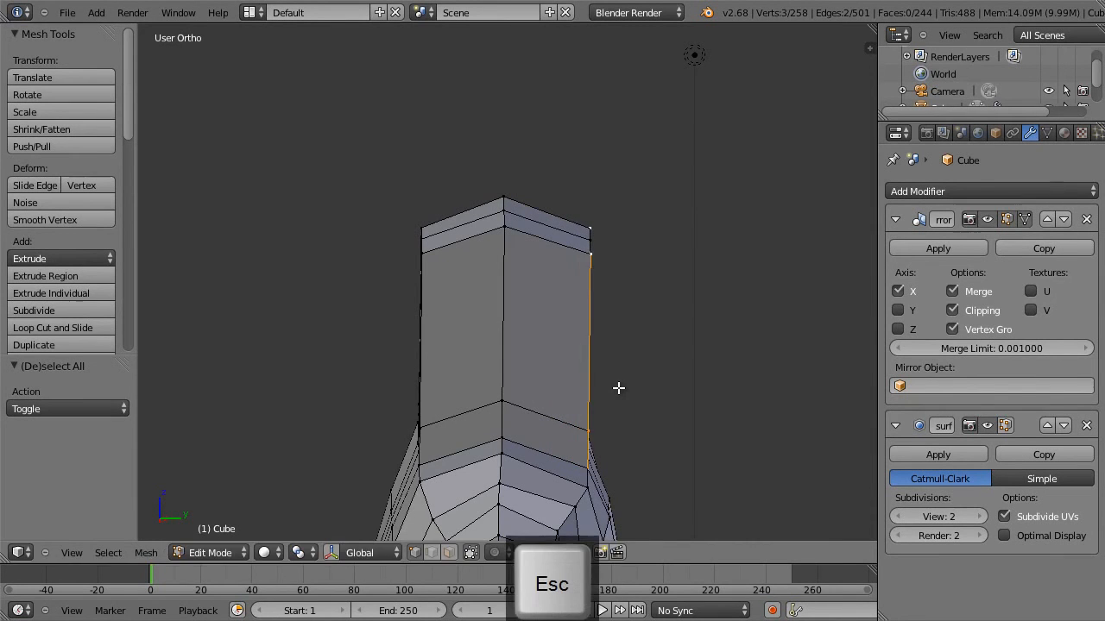
mouse_move(626, 391)
middle_down()
mouse_move(577, 383)
mouse_move(623, 382)
middle_up()
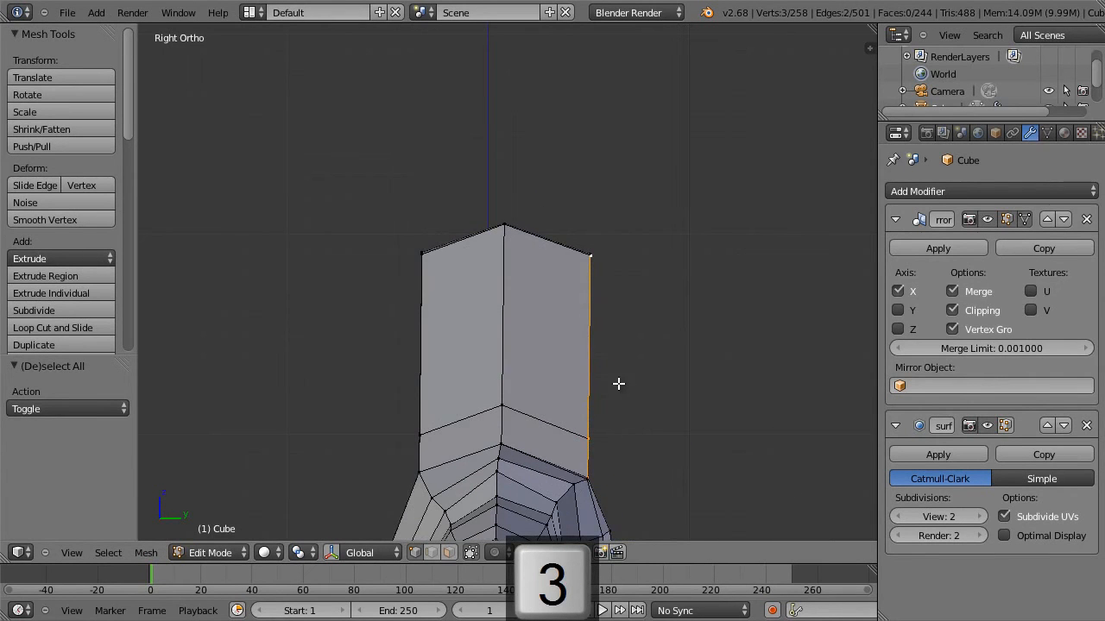
Add a horizontal loop cut around the head block and slide it down close to the neck loop.
key(ctrl+r)
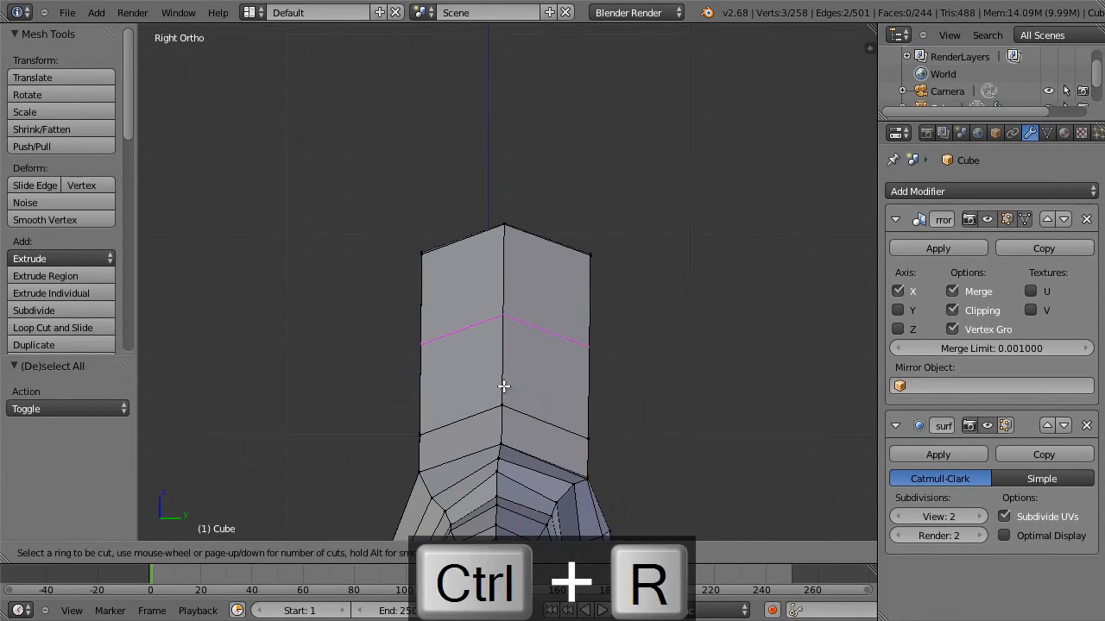
click(498, 389)
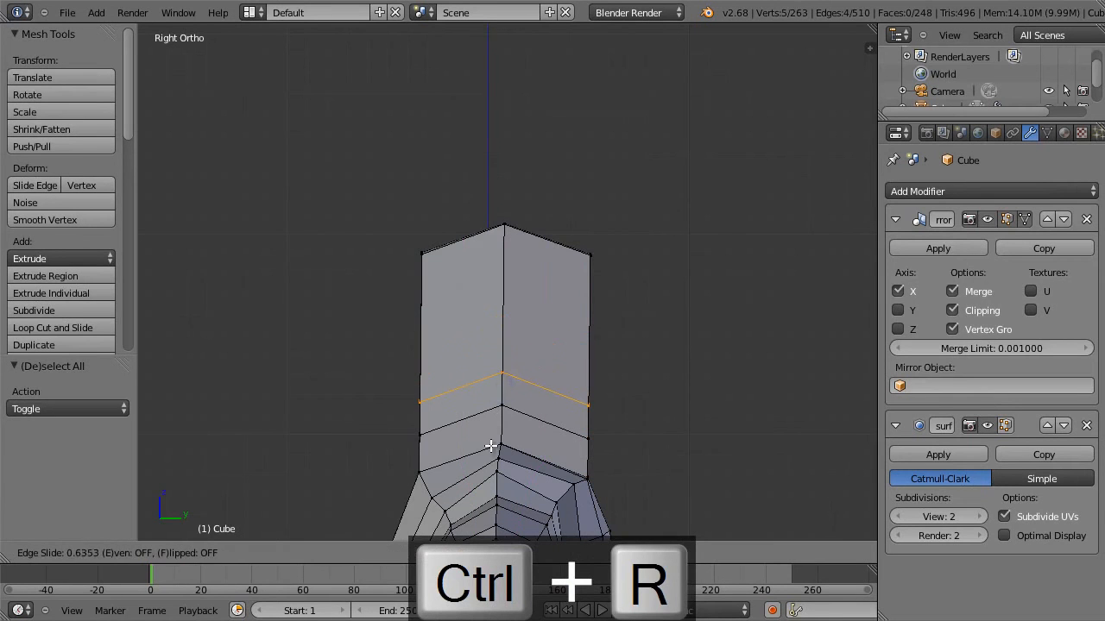
click(490, 452)
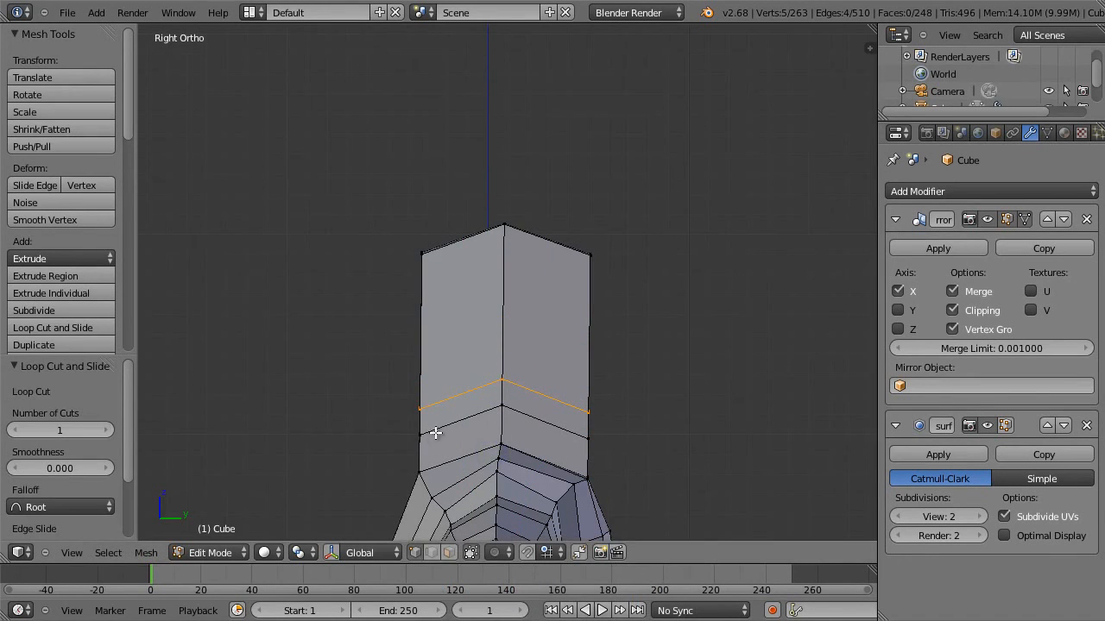
Move the front vertices of the lower neck loop about 0.17 along Y and -0.04 along Z.
key(a)
key(b)
drag(400, 424, 438, 450)
key(g)
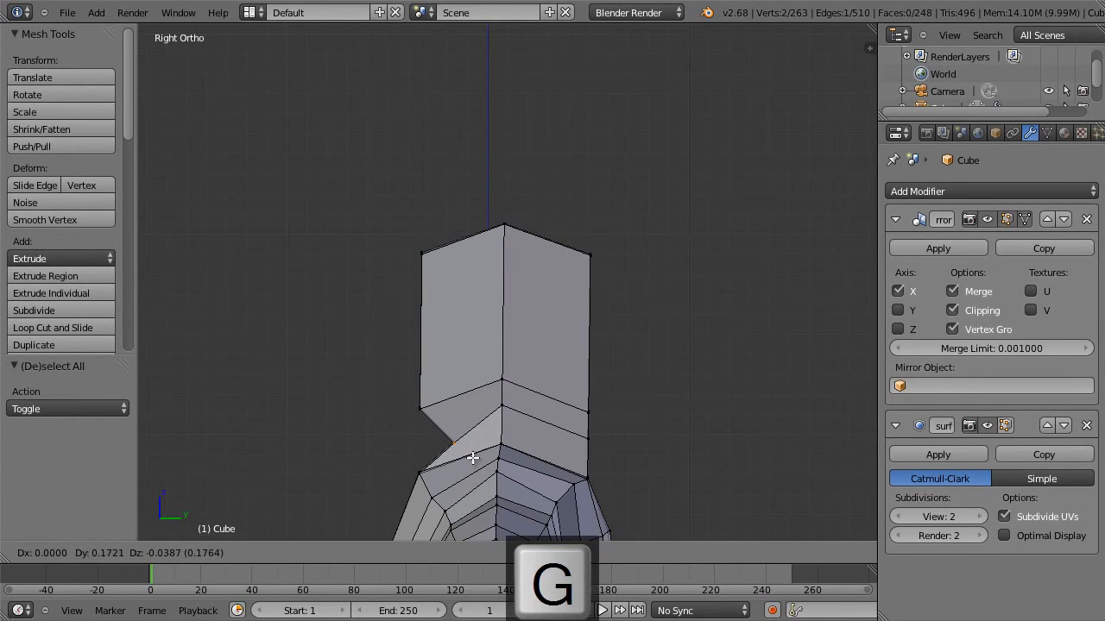
click(470, 459)
Lower the side vertex of the lower neck loop by about 0.12.
key(a)
key(b)
drag(516, 397, 492, 421)
key(g)
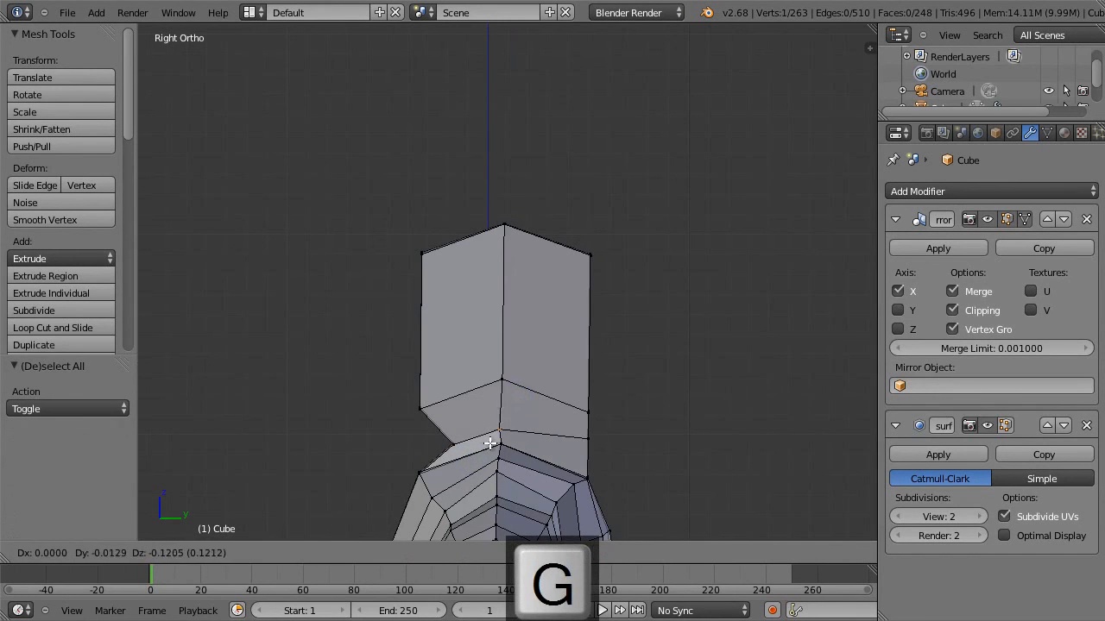
click(485, 444)
Move the rear vertices of the lower neck loop -0.129 along Y and -0.022 along Z.
key(a)
key(b)
drag(615, 435, 561, 454)
key(g)
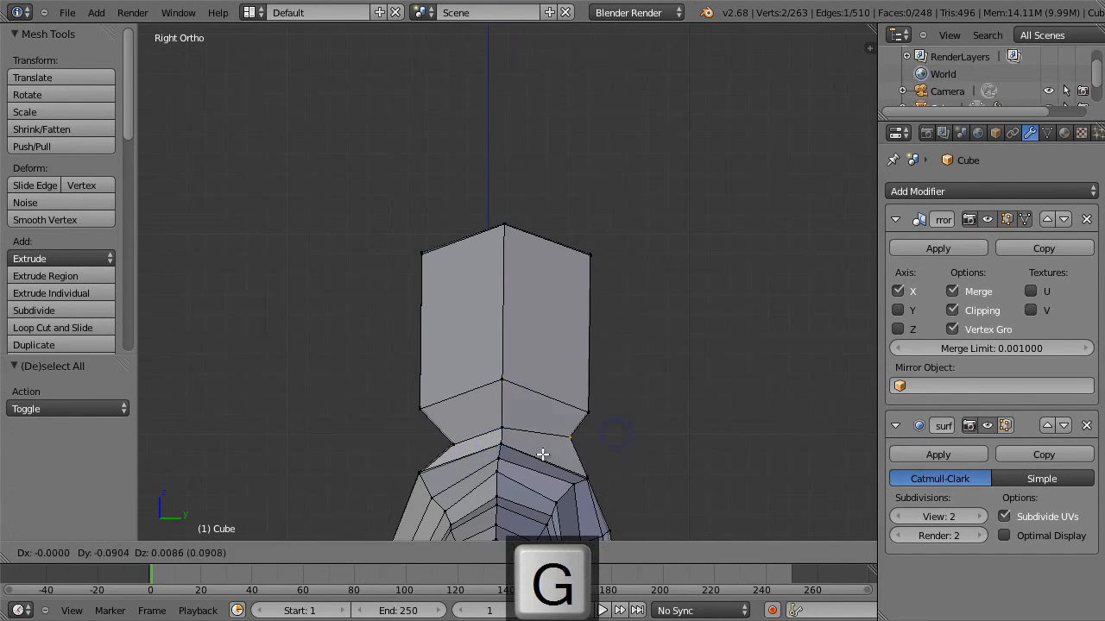
click(535, 461)
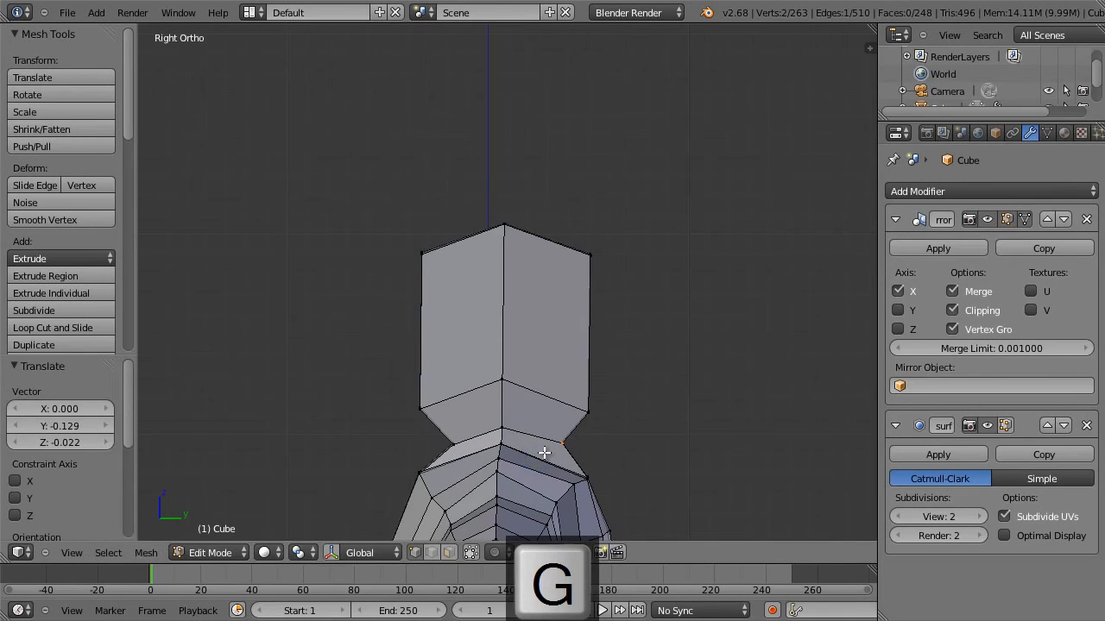
Move the head's lower rear vertices about -0.09 along Y and 0.18 along Z.
key(a)
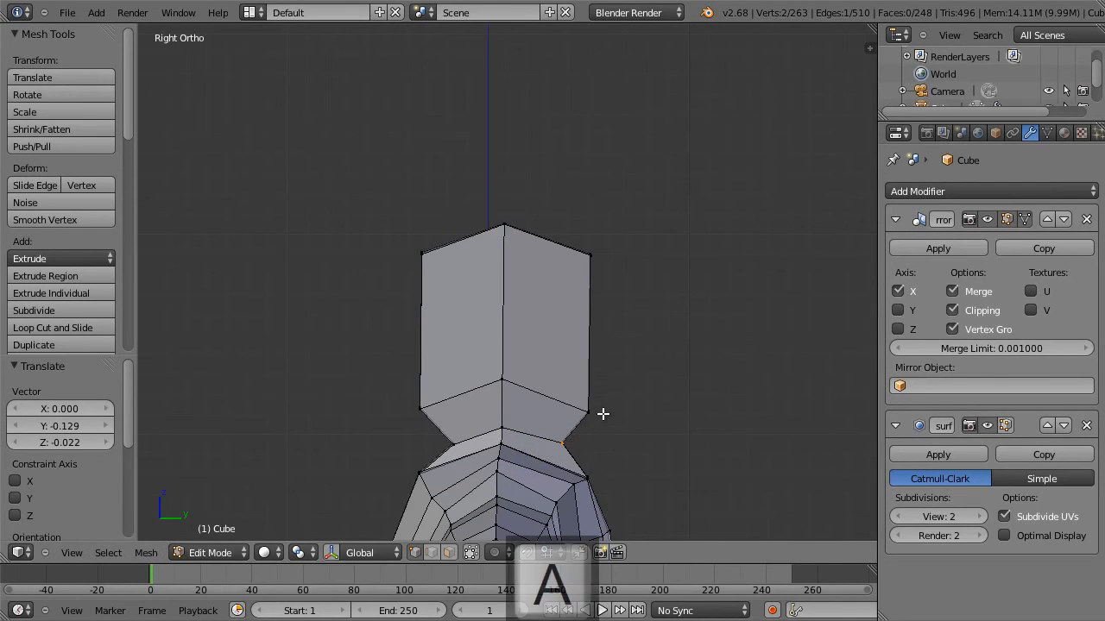
key(b)
drag(609, 397, 573, 421)
key(g)
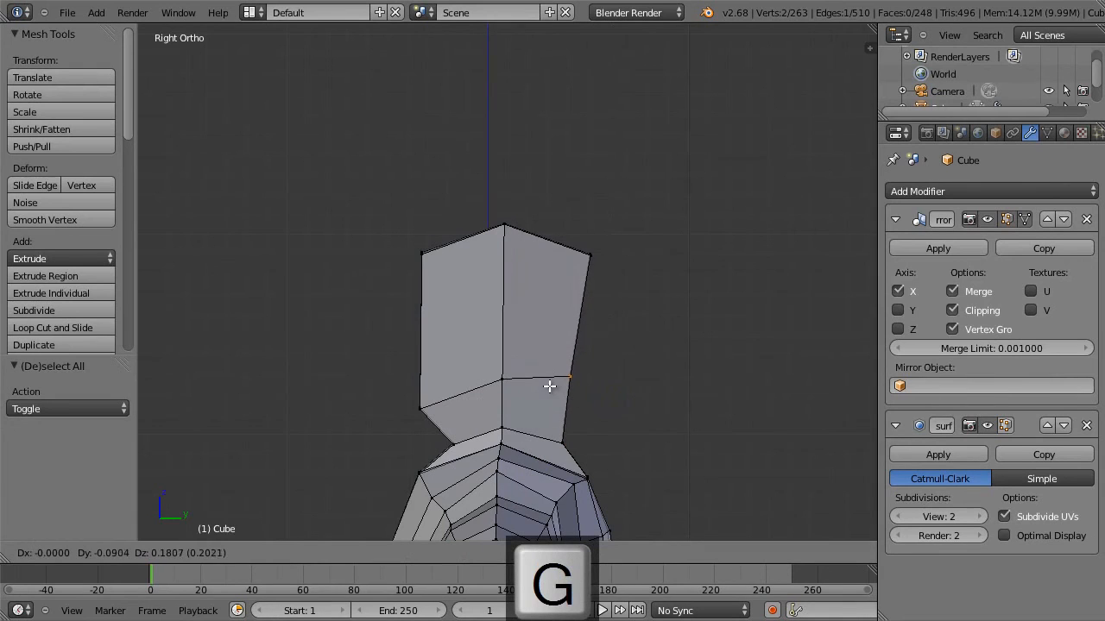
click(549, 386)
key(a)
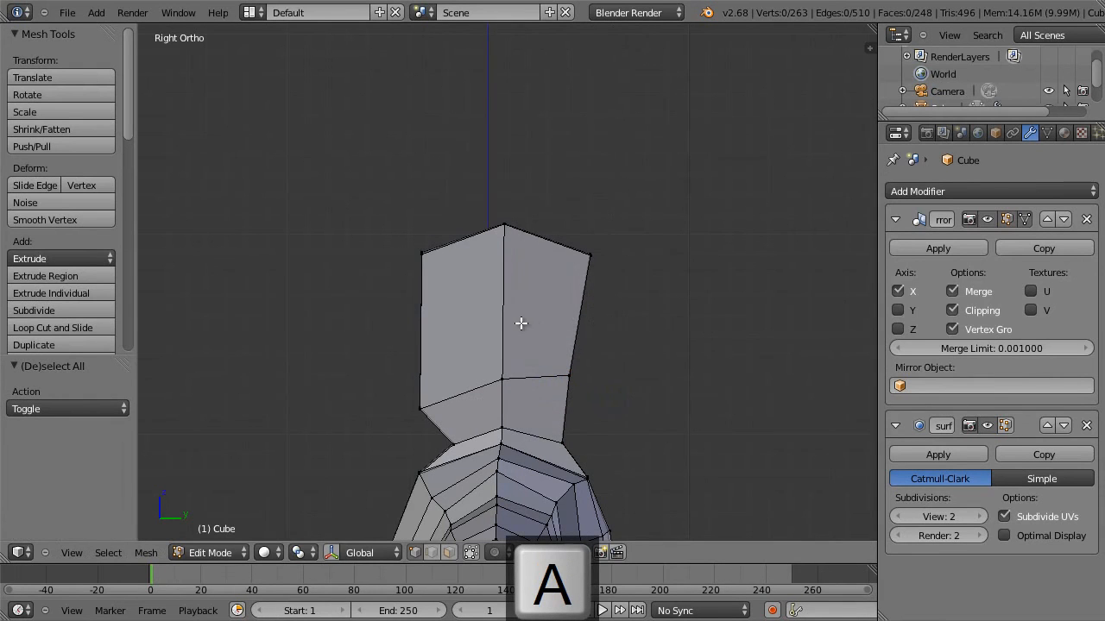
Add a loop cut between neck and head, scale it to 0.708 along Y, and move it 0.017 in Y and 0.009 in Z.
key(ctrl+r)
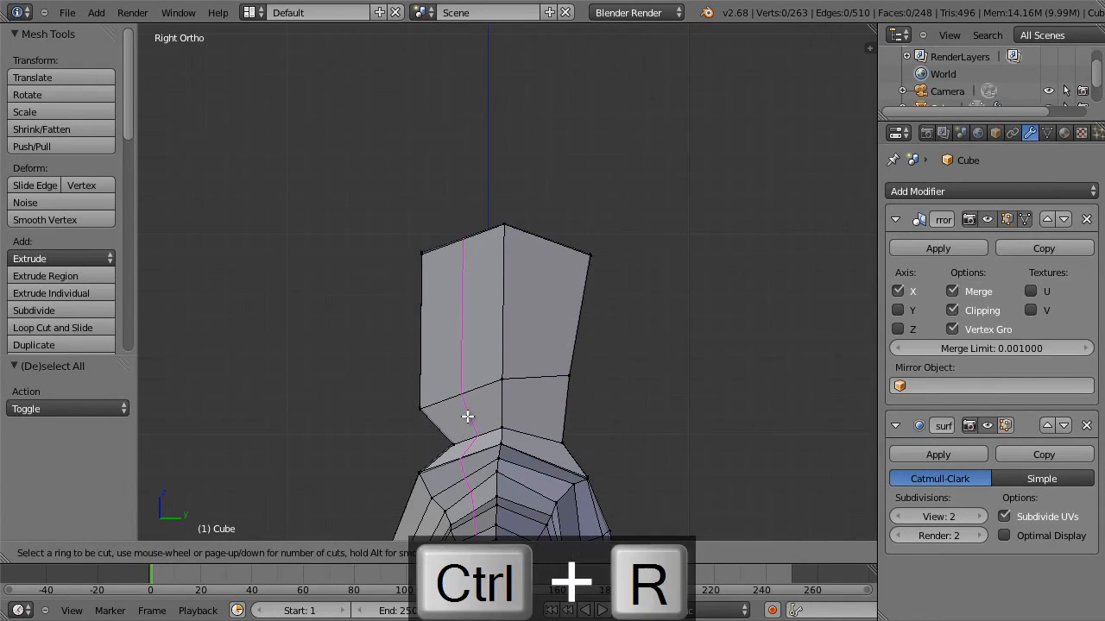
click(451, 419)
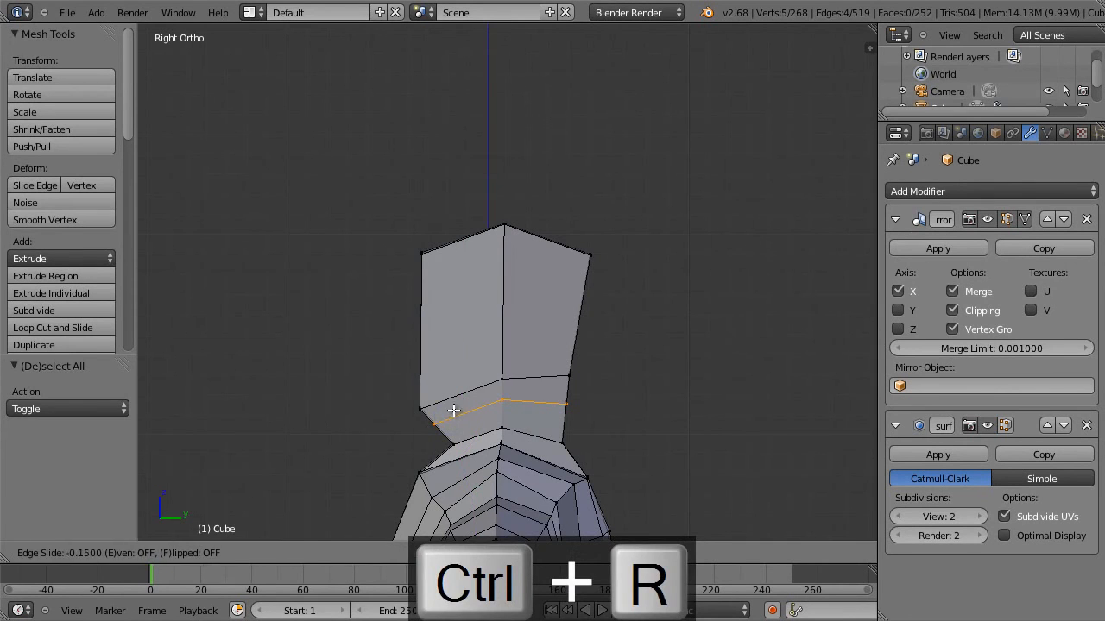
click(450, 418)
key(s)
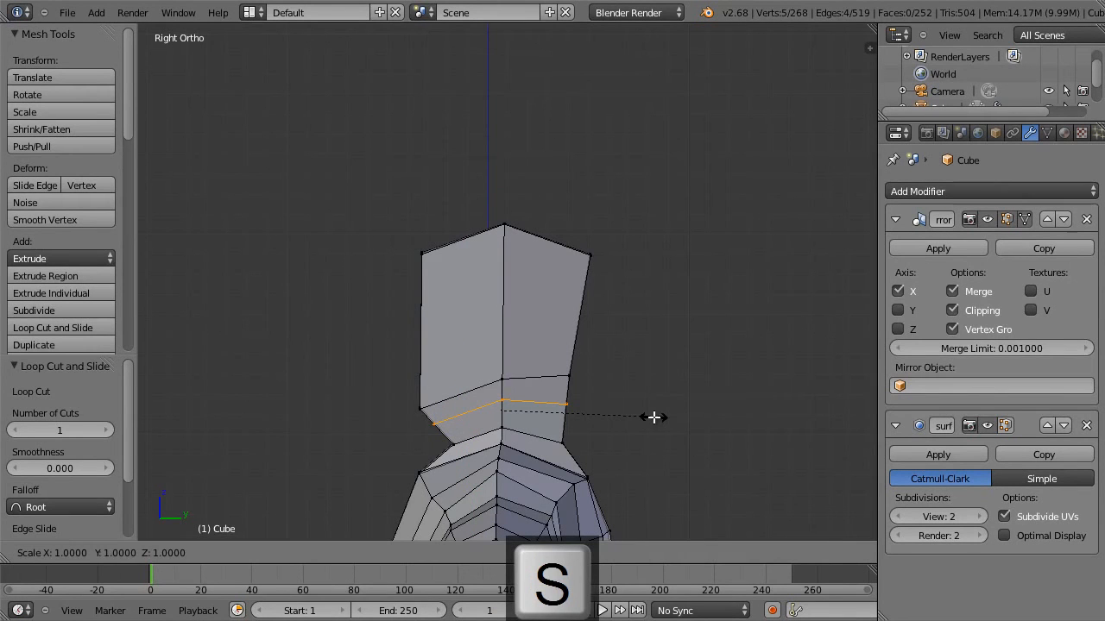
key(y)
click(608, 415)
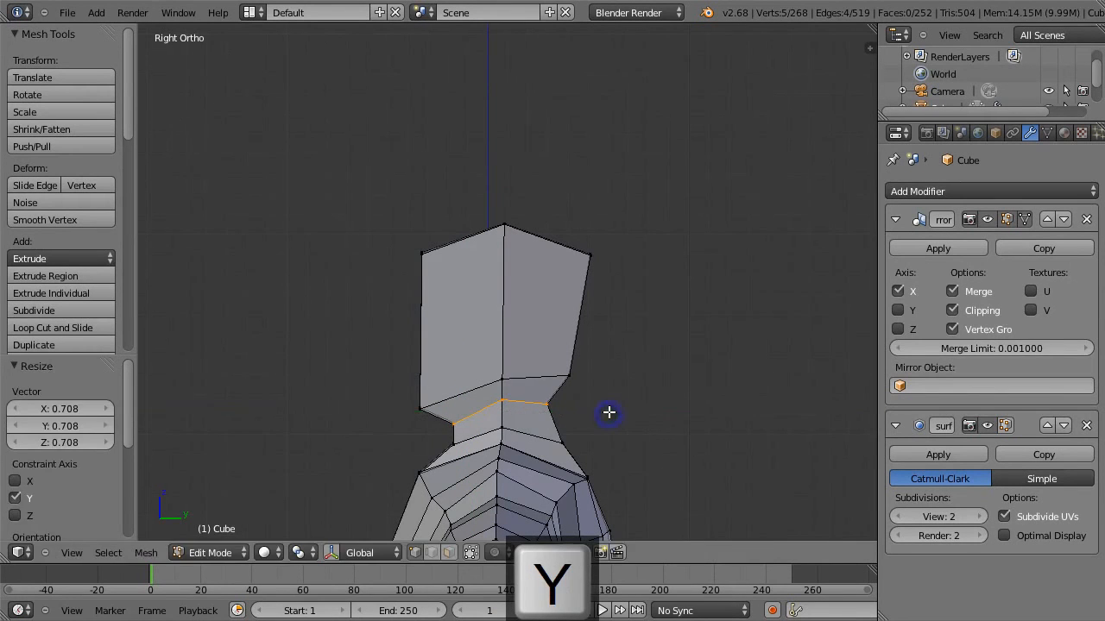
key(g)
click(636, 403)
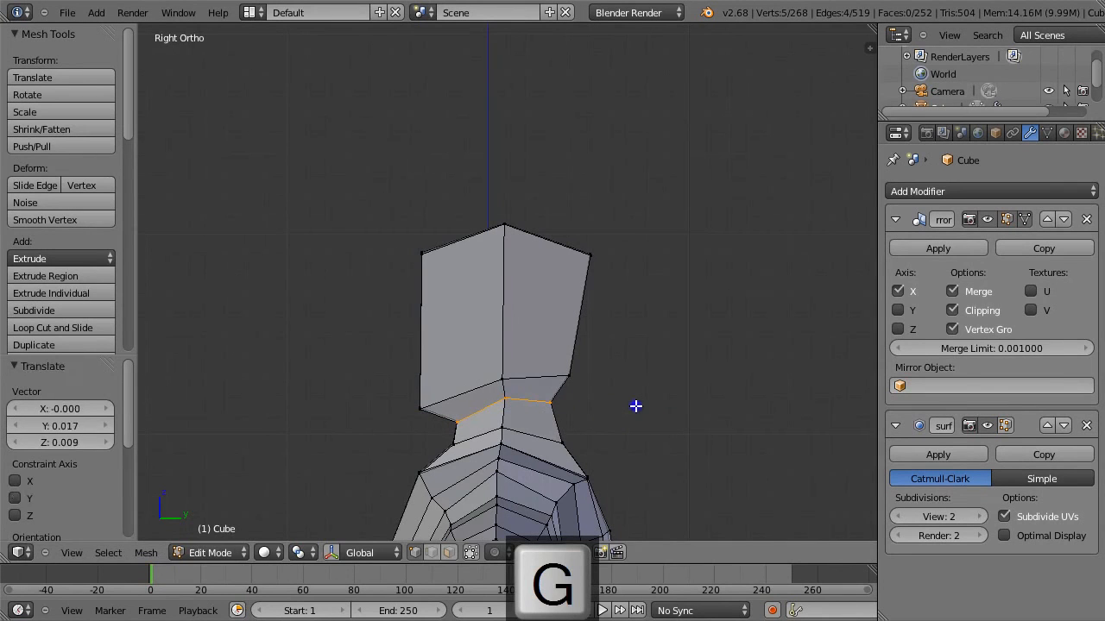
Move the rear vertices of the upper neck loop about 0.026 along Y and 0.043 along Z.
key(a)
key(b)
drag(541, 406, 541, 395)
key(g)
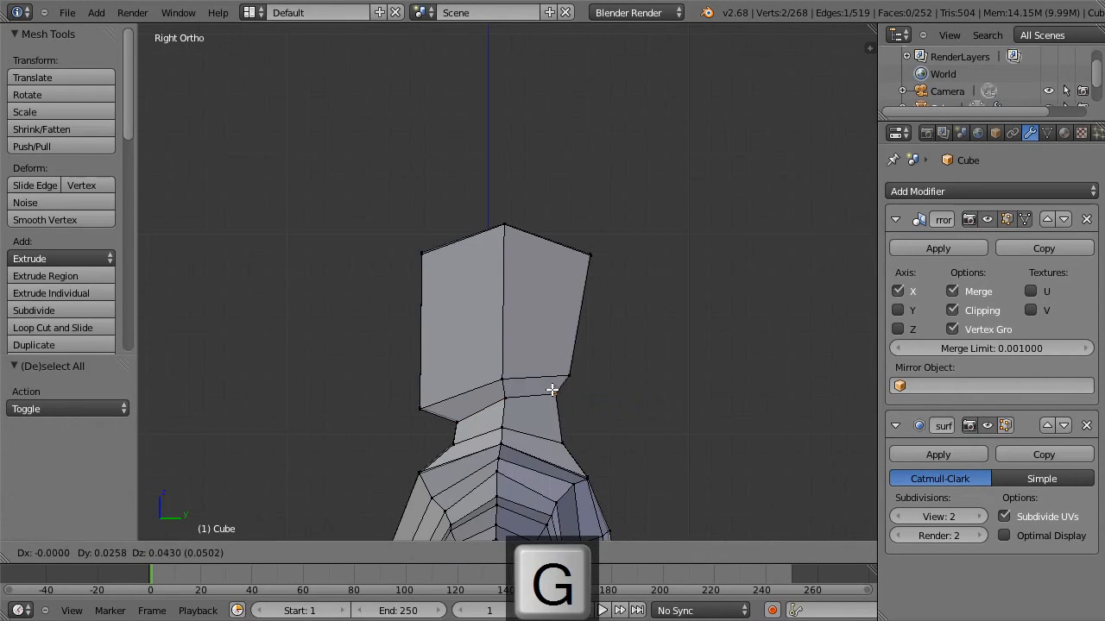
click(552, 390)
Move the head's lower rear vertices slightly backward and up to round out the back of the skull.
key(a)
key(b)
drag(594, 373, 571, 381)
key(b)
key(g)
click(585, 373)
Move the head's upper rear vertices slightly forward and down.
key(a)
key(b)
drag(609, 230, 586, 262)
key(g)
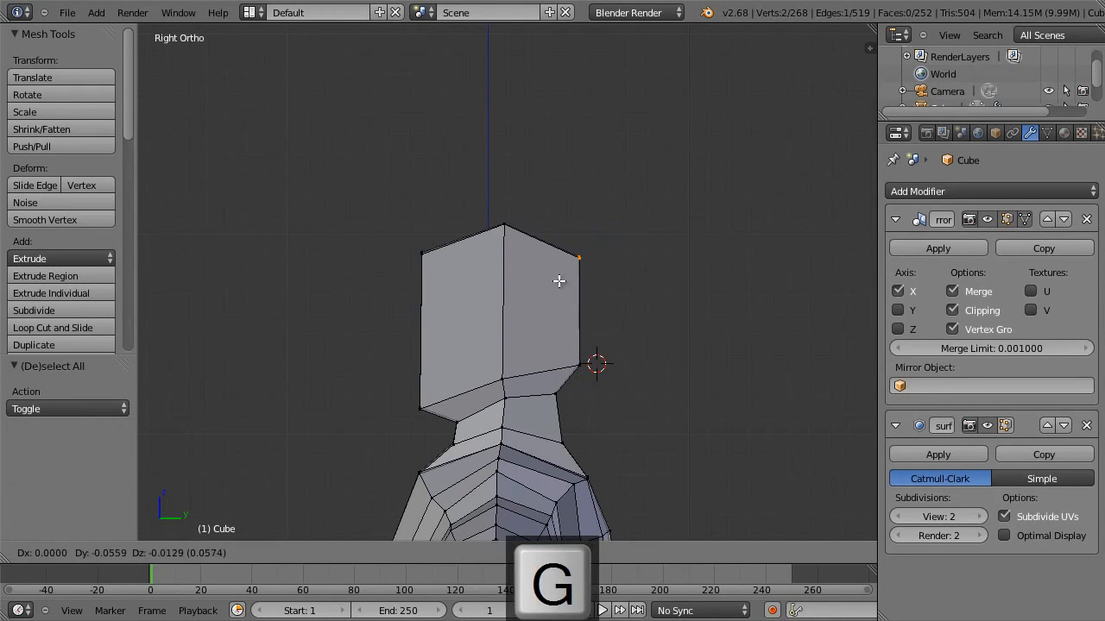
click(558, 279)
key(g)
click(628, 272)
key(a)
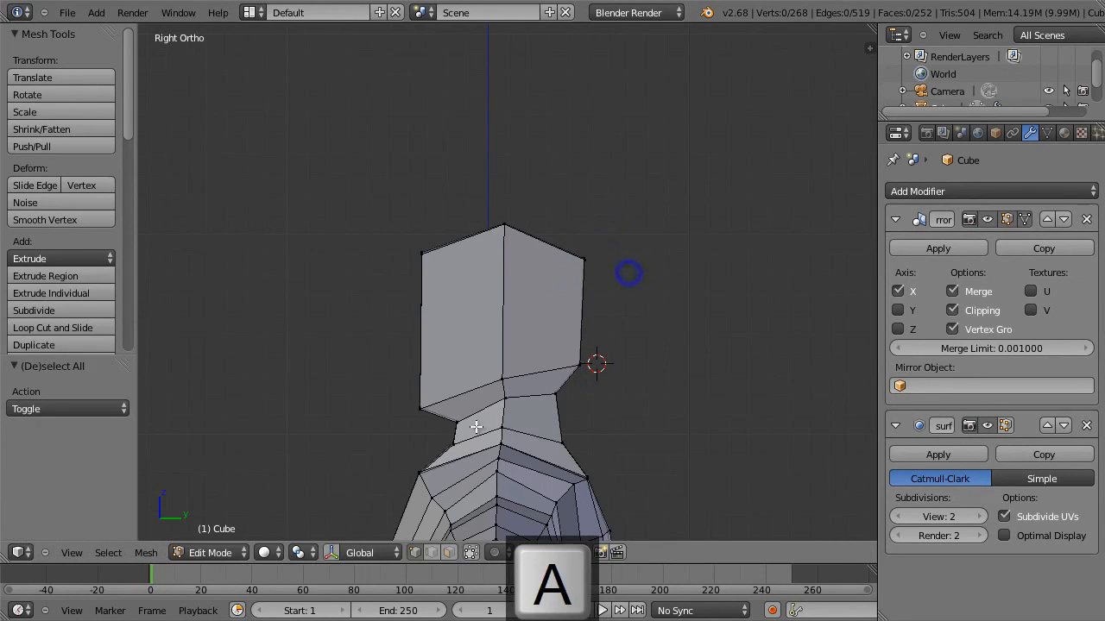
Move the front vertices of the upper neck loop slightly backward and up beneath the chin.
key(a)
key(a)
key(b)
drag(427, 436, 476, 411)
key(g)
click(475, 414)
key(a)
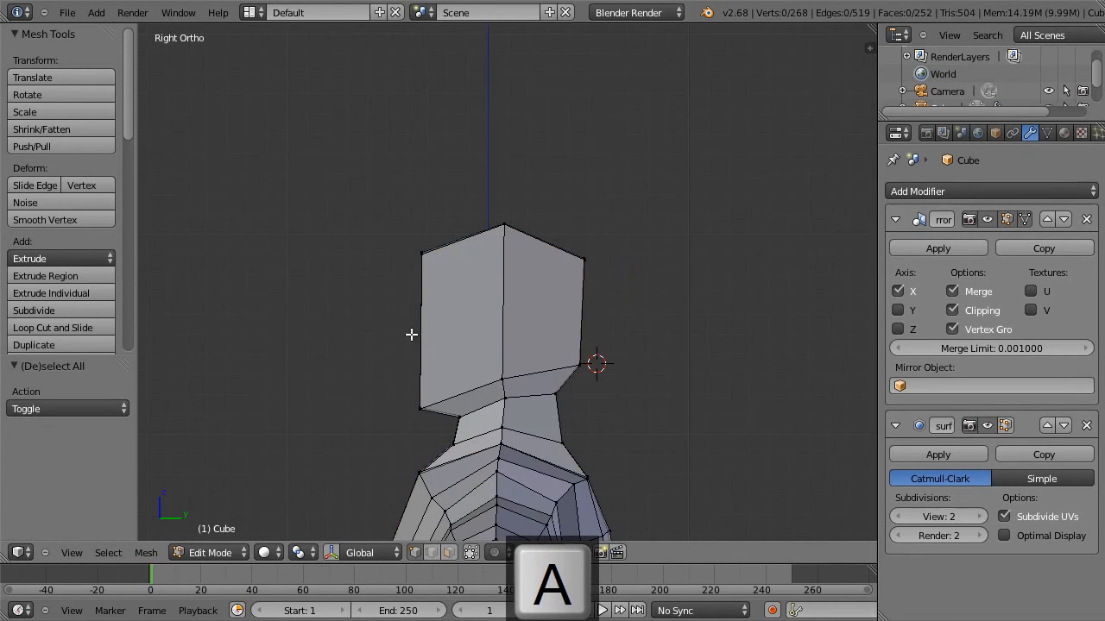
Move the outer rear vertices of the upper and lower neck loops about -0.052 along Y and -0.004 along Z.
middle_drag(470, 254, 480, 284)
key(KP_1)
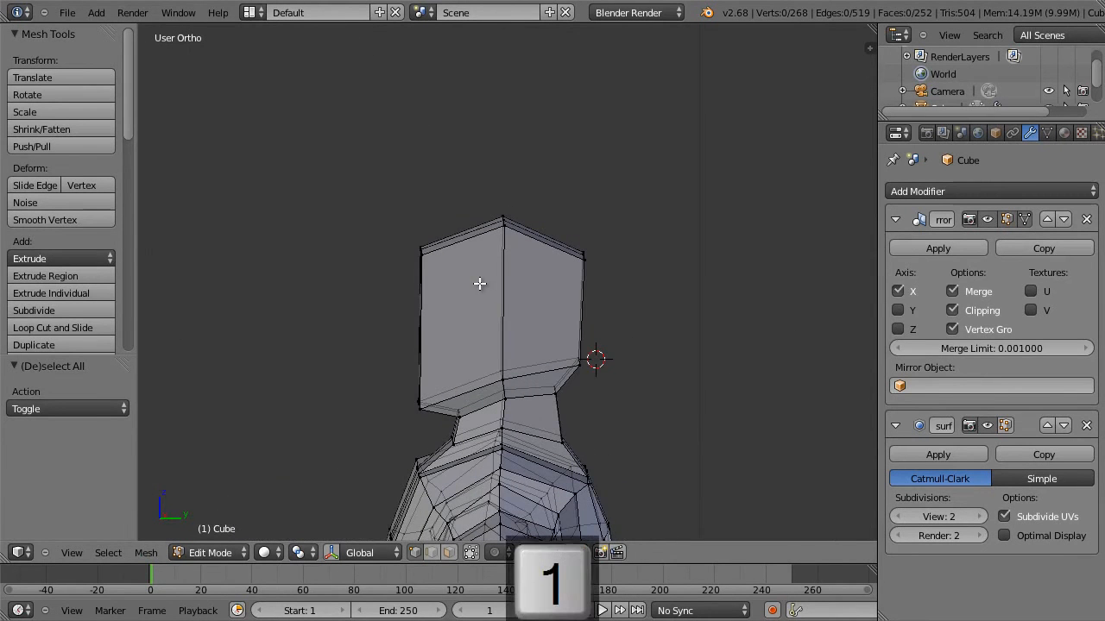
key(KP_3)
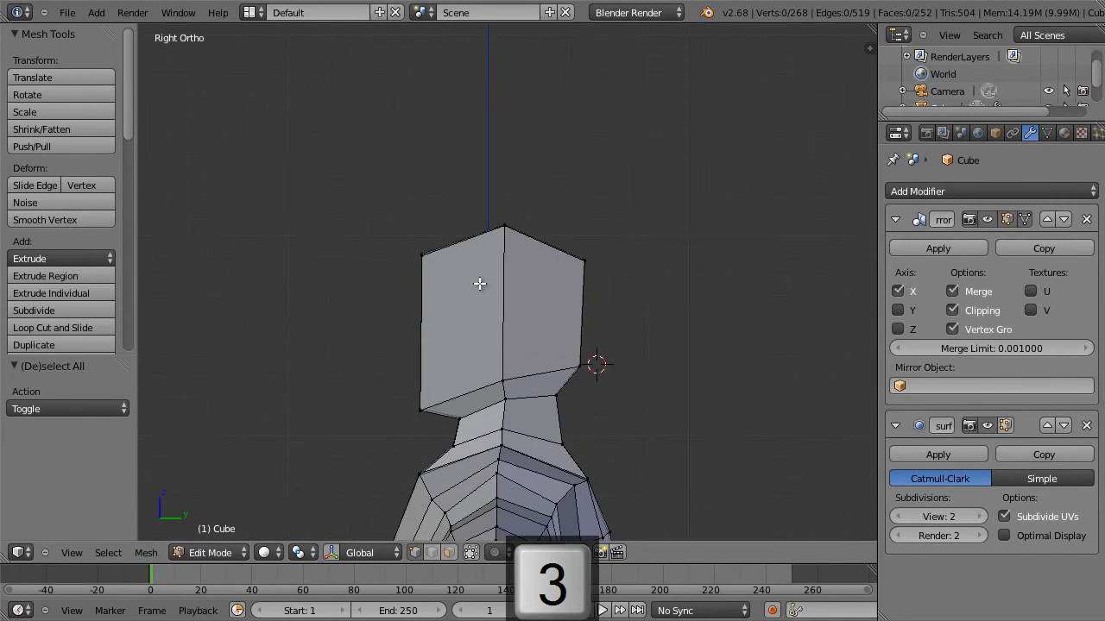
right_click(552, 399)
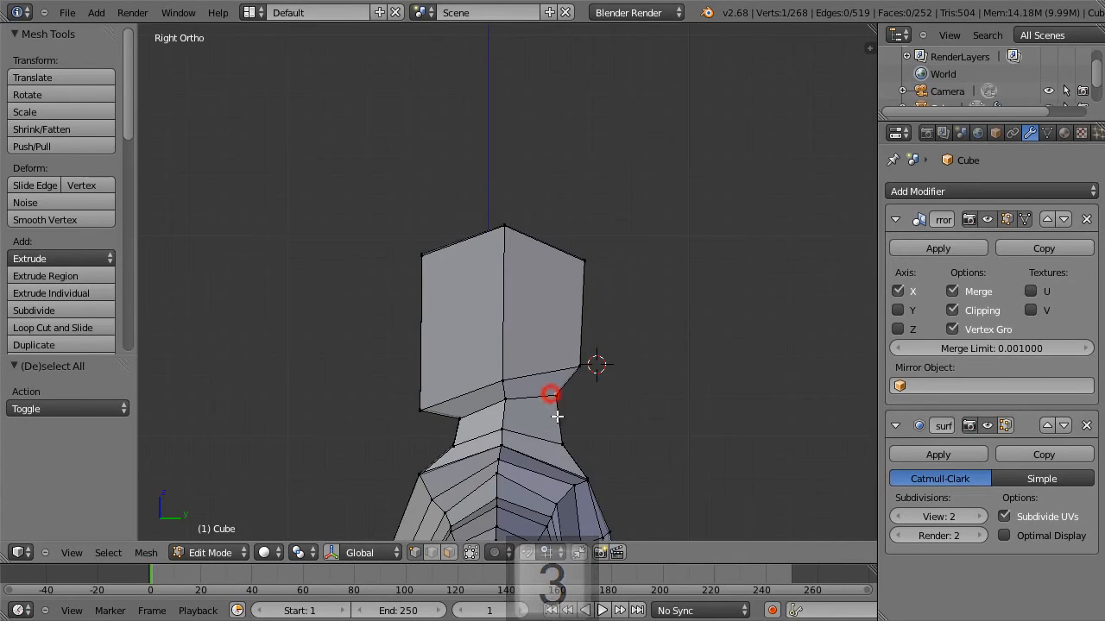
shift+right_click(556, 452)
key(g)
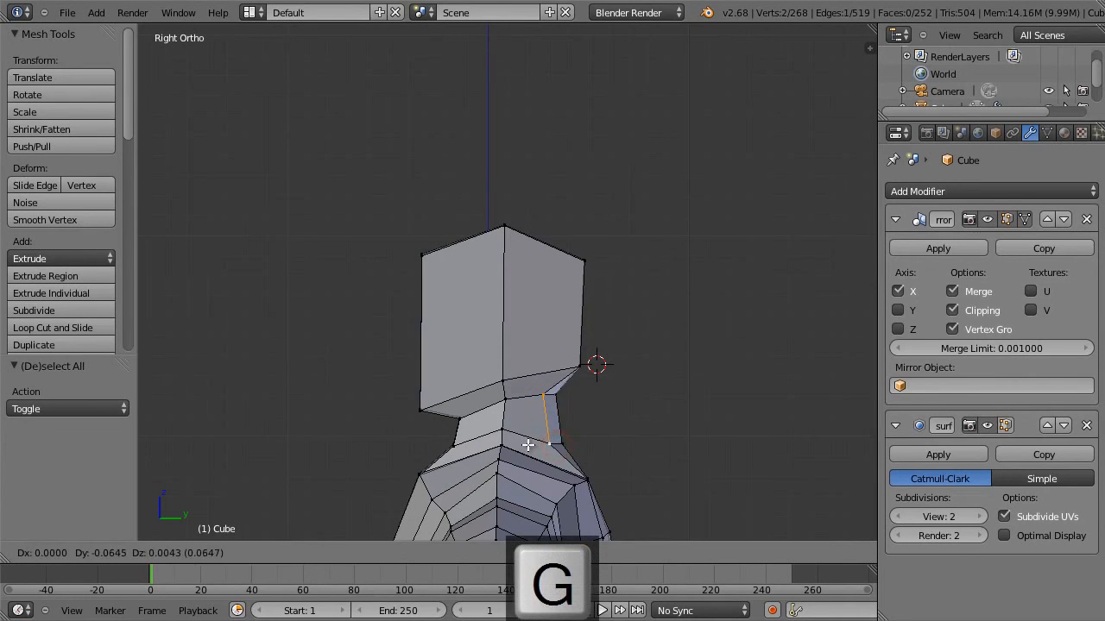
click(527, 446)
Move the head's lower and upper outer rear vertices slightly forward, and lower the outer vertex on the side of the crown slightly.
right_click(567, 362)
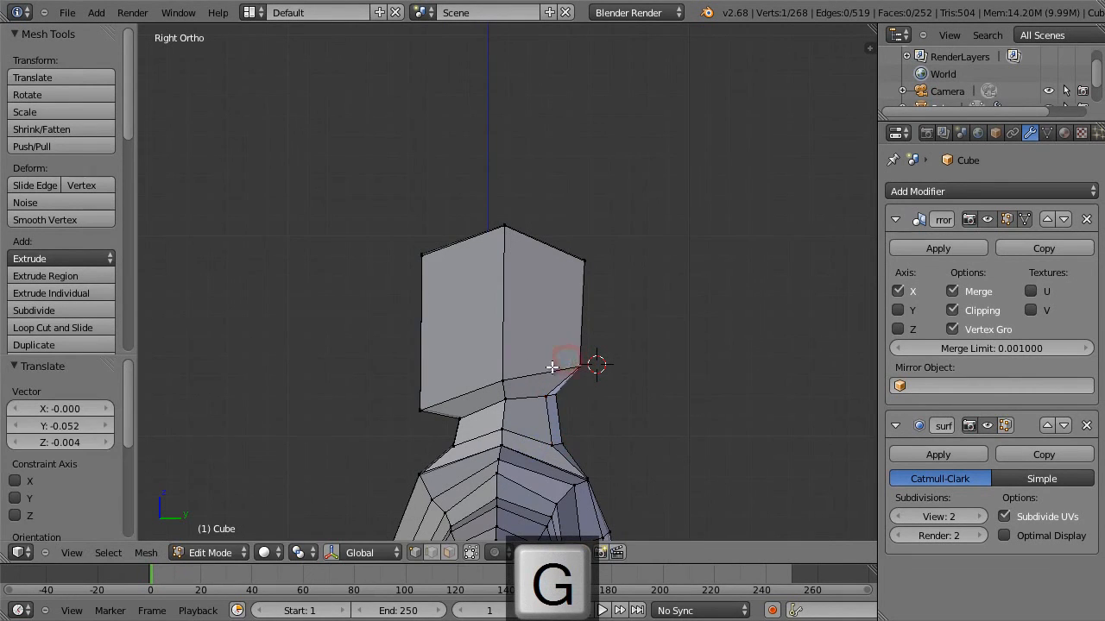
click(540, 380)
right_click(561, 259)
key(g)
click(538, 288)
right_click(507, 244)
key(g)
click(510, 259)
Move the head's upper outer front vertex 0.043 along Y and -0.022 along Z, and its lower one slightly backward and up.
right_click(435, 261)
key(g)
click(444, 270)
right_click(431, 392)
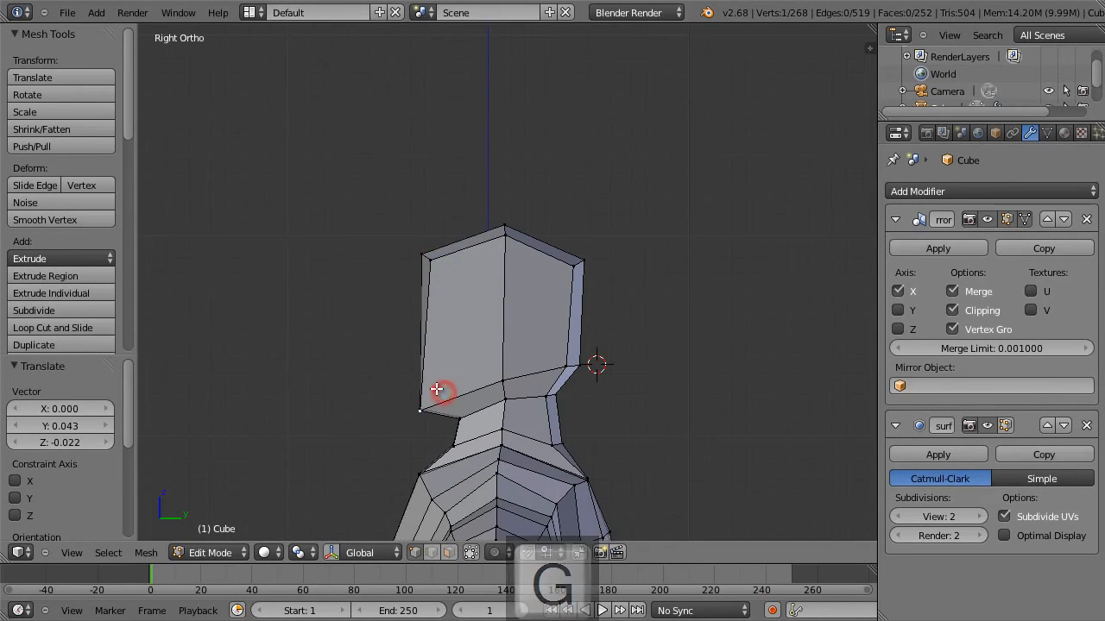
key(g)
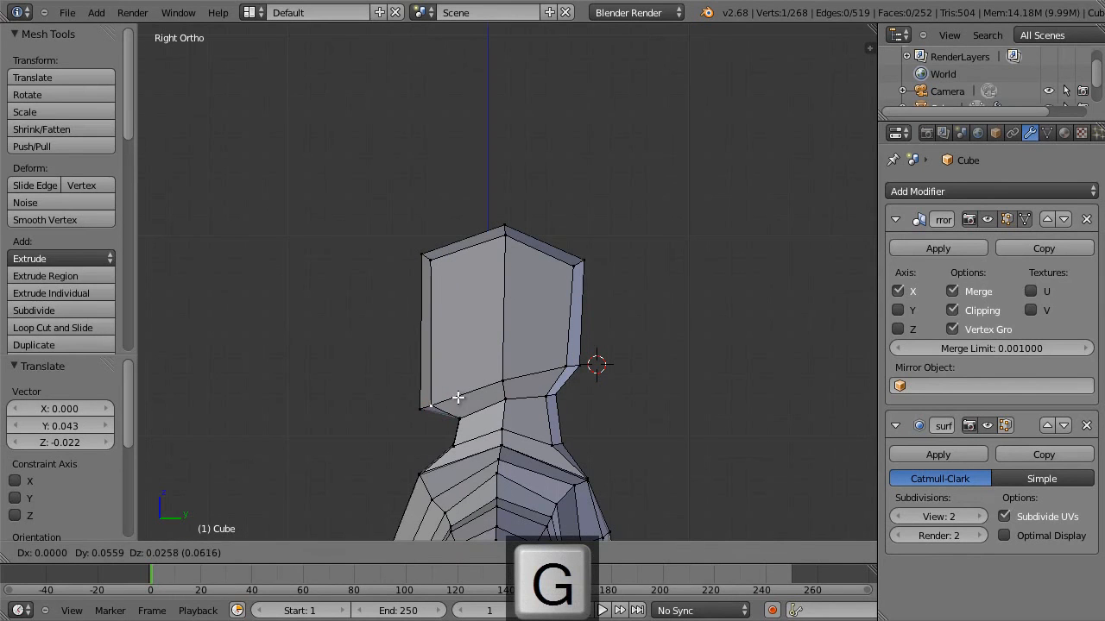
click(458, 399)
Move the neck's upper outer front vertex 0.043 along Y and 0.022 along Z, and the lower one 0.082 along Y and 0.026 along Z.
right_click(468, 414)
key(g)
click(483, 414)
right_click(474, 443)
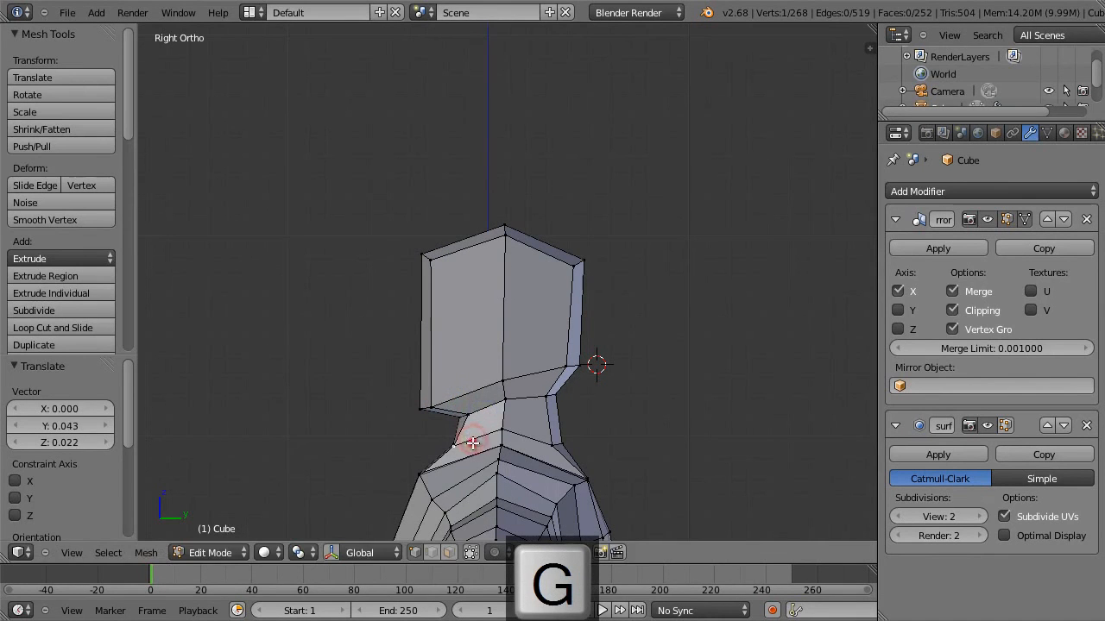
key(g)
click(488, 439)
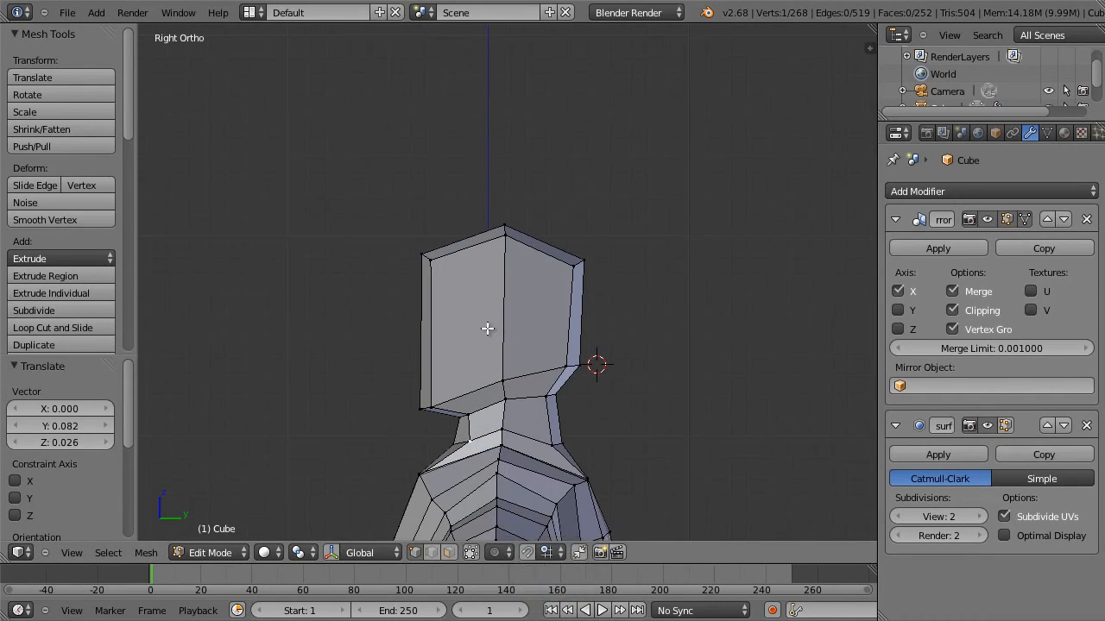
Add a horizontal loop cut around the middle of the head and flatten it by scaling to about 0.246 along Z.
key(ctrl+r)
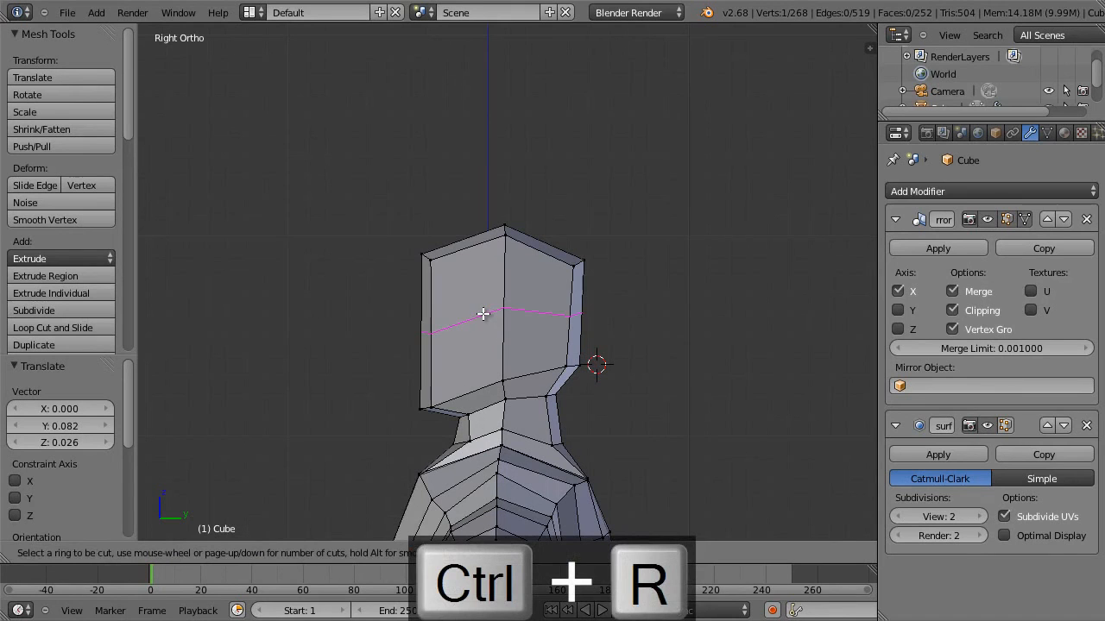
click(483, 313)
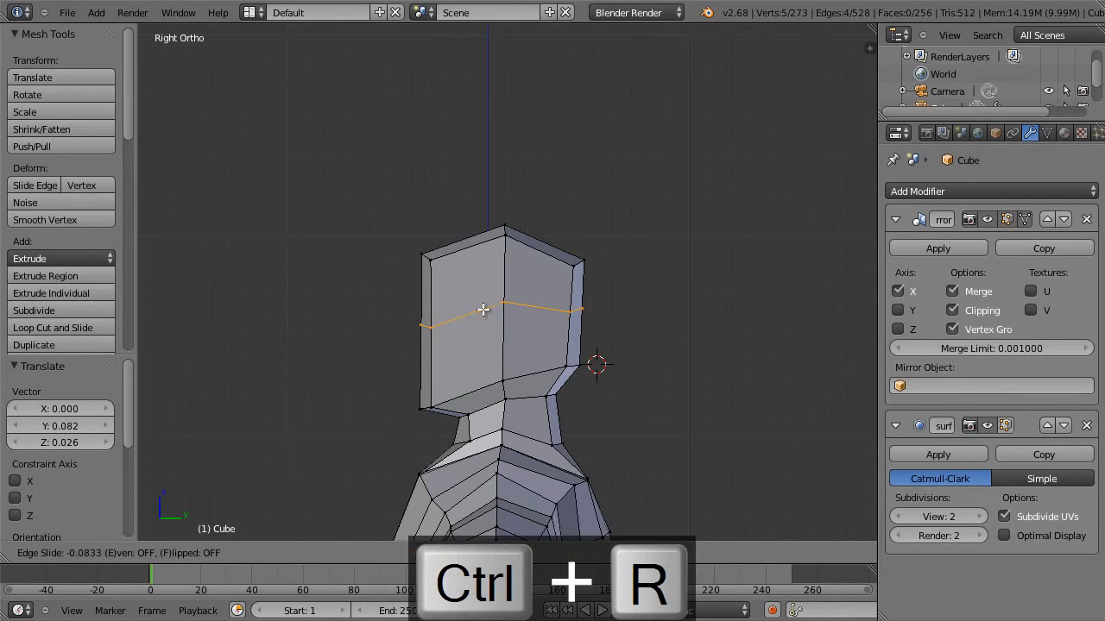
click(483, 311)
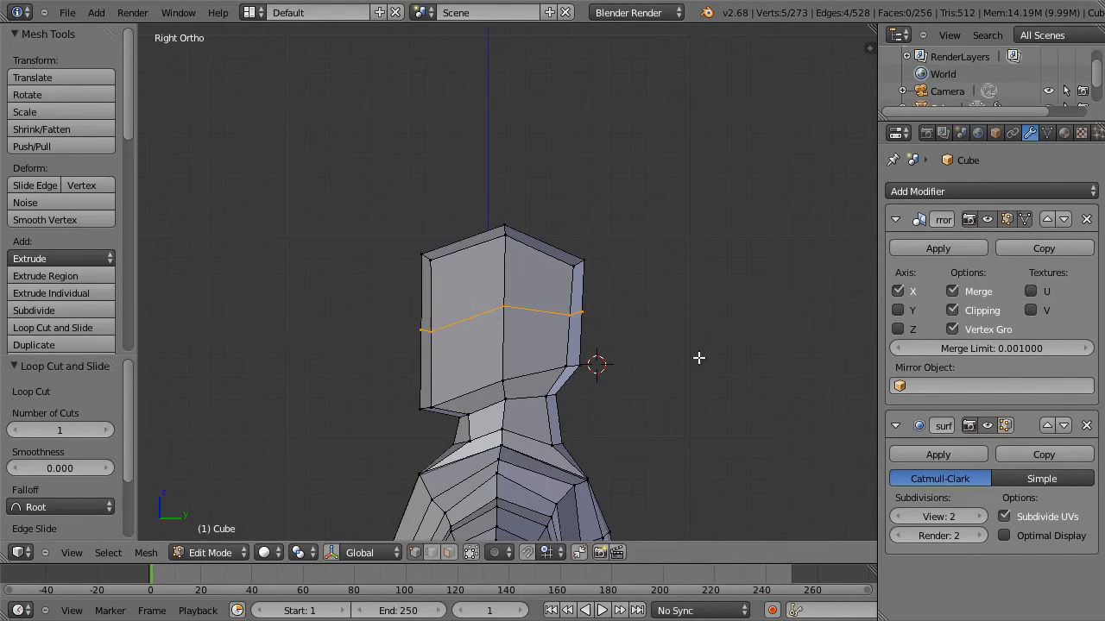
key(s)
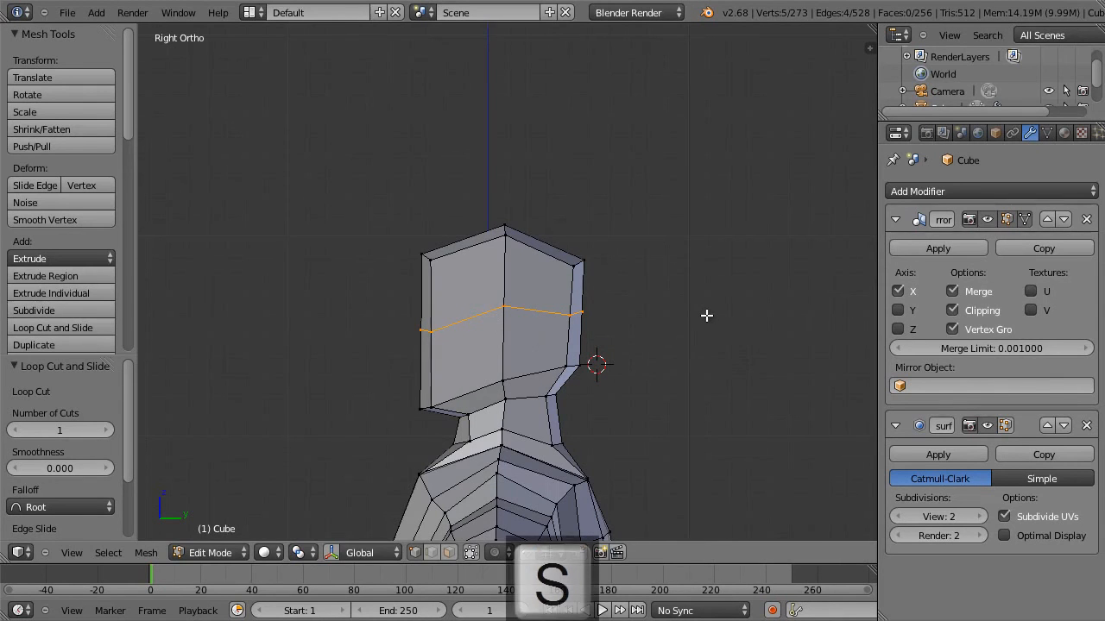
key(z)
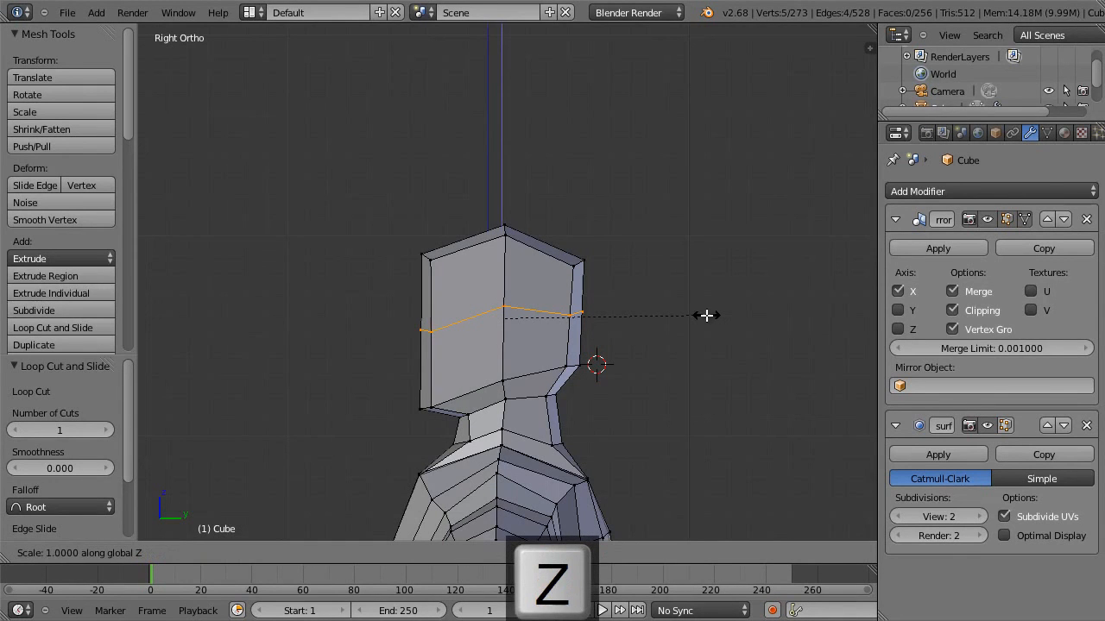
click(549, 299)
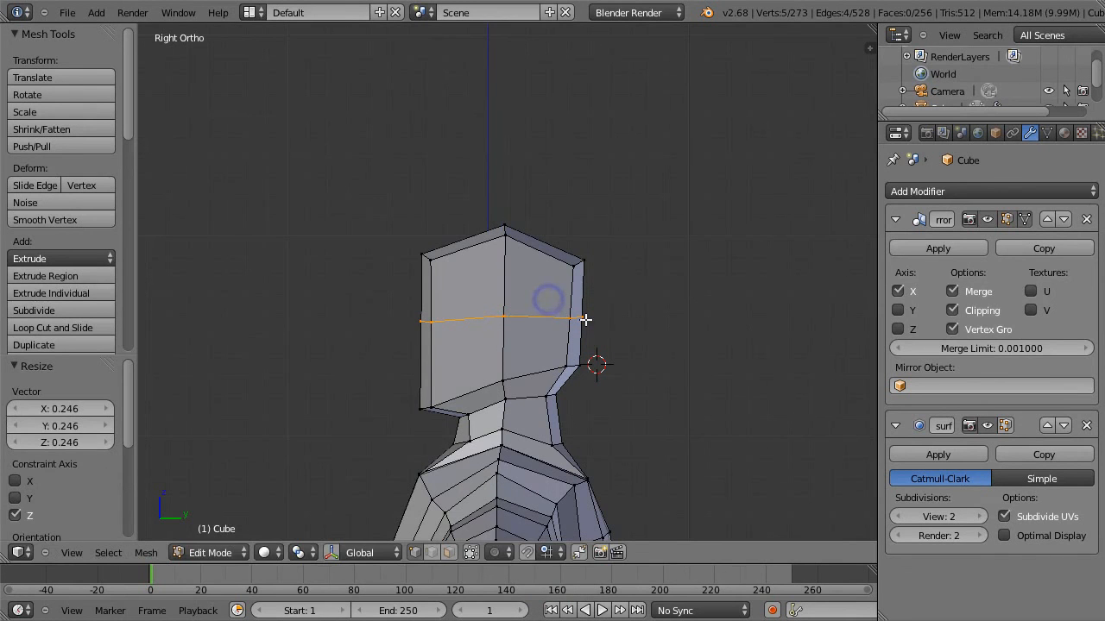
Push the new mid-head loop outward with Shrink/Fatten by about 0.043 and clear the selection.
key(alt+s)
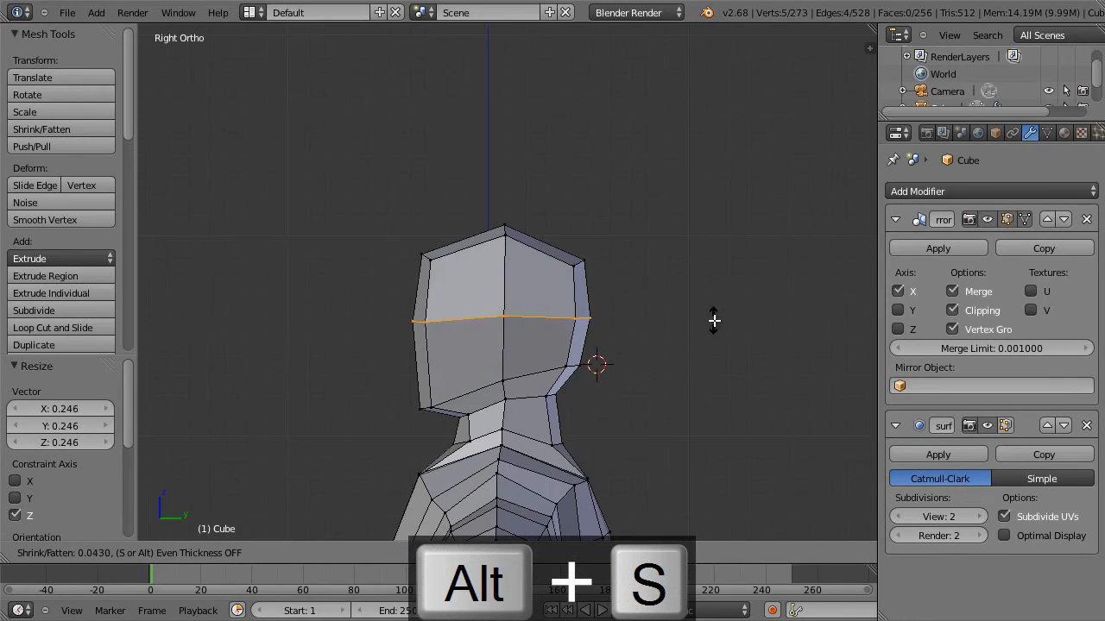
click(718, 320)
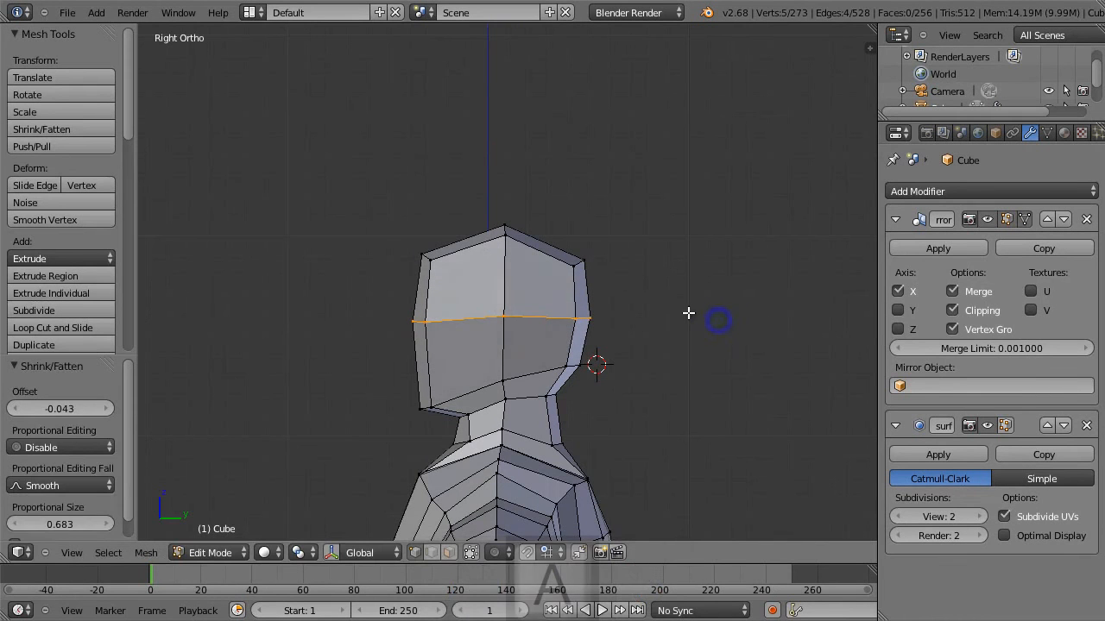
key(a)
Narrow the neck by moving its outer front and rear vertices -0.048 along X.
middle_drag(542, 273, 686, 269)
key(1)
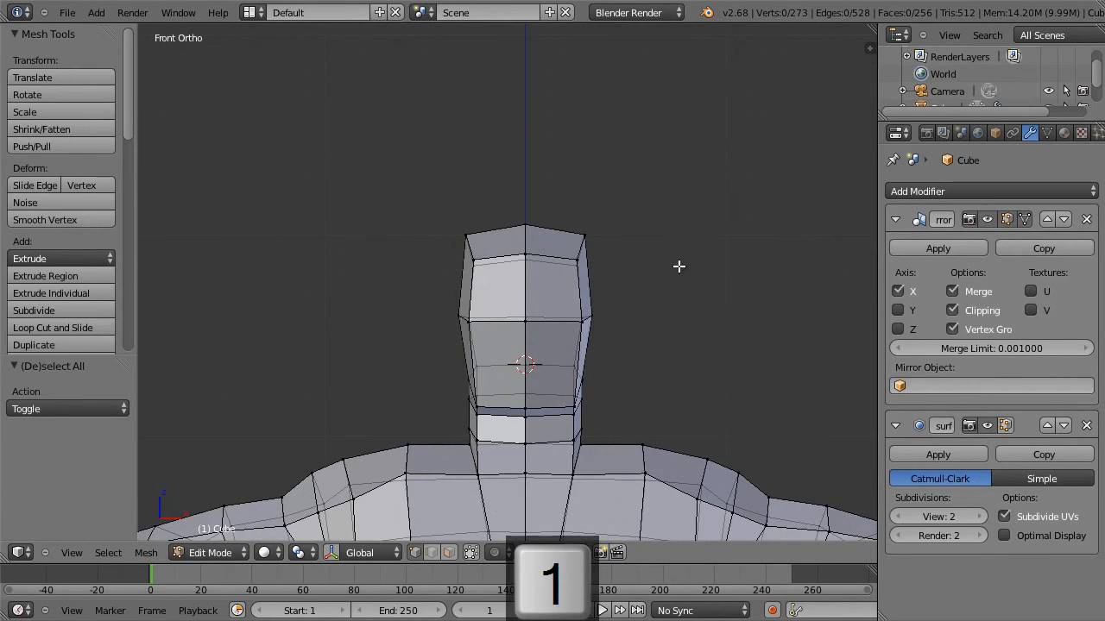
scroll(565, 450, down, 2)
scroll(562, 445, up, 2)
alt+right_click(574, 431)
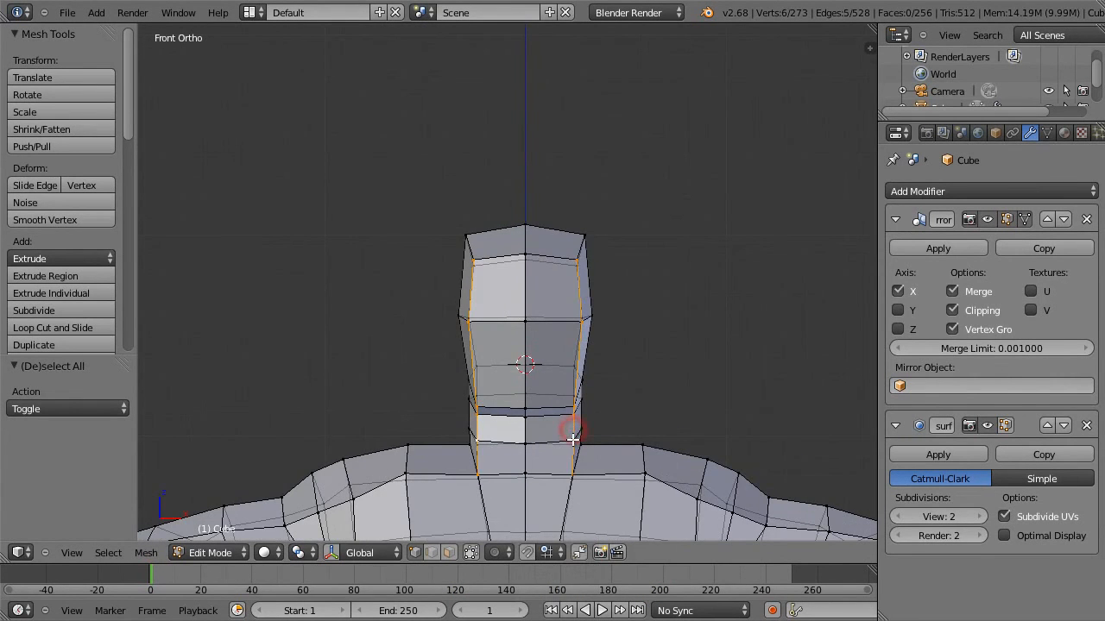
right_click(580, 426)
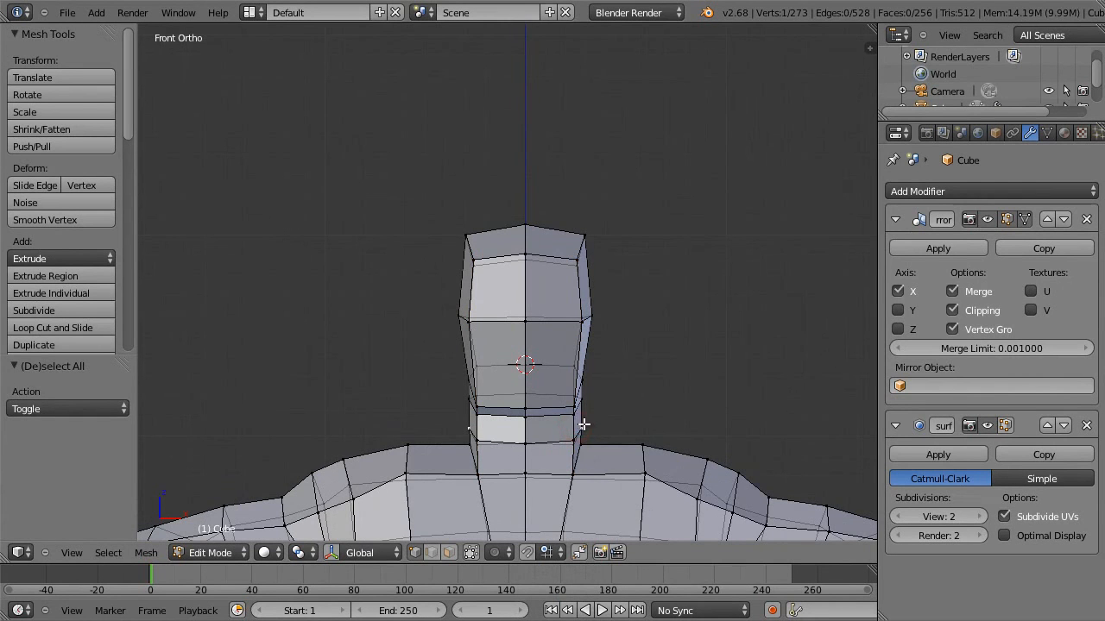
middle_drag(580, 424, 540, 419)
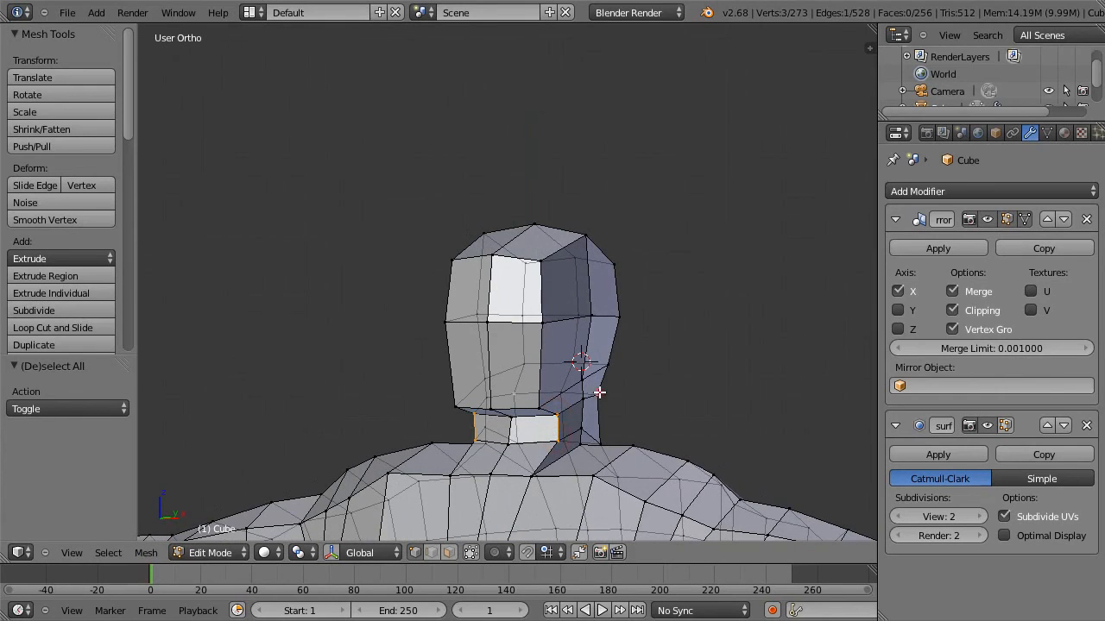
middle_drag(626, 422, 668, 430)
key(g)
key(x)
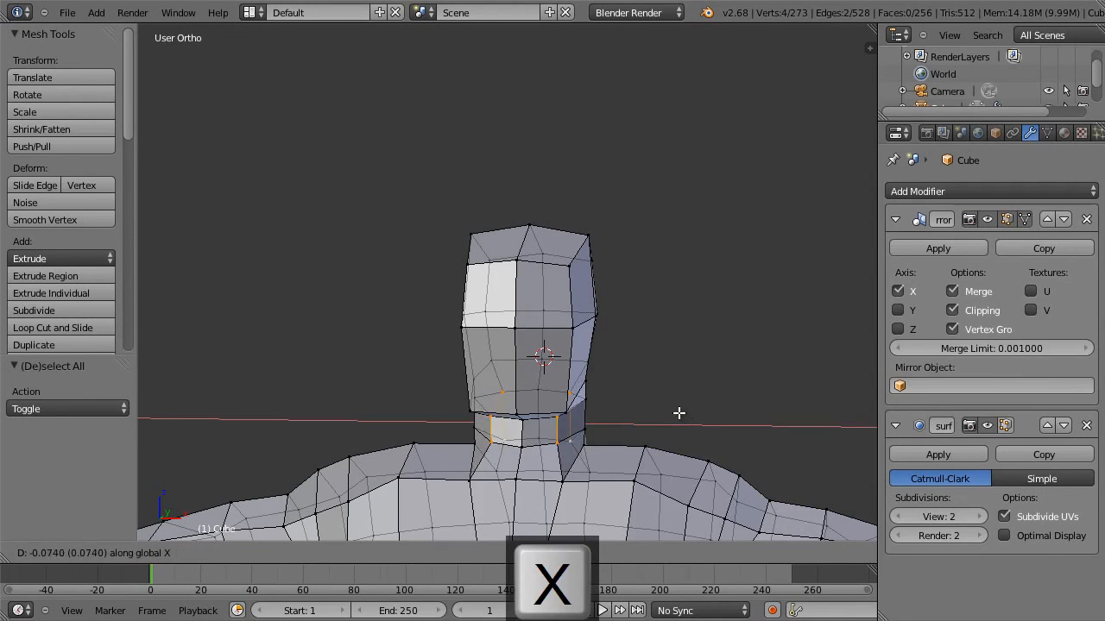
click(683, 419)
Move the upper neck's side vertex slightly inward and shift the side vertices beneath the head backward and up.
middle_drag(589, 432, 543, 447)
right_click(580, 399)
key(g)
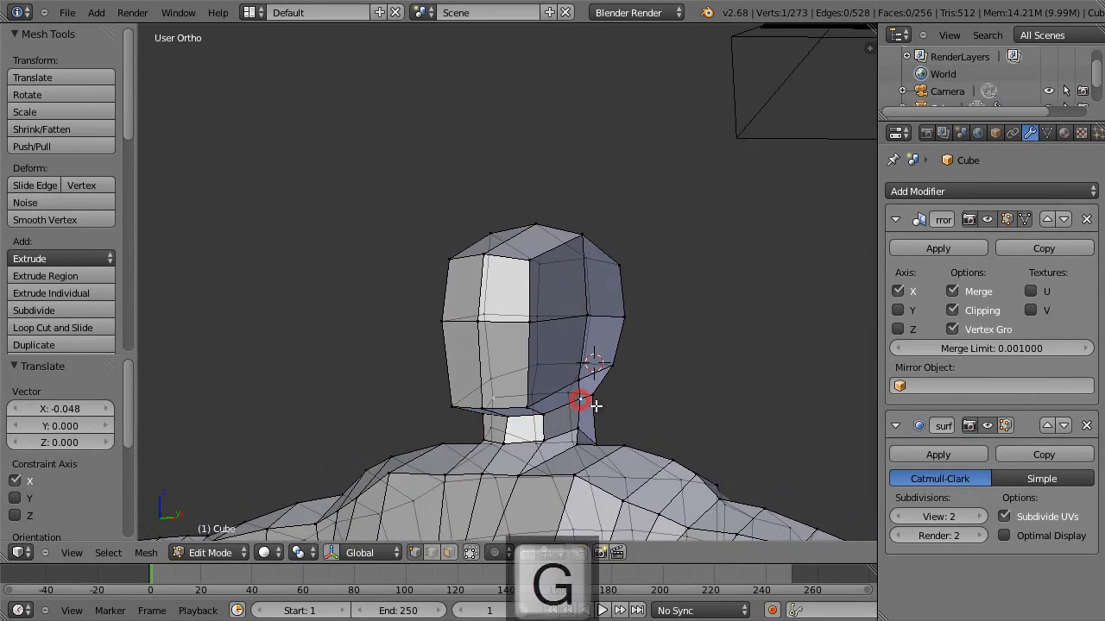
click(591, 404)
key(KP_3)
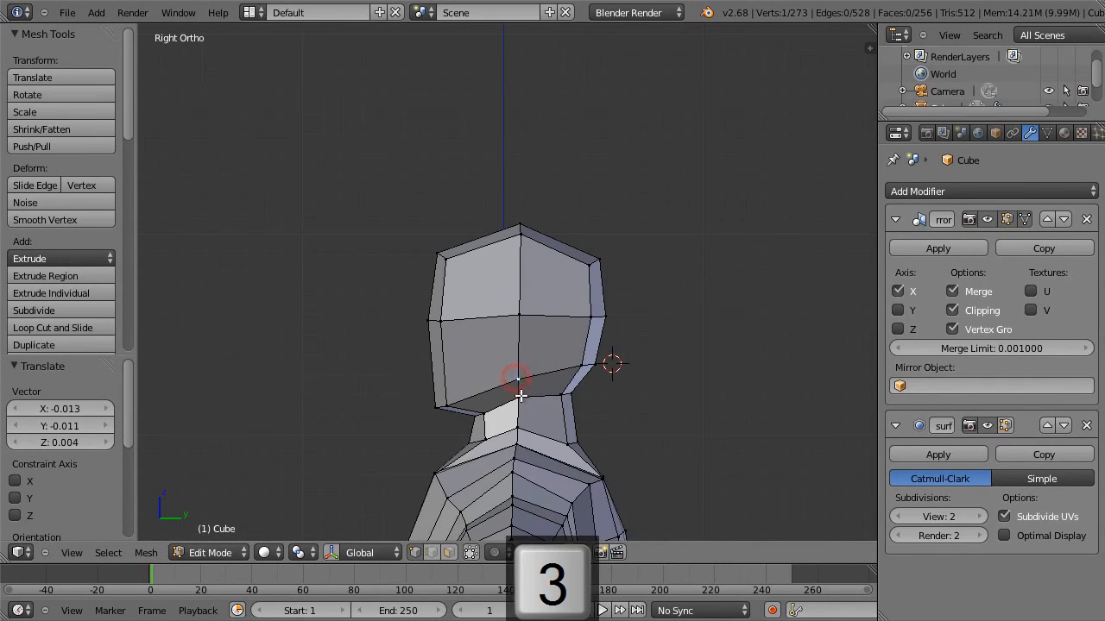
key(g)
click(546, 381)
key(a)
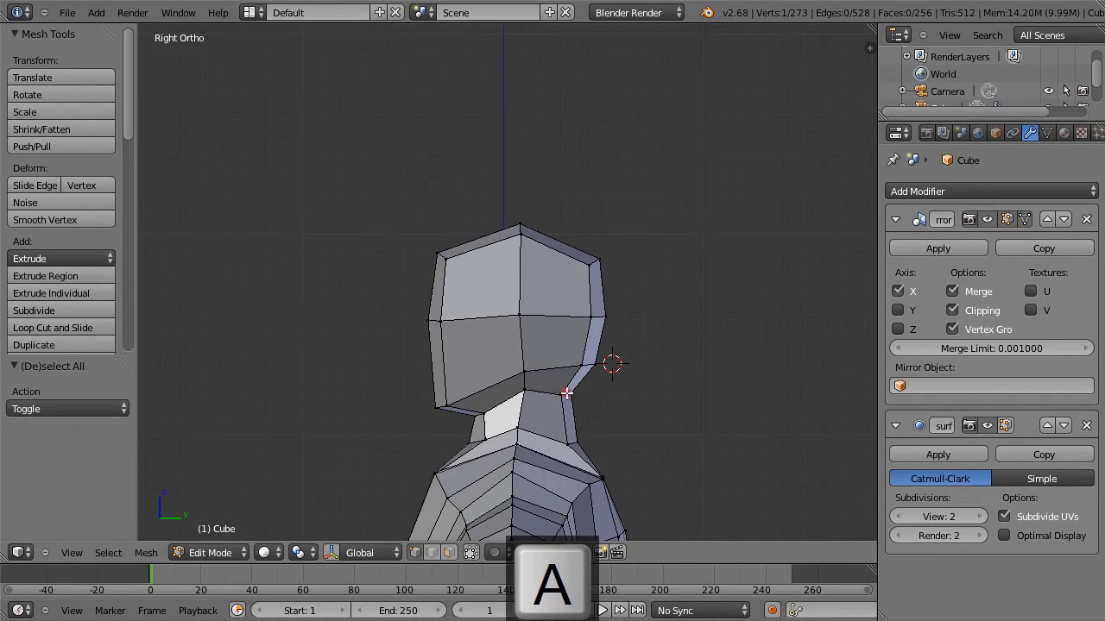
Move the rear vertices of the upper neck loop 0.013 along Y and 0.030 along Z.
right_click(557, 394)
key(g)
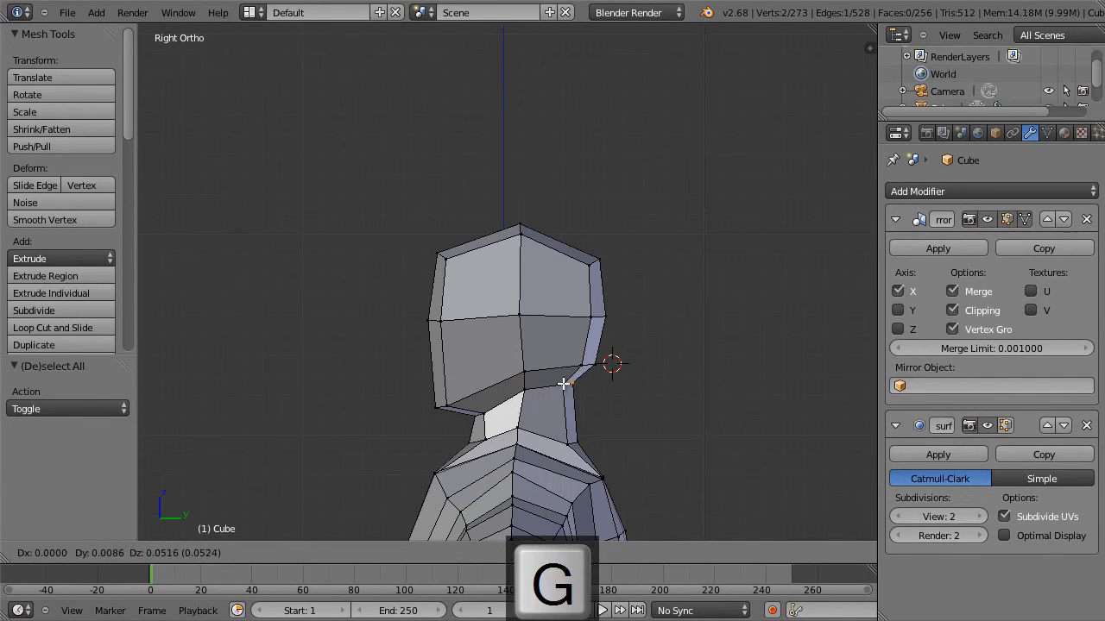
click(565, 387)
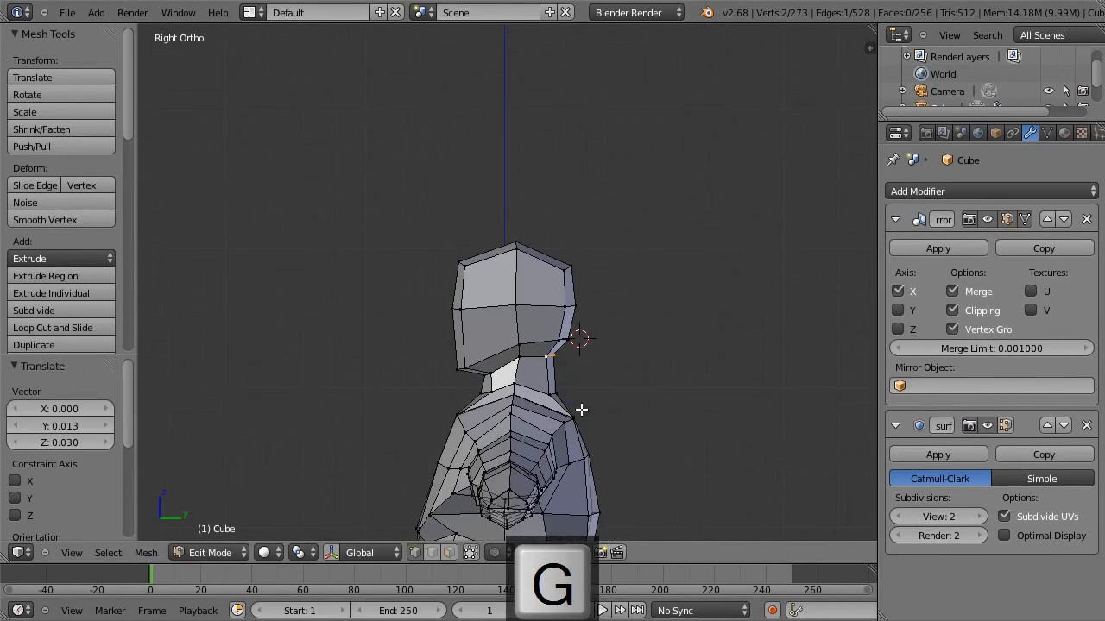
Add a horizontal loop cut around the middle of the neck and scale it to about 0.92 along Y.
key(ctrl+r)
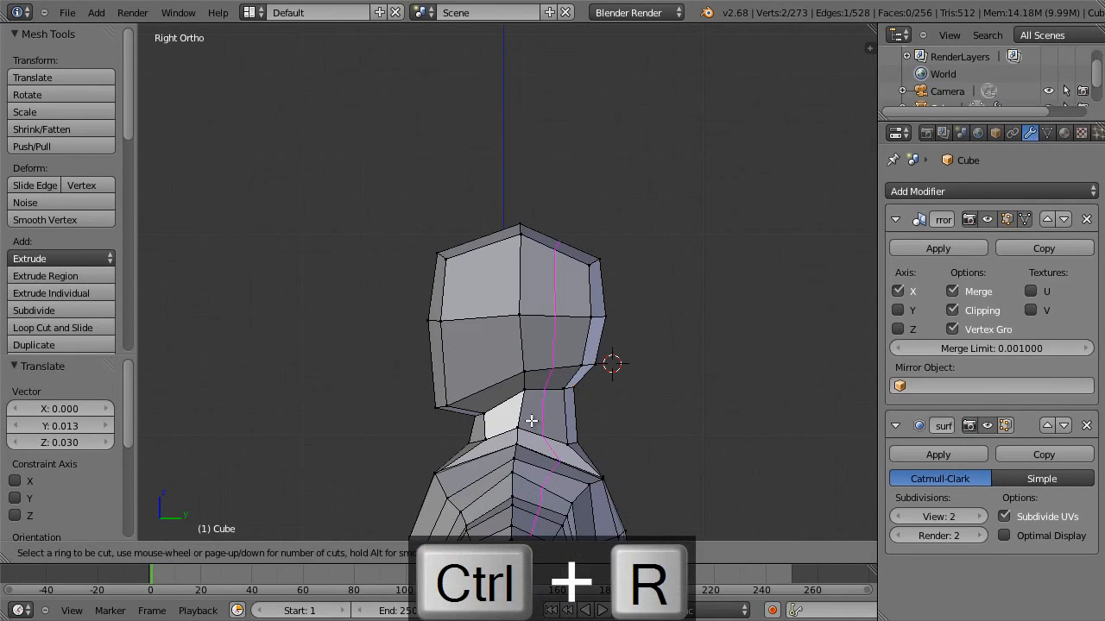
click(529, 419)
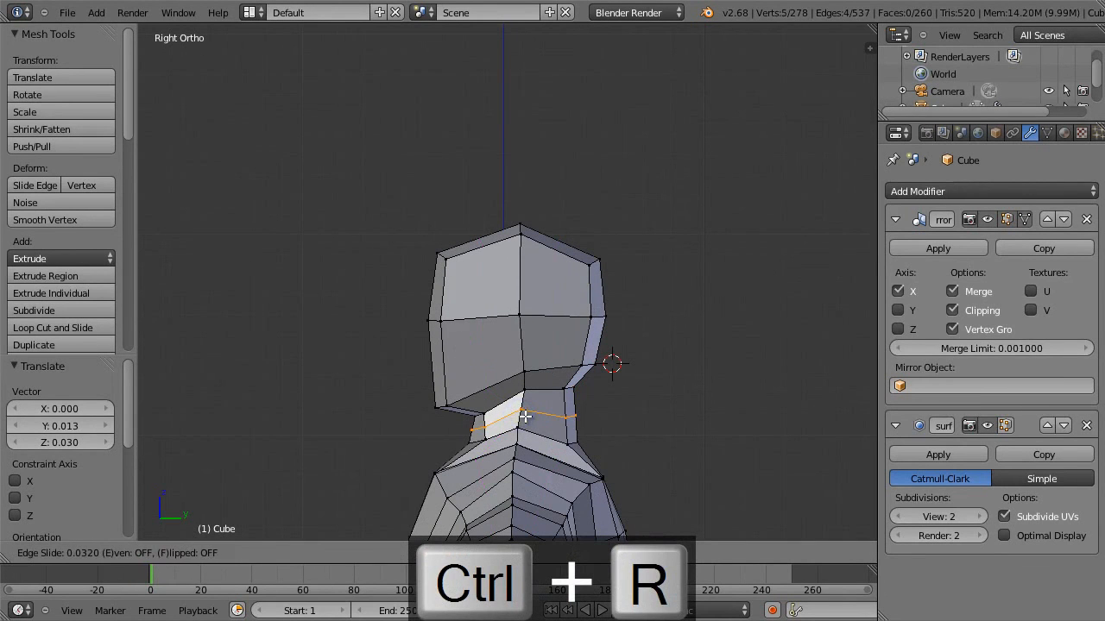
click(526, 418)
key(s)
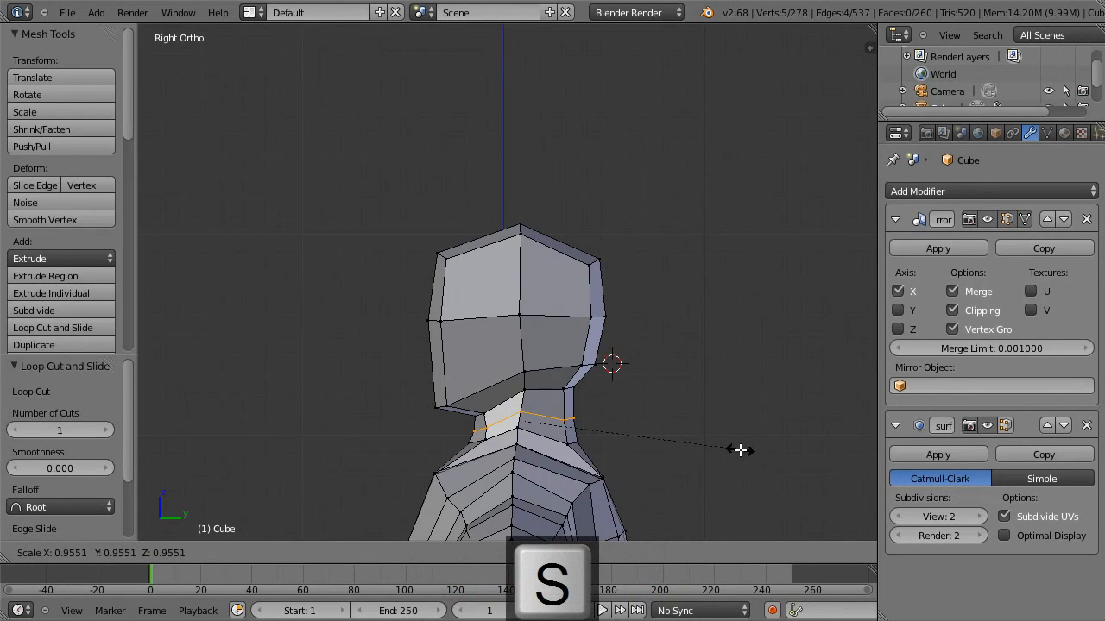
key(y)
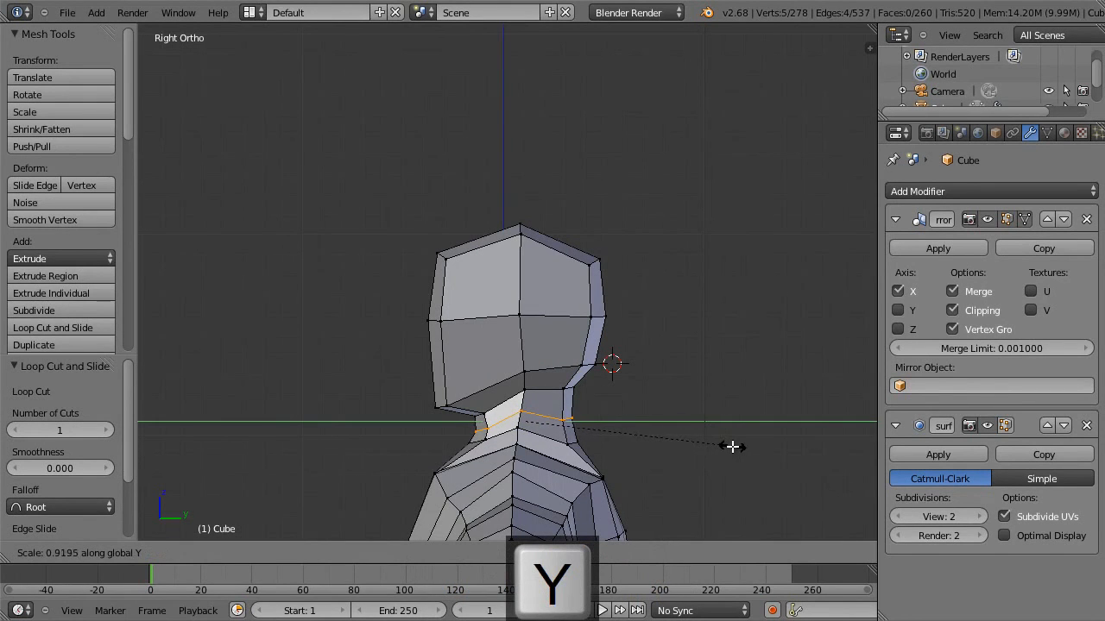
click(732, 446)
Raise the rear centre of the upper neck slightly and move the head's lower outer rear vertex -0.022 along Y and 0.026 along Z.
right_click(575, 405)
key(g)
click(585, 374)
key(g)
click(597, 358)
key(g)
click(568, 356)
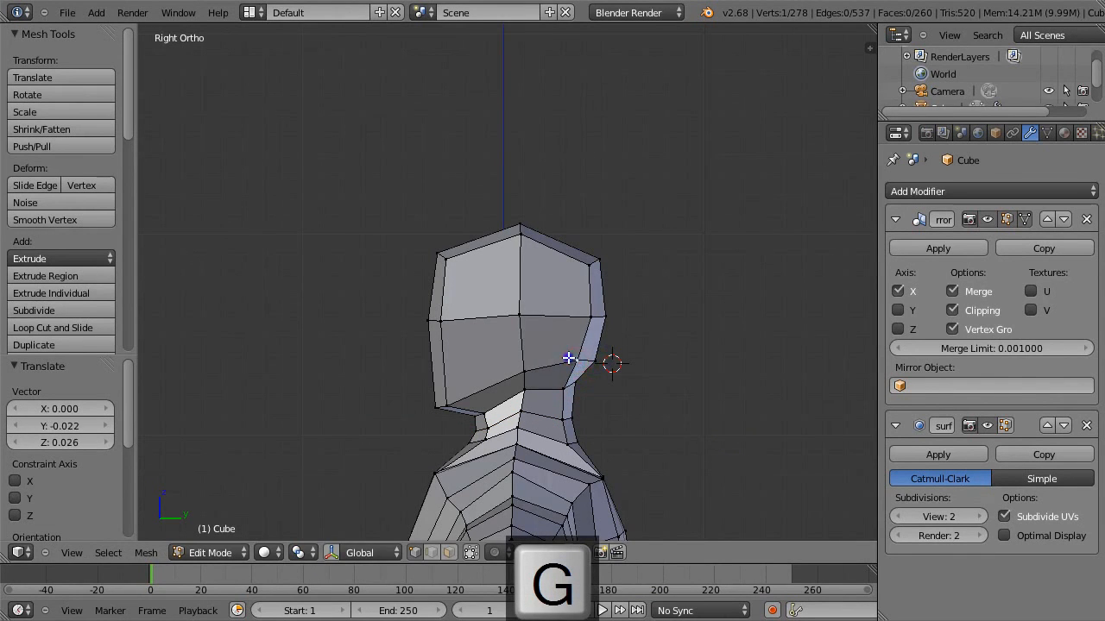
Select the middle and upper neck loops, scale them to about 0.89 along X to slim the neck, and clear the selection.
key(KP_1)
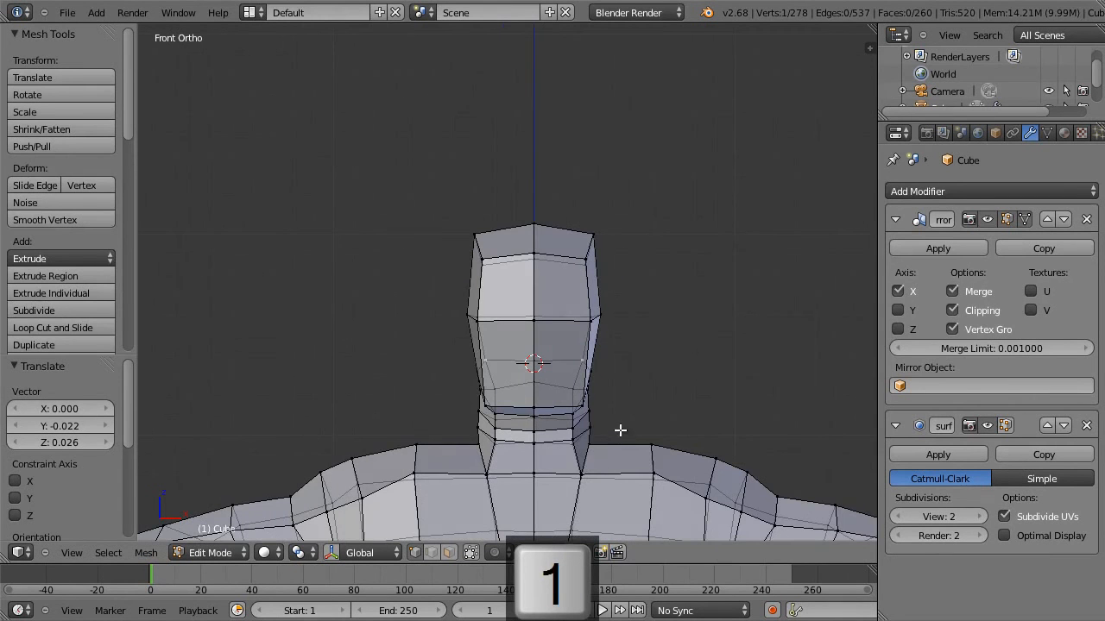
alt+right_click(594, 407)
alt+right_click(579, 419)
mouse_move(606, 424)
middle_down()
mouse_move(572, 416)
mouse_move(565, 398)
mouse_move(592, 418)
middle_up()
key(KP_1)
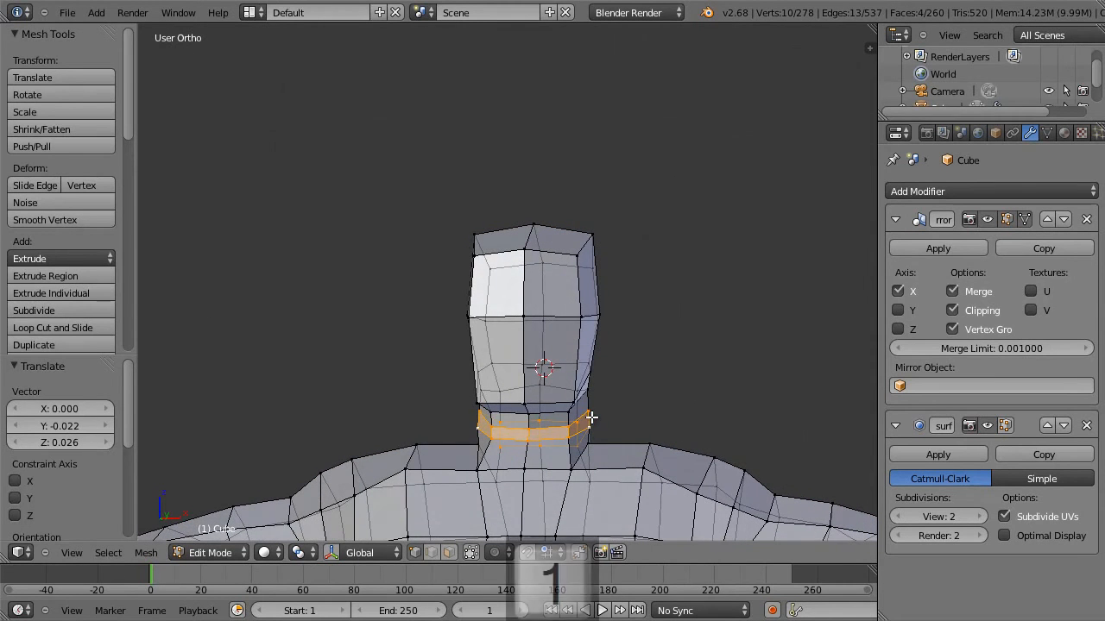
key(s)
key(x)
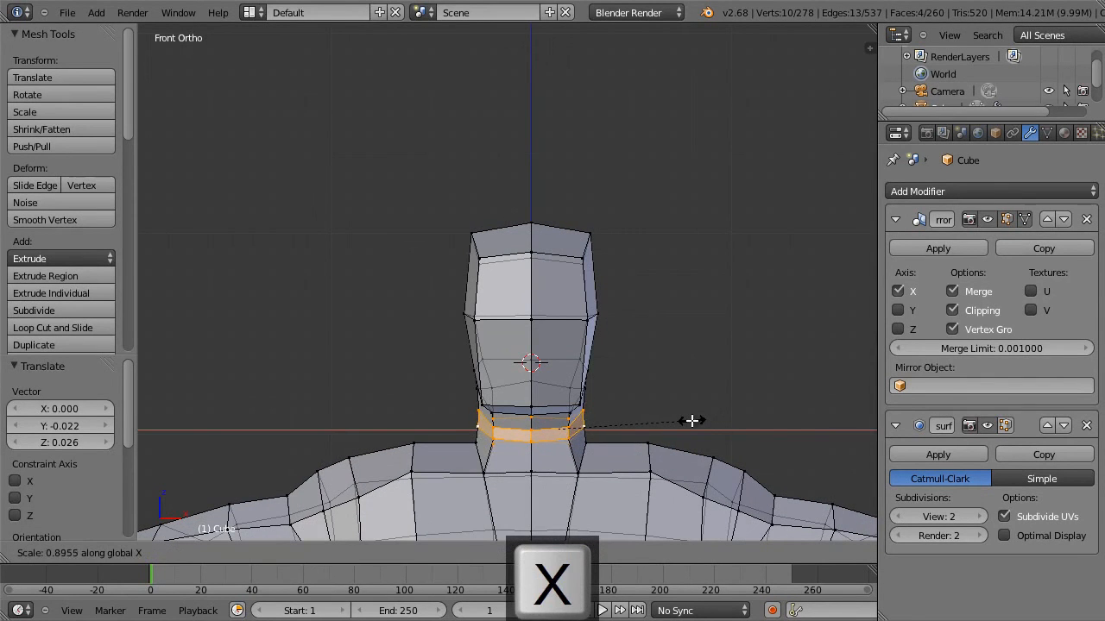
click(687, 421)
key(a)
Select the centre vertices of the chin and the front of the upper neck for reshaping in the side view.
middle_drag(564, 427, 484, 411)
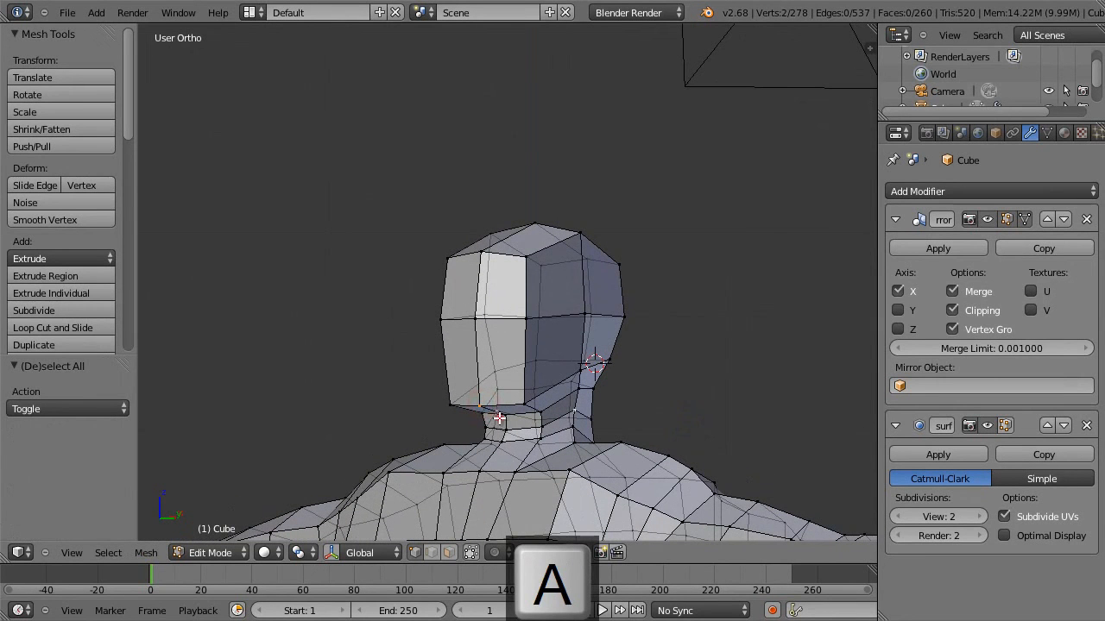
shift+right_click(504, 424)
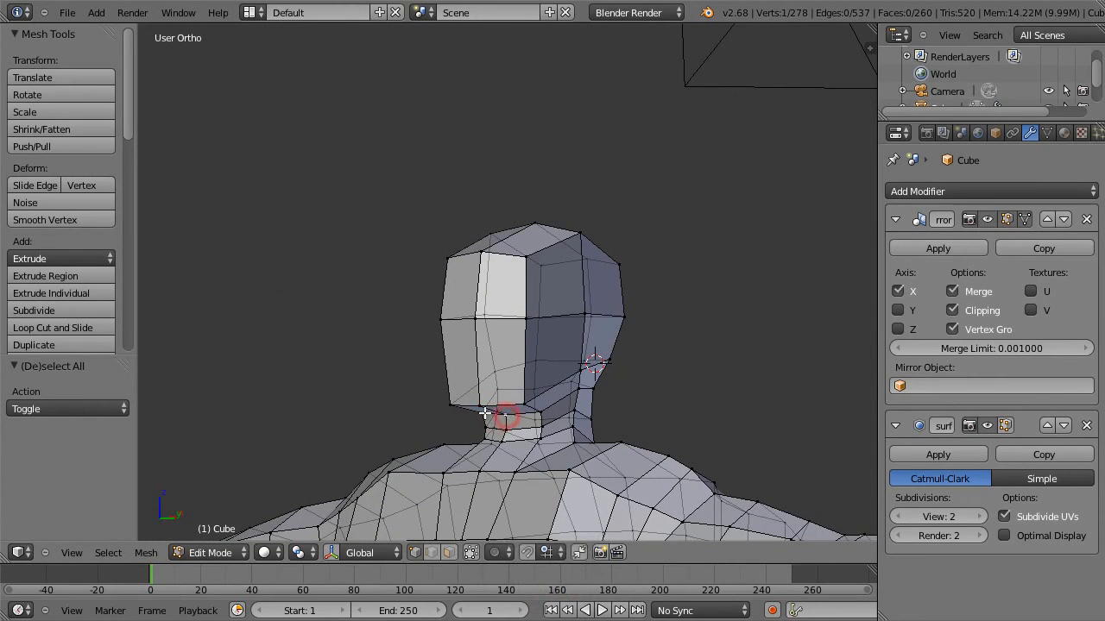
key(KP_3)
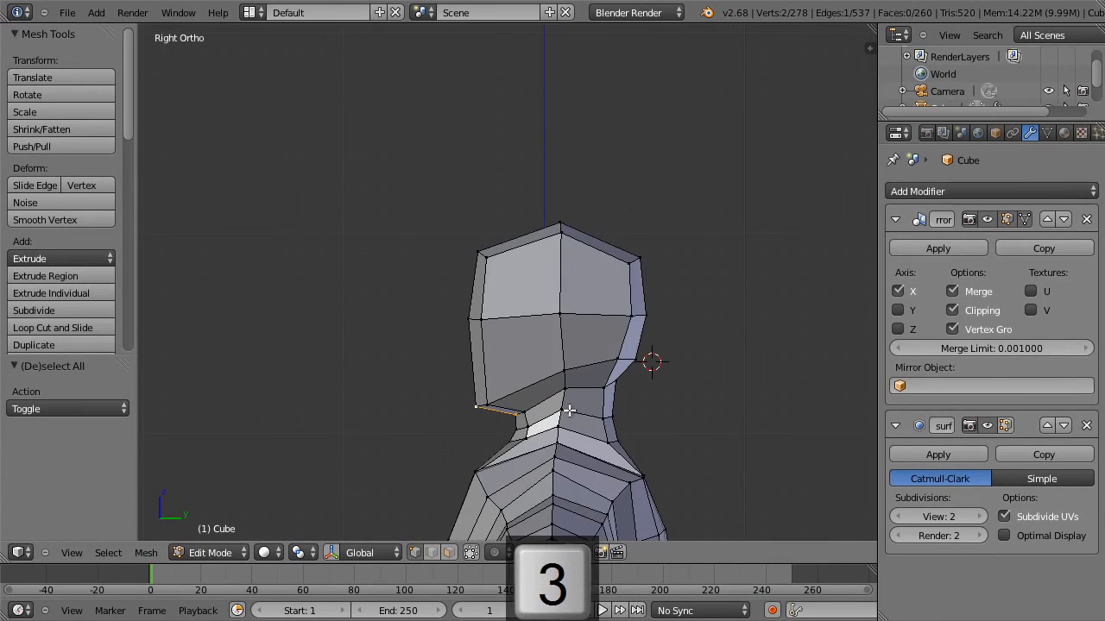
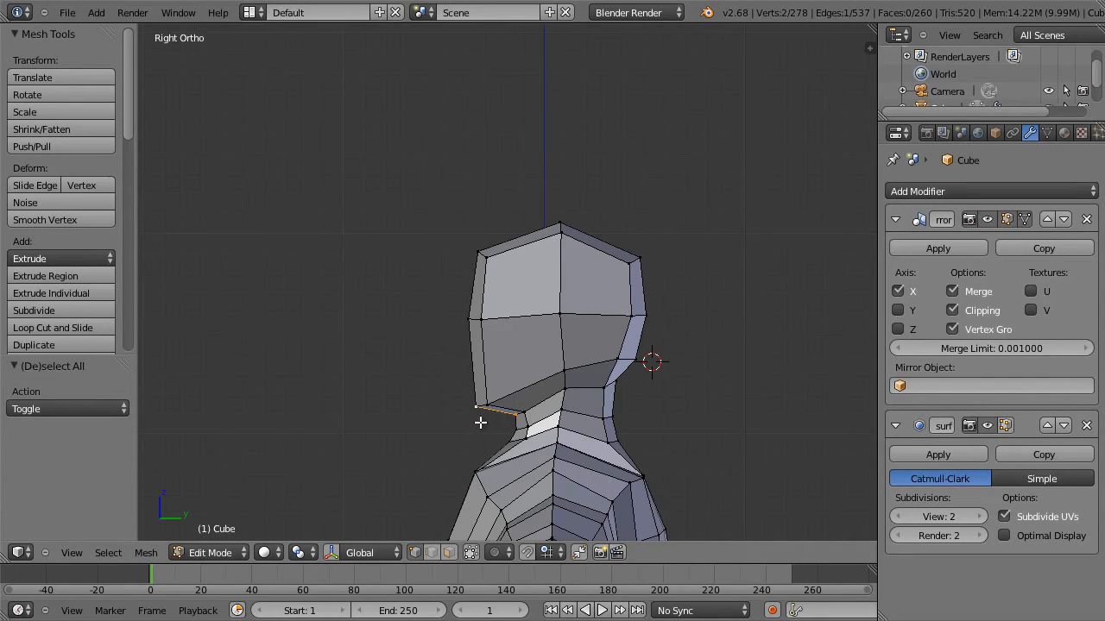
Rotate the selected chin and upper-neck centre vertices about -10.3° and shift them slightly forward and down in the side view.
key(g)
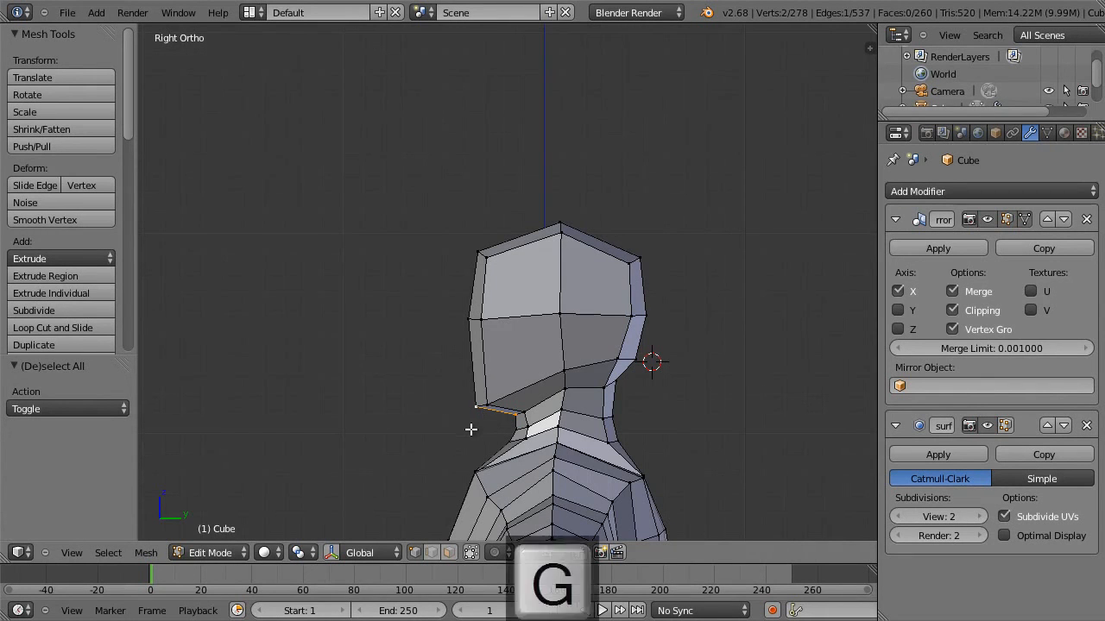
key(Escape)
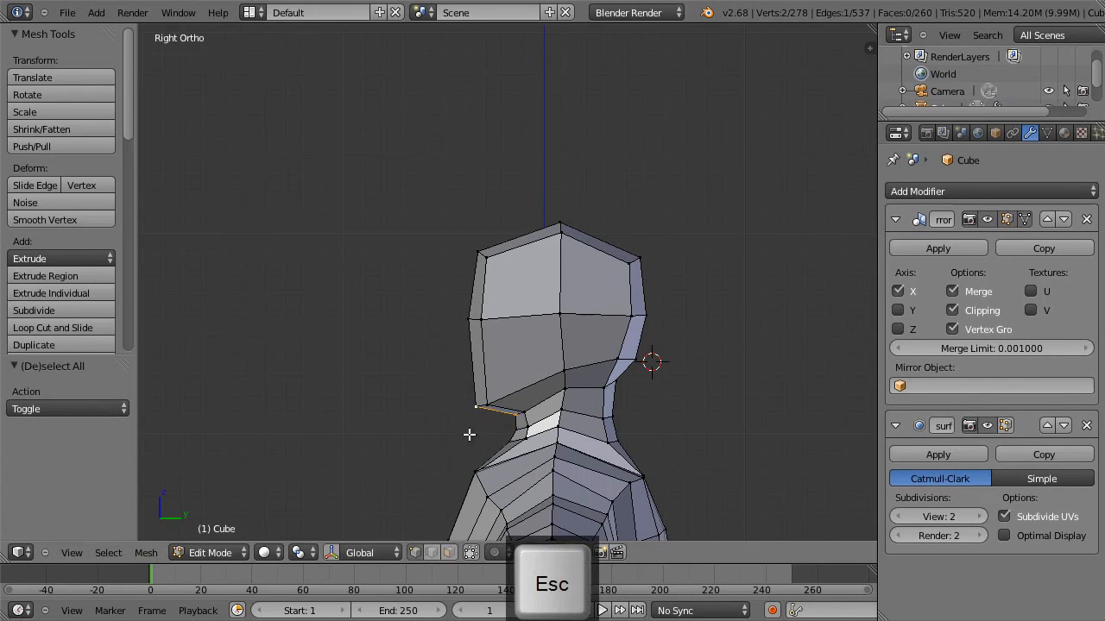
key(r)
click(455, 451)
key(g)
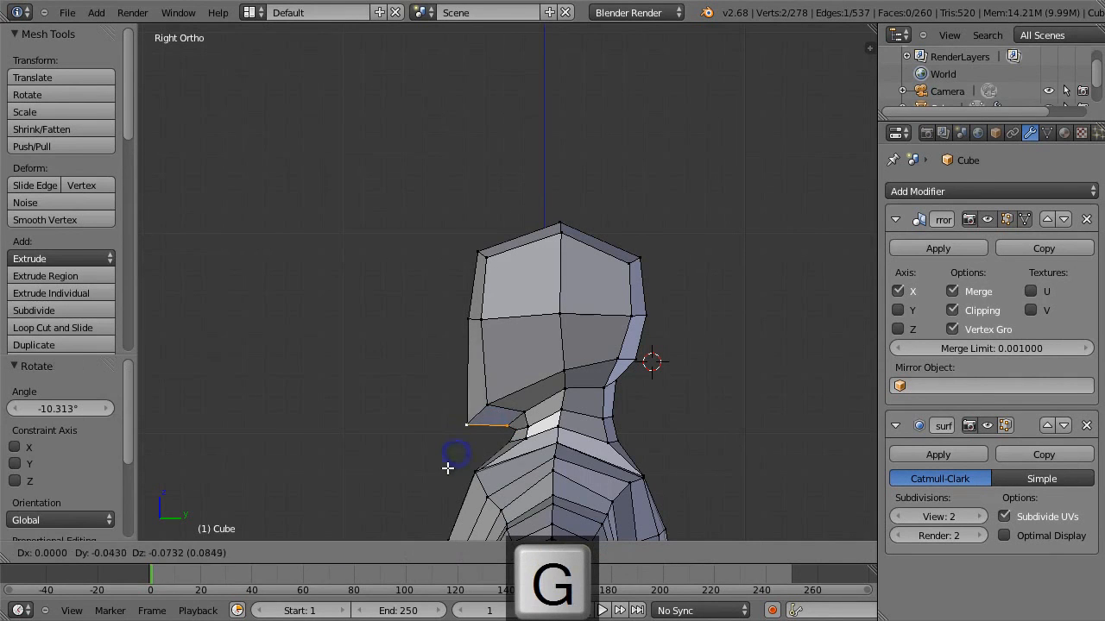
click(453, 462)
key(g)
click(501, 435)
Move the centre vertex at the front of the middle neck -0.026 along Z.
right_click(507, 446)
key(g)
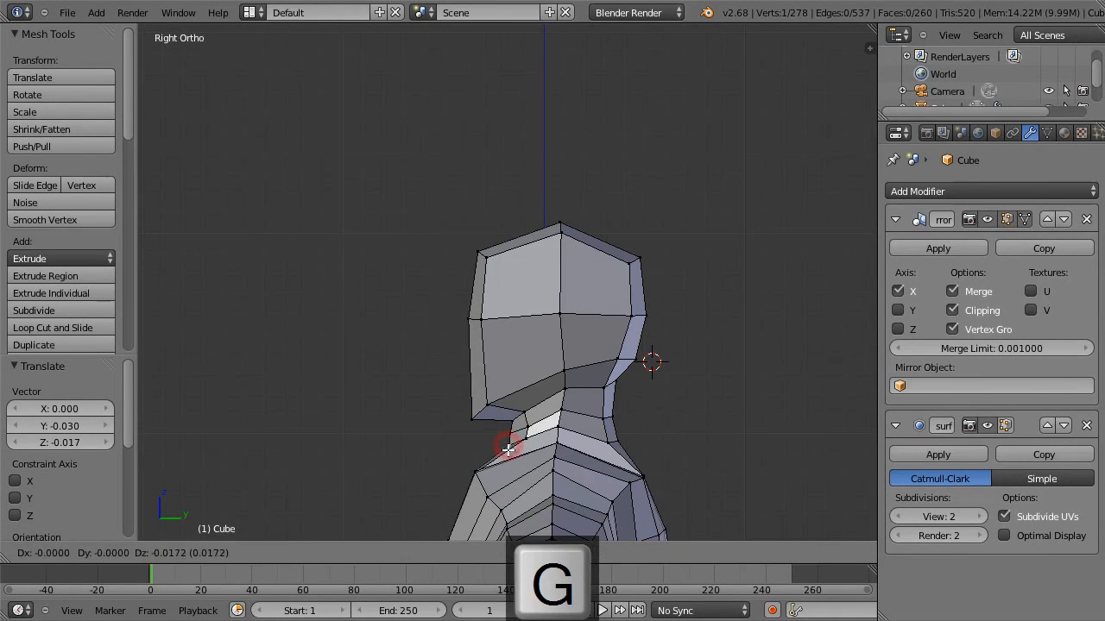
click(510, 450)
right_click(529, 447)
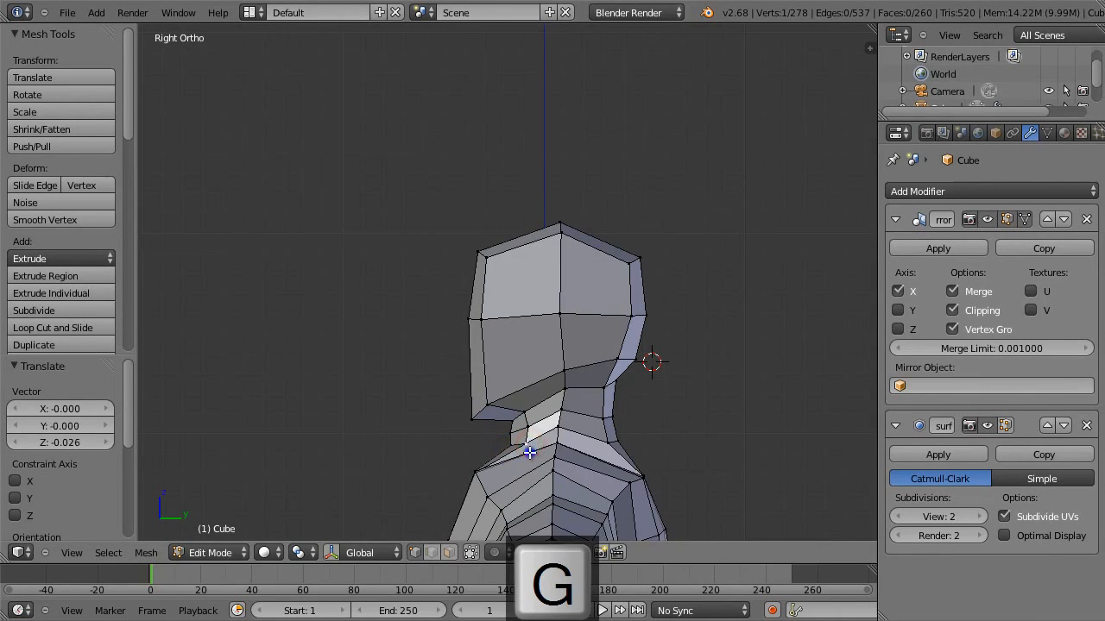
Select the chin and front upper-neck vertices together and adjust their position in the side view.
key(a)
key(b)
drag(445, 384, 533, 442)
key(g)
click(510, 440)
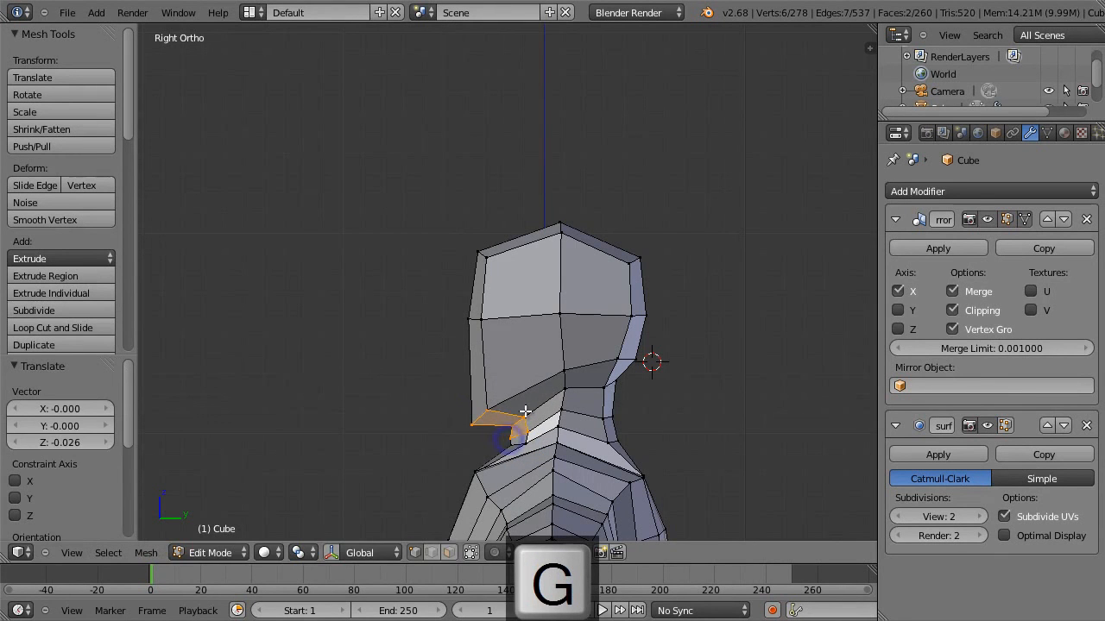
key(g)
click(521, 409)
Move the two chin vertices -0.004 along Y and -0.013 along Z, then clear the selection.
key(a)
key(b)
drag(454, 391, 497, 427)
key(g)
click(496, 430)
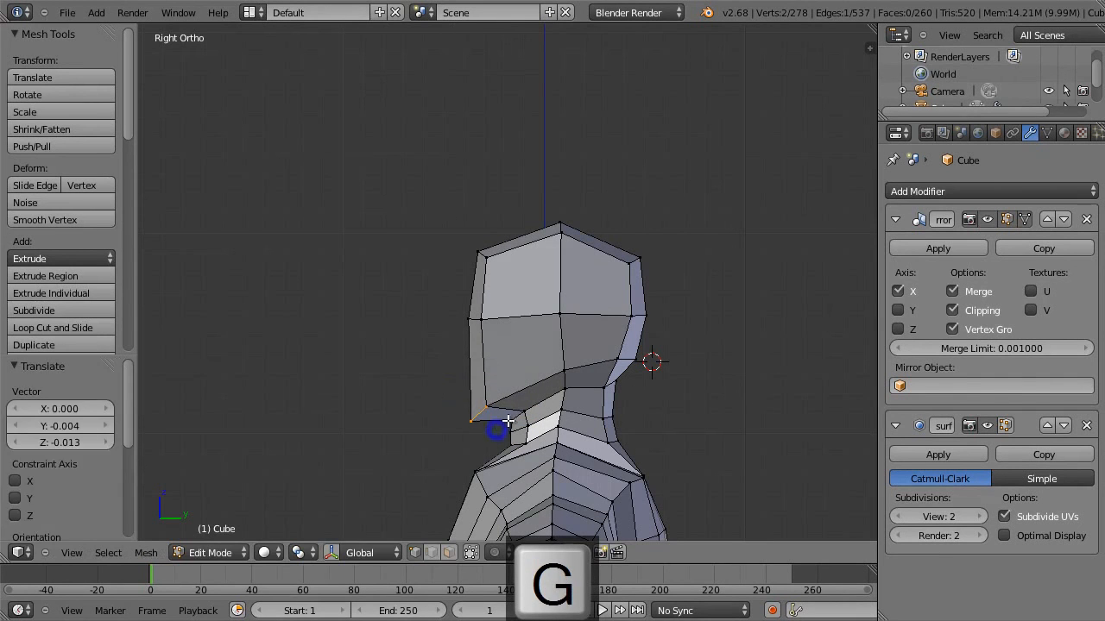
key(a)
Reposition the centre and outer vertices where the front of the upper neck meets the underside of the chin.
right_click(511, 420)
key(g)
click(502, 437)
key(g)
click(523, 419)
key(g)
click(514, 436)
Lower the front mid-face vertices slightly in the side view and clear the selection.
key(a)
key(b)
drag(443, 296, 502, 351)
key(g)
click(493, 351)
key(a)
Move the head's mid-height side vertex slightly backward and the upper side vertex 0.030 along Y and -0.009 along Z.
key(g)
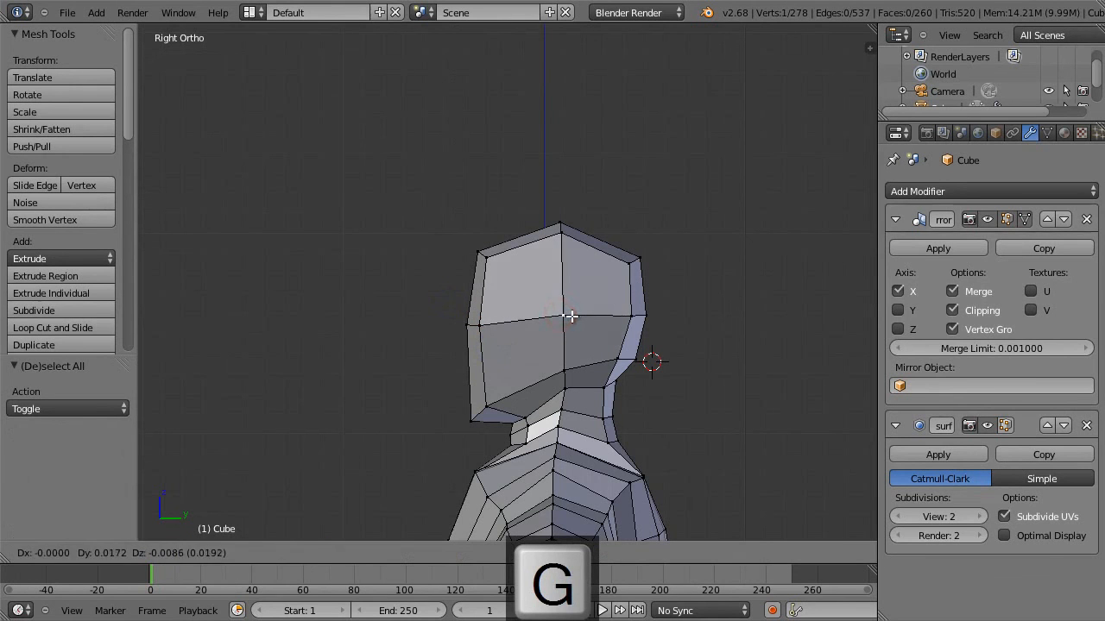
click(571, 314)
right_click(562, 234)
key(g)
click(627, 247)
Shift the crown's centre vertex slightly backward and down, then clear the selection.
right_click(564, 224)
key(g)
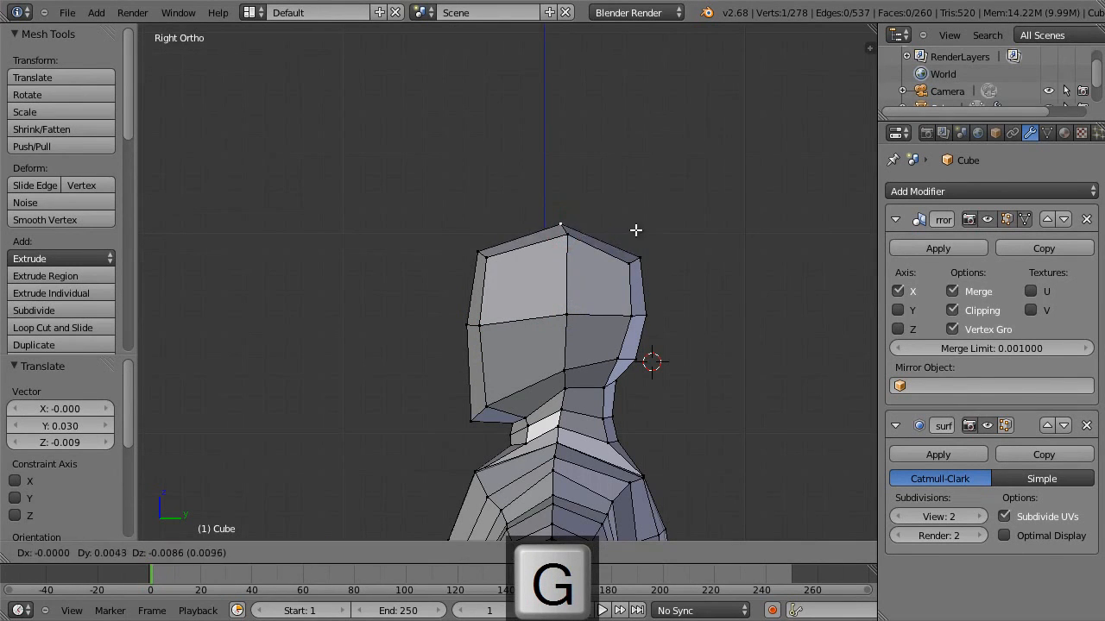
click(636, 234)
key(a)
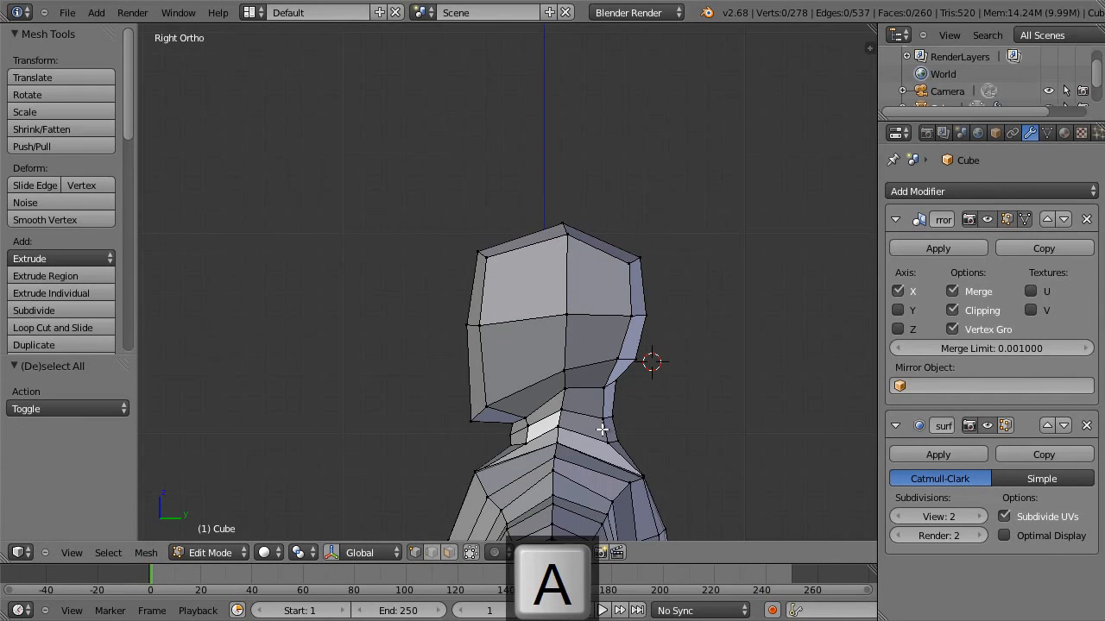
Lower the outer side edge of the upper neck slightly in the front view and clear the selection.
middle_drag(581, 432, 734, 420)
key(KP_1)
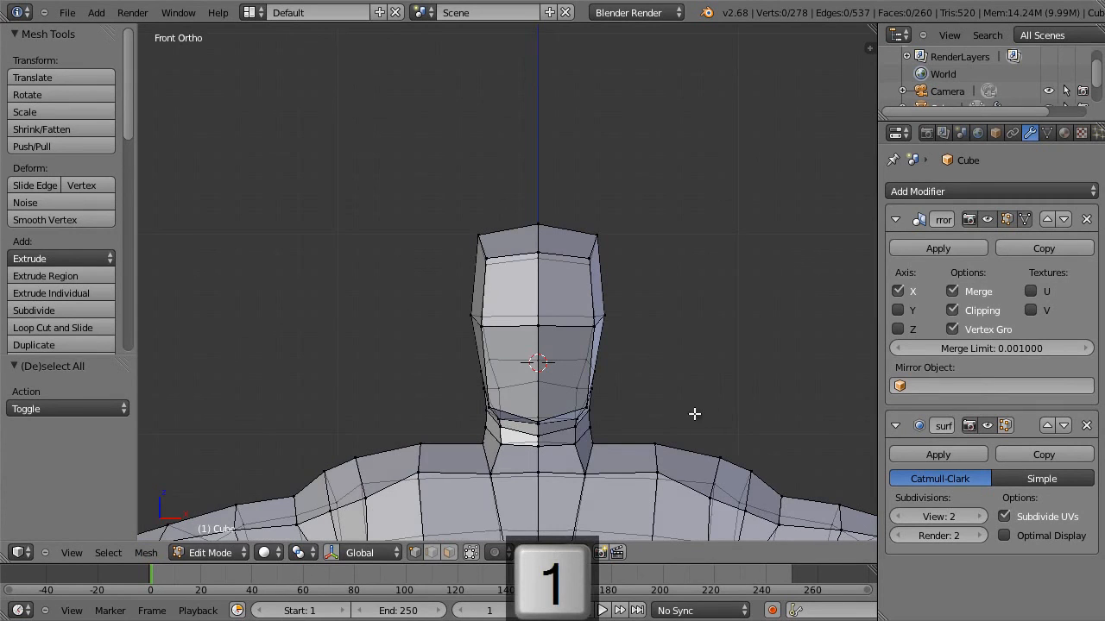
key(g)
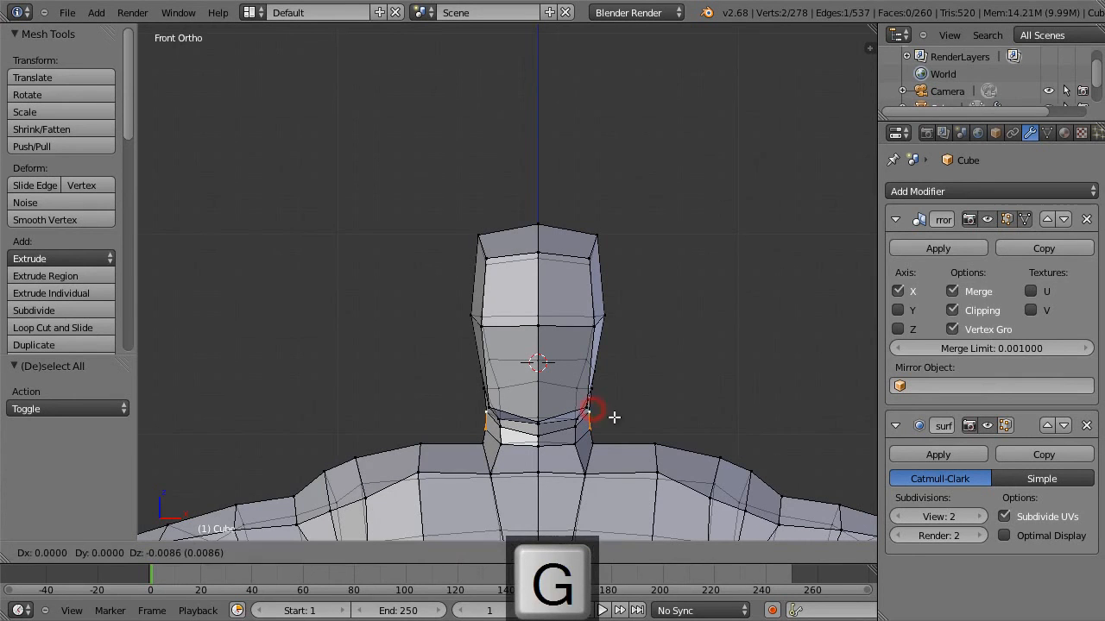
click(610, 416)
key(a)
Check the mesh in wireframe, return to solid shading and limit selection to visible geometry.
key(z)
key(z)
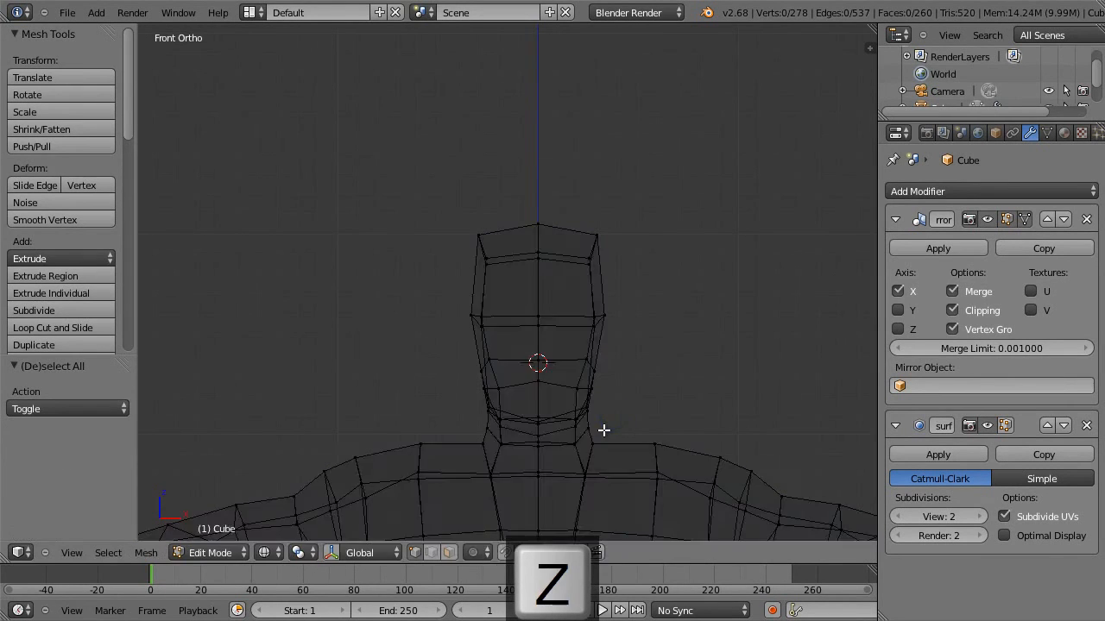
key(Print)
click(471, 553)
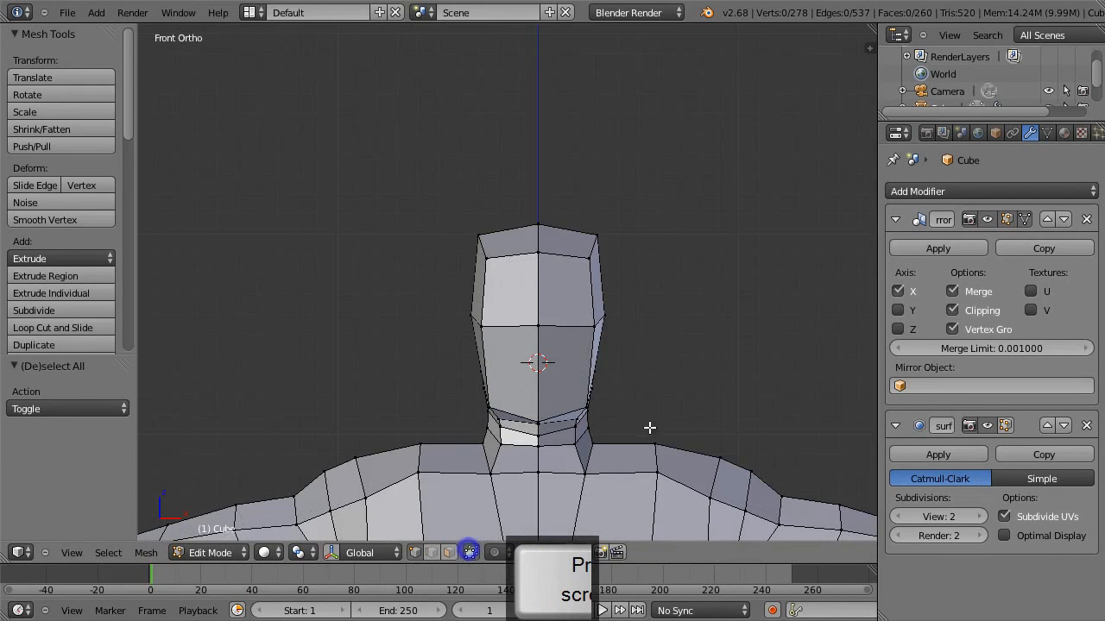
Add a horizontal loop cut around the upper head and slide it slightly upward.
middle_drag(606, 412, 480, 422)
scroll(401, 405, down, 5)
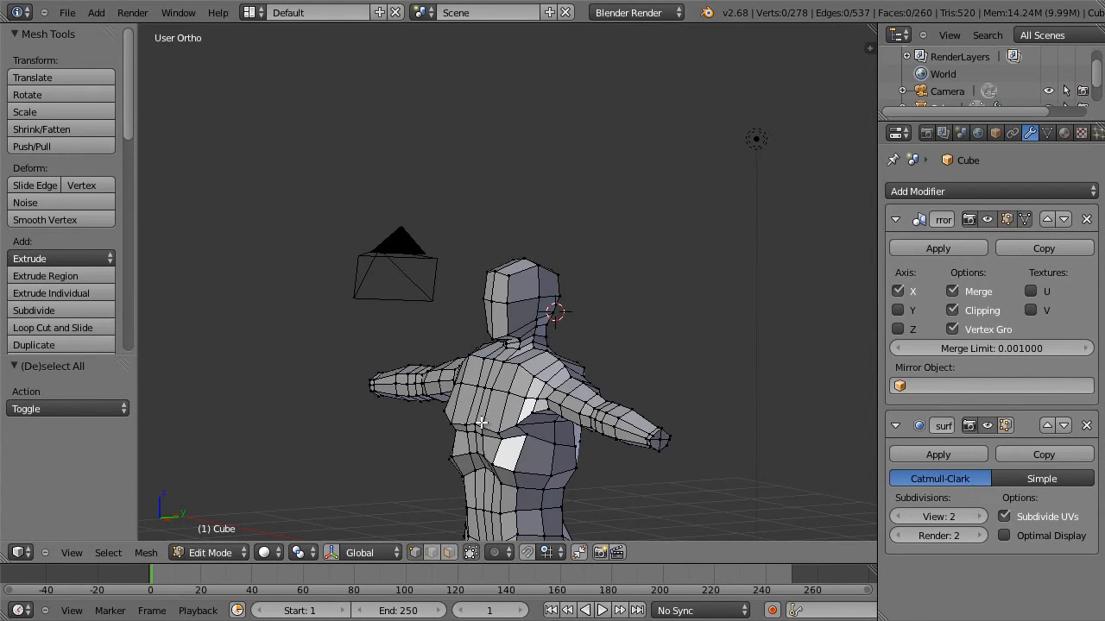
scroll(537, 278, up, 4)
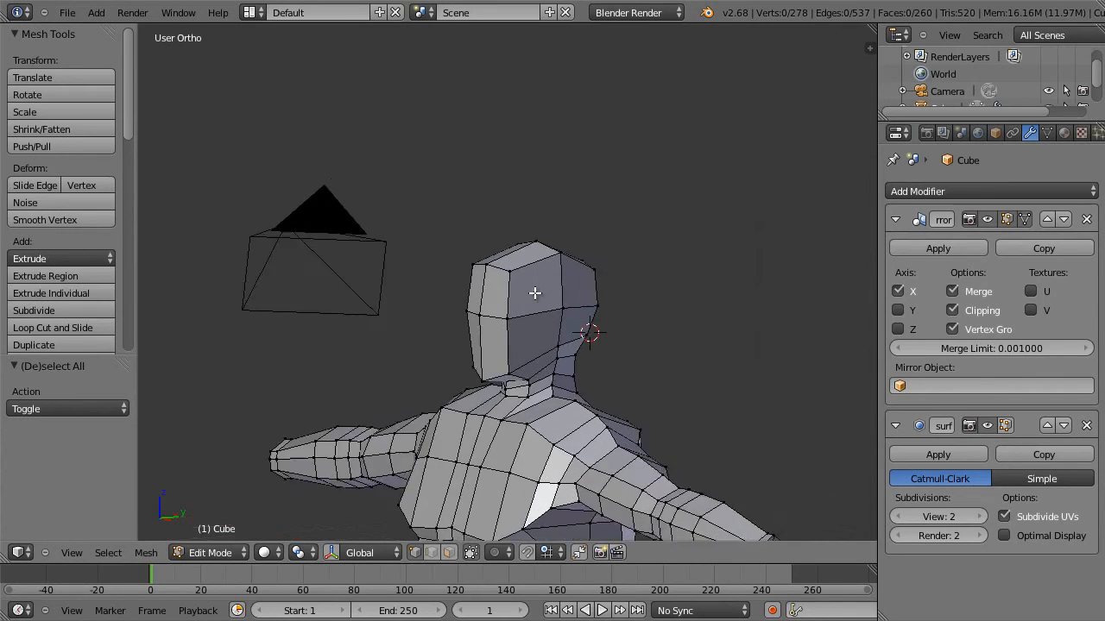
middle_drag(542, 293, 515, 284)
key(ctrl+r)
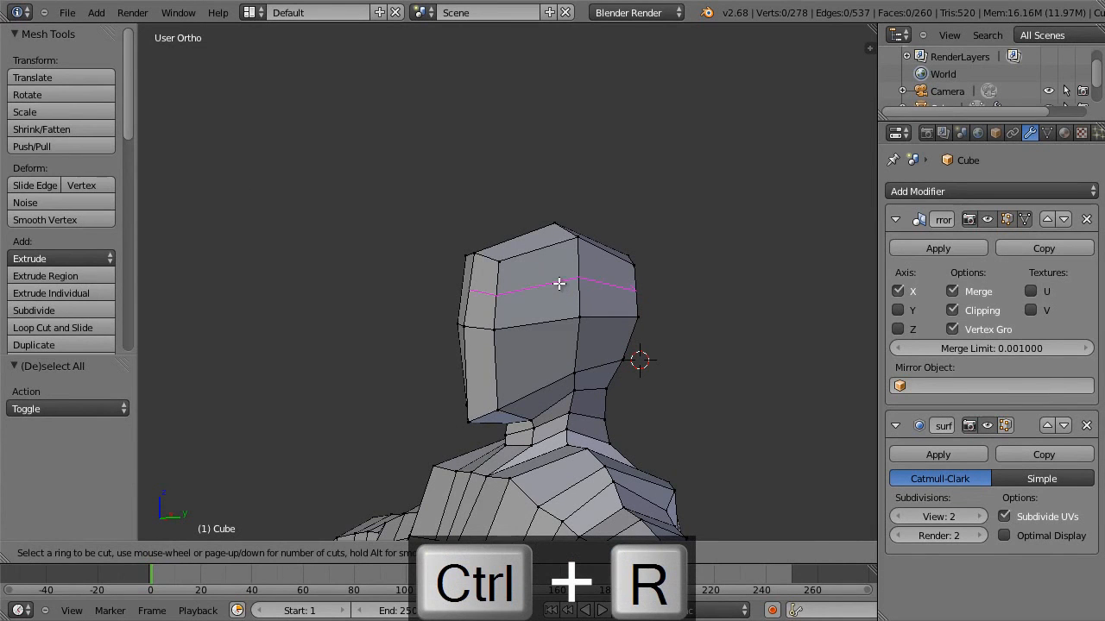
click(558, 282)
click(569, 274)
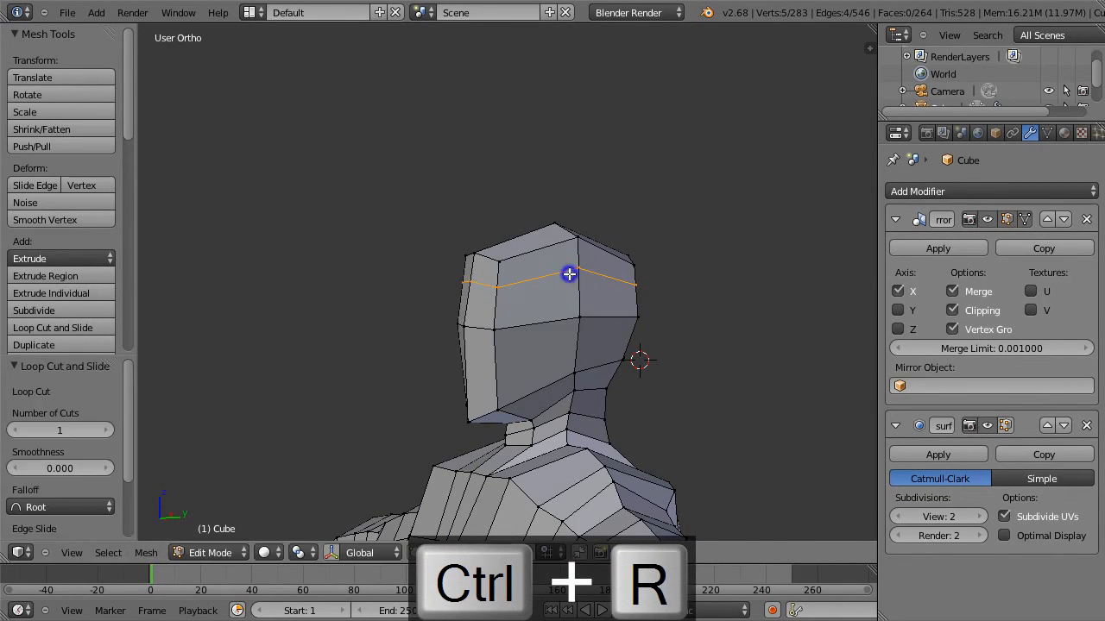
Scale the forehead's top edge to 0.867 and move the crown's outer vertex -0.073 along X and -0.026 along Z.
key(KP_3)
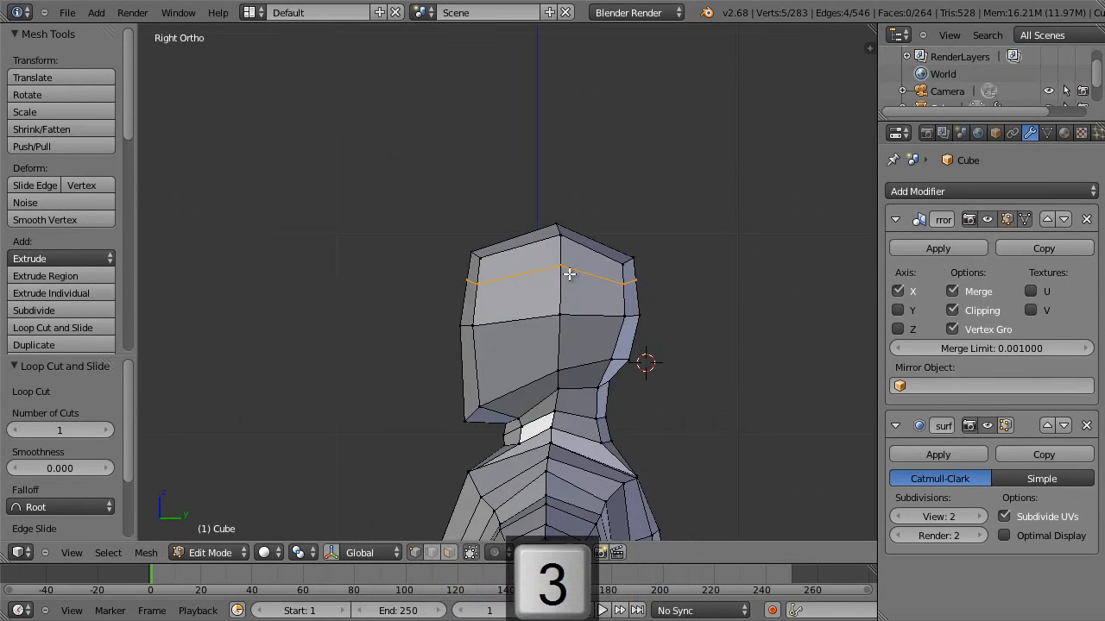
right_click(480, 258)
middle_drag(552, 242, 699, 286)
key(KP_1)
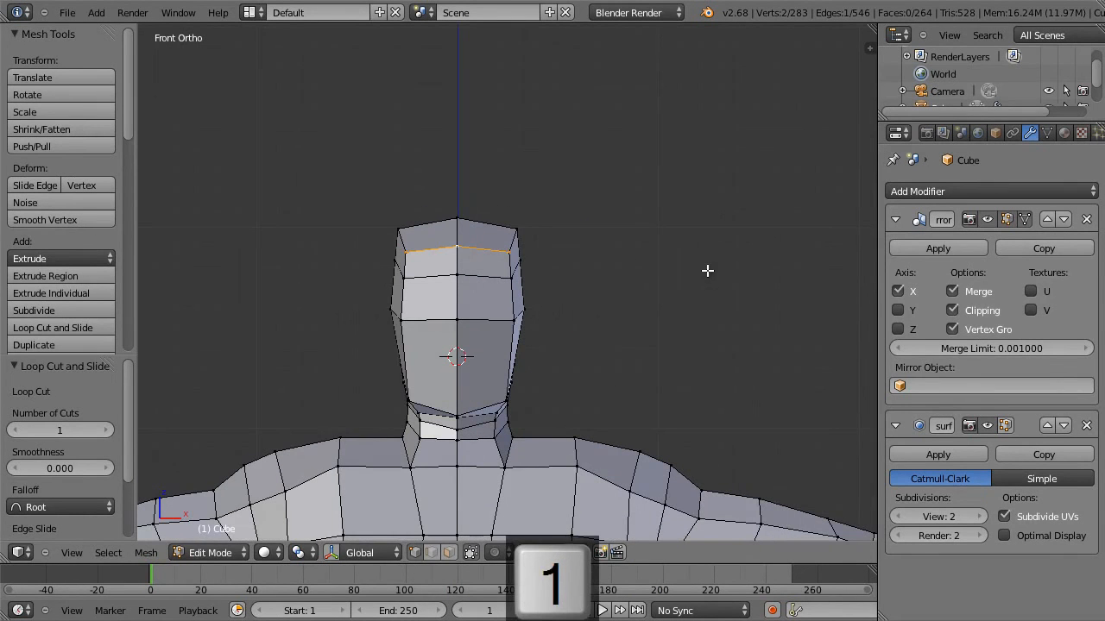
key(s)
click(670, 267)
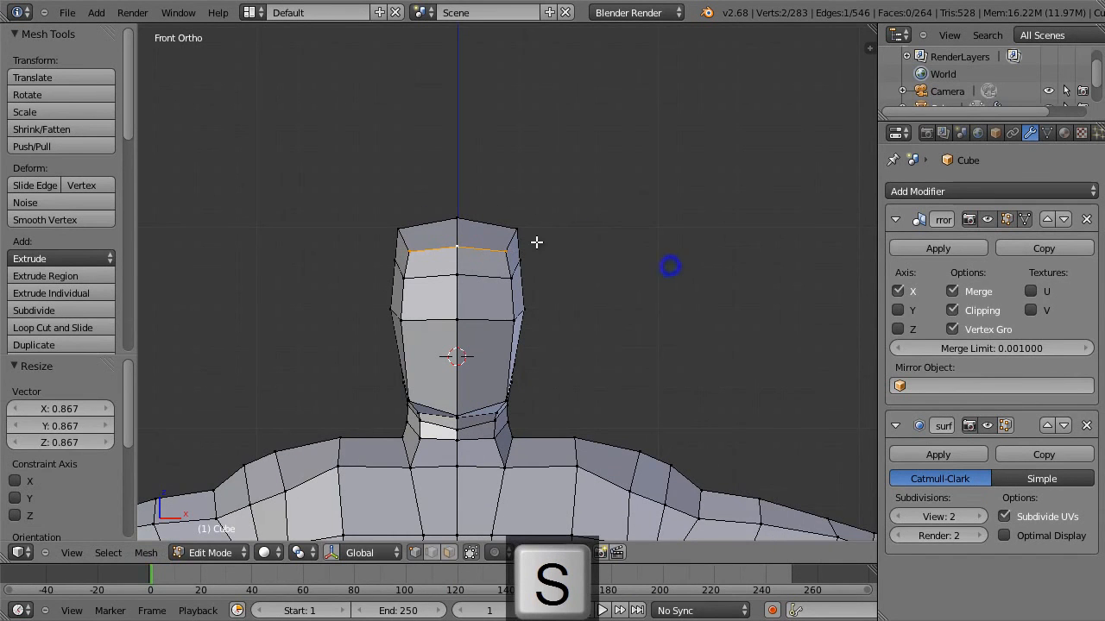
key(g)
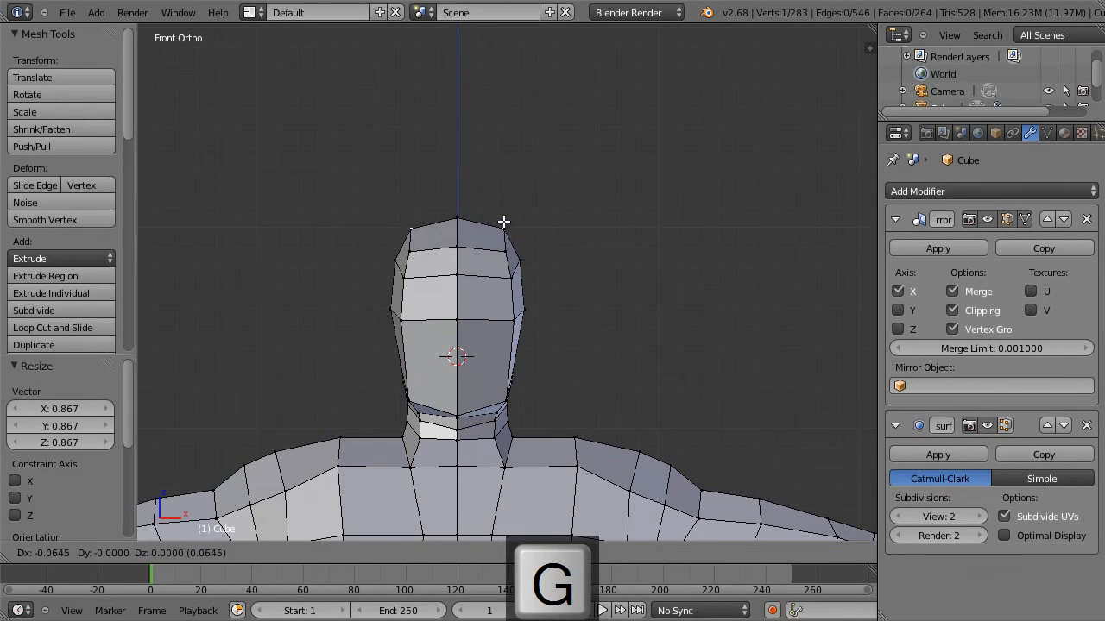
click(501, 226)
Slide the forehead's top edge by a factor of -0.197 to round the front of the head.
right_click(465, 248)
shift+right_click(506, 253)
middle_drag(593, 265, 444, 278)
key(g)
key(g)
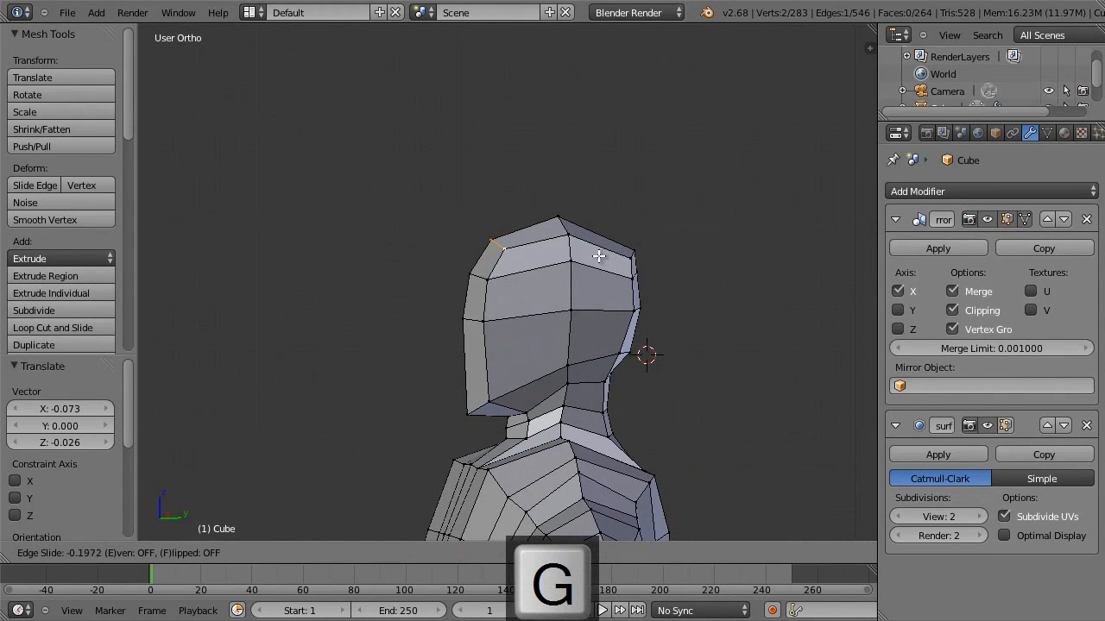
click(595, 254)
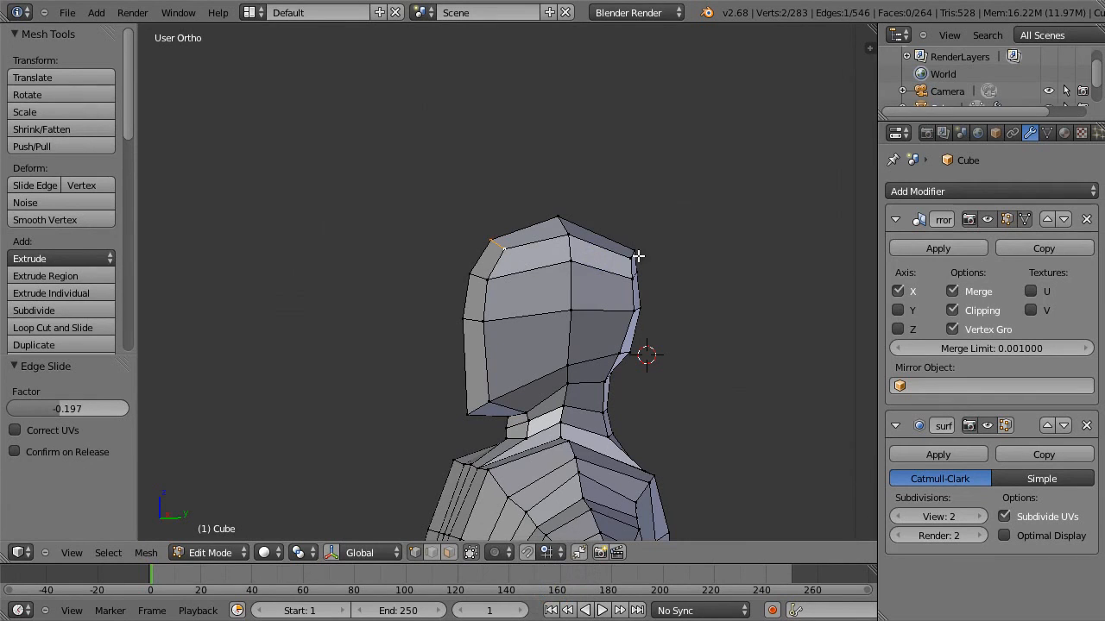
Move the head's upper rear edge -0.068 along Y and 0.052 along Z, and nudge the rear outer vertex below -0.013 along Y.
key(g)
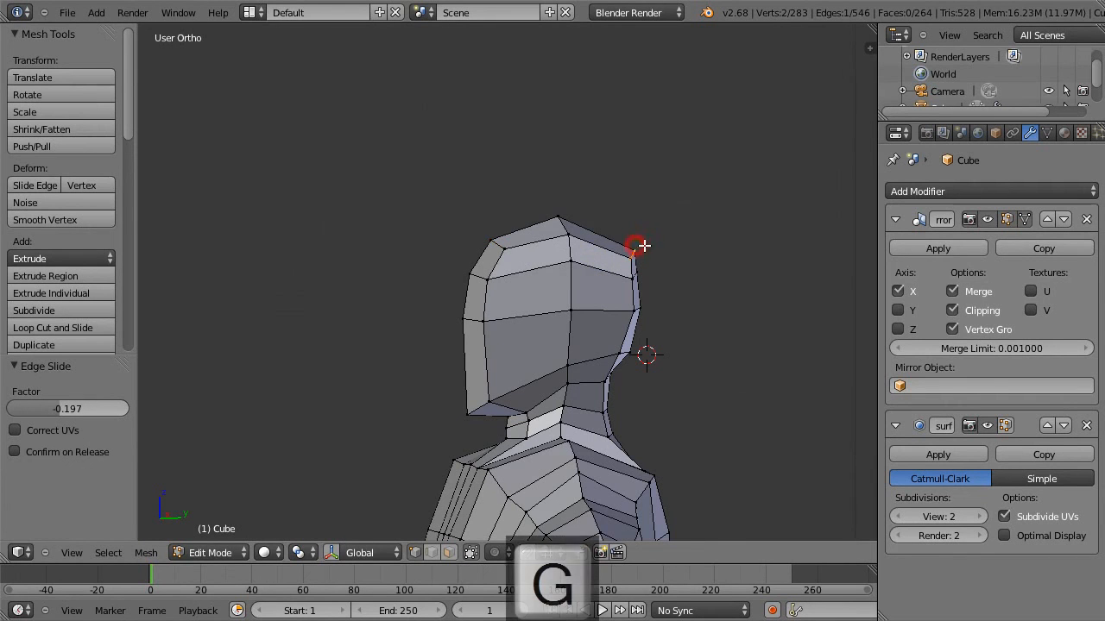
click(630, 235)
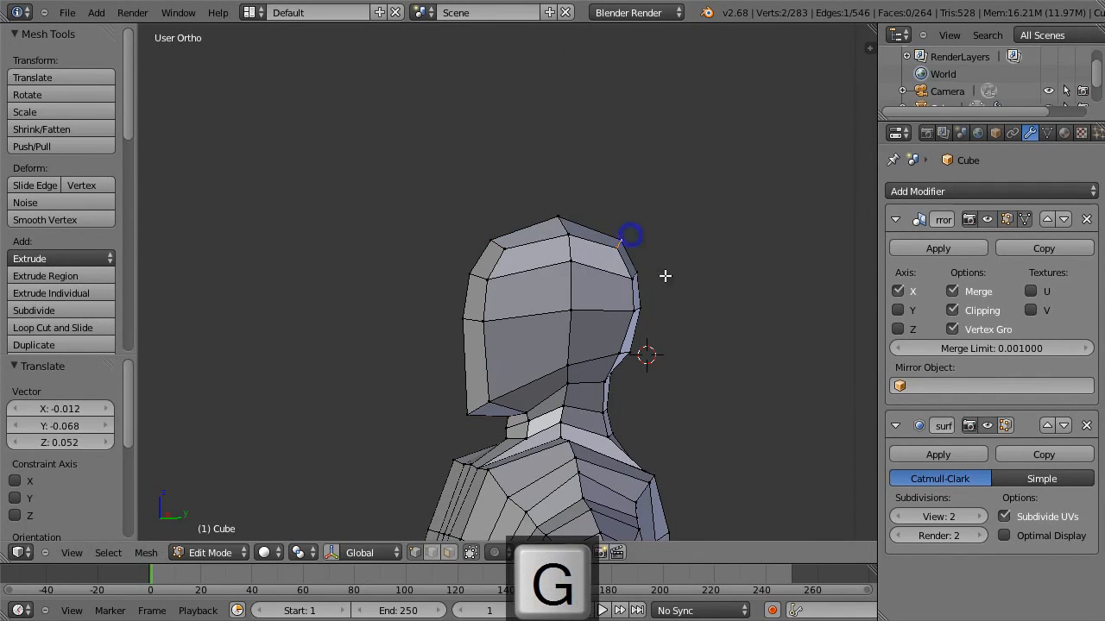
key(a)
key(g)
click(618, 284)
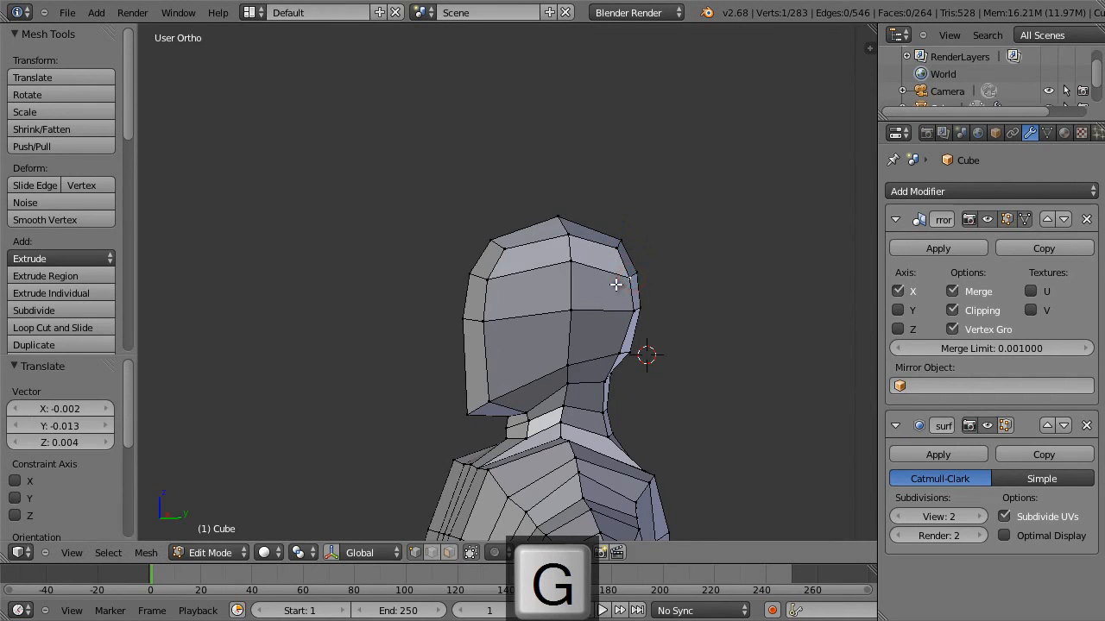
Add a horizontal loop cut around the lower face and move its front edge -0.031 along Y and -0.120 along Z.
key(ctrl+r)
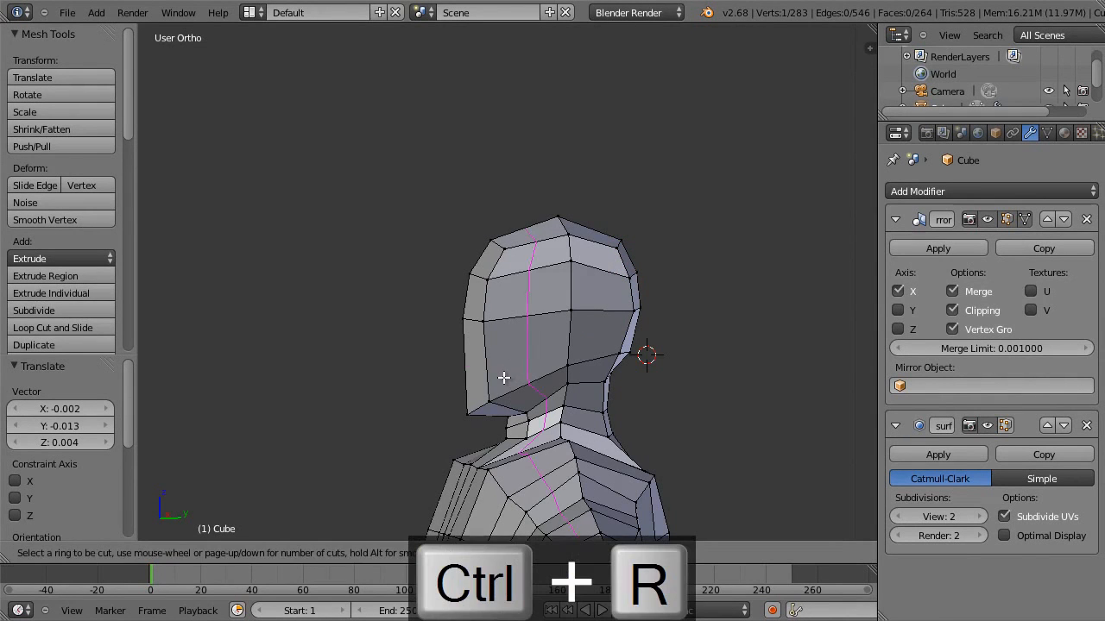
click(479, 383)
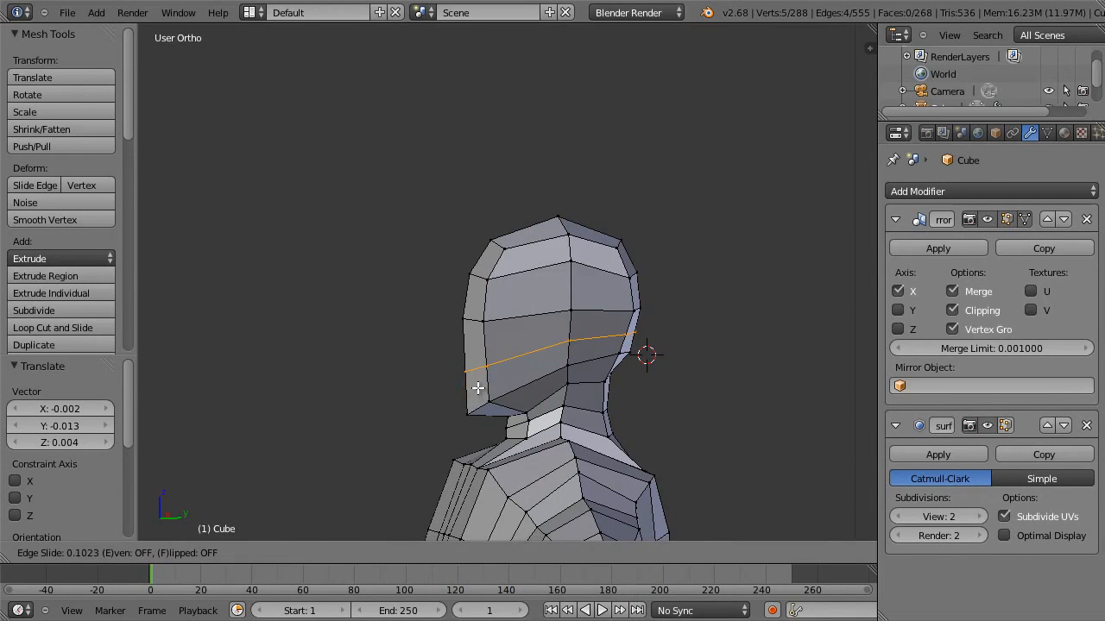
click(476, 388)
right_click(463, 372)
key(g)
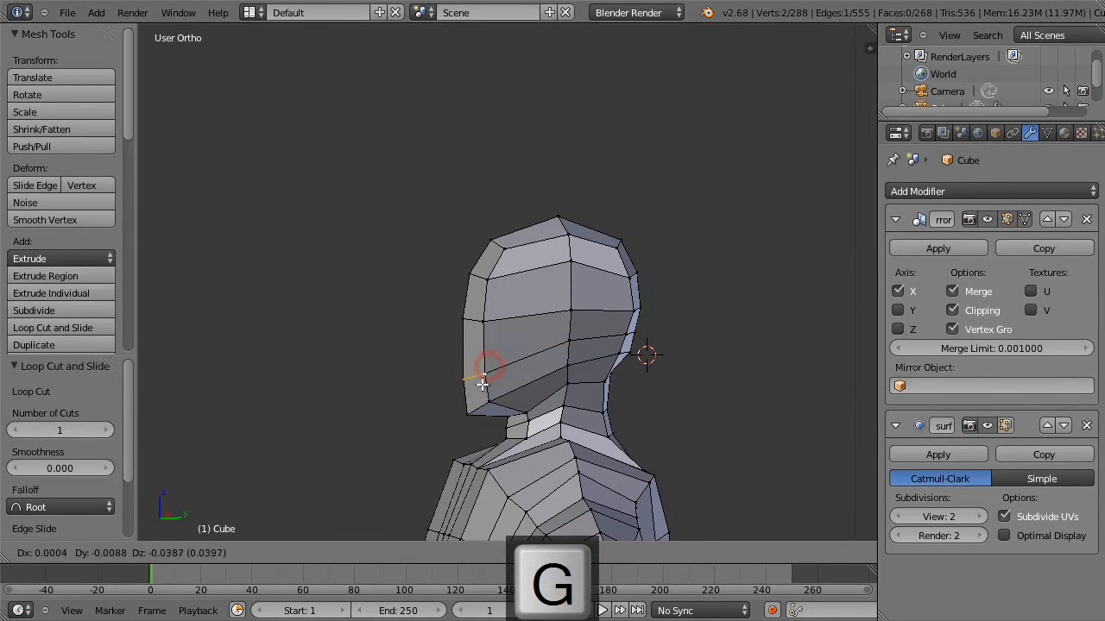
click(478, 401)
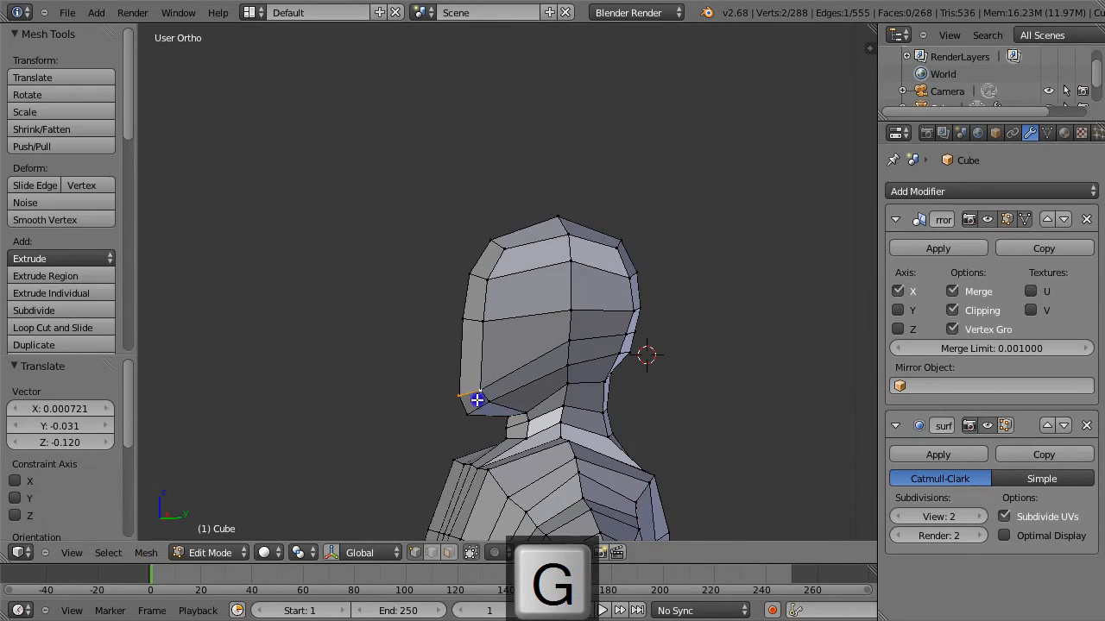
Move the chin face 0.047 along Y, then adjust it -0.013 along Y and -0.034 along Z in the side view.
shift+right_click(492, 406)
key(g)
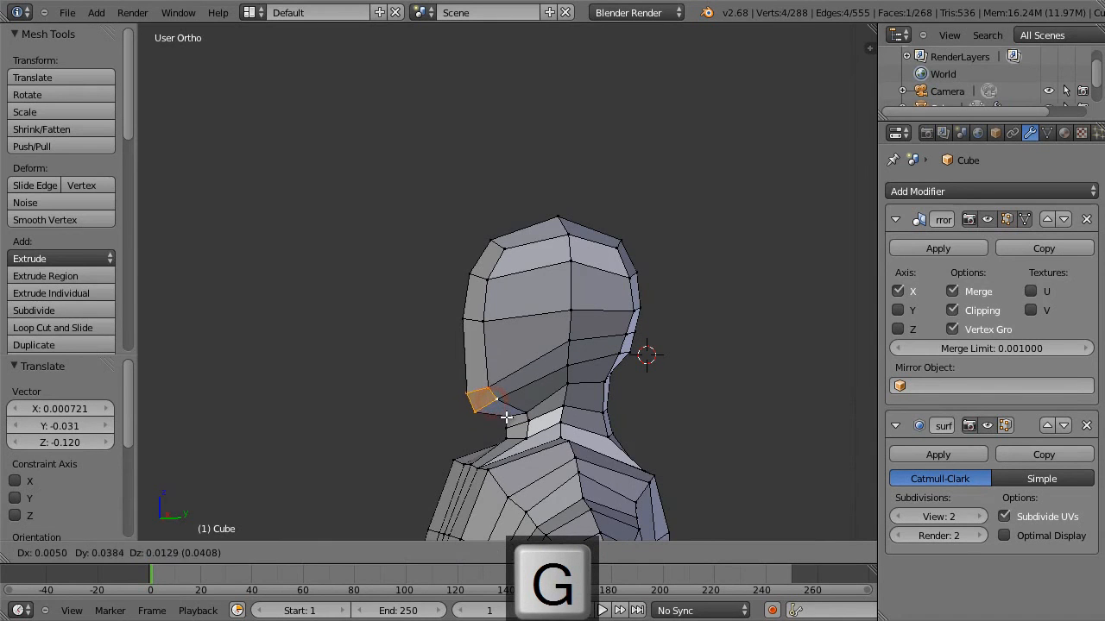
click(501, 414)
key(3)
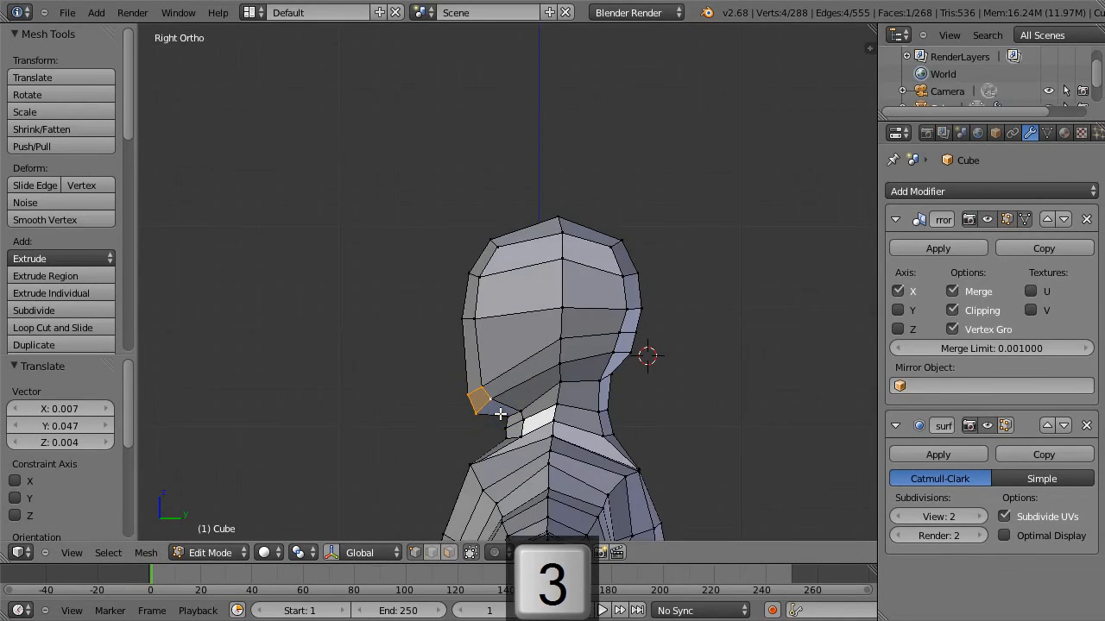
key(g)
click(446, 441)
Move the centre vertex at the front of the upper neck -0.017 along Y and -0.017 along Z.
right_click(505, 418)
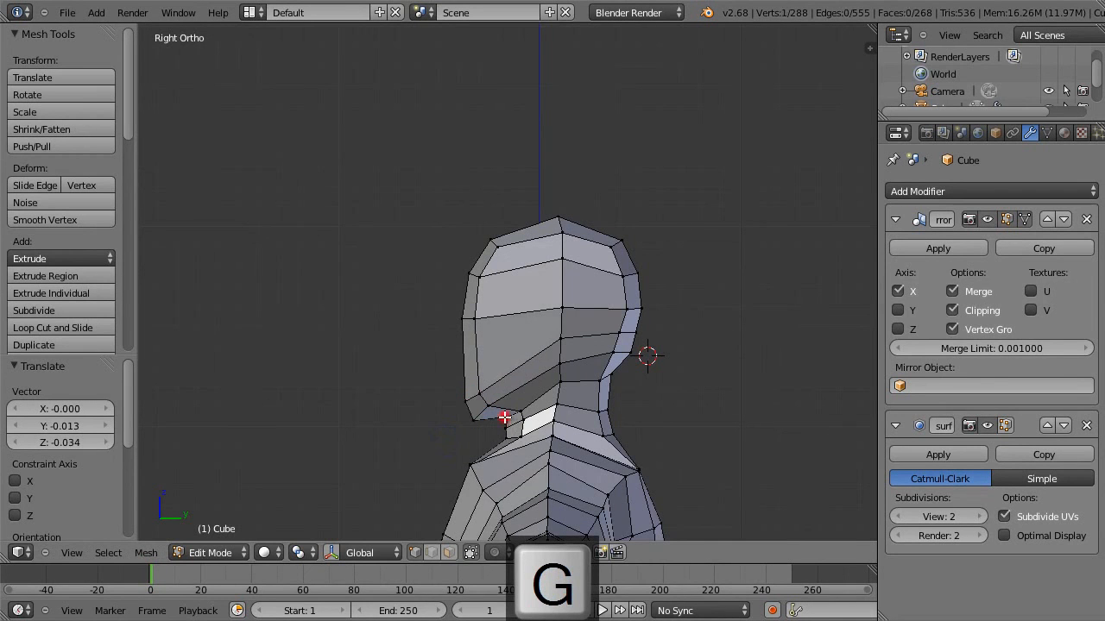
key(g)
click(502, 432)
Raise the outer vertex where the jaw meets the front of the neck in the side view.
key(g)
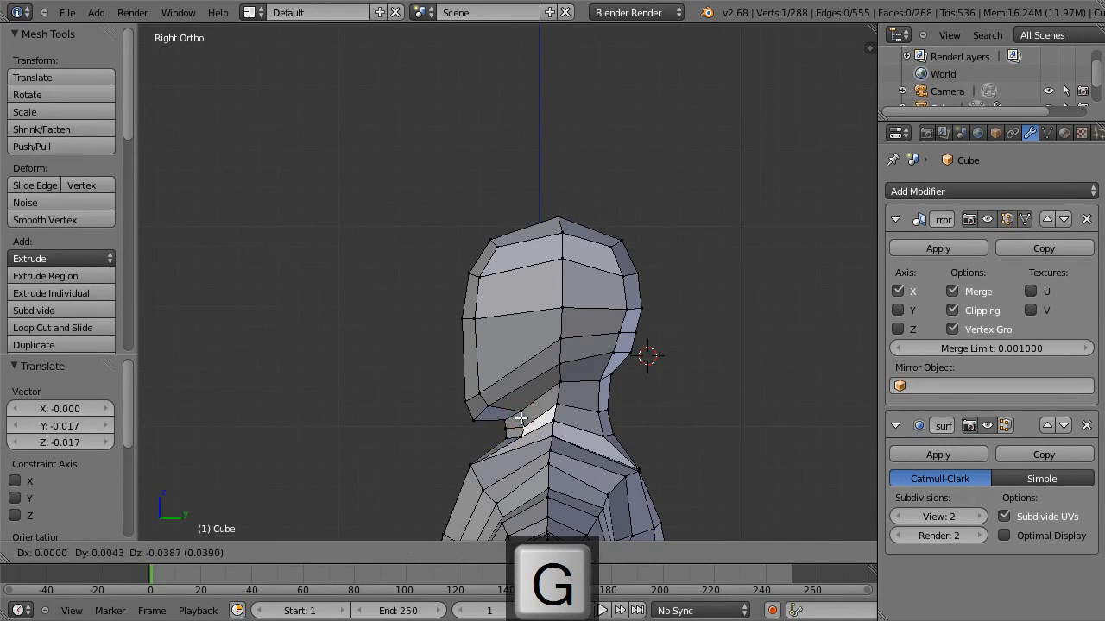
key(Escape)
key(g)
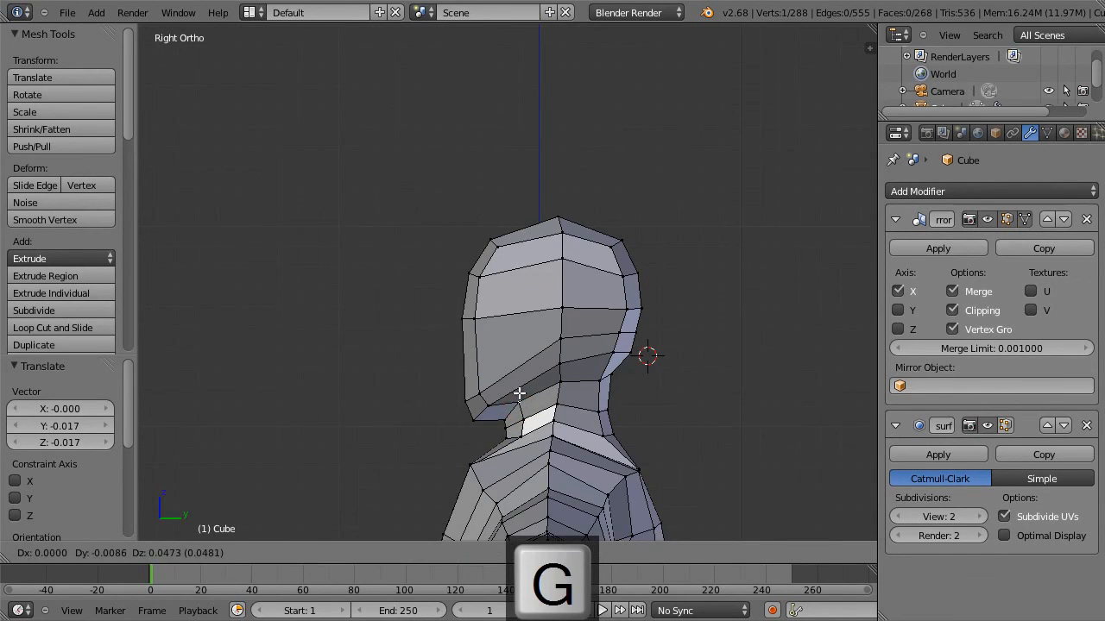
click(522, 397)
Raise the side vertex at the top of the neck slightly, and move the vertex behind it 0.004 along Y and 0.039 along Z.
right_click(560, 380)
key(g)
click(561, 377)
right_click(602, 376)
key(g)
click(601, 366)
Move the rear edges at the top of the neck -0.056 along X and -0.004 along Z in the back view.
middle_drag(603, 364, 637, 385)
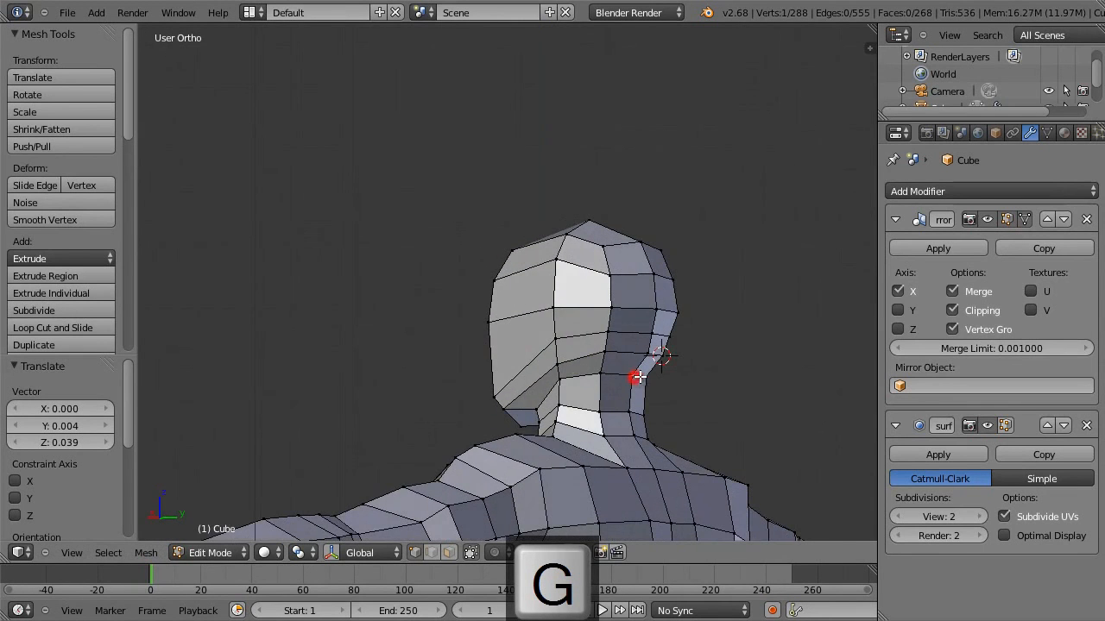
key(ctrl+KP_1)
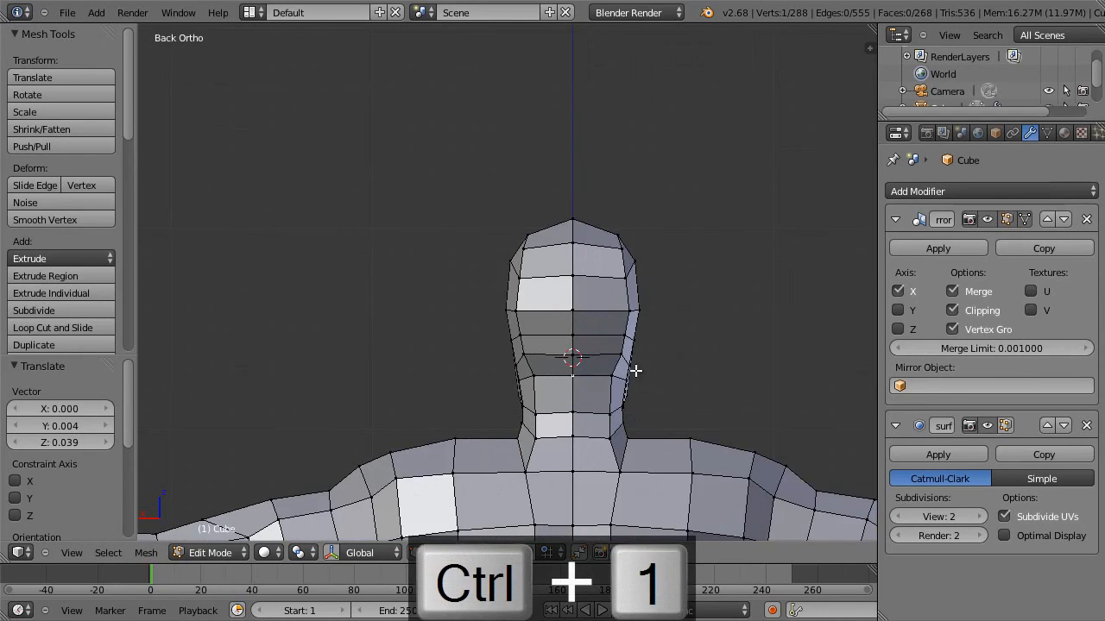
alt+right_click(533, 369)
key(s)
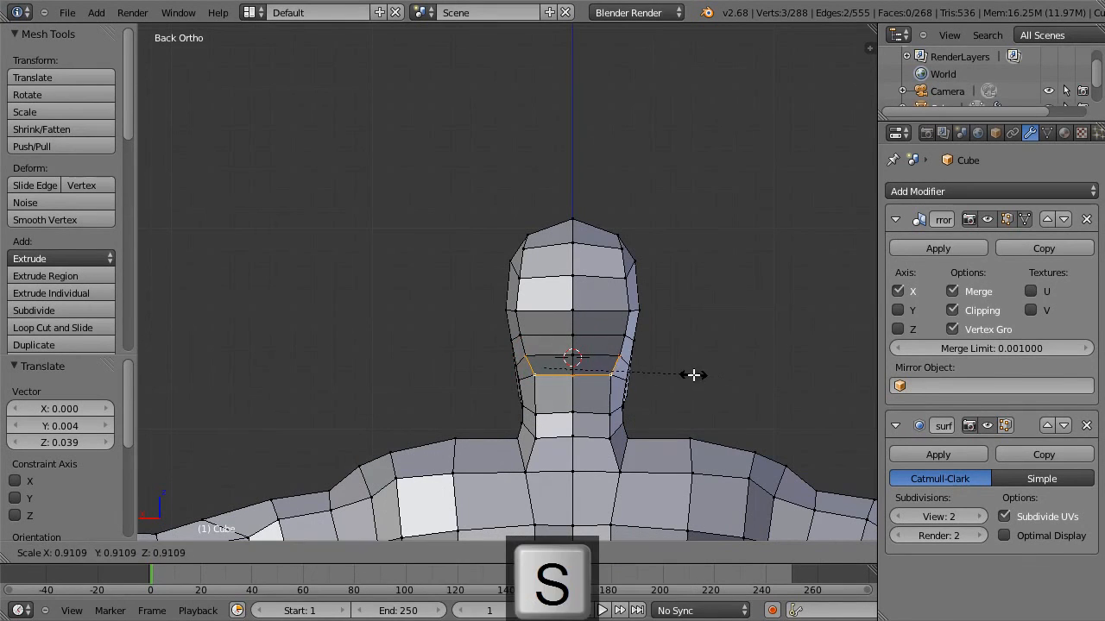
key(Escape)
key(g)
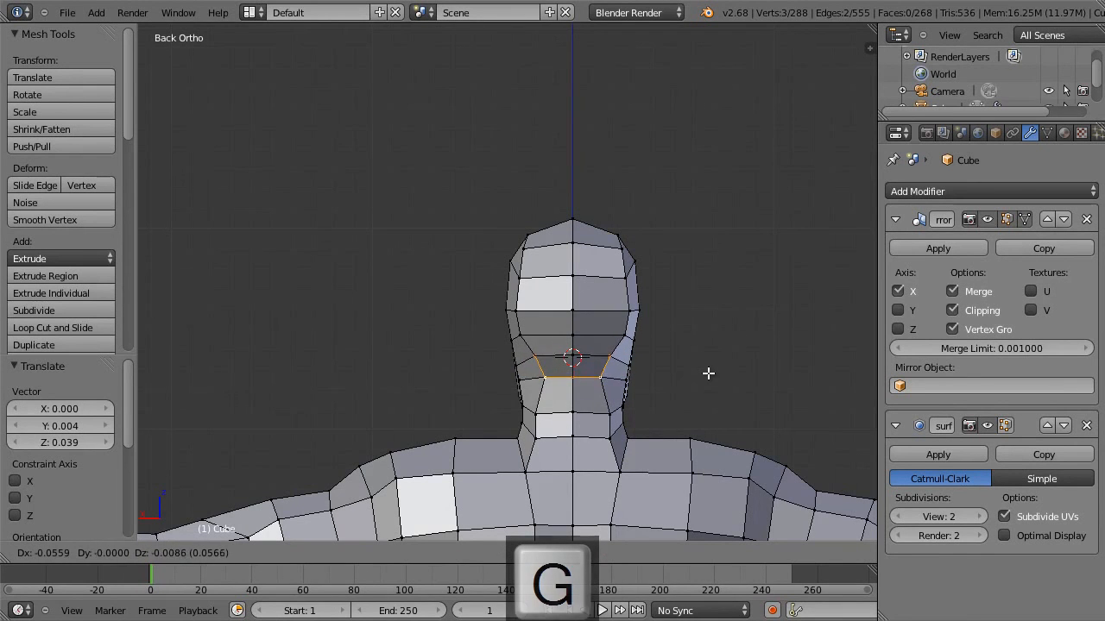
click(704, 373)
Pull the three outer vertices down the back of the neck inward, moving the lowest one -0.022 along X.
right_click(542, 416)
key(g)
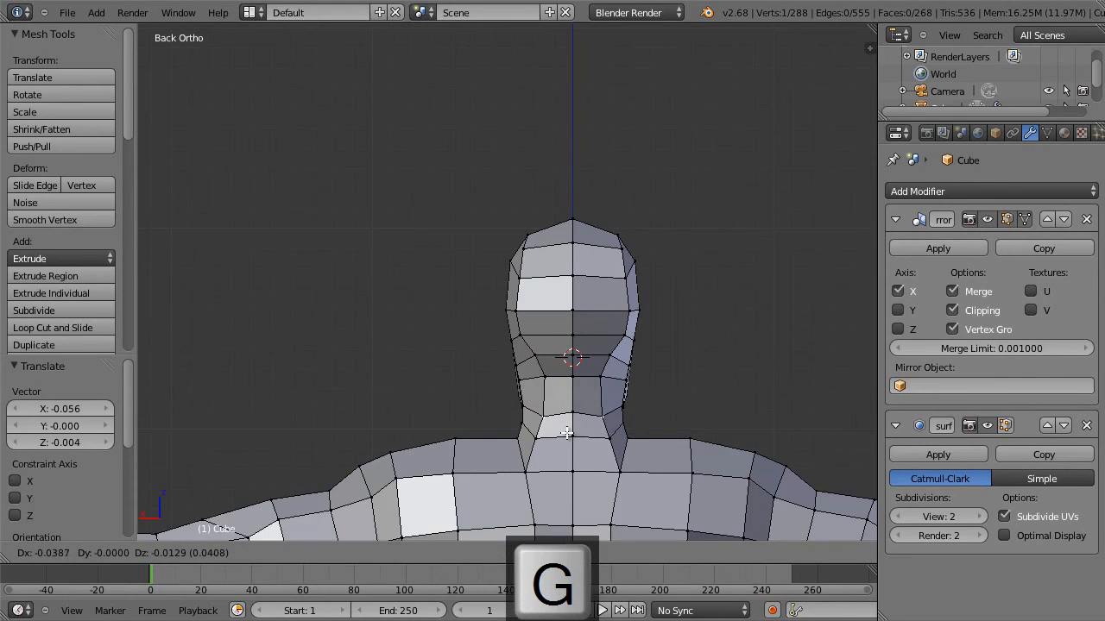
click(566, 433)
right_click(538, 443)
key(g)
click(550, 443)
right_click(530, 471)
key(g)
click(539, 469)
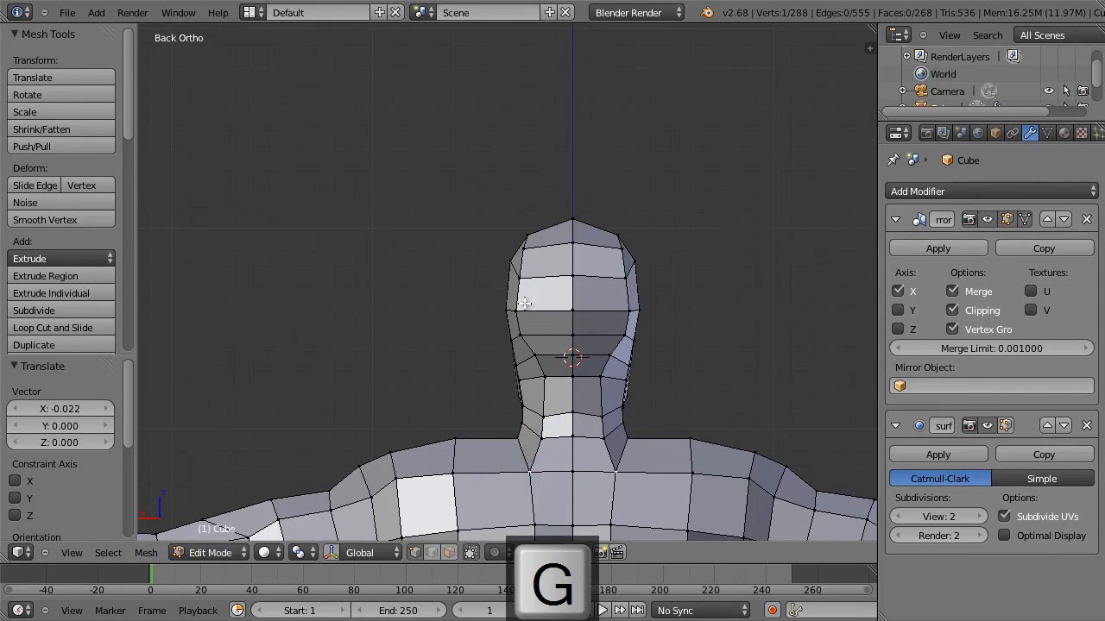
Move the upper outer vertex at the back of the head inward, and move the crown's centre vertex -0.017 along Z.
key(g)
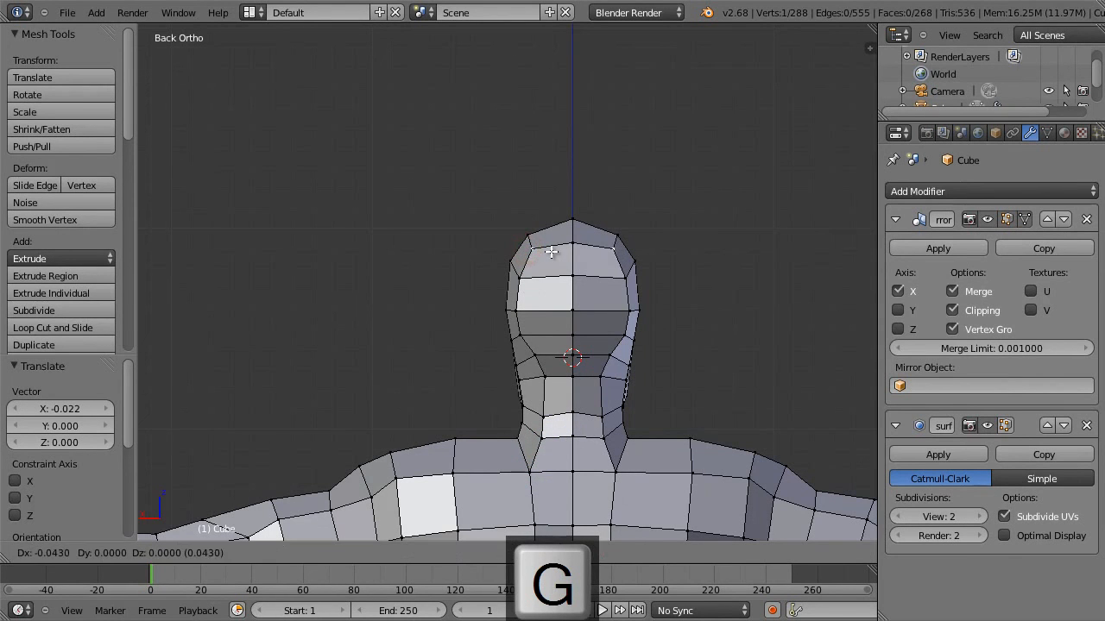
click(547, 249)
right_click(574, 225)
key(g)
click(574, 225)
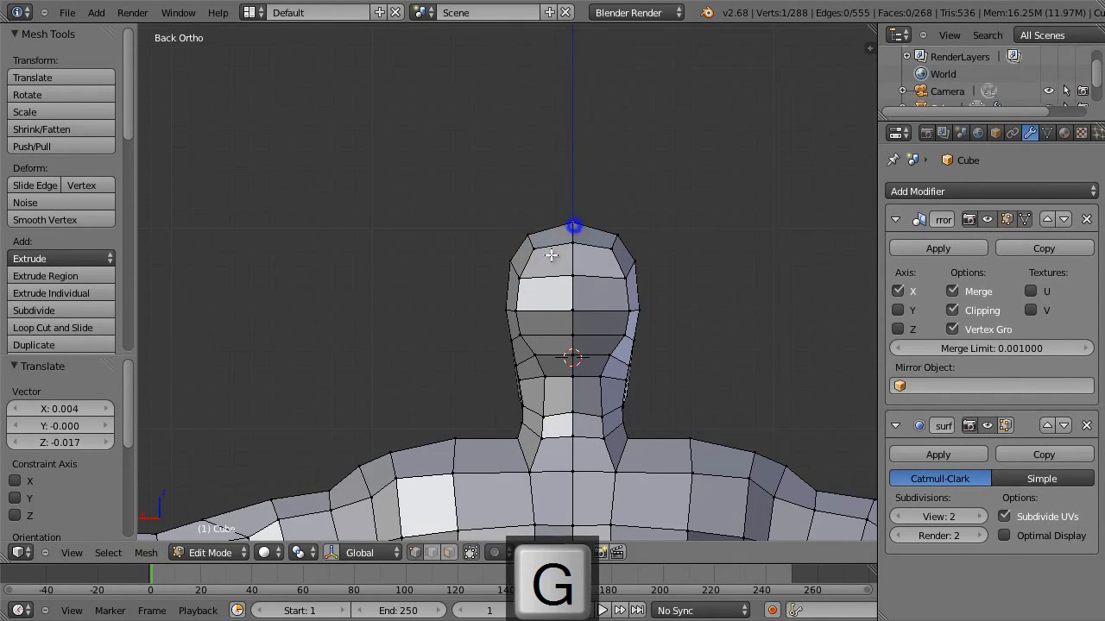
Nudge the outer rear head vertex at mid height, and move the one below it -0.004 along X and -0.004 along Z.
key(g)
click(530, 313)
right_click(523, 333)
key(g)
click(526, 335)
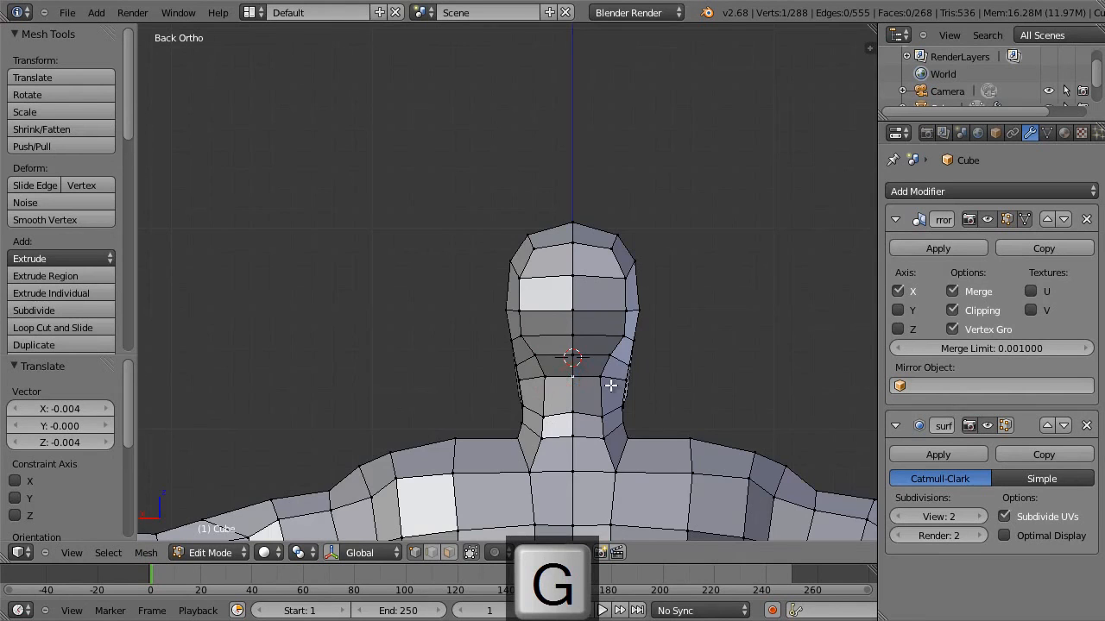
Move the centre vertex at the top rear of the neck -0.004 along Y and 0.052 along Z in the side wireframe view.
key(KP_1)
key(KP_3)
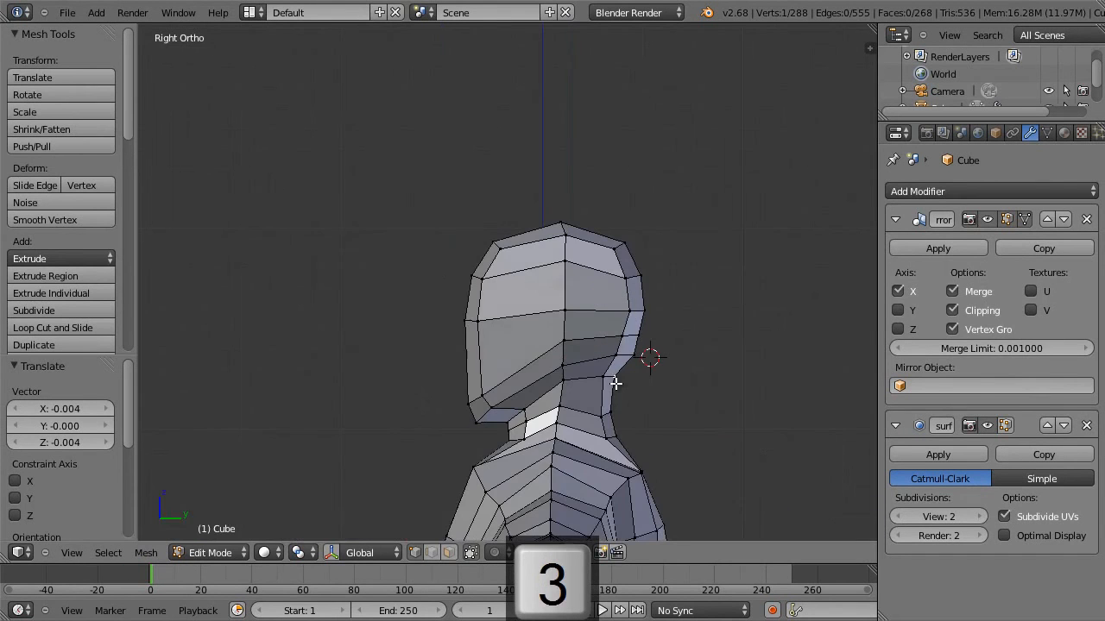
key(z)
key(g)
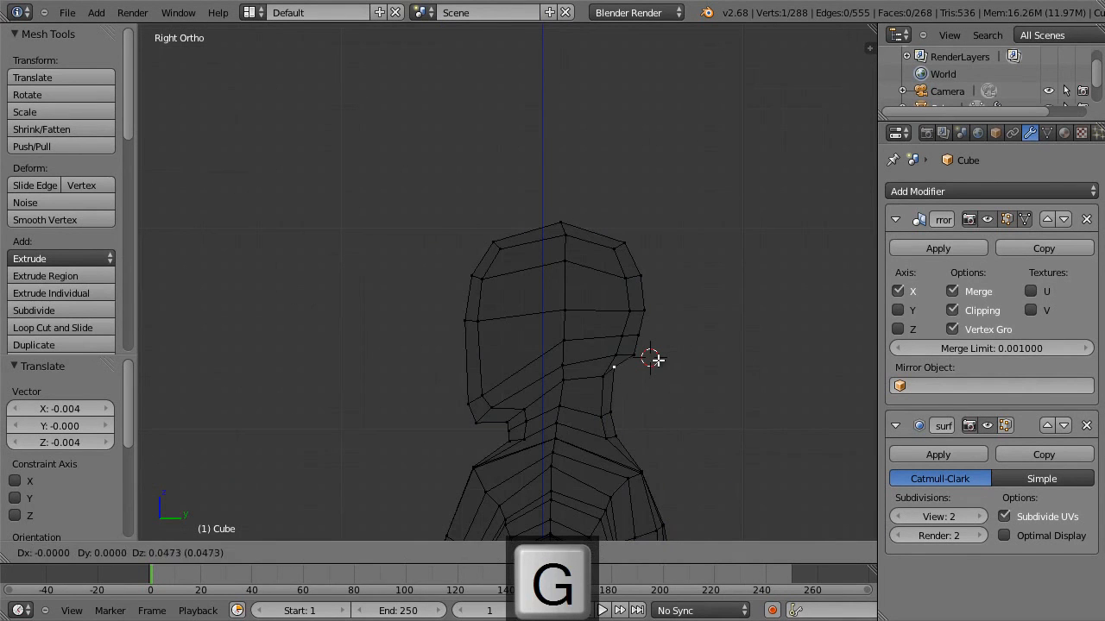
click(655, 359)
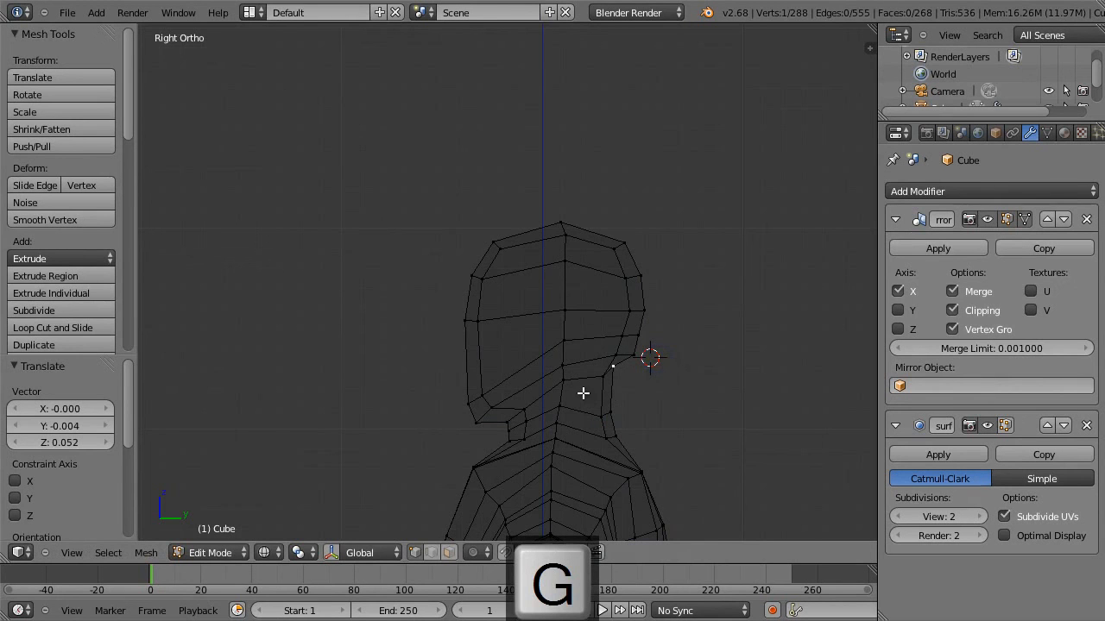
Return to solid shading and move the outer jaw edge -0.065 along X and 0.004 along Z in the front view.
key(KP_1)
key(z)
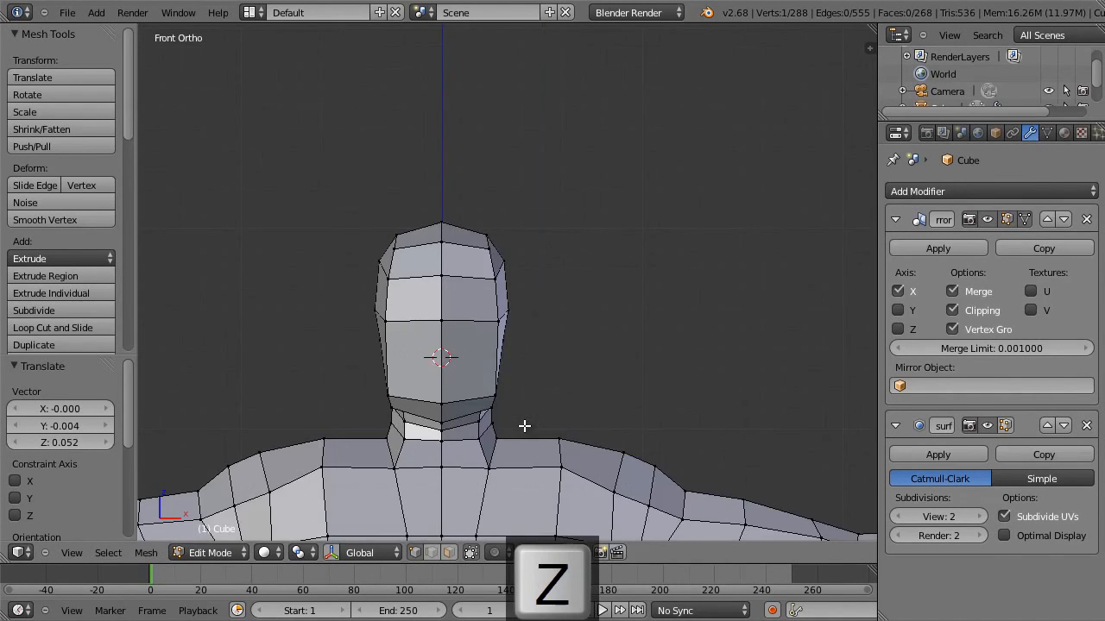
shift+right_click(492, 393)
key(g)
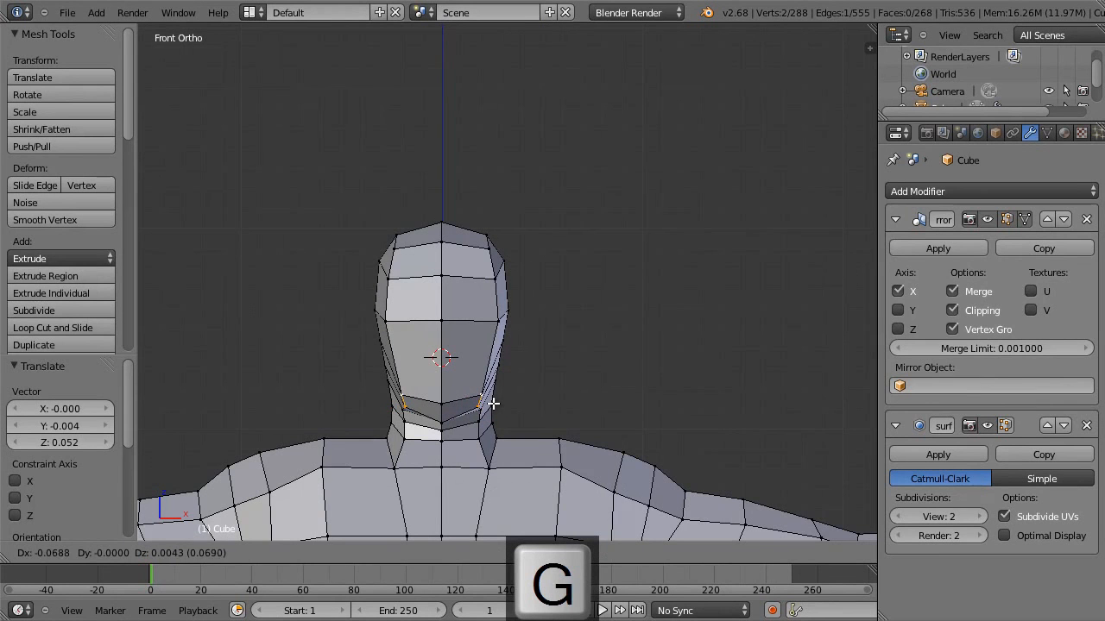
click(493, 401)
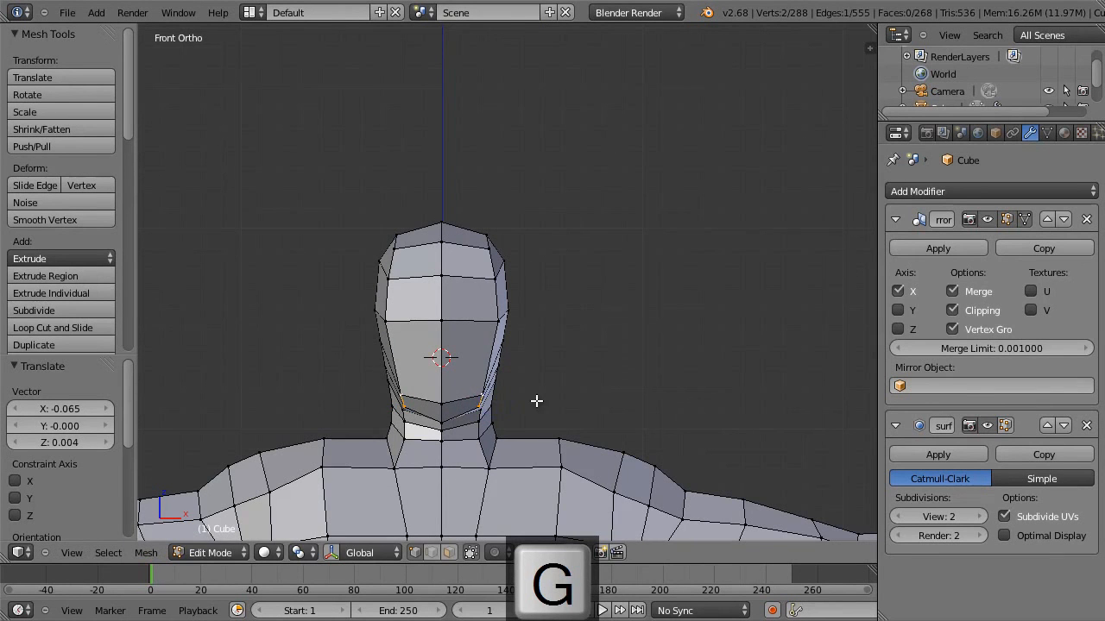
Move the centre vertex where the chin's underside meets the neck 0.015 along Y and 0.041 along Z in the side view.
key(KP_3)
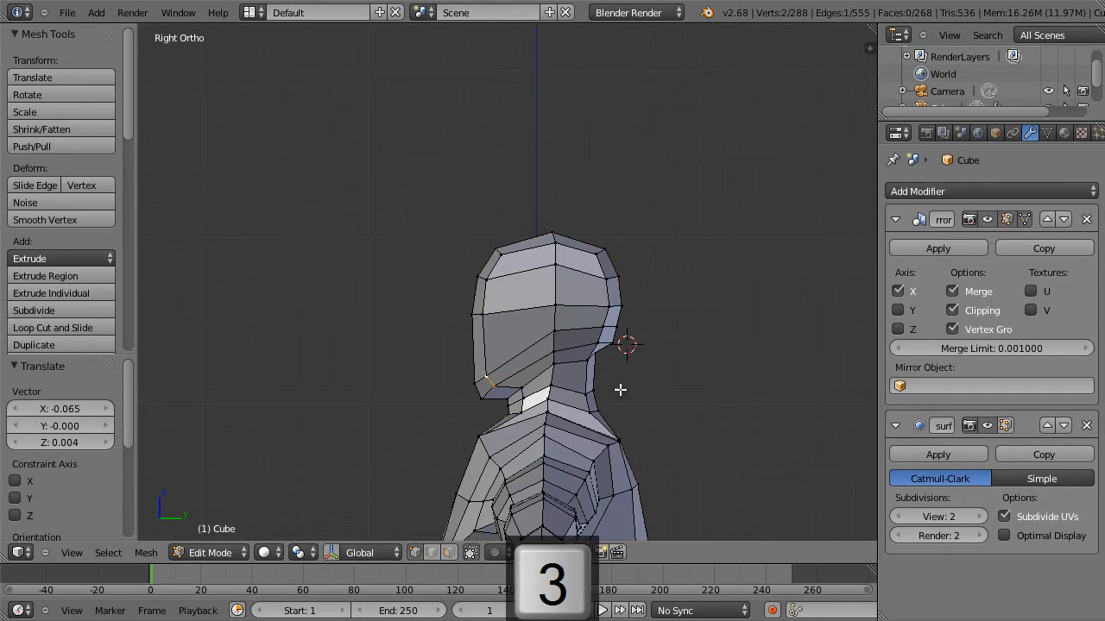
key(Tab)
key(Tab)
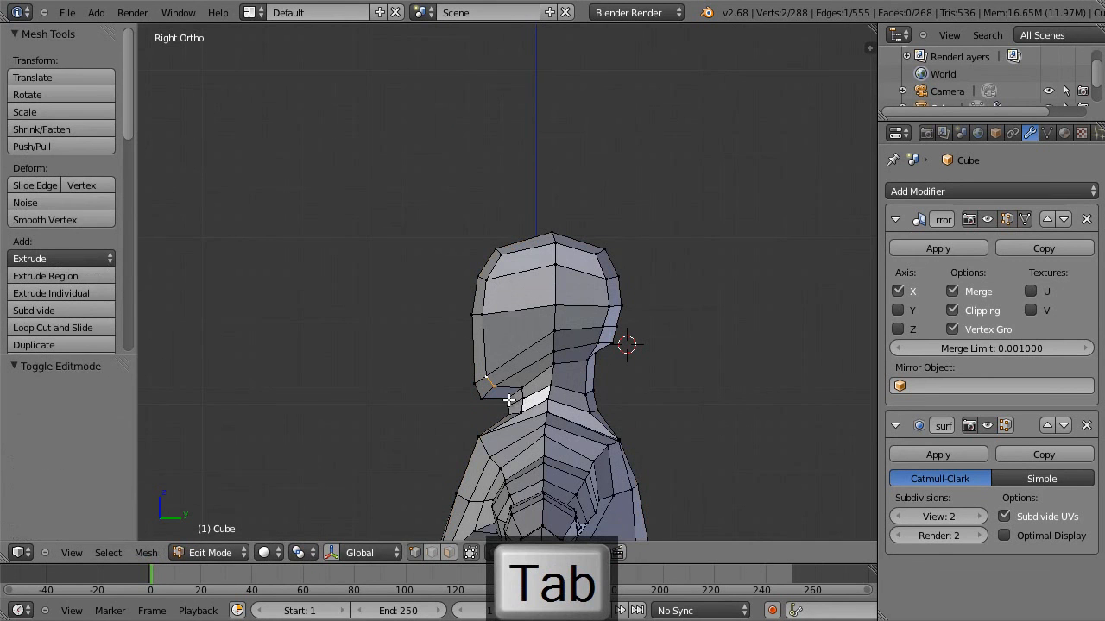
key(g)
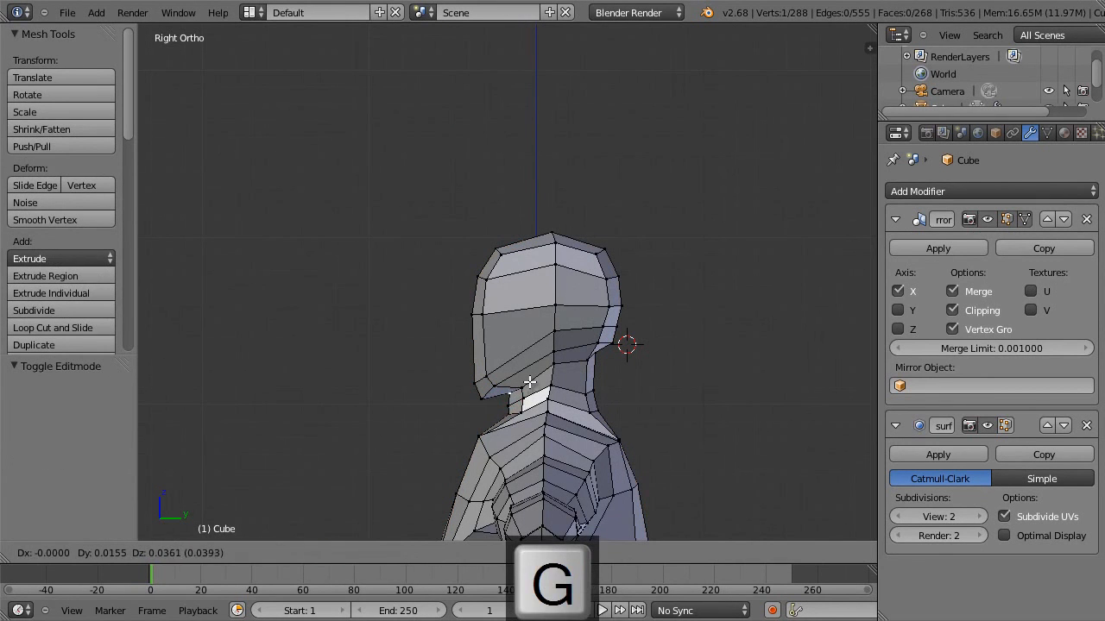
click(527, 378)
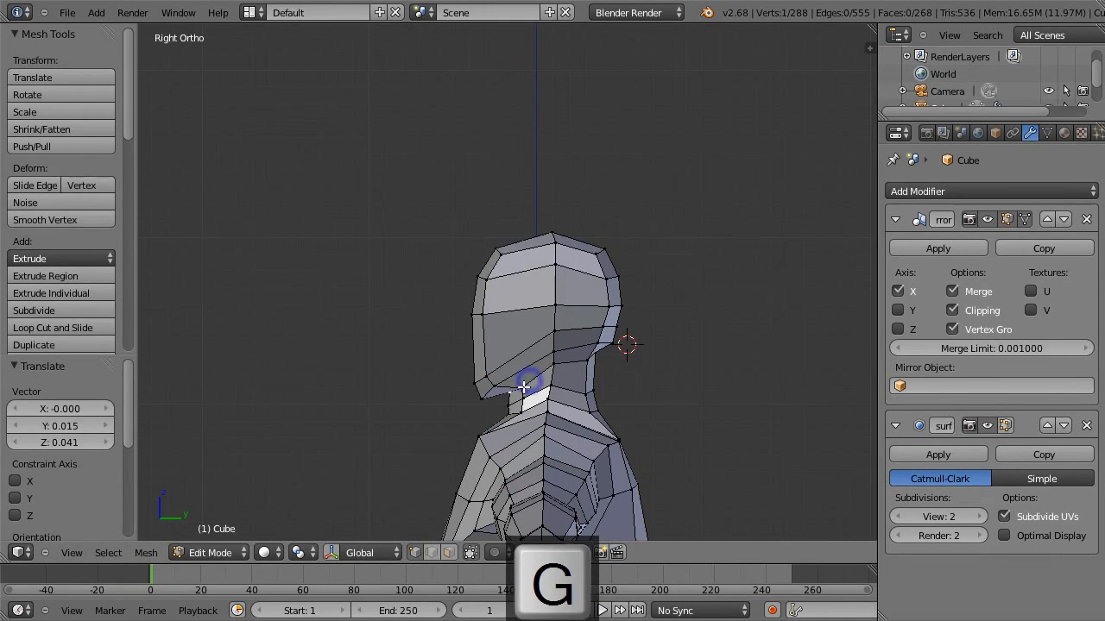
Check the smoothed head in Object Mode, and move the chin's front centre vertex -0.005 along Y and -0.021 along Z.
key(Tab)
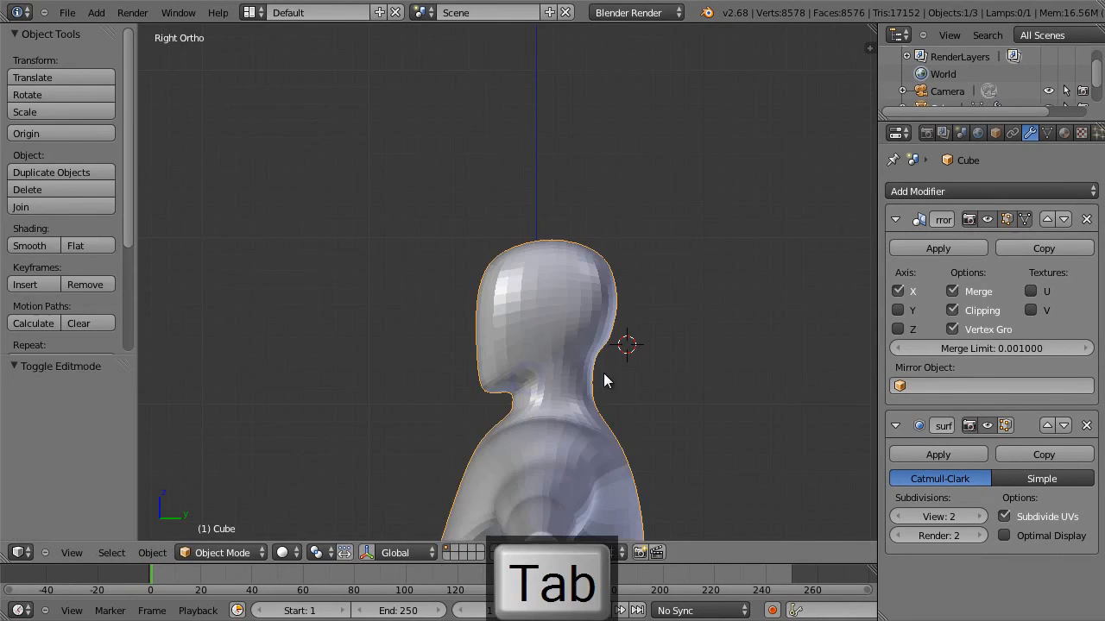
key(Tab)
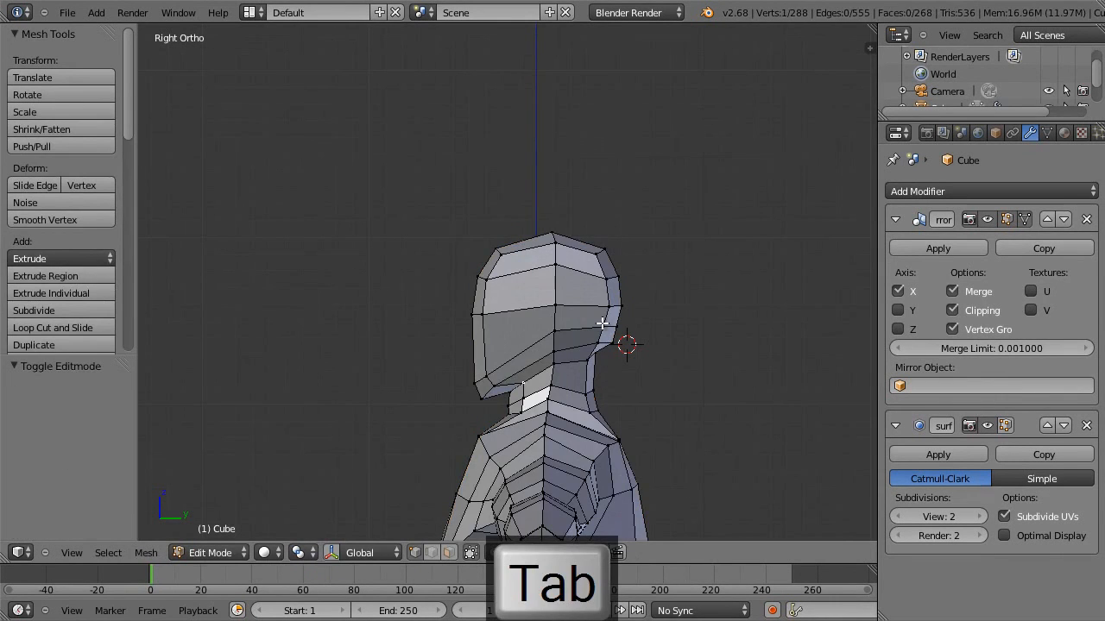
key(g)
click(464, 389)
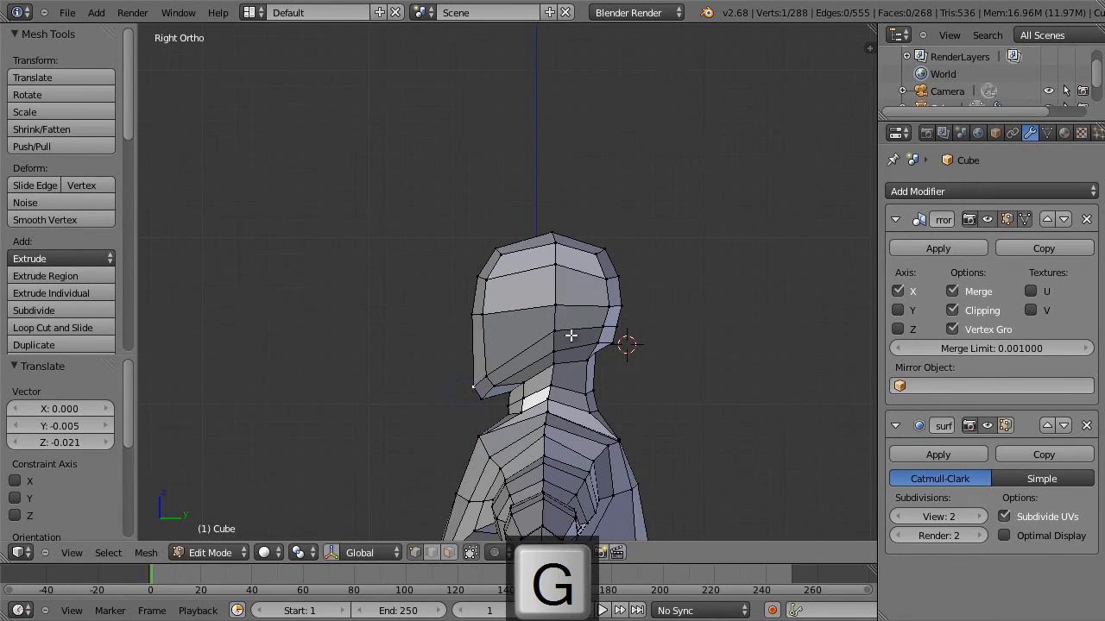
Move the nape and rear head centre vertices each -0.005 along Y and 0.005 along Z, and the head's side vertex -0.010 along Z.
key(g)
click(606, 343)
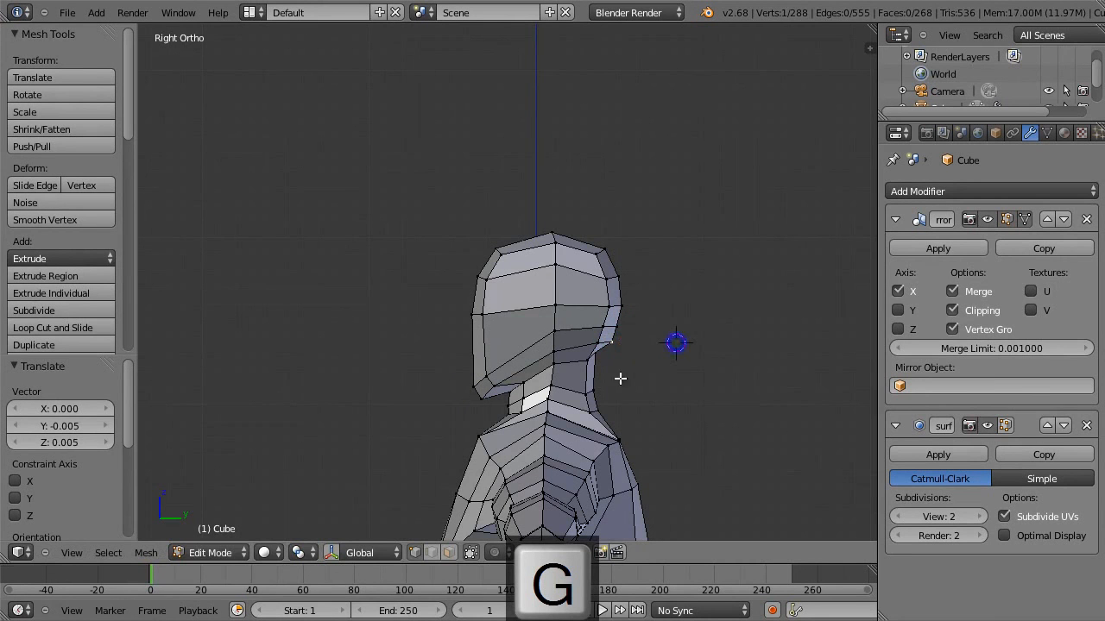
key(g)
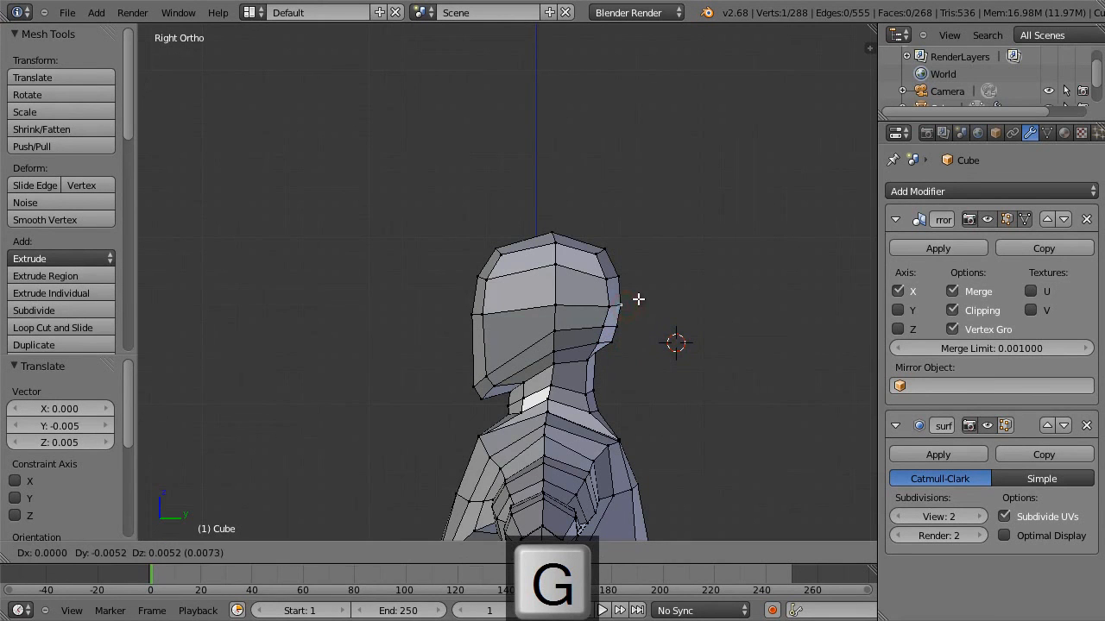
click(639, 299)
key(g)
click(561, 304)
Examine the proportions of the head, torso, arms and legs in the front view.
scroll(585, 325, down, 3)
scroll(590, 329, up, 2)
scroll(590, 330, up, 1)
scroll(589, 330, down, 2)
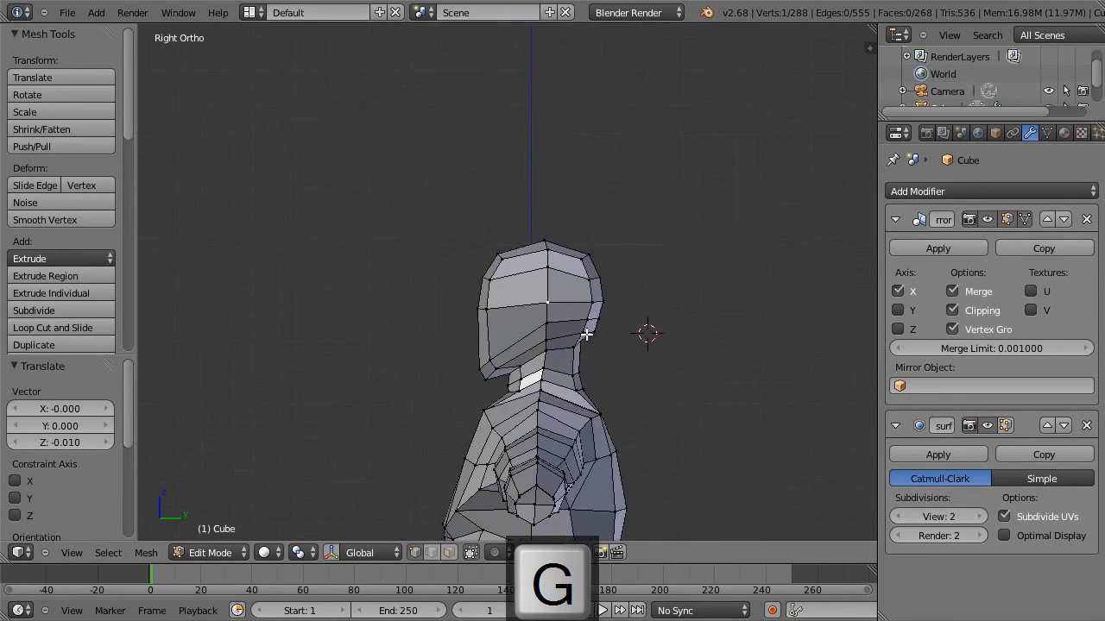
scroll(589, 335, down, 2)
key(1)
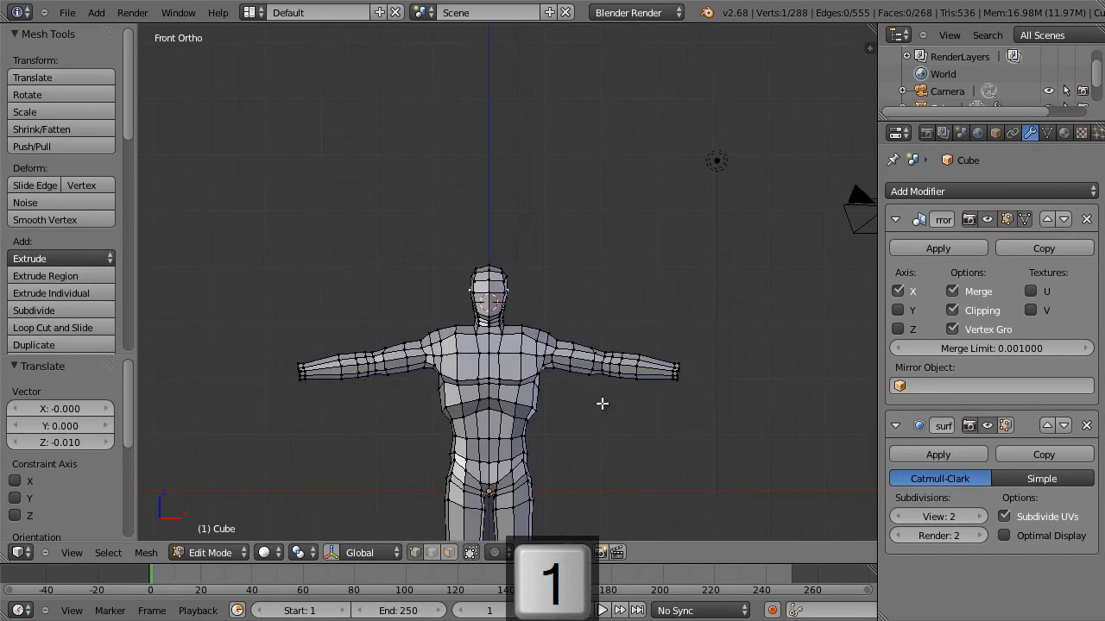
scroll(587, 384, up, 2)
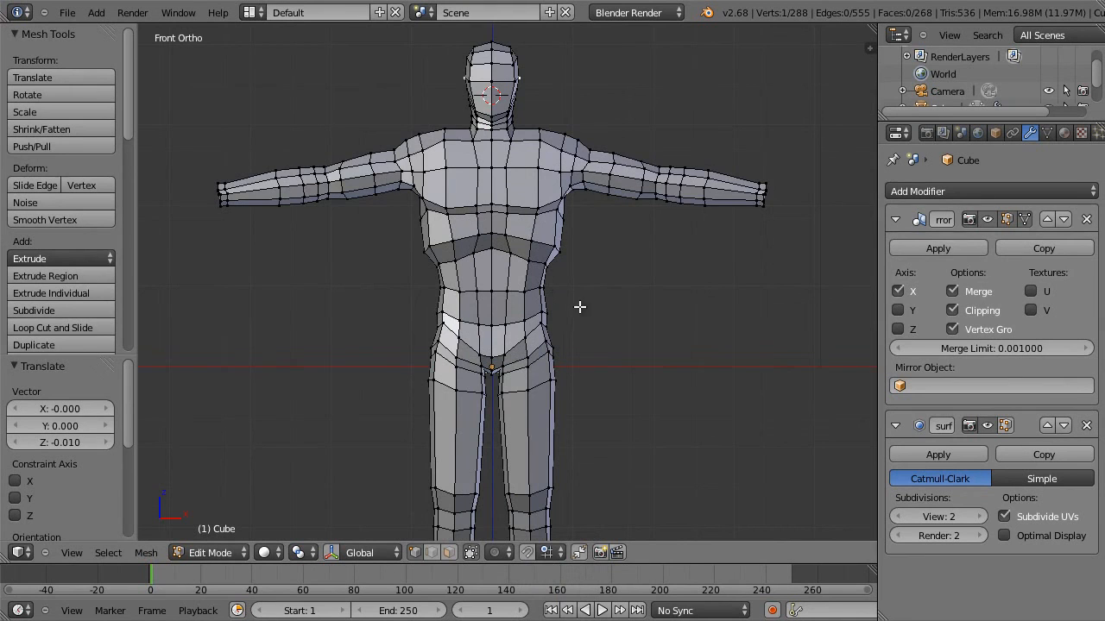
scroll(579, 248, up, 1)
scroll(579, 250, down, 2)
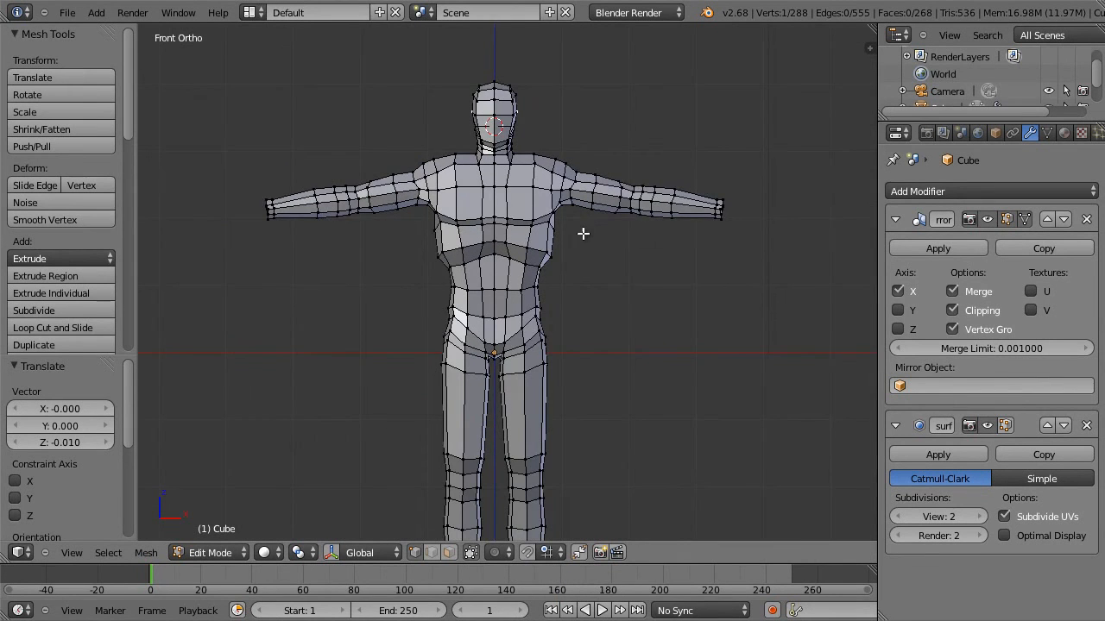
shift+middle_drag(583, 233, 589, 372)
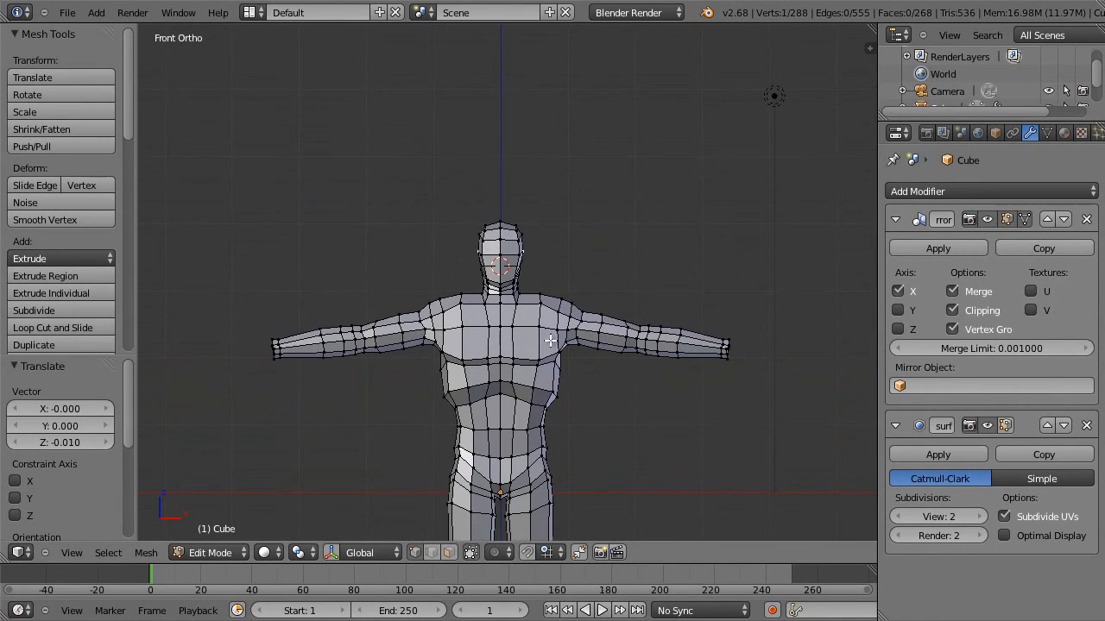
scroll(552, 336, up, 6)
scroll(561, 342, down, 4)
shift+middle_drag(580, 412, 567, 241)
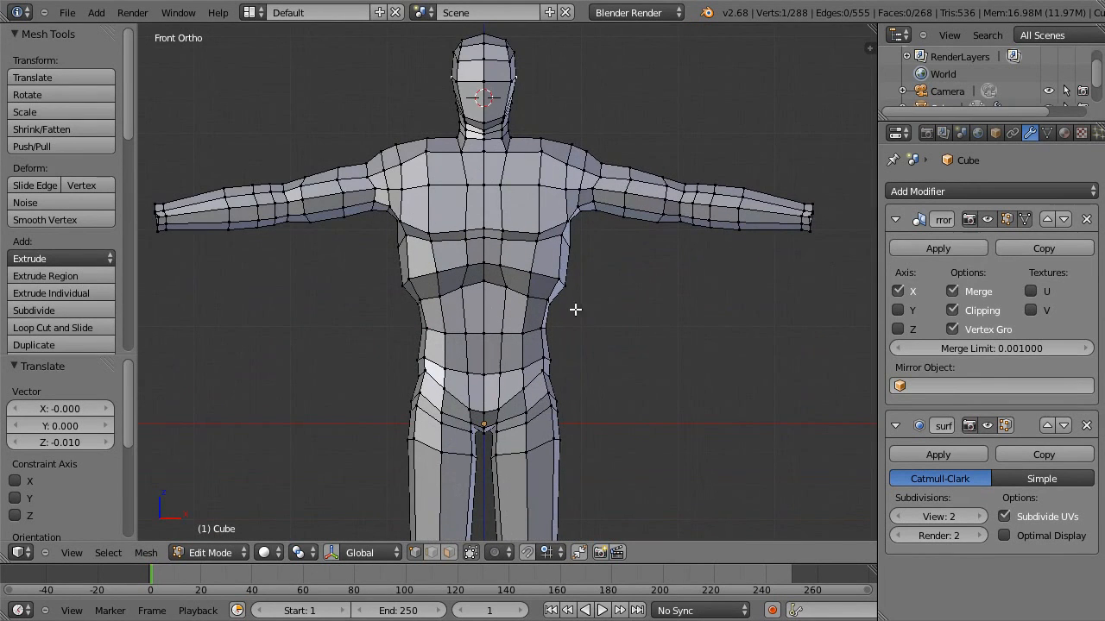
scroll(578, 329, down, 3)
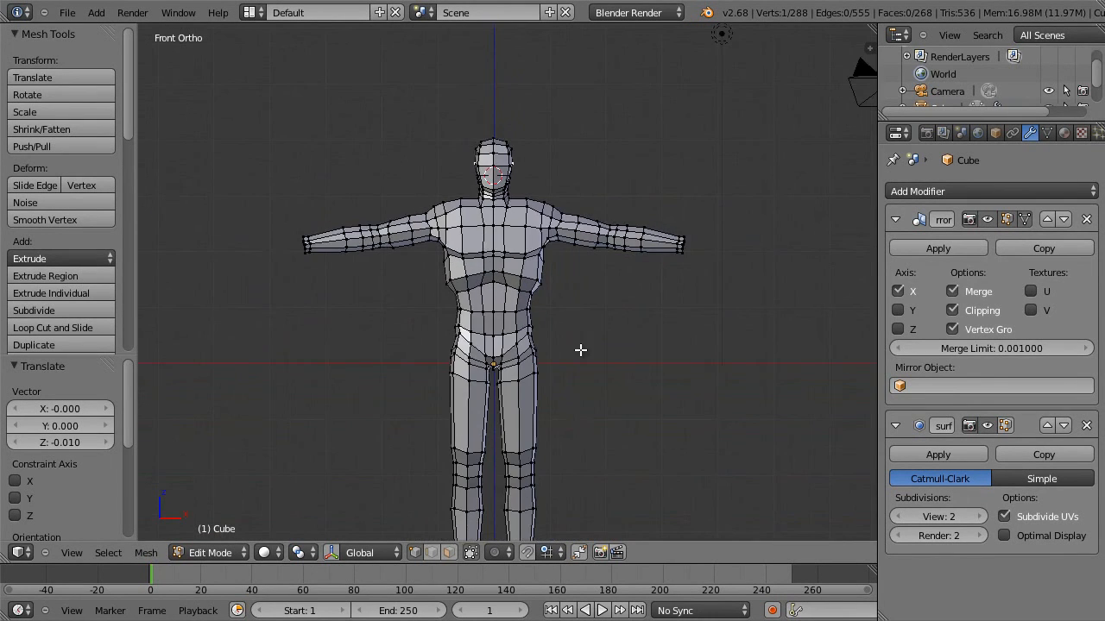
scroll(580, 350, up, 3)
Select the head's vertices down to the chin with a box selection in the front view and scale them by 1.072.
shift+middle_drag(574, 258, 575, 457)
key(a)
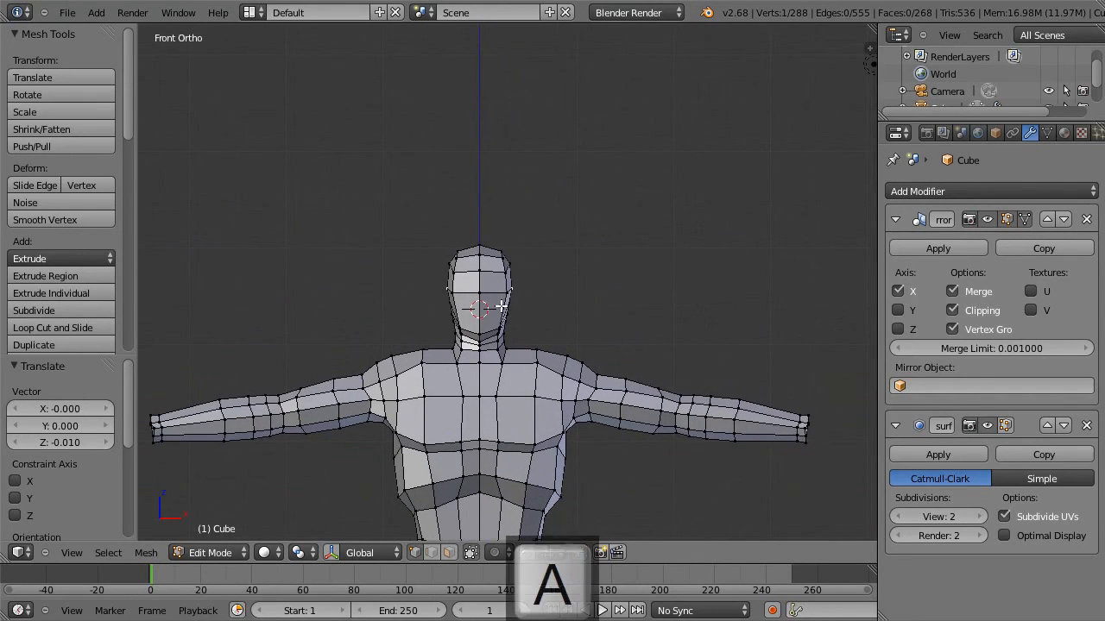
key(b)
drag(436, 225, 550, 346)
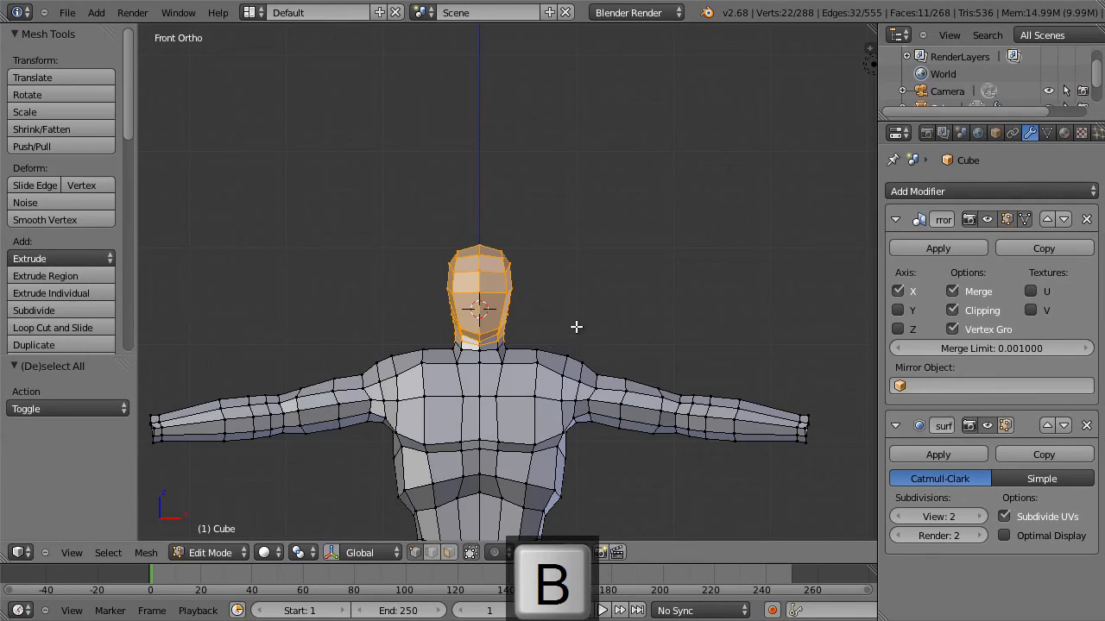
key(s)
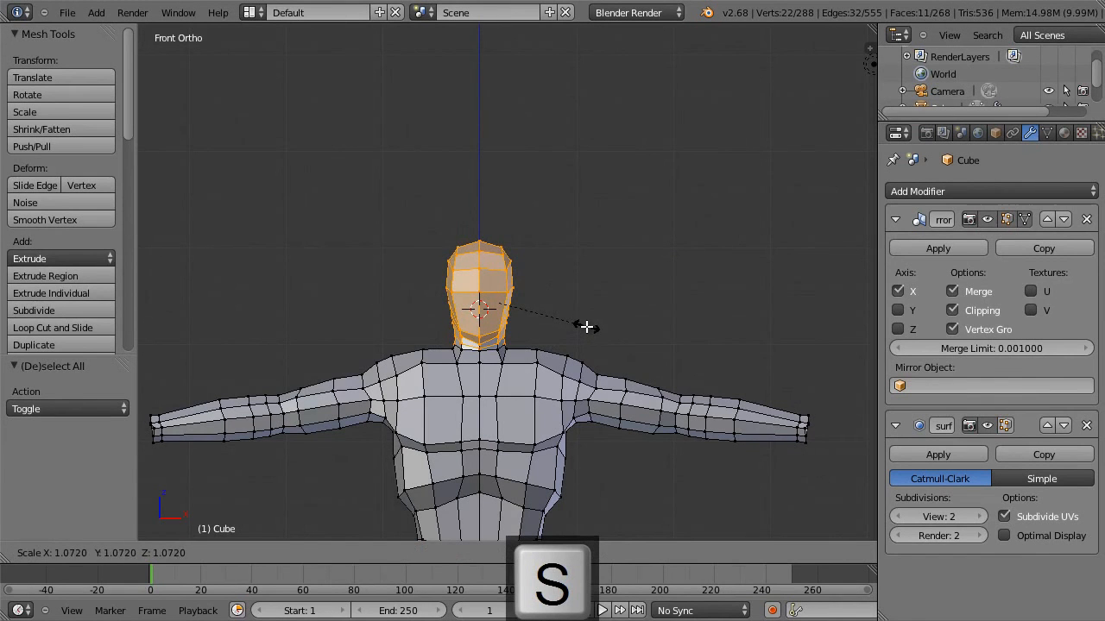
click(582, 326)
Move the vertex where the chin's underside meets the neck slightly back and down in the side view.
key(KP_3)
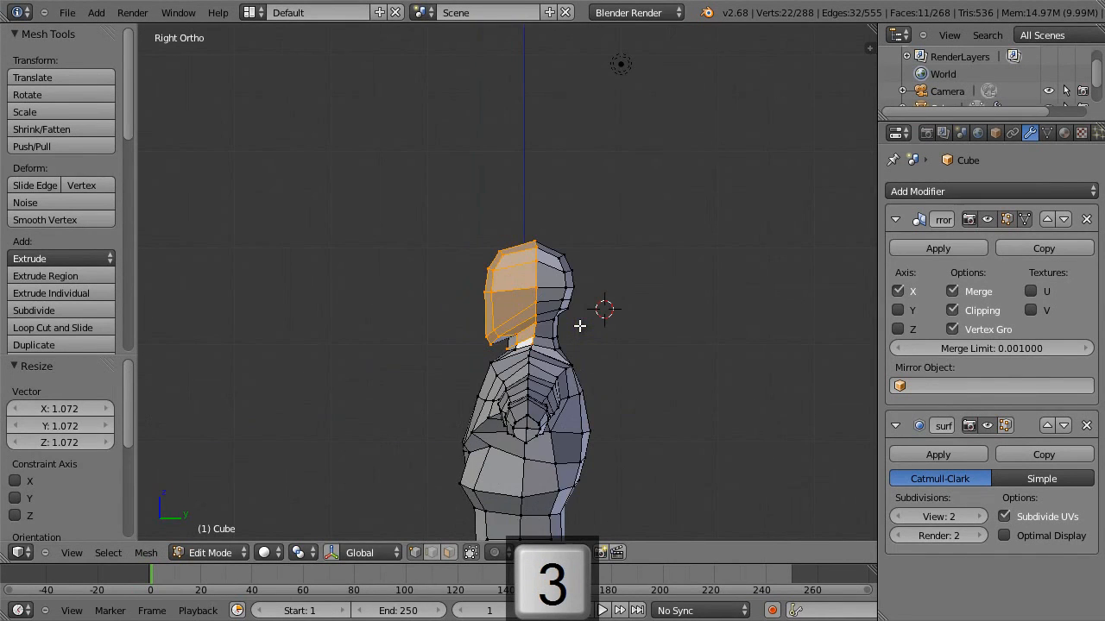
right_click(508, 341)
key(g)
click(514, 354)
key(a)
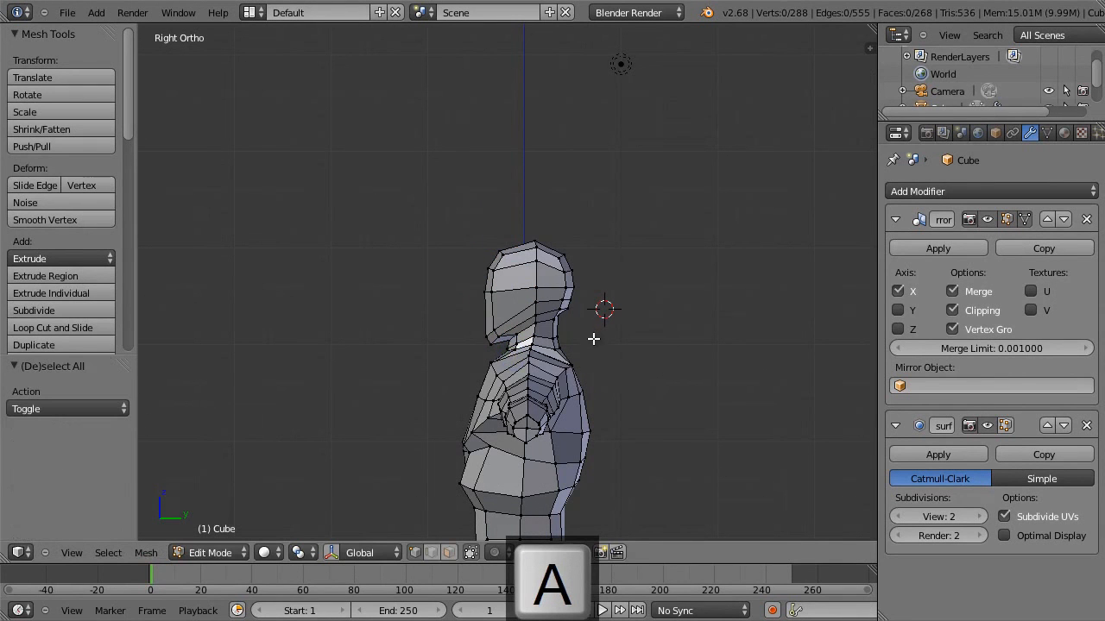
Move the upper chest vertex below the collar -0.016 along X, -0.012 along Y and -0.076 along Z in the front view.
middle_drag(520, 296, 596, 167)
key(4)
scroll(656, 302, down, 3)
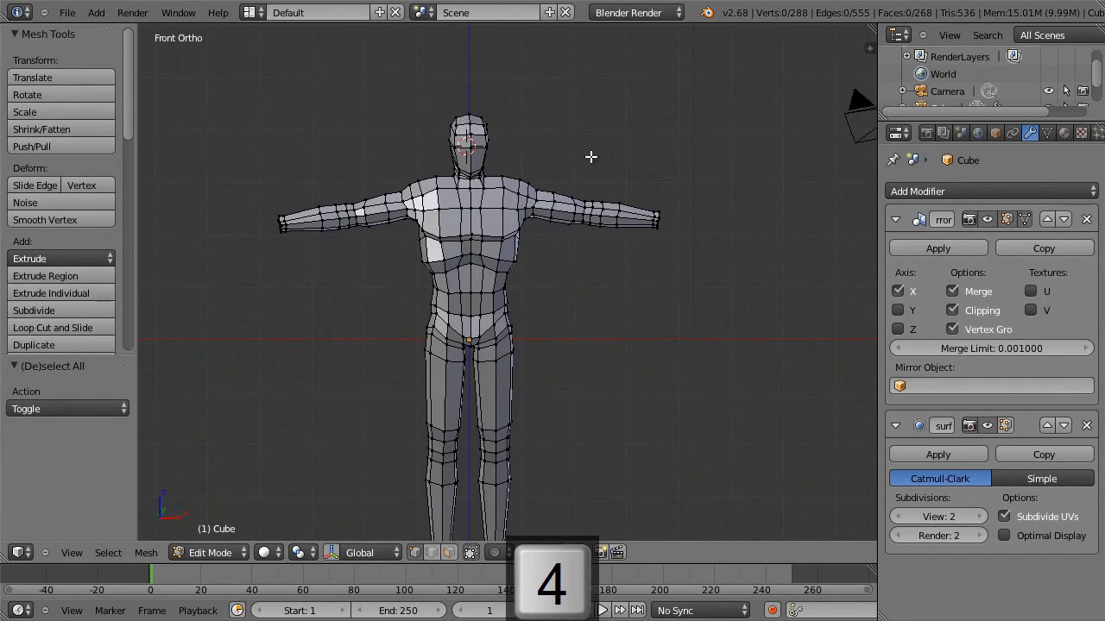
key(a)
key(a)
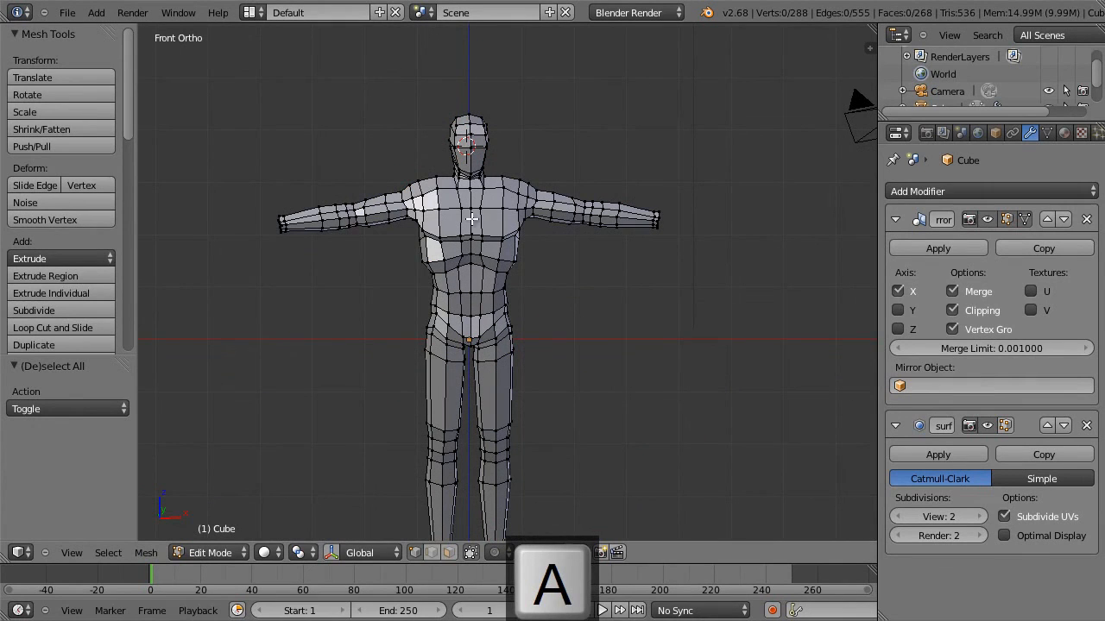
right_click(504, 186)
key(g)
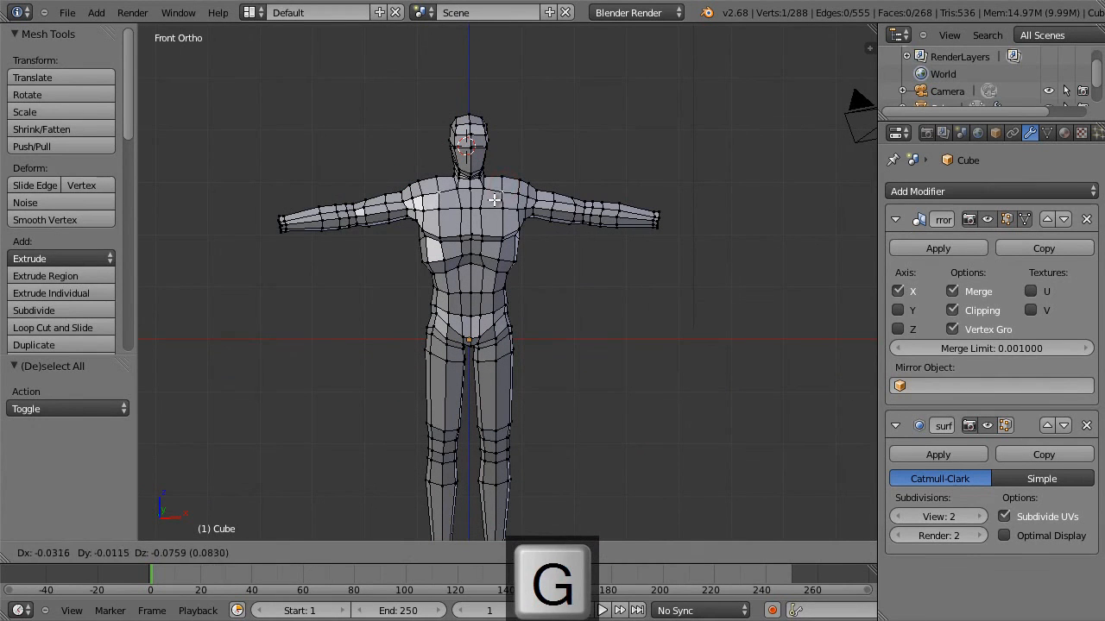
click(499, 197)
Move the shoulder-top vertex midway between neck and arm -0.001 along X, -0.021 along Y and -0.121 along Z.
right_click(499, 178)
key(g)
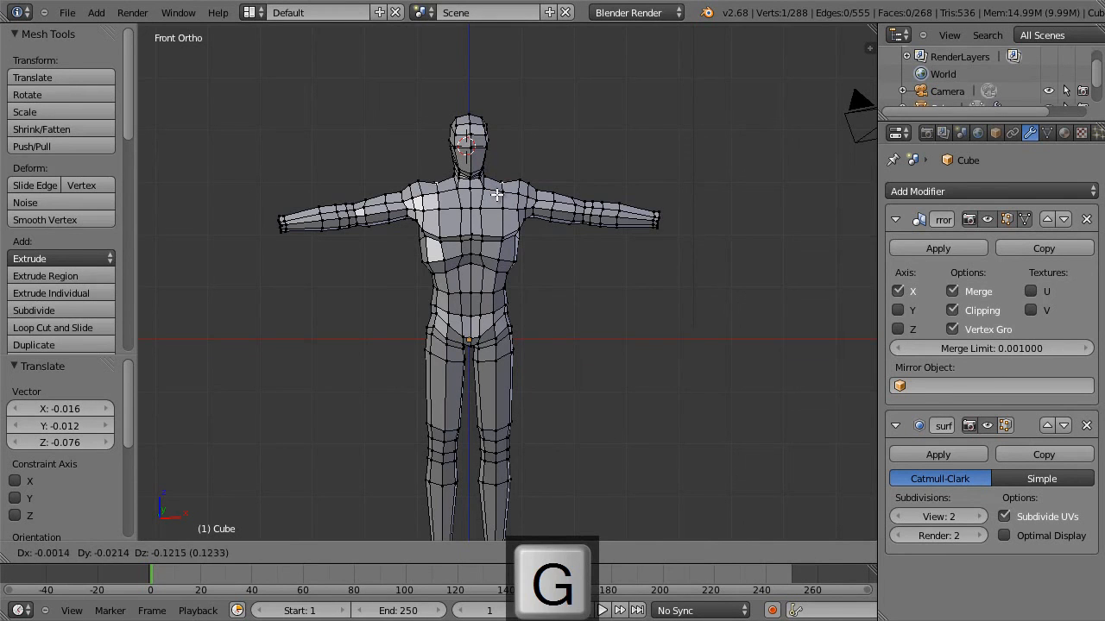
click(496, 195)
Move the outer shoulder-top vertex -0.054 along X, -0.004 along Y and -0.044 along Z.
scroll(542, 198, up, 3)
shift+middle_drag(553, 194, 565, 325)
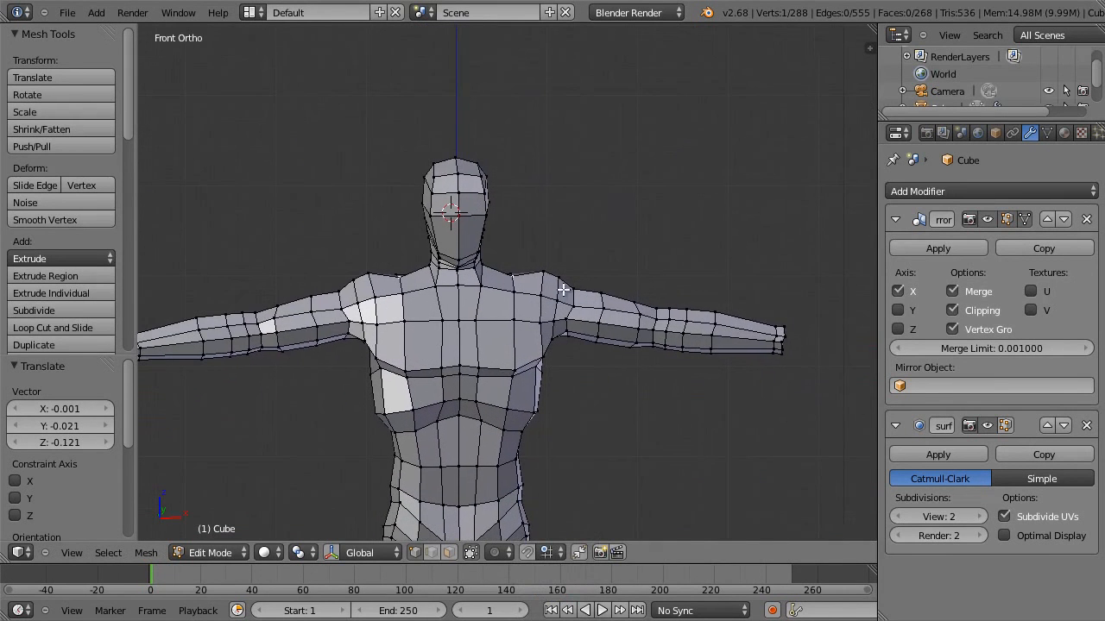
right_click(541, 274)
key(g)
click(533, 278)
Move the vertex at the back of the shoulder along the Y axis only.
mouse_move(532, 278)
middle_down()
mouse_move(525, 316)
mouse_move(546, 295)
middle_up()
right_click(585, 273)
right_click(544, 266)
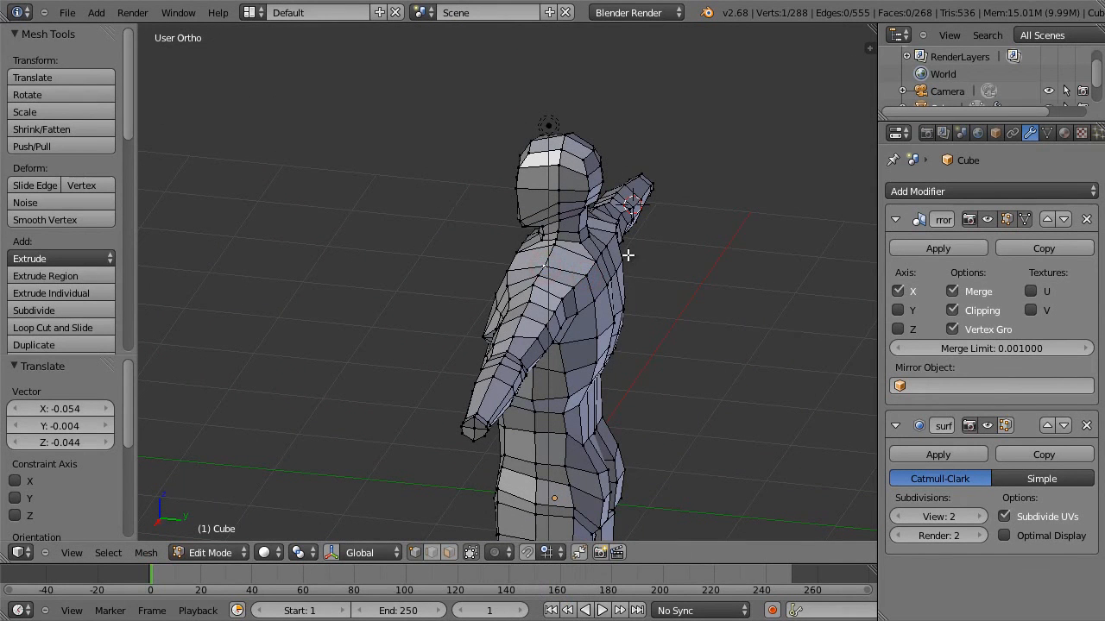
right_click(584, 273)
key(g)
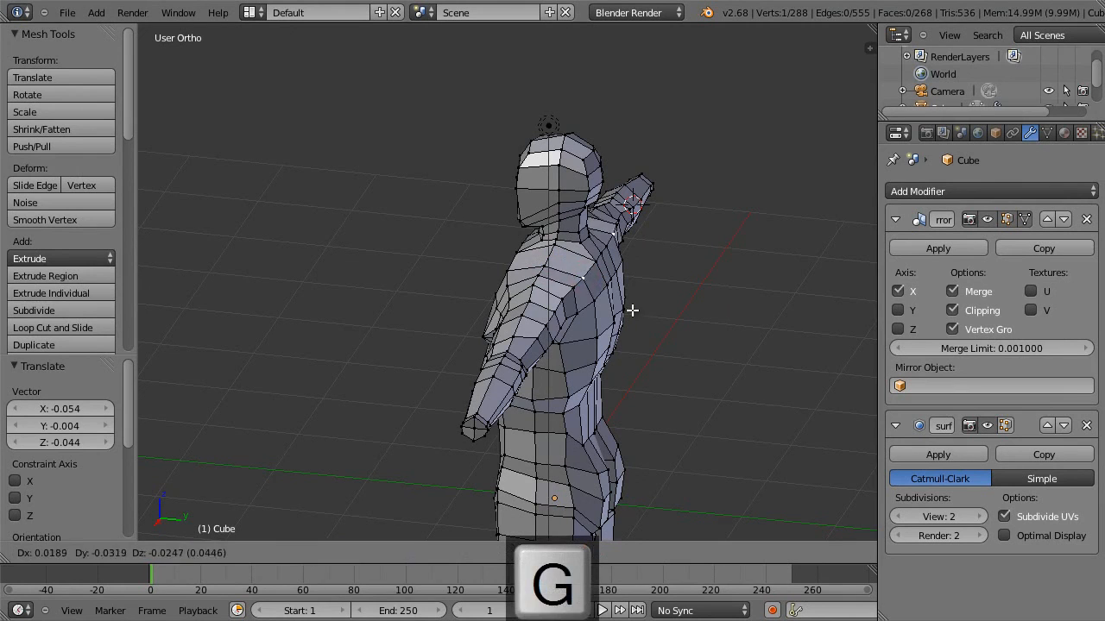
key(y)
click(624, 301)
Move the vertex on top of the shoulder -0.010 along X, 0.001 along Y and 0.043 along Z.
middle_drag(624, 301, 668, 255)
right_click(543, 266)
key(g)
click(553, 259)
Move the collar edge at the front base of the neck 0.036 along Y and -0.036 along Z in the side view.
middle_drag(553, 259, 619, 286)
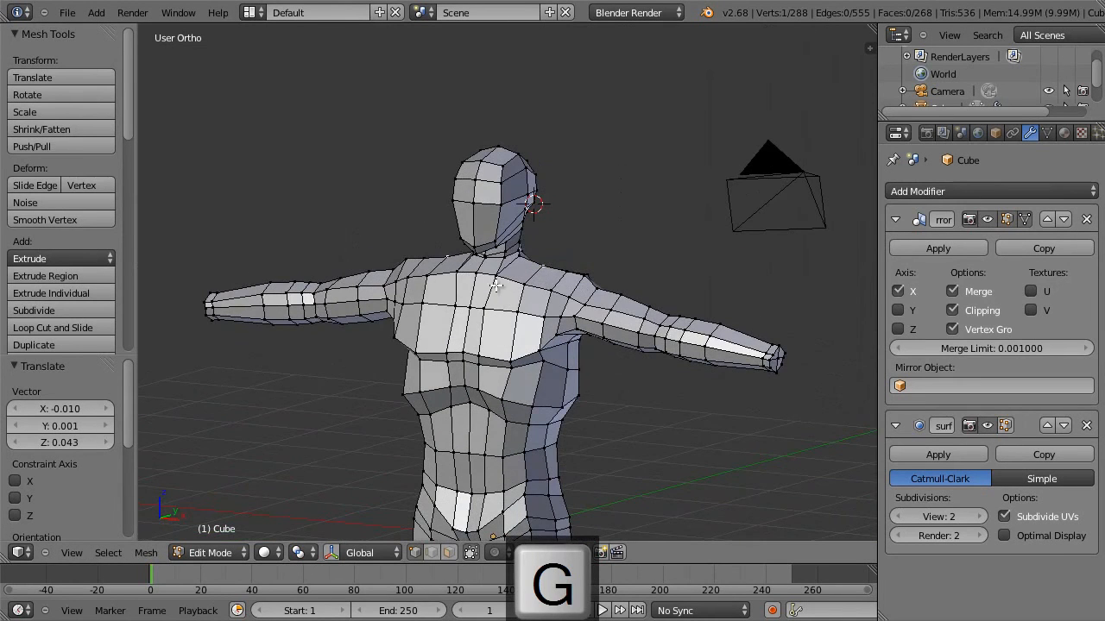
shift+right_click(465, 274)
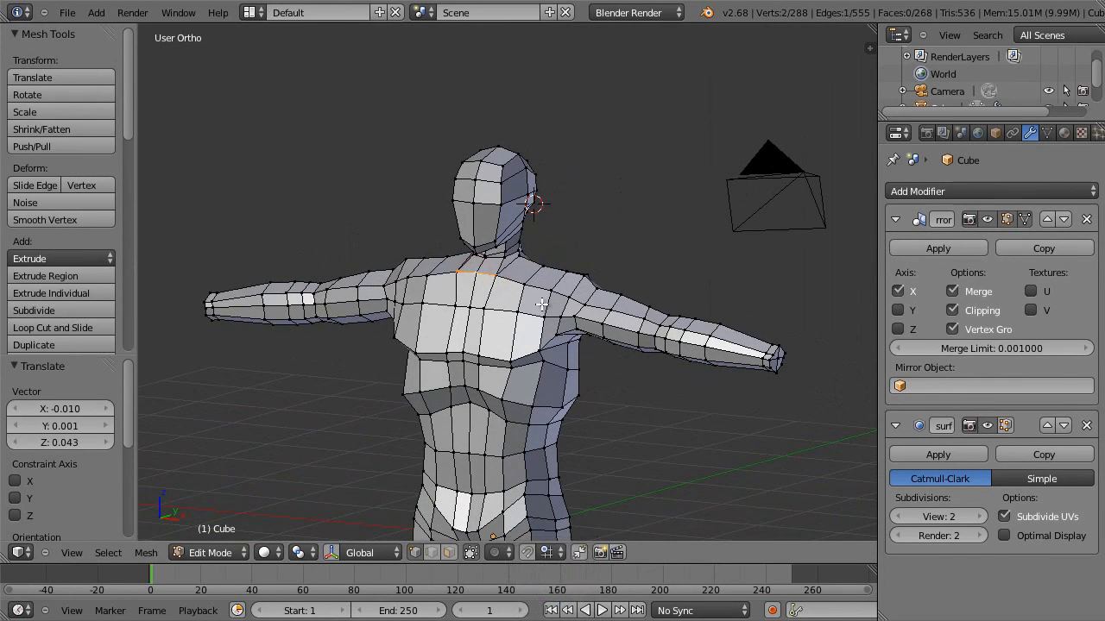
key(KP_3)
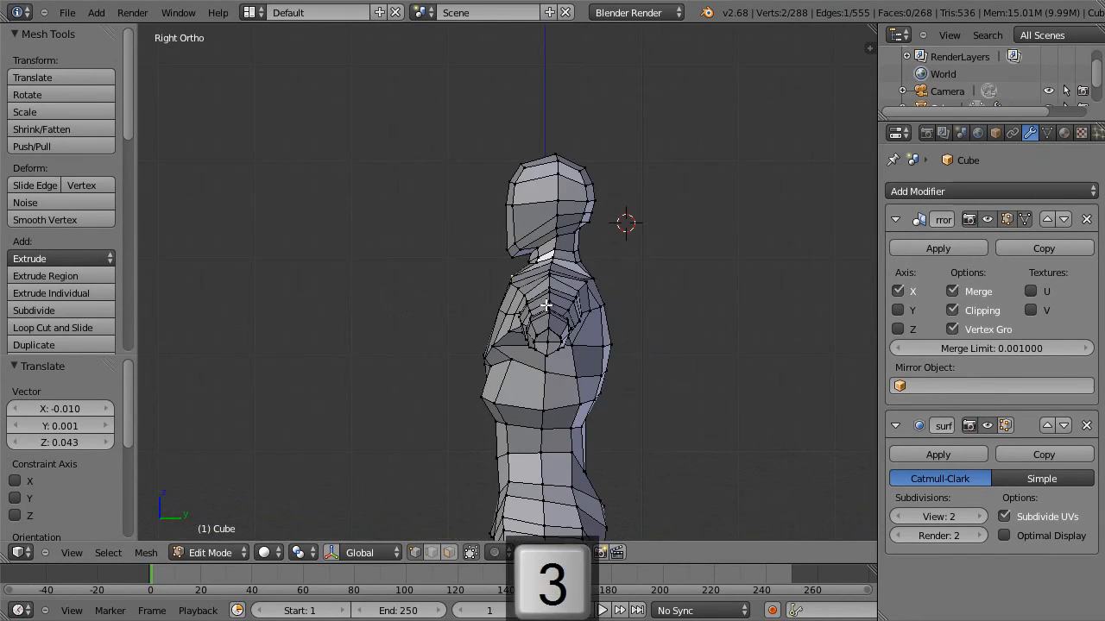
key(g)
click(550, 307)
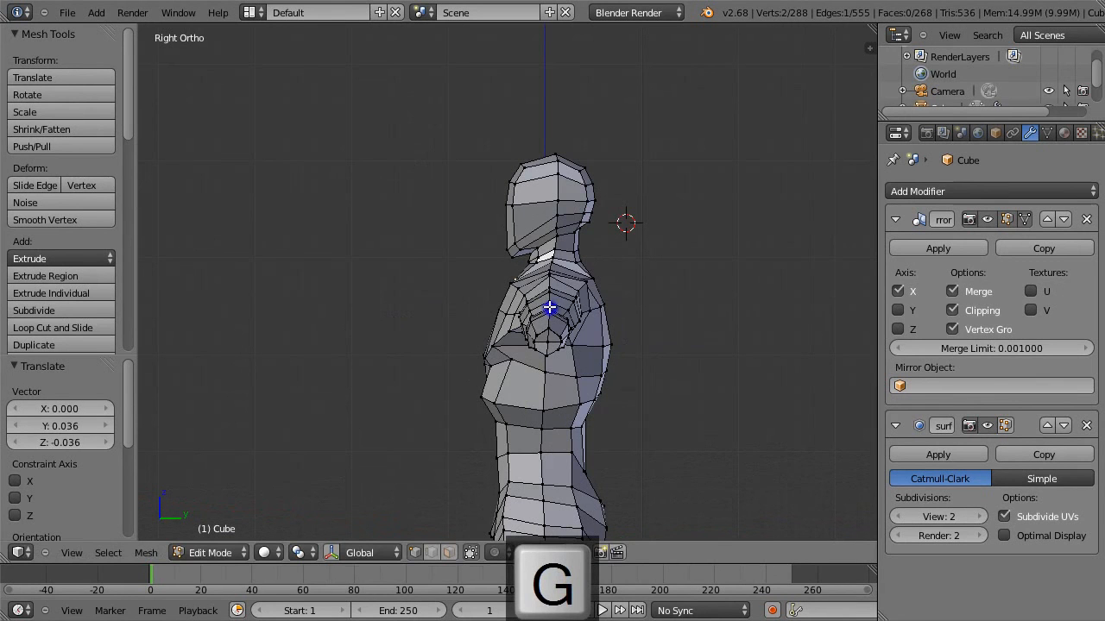
Move the front vertex beneath the chest muscles 0.036 along both Y and Z.
right_click(485, 364)
key(g)
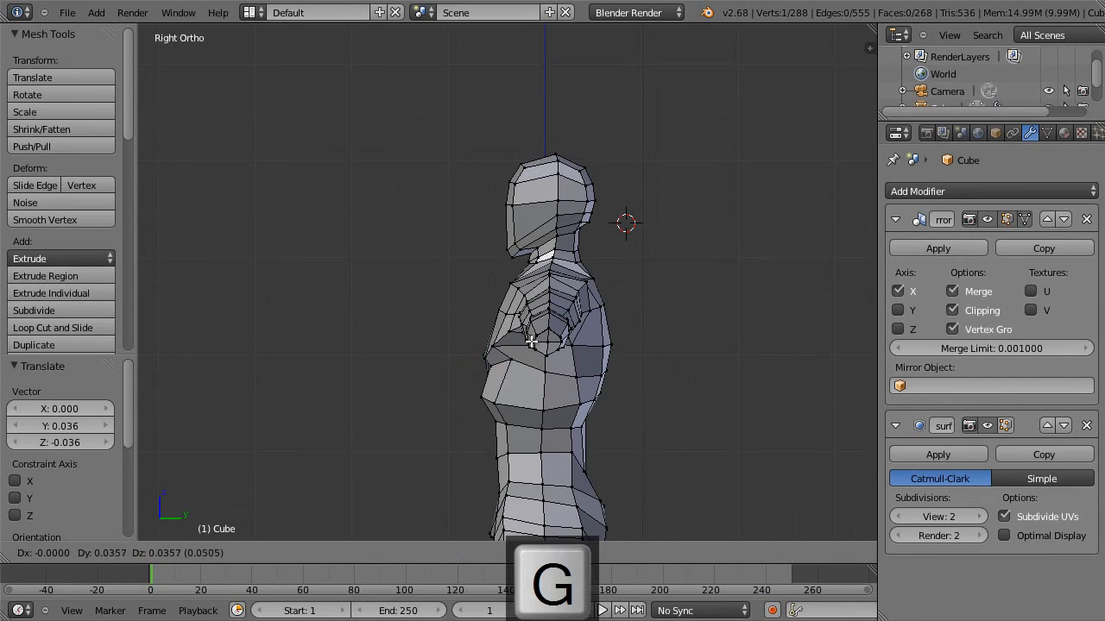
click(530, 342)
Move the chest muscles' lower edge at the centre 0.062 along Y and Z, and the neighbouring lower chest vertex 0.054 along Y.
middle_drag(528, 346, 478, 380)
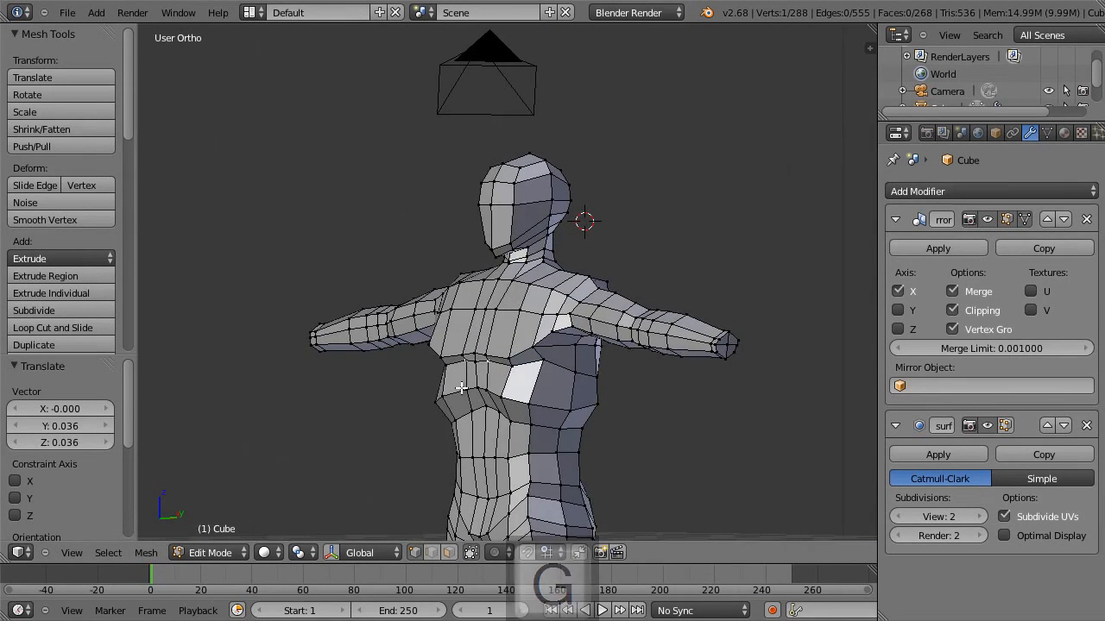
shift+right_click(475, 358)
key(KP_3)
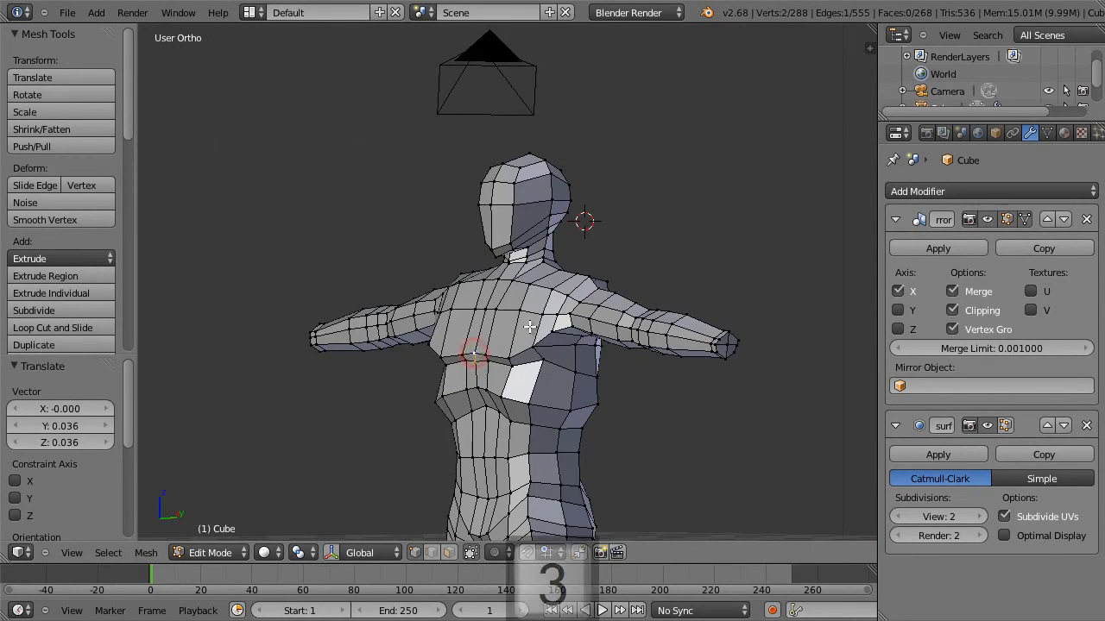
key(g)
click(550, 315)
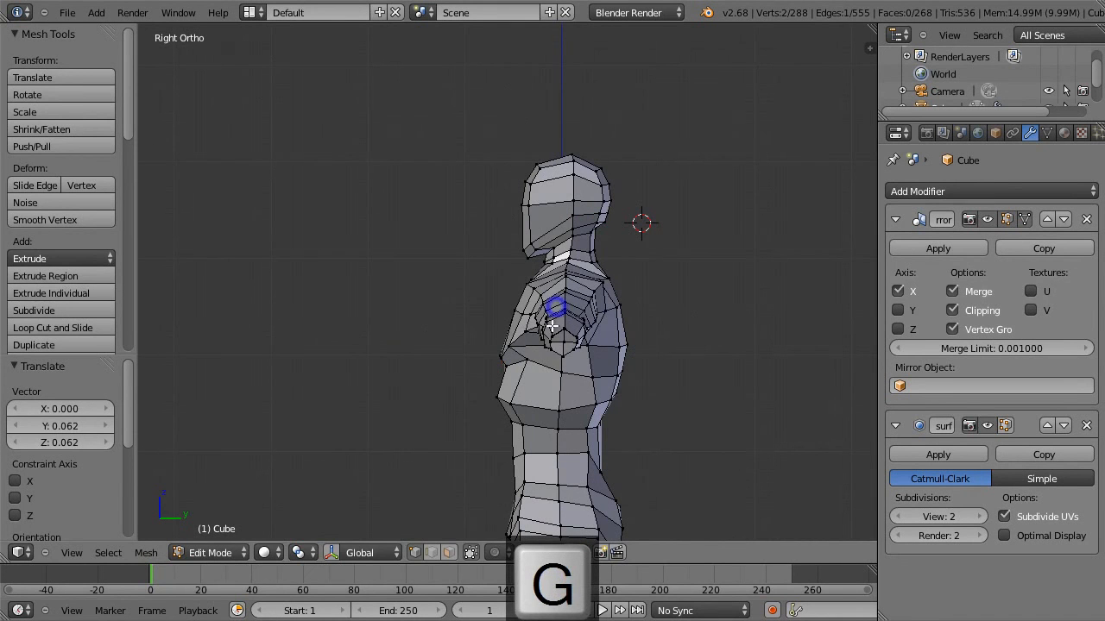
key(g)
click(514, 338)
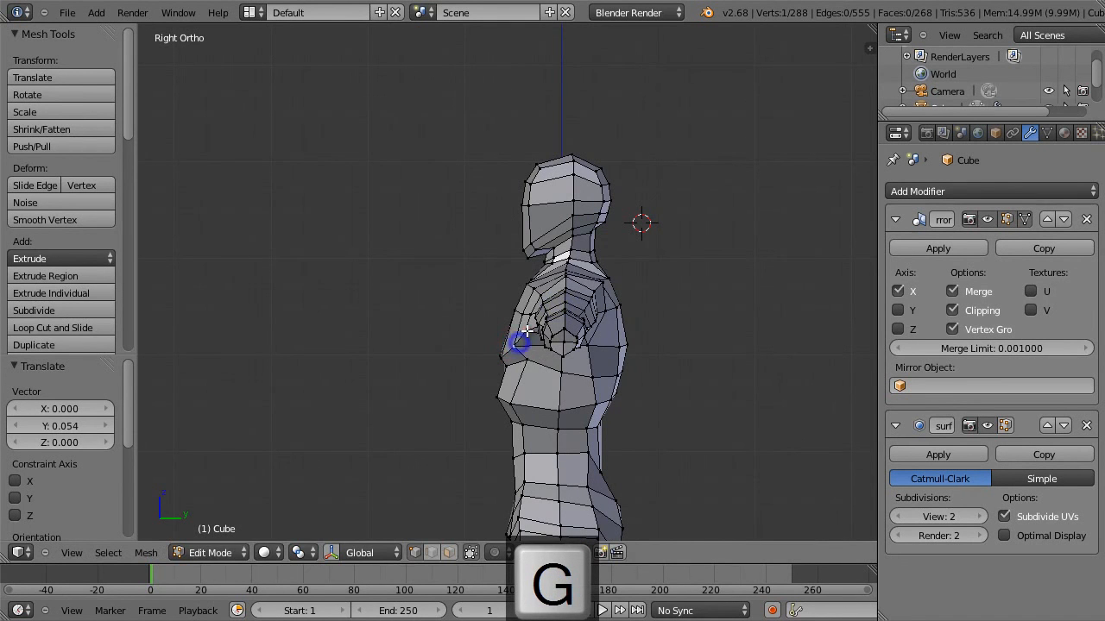
Move a single lower chest vertex 0.098 along Y and 0.036 along Z in the side view.
middle_drag(525, 328, 644, 323)
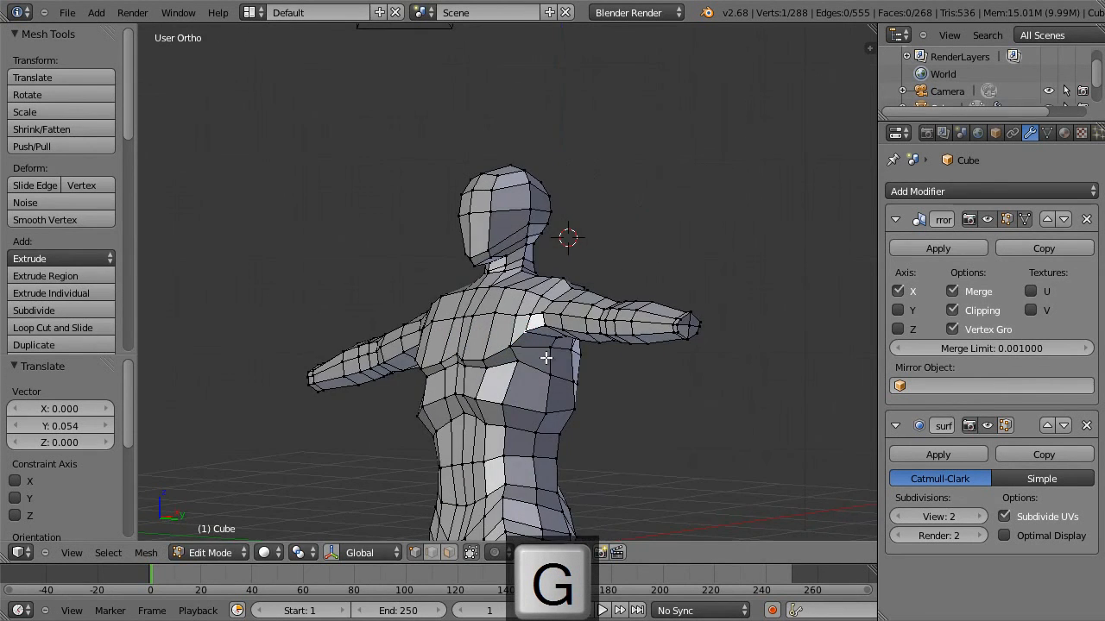
key(KP_3)
key(g)
click(600, 352)
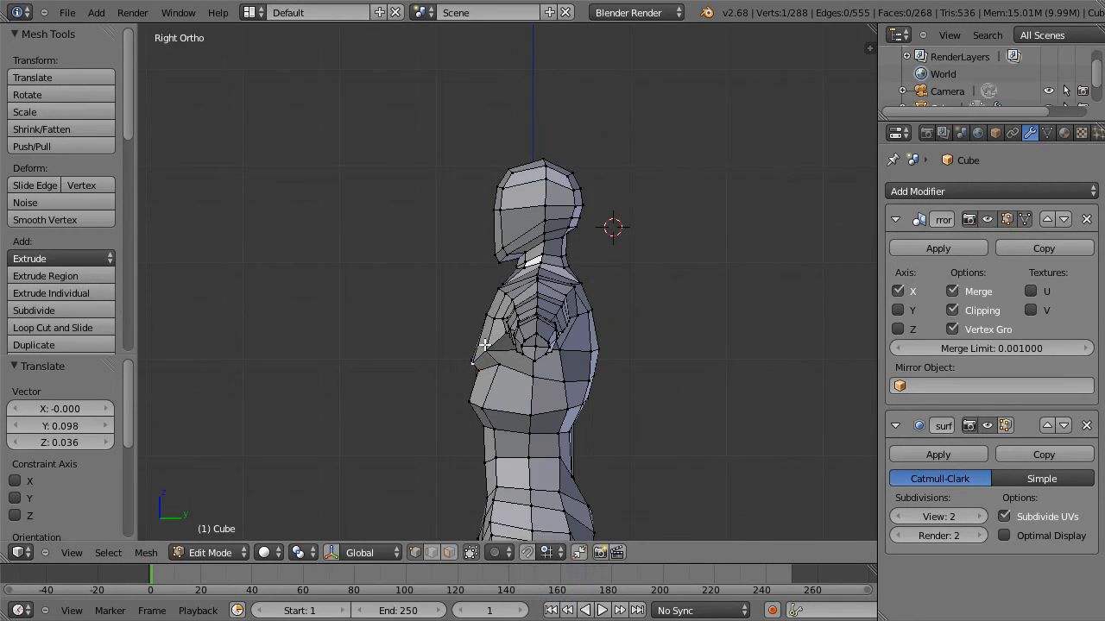
Enable proportional editing and move the chest muscle's lower front vertex -0.036 along Y and 0.125 along Z.
key(g)
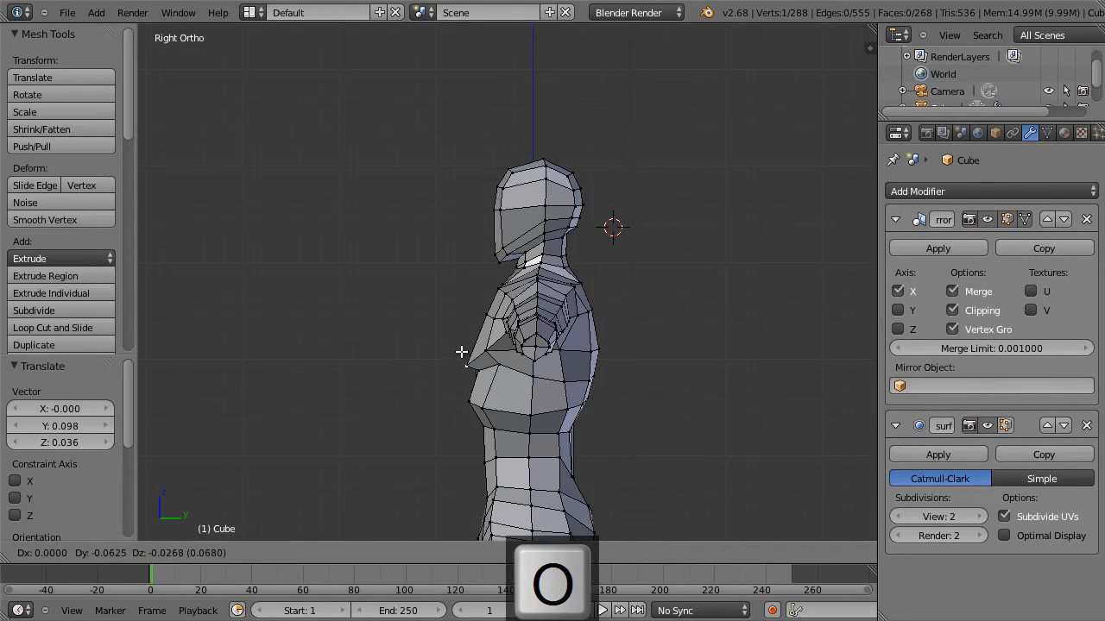
key(Escape)
key(o)
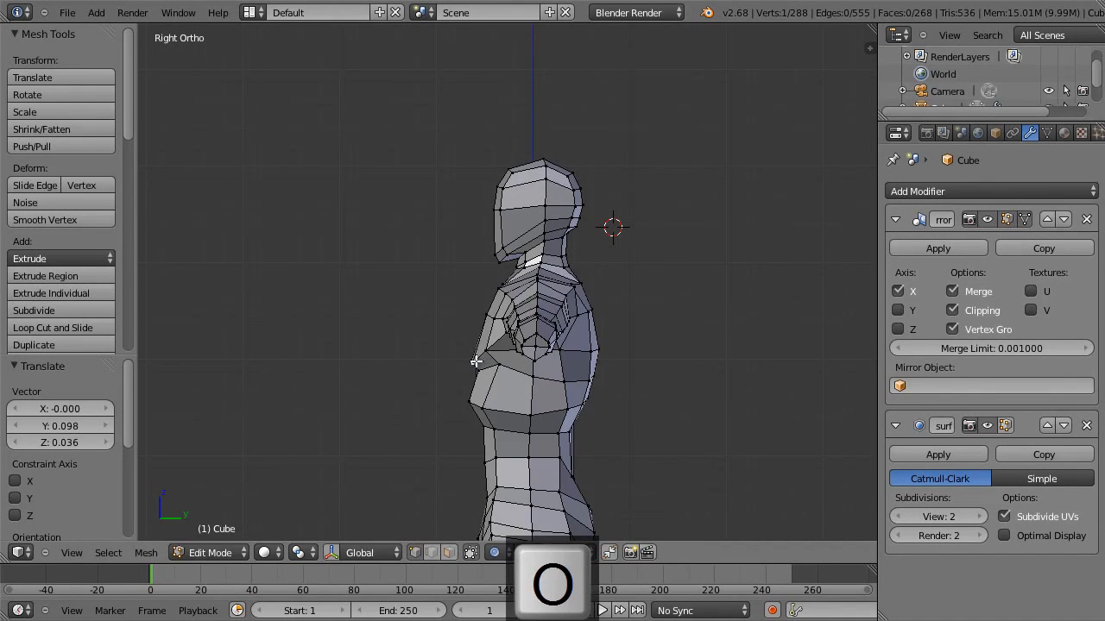
key(g)
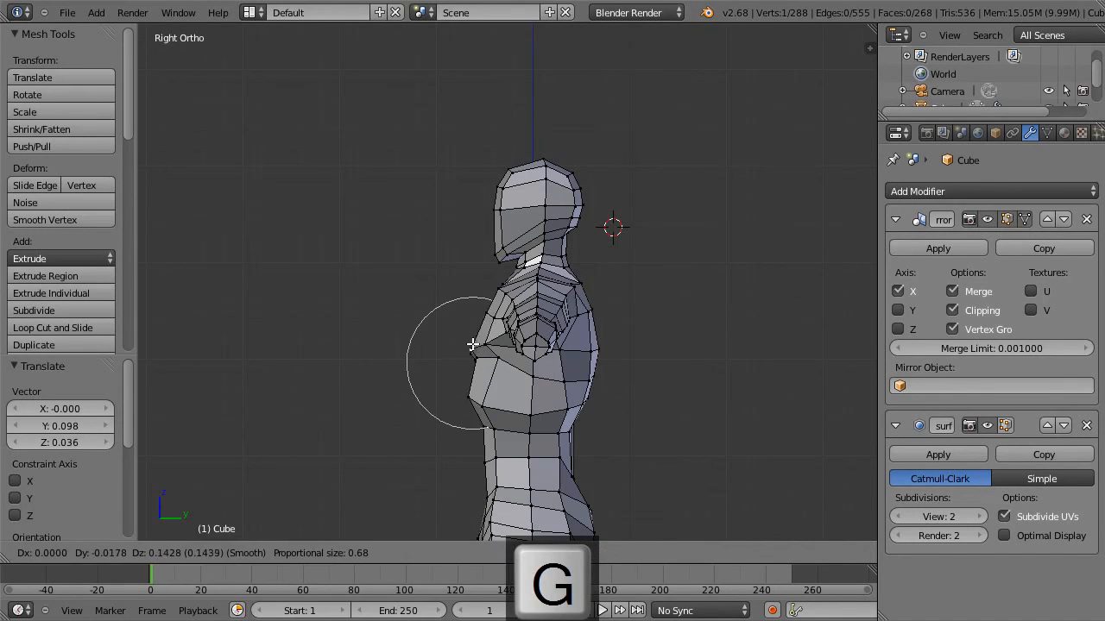
click(471, 346)
Move the vertex where the ribcage meets the waist 0.009 along Y and 0.080 along Z, and the ribcage's front vertex 0.009 and 0.107.
shift+middle_drag(515, 357, 505, 279)
key(g)
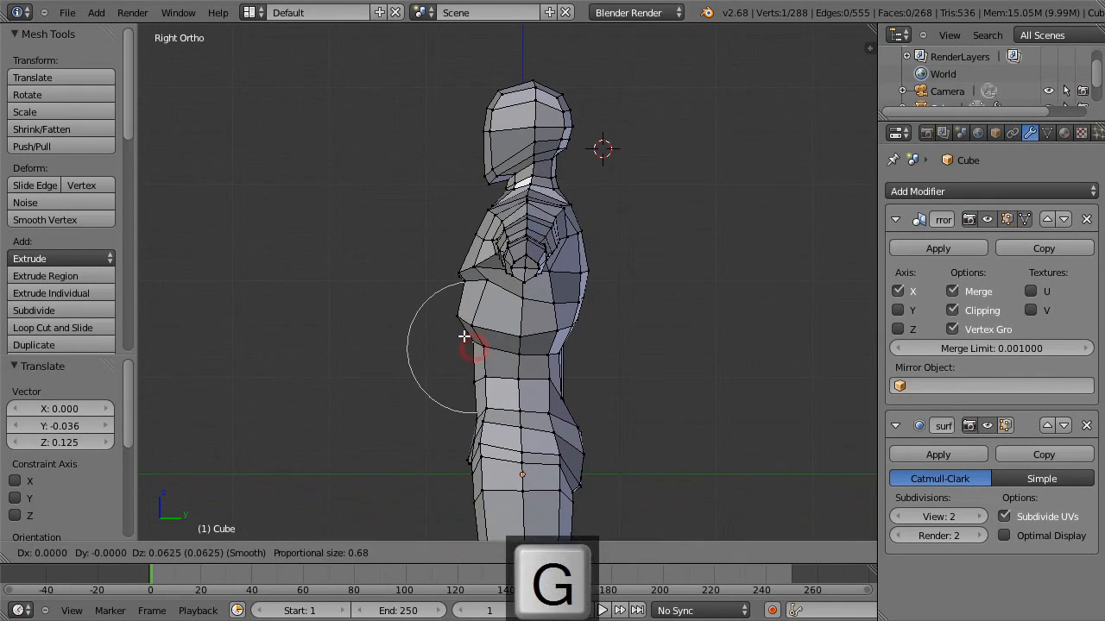
click(465, 327)
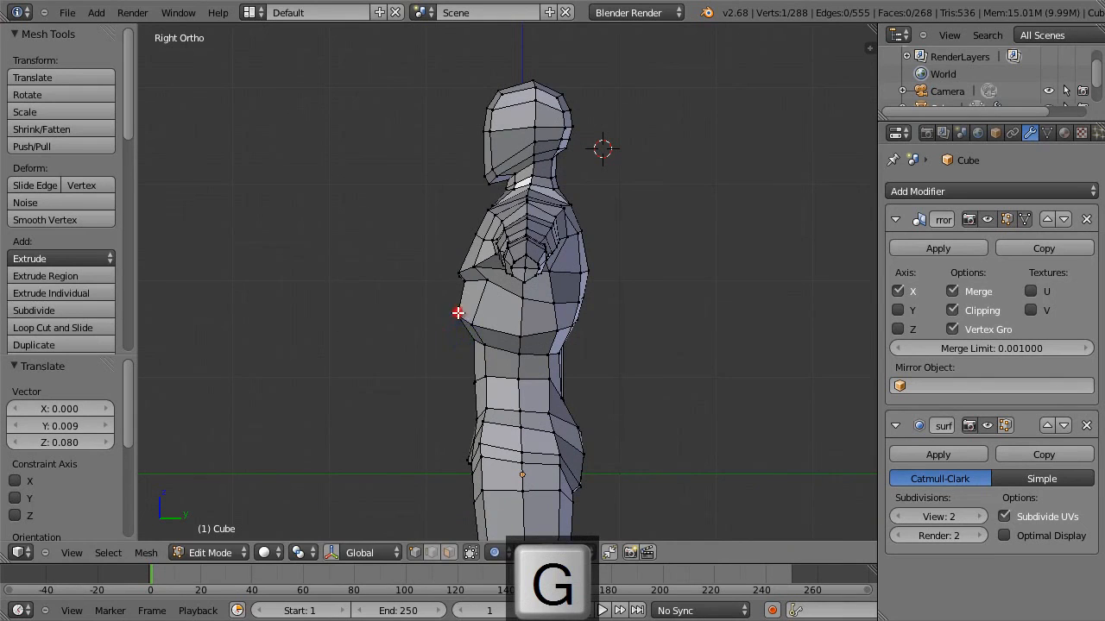
key(g)
click(478, 293)
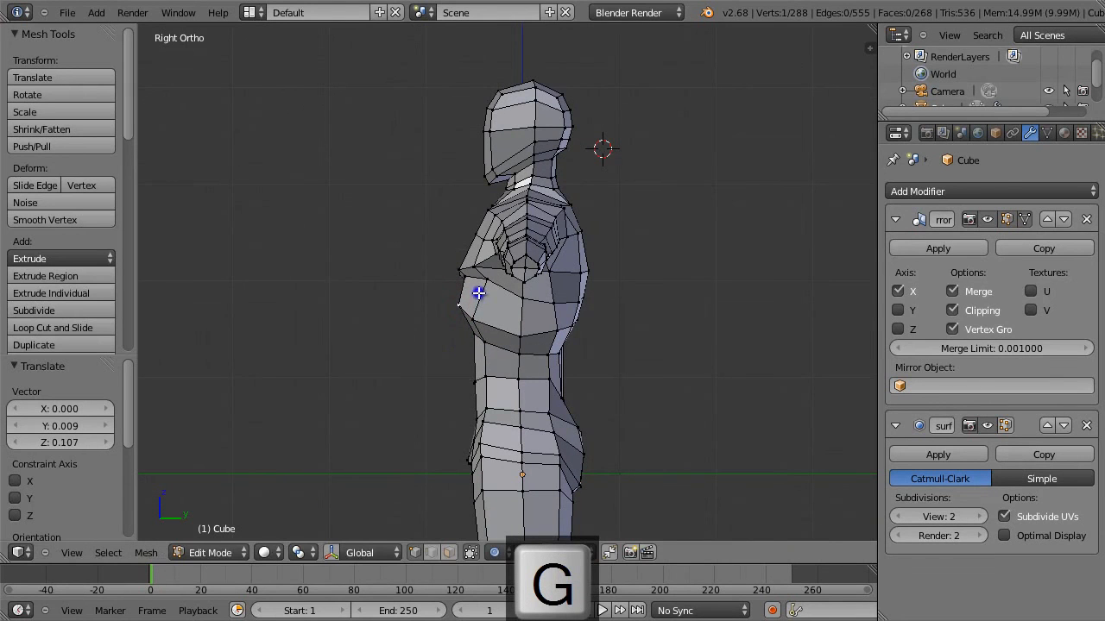
Check the whole body in profile and move the chest muscle's foremost vertex -0.037 along Y and 0.059 along Z.
key(a)
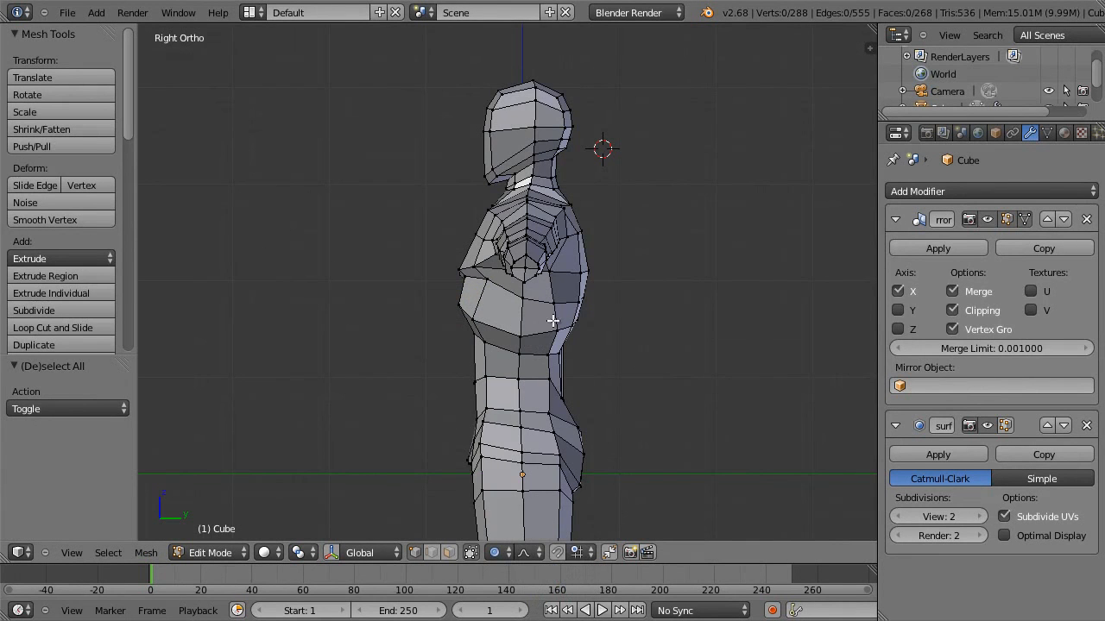
scroll(585, 332, down, 6)
scroll(584, 330, up, 1)
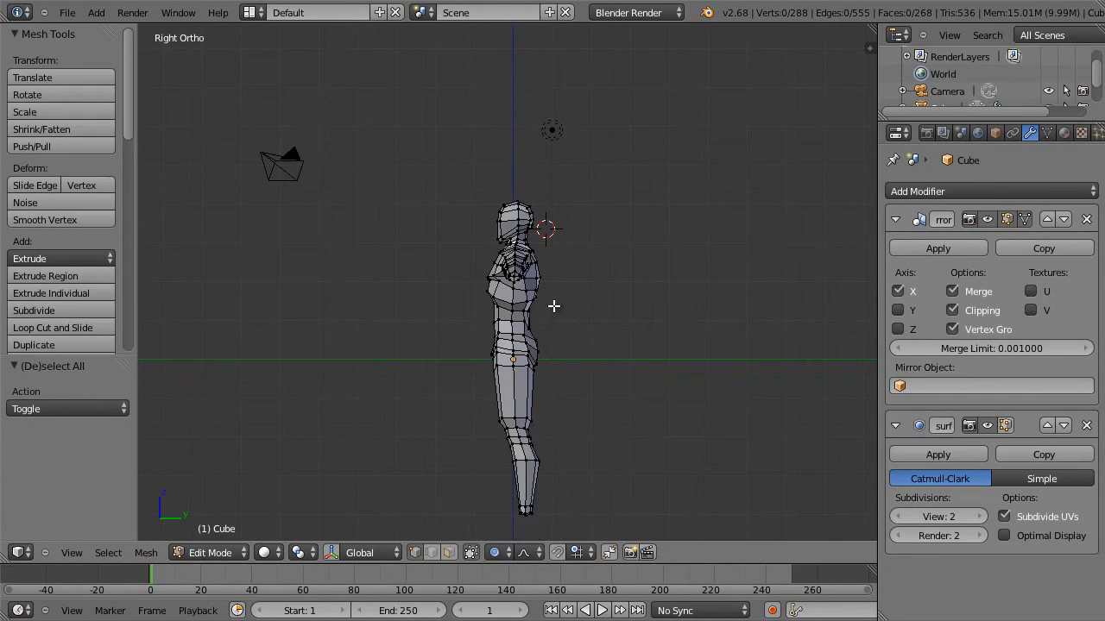
scroll(559, 320, up, 6)
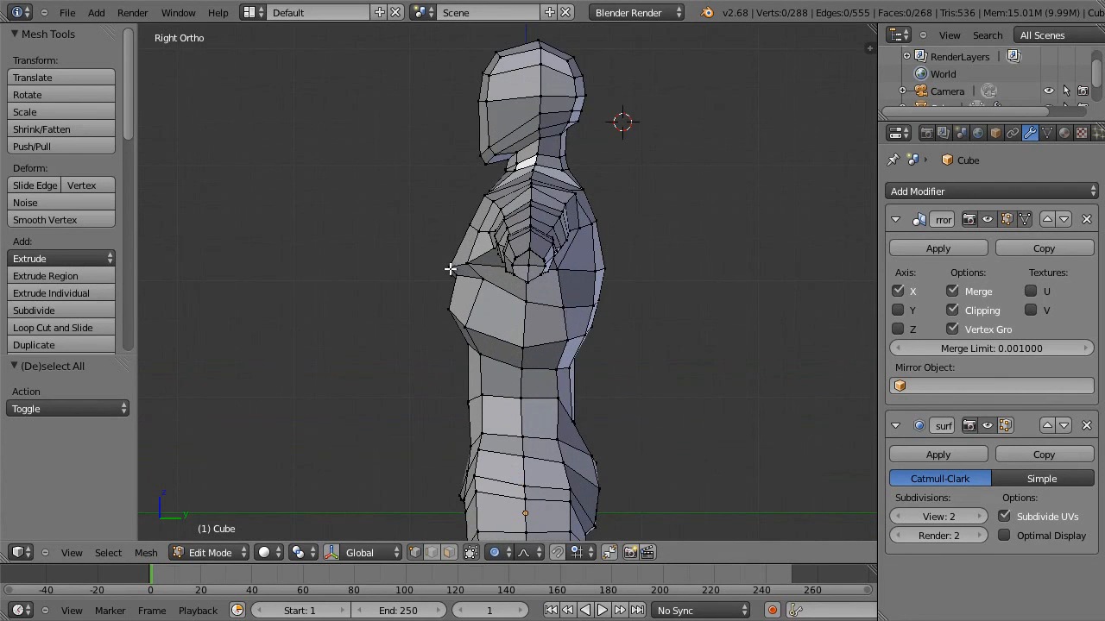
right_click(450, 270)
key(g)
click(433, 256)
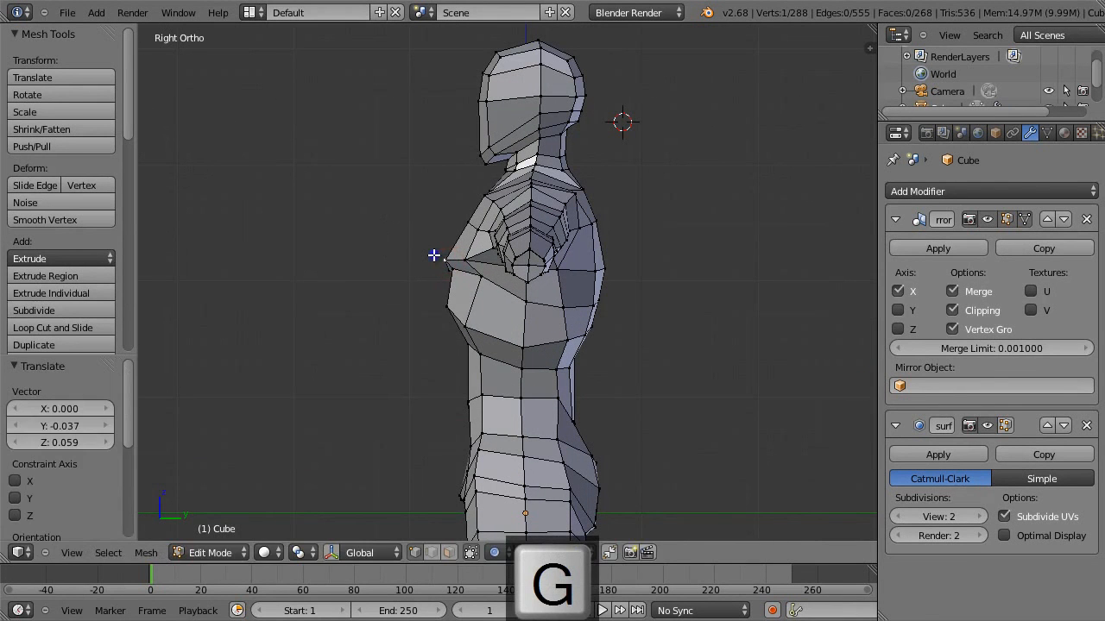
Move the chin's lower front vertex -0.007 along Y and -0.022 along Z with a proportional size of 0.56.
key(a)
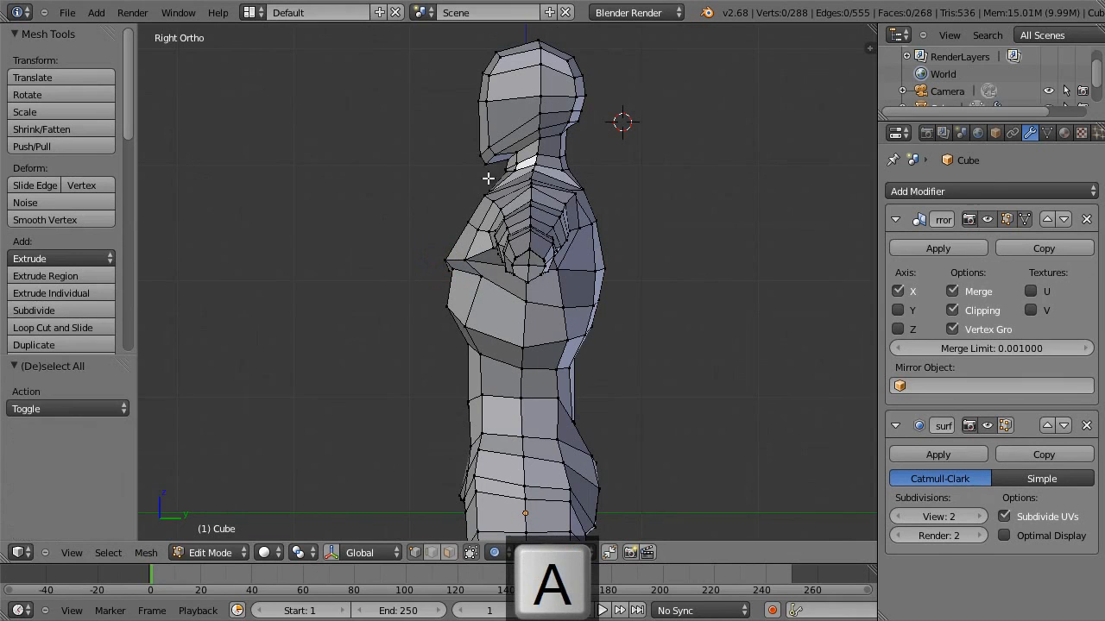
right_click(485, 164)
key(g)
scroll(472, 171, up, 3)
click(472, 171)
Move the lower vertex at the back of the head 0.007 along Y and -0.037 along Z, and the upper back vertex 0.015 and 0.007.
right_click(575, 122)
key(g)
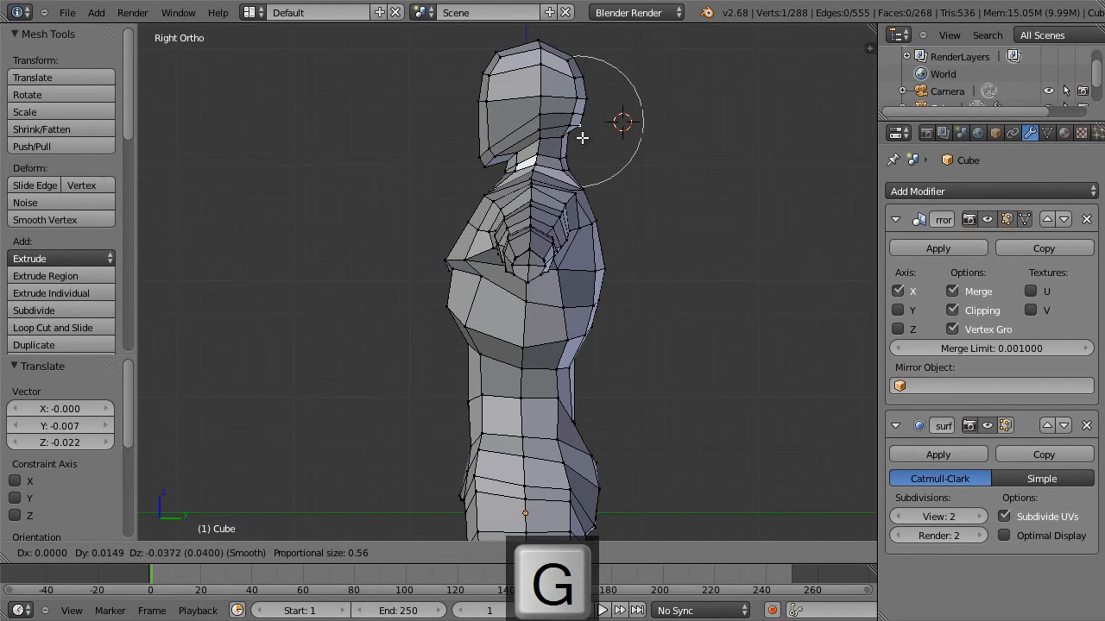
click(580, 133)
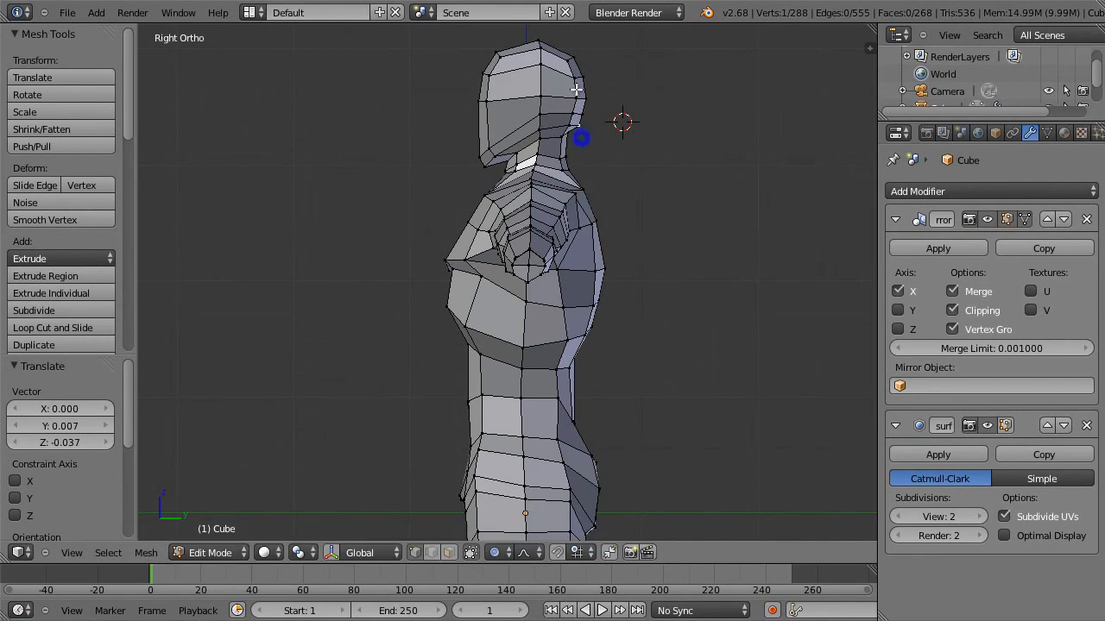
right_click(579, 56)
key(g)
click(578, 56)
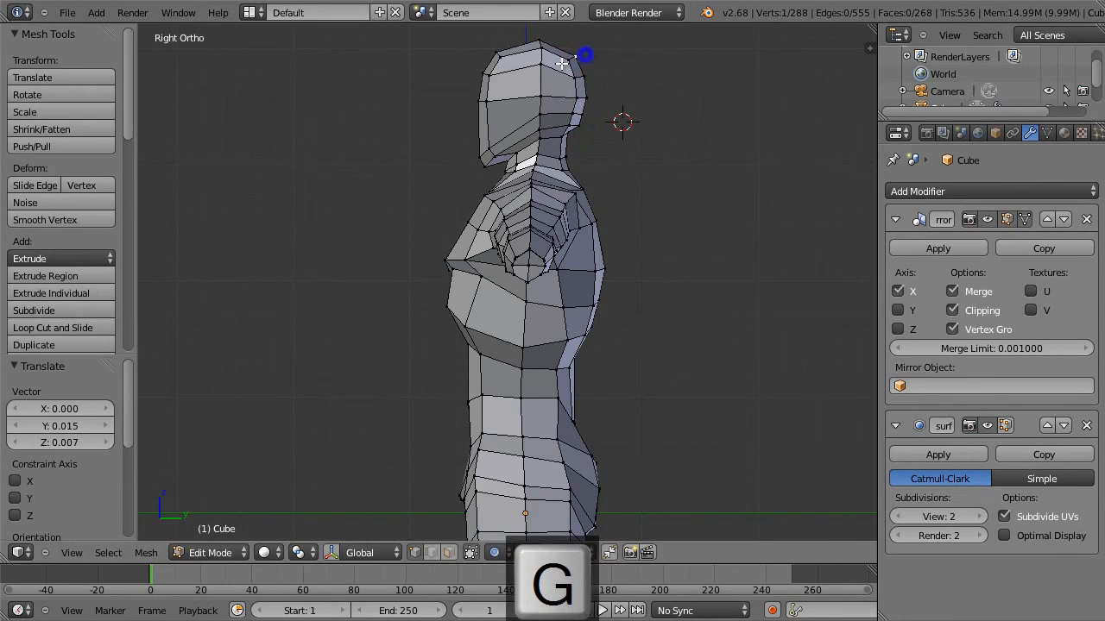
Move the forehead's front vertex -0.007 along Y and the upper forehead vertex about -0.030 along Y with a proportional size of 0.47.
right_click(481, 76)
key(g)
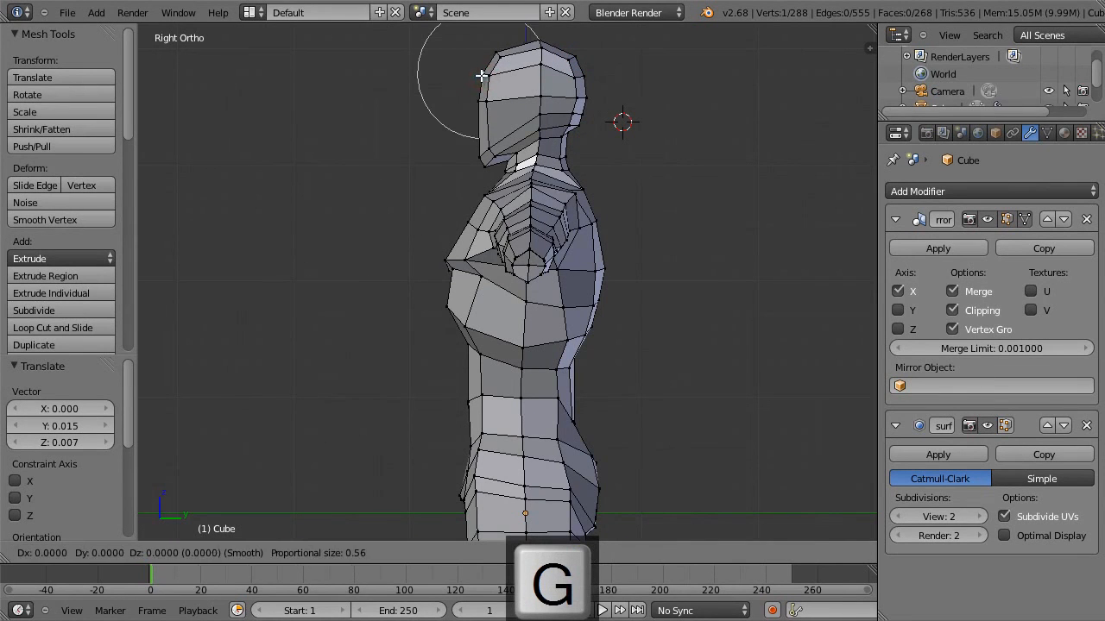
click(481, 75)
right_click(493, 52)
key(g)
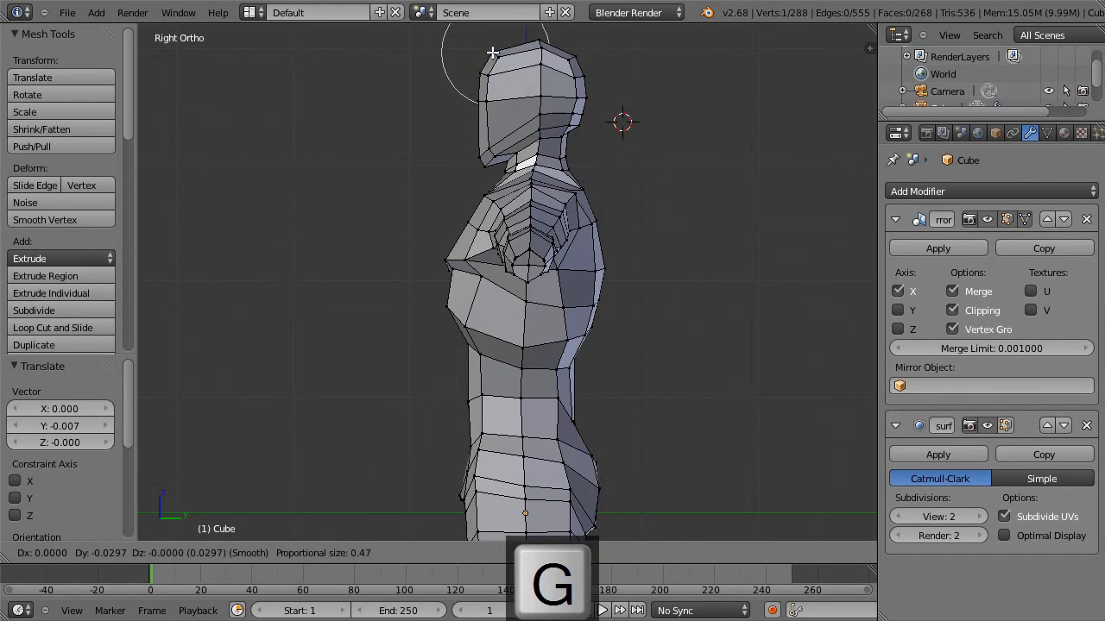
click(493, 51)
key(Tab)
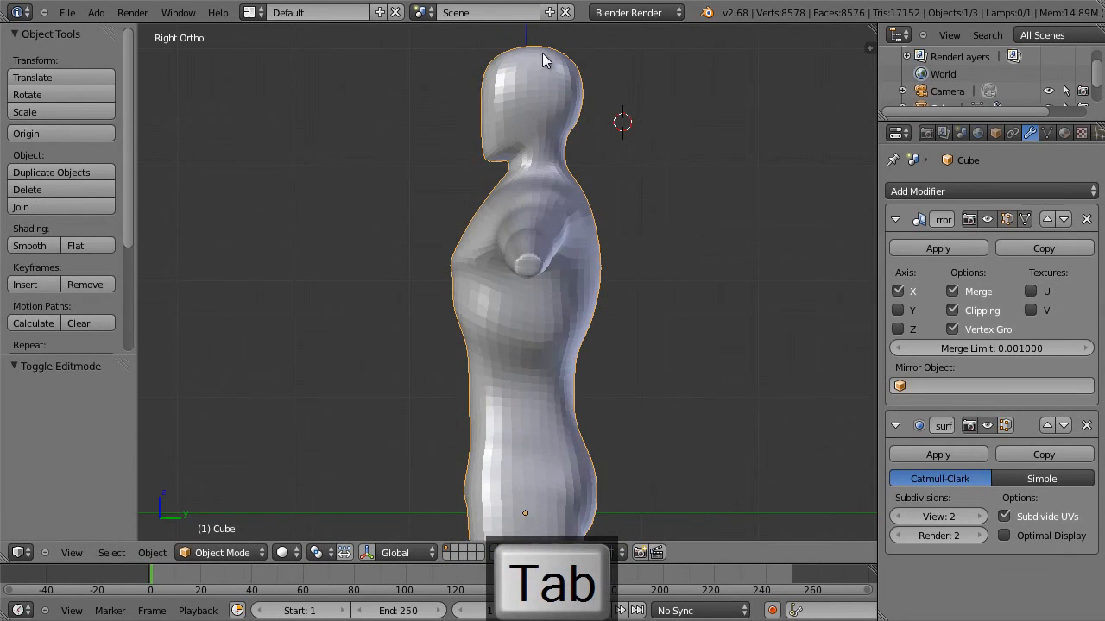
Adjust the upper forehead edge's position with proportional editing and check the smoothed head in profile.
key(Tab)
right_click(503, 55)
key(g)
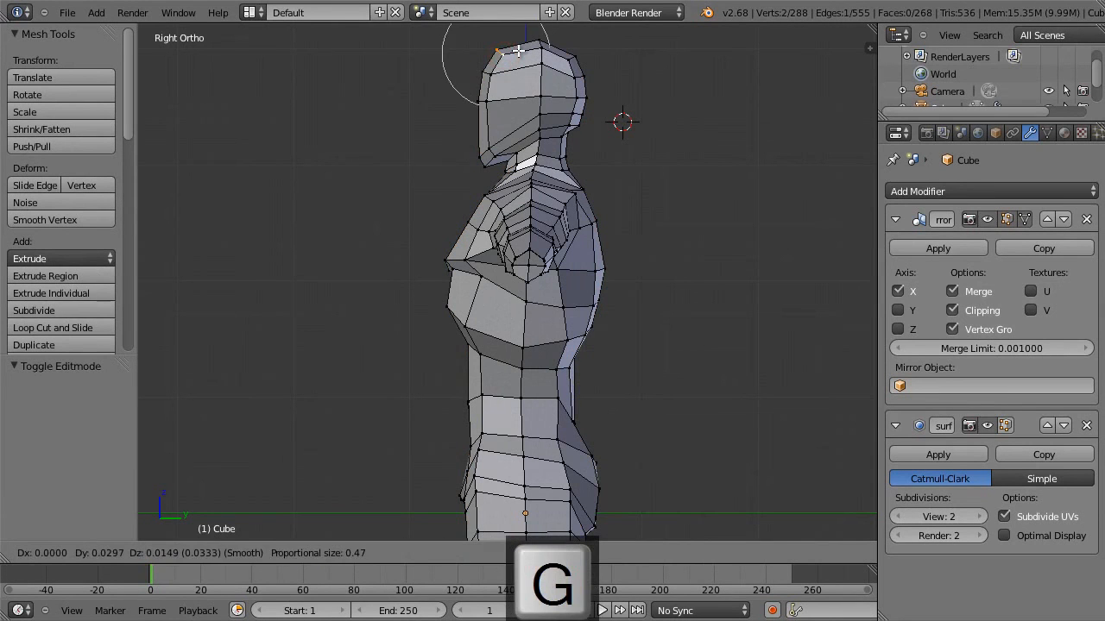
click(516, 54)
key(Tab)
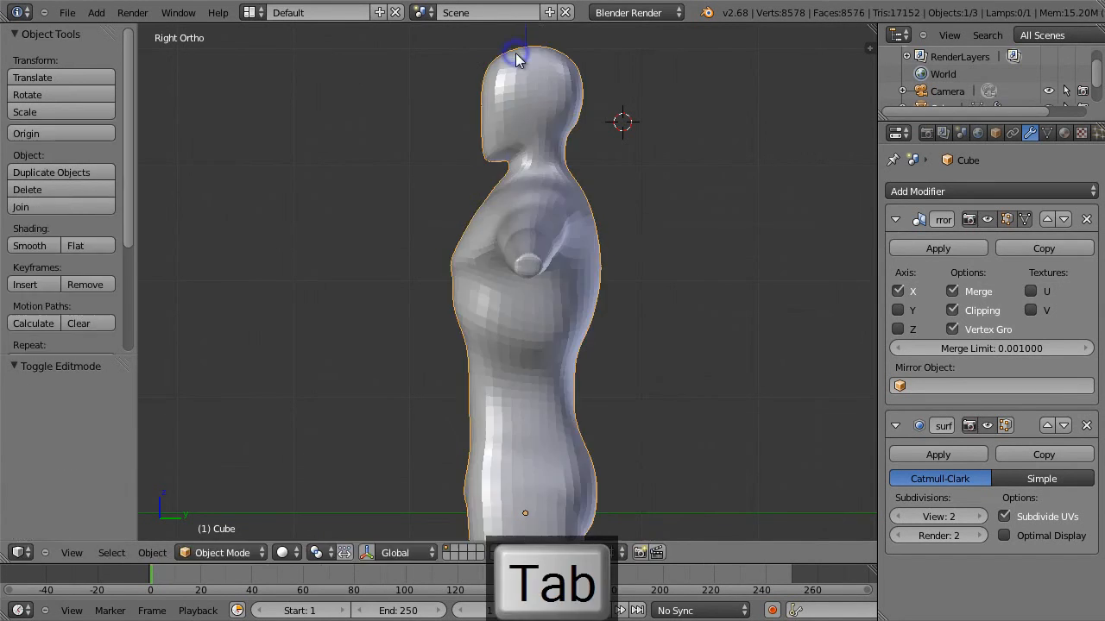
key(Tab)
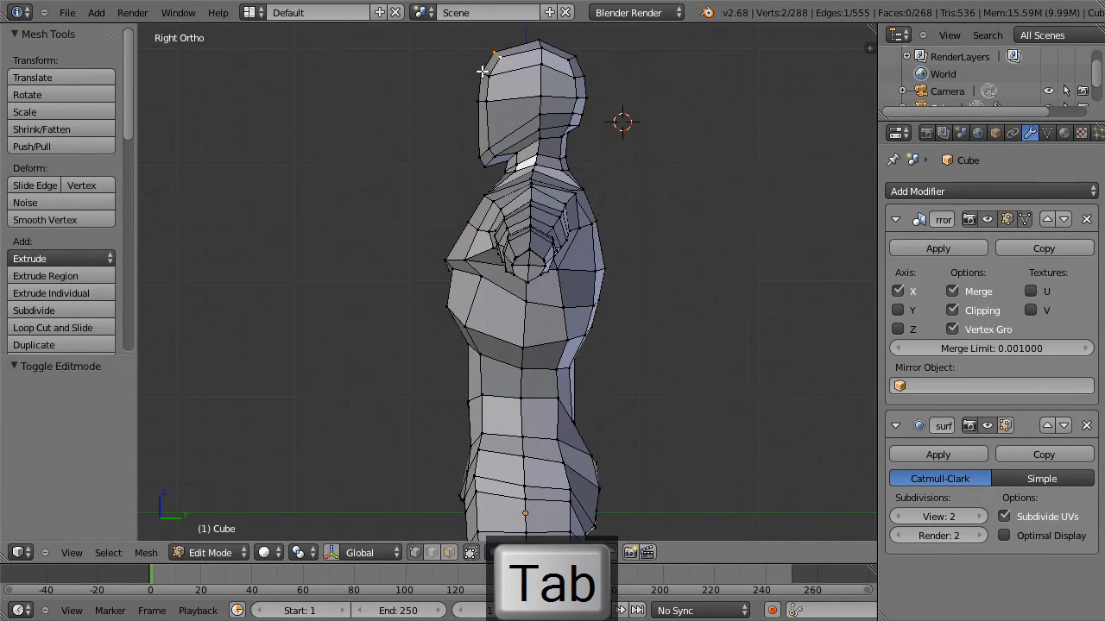
Move the forehead face 0.015 along Y and 0.007 along Z, and check the smoothed profile.
shift+right_click(488, 74)
key(g)
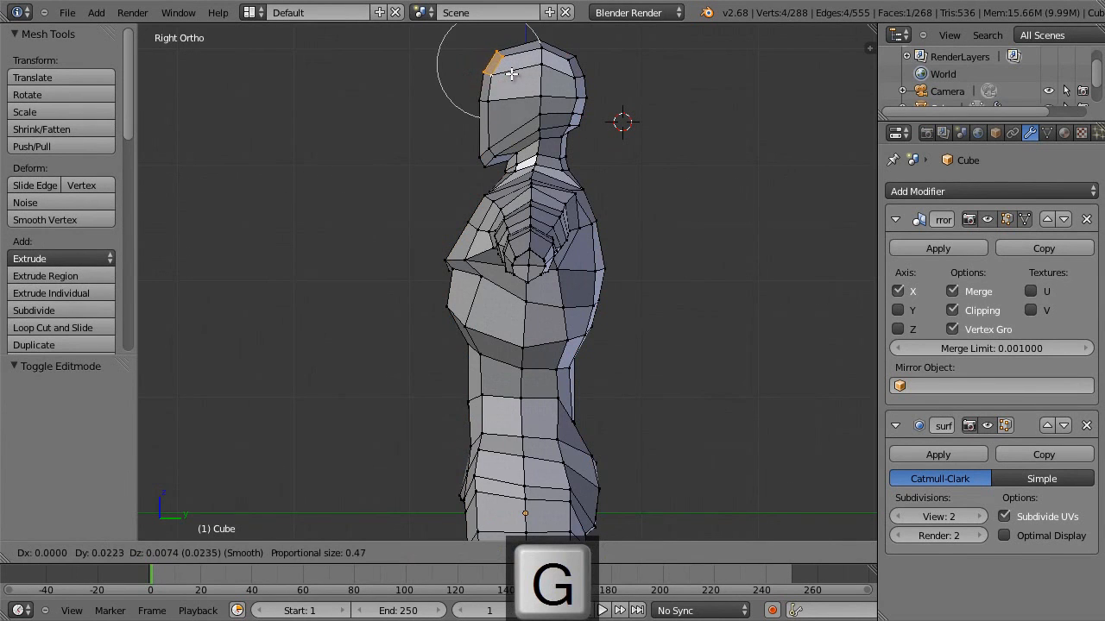
click(507, 74)
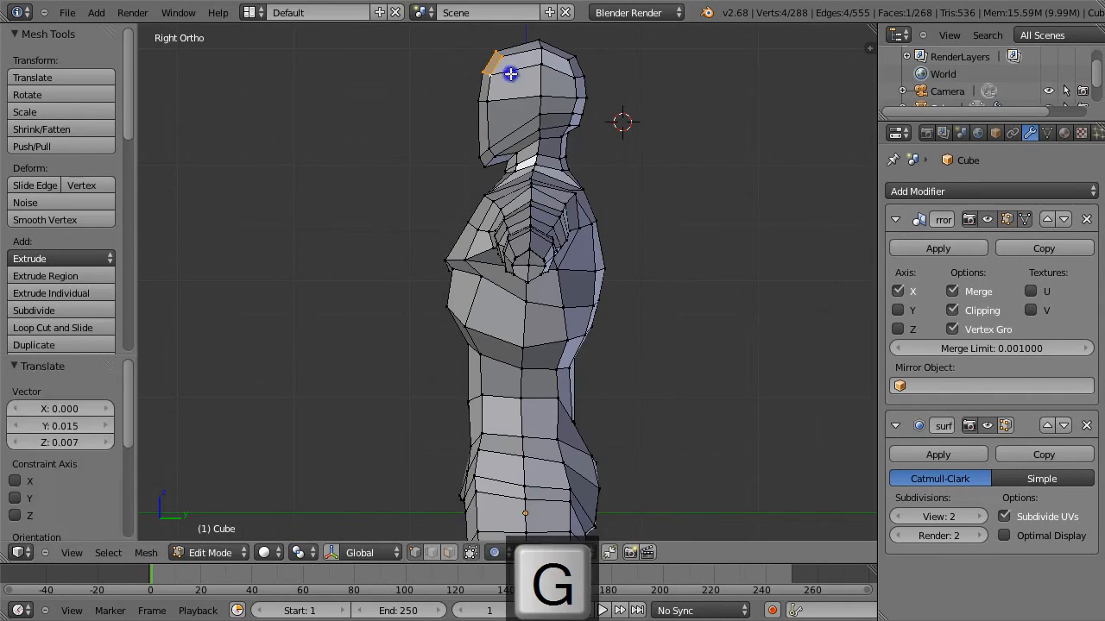
key(Tab)
key(Tab)
Check the body from the front and move the edge at the lower outer chest muscle -0.080 along Z.
key(1)
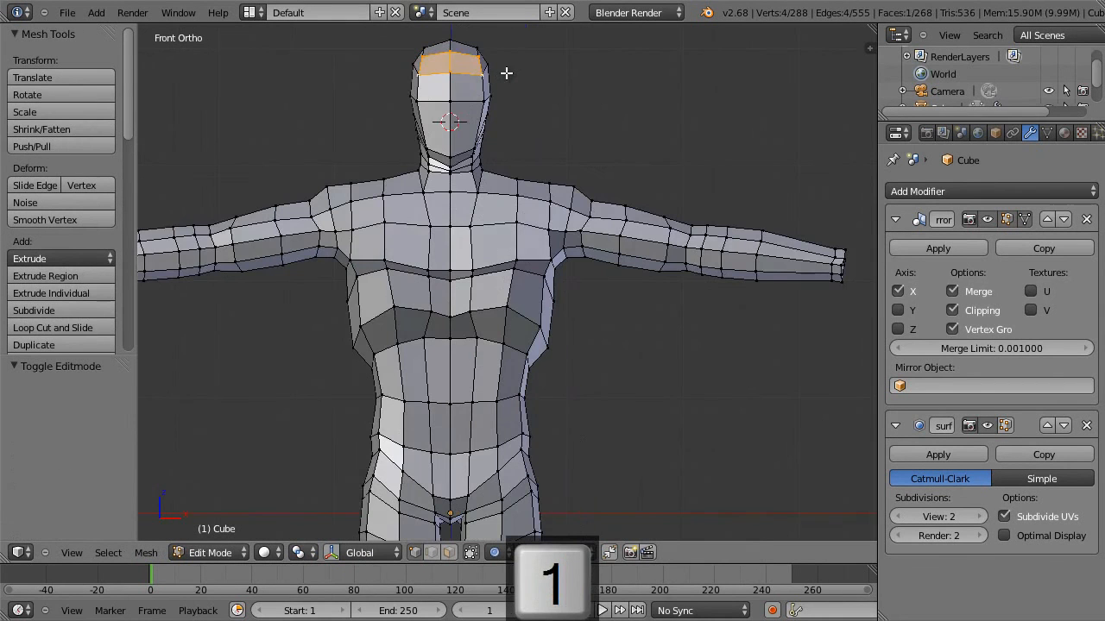
key(a)
key(Tab)
scroll(526, 116, down, 4)
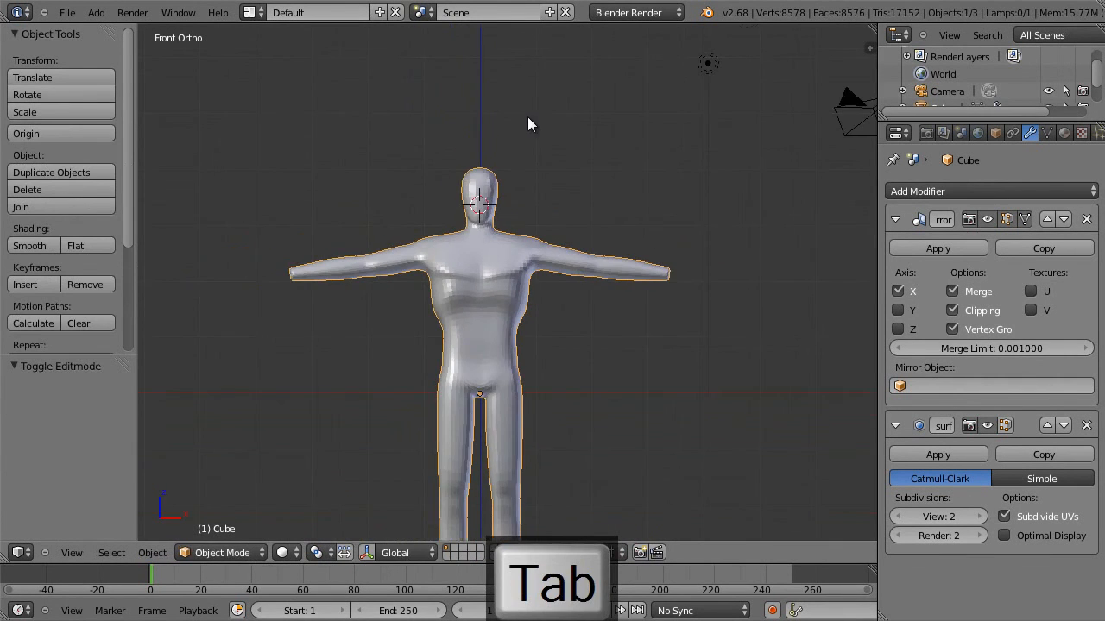
scroll(538, 150, up, 4)
key(Tab)
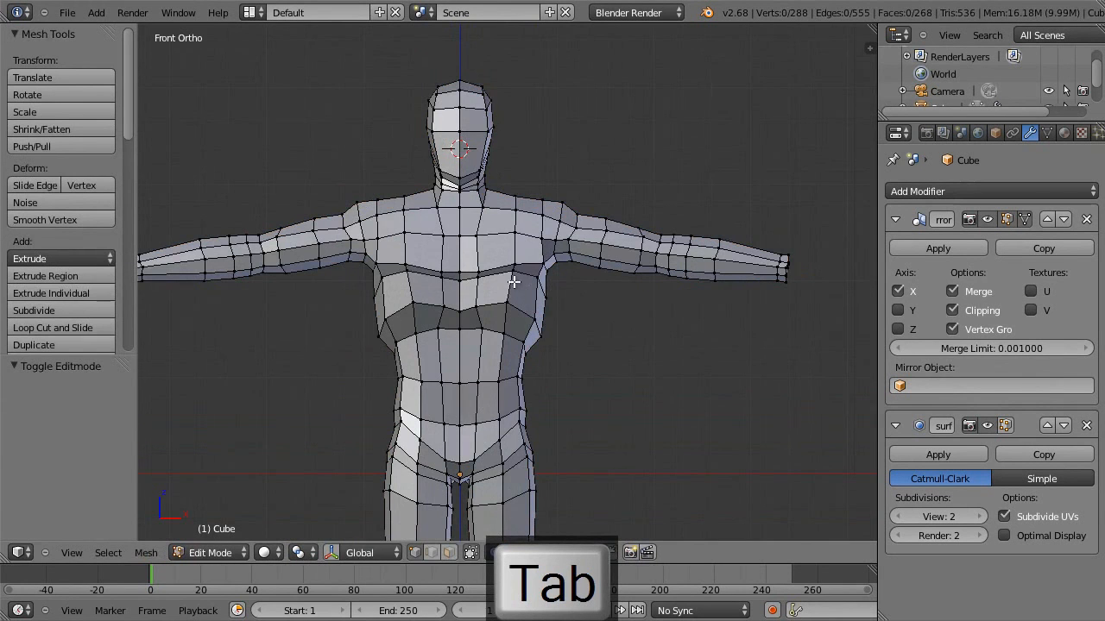
key(g)
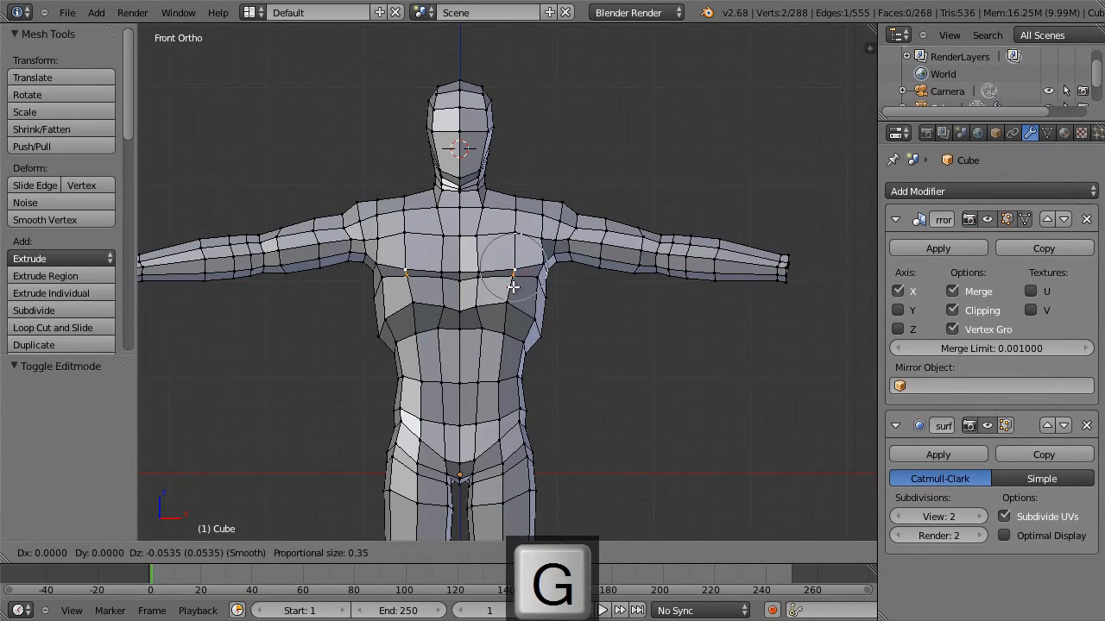
click(512, 289)
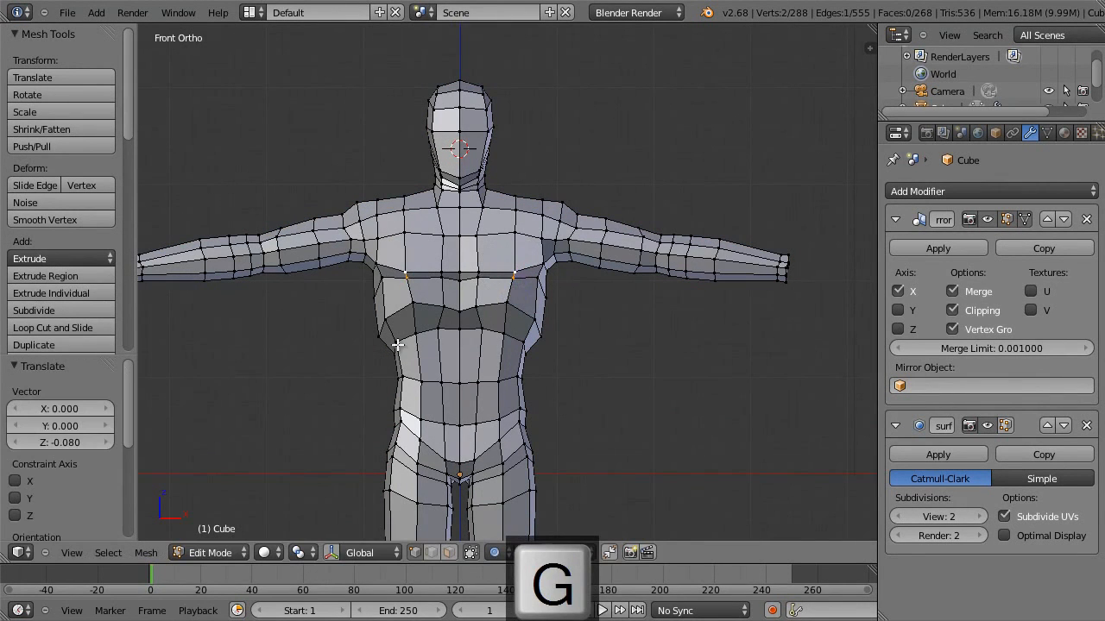
Scale the band of faces around the lower ribcage to 0.882 and move it up about 0.06 along Z.
alt+right_click(521, 342)
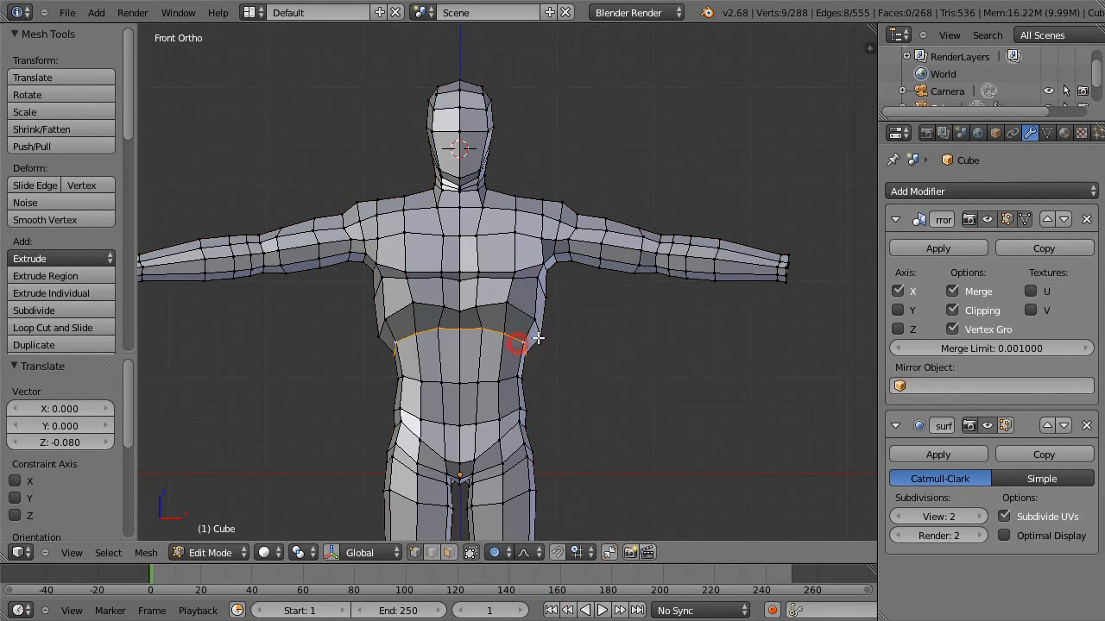
alt+shift+right_click(529, 321)
key(s)
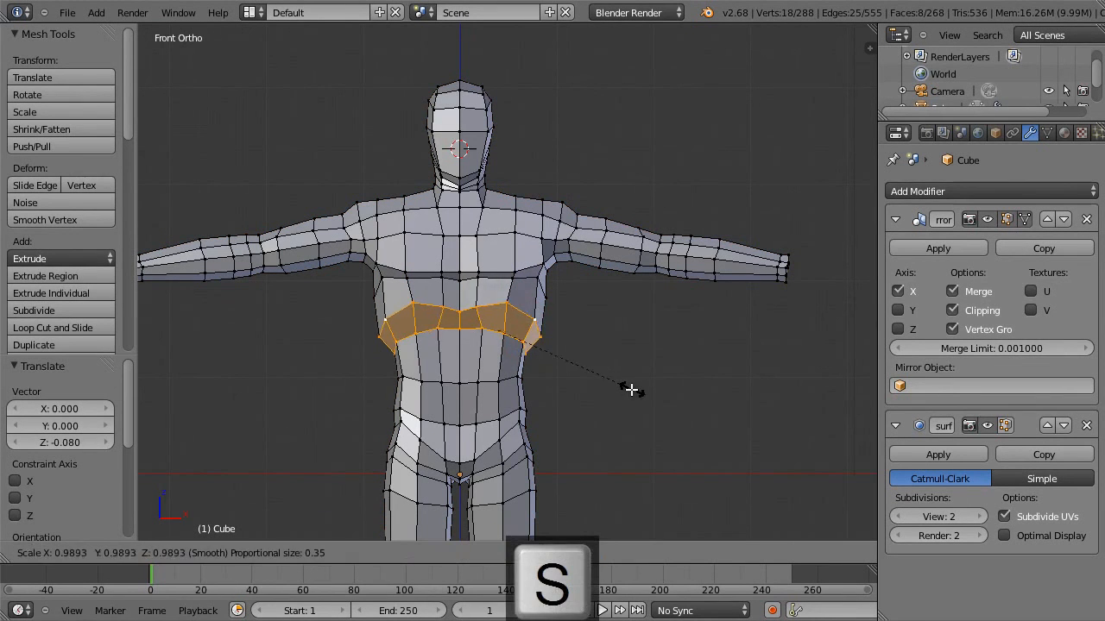
click(618, 383)
key(g)
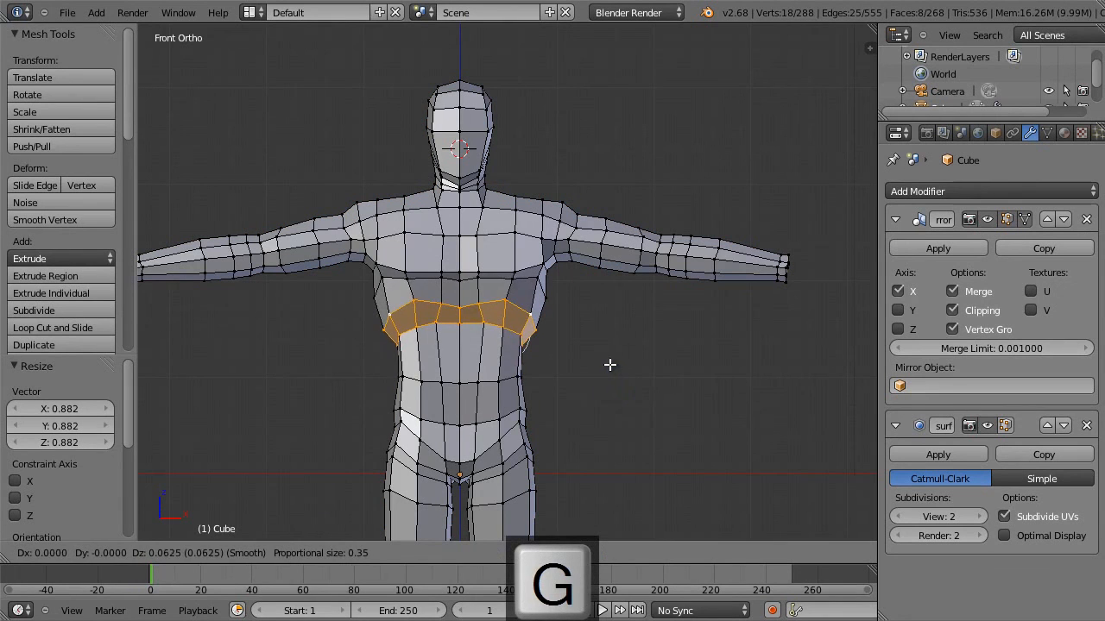
click(609, 363)
key(Tab)
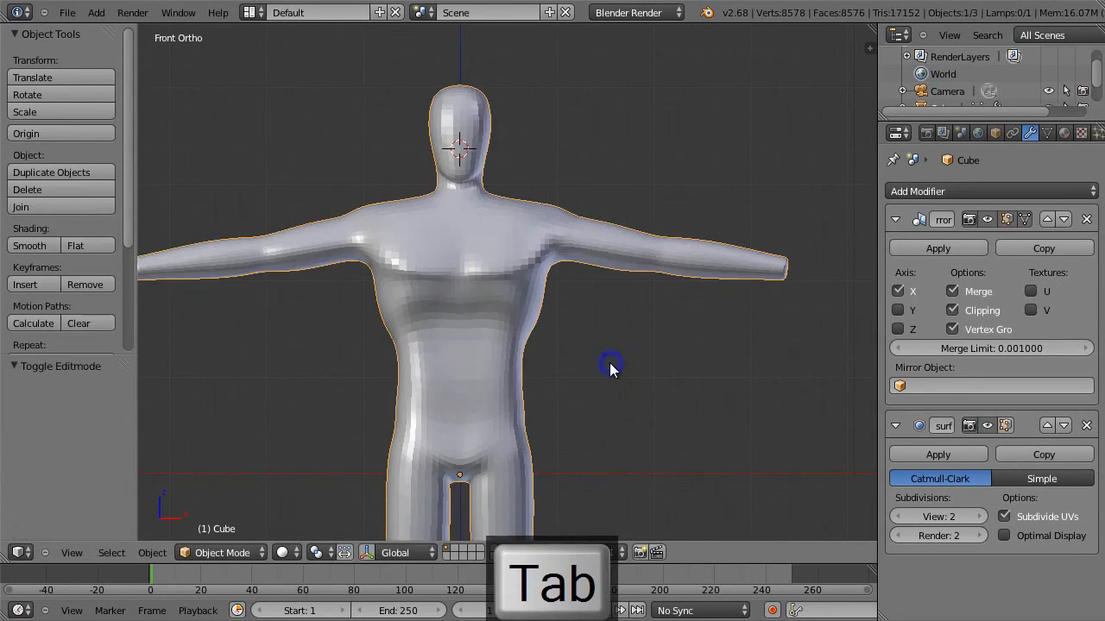
Move the side chest vertex below the armpit -0.036 along X, move the edge there another -0.009, and check the smoothed body.
key(Tab)
right_click(548, 275)
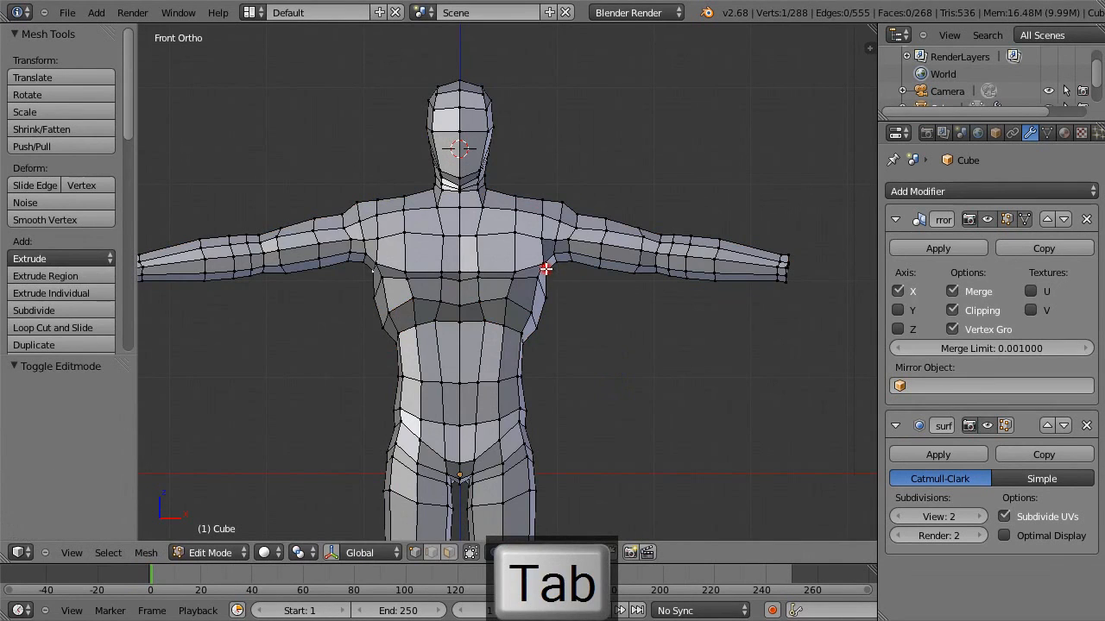
key(g)
click(557, 301)
right_click(540, 268)
shift+right_click(542, 281)
mouse_move(557, 284)
middle_down()
mouse_move(518, 285)
mouse_move(549, 280)
middle_up()
key(KP_1)
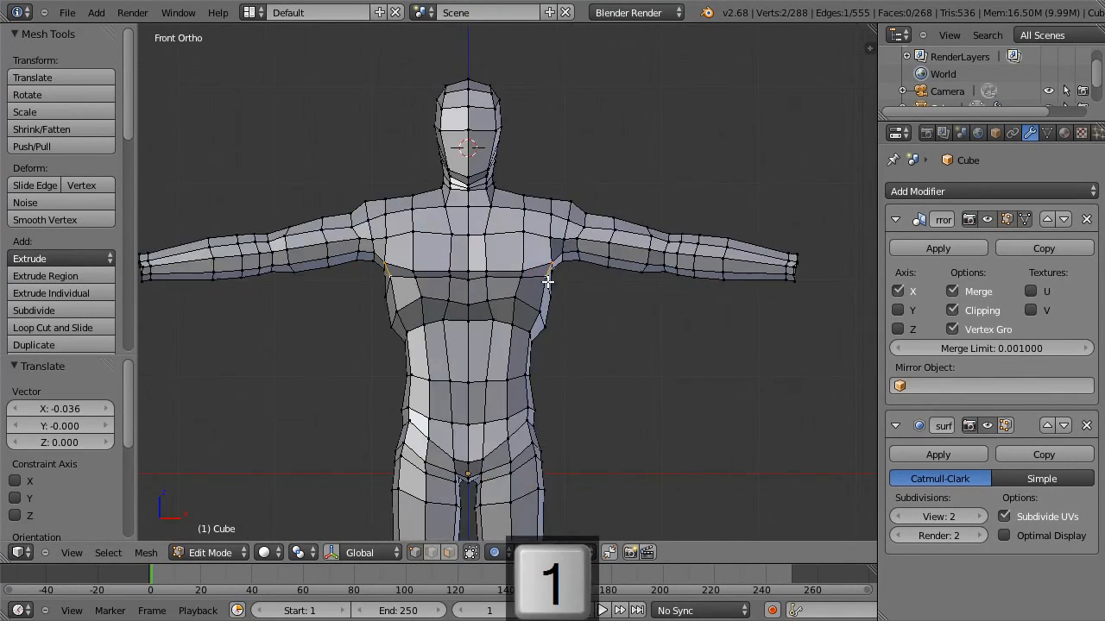
key(g)
click(539, 287)
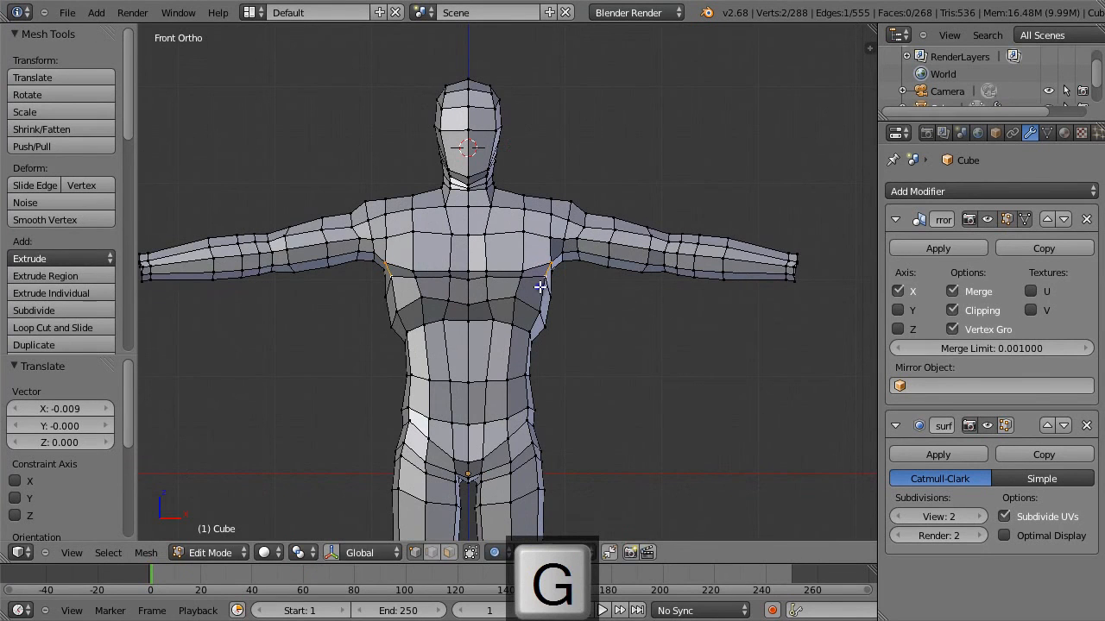
key(Tab)
scroll(560, 284, down, 2)
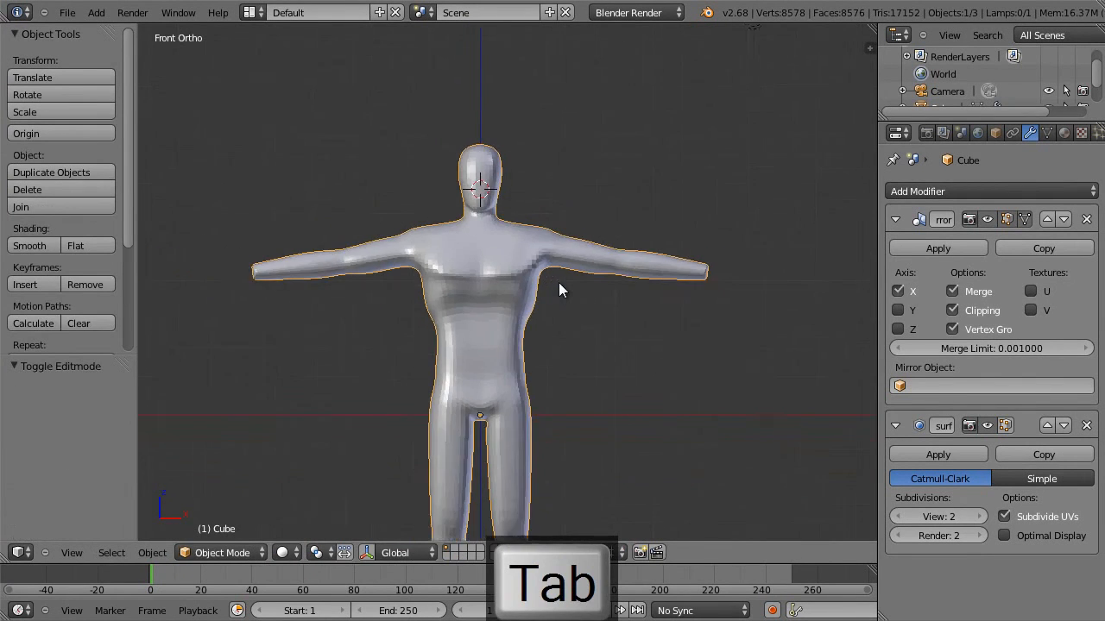
scroll(558, 290, up, 3)
Move the ribcage's outer front vertex 0.037 along X and -0.104 along Z, and the vertex below it at the waist -0.022 and -0.112.
key(Tab)
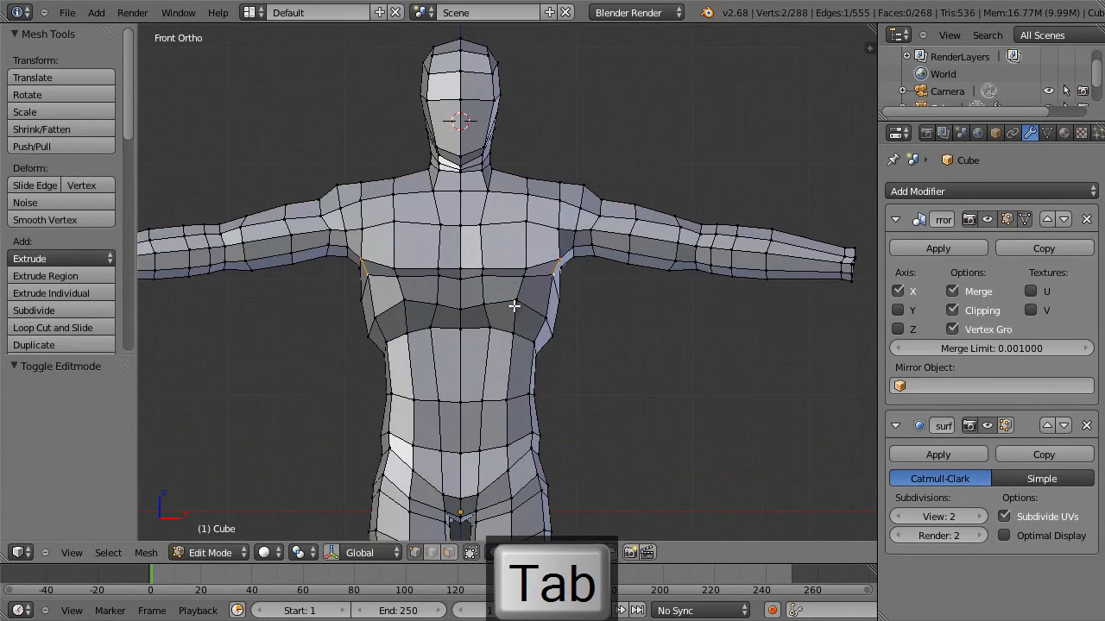
key(g)
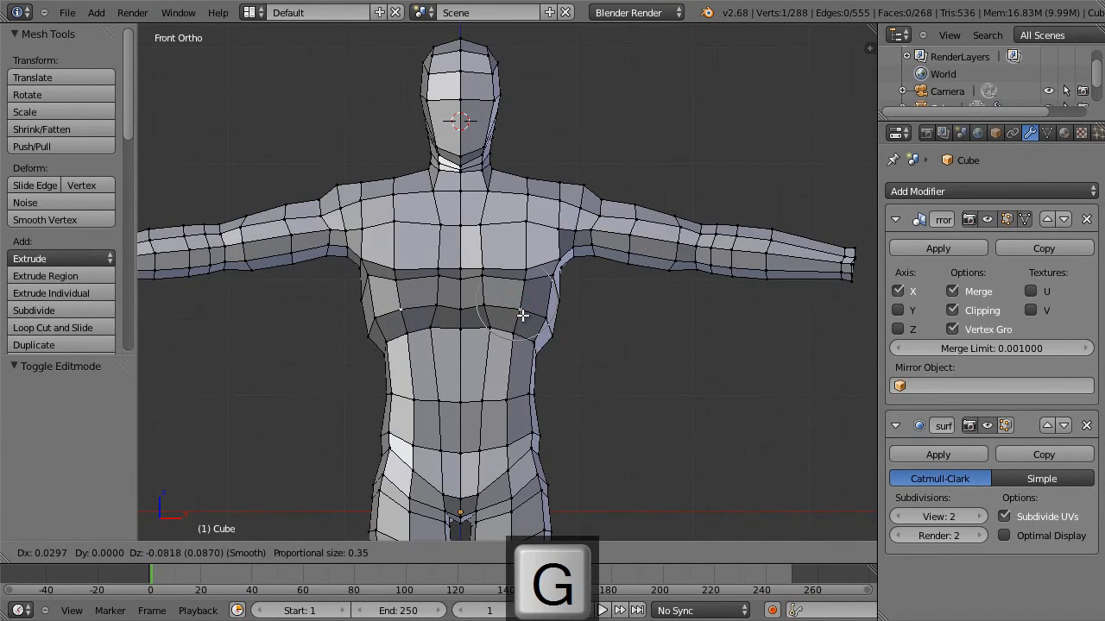
click(524, 317)
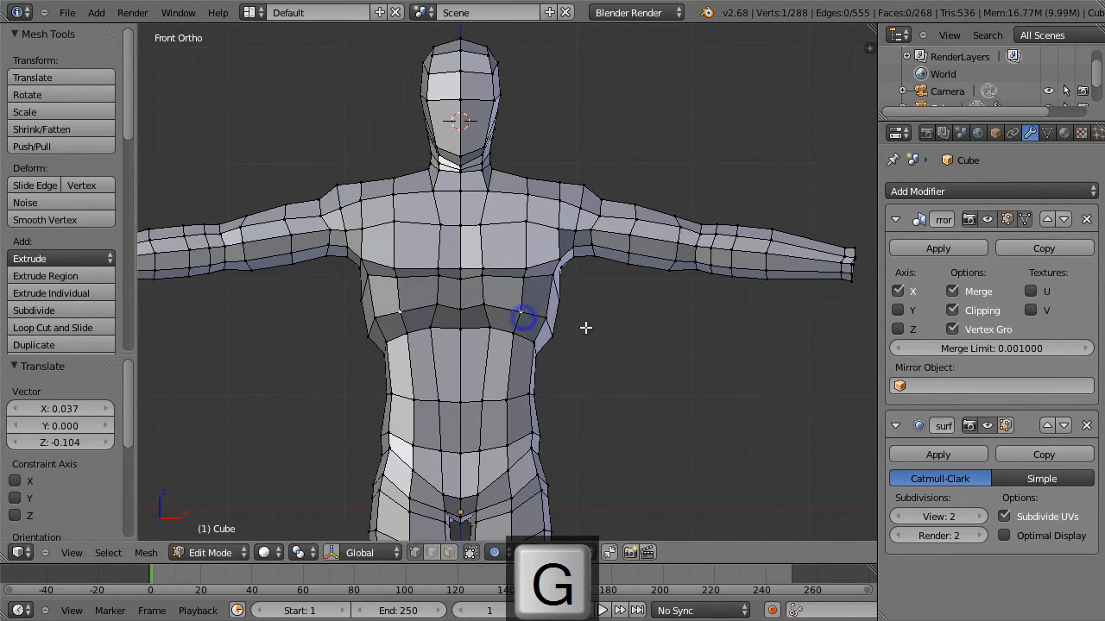
key(Tab)
key(Tab)
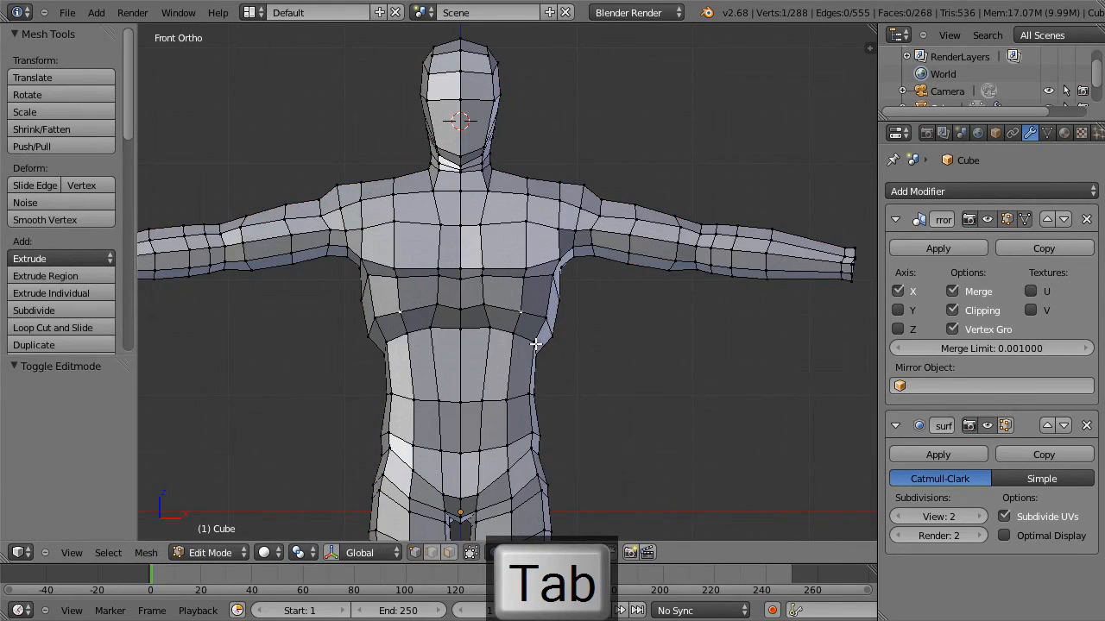
key(g)
click(535, 357)
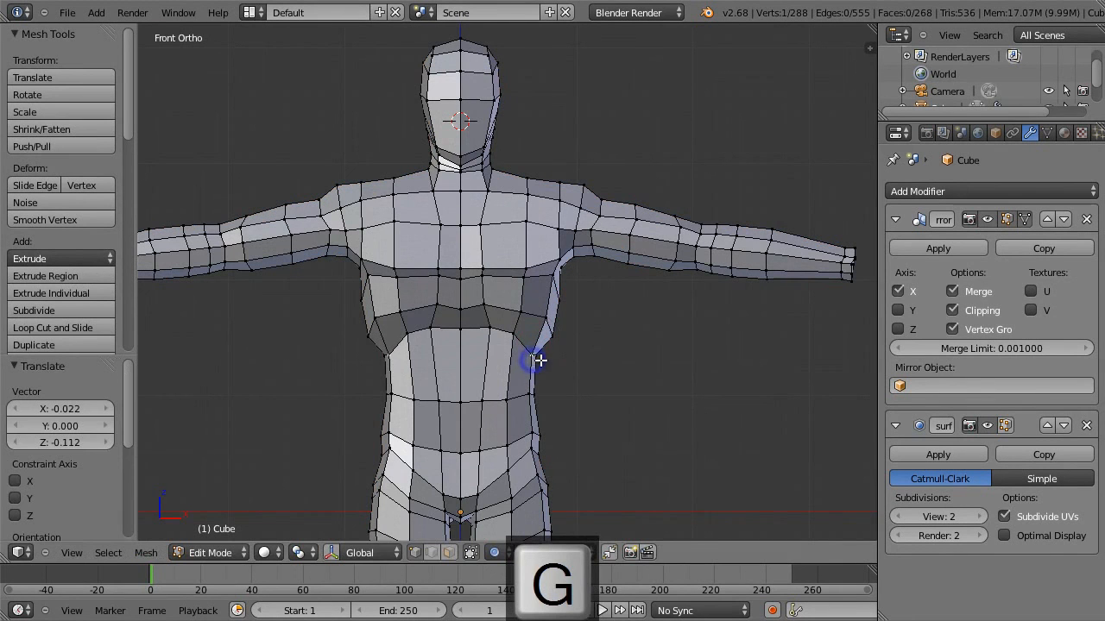
Save the whole body model as a new file named hero2.blend on the Desktop.
scroll(540, 357, down, 4)
shift+middle_drag(564, 335, 574, 251)
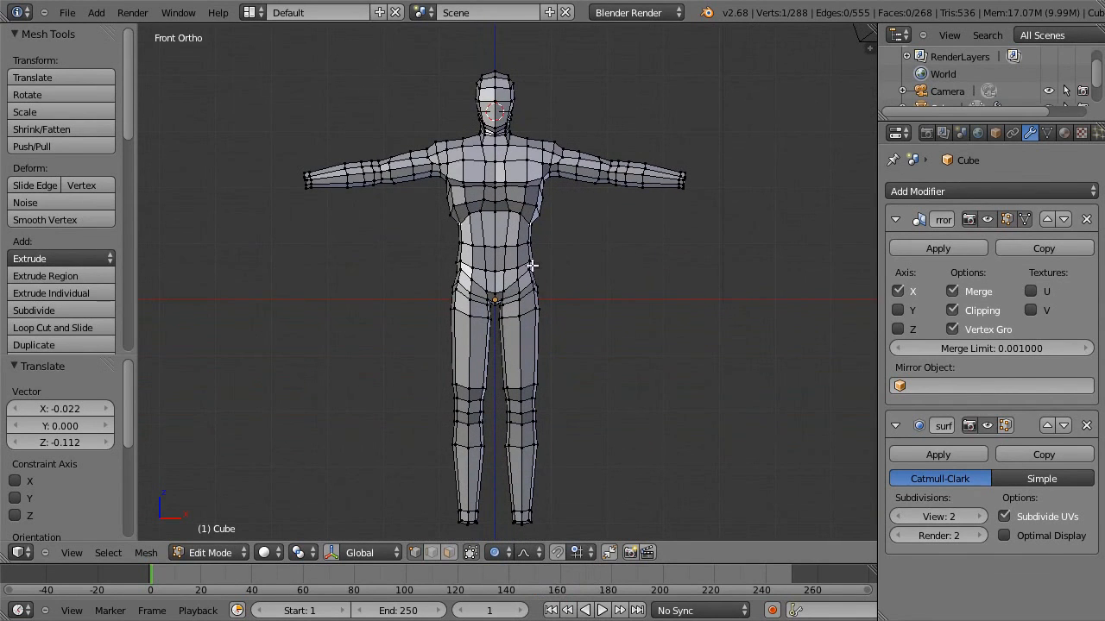
click(66, 12)
click(144, 138)
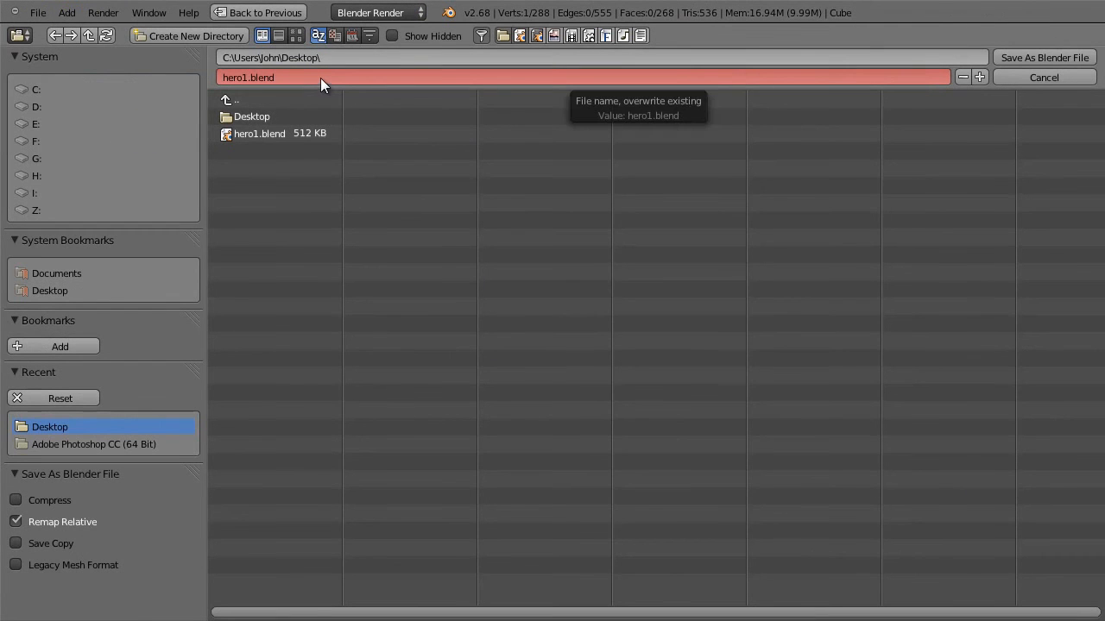
key(KP_Add)
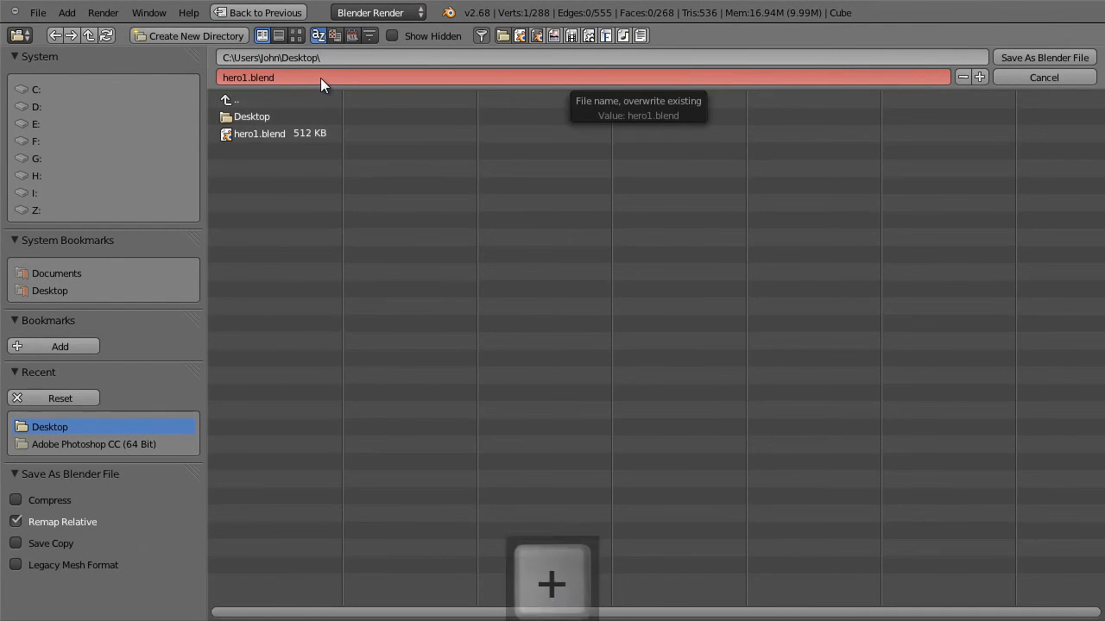
click(1017, 58)
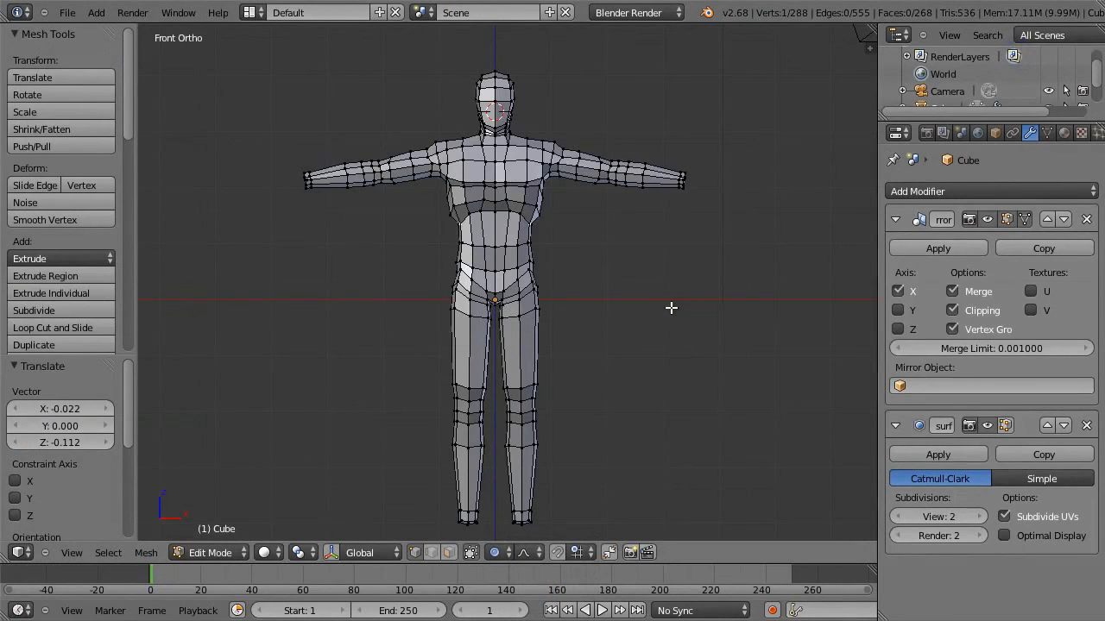